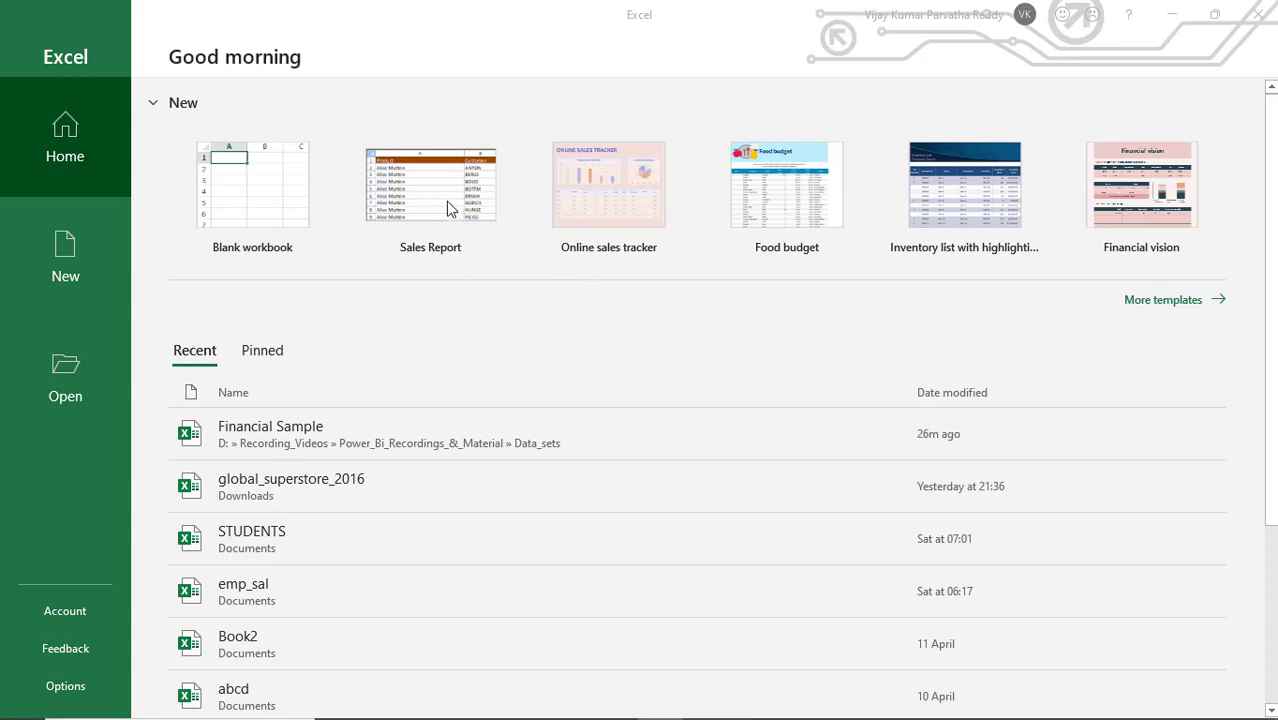
Create a new workbook from the Sales Report template.
{"action": "left_click", "coordinate": [450, 209]}
{"action": "left_click", "coordinate": [446, 208]}
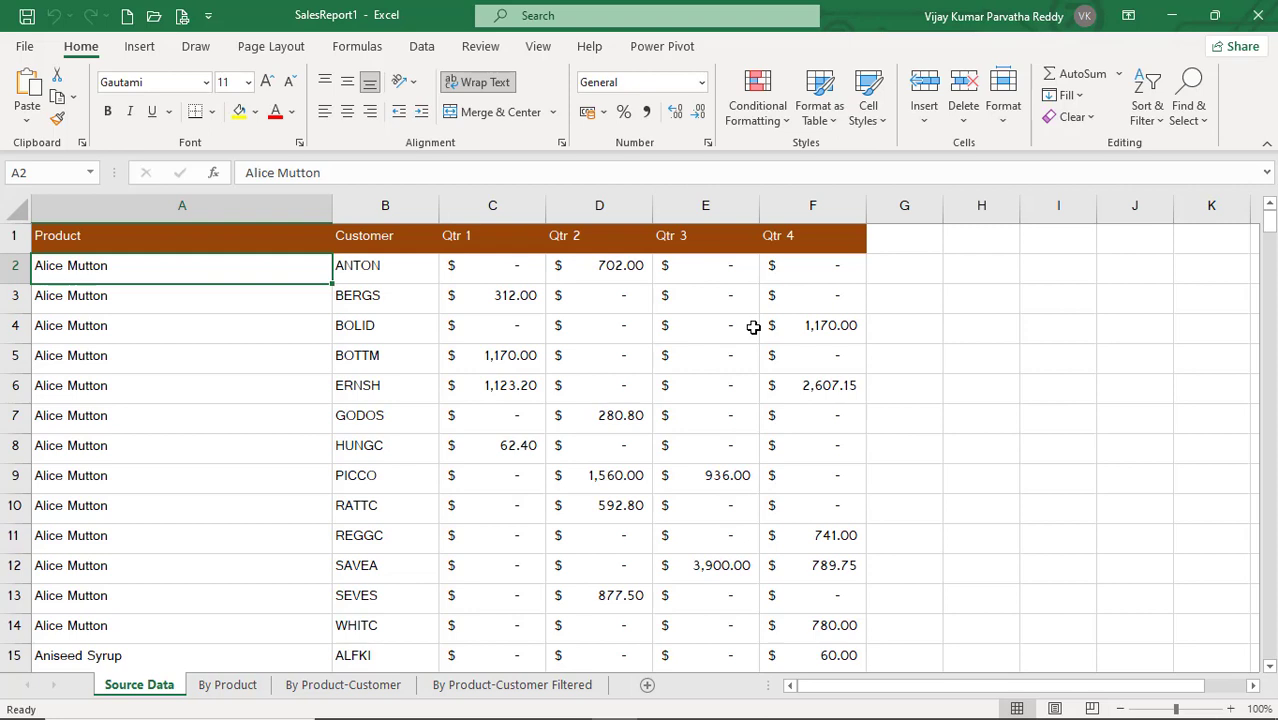
{"action": "left_click", "coordinate": [732, 369]}
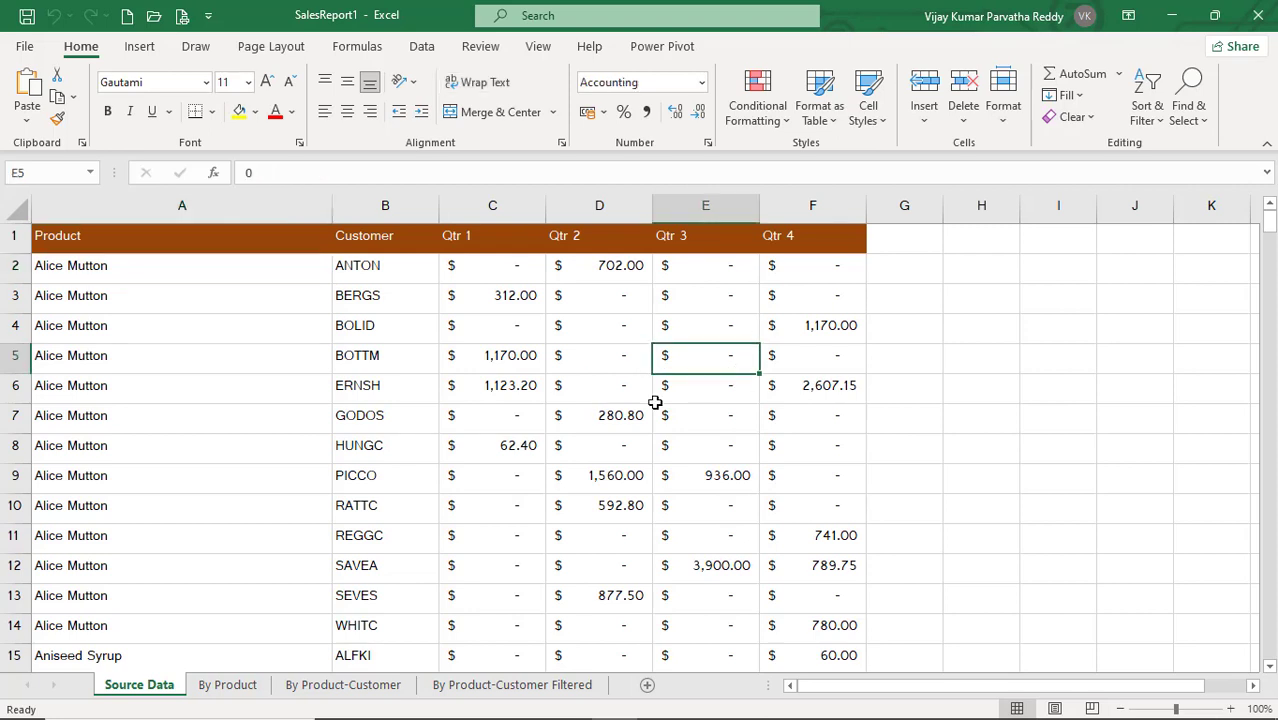
{"action": "left_click", "coordinate": [657, 400]}
{"action": "left_click", "coordinate": [591, 422]}
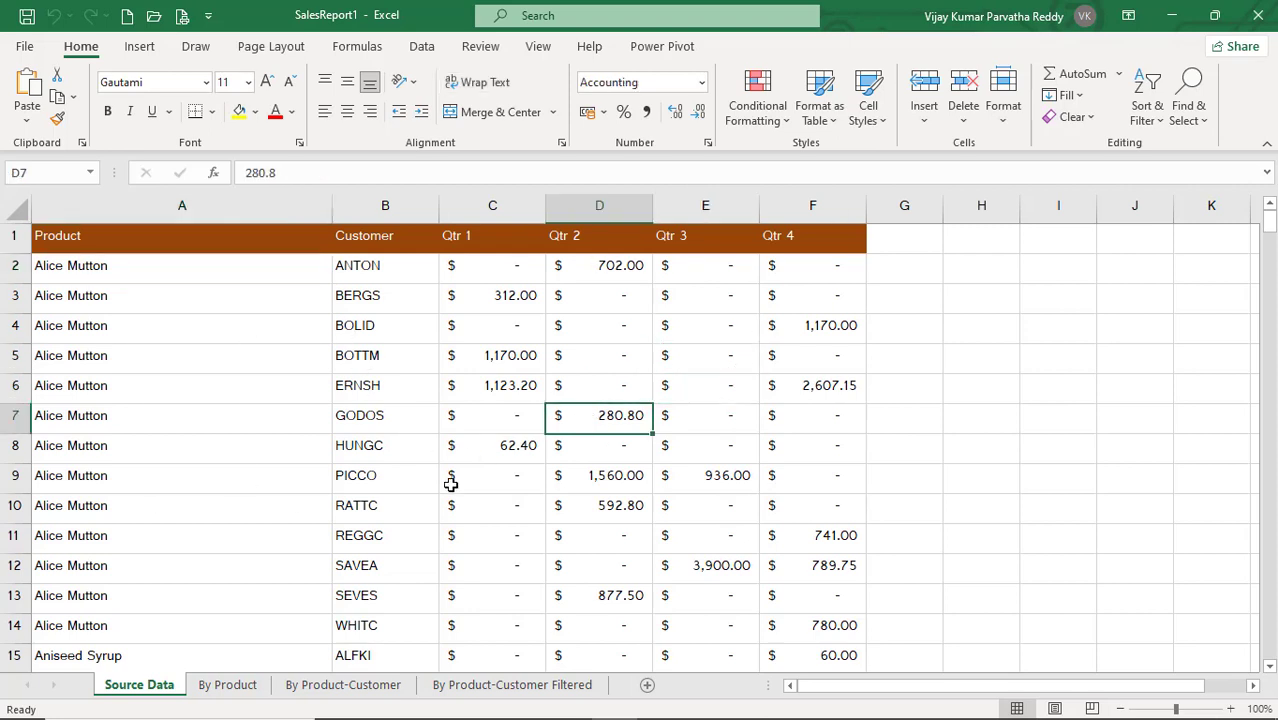
Switch to the browser and search Google for "financial sample.xlsx" in a new tab.
{"action": "left_click", "coordinate": [1177, 27]}
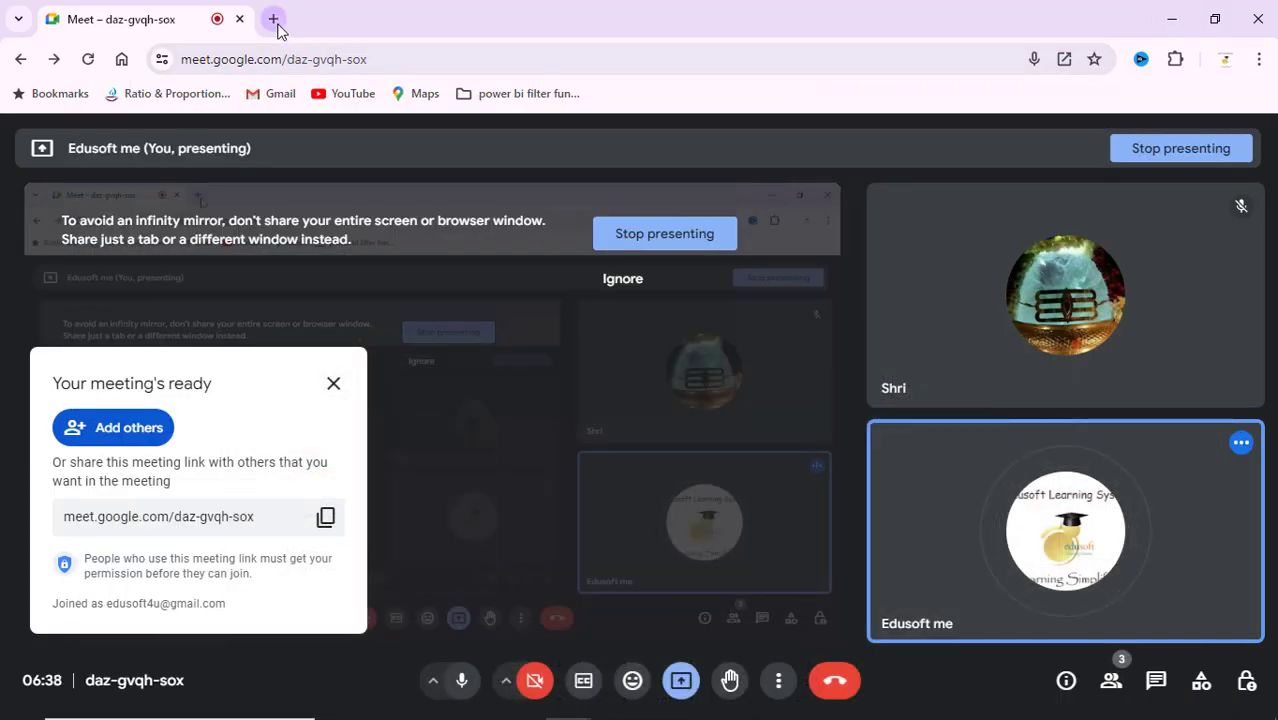
{"action": "left_click", "coordinate": [275, 22]}
{"action": "type", "text": "g"}
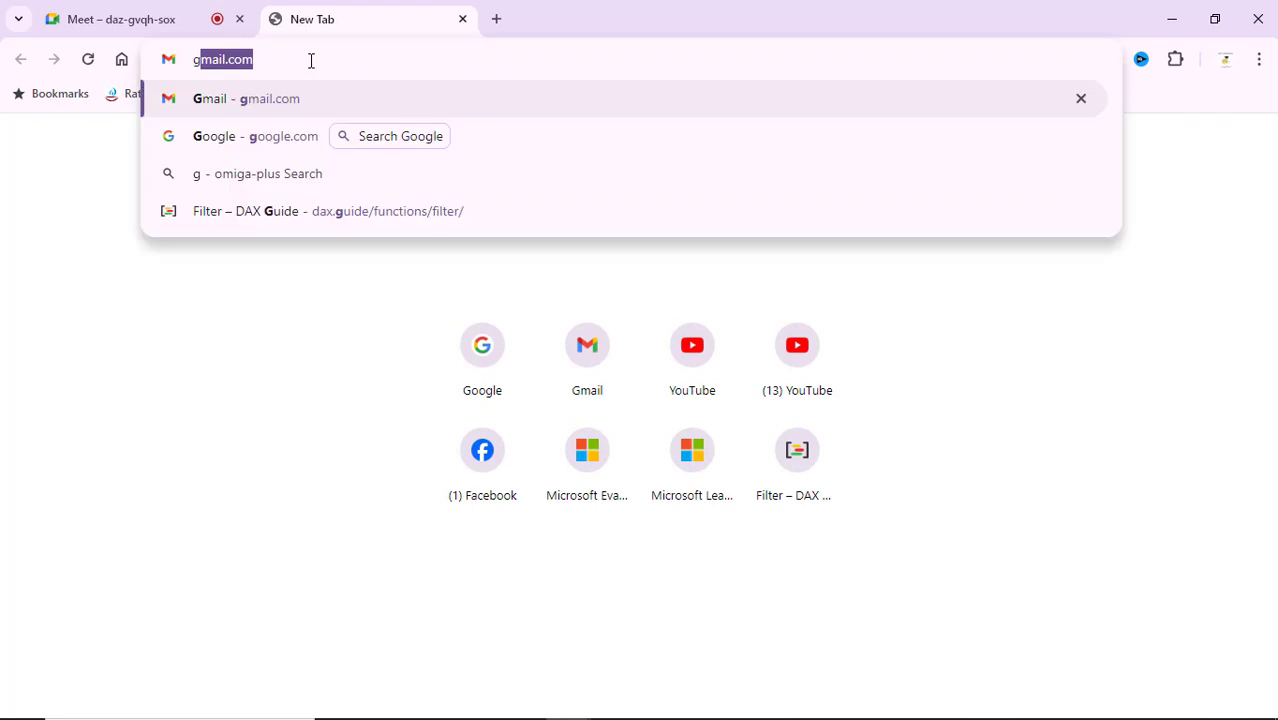
{"action": "type", "text": "oo"}
{"action": "key", "text": "Return"}
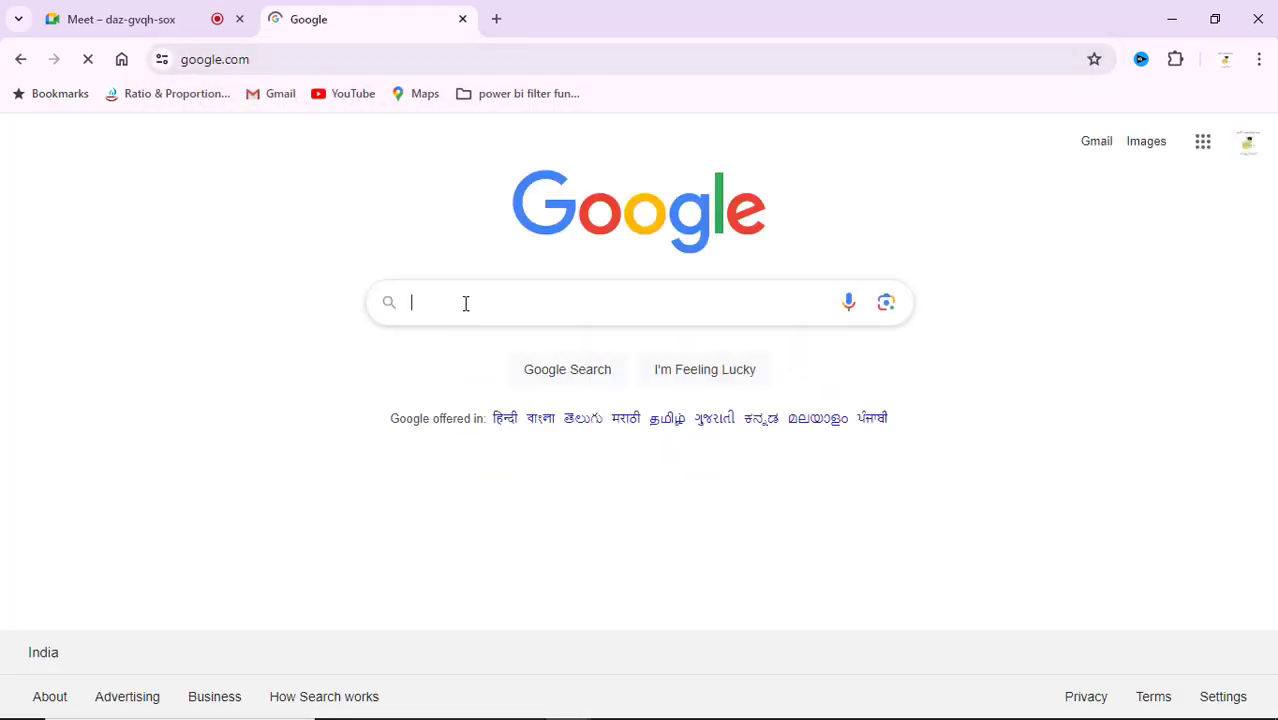
{"action": "type", "text": "fi"}
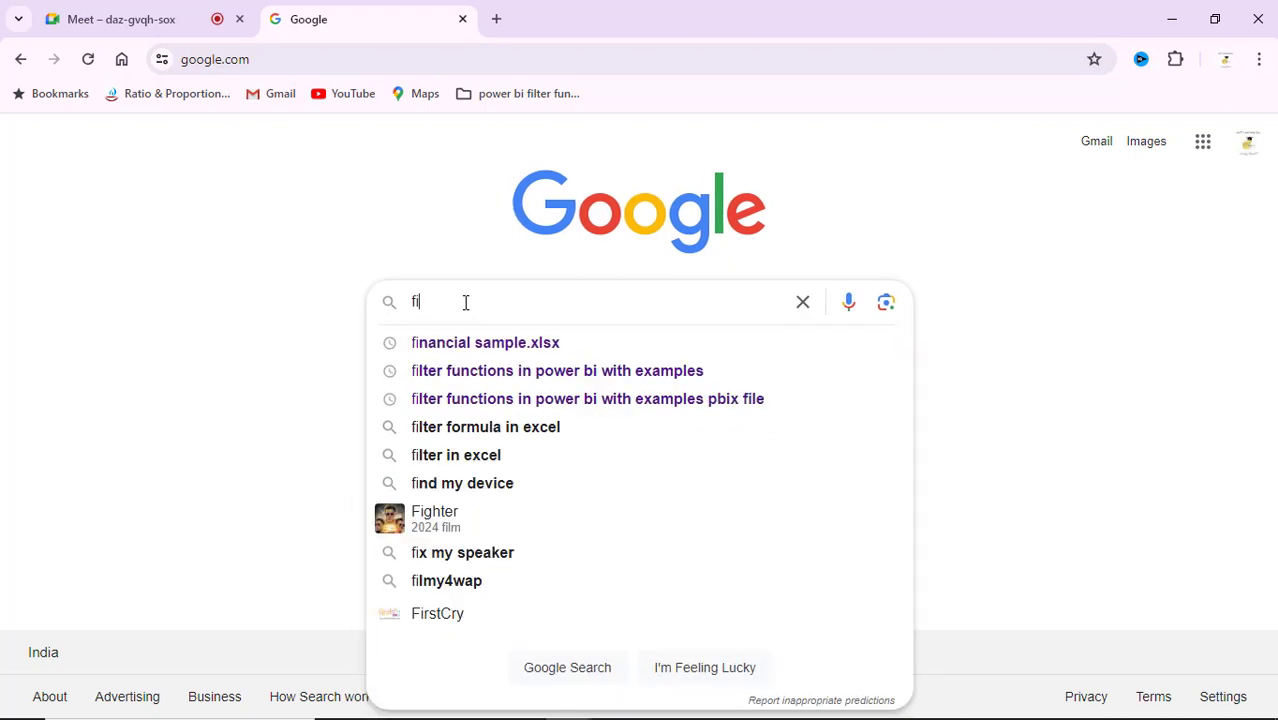
{"action": "left_click", "coordinate": [515, 345]}
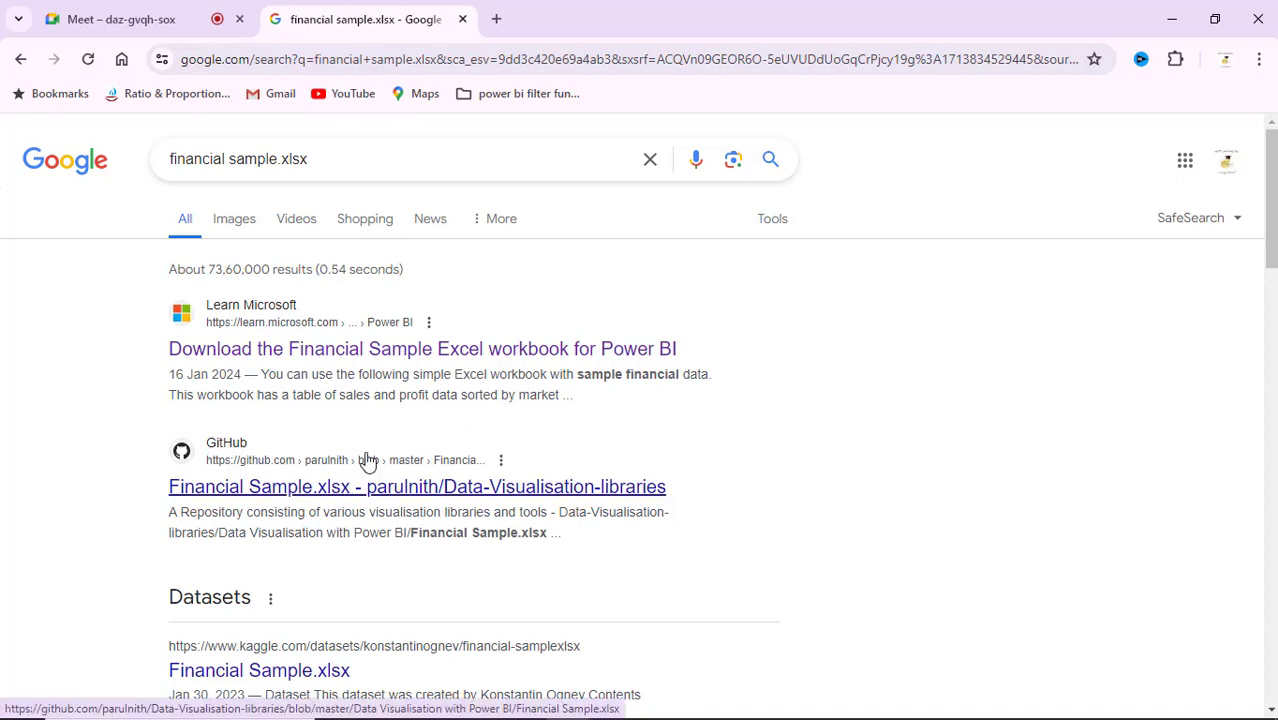
Open the Microsoft Learn result in a new tab and download the Financial Sample Excel workbook from it.
{"action": "right_click", "coordinate": [428, 355]}
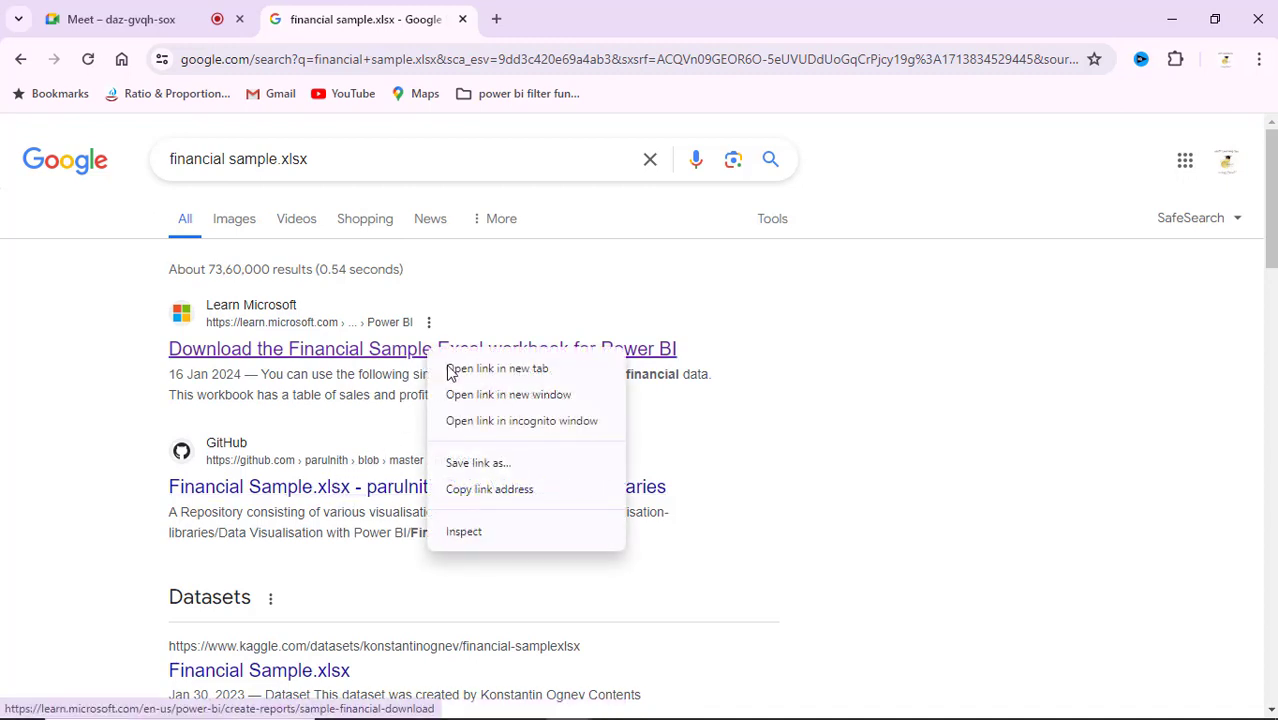
{"action": "left_click", "coordinate": [466, 369]}
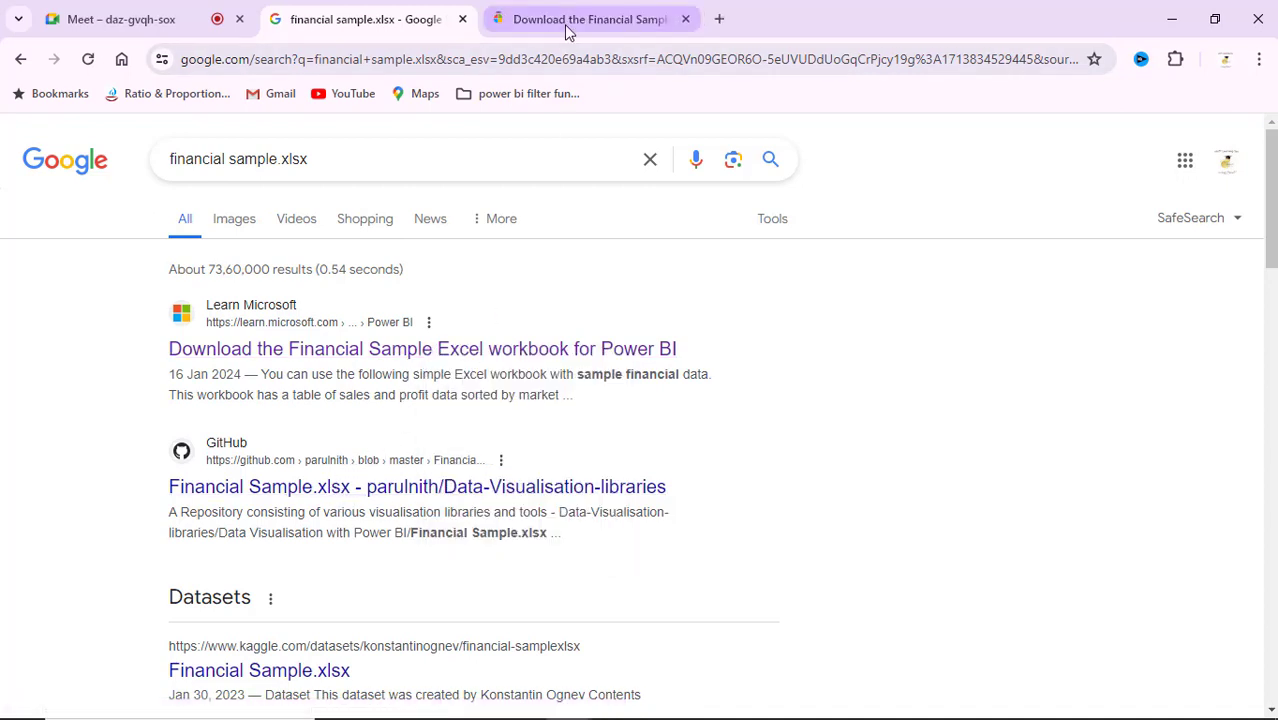
{"action": "left_click", "coordinate": [565, 22]}
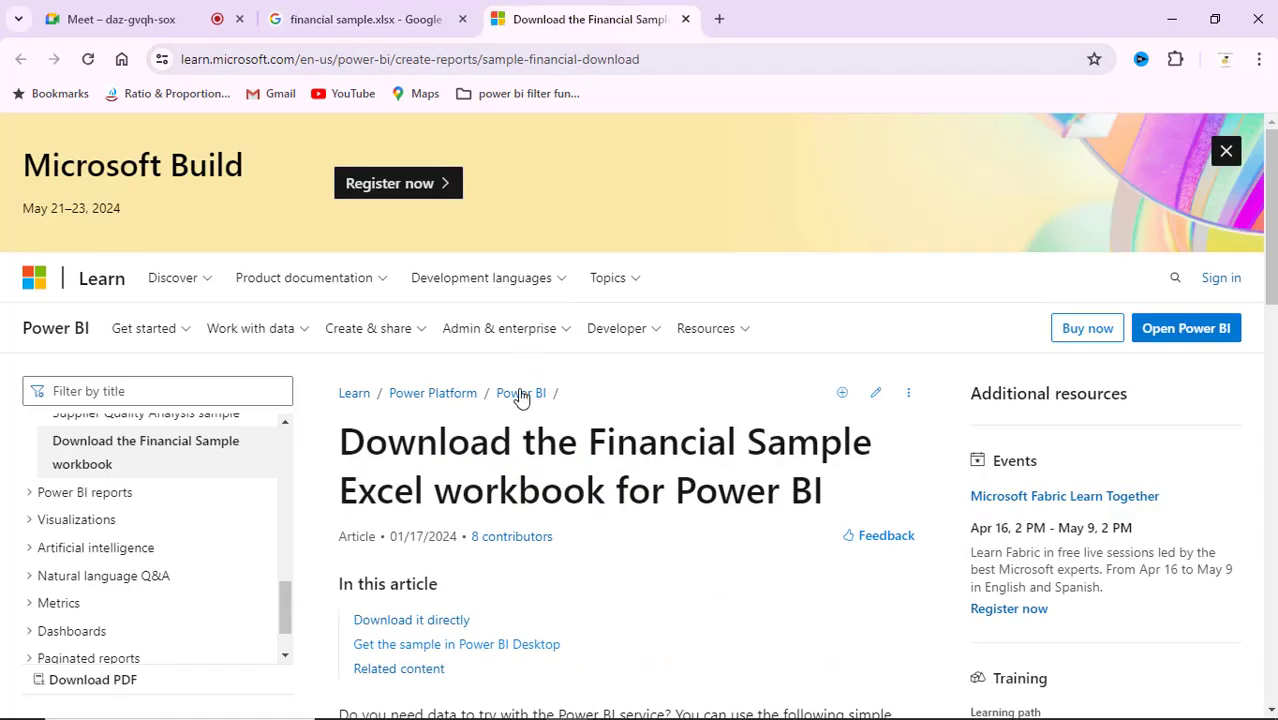
{"action": "scroll", "coordinate": [581, 410], "scroll_direction": "down", "scroll_amount": 3}
{"action": "scroll", "coordinate": [581, 408], "scroll_direction": "down", "scroll_amount": 2}
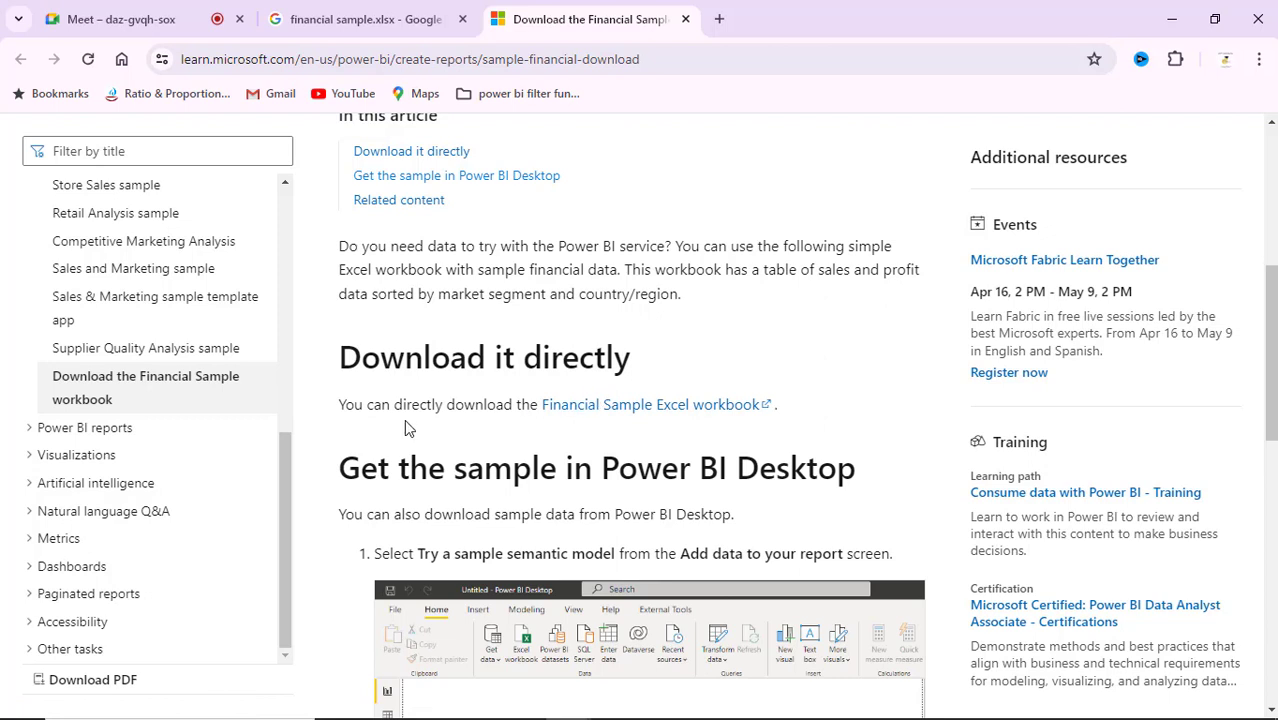
{"action": "left_click", "coordinate": [664, 412]}
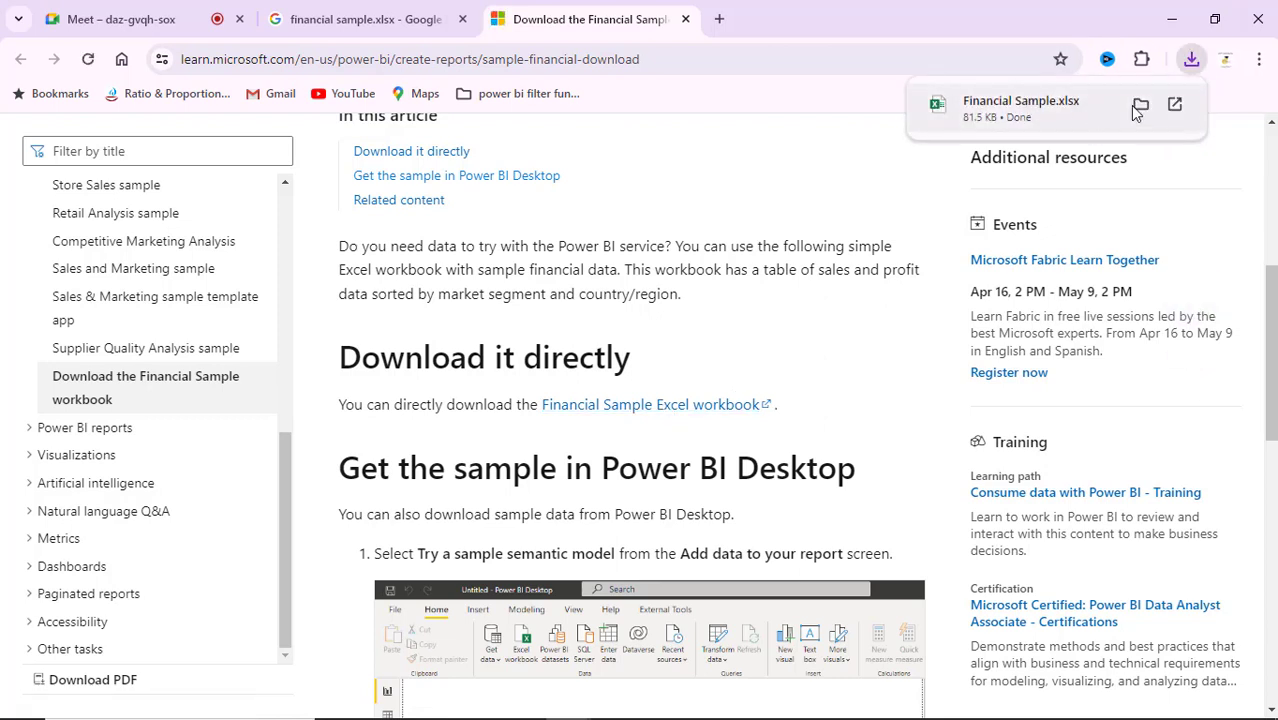
Show the downloaded Financial Sample file in its folder, and close the folder window, the article tab and the search tab.
{"action": "left_click", "coordinate": [1140, 106]}
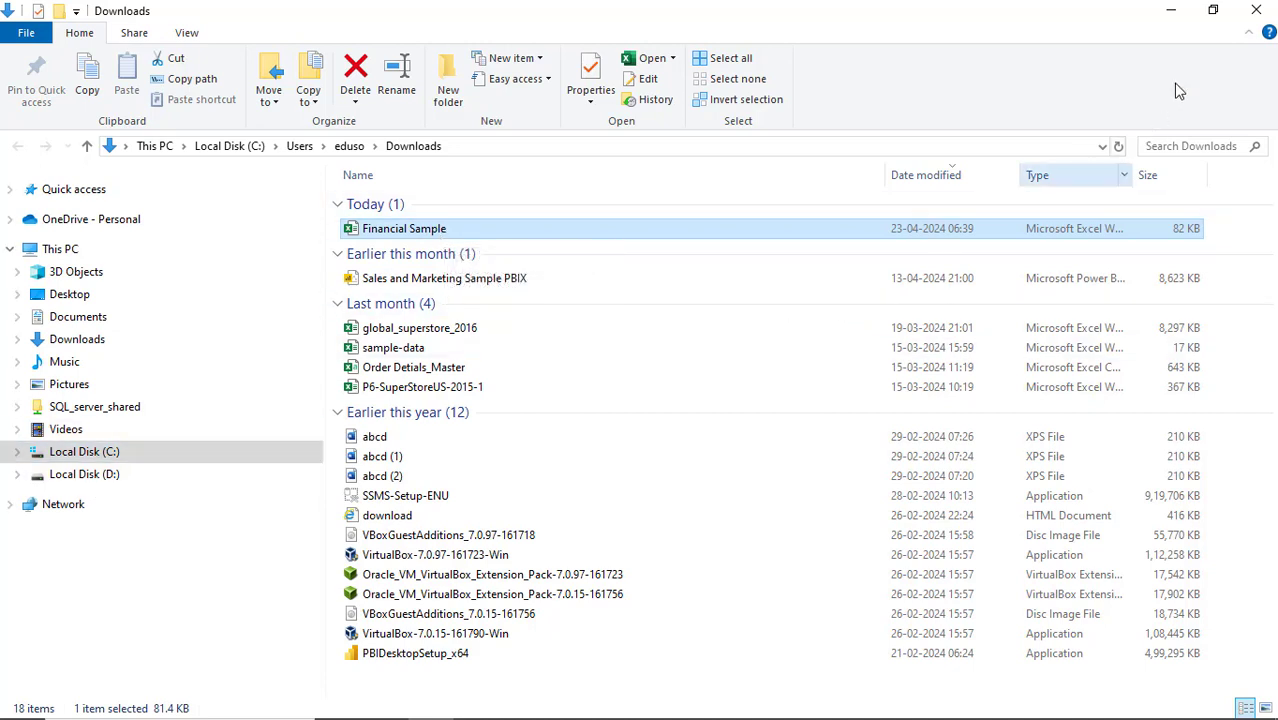
{"action": "left_click", "coordinate": [1256, 14]}
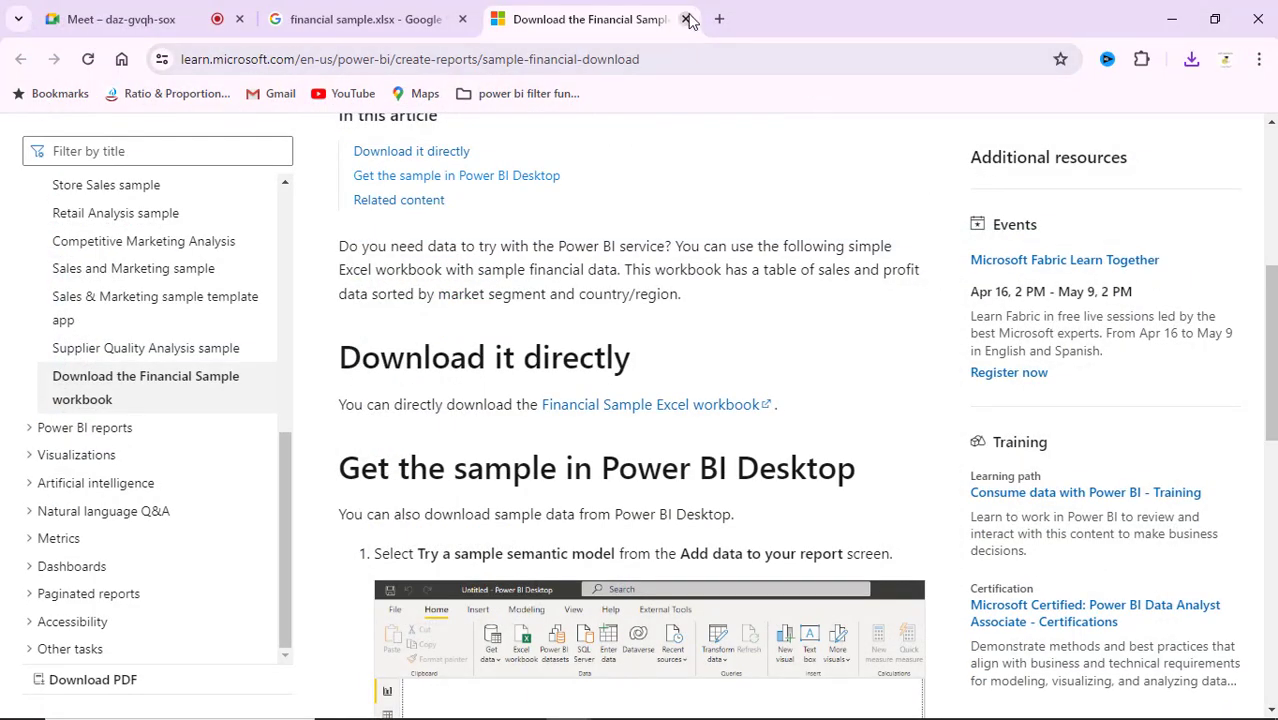
{"action": "left_click", "coordinate": [686, 19]}
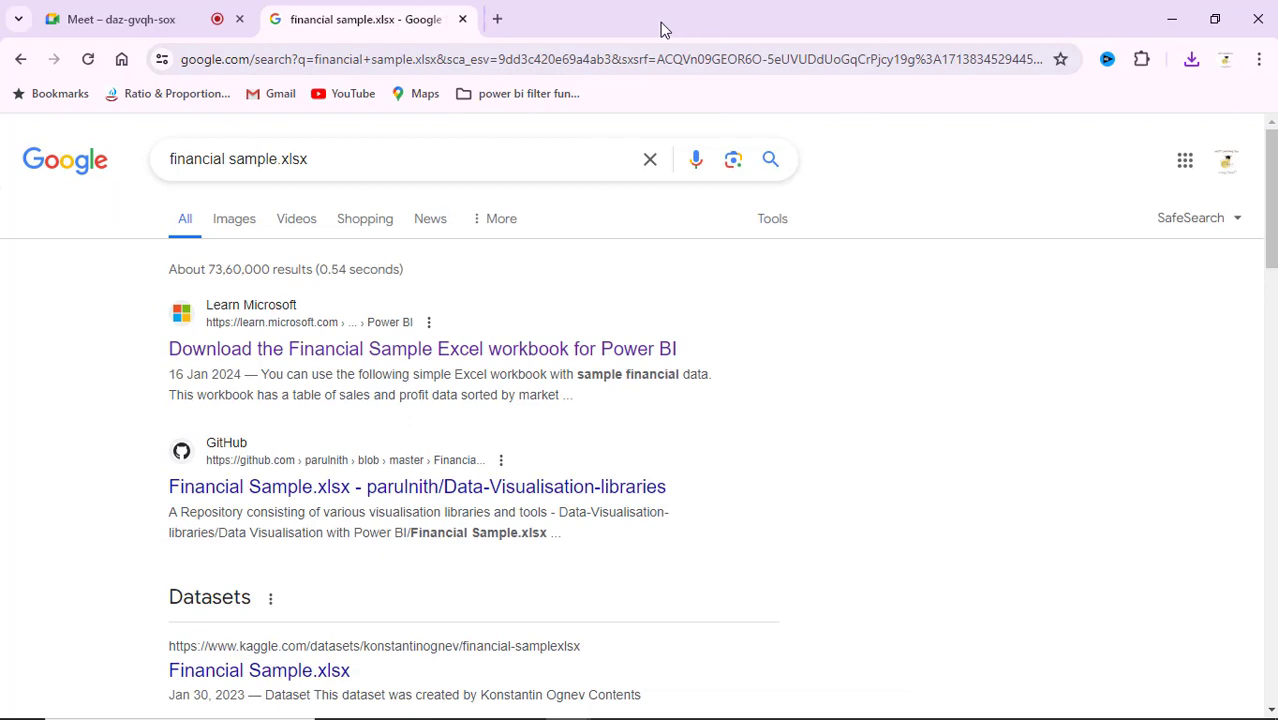
{"action": "left_click", "coordinate": [462, 19]}
Switch back to Excel and open the recent Financial Sample workbook from the Data_sets folder.
{"action": "key", "text": "alt+Tab"}
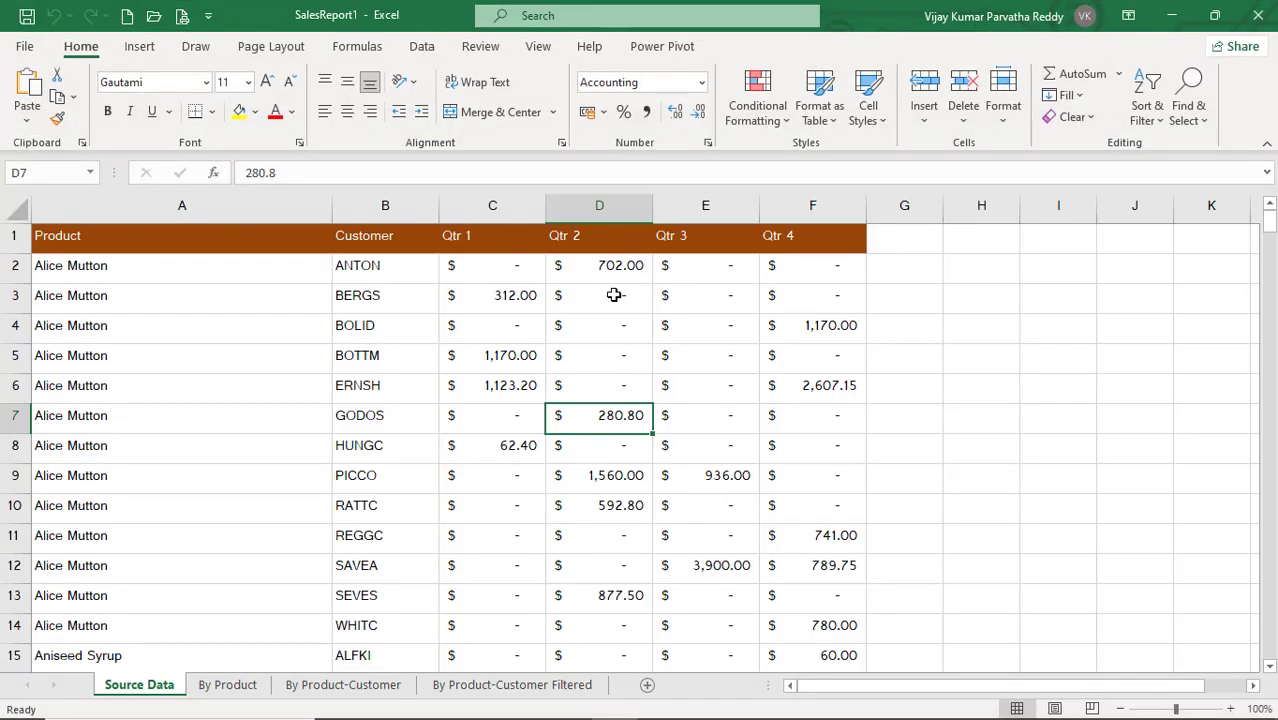
{"action": "left_click", "coordinate": [487, 397]}
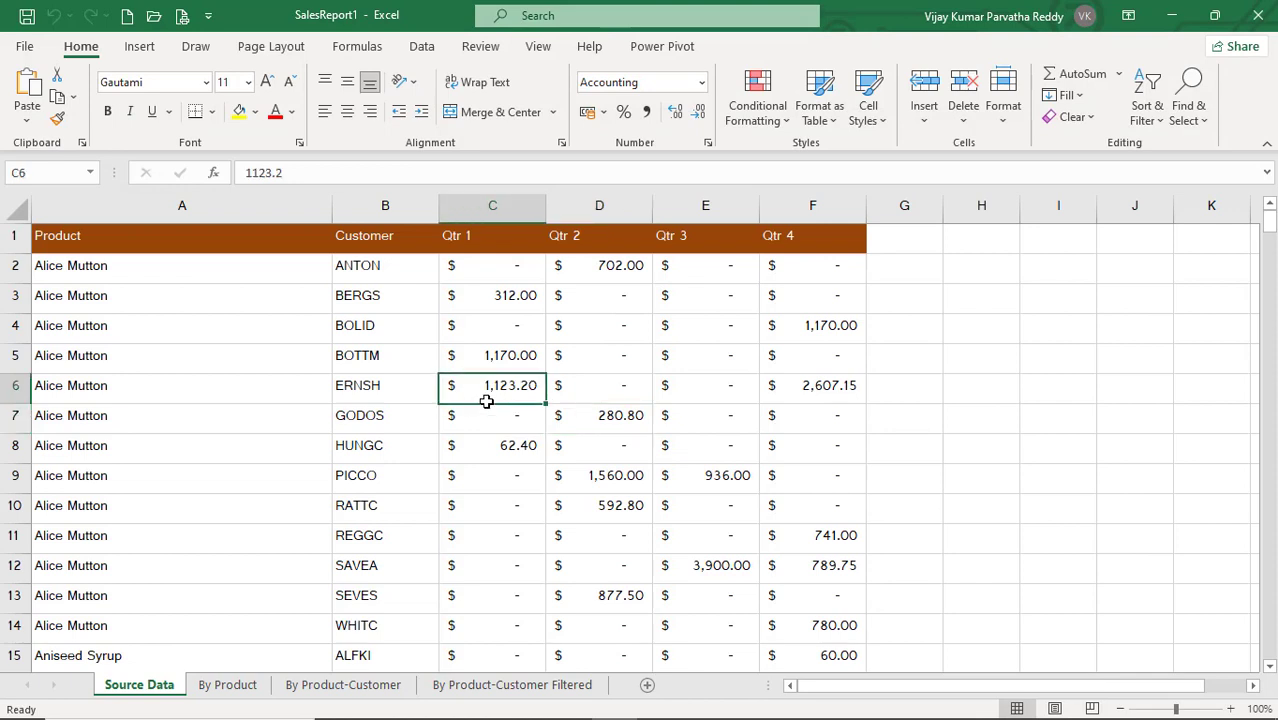
{"action": "left_click", "coordinate": [27, 48]}
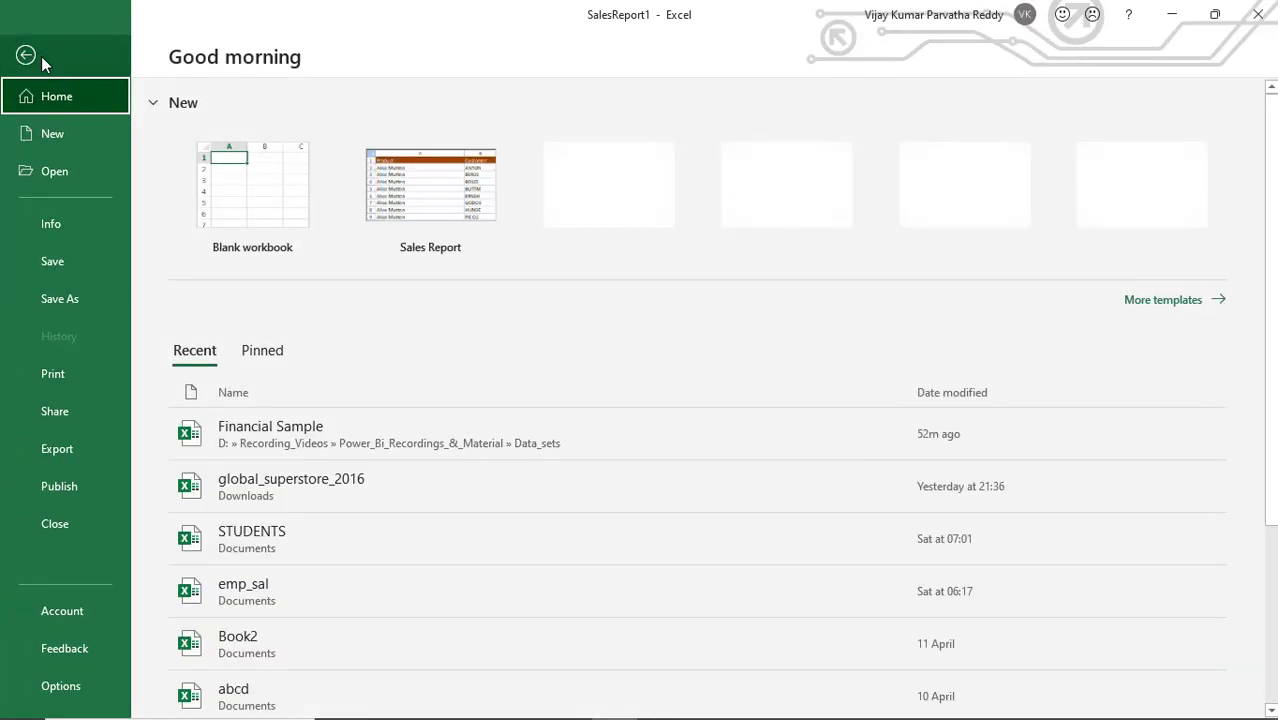
{"action": "left_click", "coordinate": [72, 185]}
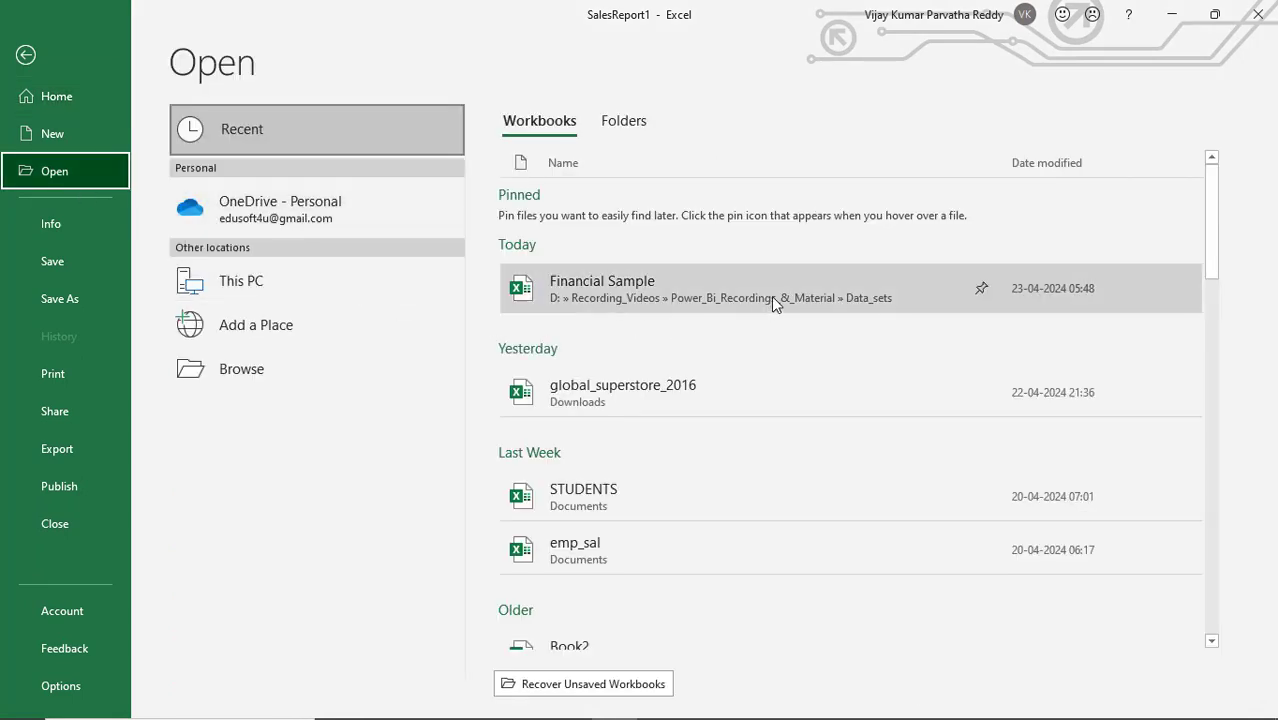
{"action": "left_click", "coordinate": [730, 293]}
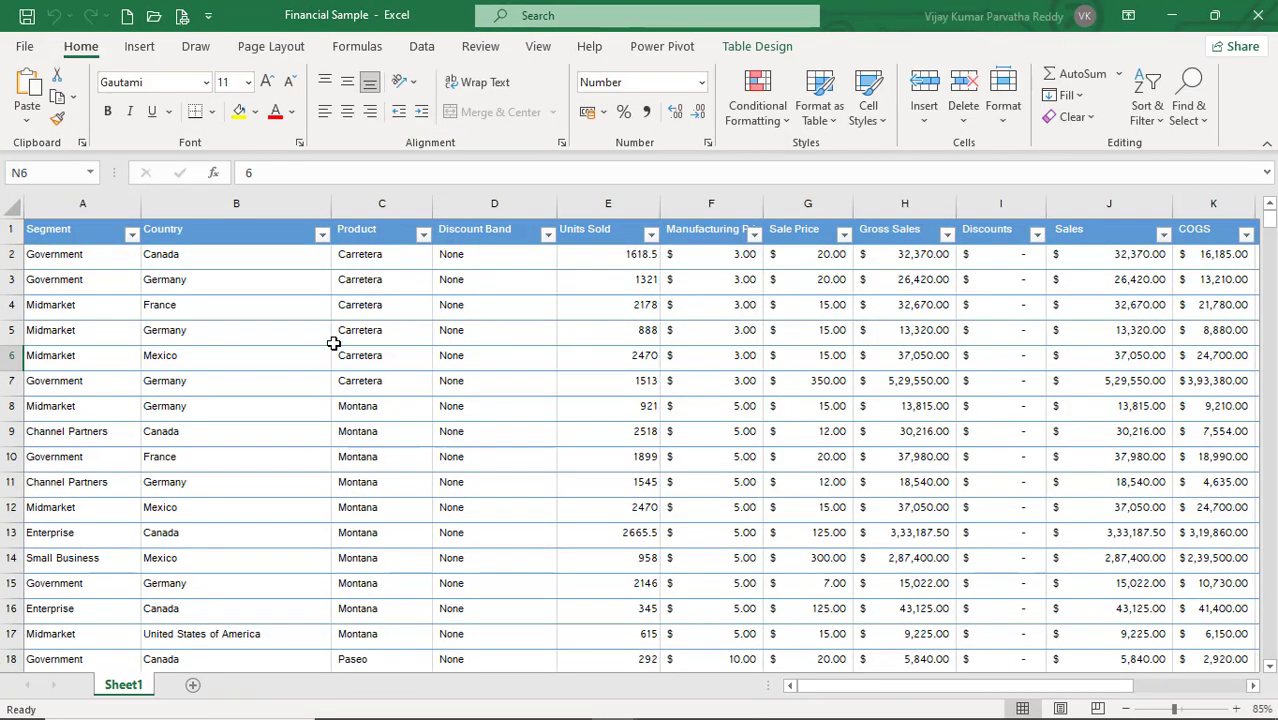
Examine the financial table's Segment, Country and Product entries and its remaining columns through Year.
{"action": "left_click", "coordinate": [164, 258]}
{"action": "left_click", "coordinate": [88, 288]}
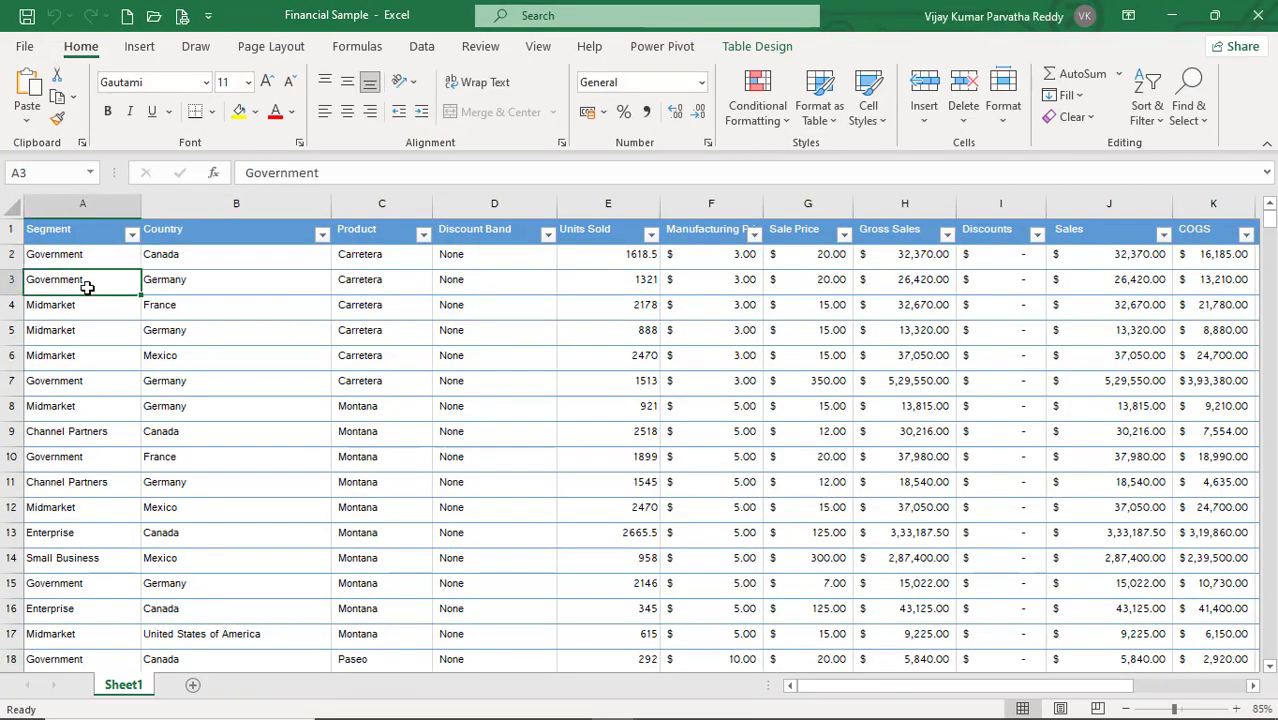
{"action": "left_click", "coordinate": [80, 258]}
{"action": "left_click", "coordinate": [77, 304]}
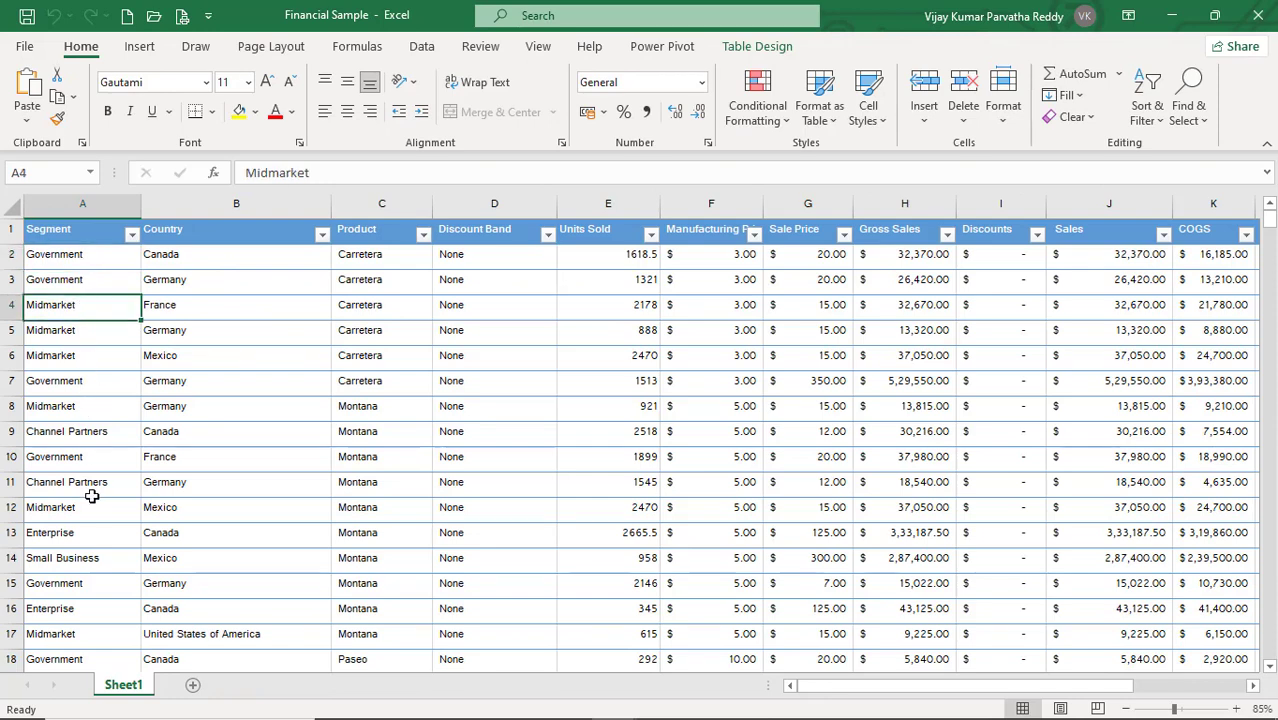
{"action": "left_click", "coordinate": [212, 260]}
{"action": "left_click", "coordinate": [198, 390]}
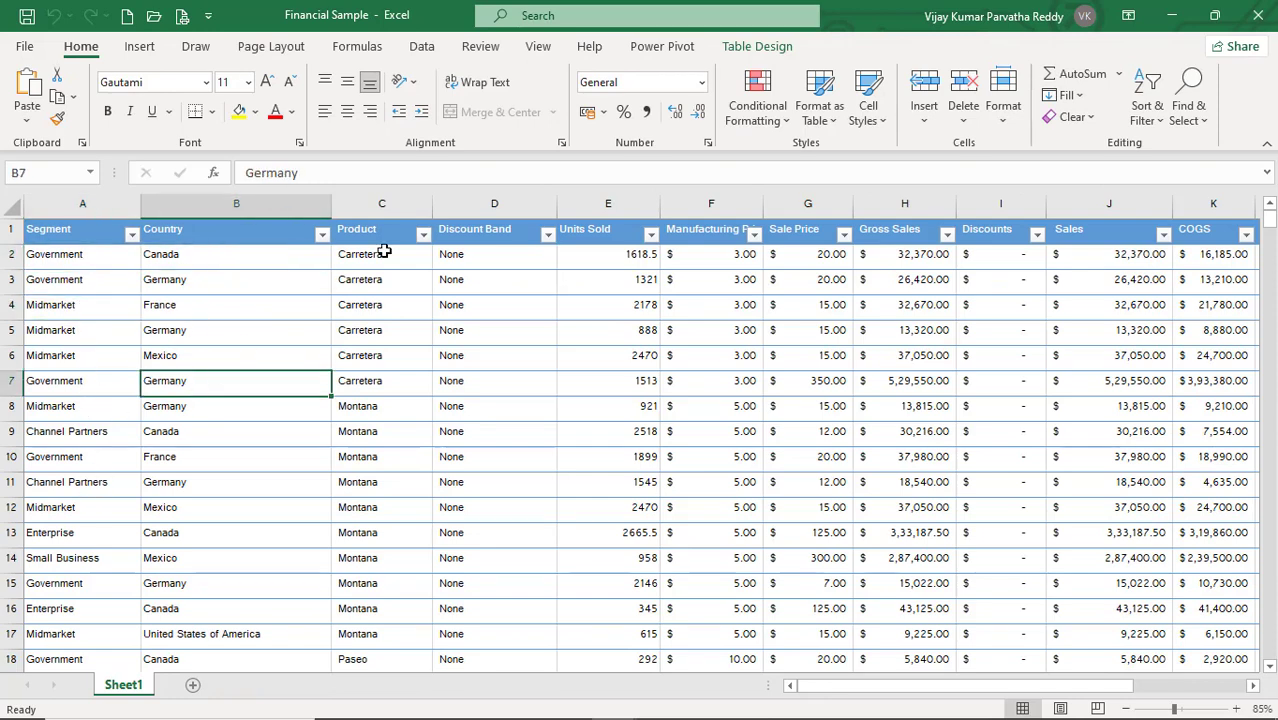
{"action": "left_click", "coordinate": [386, 253]}
{"action": "left_click", "coordinate": [379, 333]}
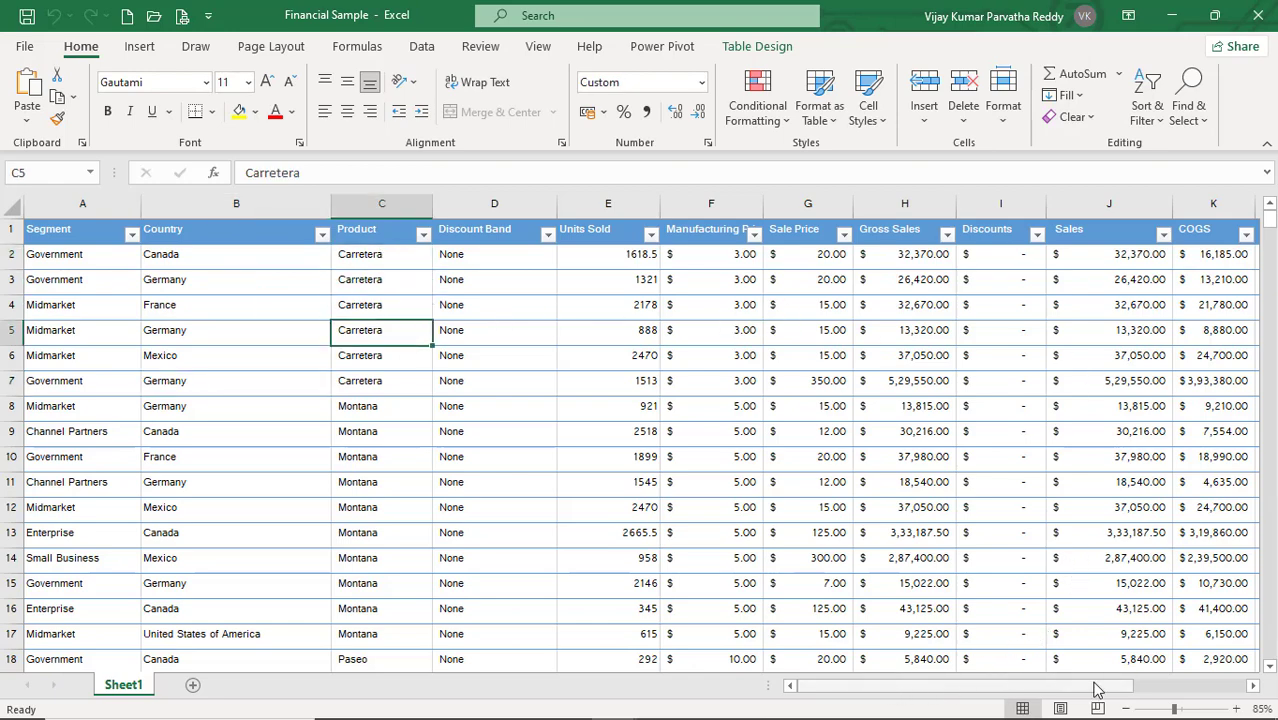
{"action": "left_click", "coordinate": [1158, 692]}
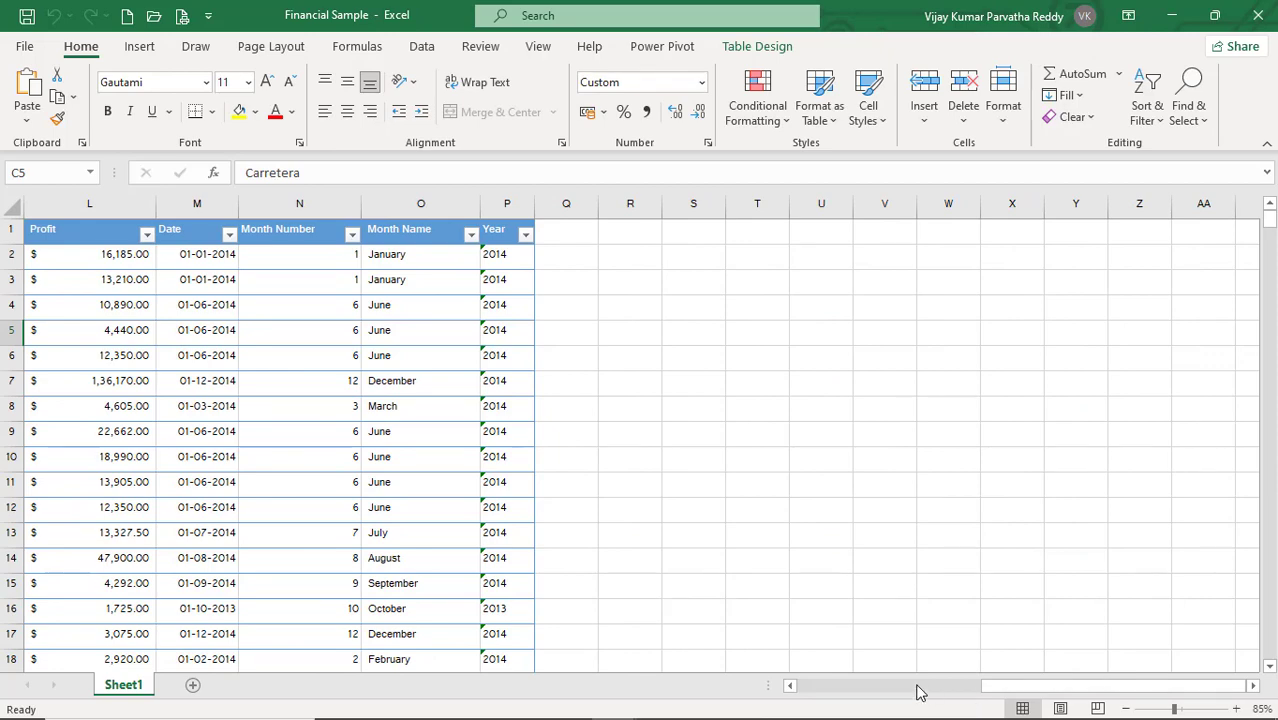
{"action": "left_click", "coordinate": [905, 690]}
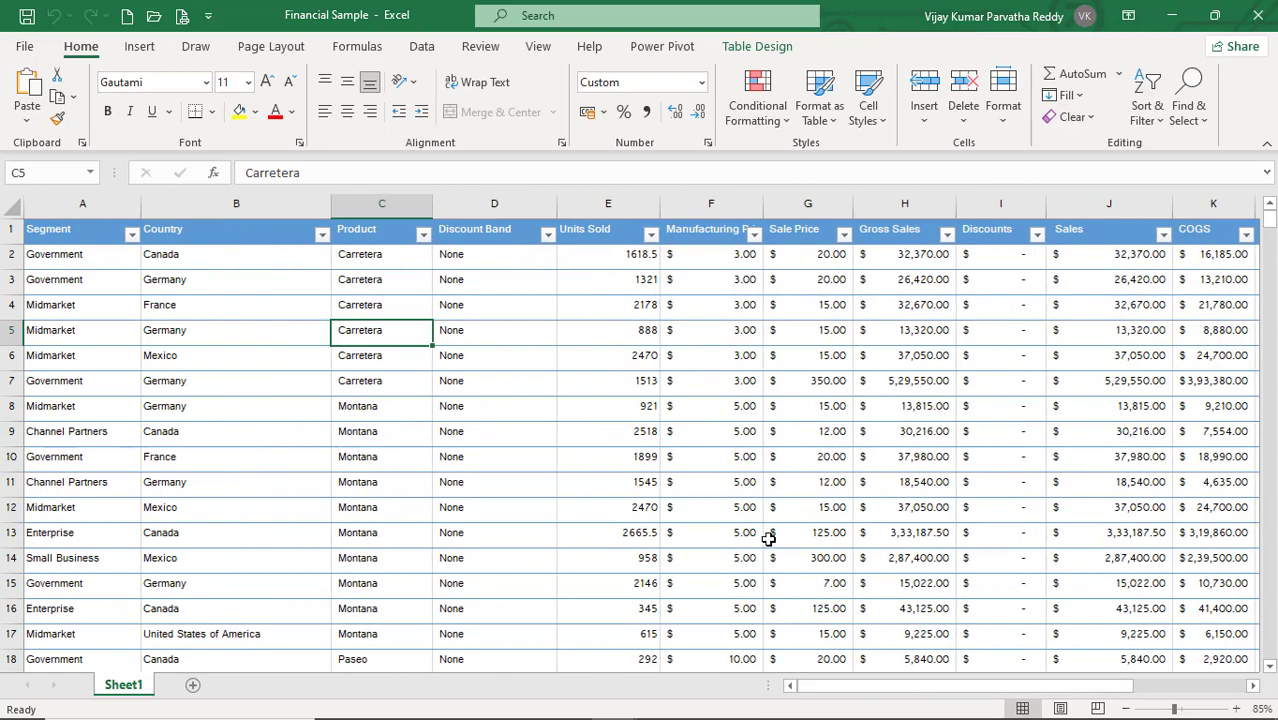
{"action": "left_click", "coordinate": [494, 476]}
Return to the SalesReport1 workbook and select an empty cell beside the sales table on the Source Data sheet.
{"action": "key", "text": "alt+Tab"}
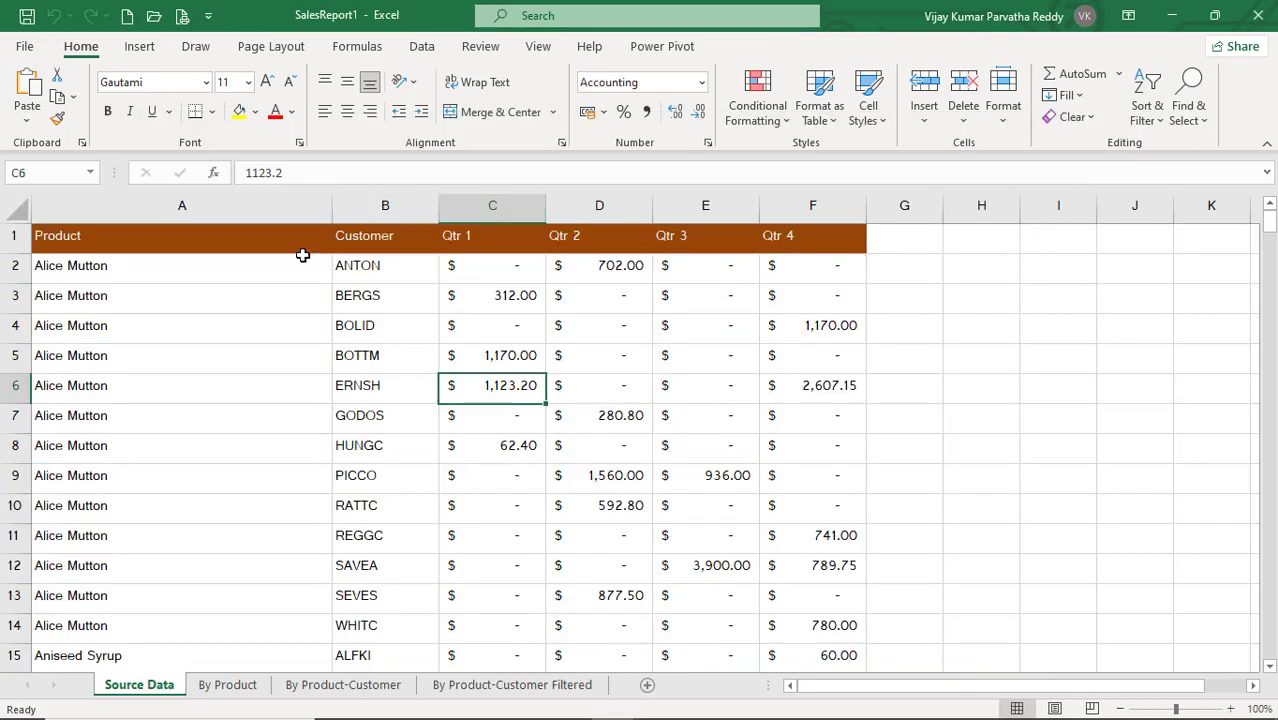
{"action": "left_click", "coordinate": [279, 364]}
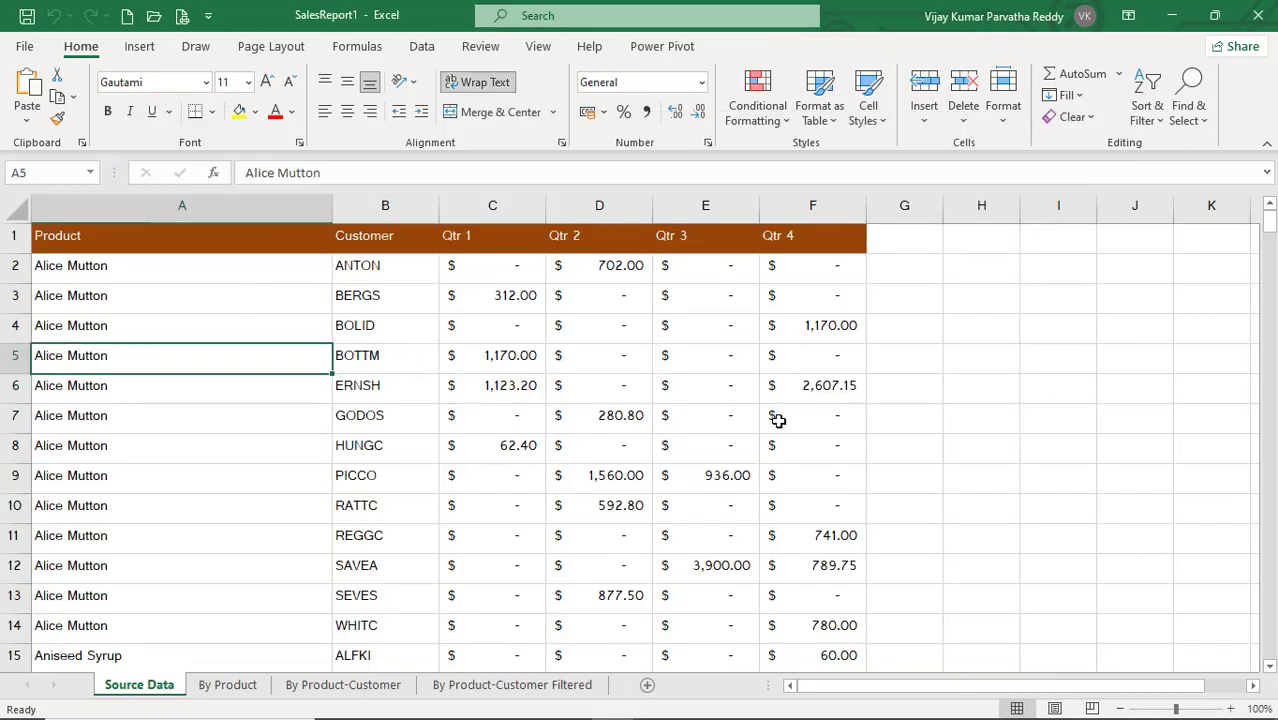
{"action": "left_click", "coordinate": [907, 437]}
{"action": "left_click", "coordinate": [962, 440]}
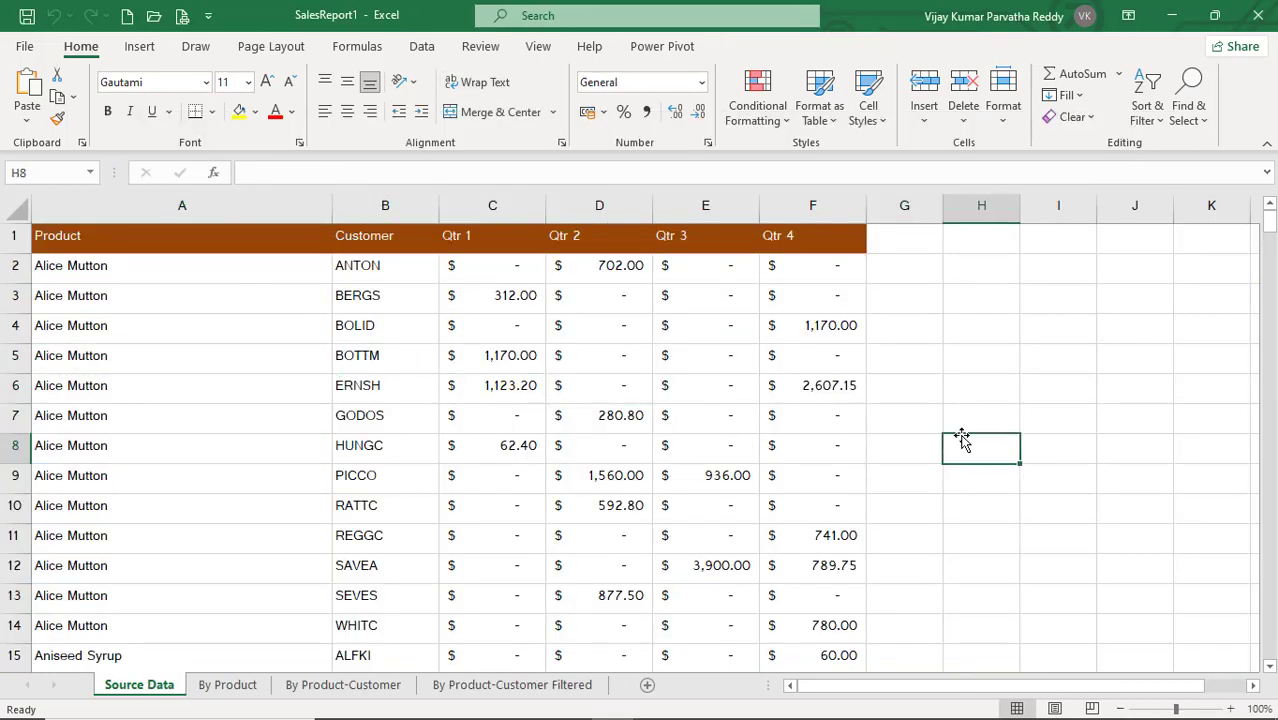
{"action": "left_click", "coordinate": [914, 423]}
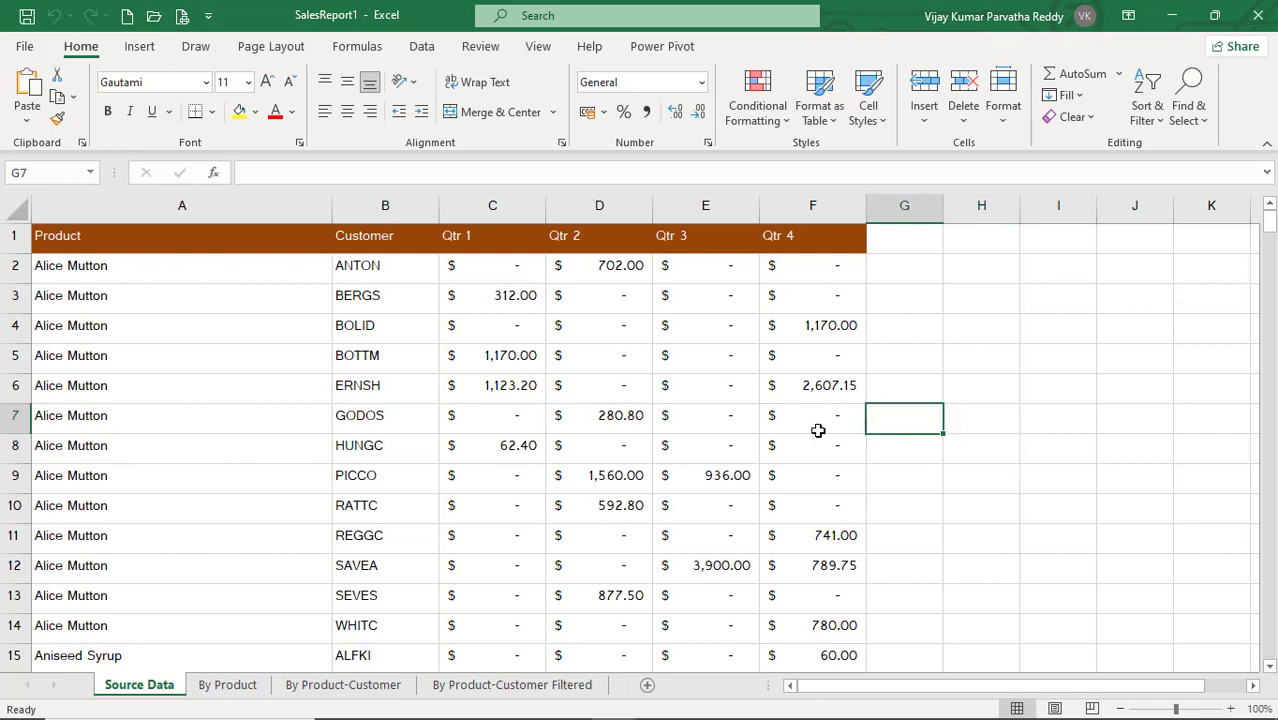
Insert a Treemap chart of the product, customer and quarterly sales data, and move it over columns F to K.
{"action": "left_click", "coordinate": [141, 48]}
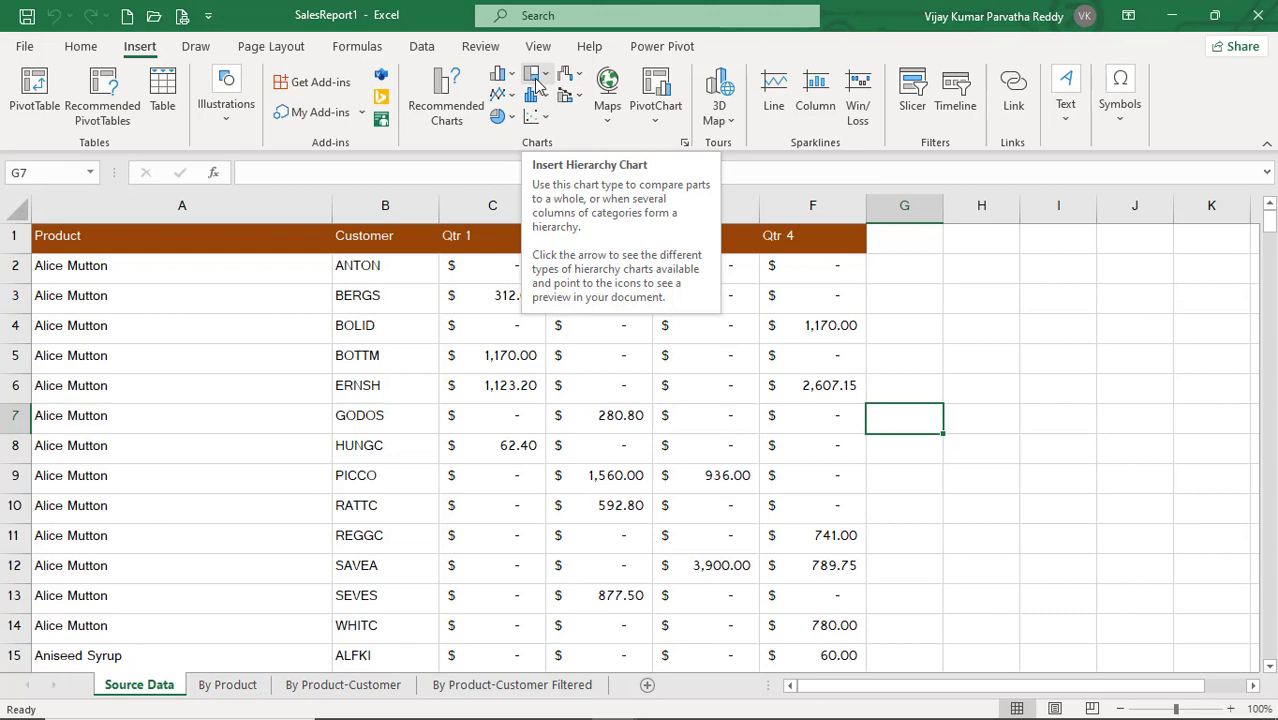
{"action": "left_click", "coordinate": [546, 80]}
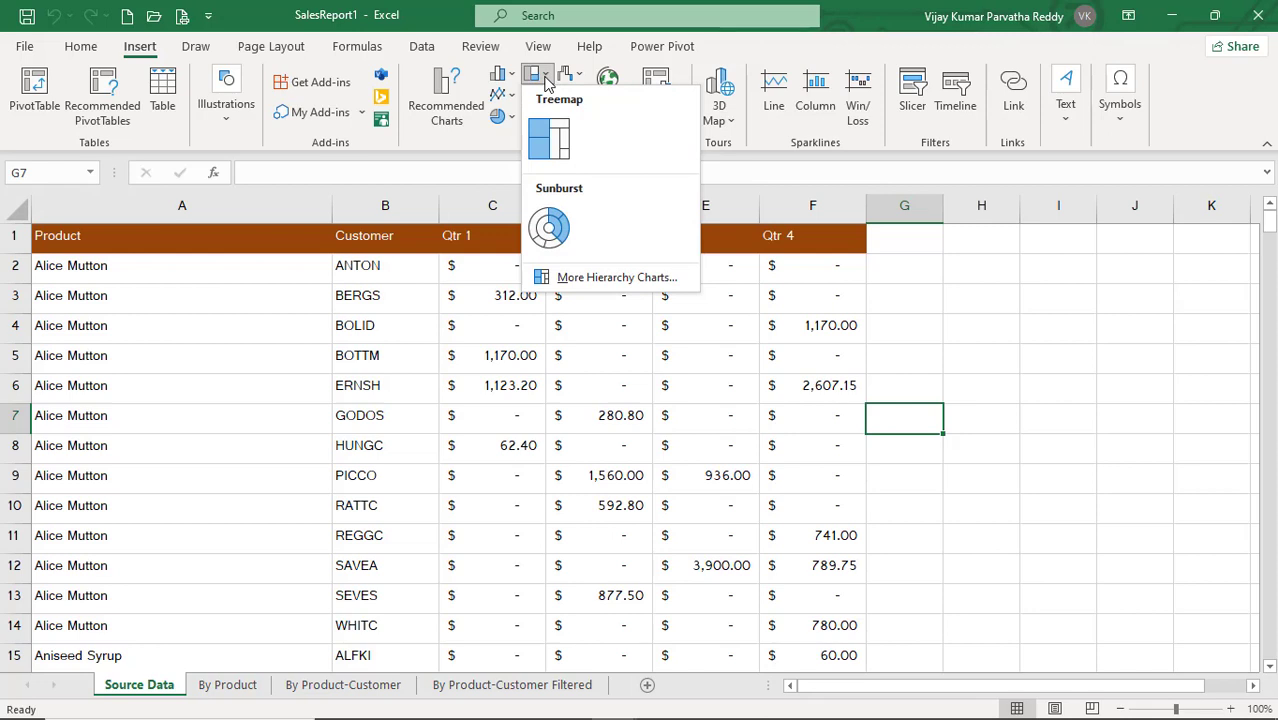
{"action": "left_click", "coordinate": [548, 139]}
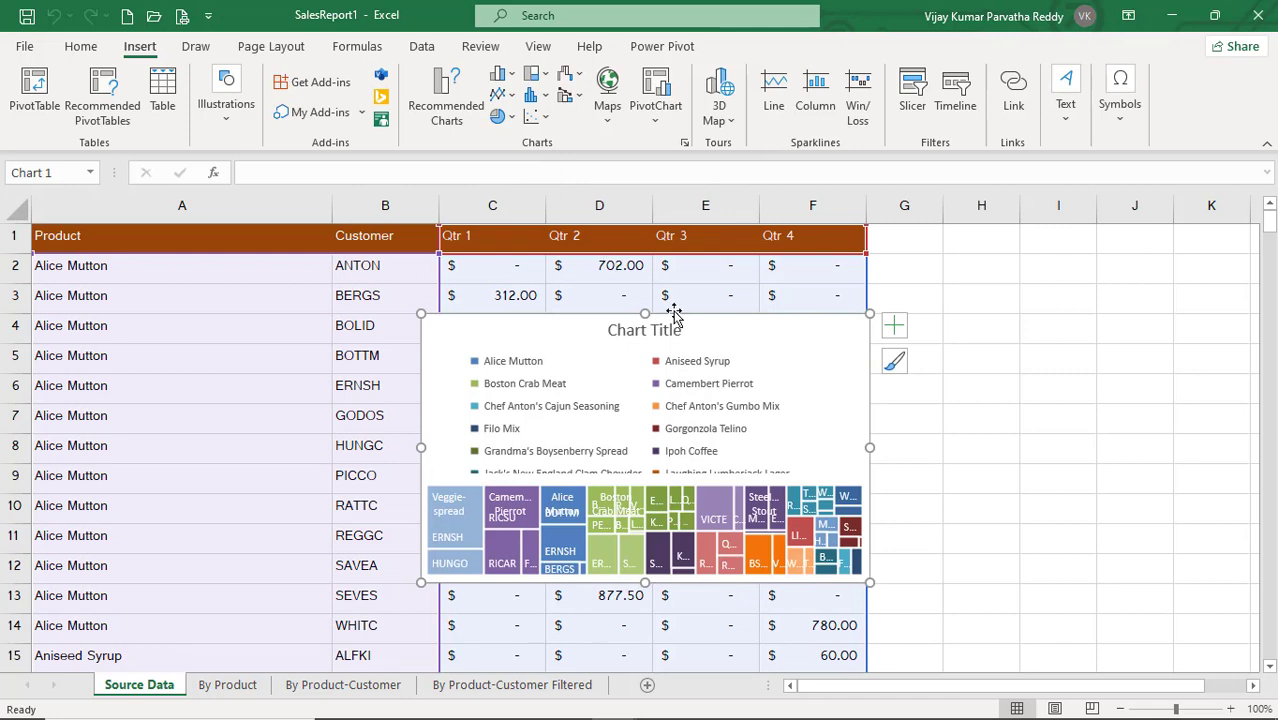
{"action": "left_click_drag", "start_coordinate": [675, 318], "coordinate": [1031, 299]}
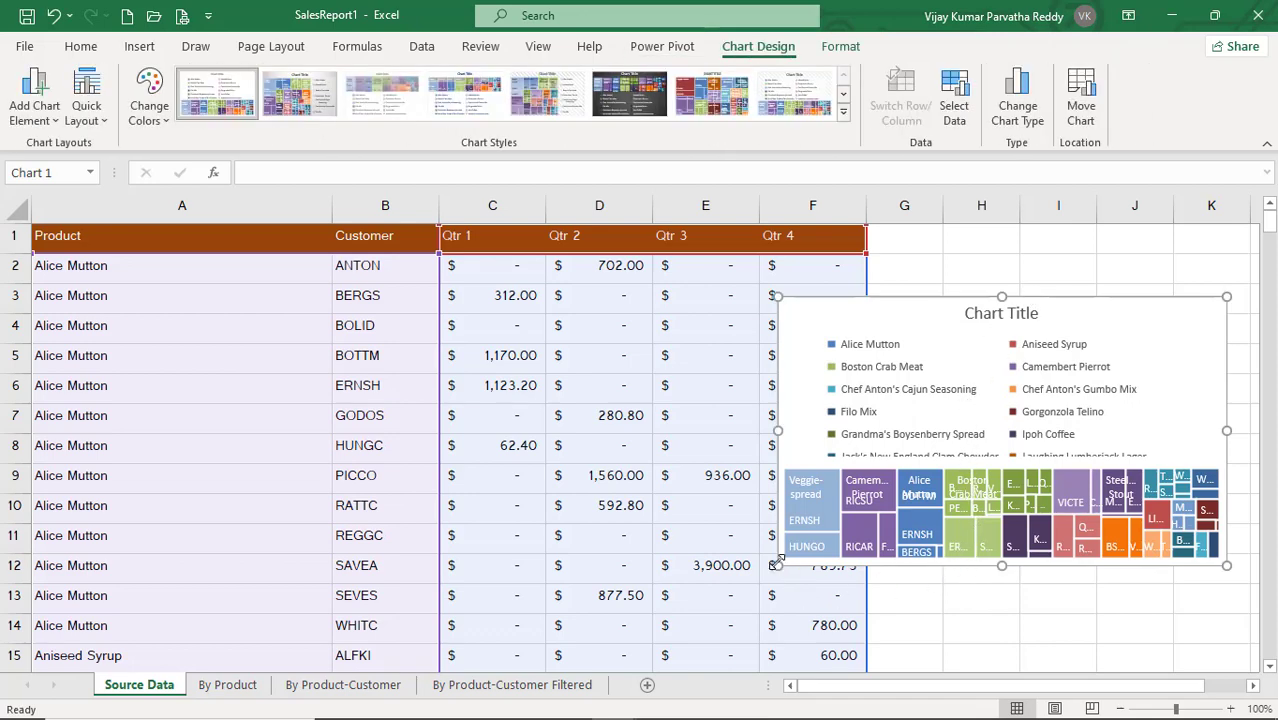
Enlarge the Treemap chart so it spans from the end of column C to column K and down to row 22.
{"action": "left_click_drag", "start_coordinate": [776, 562], "coordinate": [520, 588]}
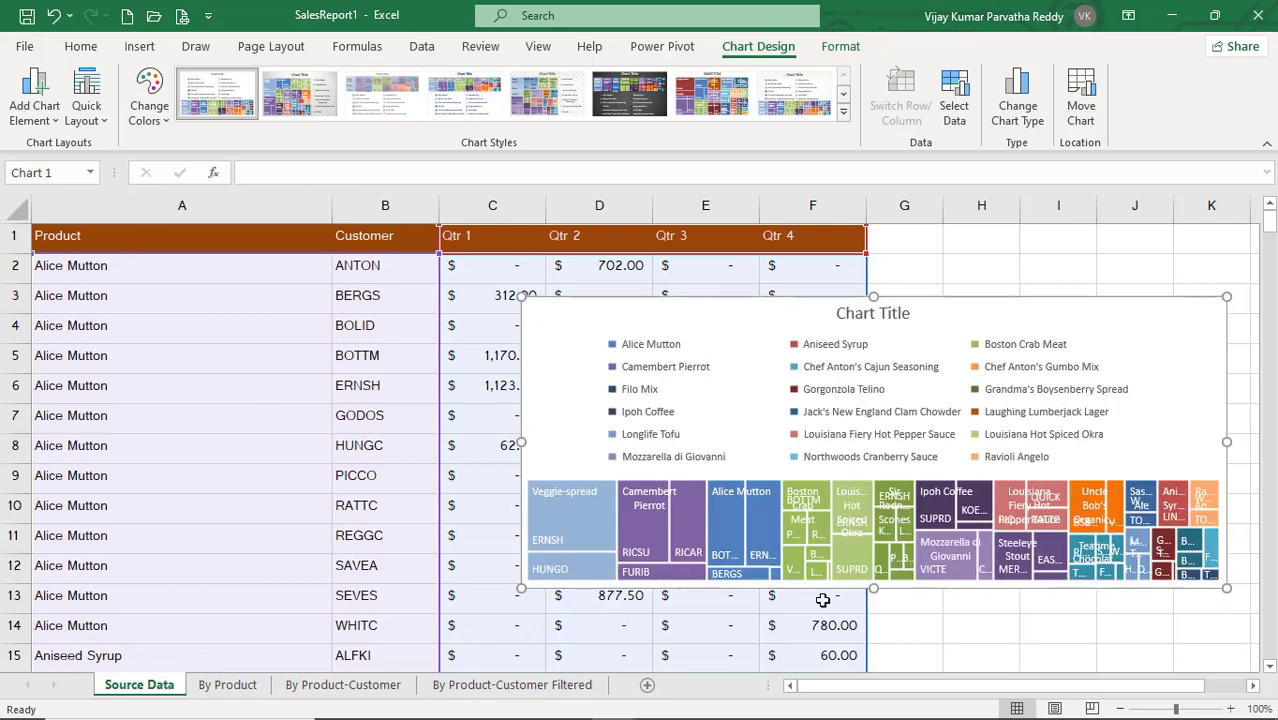
{"action": "left_click_drag", "start_coordinate": [873, 595], "coordinate": [872, 663]}
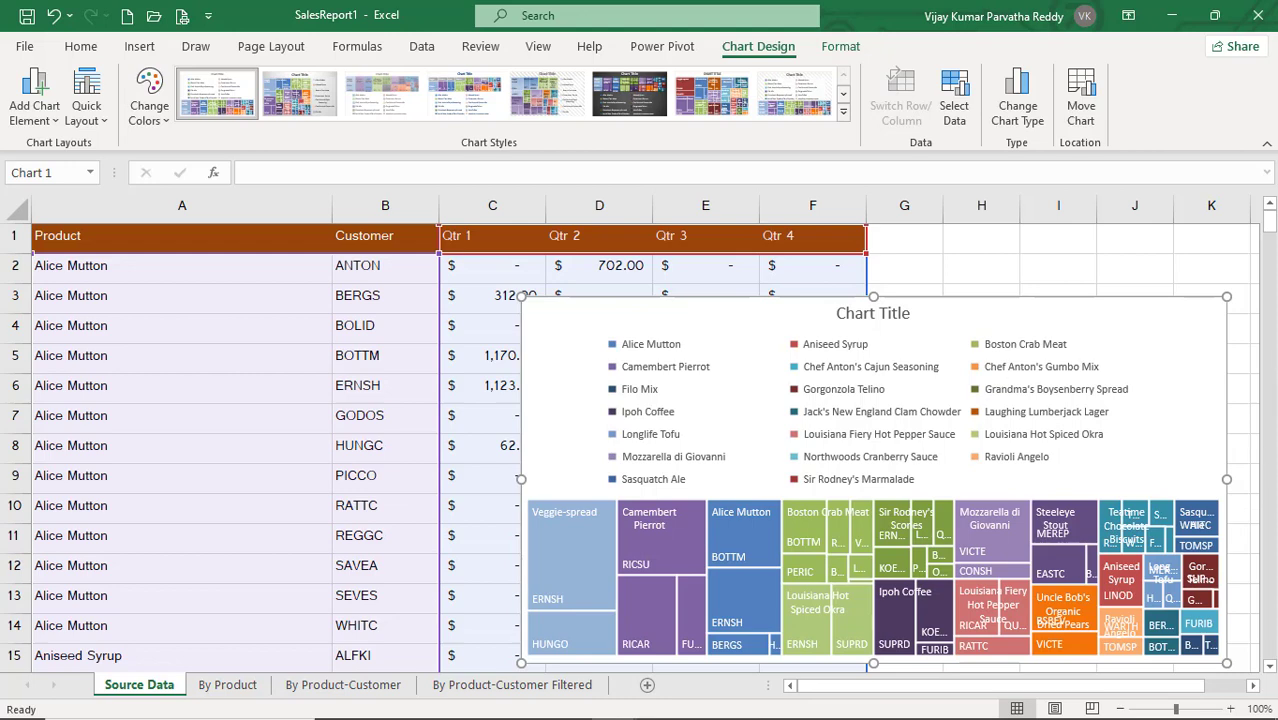
{"action": "scroll", "coordinate": [1270, 670], "scroll_direction": "down", "scroll_amount": 3}
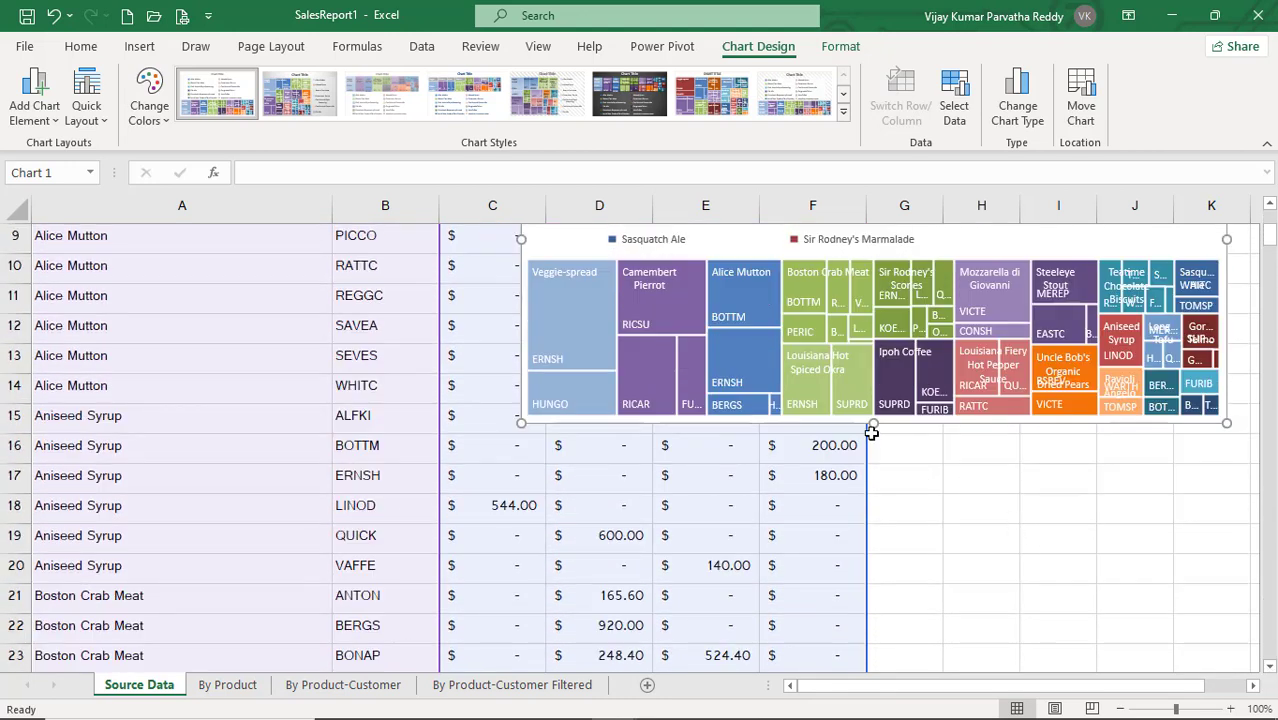
{"action": "left_click_drag", "start_coordinate": [872, 424], "coordinate": [907, 621]}
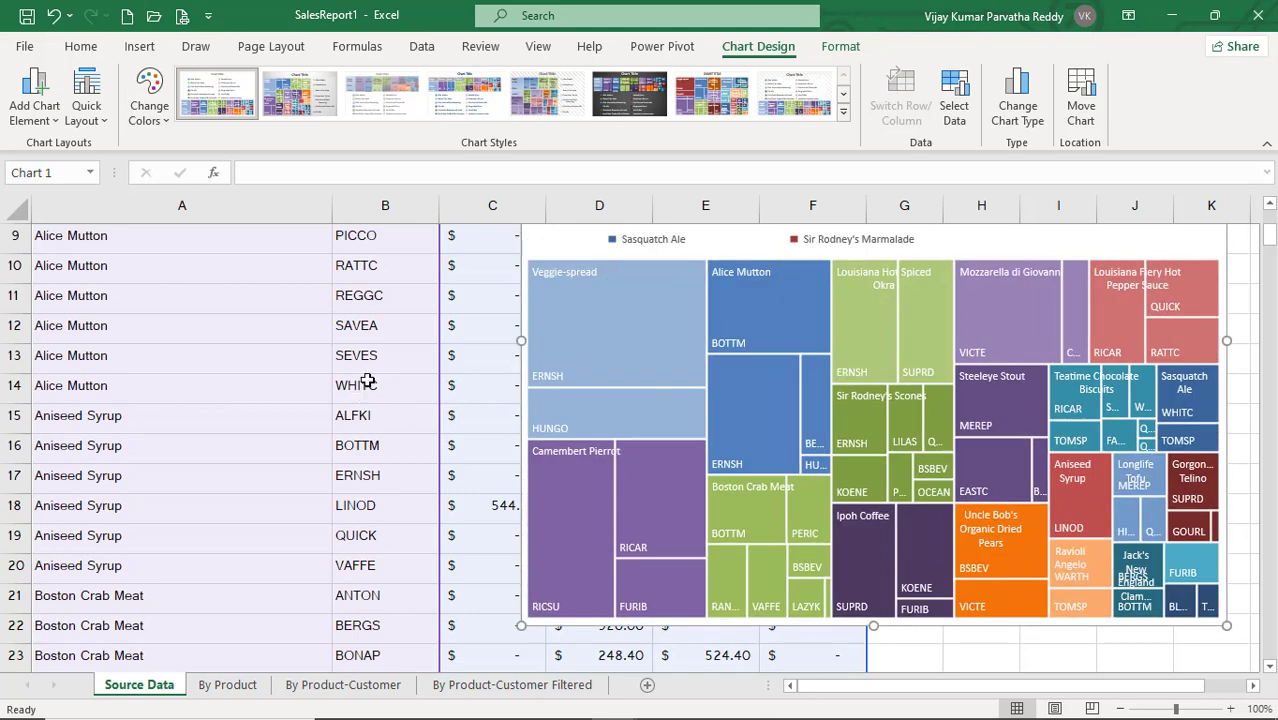
Examine the treemap's product legend and the customer blocks and values within Veggie-spread and Alice Mutton, including the lower blocks.
{"action": "scroll", "coordinate": [373, 369], "scroll_direction": "up", "scroll_amount": 2}
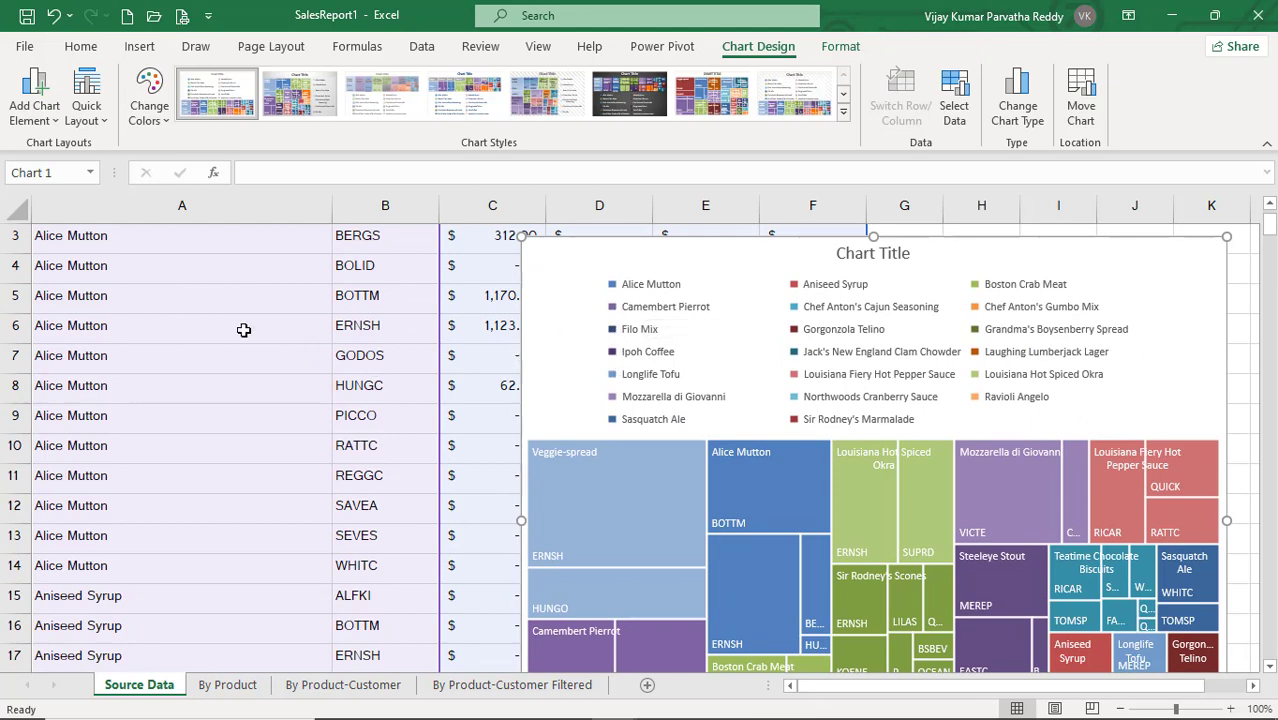
{"action": "scroll", "coordinate": [243, 331], "scroll_direction": "up", "scroll_amount": 1}
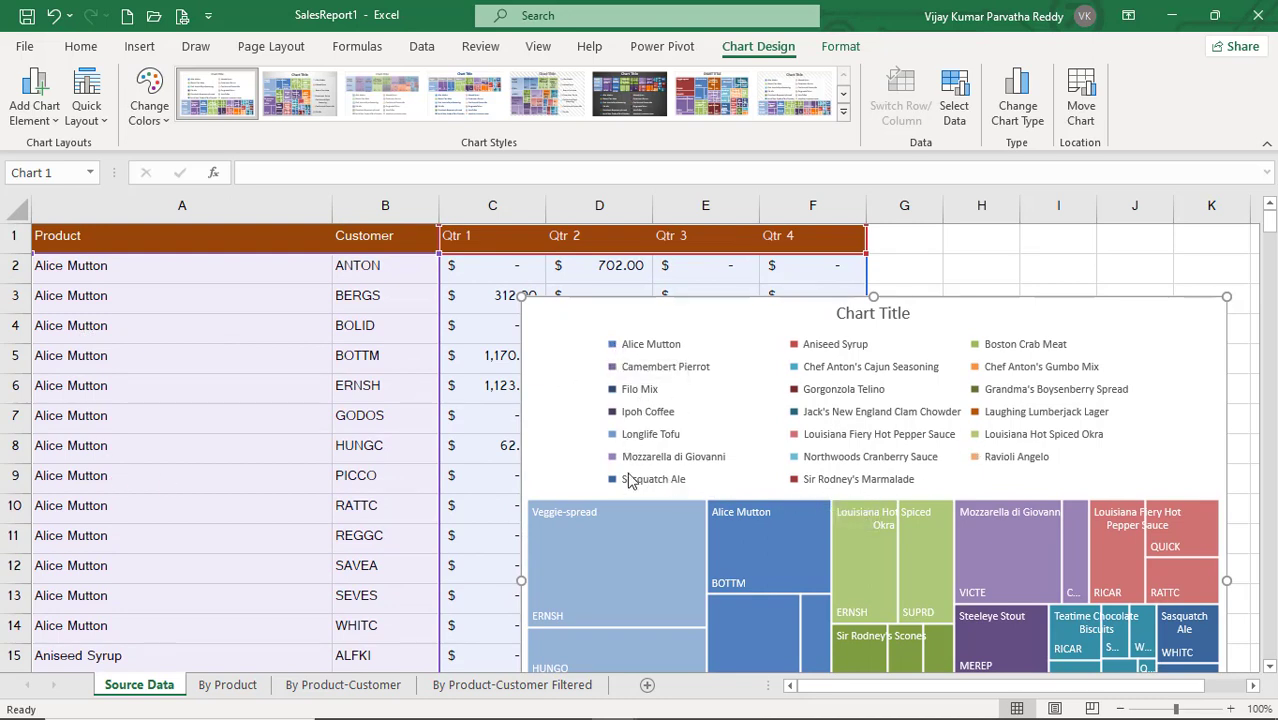
{"action": "mouse_move", "coordinate": [614, 530]}
{"action": "scroll", "coordinate": [601, 540], "scroll_direction": "down", "scroll_amount": 1}
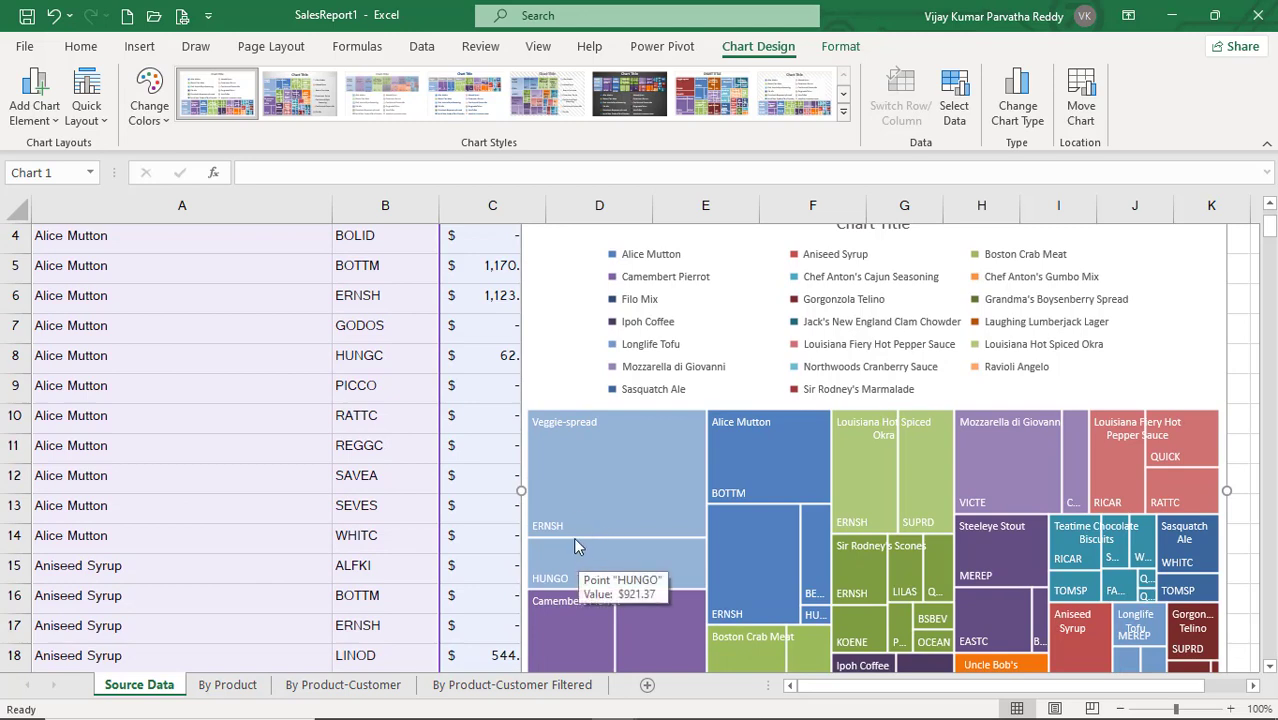
{"action": "mouse_move", "coordinate": [583, 442]}
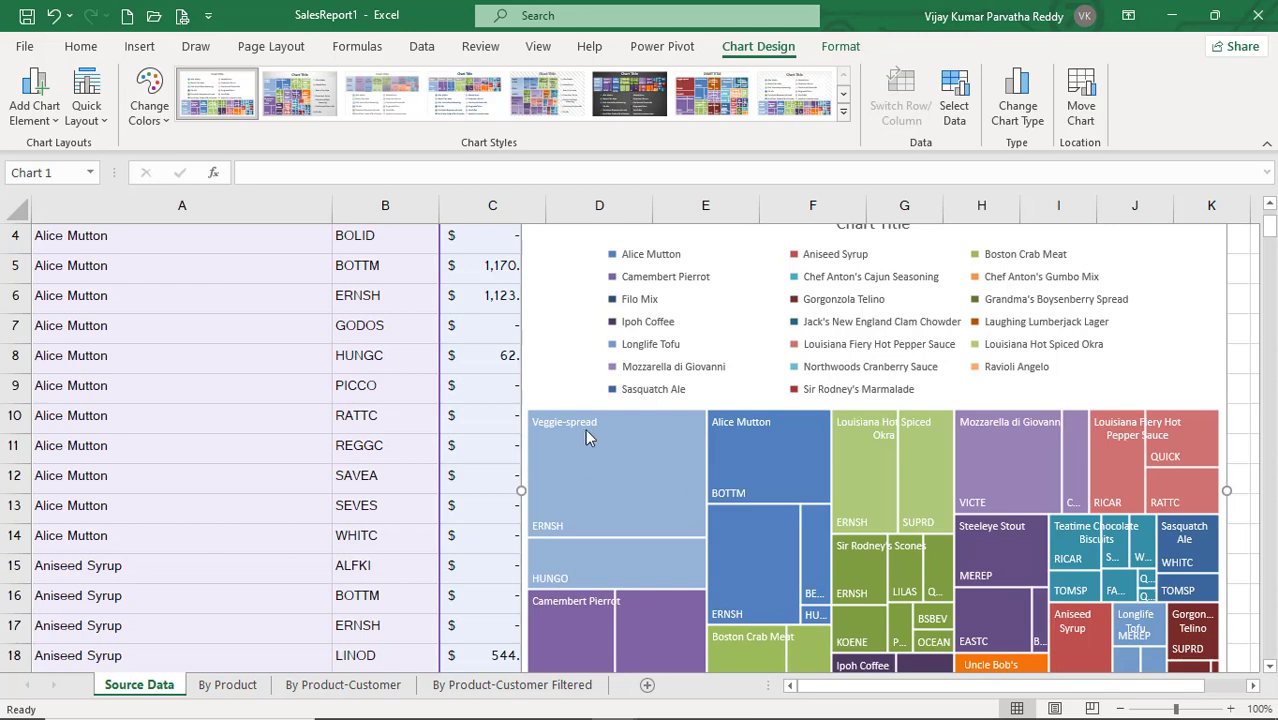
{"action": "mouse_move", "coordinate": [540, 540]}
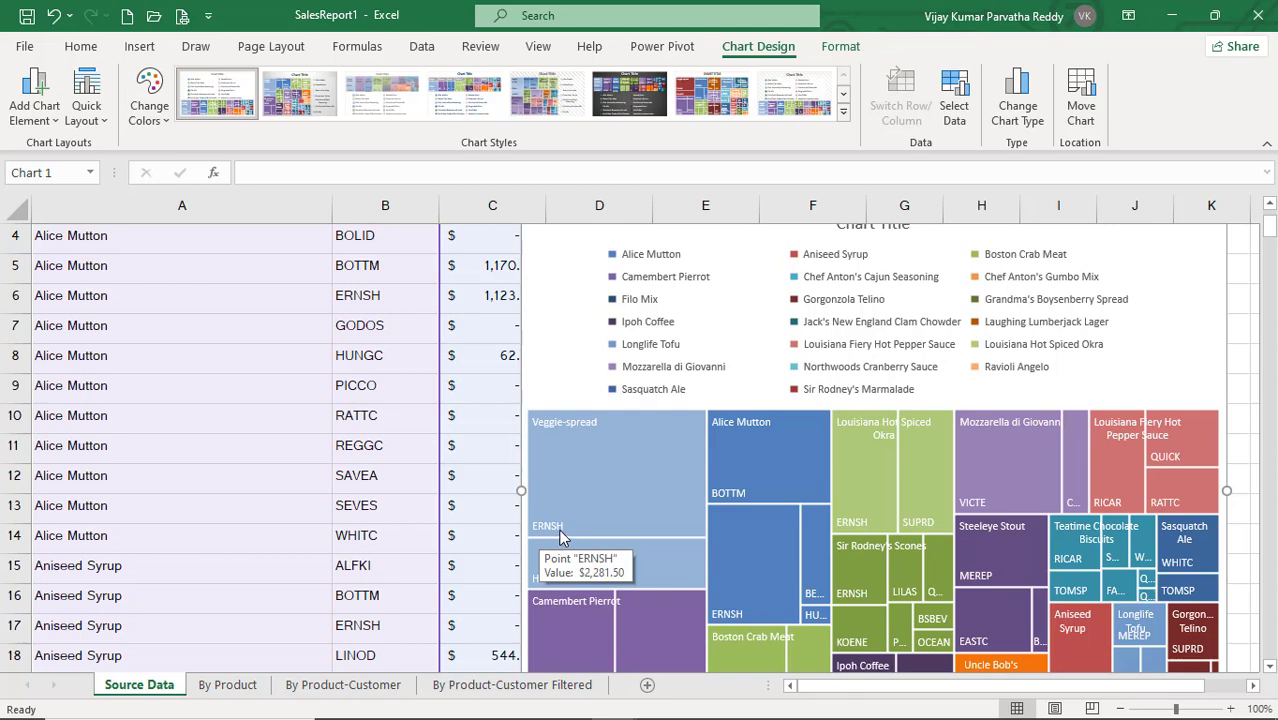
{"action": "mouse_move", "coordinate": [548, 588]}
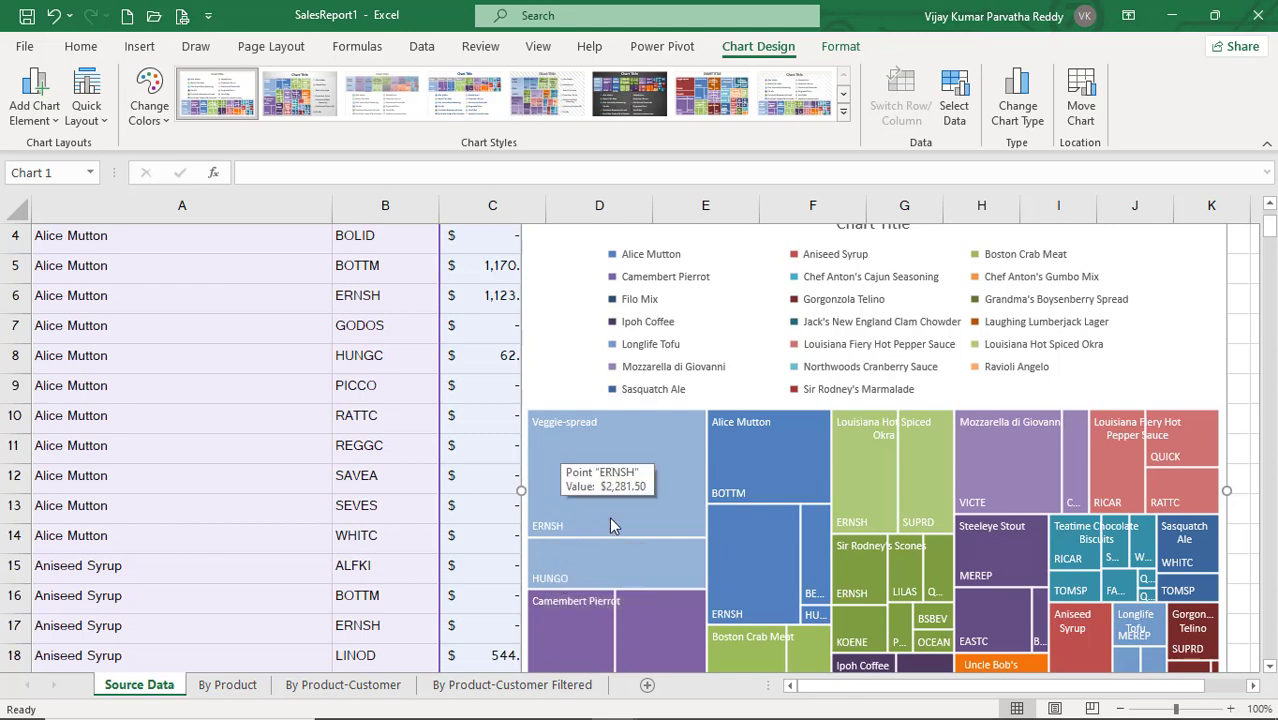
{"action": "mouse_move", "coordinate": [618, 563]}
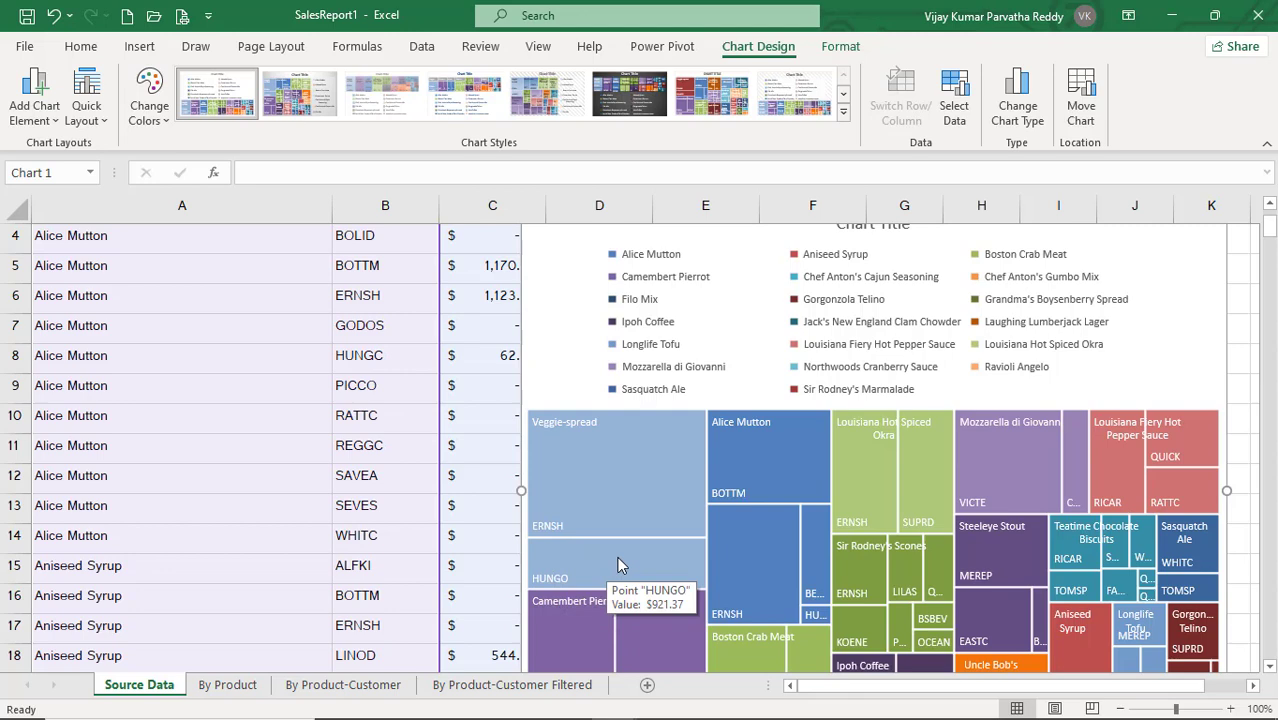
{"action": "mouse_move", "coordinate": [744, 446]}
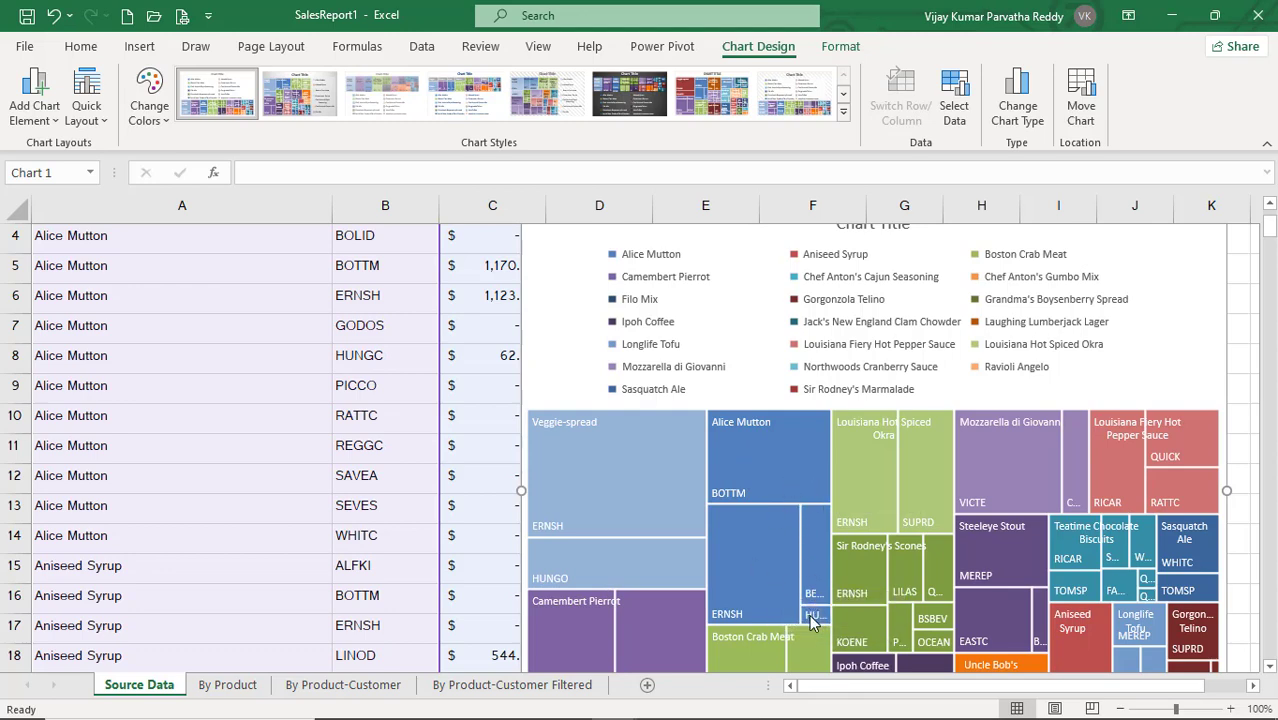
{"action": "mouse_move", "coordinate": [812, 621]}
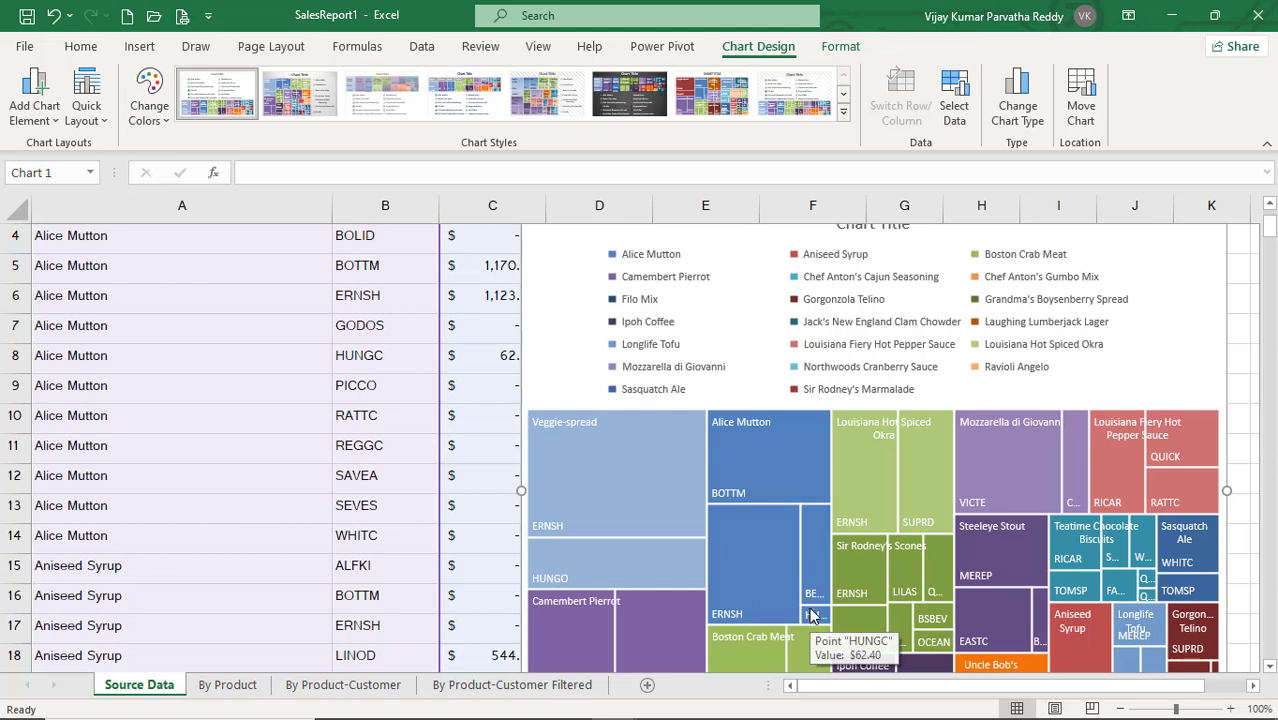
{"action": "mouse_move", "coordinate": [741, 493]}
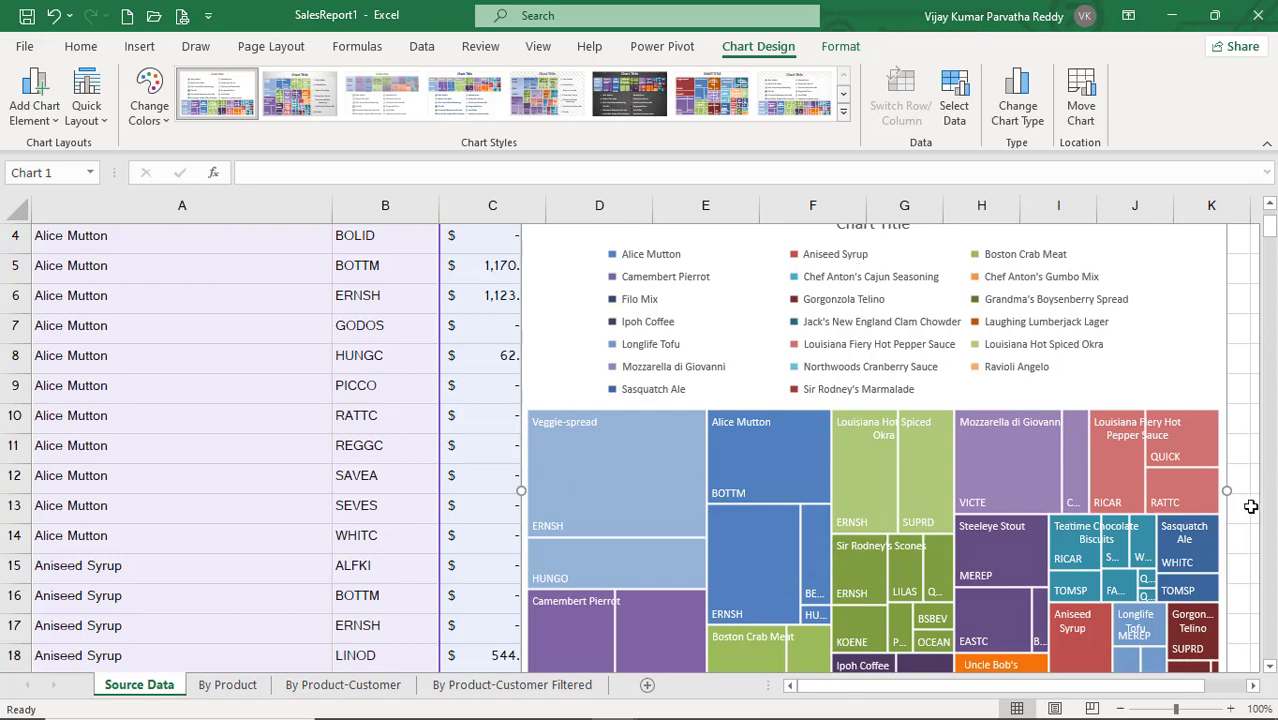
{"action": "left_click", "coordinate": [1270, 667]}
{"action": "left_click", "coordinate": [1270, 667]}
{"action": "left_click", "coordinate": [1270, 667]}
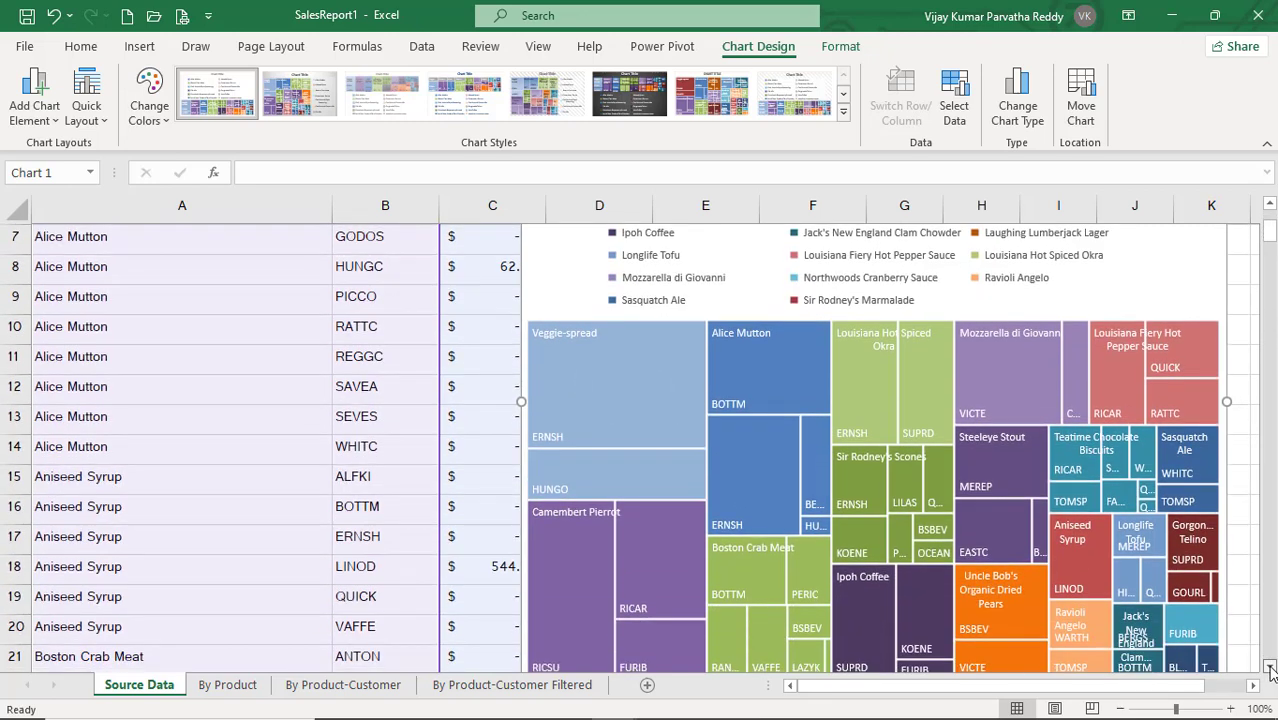
{"action": "left_click", "coordinate": [1270, 667]}
{"action": "left_click", "coordinate": [1270, 667]}
{"action": "left_click", "coordinate": [1270, 667]}
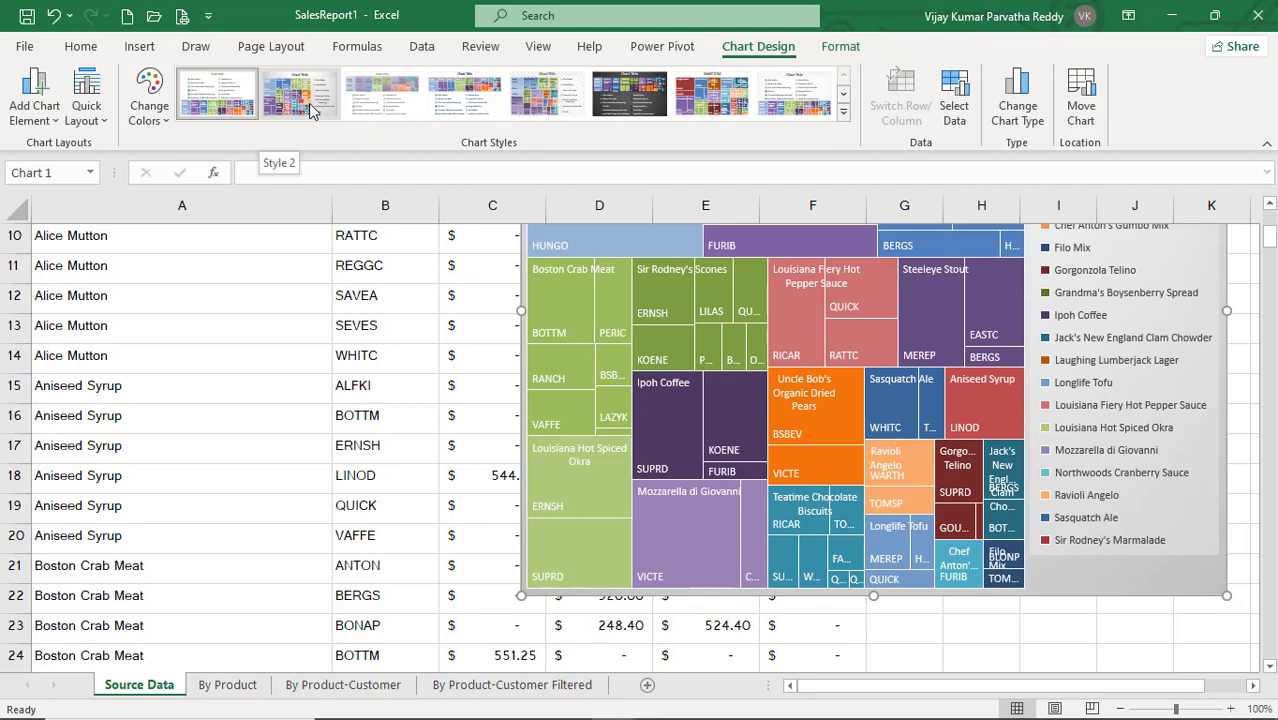
Compare several preset chart styles on the treemap, including Style 2, and apply the seventh style with bold labels and no legend.
{"action": "left_click", "coordinate": [311, 110]}
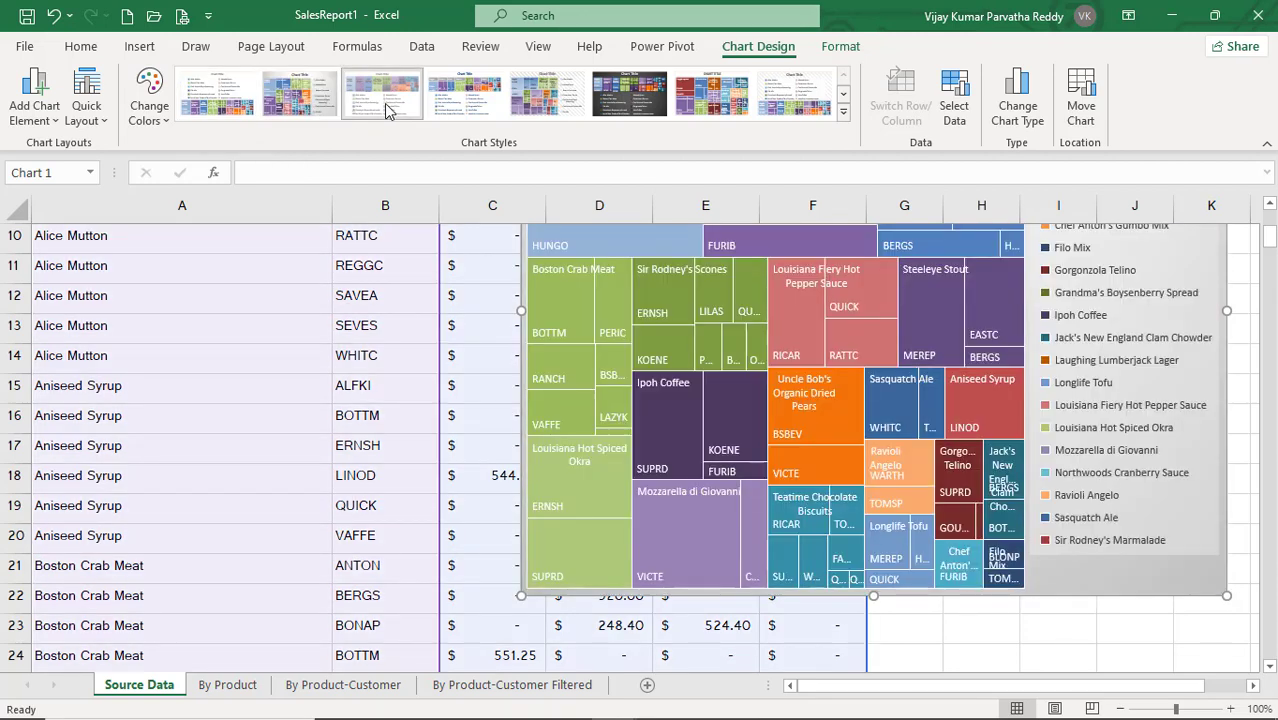
{"action": "left_click", "coordinate": [342, 112]}
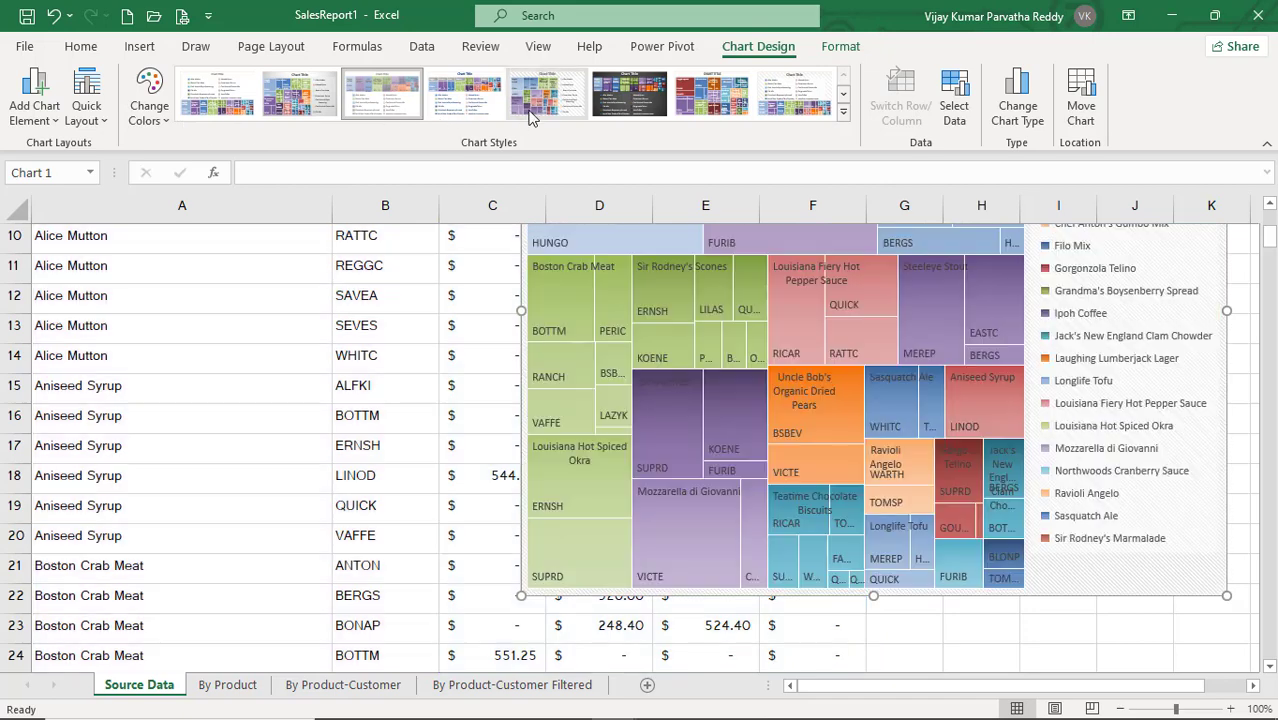
{"action": "left_click", "coordinate": [530, 117]}
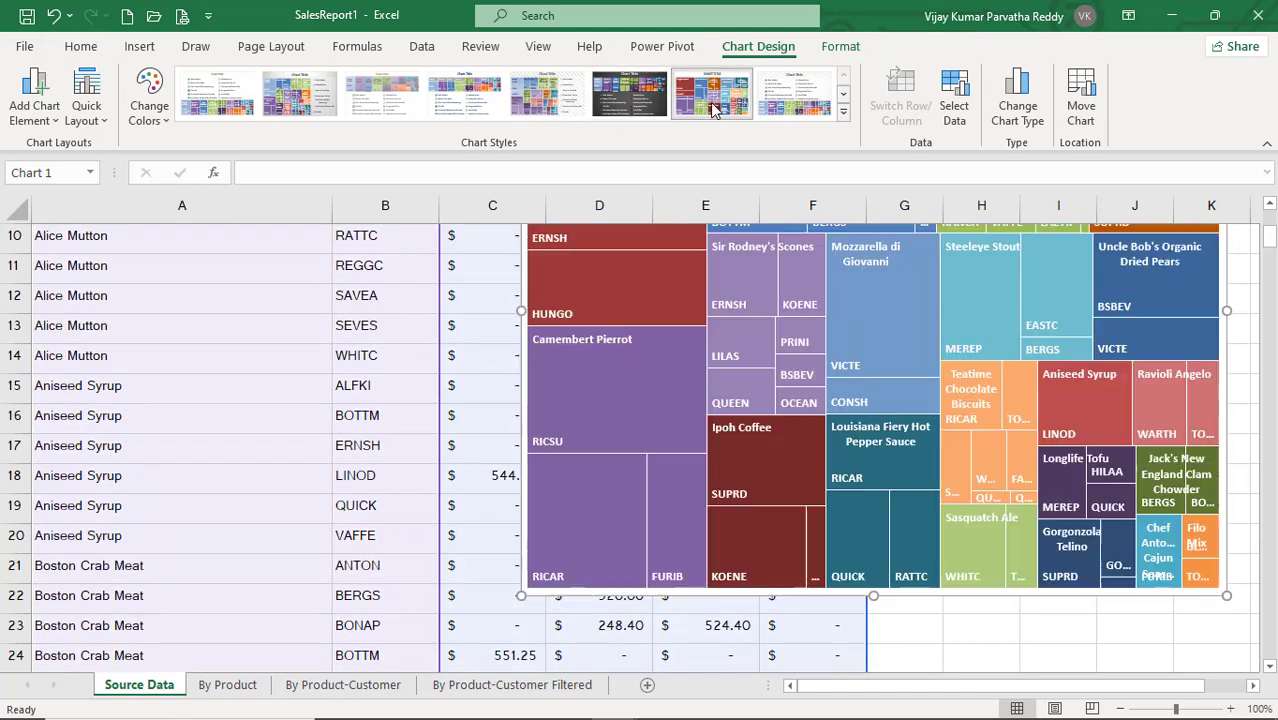
{"action": "left_click", "coordinate": [713, 110]}
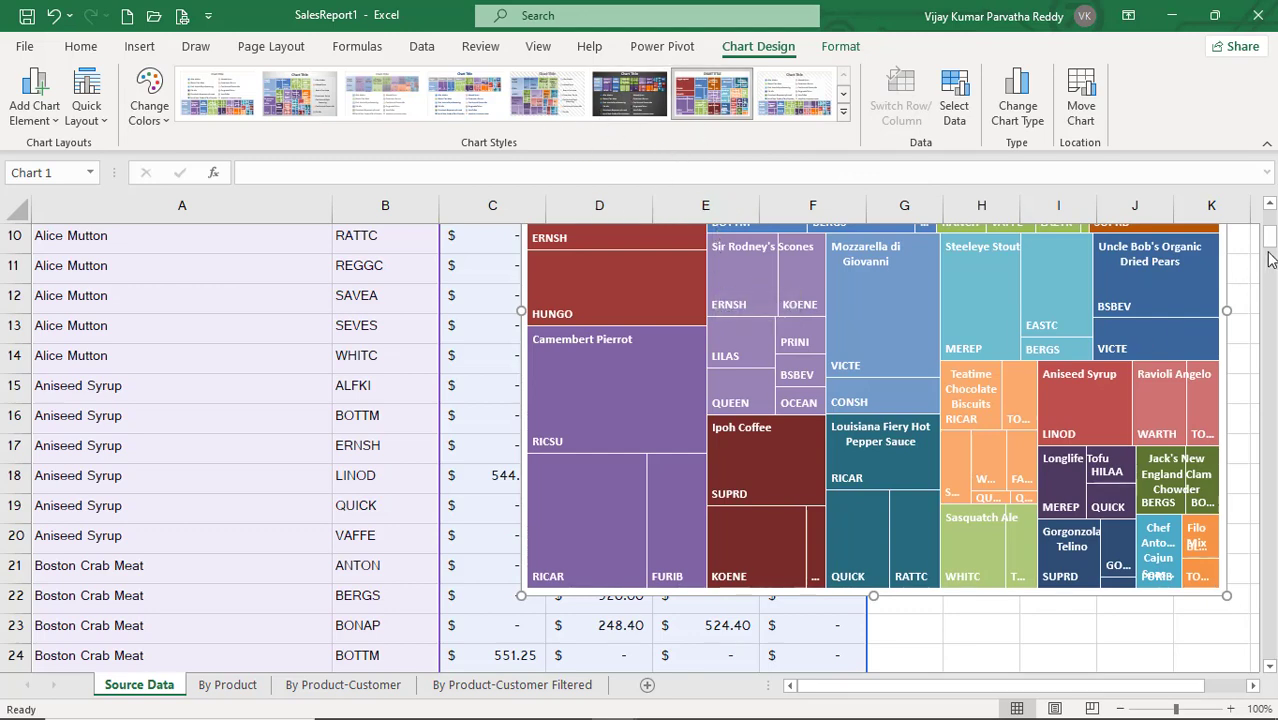
Change the treemap to a Sunburst hierarchy chart of the same sales data.
{"action": "left_click", "coordinate": [1270, 204]}
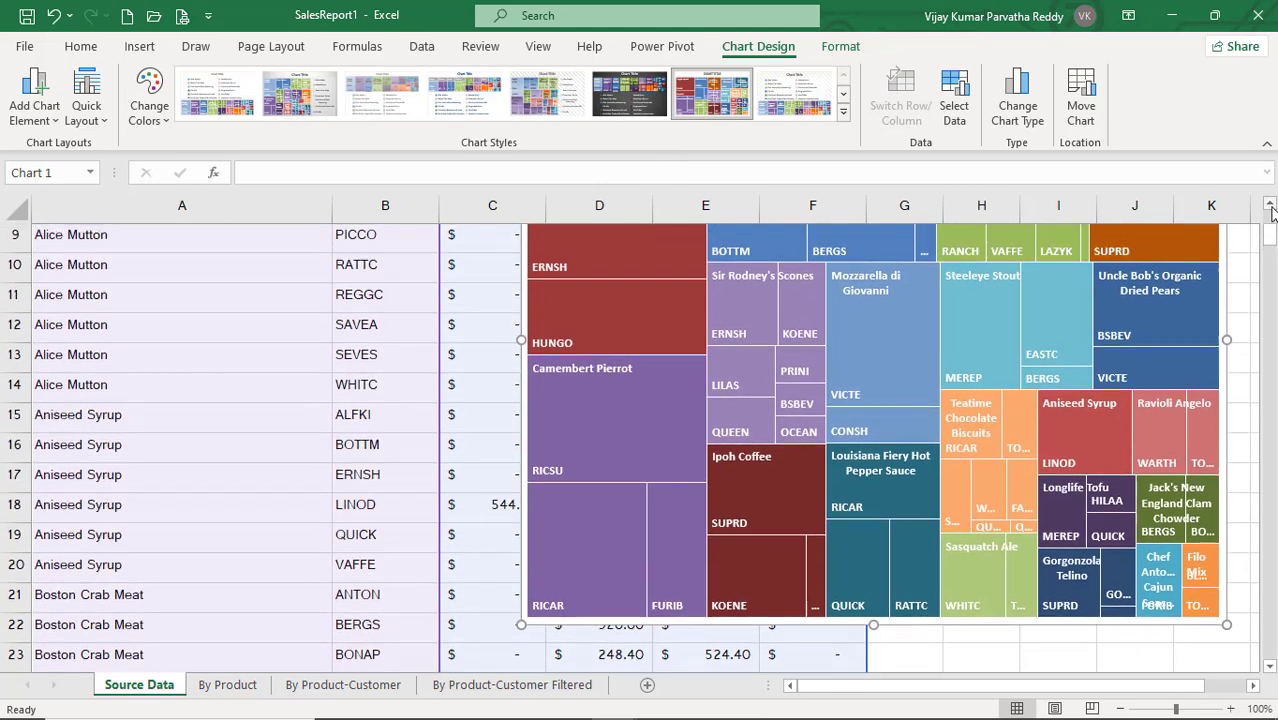
{"action": "left_click", "coordinate": [1270, 206]}
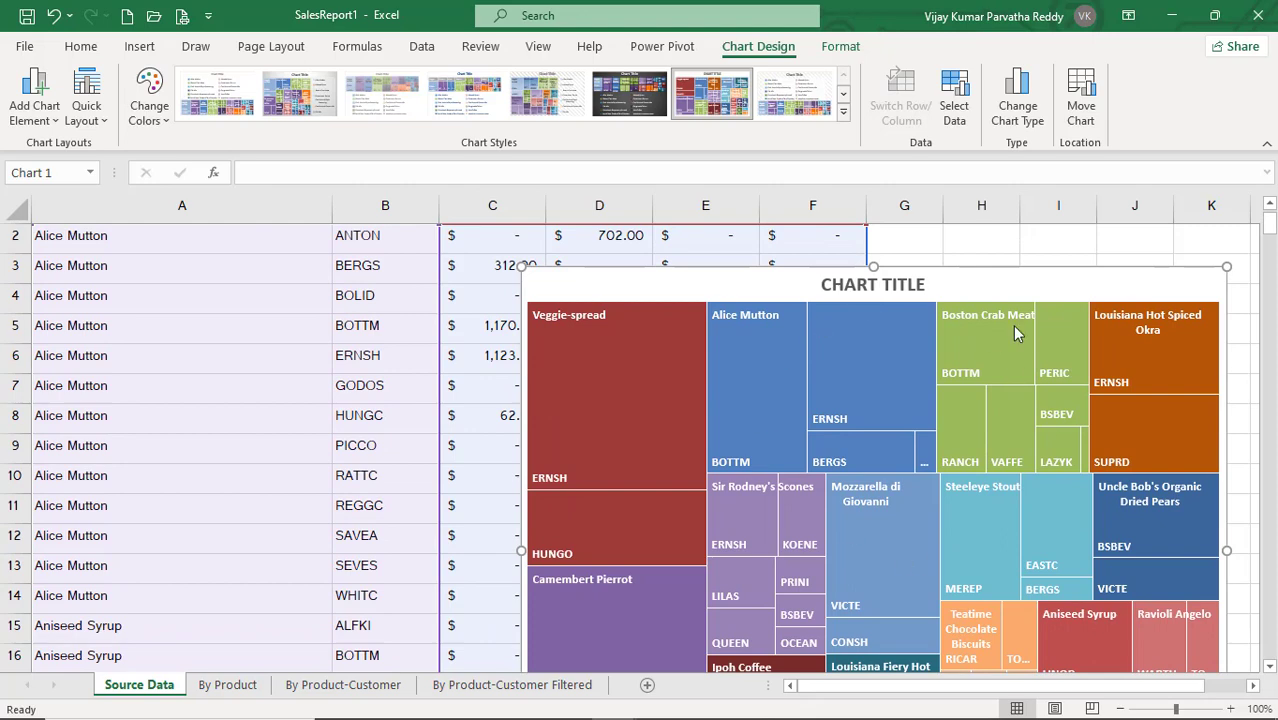
{"action": "left_click", "coordinate": [137, 48]}
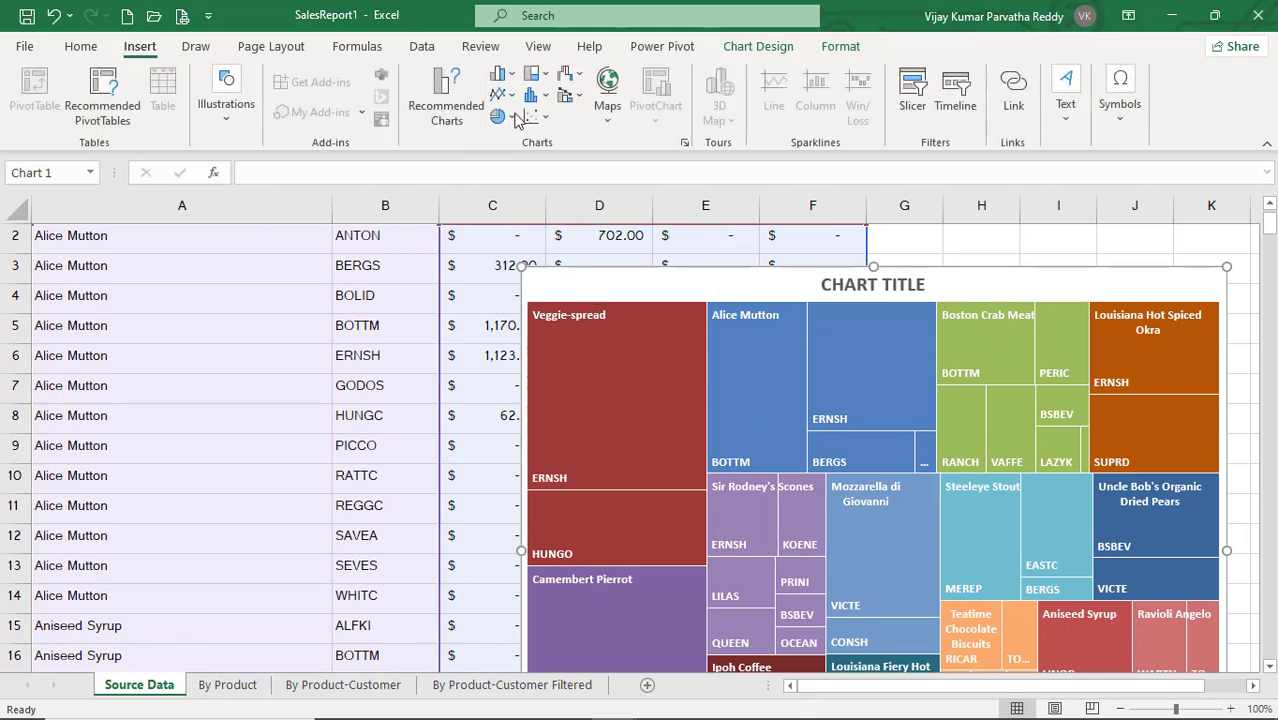
{"action": "left_click", "coordinate": [537, 74]}
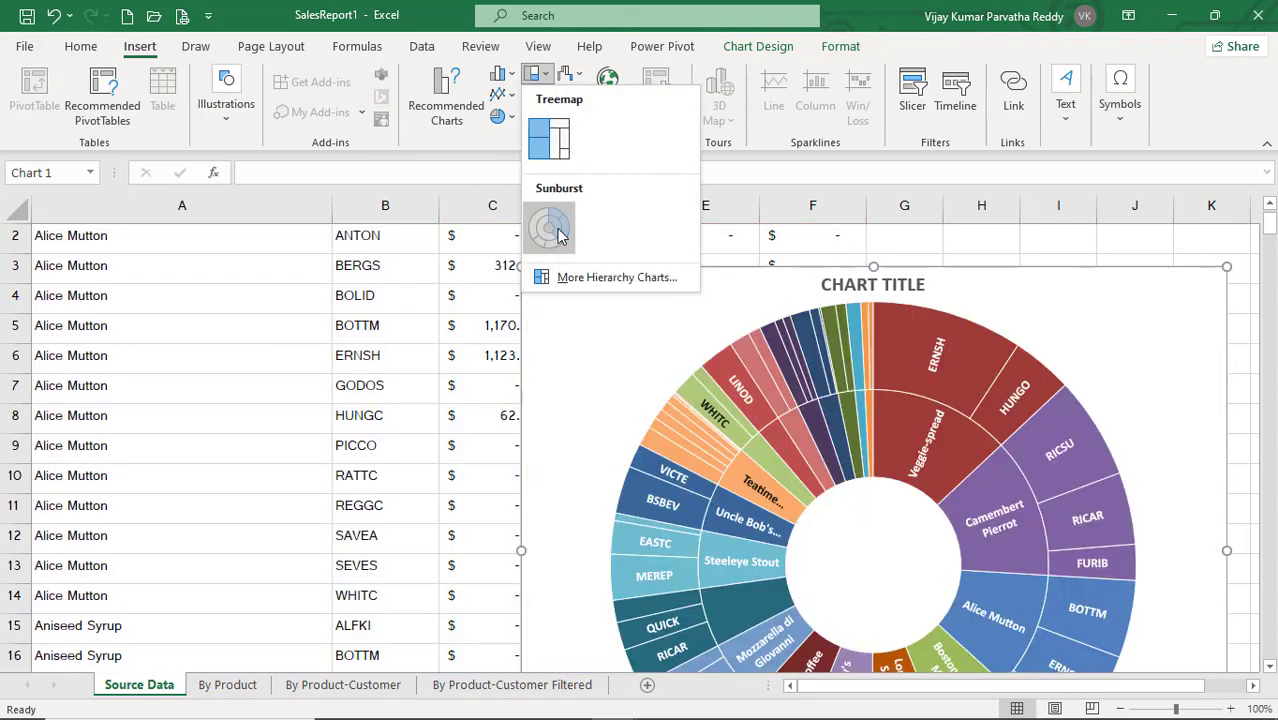
{"action": "key", "text": "Escape"}
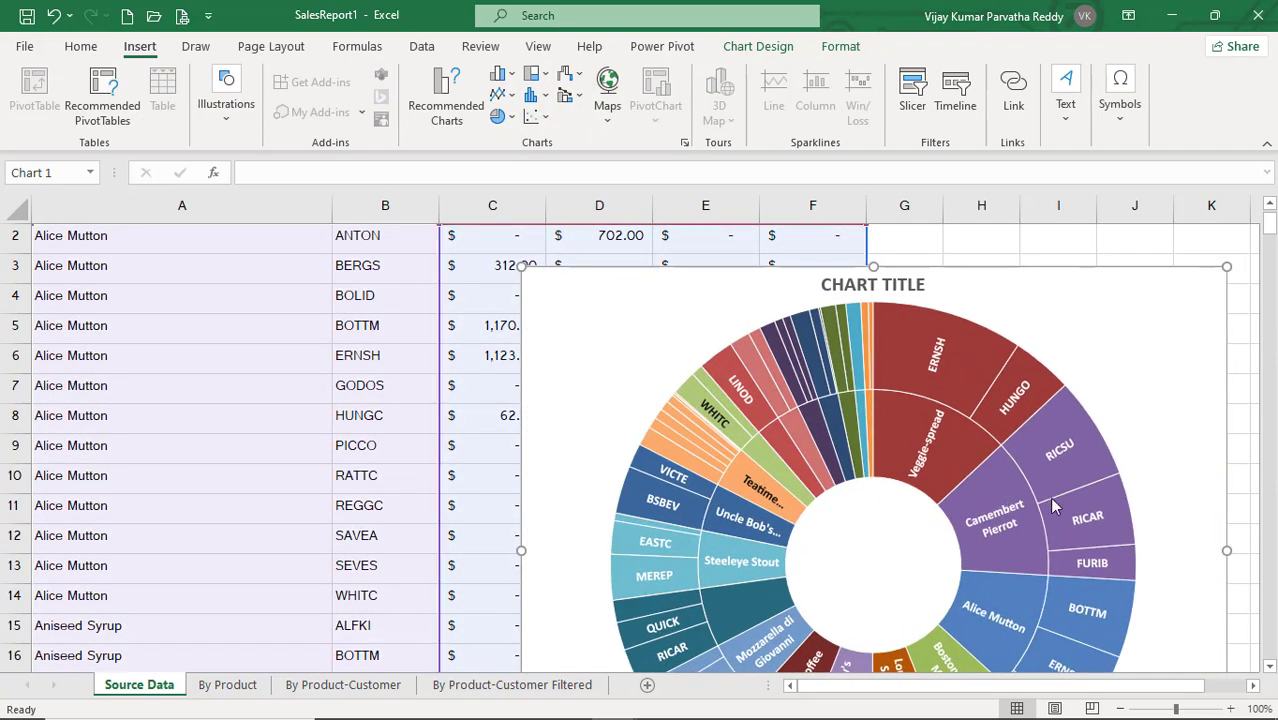
Examine the sunburst's product ring and the customer segments and values for Camembert Pierrot and Alice Mutton.
{"action": "mouse_move", "coordinate": [1064, 495]}
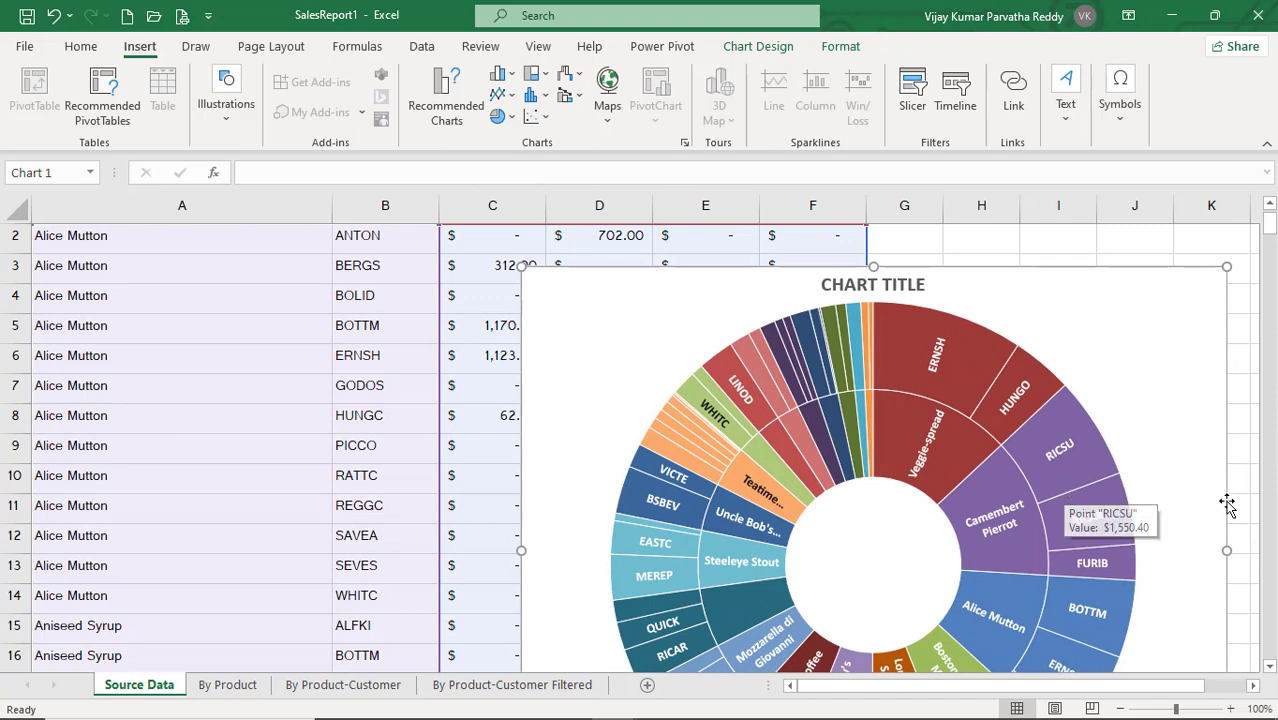
{"action": "left_click", "coordinate": [1270, 666]}
{"action": "left_click", "coordinate": [1270, 666]}
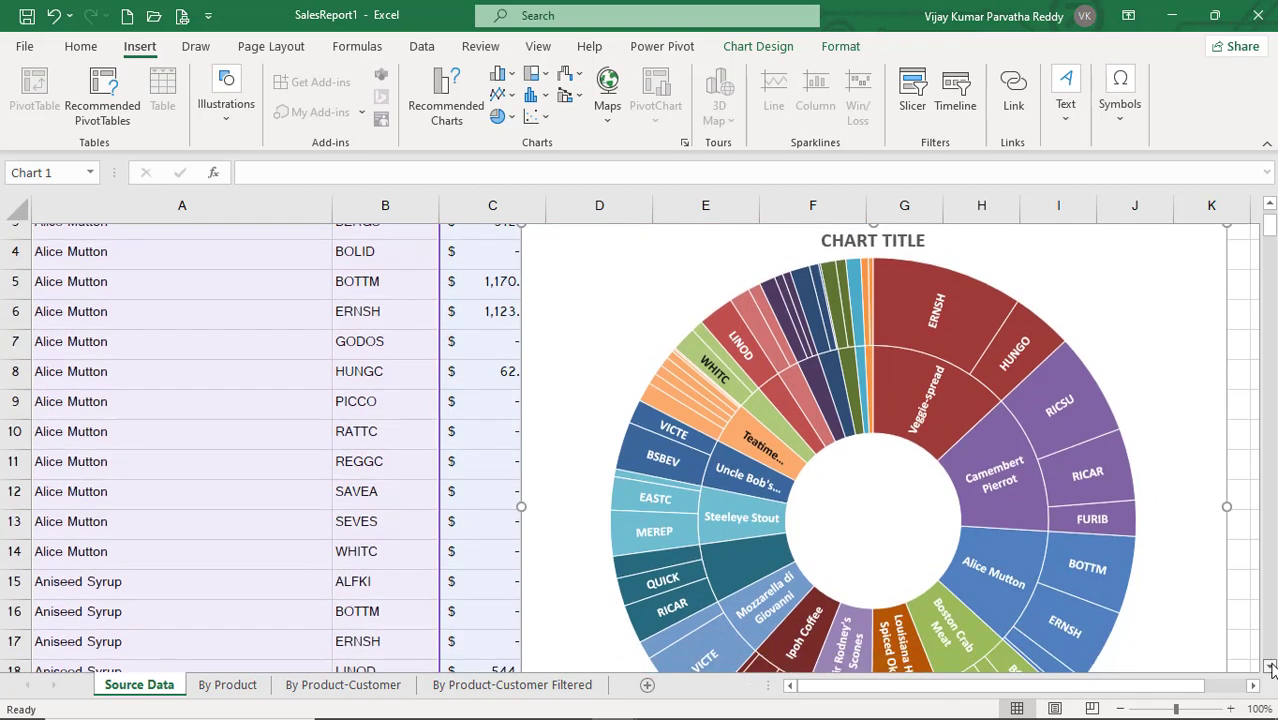
{"action": "left_click", "coordinate": [1270, 666]}
{"action": "left_click", "coordinate": [1270, 666]}
{"action": "left_click", "coordinate": [1270, 666]}
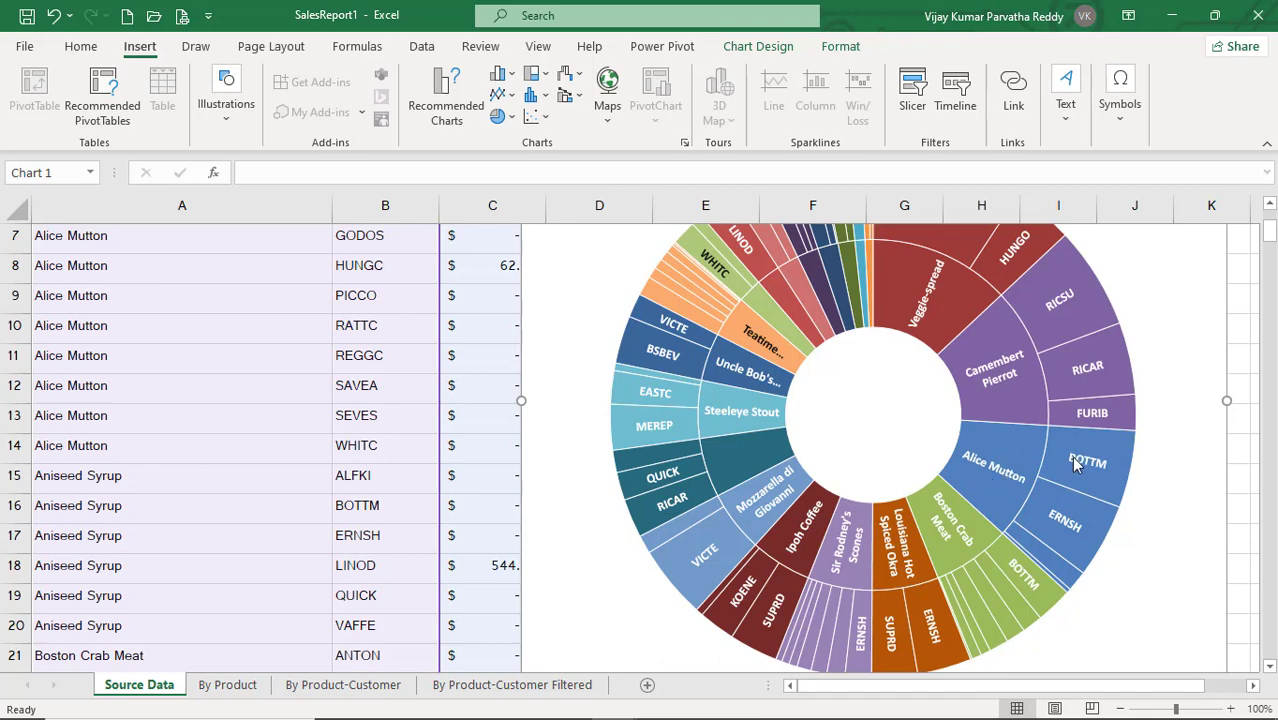
{"action": "mouse_move", "coordinate": [1078, 464]}
{"action": "mouse_move", "coordinate": [1038, 553]}
{"action": "mouse_move", "coordinate": [1057, 574]}
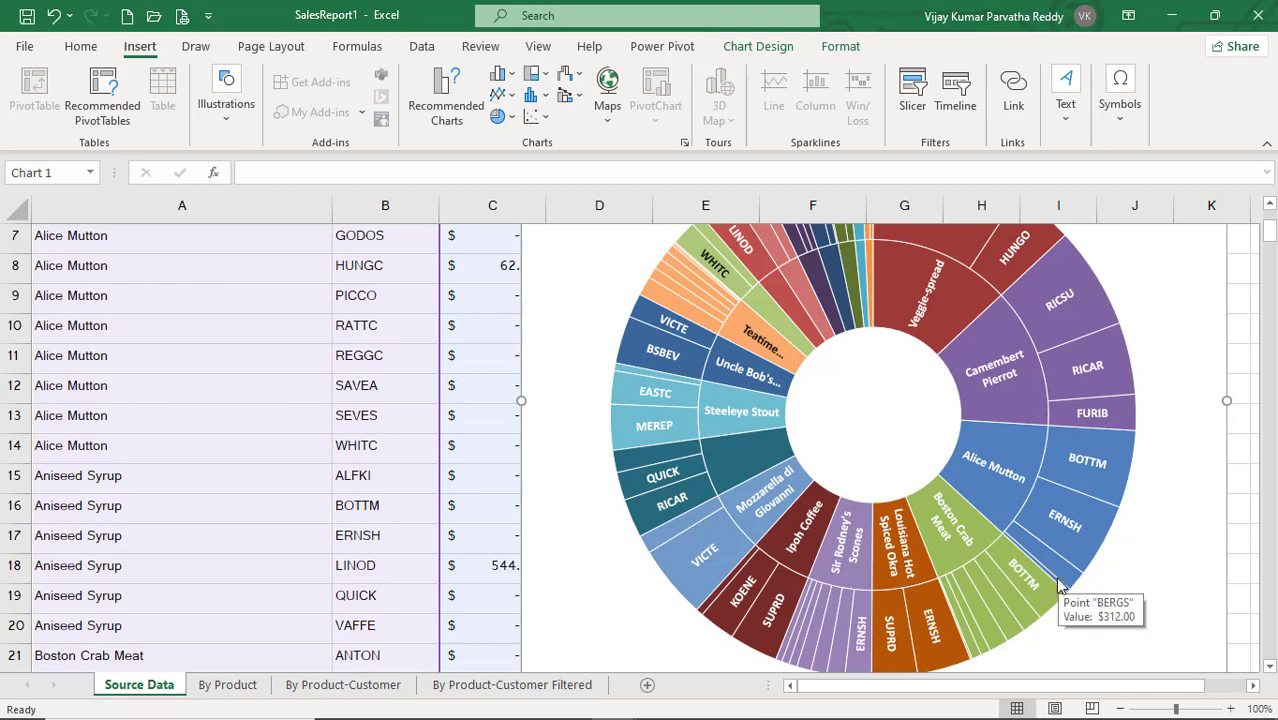
{"action": "mouse_move", "coordinate": [1023, 614]}
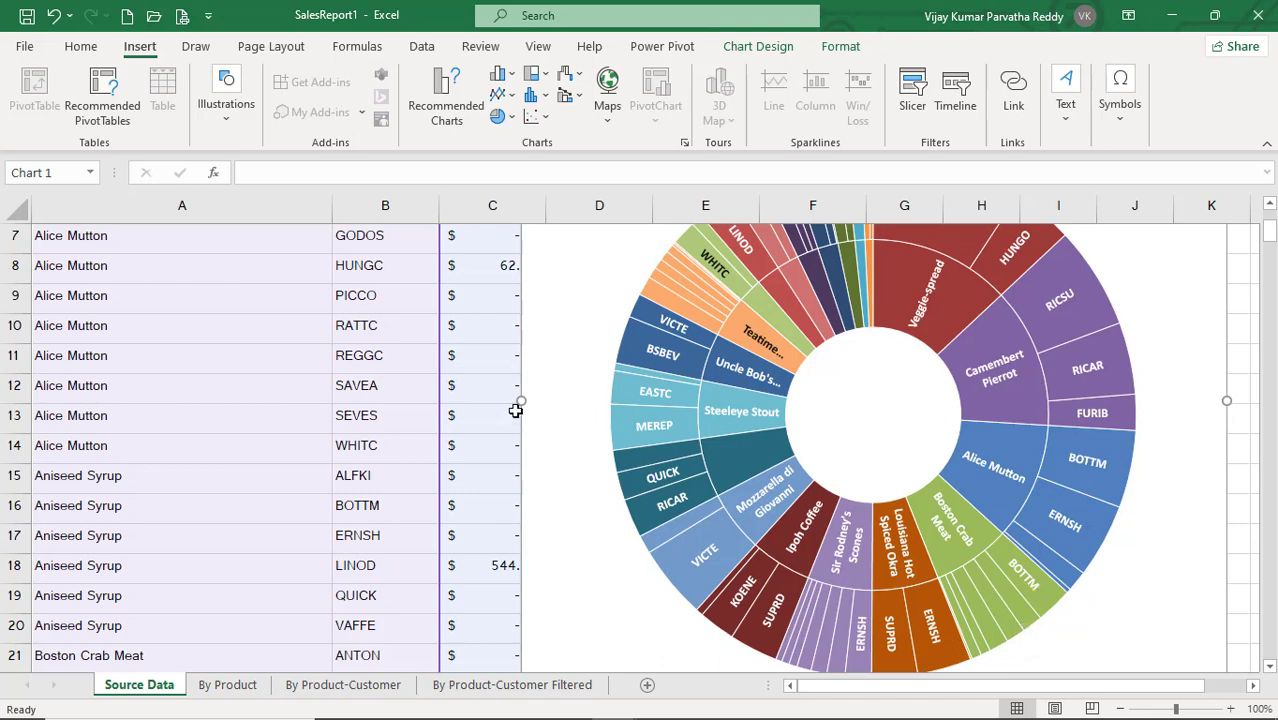
Enlarge the sunburst chart so it reaches from the end of column A to column K and down to about row 26.
{"action": "left_click_drag", "start_coordinate": [521, 401], "coordinate": [290, 402]}
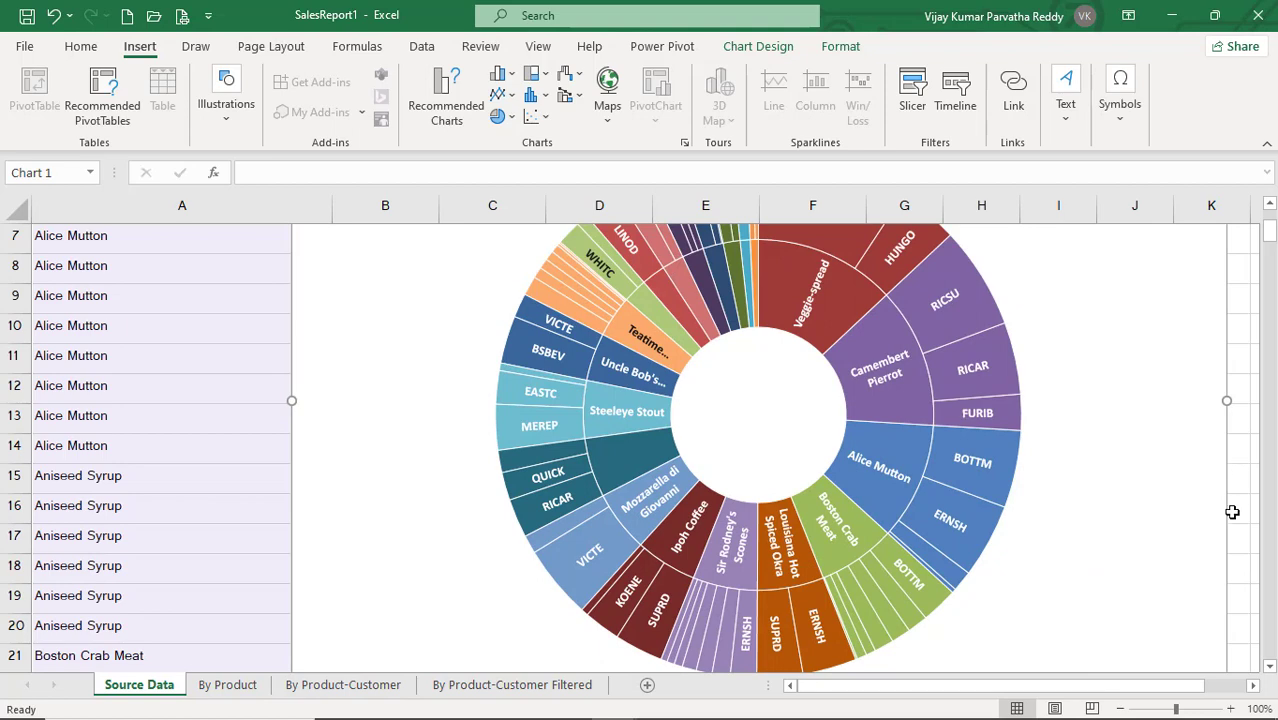
{"action": "left_click", "coordinate": [1270, 666]}
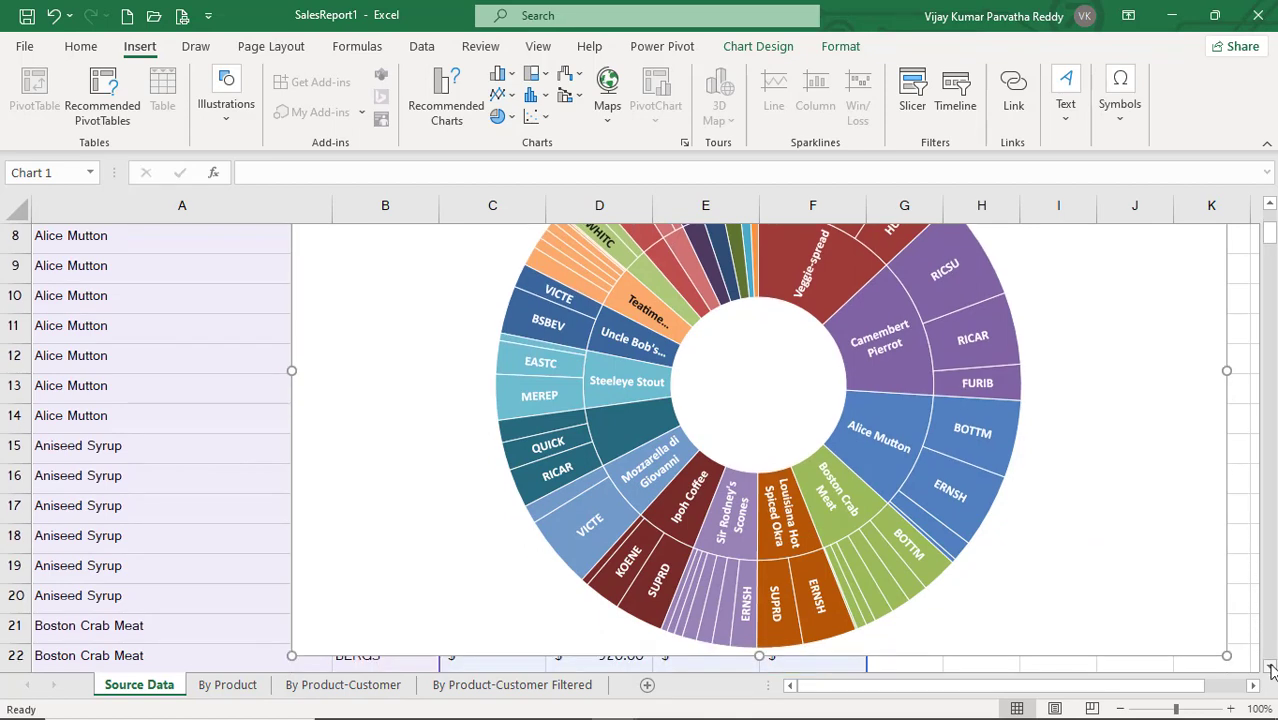
{"action": "left_click", "coordinate": [1270, 666]}
{"action": "left_click", "coordinate": [1270, 666]}
{"action": "left_click", "coordinate": [1270, 666]}
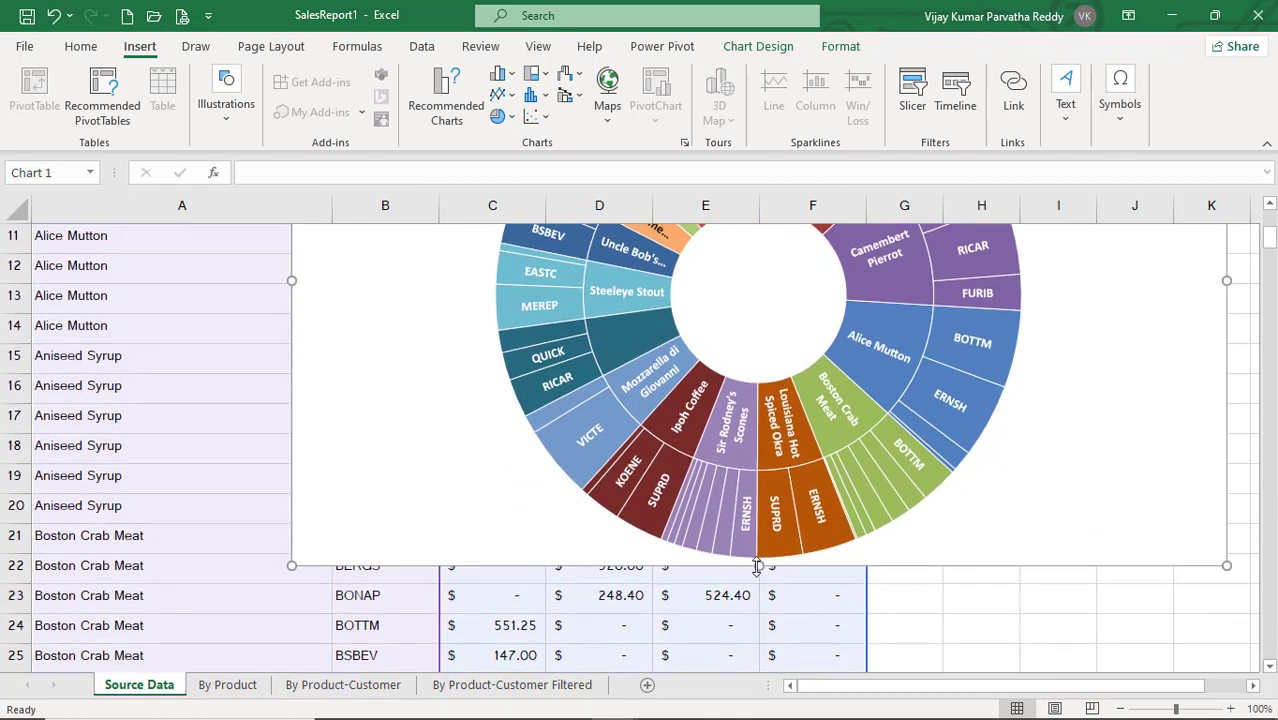
{"action": "left_click_drag", "start_coordinate": [757, 566], "coordinate": [759, 690]}
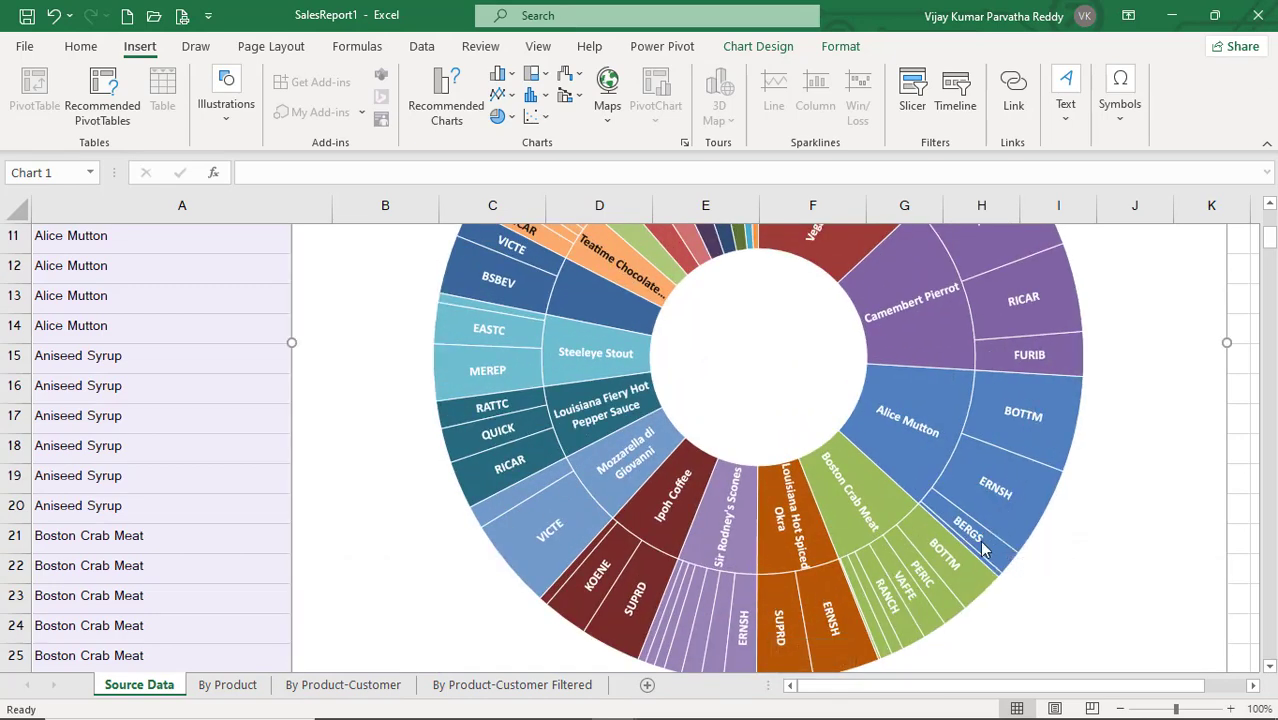
{"action": "mouse_move", "coordinate": [975, 555]}
{"action": "left_click", "coordinate": [356, 410]}
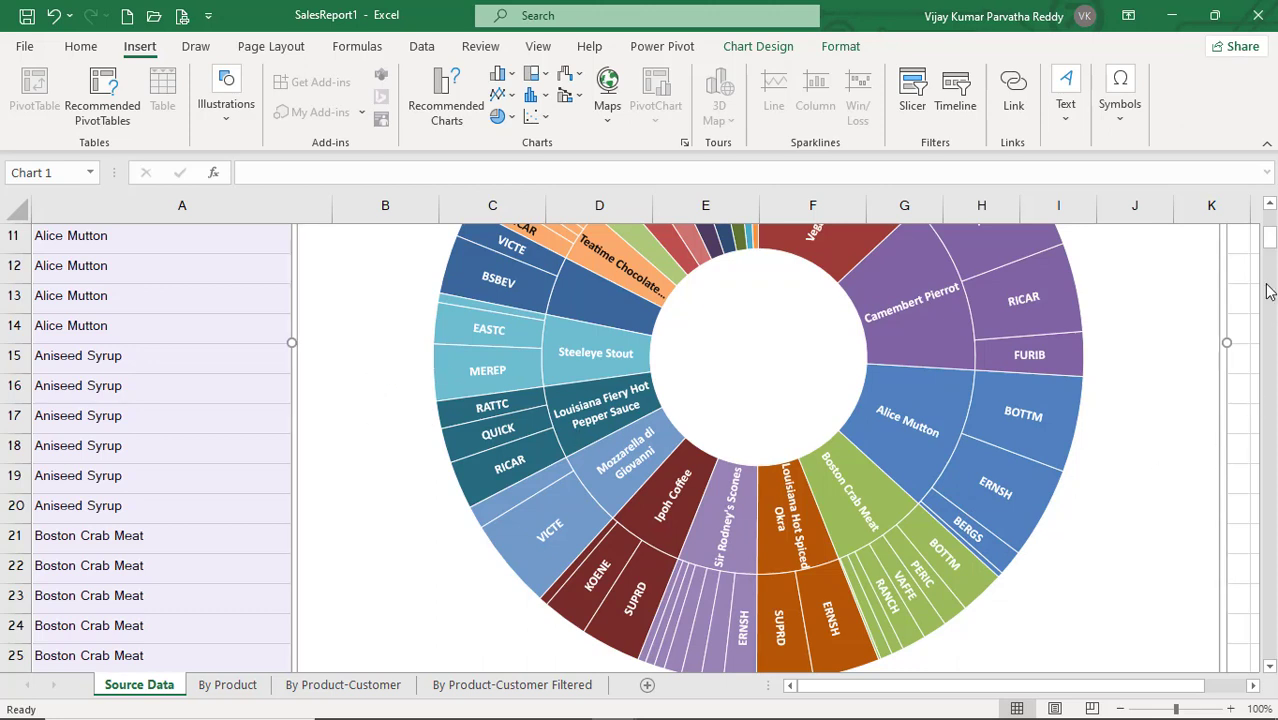
Apply the Style 3 chart style, with its grey gradient background and product legend, to the sunburst chart.
{"action": "left_click", "coordinate": [1269, 204]}
{"action": "left_click", "coordinate": [1270, 205]}
{"action": "left_click", "coordinate": [1270, 205]}
{"action": "left_click", "coordinate": [1270, 205]}
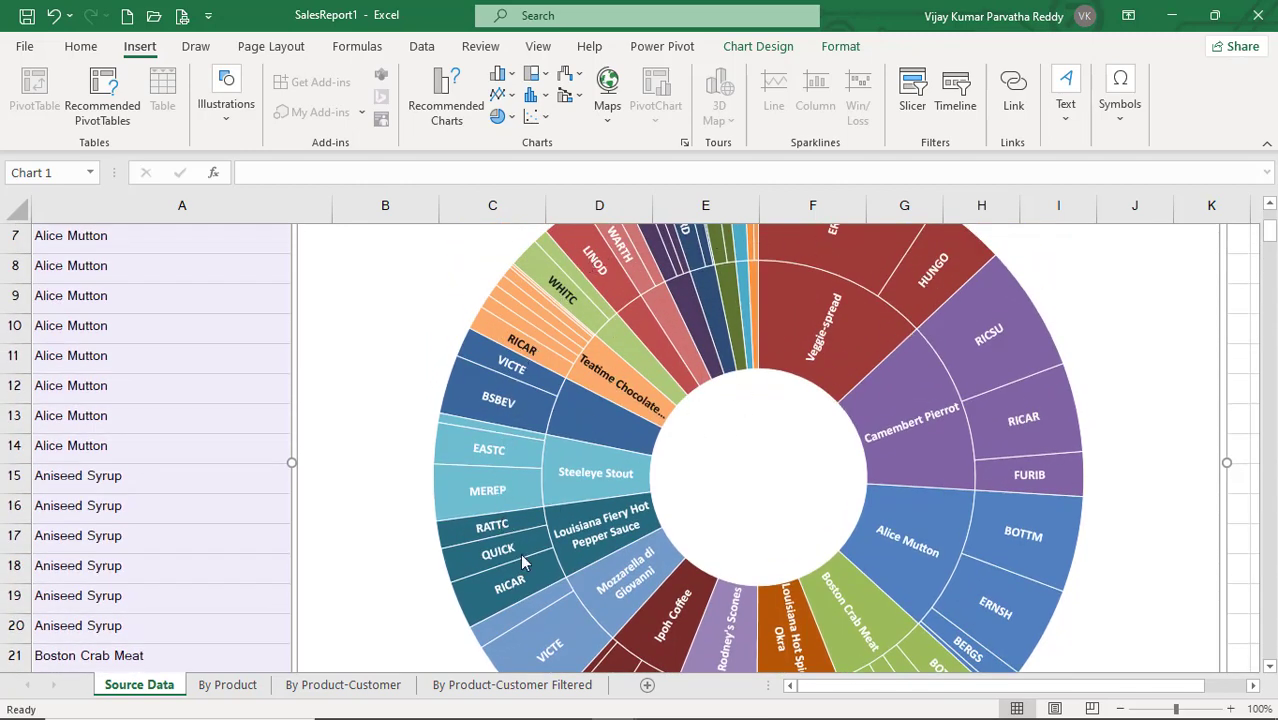
{"action": "left_click", "coordinate": [1269, 205]}
{"action": "left_click", "coordinate": [1269, 205]}
{"action": "left_click", "coordinate": [1269, 205]}
{"action": "left_click", "coordinate": [1269, 205]}
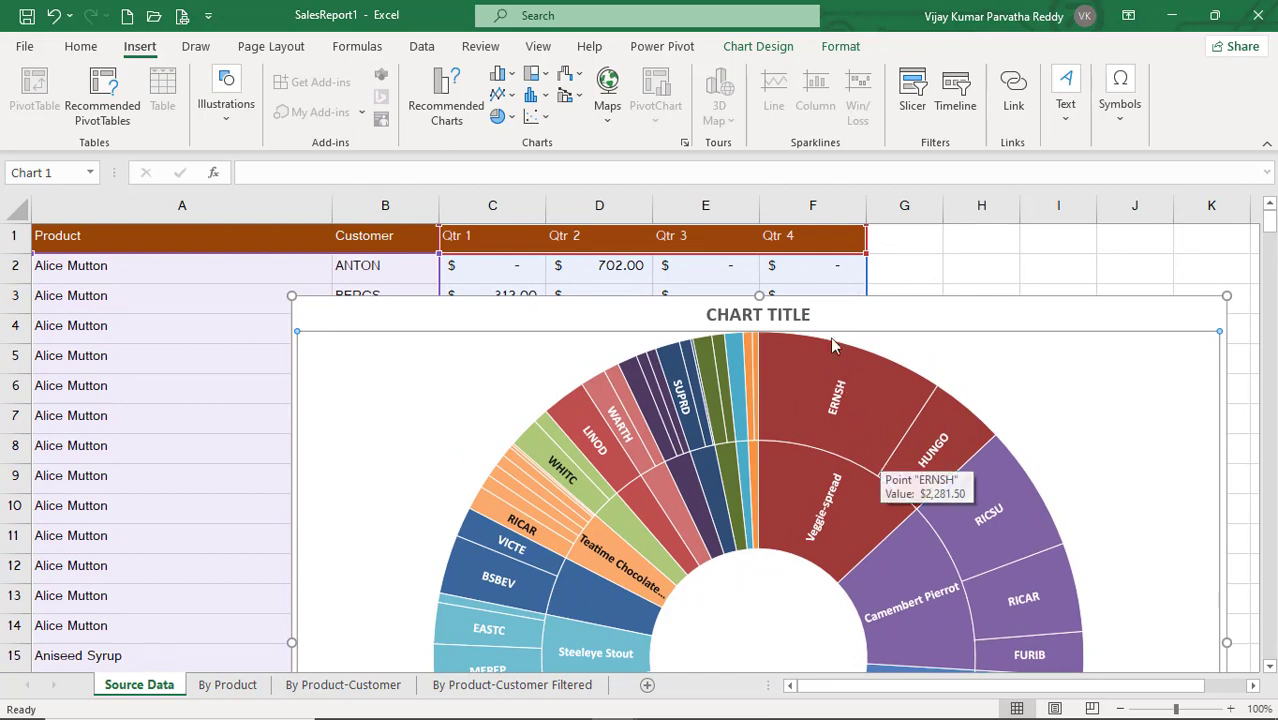
{"action": "left_click", "coordinate": [782, 50]}
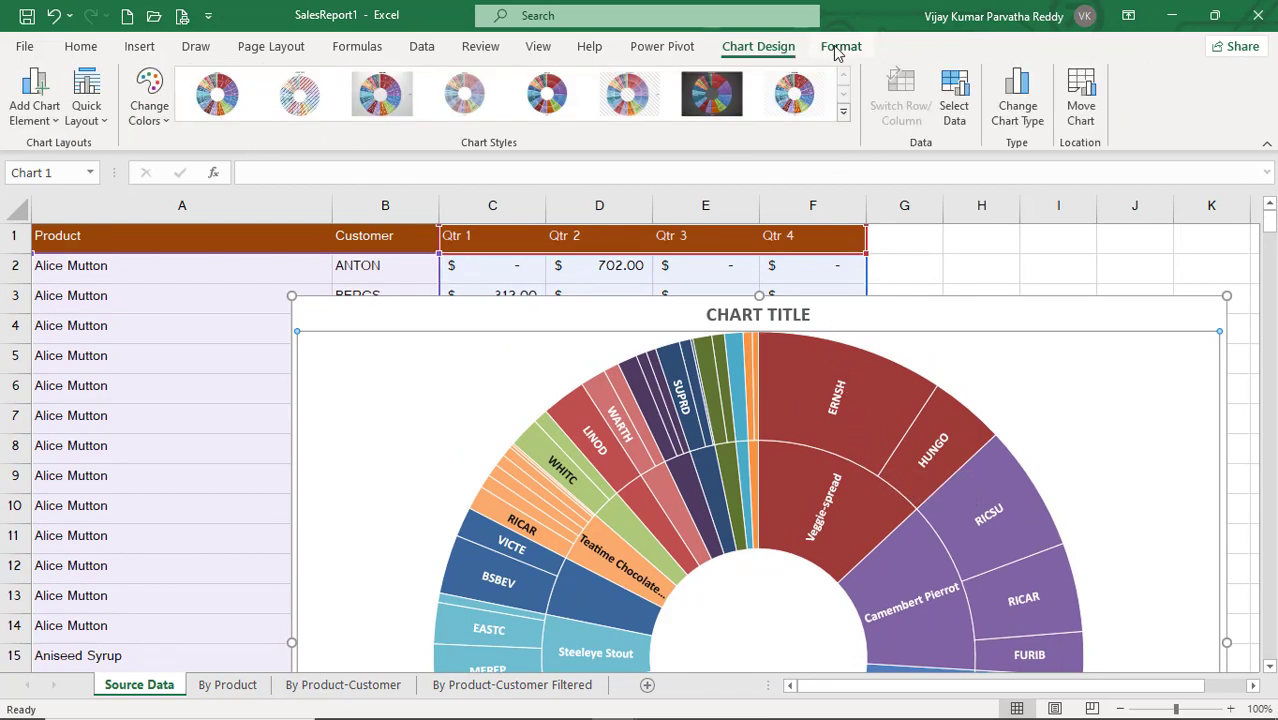
{"action": "left_click", "coordinate": [830, 48]}
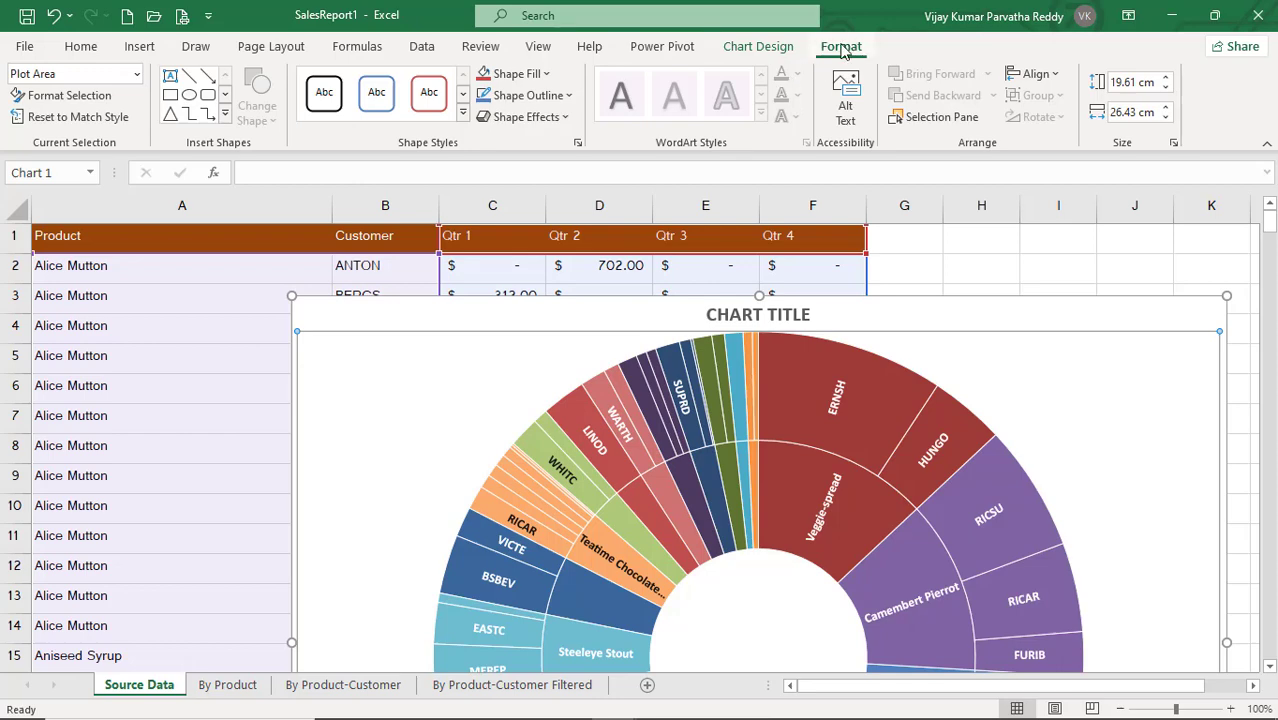
{"action": "left_click", "coordinate": [758, 47]}
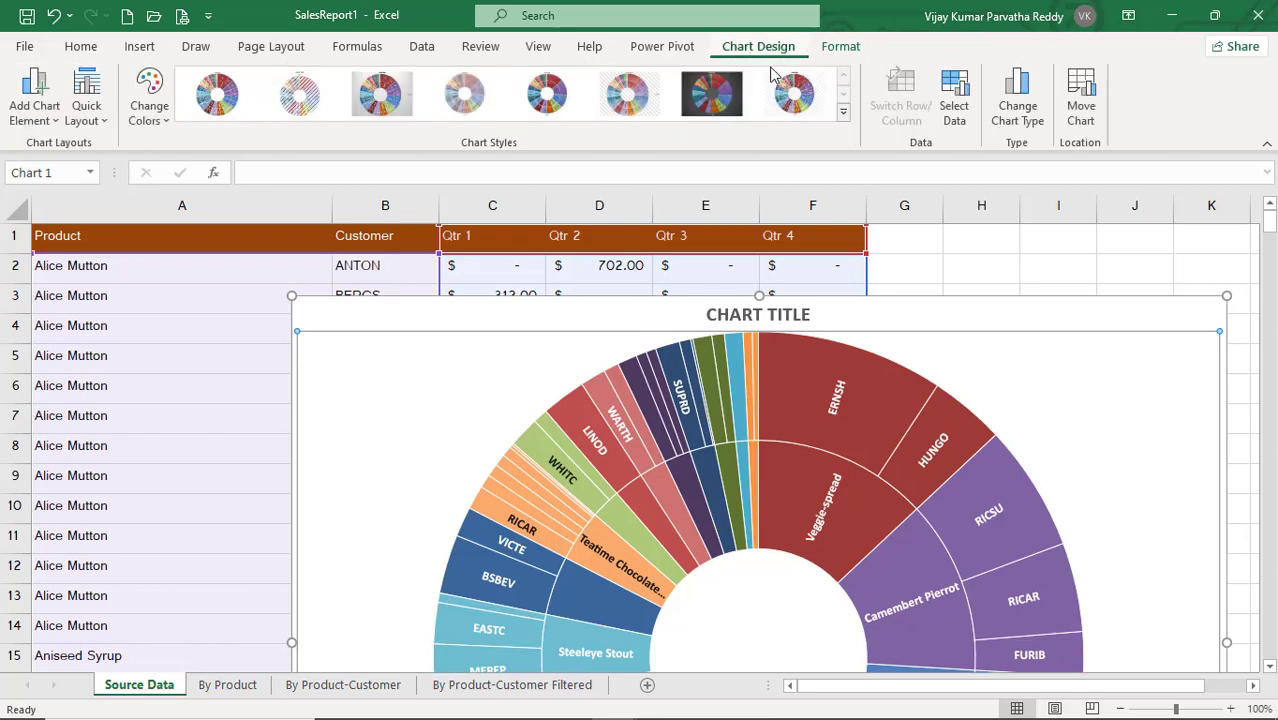
{"action": "left_click", "coordinate": [711, 95]}
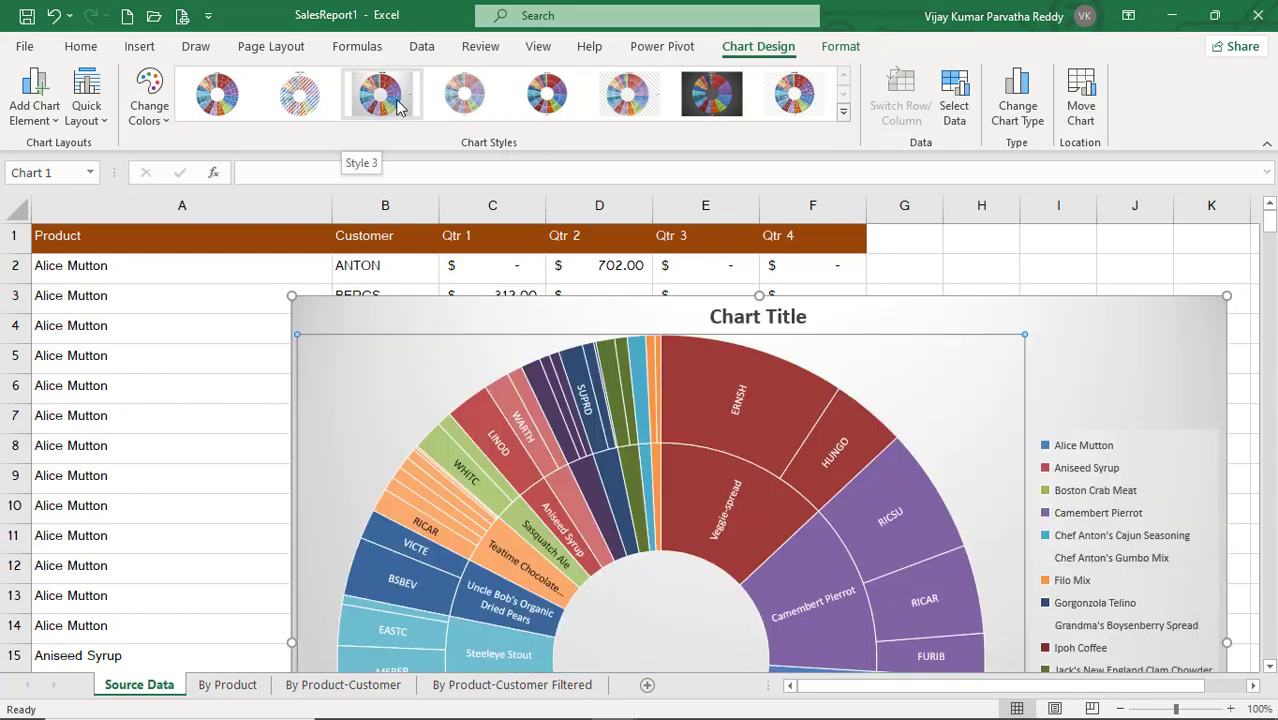
{"action": "left_click", "coordinate": [397, 107]}
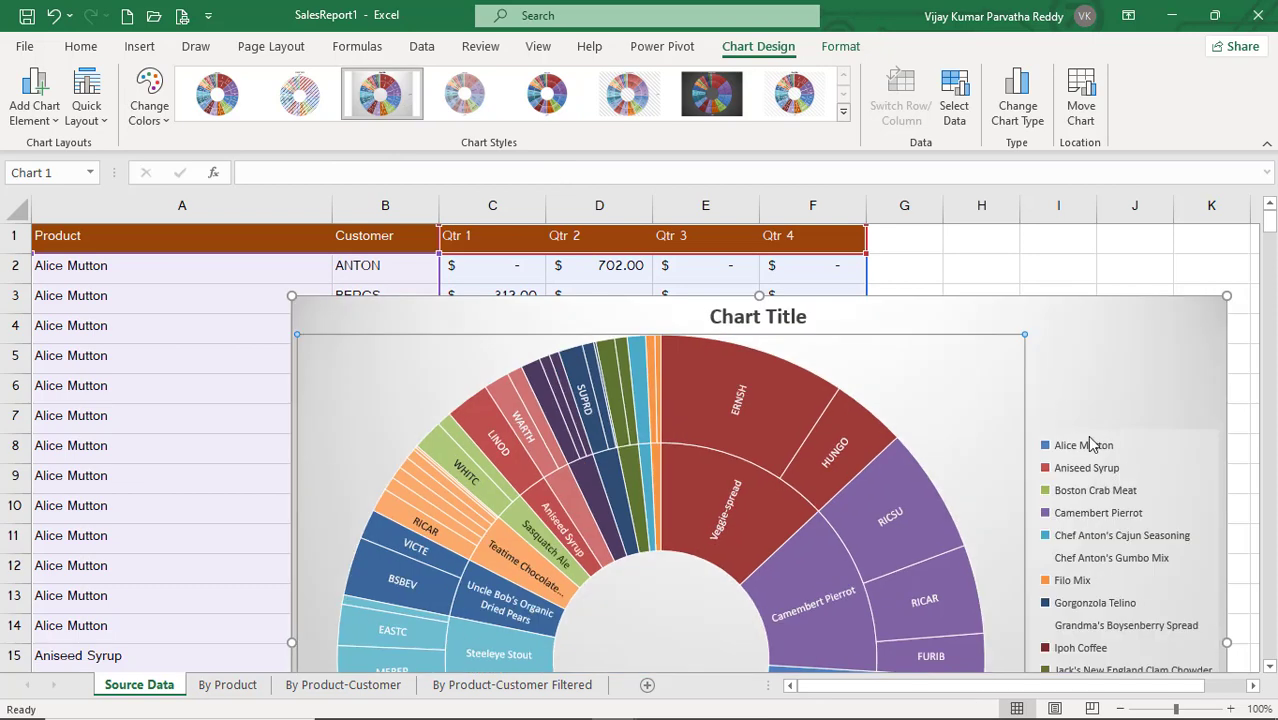
Review the product legend of the sunburst chart and delete the chart from the sheet.
{"action": "scroll", "coordinate": [1130, 545], "scroll_direction": "down", "scroll_amount": 1}
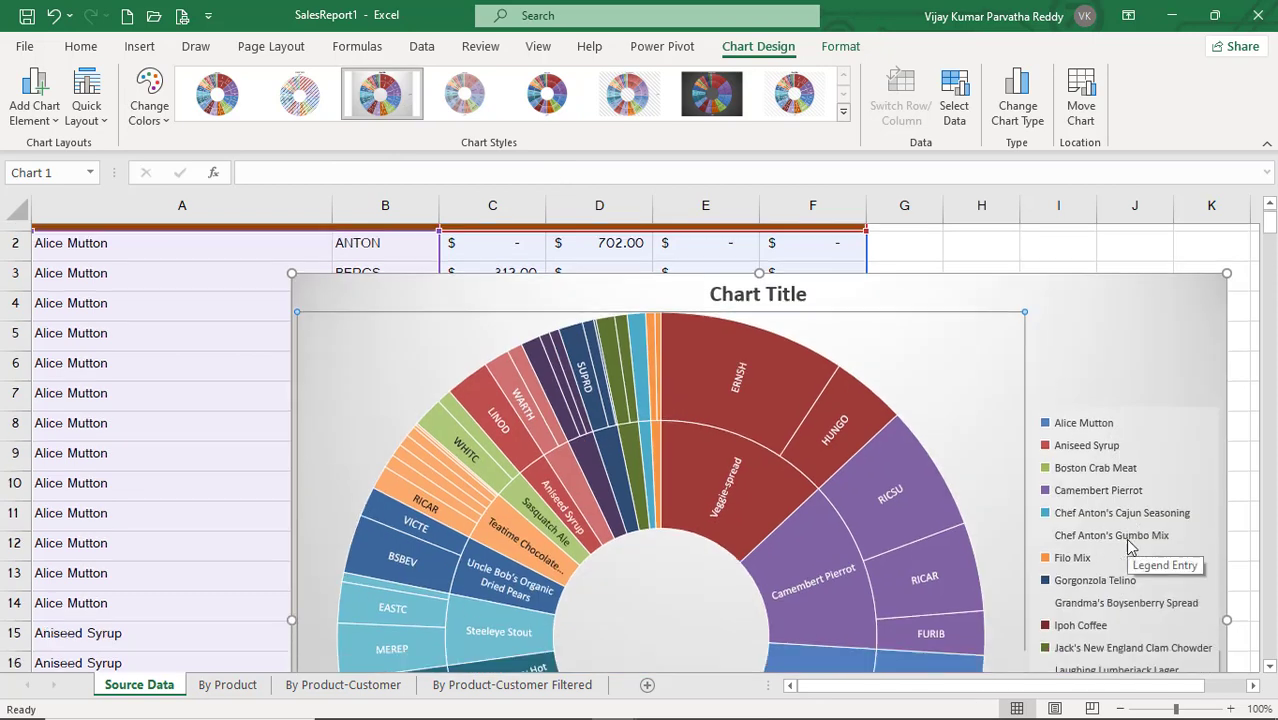
{"action": "scroll", "coordinate": [1128, 545], "scroll_direction": "down", "scroll_amount": 1}
{"action": "scroll", "coordinate": [1128, 545], "scroll_direction": "down", "scroll_amount": 1}
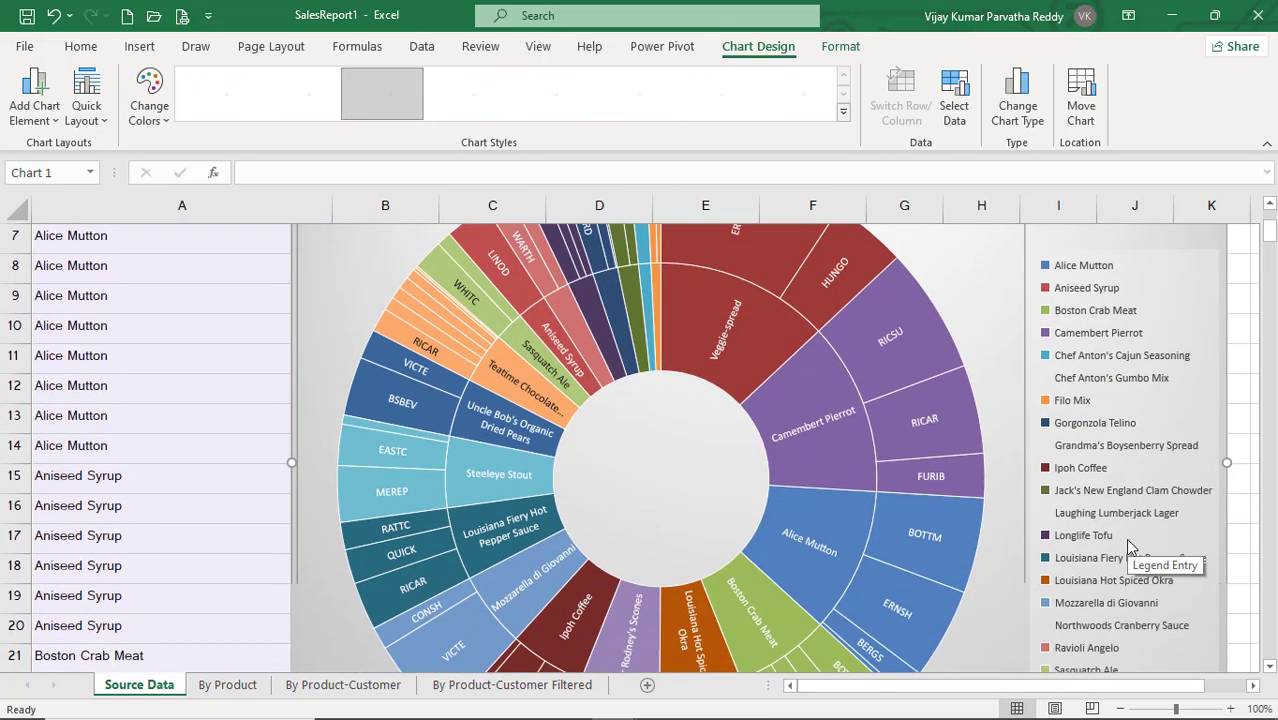
{"action": "scroll", "coordinate": [1125, 538], "scroll_direction": "up", "scroll_amount": 2}
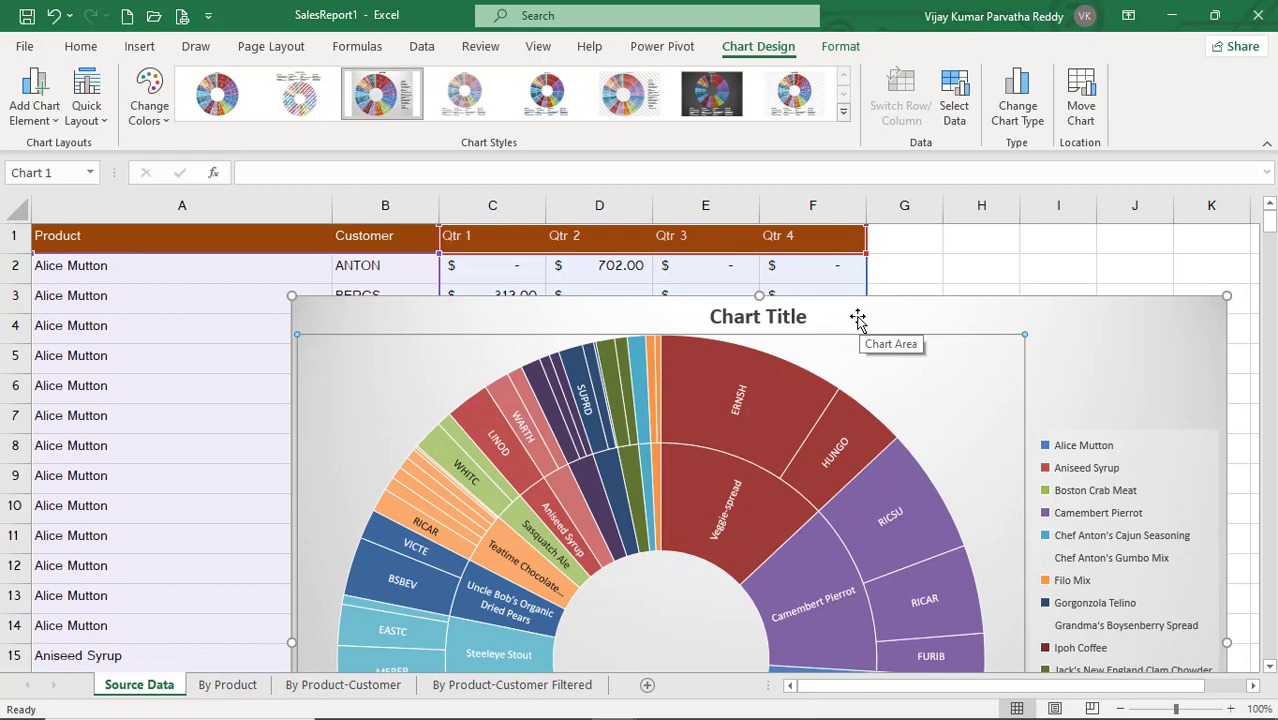
{"action": "key", "text": "Delete"}
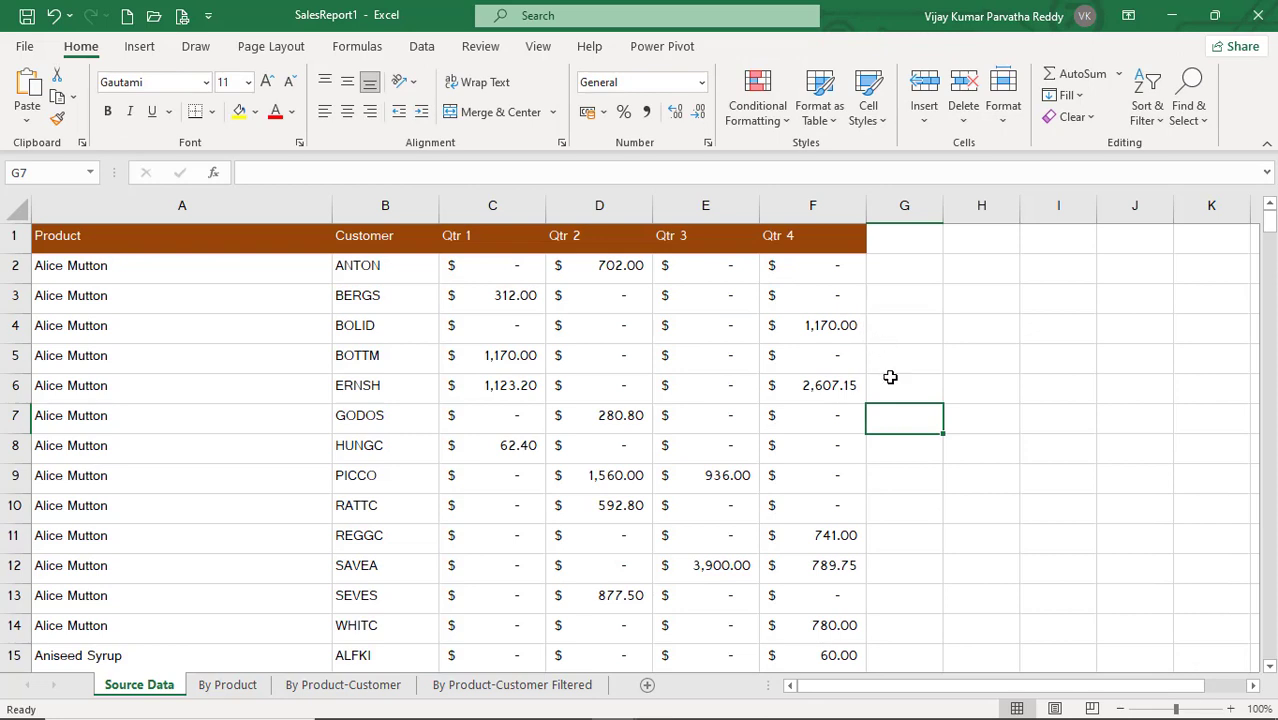
Insert a Pareto statistical chart of the sales report data on the Source Data sheet.
{"action": "left_click", "coordinate": [143, 48]}
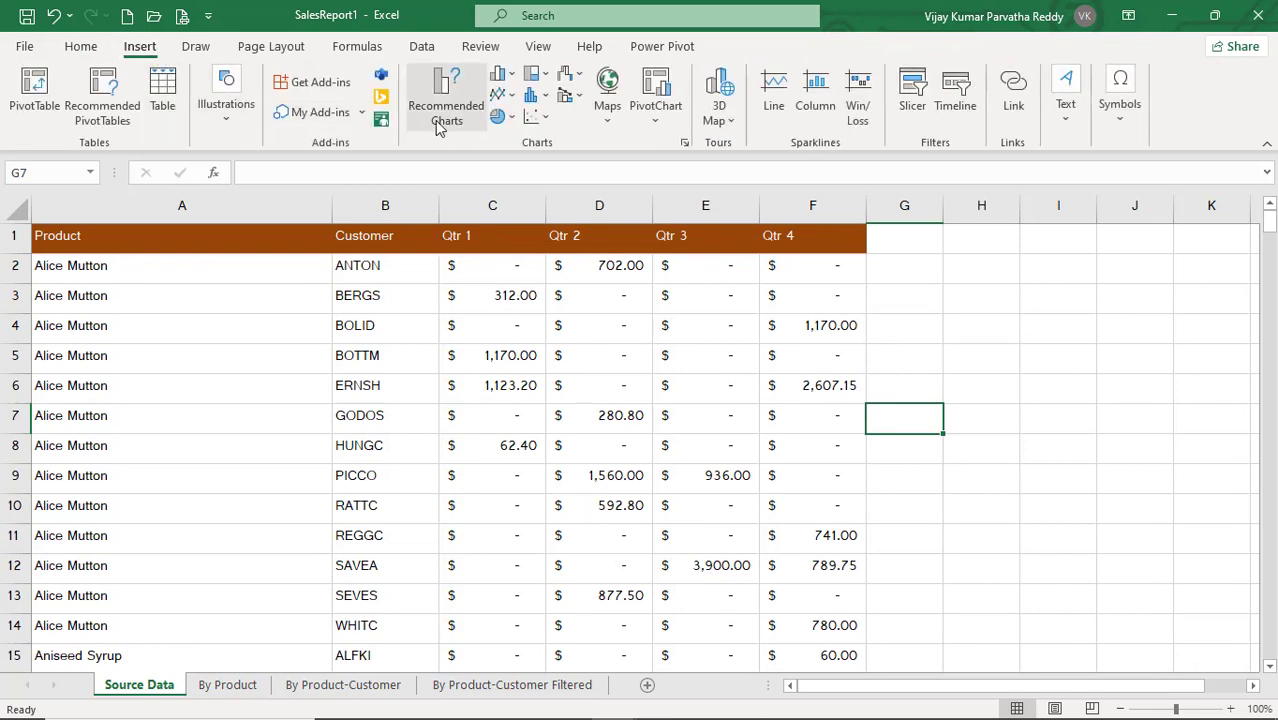
{"action": "left_click", "coordinate": [548, 102]}
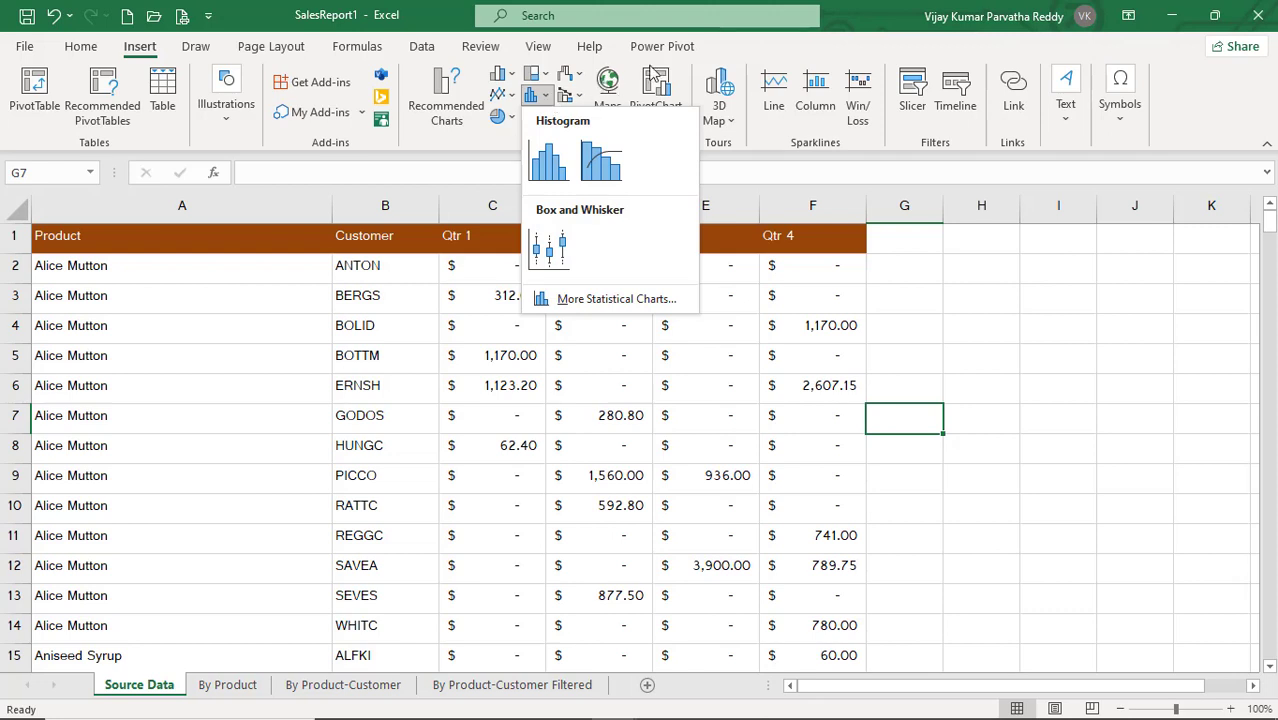
{"action": "left_click", "coordinate": [731, 52]}
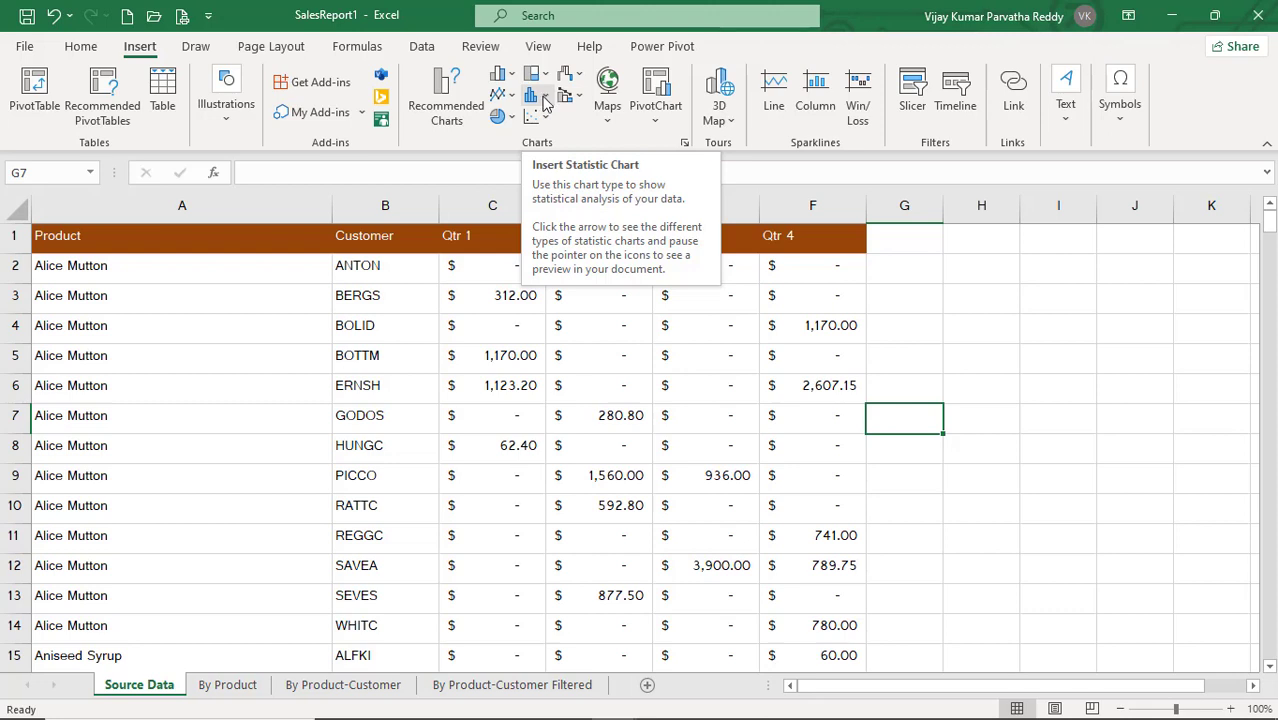
{"action": "left_click", "coordinate": [545, 100]}
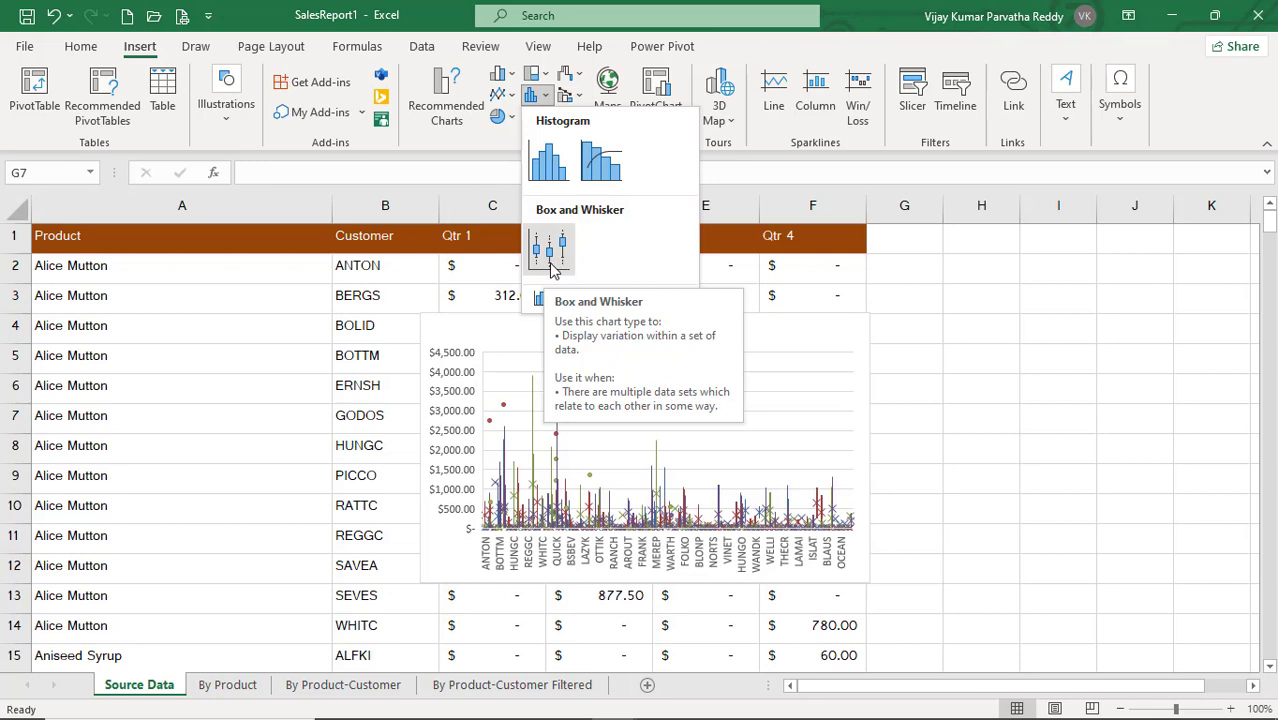
{"action": "left_click", "coordinate": [603, 169]}
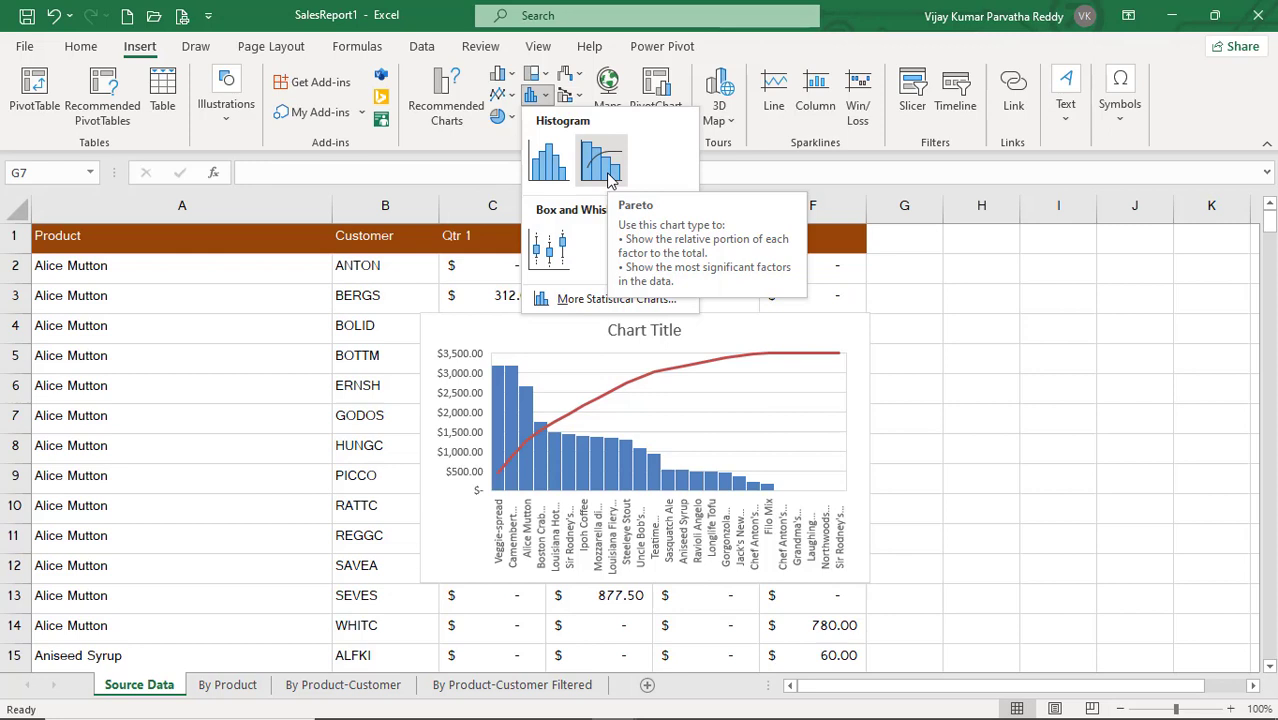
{"action": "left_click", "coordinate": [607, 175]}
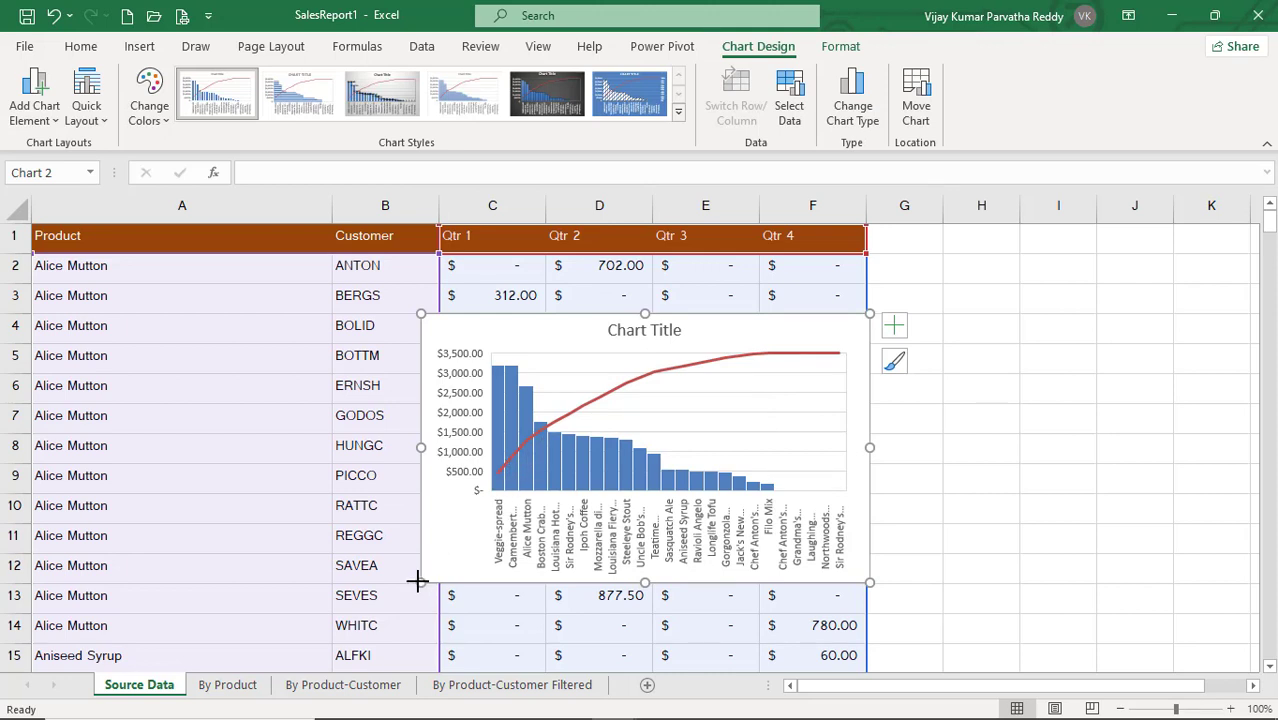
Widen the Pareto chart so it spans from the end of column A to just past column H.
{"action": "left_click_drag", "start_coordinate": [417, 580], "coordinate": [293, 598]}
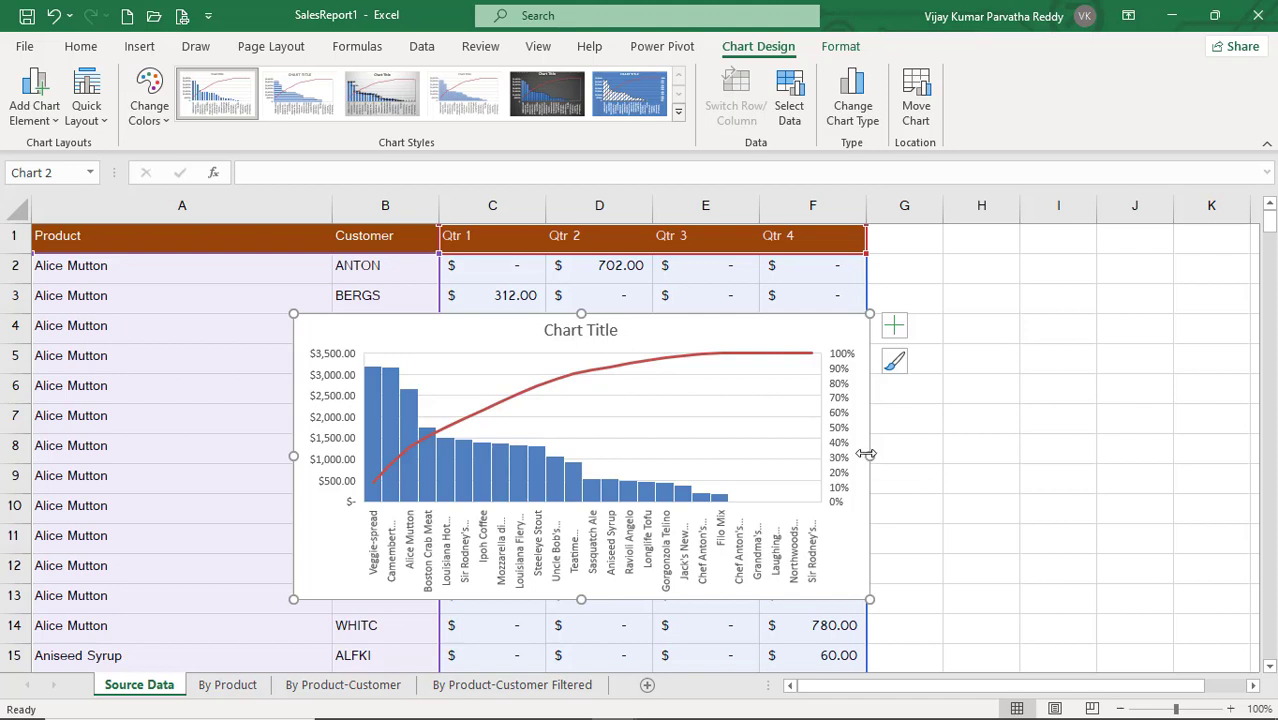
{"action": "left_click_drag", "start_coordinate": [866, 454], "coordinate": [995, 463]}
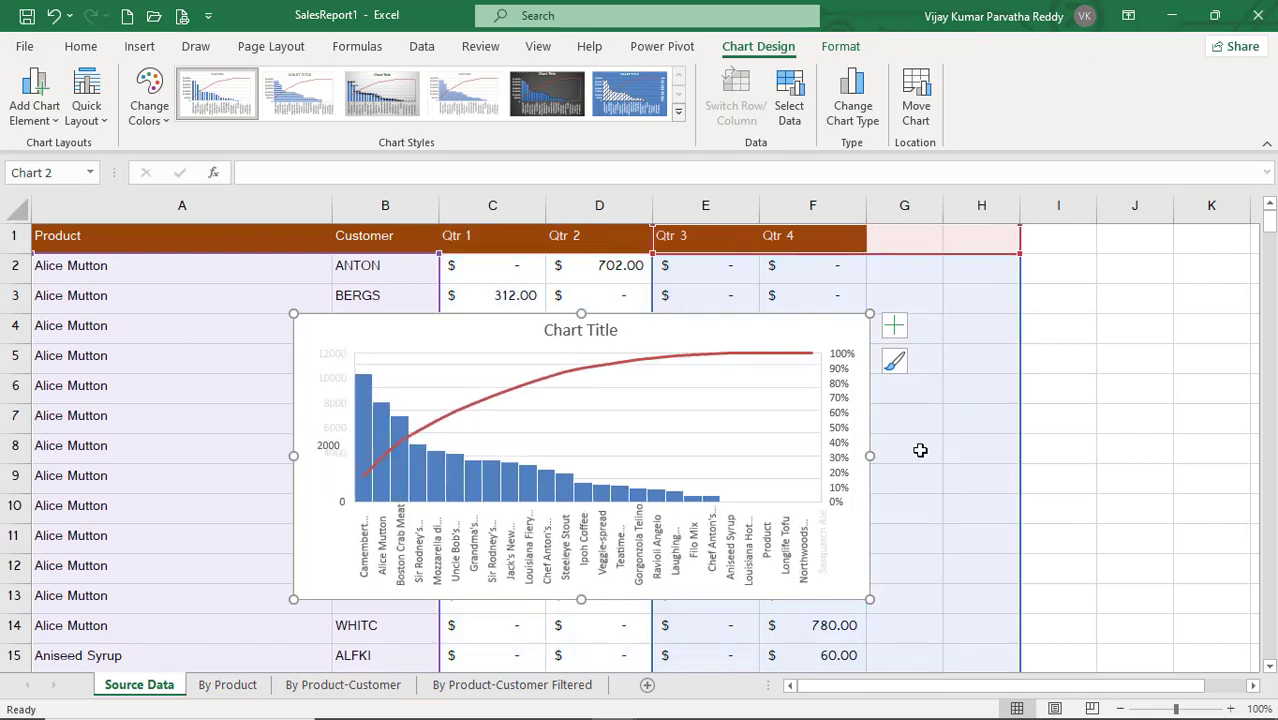
{"action": "left_click_drag", "start_coordinate": [872, 458], "coordinate": [1027, 456]}
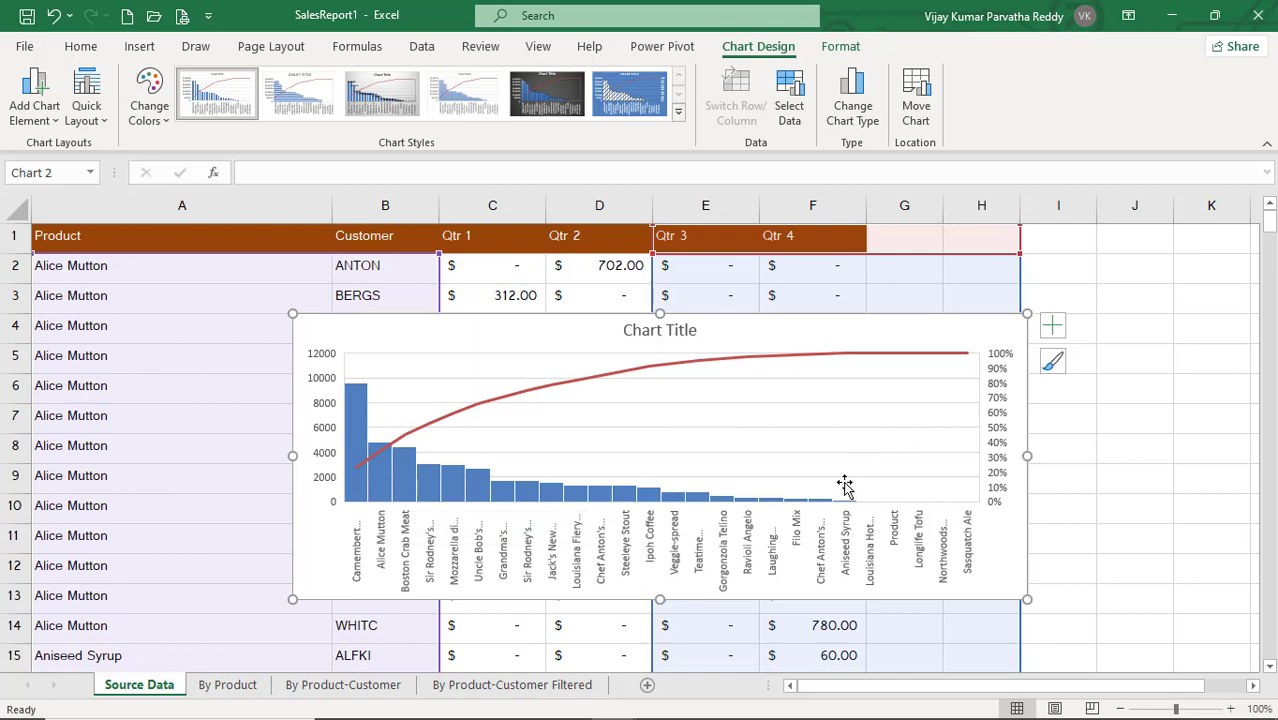
Delete the Pareto chart from the Source Data sheet.
{"action": "left_click", "coordinate": [916, 433]}
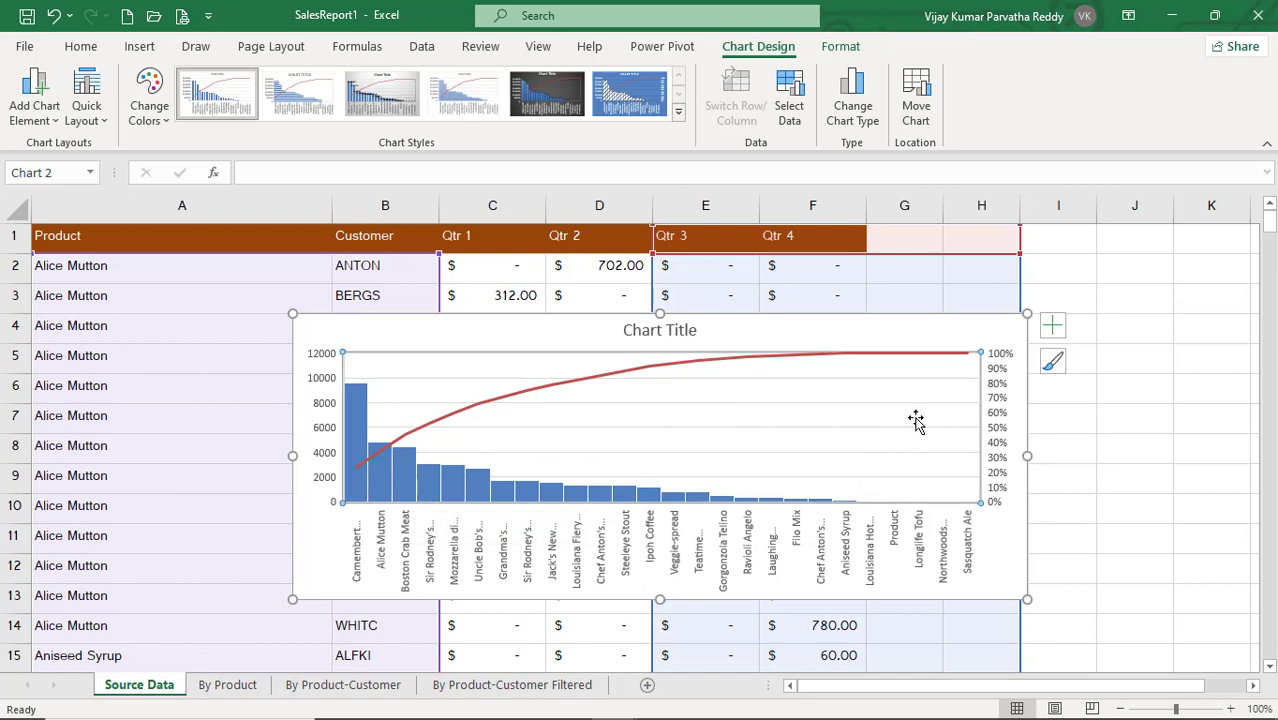
{"action": "left_click", "coordinate": [1014, 335]}
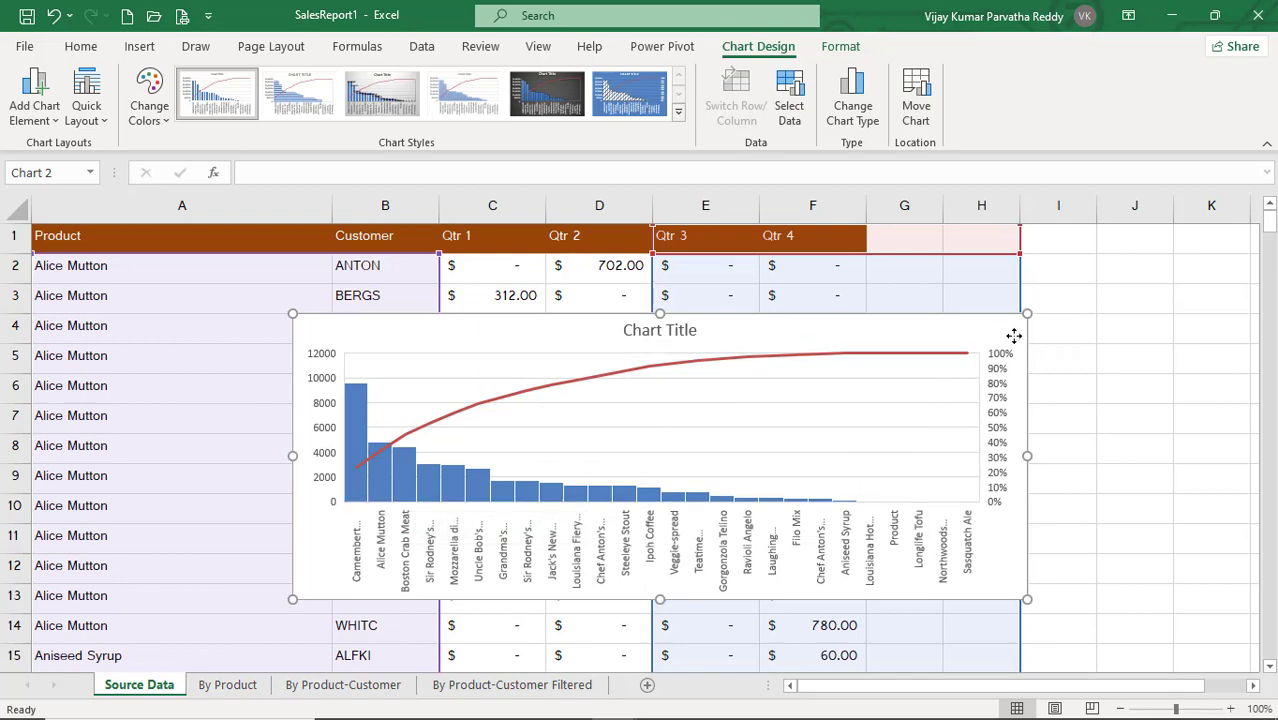
{"action": "key", "text": "Delete"}
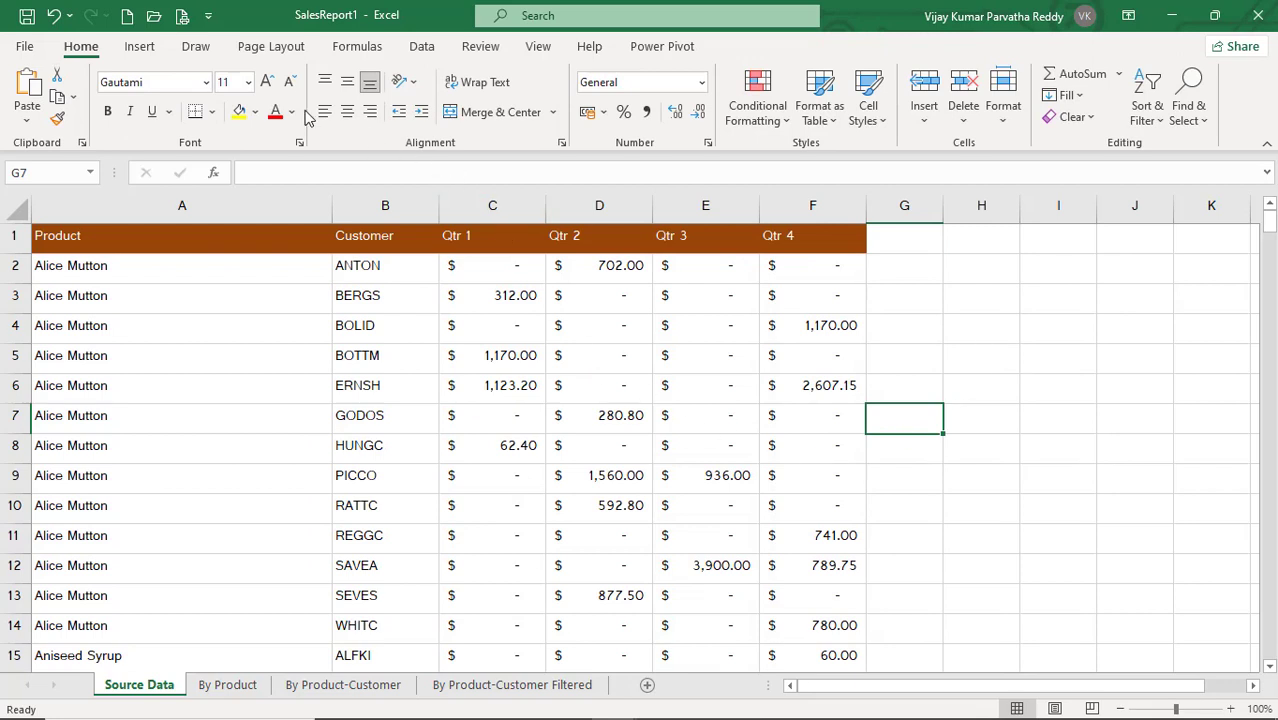
Insert a basic Scatter chart of the quarterly sales data and enlarge it across to column I and up to row 2.
{"action": "left_click", "coordinate": [145, 50]}
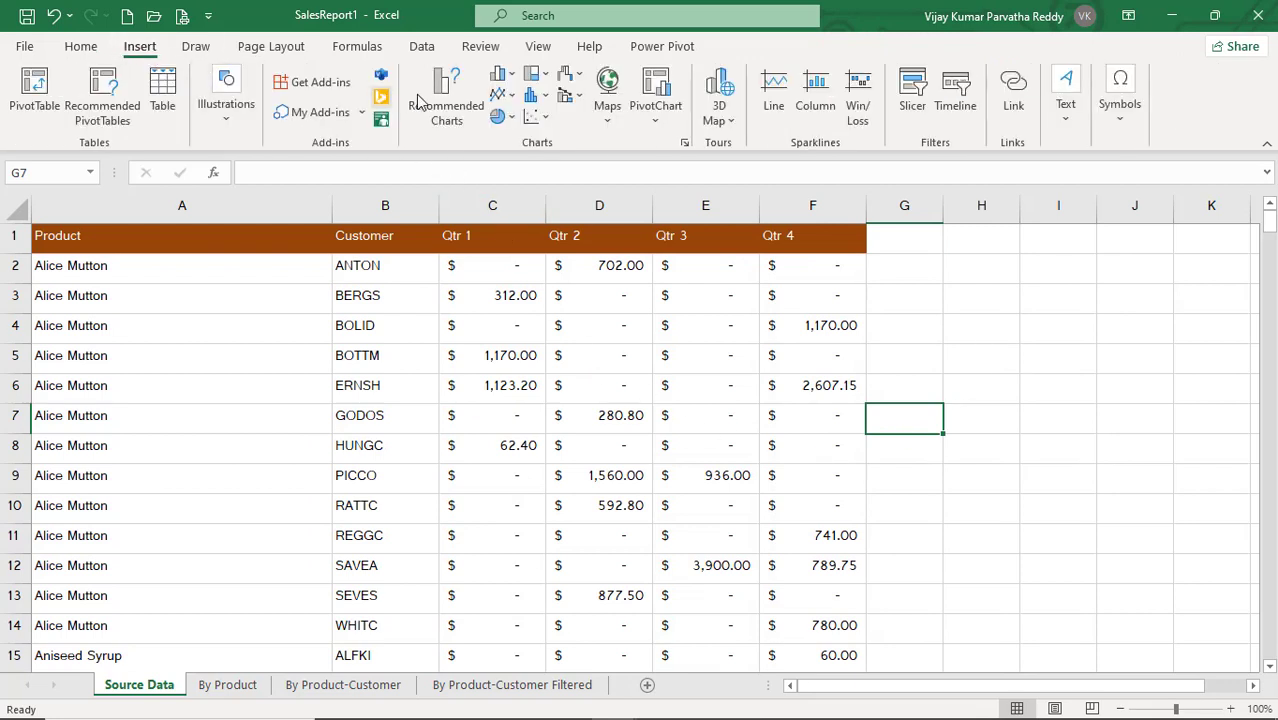
{"action": "left_click", "coordinate": [546, 118]}
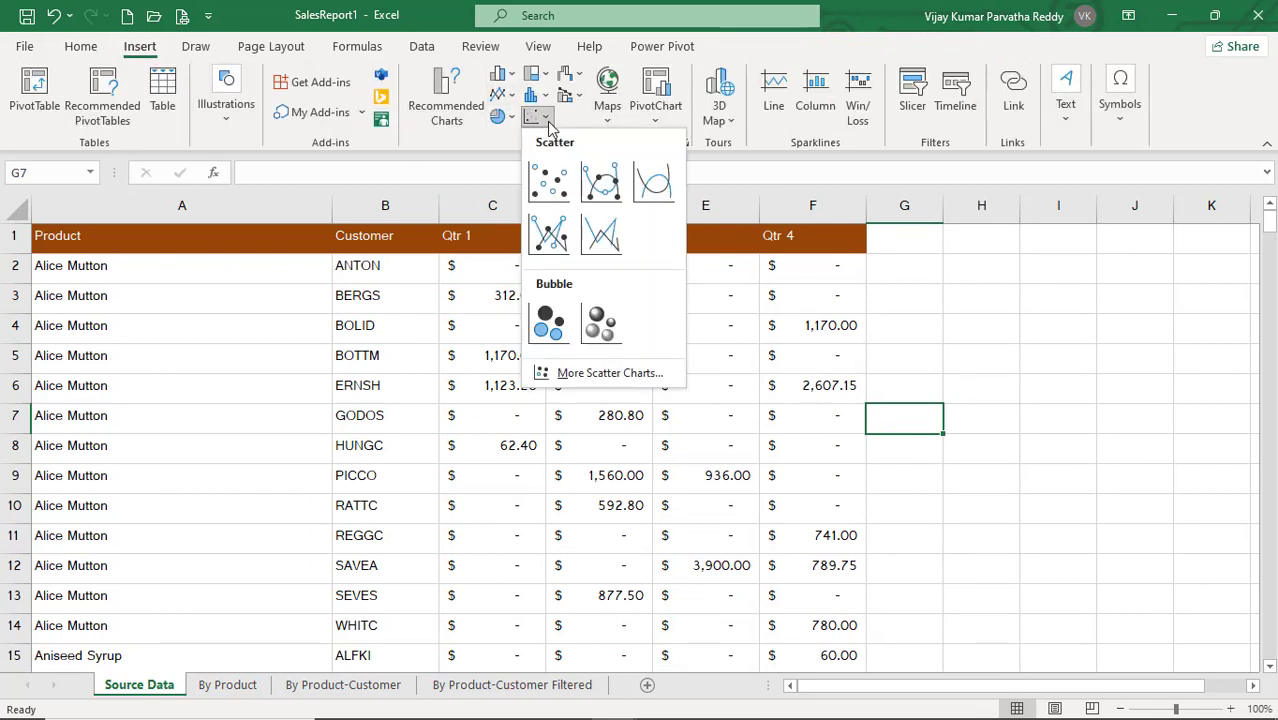
{"action": "left_click", "coordinate": [495, 148]}
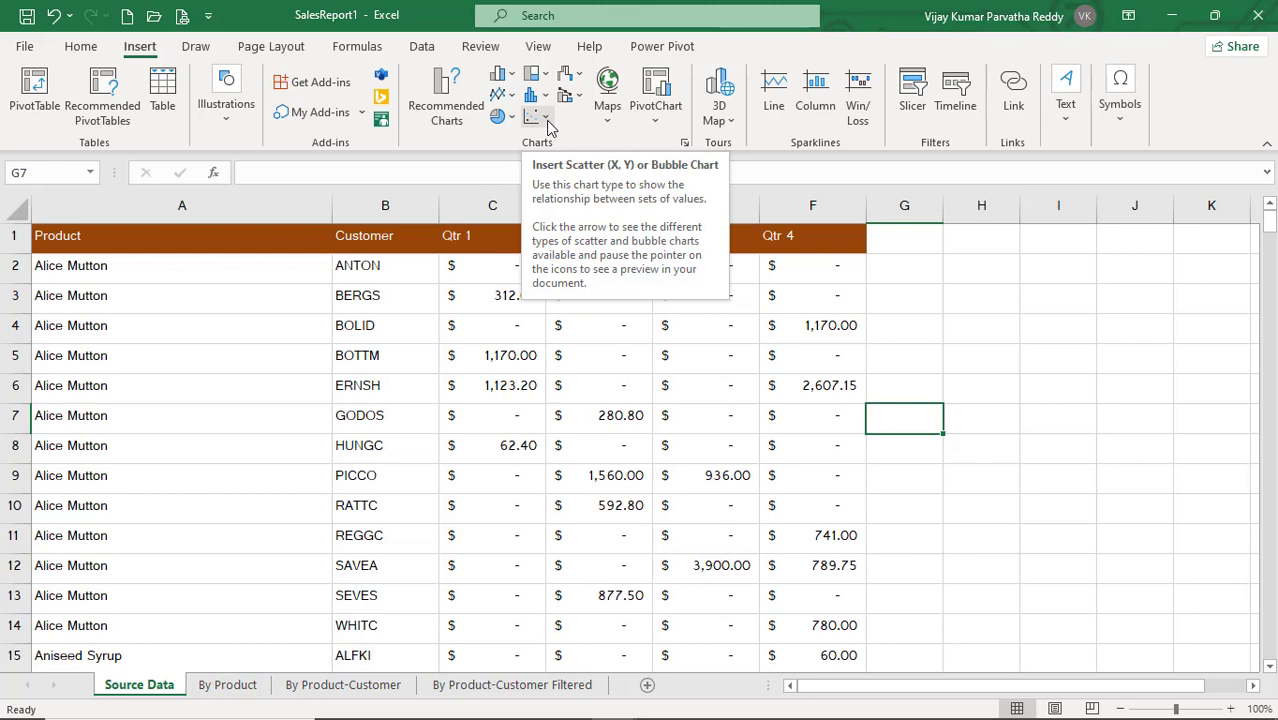
{"action": "left_click", "coordinate": [546, 118]}
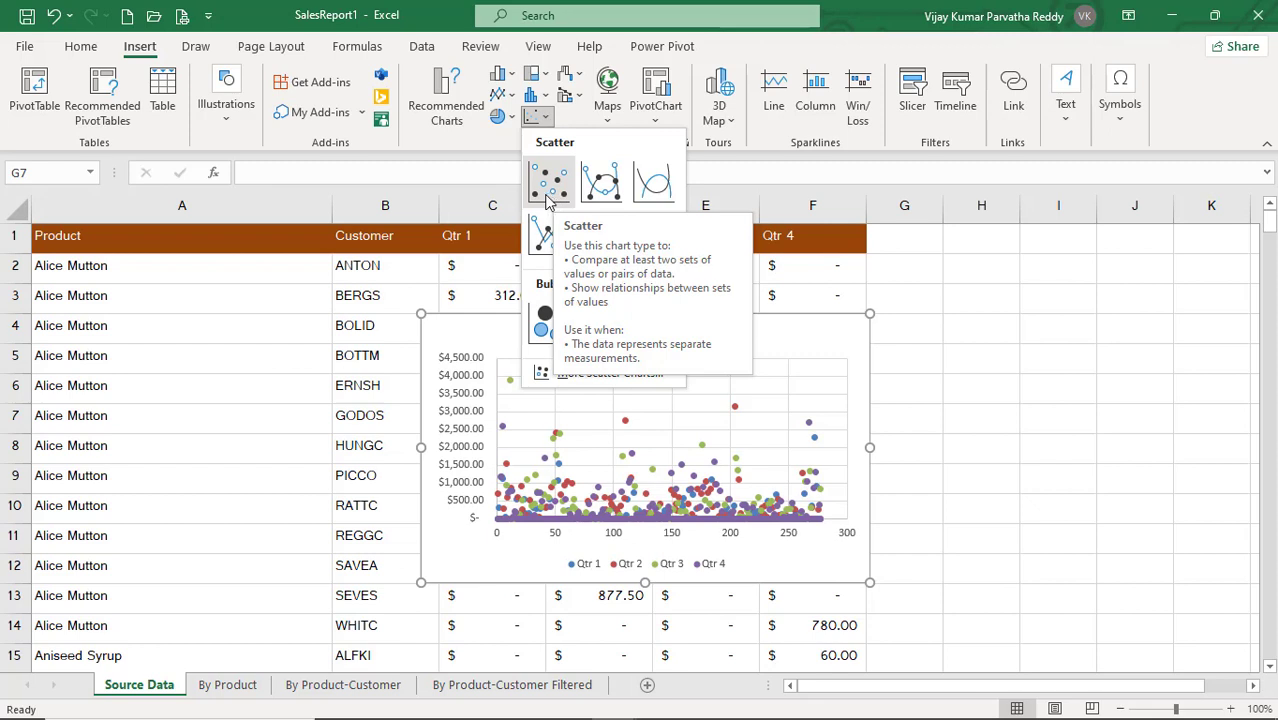
{"action": "left_click", "coordinate": [547, 190]}
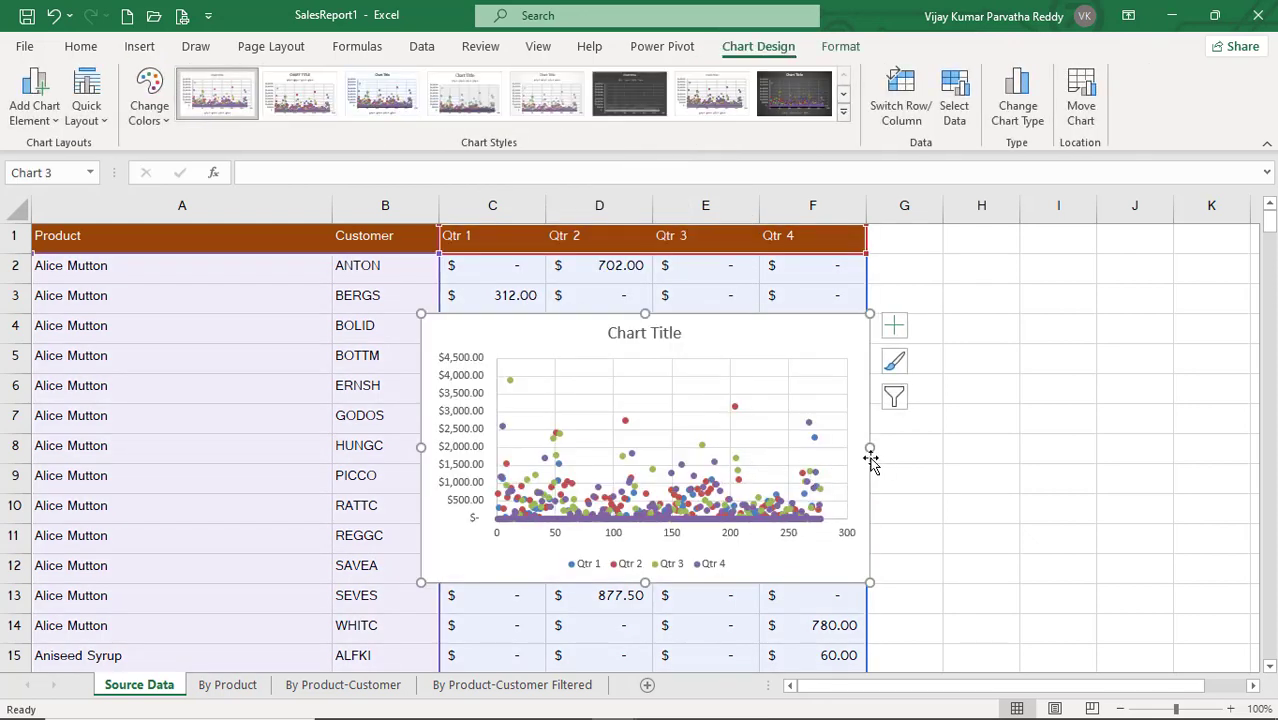
{"action": "left_click_drag", "start_coordinate": [870, 448], "coordinate": [1088, 466]}
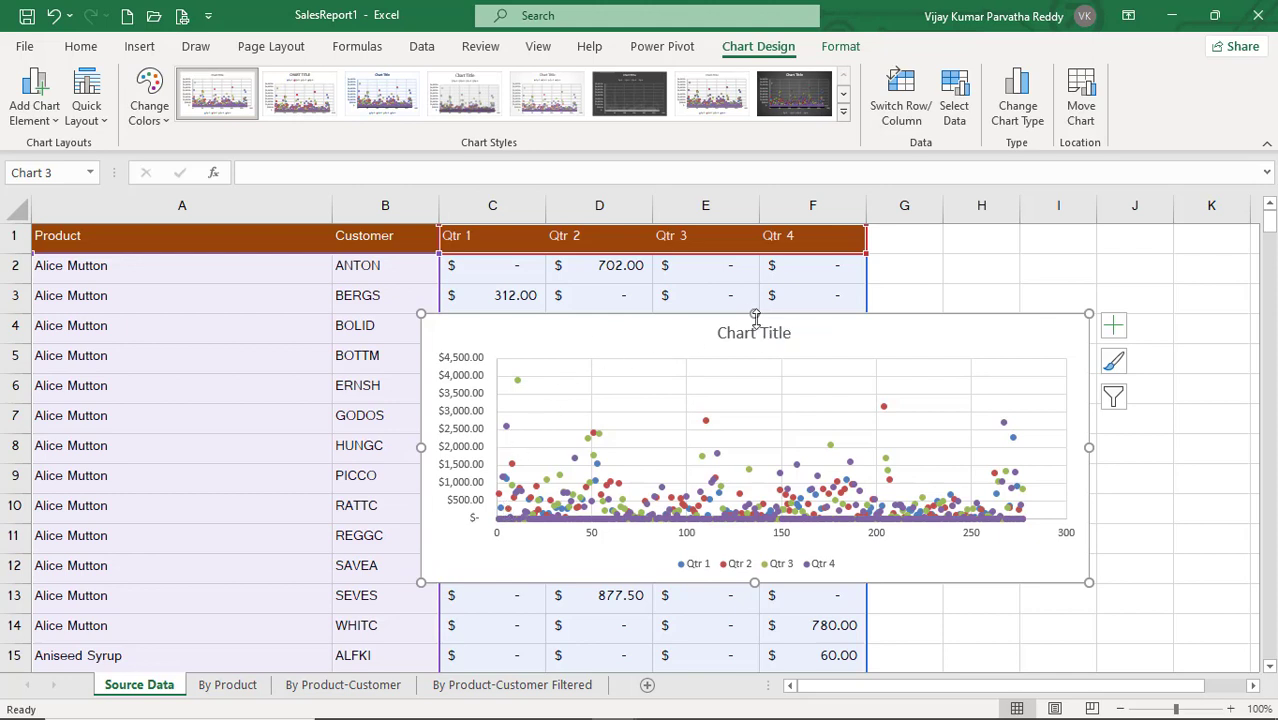
{"action": "left_click_drag", "start_coordinate": [755, 316], "coordinate": [762, 258]}
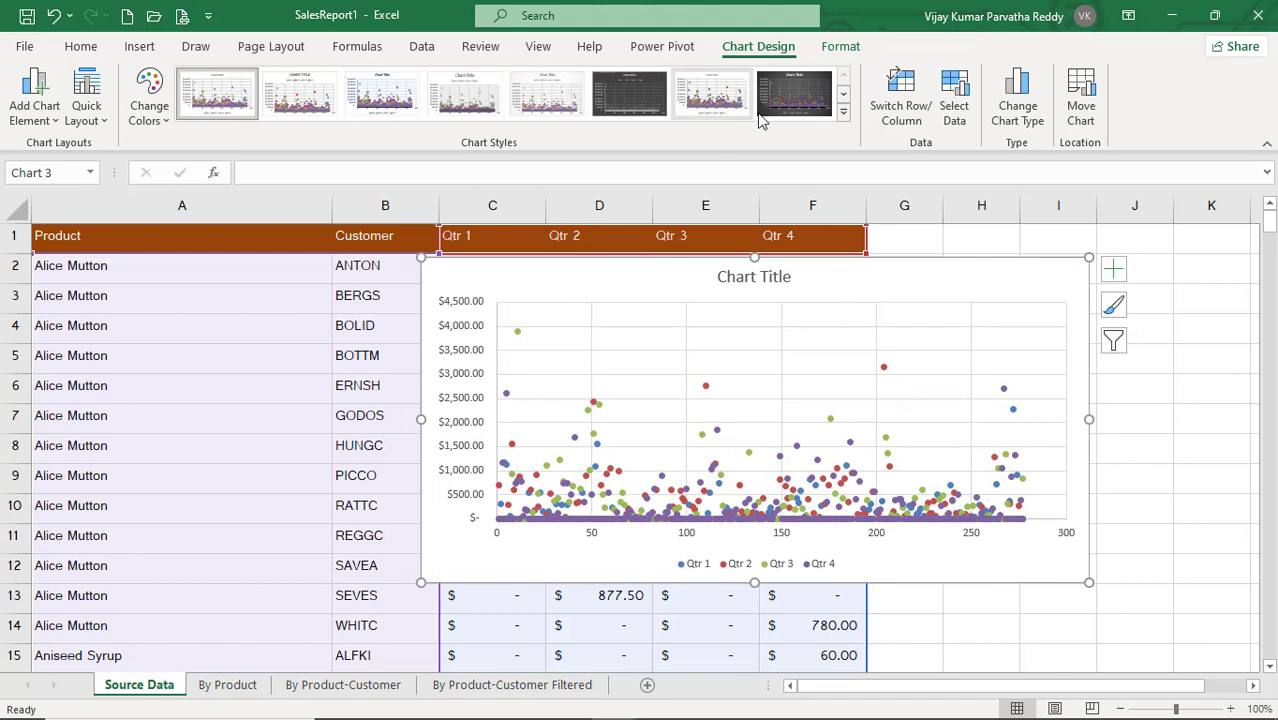
Delete the scatter chart from the Source Data sheet.
{"action": "left_click", "coordinate": [848, 341]}
{"action": "left_click", "coordinate": [853, 284]}
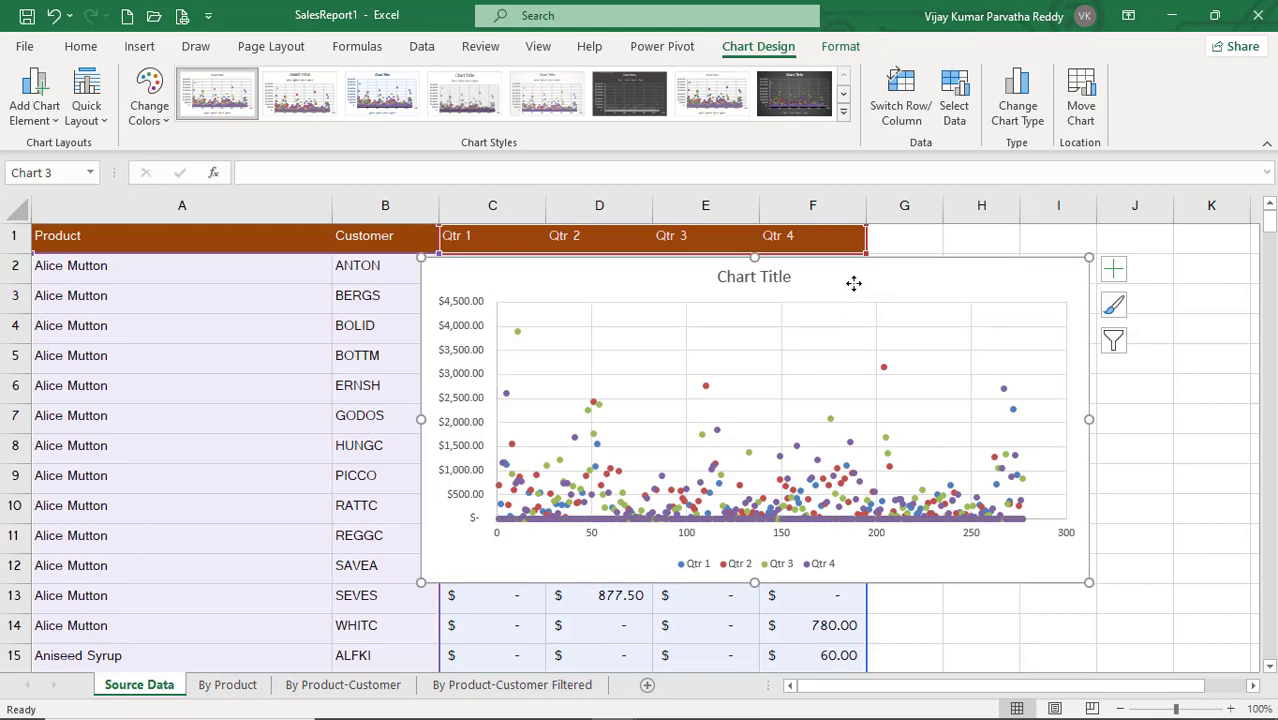
{"action": "key", "text": "Delete"}
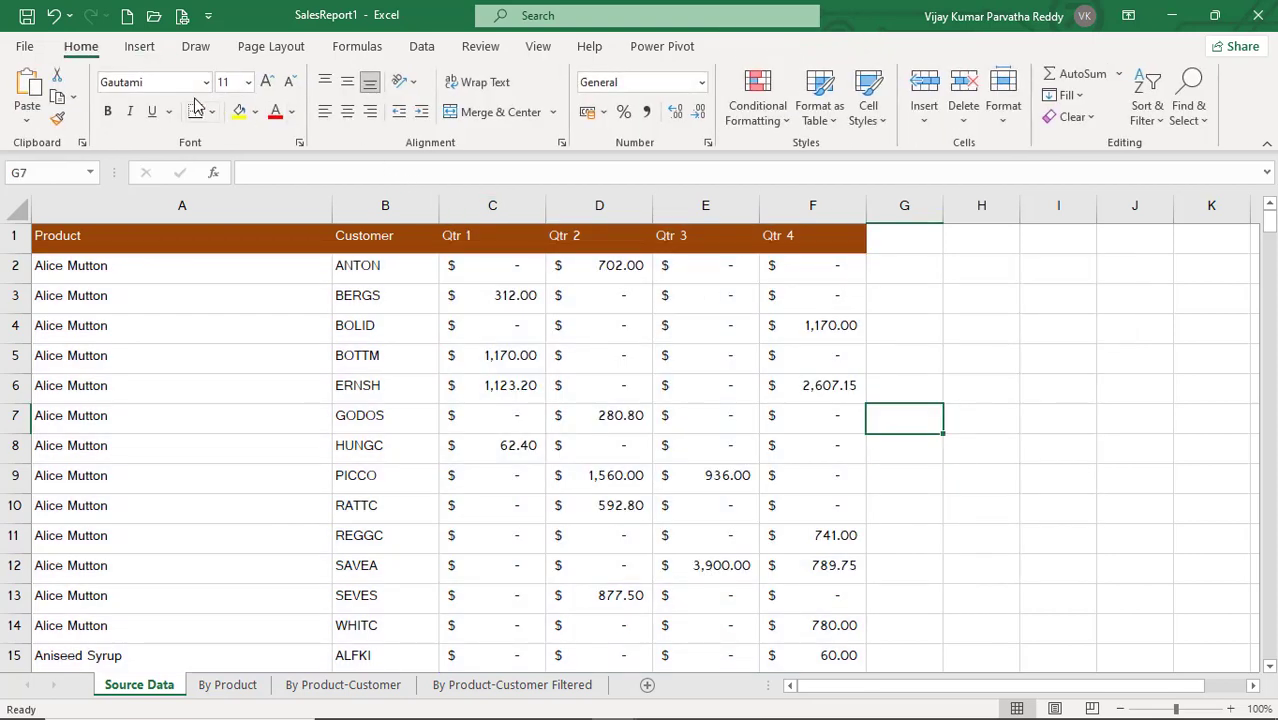
Insert a Waterfall chart of the sales report data on the Source Data sheet.
{"action": "left_click", "coordinate": [140, 48]}
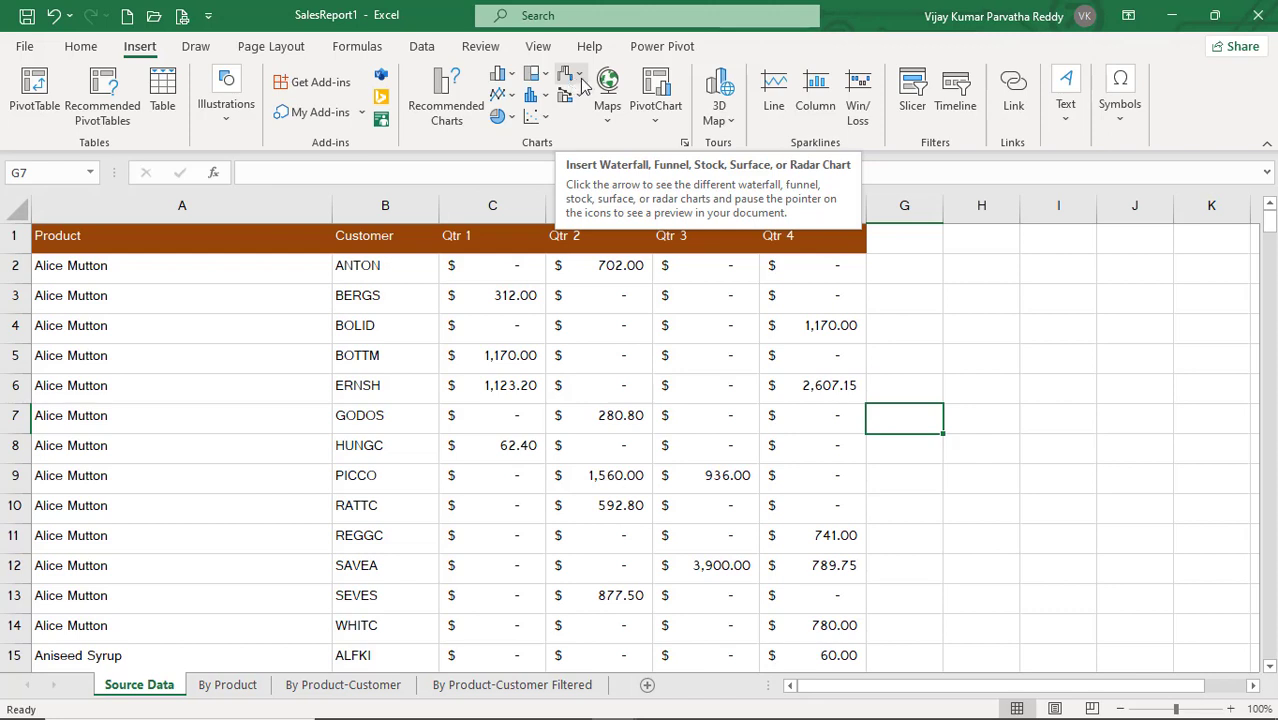
{"action": "left_click", "coordinate": [582, 85]}
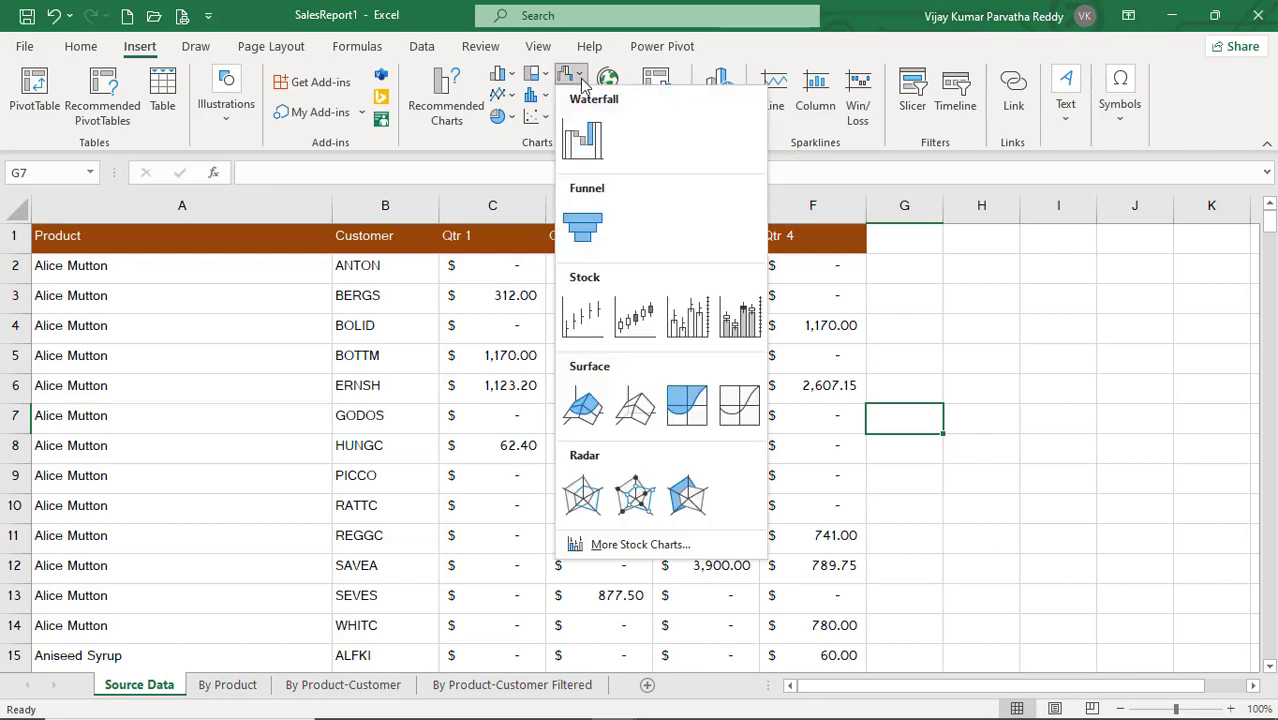
{"action": "left_click", "coordinate": [580, 138]}
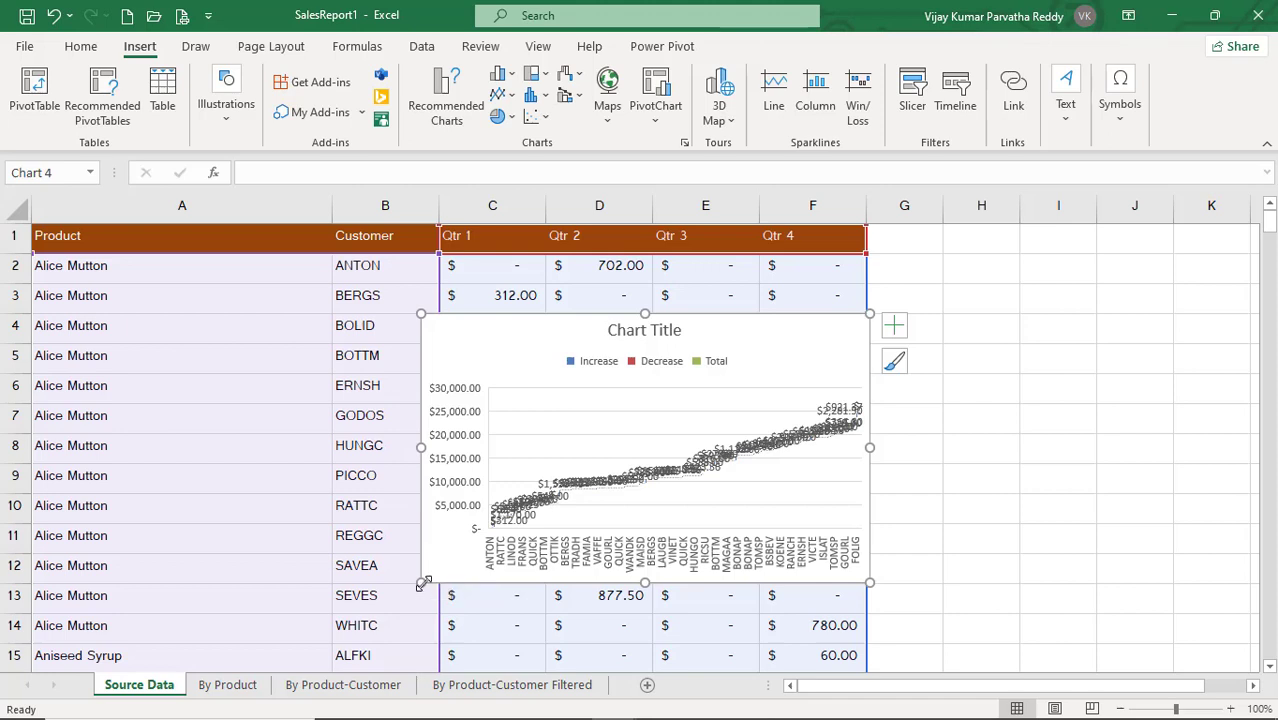
Enlarge the Waterfall chart to span columns A to I and rows 3 to 14, and apply chart Style 8.
{"action": "left_click_drag", "start_coordinate": [423, 583], "coordinate": [850, 582]}
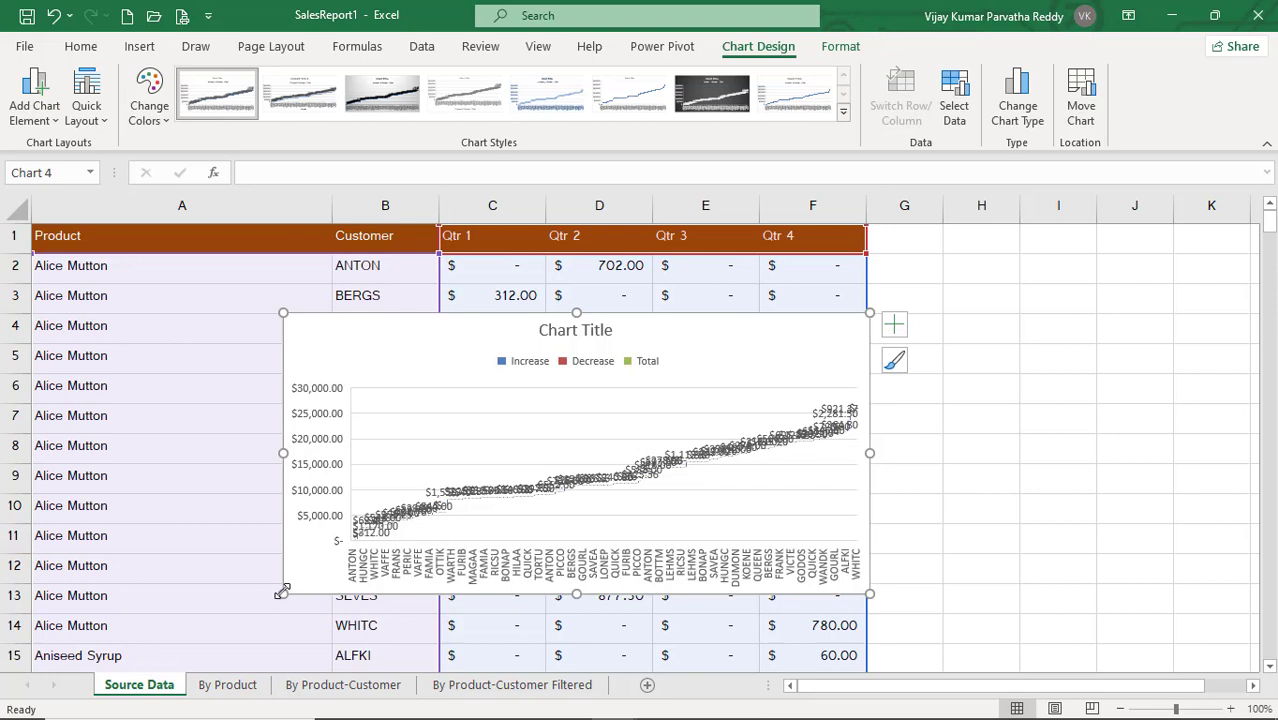
{"action": "left_click_drag", "start_coordinate": [281, 592], "coordinate": [214, 614]}
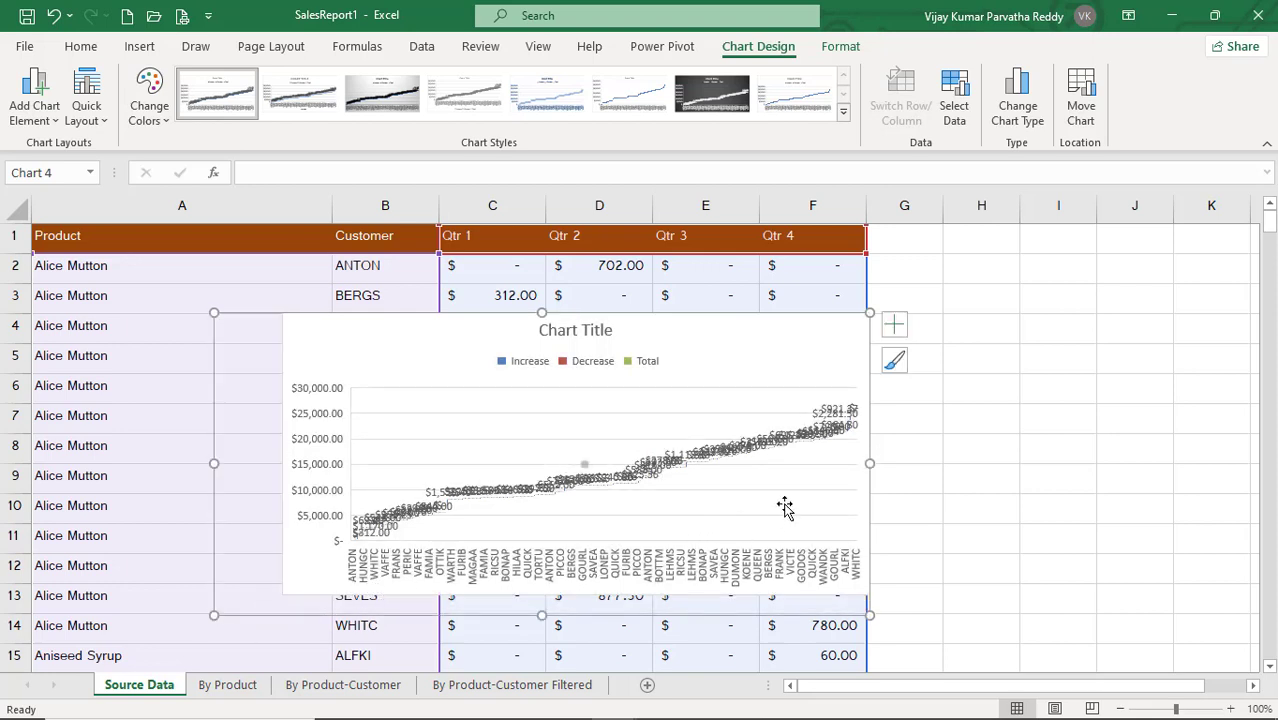
{"action": "left_click_drag", "start_coordinate": [872, 463], "coordinate": [1085, 452]}
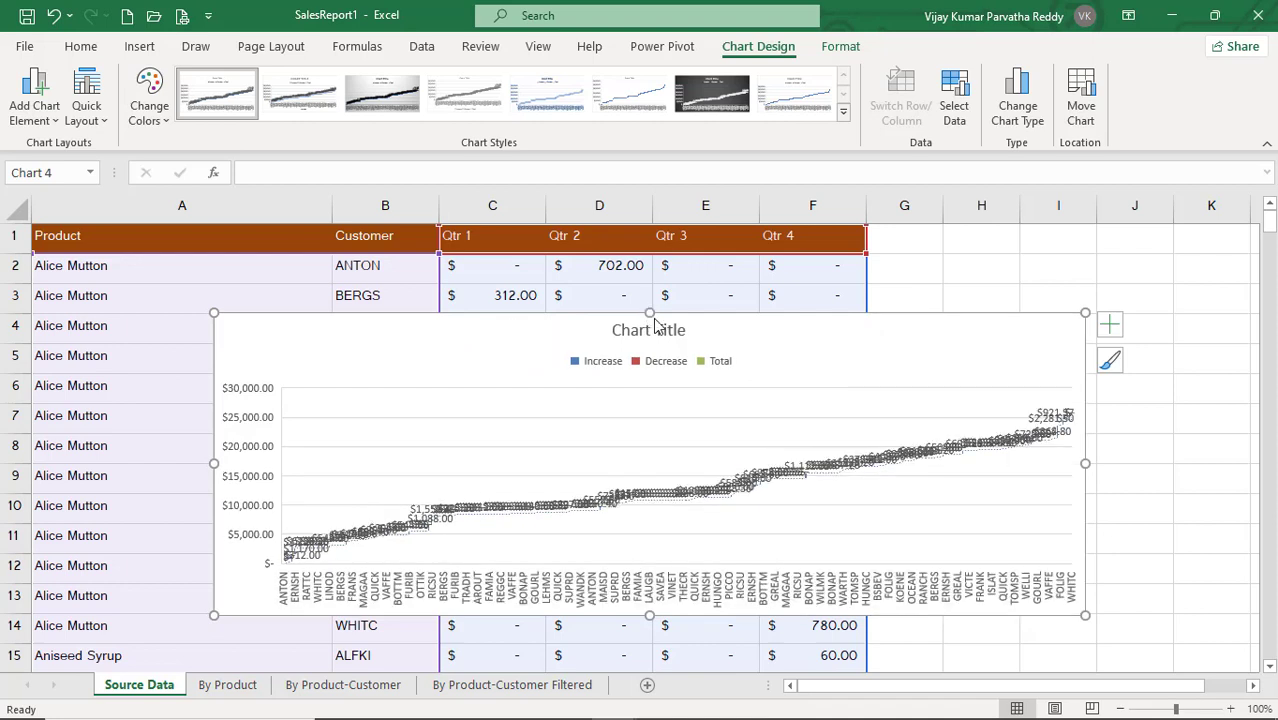
{"action": "left_click_drag", "start_coordinate": [650, 312], "coordinate": [663, 283]}
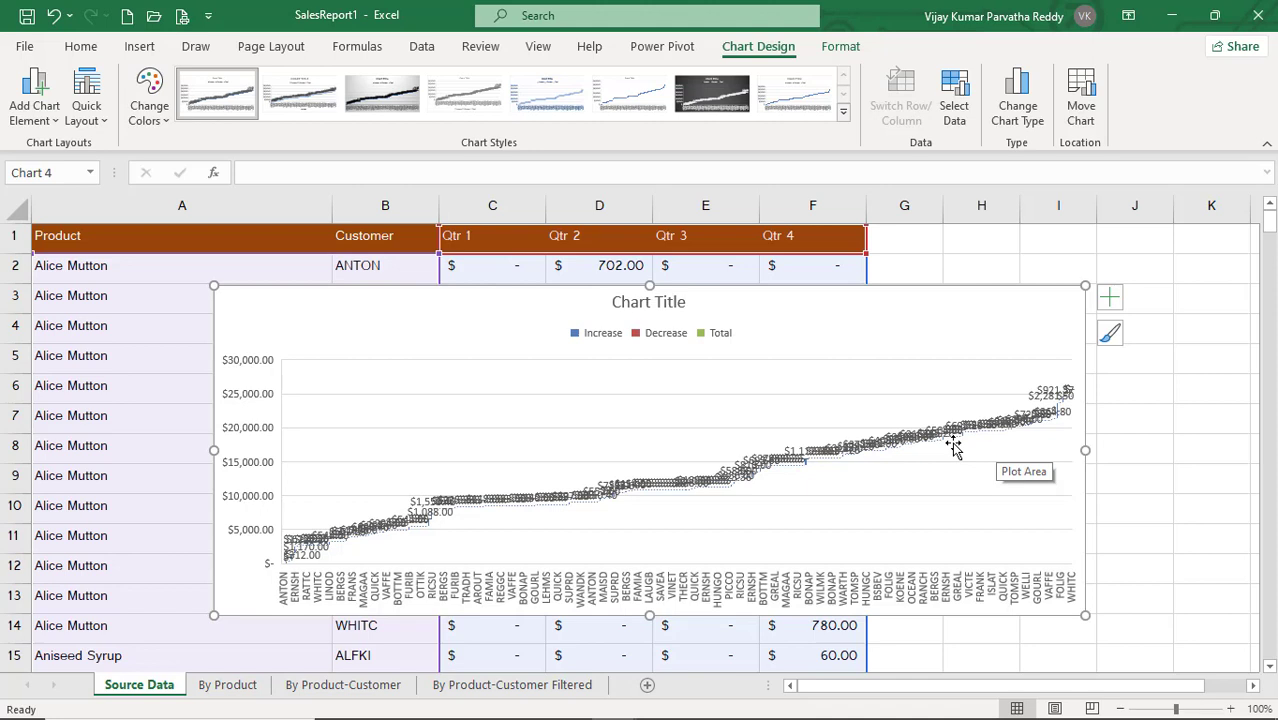
{"action": "left_click", "coordinate": [548, 100]}
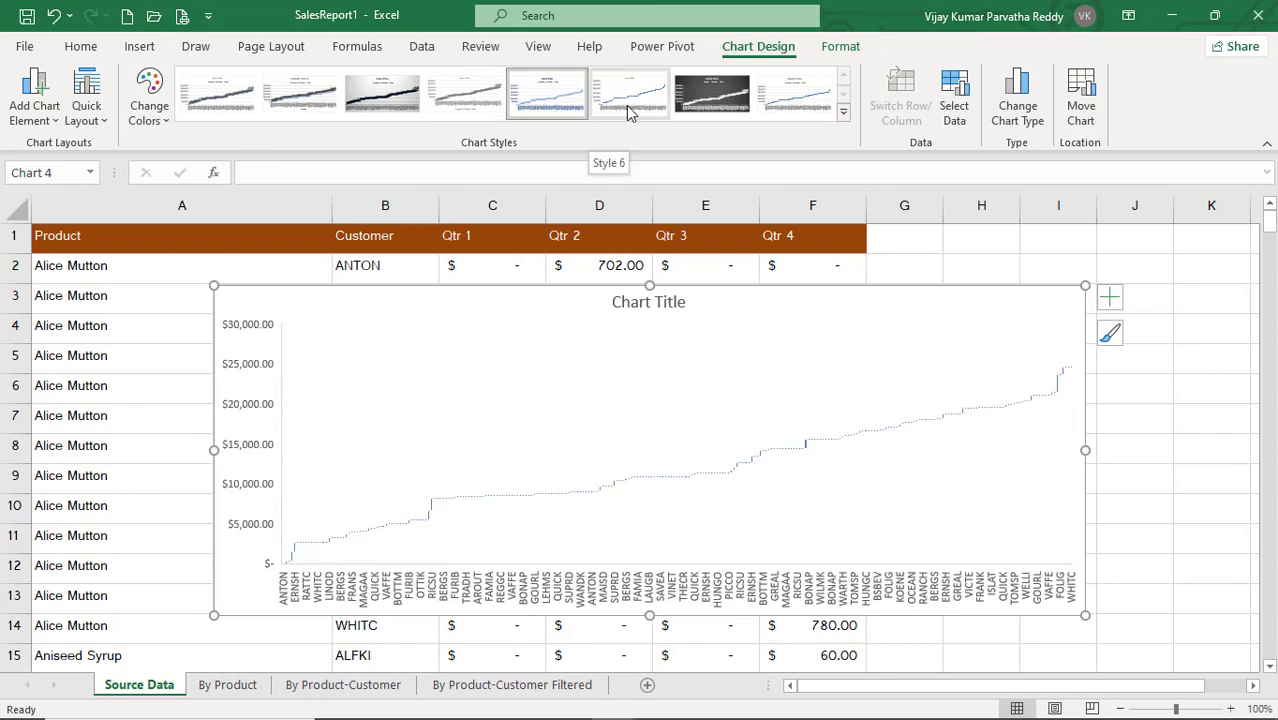
{"action": "left_click", "coordinate": [812, 104]}
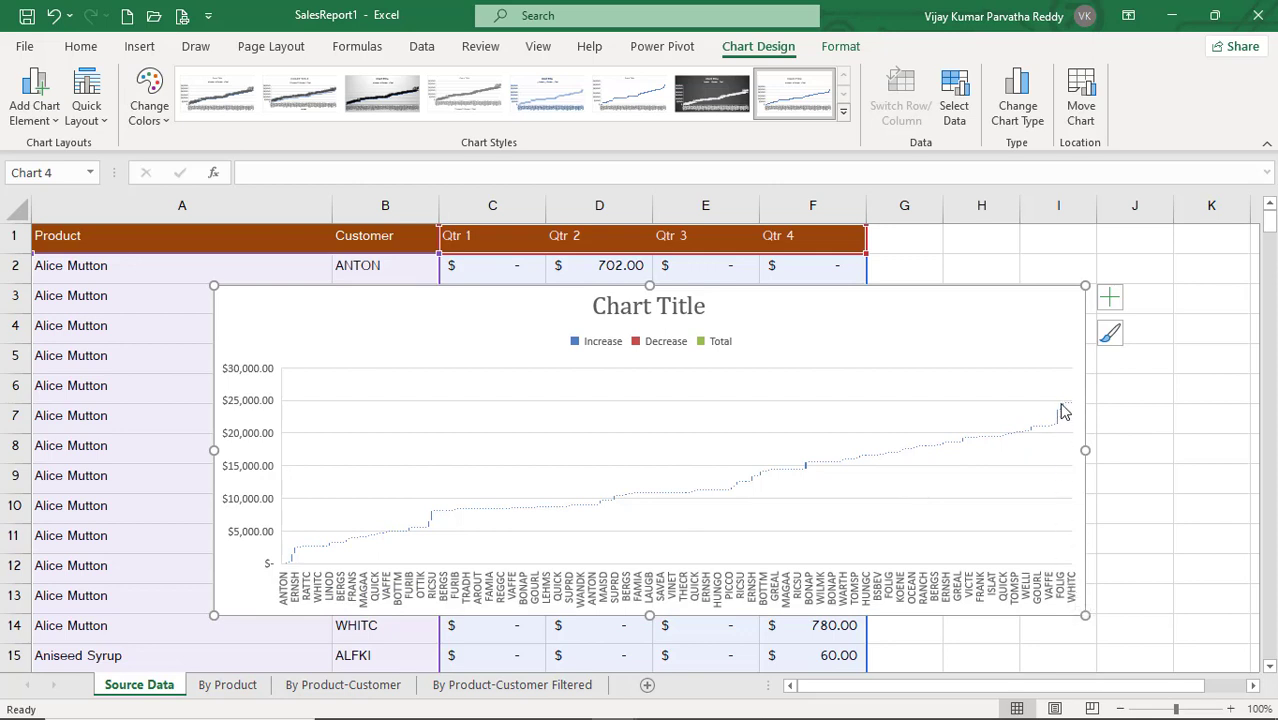
Delete the Waterfall chart from the Source Data sheet.
{"action": "mouse_move", "coordinate": [1063, 417]}
{"action": "key", "text": "Delete"}
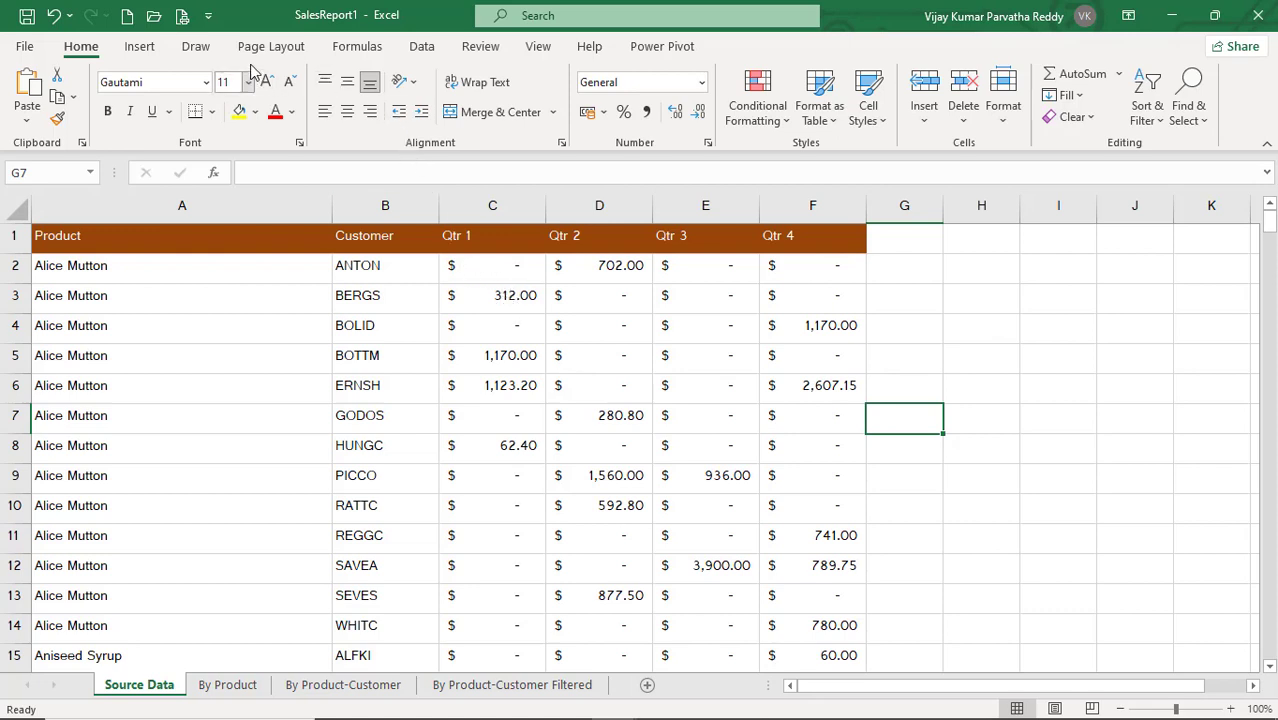
Insert a Funnel chart of the sales report data on the Source Data sheet.
{"action": "left_click", "coordinate": [148, 50]}
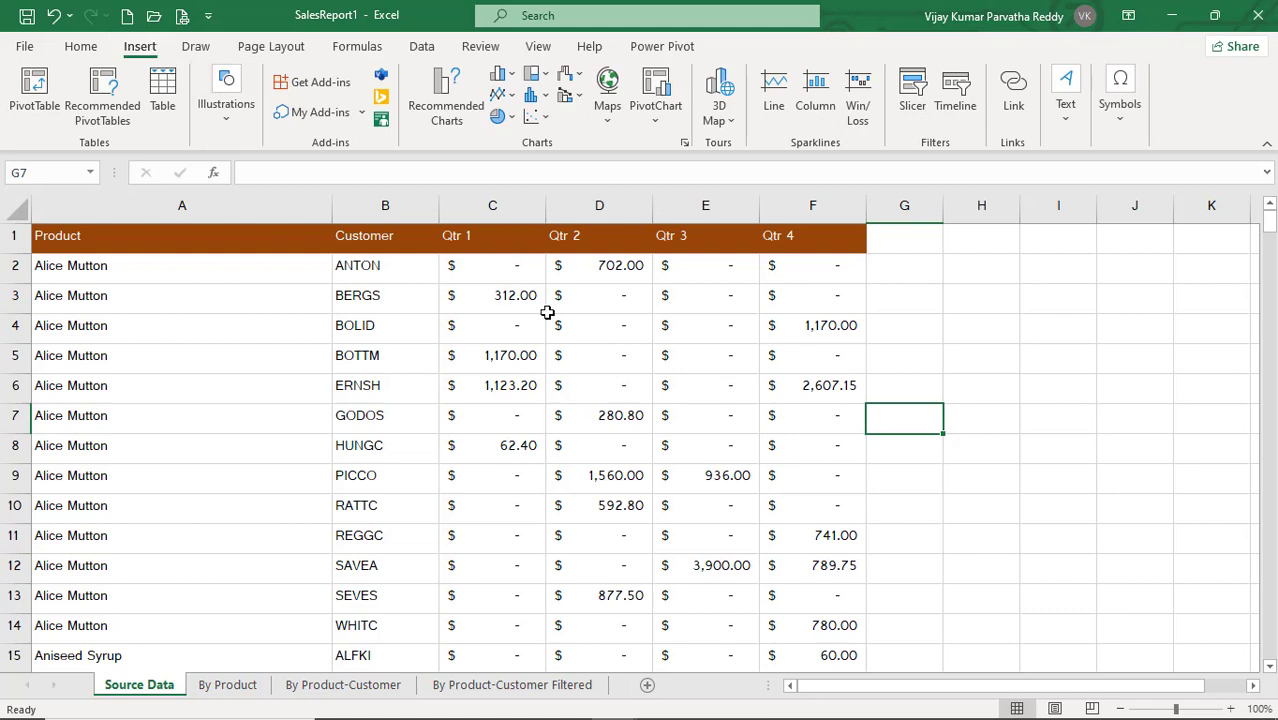
{"action": "left_click", "coordinate": [578, 80]}
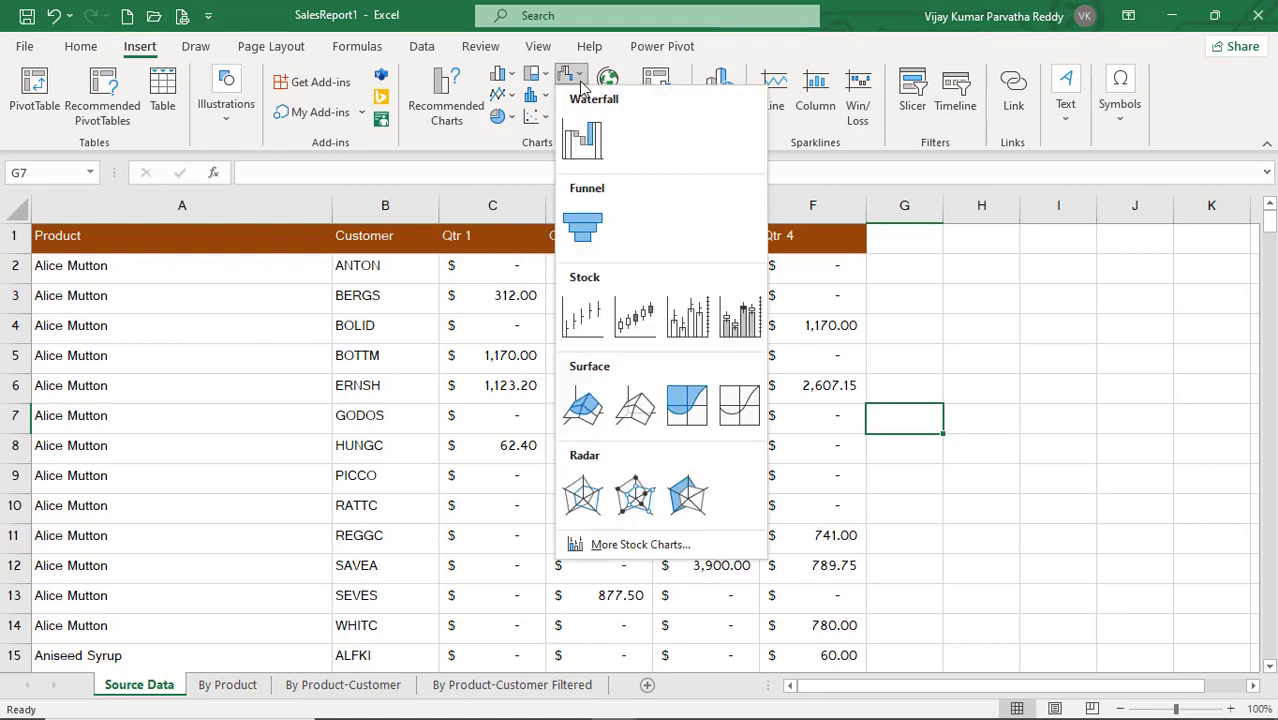
{"action": "left_click", "coordinate": [585, 226]}
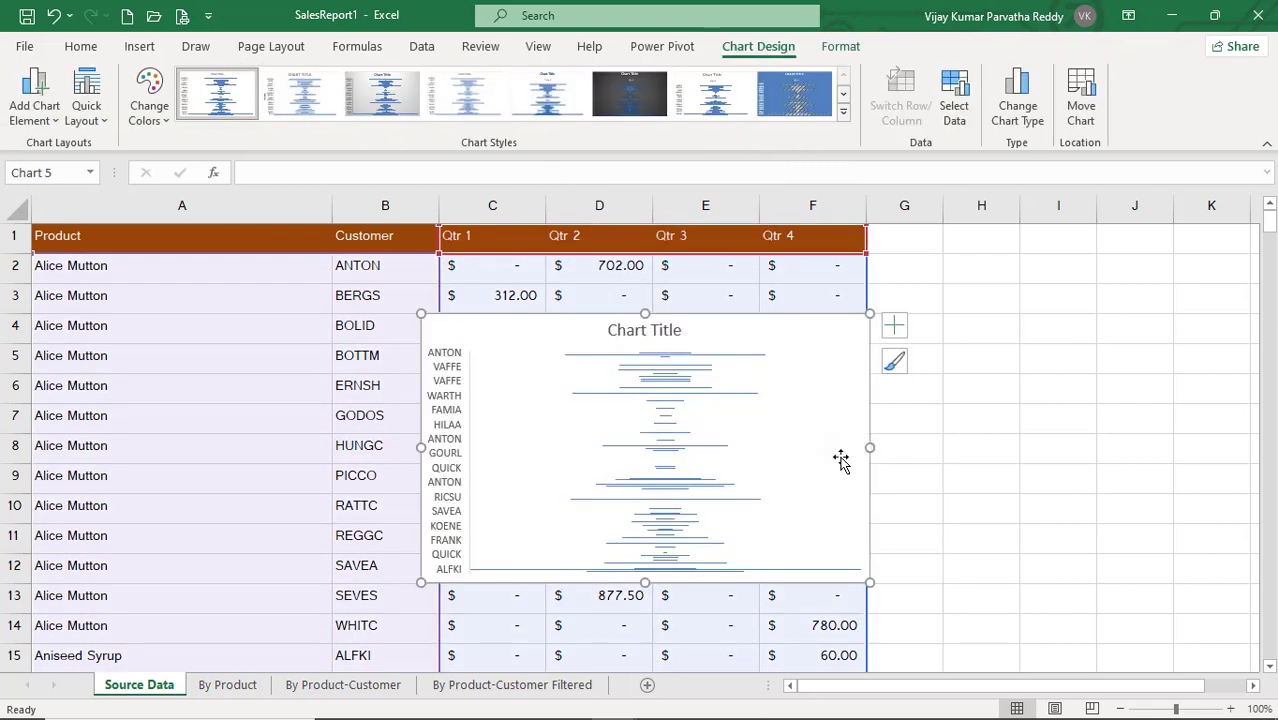
Shift the funnel chart's value range to columns F to I, and enlarge the chart across columns A to I and rows 2 to 17.
{"action": "left_click_drag", "start_coordinate": [865, 455], "coordinate": [1090, 466]}
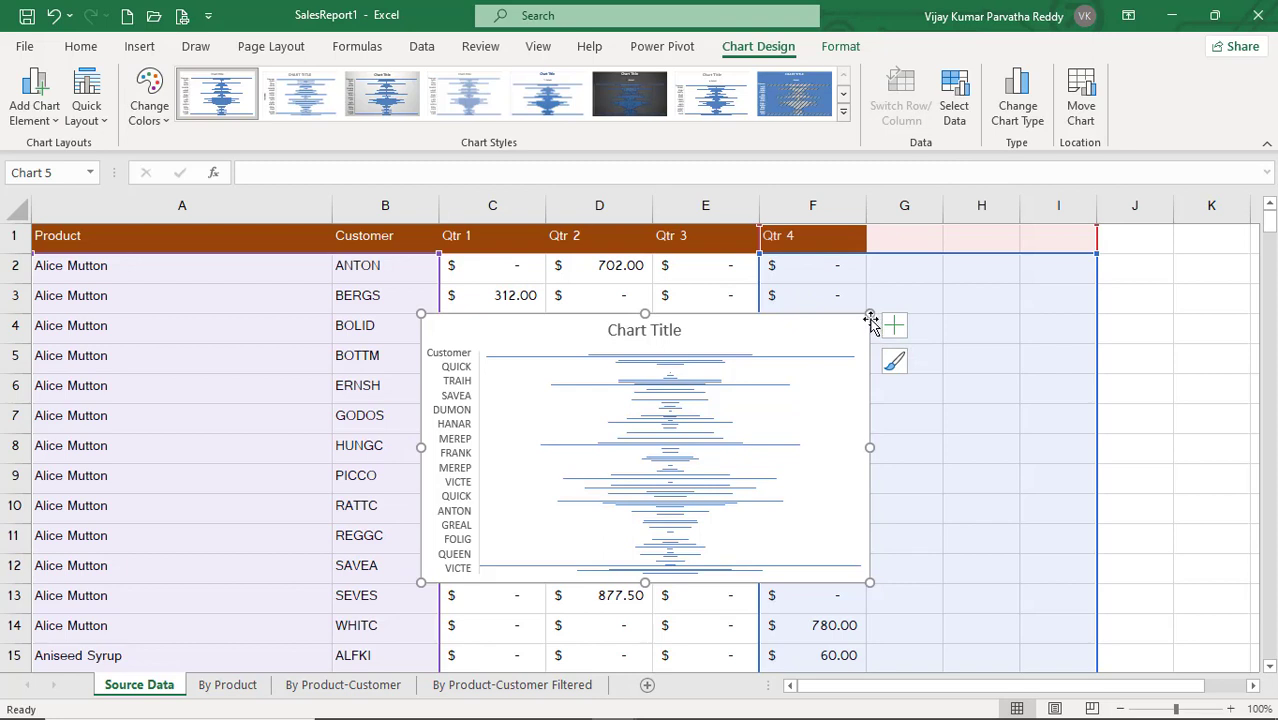
{"action": "left_click_drag", "start_coordinate": [870, 316], "coordinate": [1049, 246]}
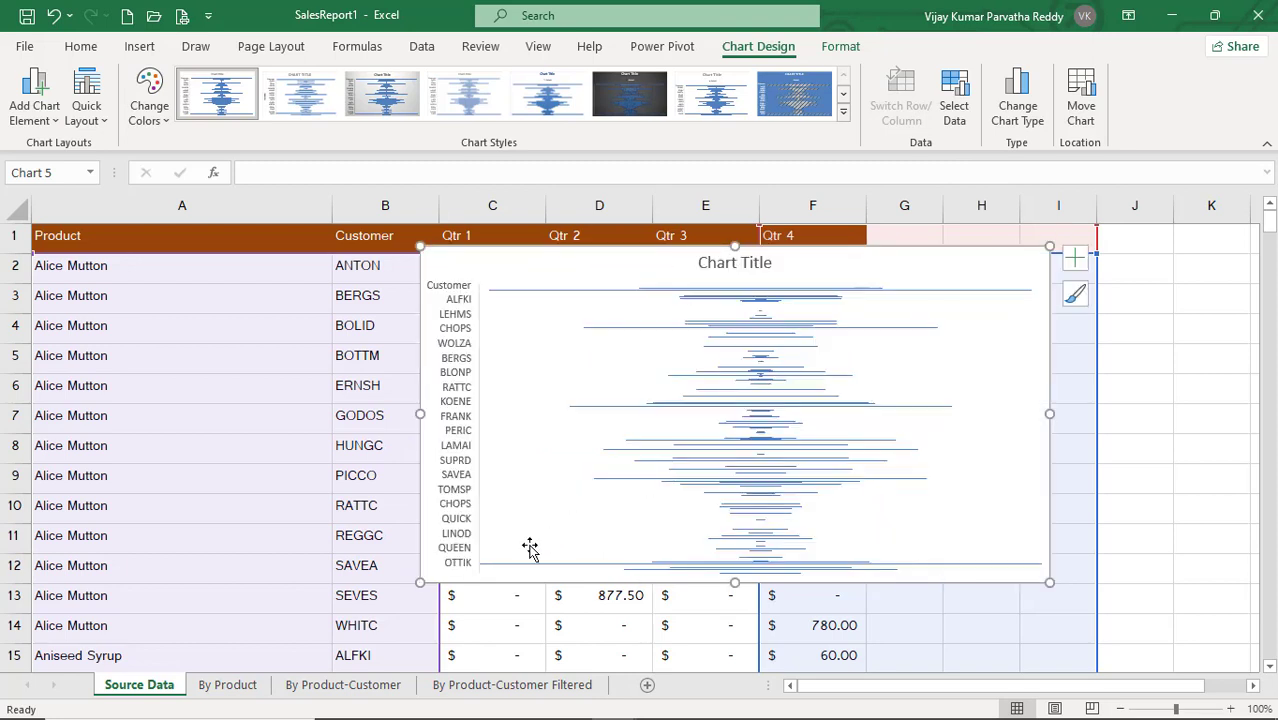
{"action": "left_click_drag", "start_coordinate": [420, 582], "coordinate": [266, 659]}
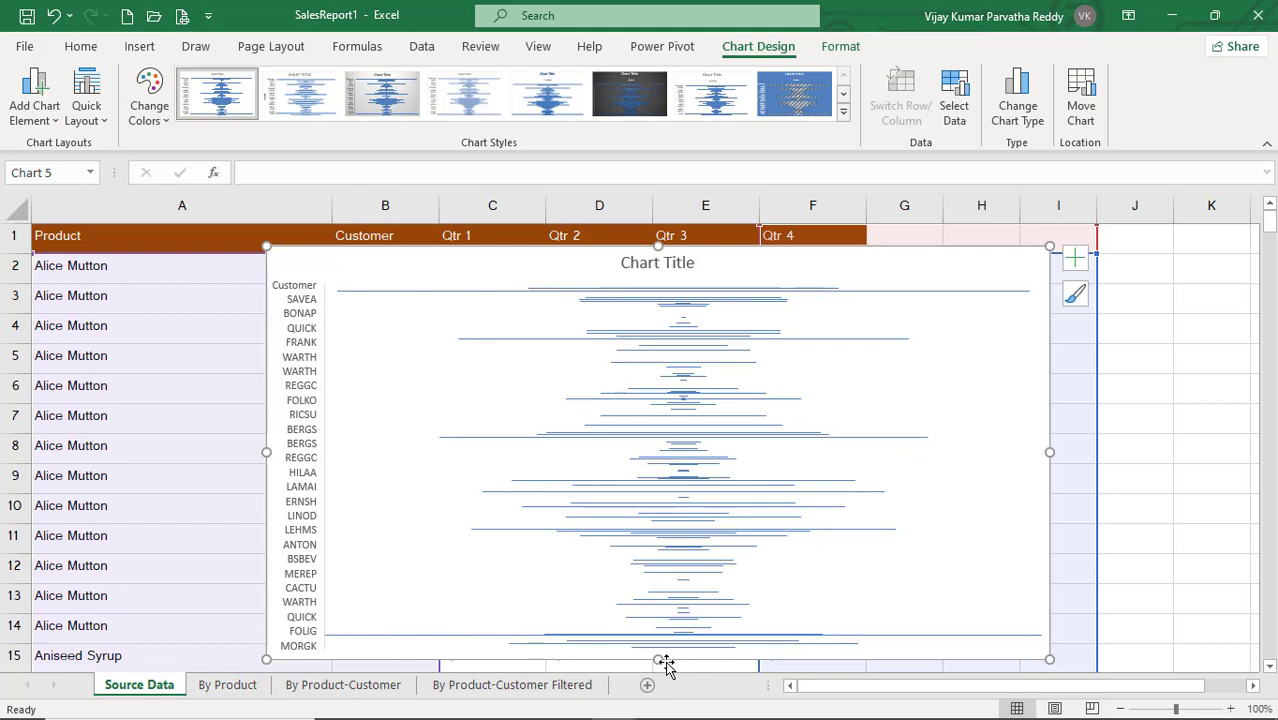
{"action": "left_click_drag", "start_coordinate": [664, 665], "coordinate": [661, 668]}
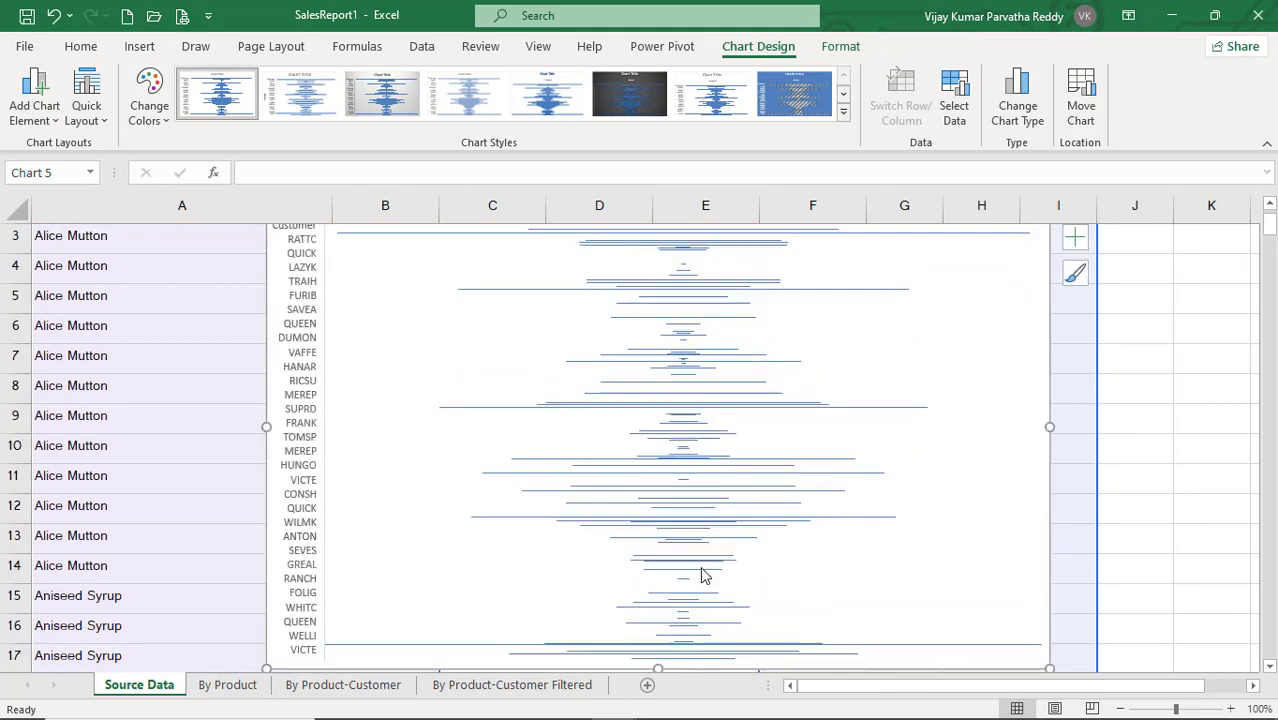
{"action": "left_click", "coordinate": [143, 50]}
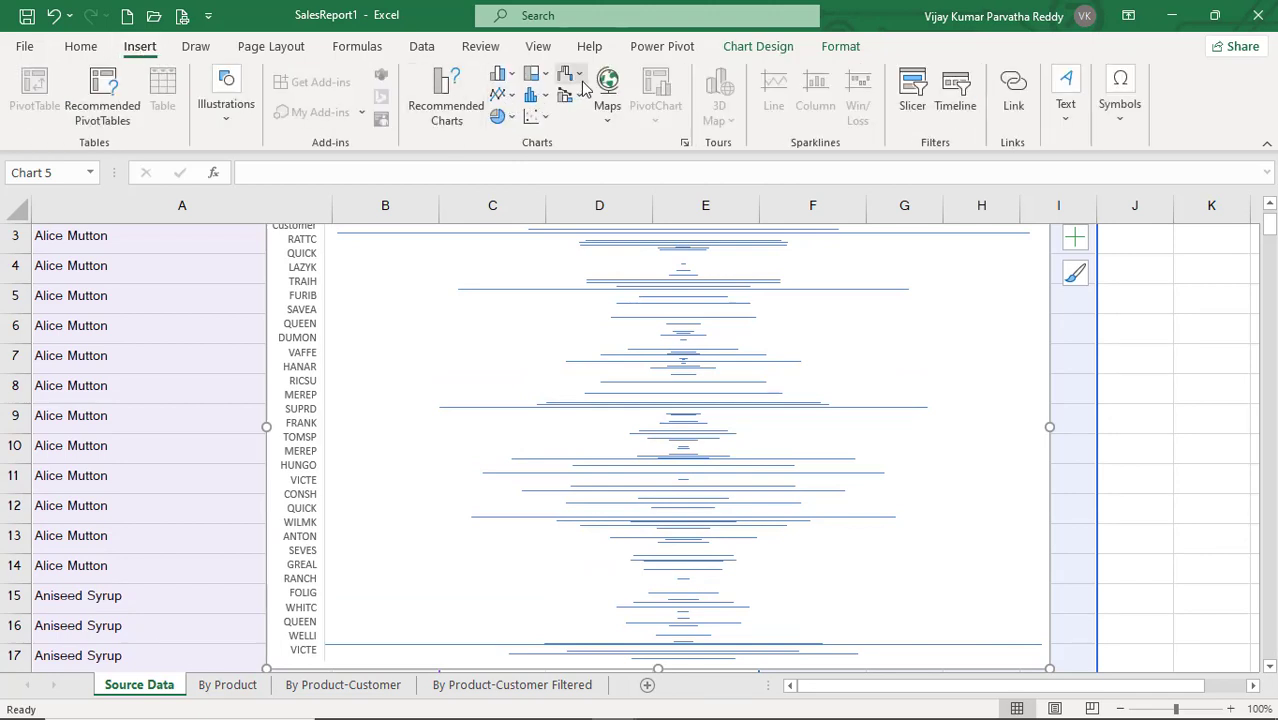
{"action": "left_click", "coordinate": [568, 76]}
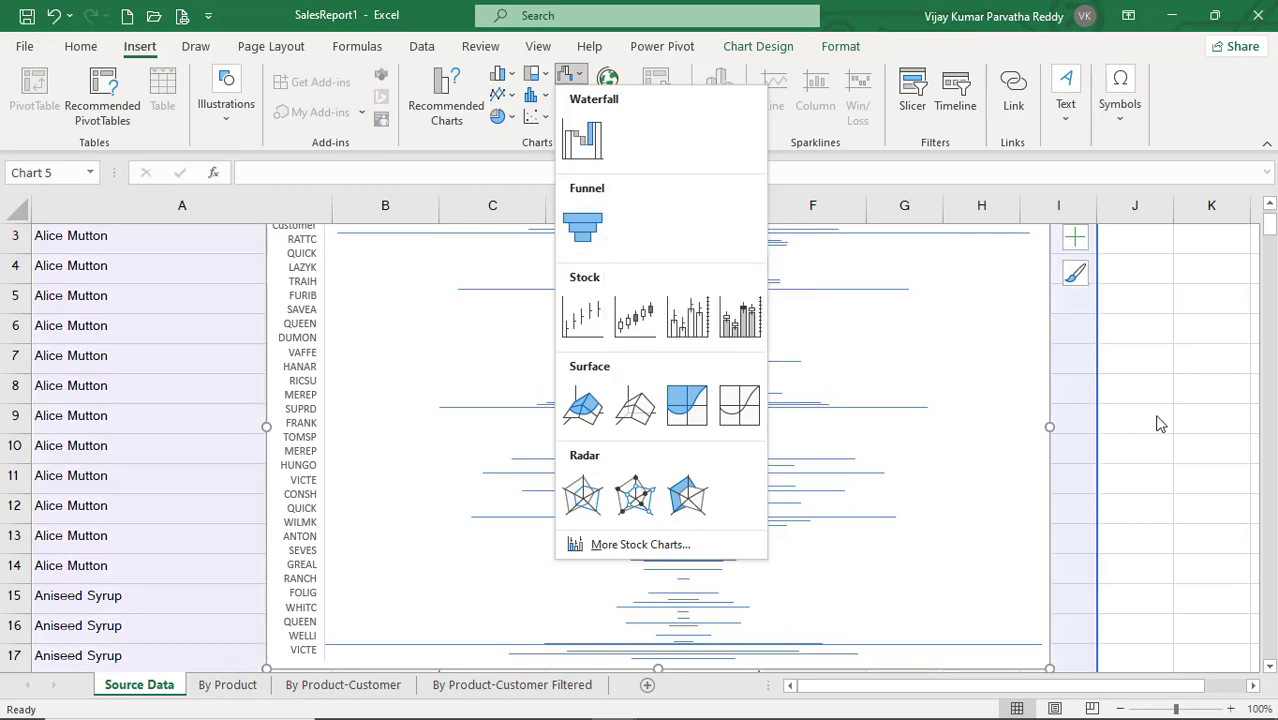
{"action": "left_click", "coordinate": [952, 326]}
{"action": "scroll", "coordinate": [688, 408], "scroll_direction": "up", "scroll_amount": 1}
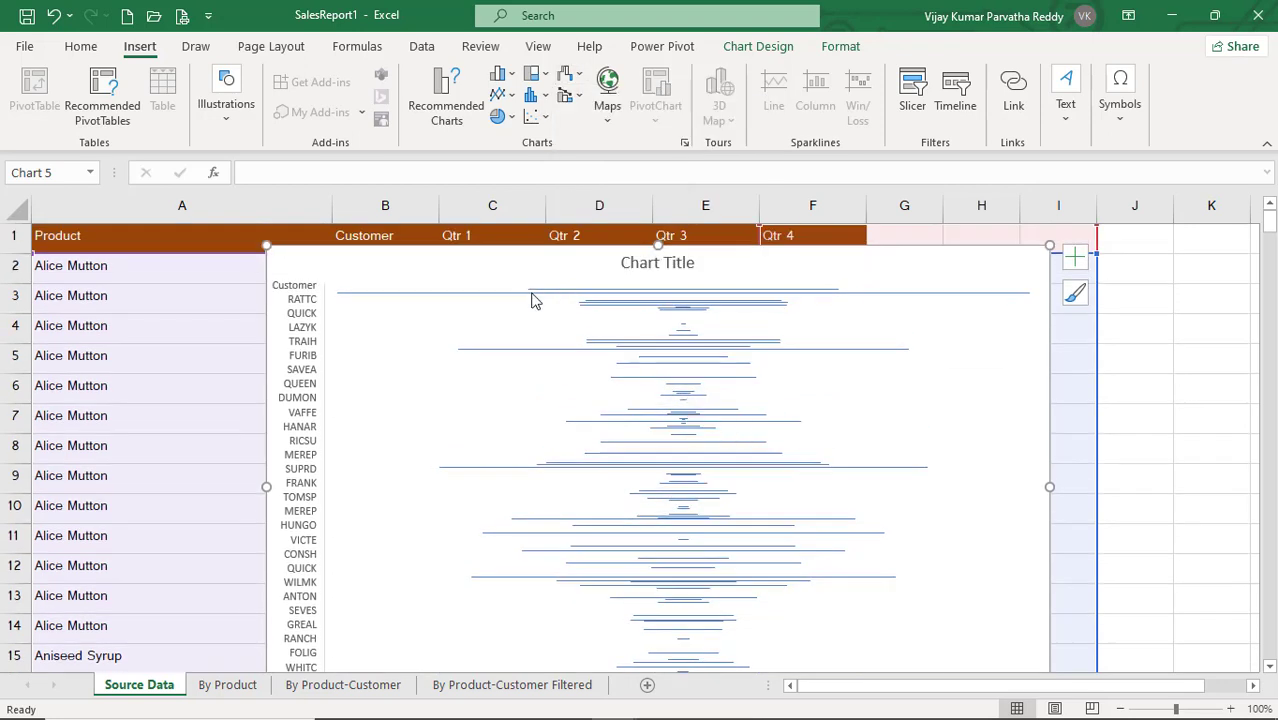
Preview the available chart styles on the funnel chart and keep Style 1.
{"action": "mouse_move", "coordinate": [535, 297]}
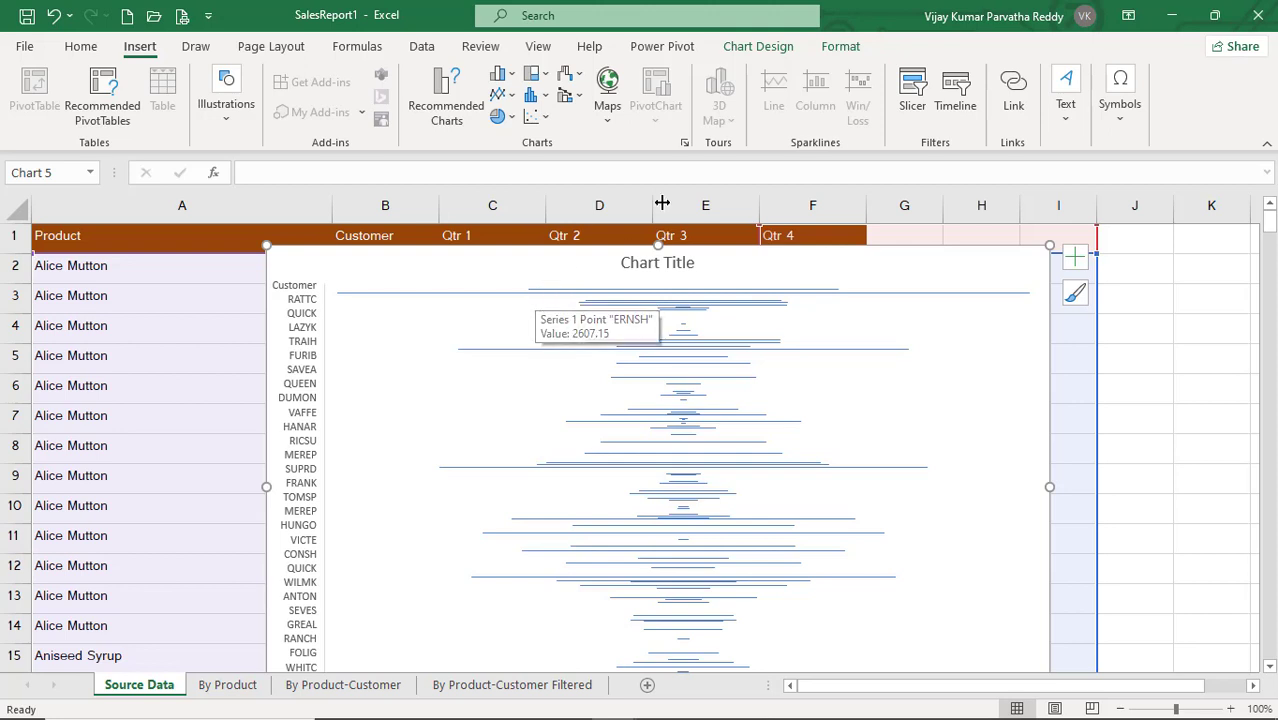
{"action": "left_click", "coordinate": [840, 47]}
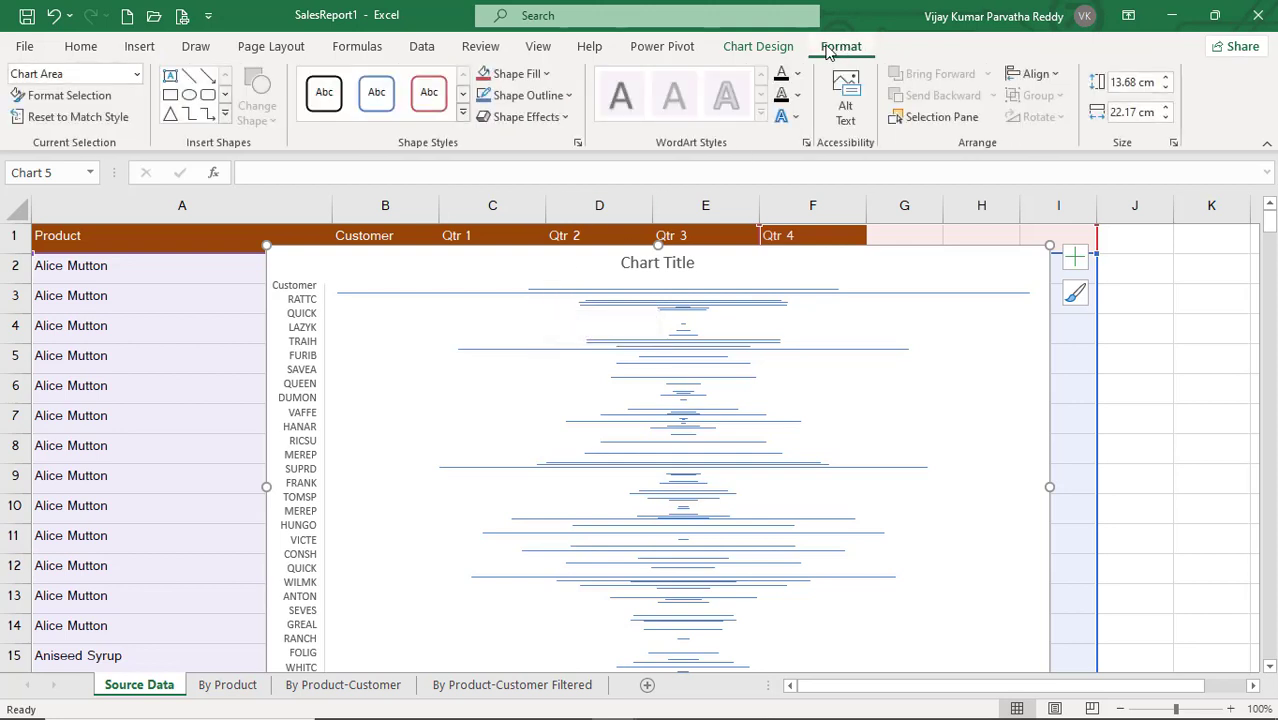
{"action": "left_click", "coordinate": [762, 47]}
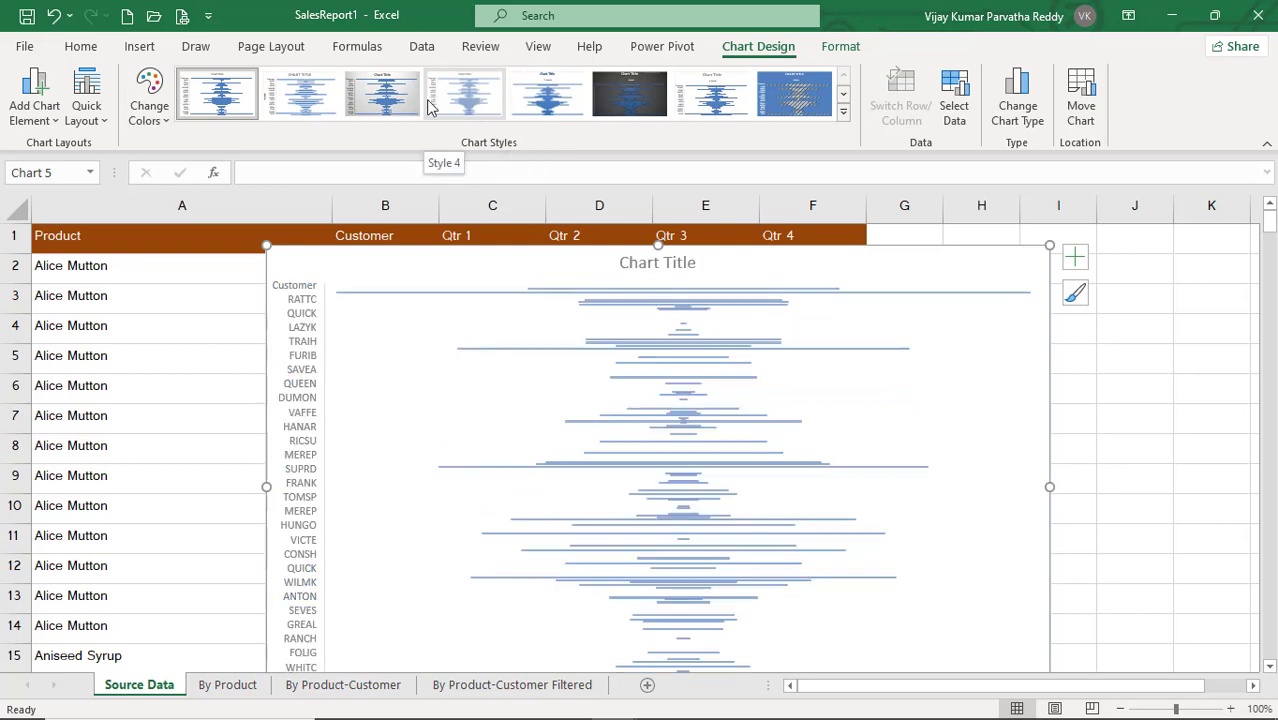
{"action": "left_click", "coordinate": [228, 96]}
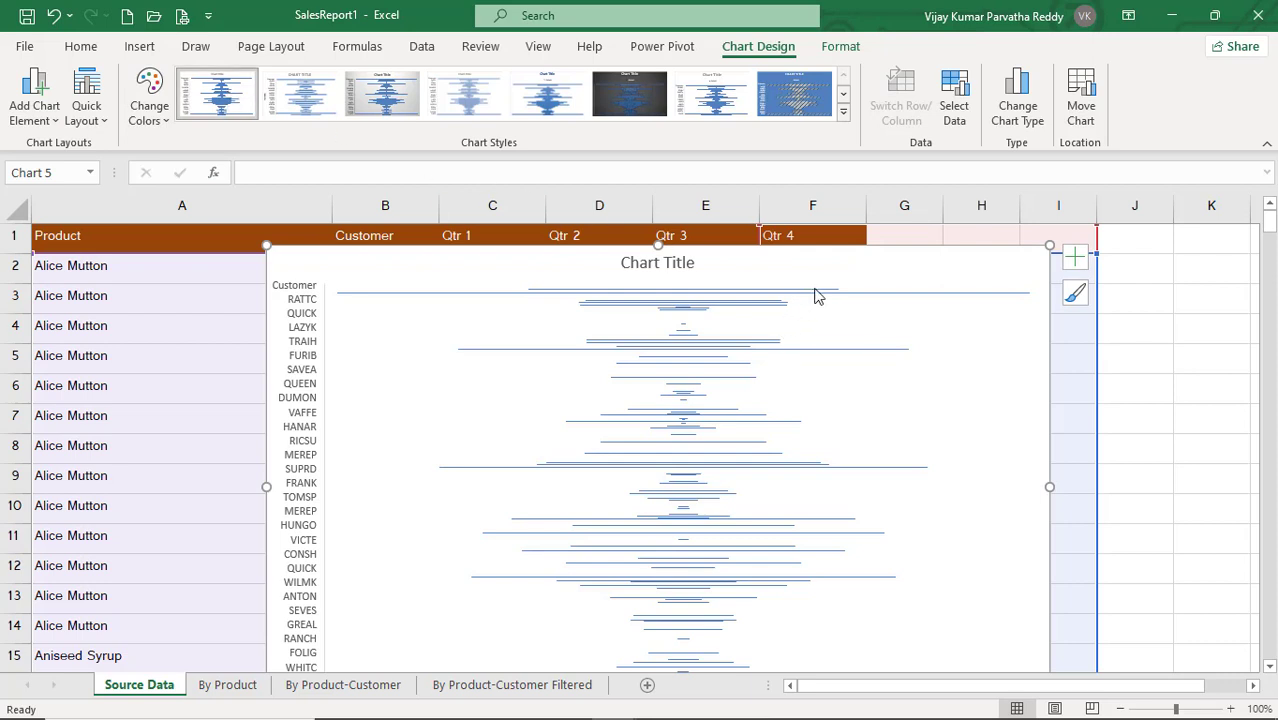
Examine the funnel chart's customer bars from the title down to the last category, comparing wide and narrow bars.
{"action": "mouse_move", "coordinate": [815, 295]}
{"action": "scroll", "coordinate": [810, 380], "scroll_direction": "down", "scroll_amount": 5}
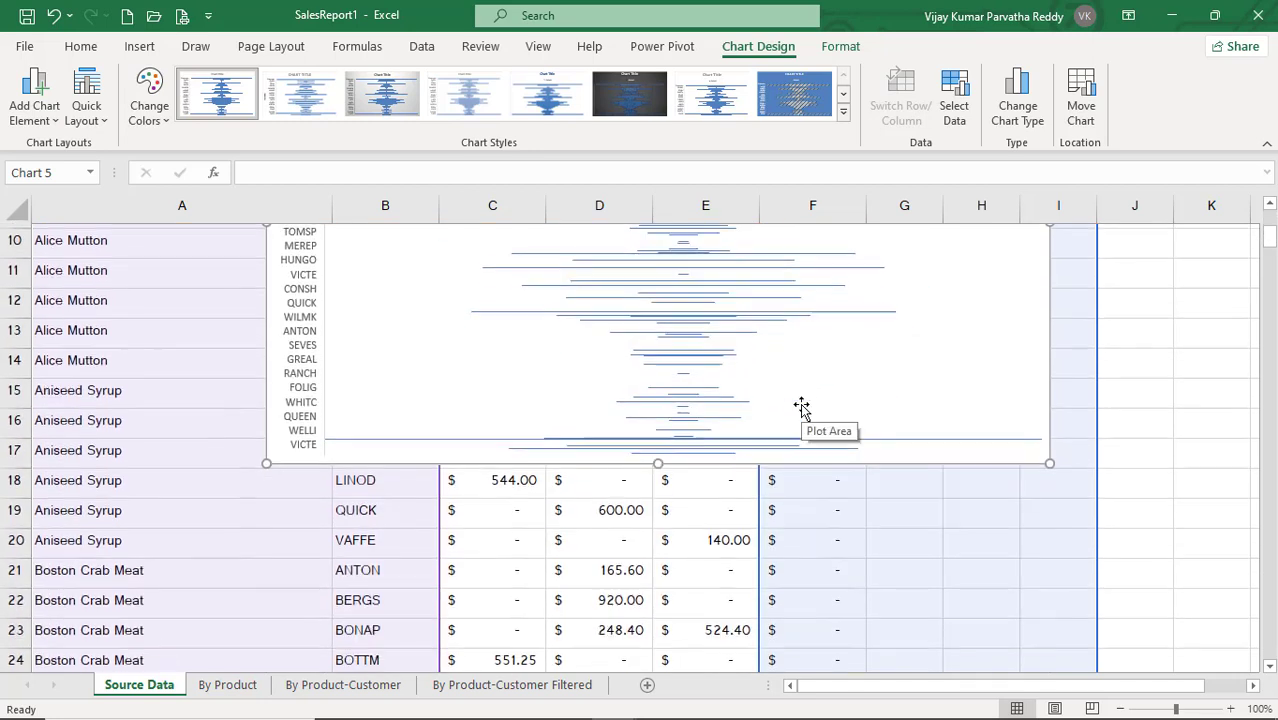
{"action": "scroll", "coordinate": [801, 405], "scroll_direction": "up", "scroll_amount": 3}
{"action": "scroll", "coordinate": [801, 405], "scroll_direction": "up", "scroll_amount": 1}
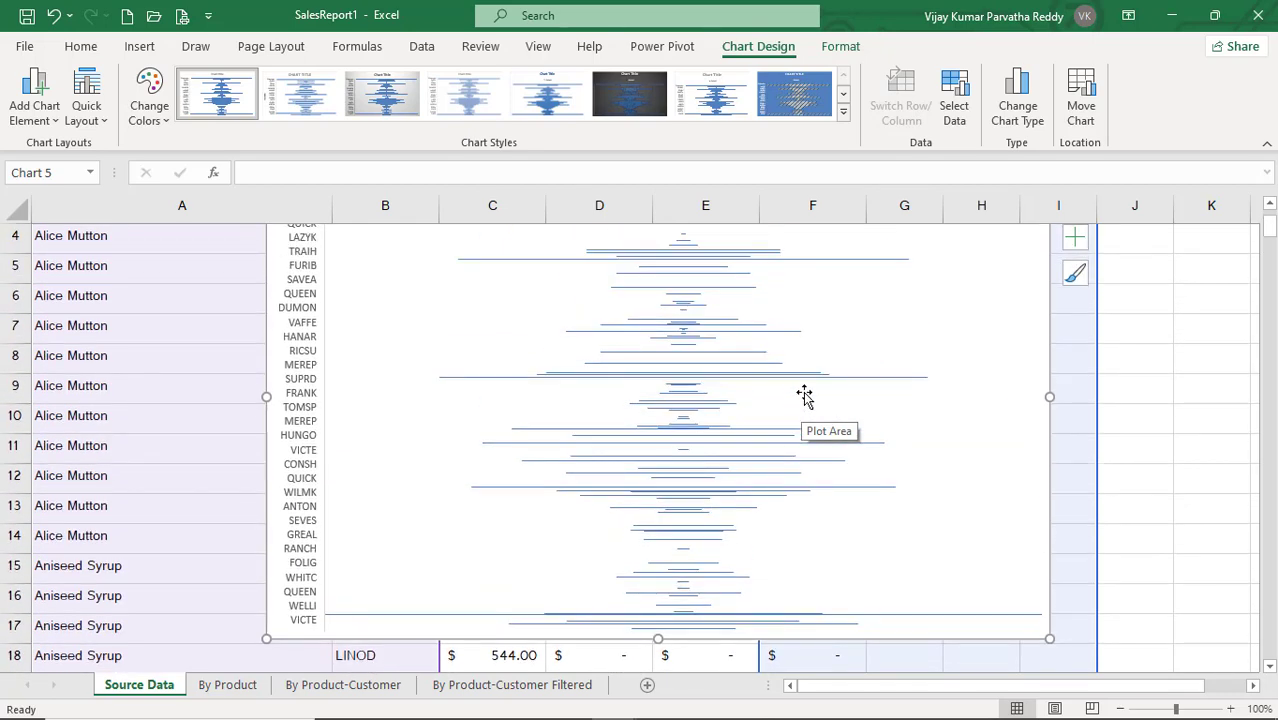
{"action": "scroll", "coordinate": [803, 400], "scroll_direction": "up", "scroll_amount": 1}
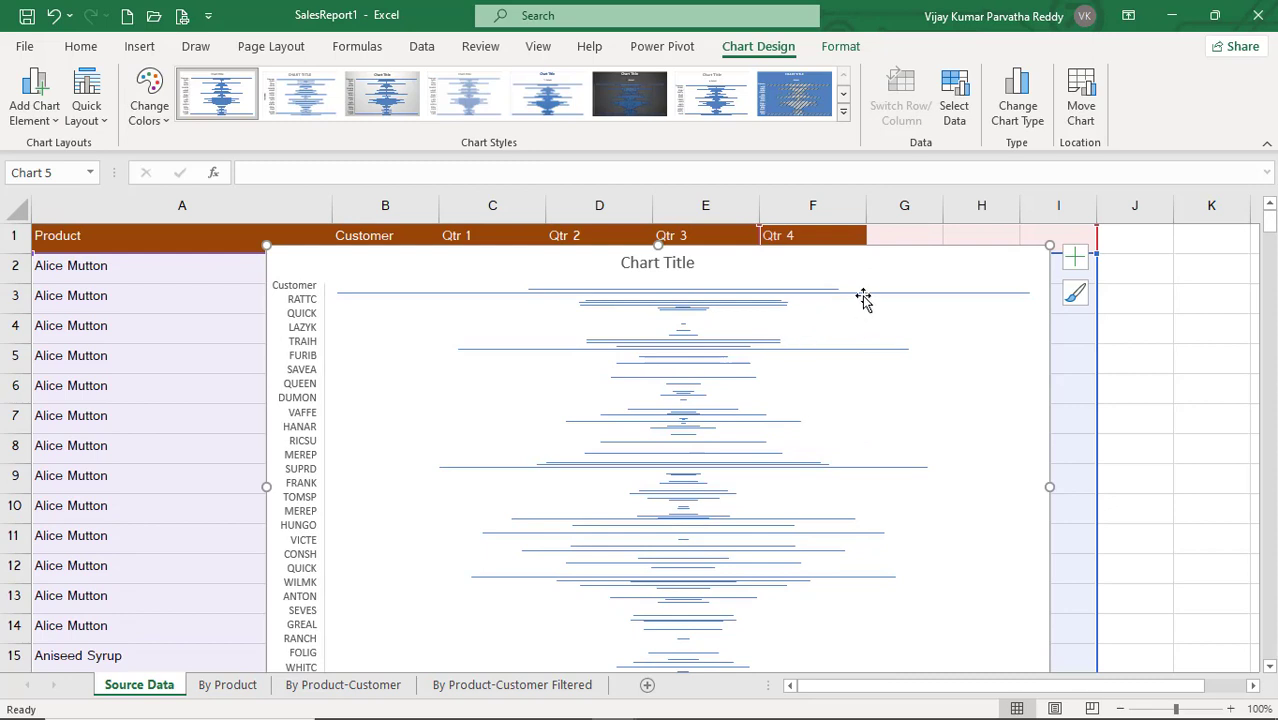
{"action": "mouse_move", "coordinate": [868, 299]}
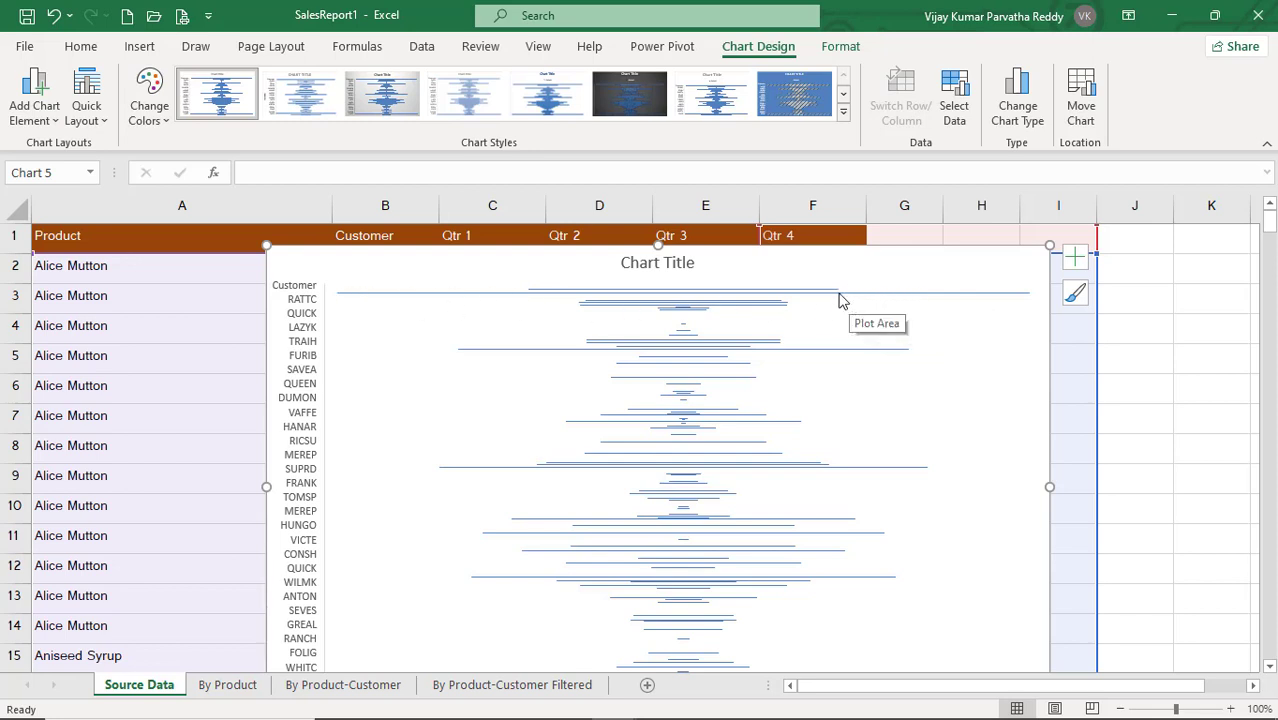
{"action": "mouse_move", "coordinate": [837, 292]}
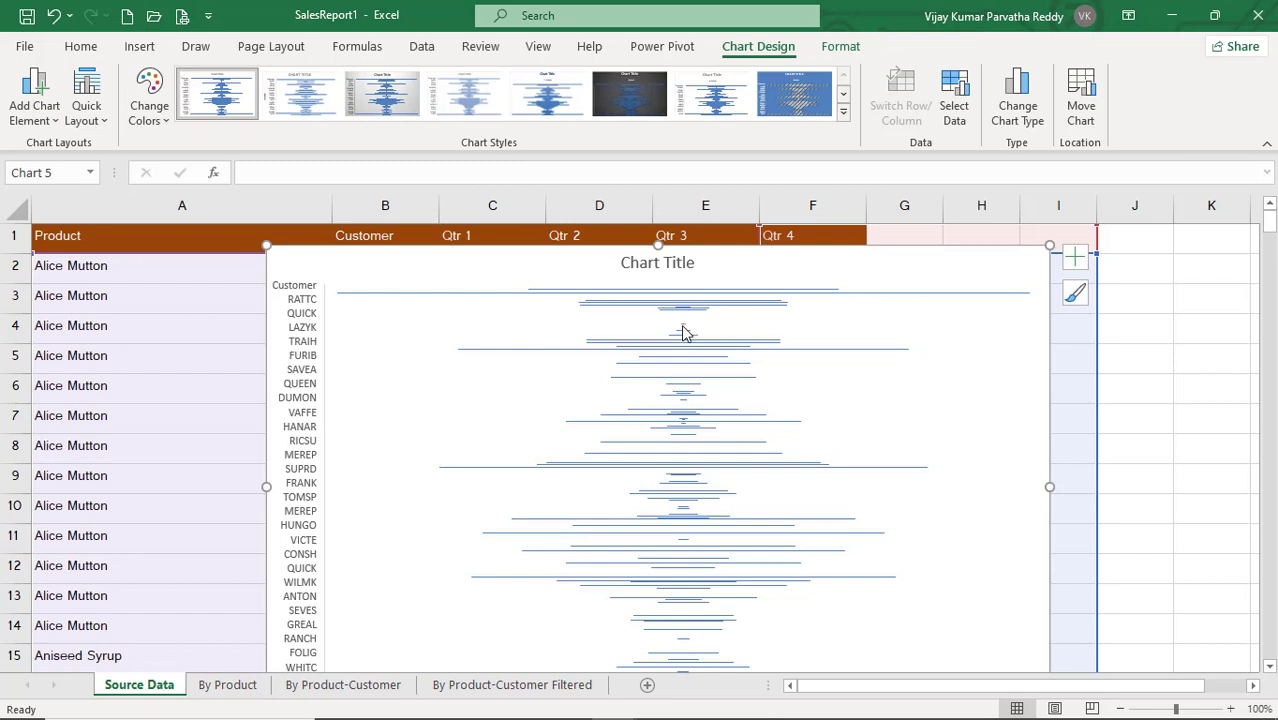
{"action": "mouse_move", "coordinate": [684, 332]}
{"action": "mouse_move", "coordinate": [580, 357]}
{"action": "scroll", "coordinate": [699, 472], "scroll_direction": "down", "scroll_amount": 2}
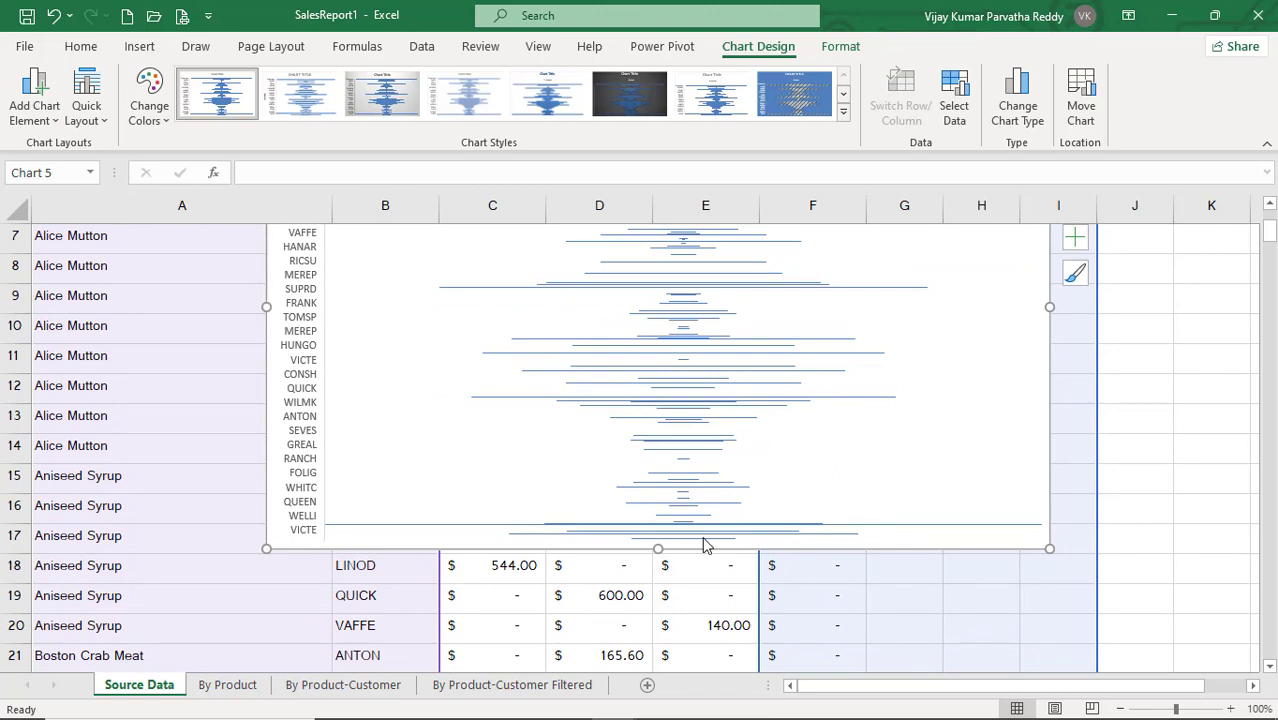
{"action": "mouse_move", "coordinate": [704, 546]}
Try chart Style 8 on the funnel chart, and switch it to Style 7.
{"action": "left_click", "coordinate": [810, 100]}
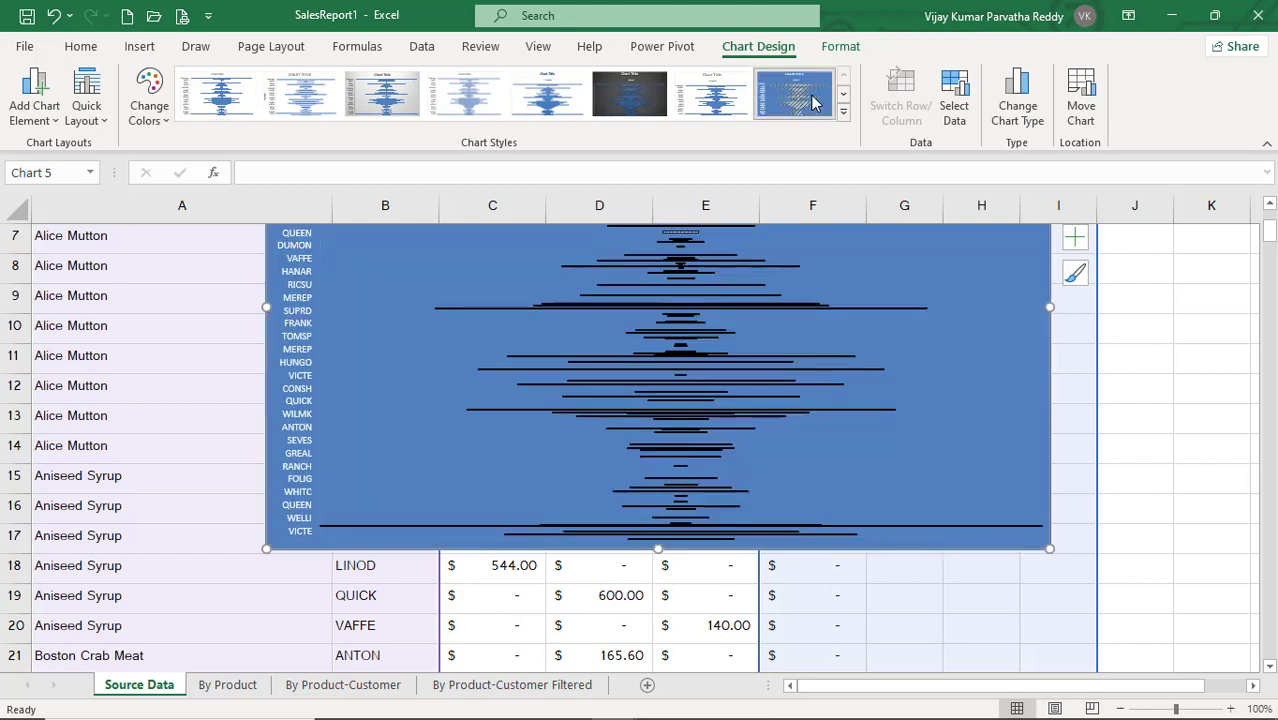
{"action": "left_click", "coordinate": [716, 98]}
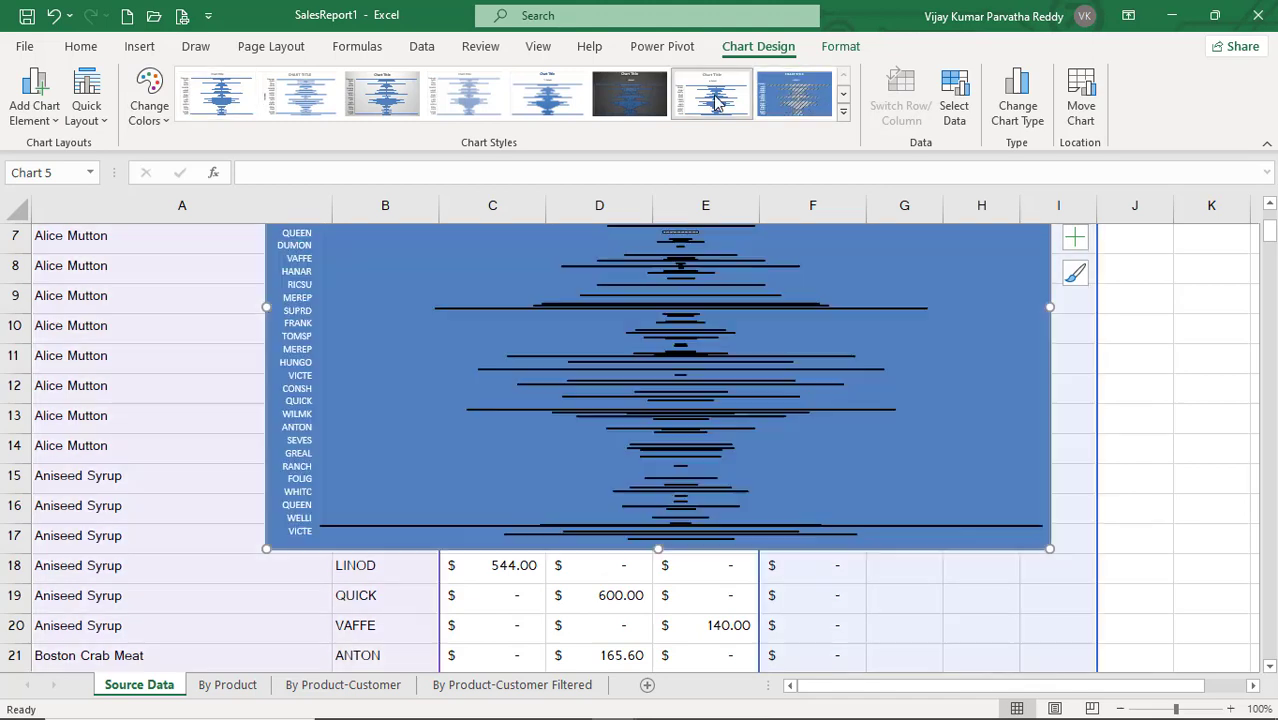
{"action": "left_click", "coordinate": [1001, 318]}
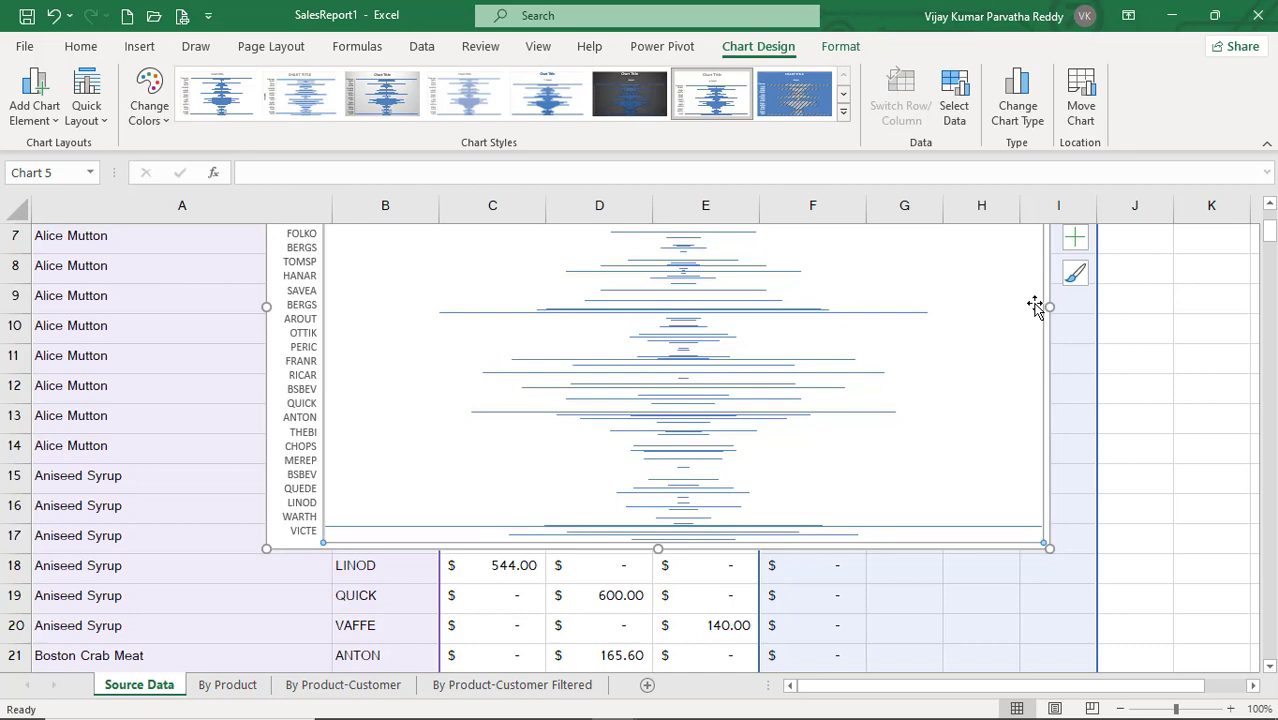
Delete the funnel chart from the Source Data sheet.
{"action": "left_click", "coordinate": [1146, 320]}
{"action": "scroll", "coordinate": [1146, 320], "scroll_direction": "up", "scroll_amount": 2}
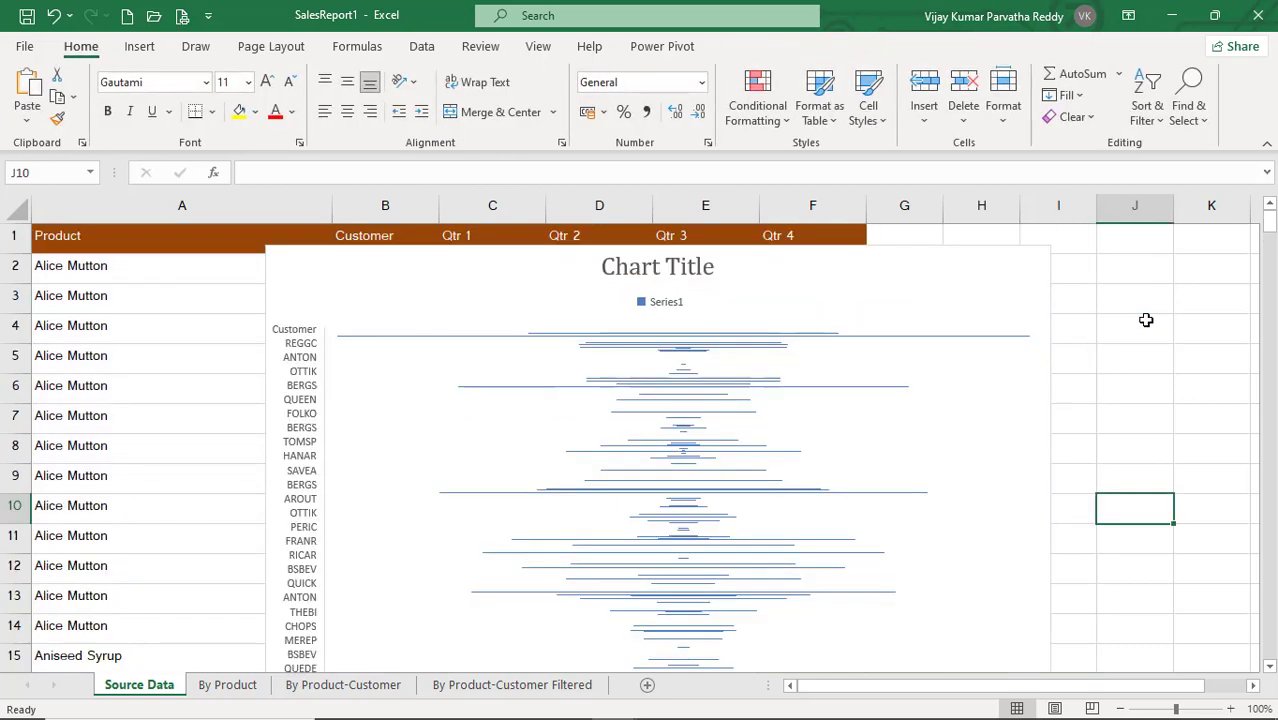
{"action": "left_click", "coordinate": [1041, 288]}
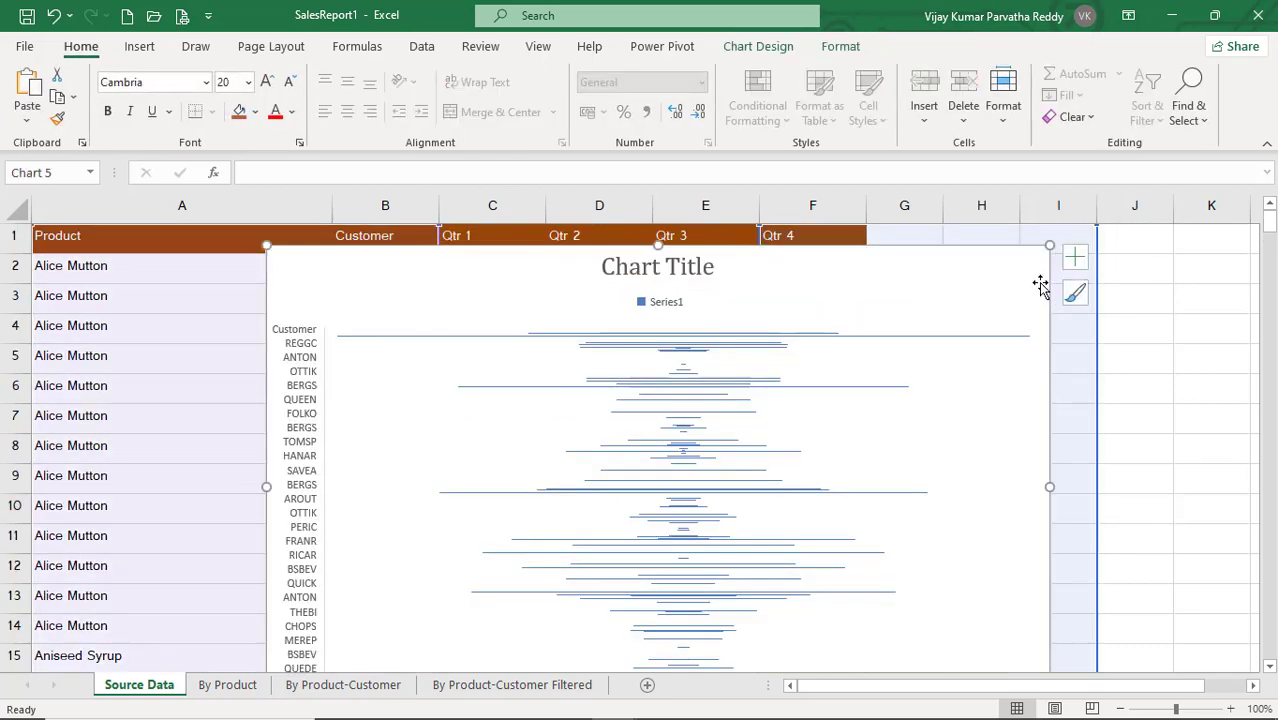
{"action": "key", "text": "Delete"}
Review the available waterfall, funnel, stock, surface and radar chart types.
{"action": "left_click", "coordinate": [996, 300]}
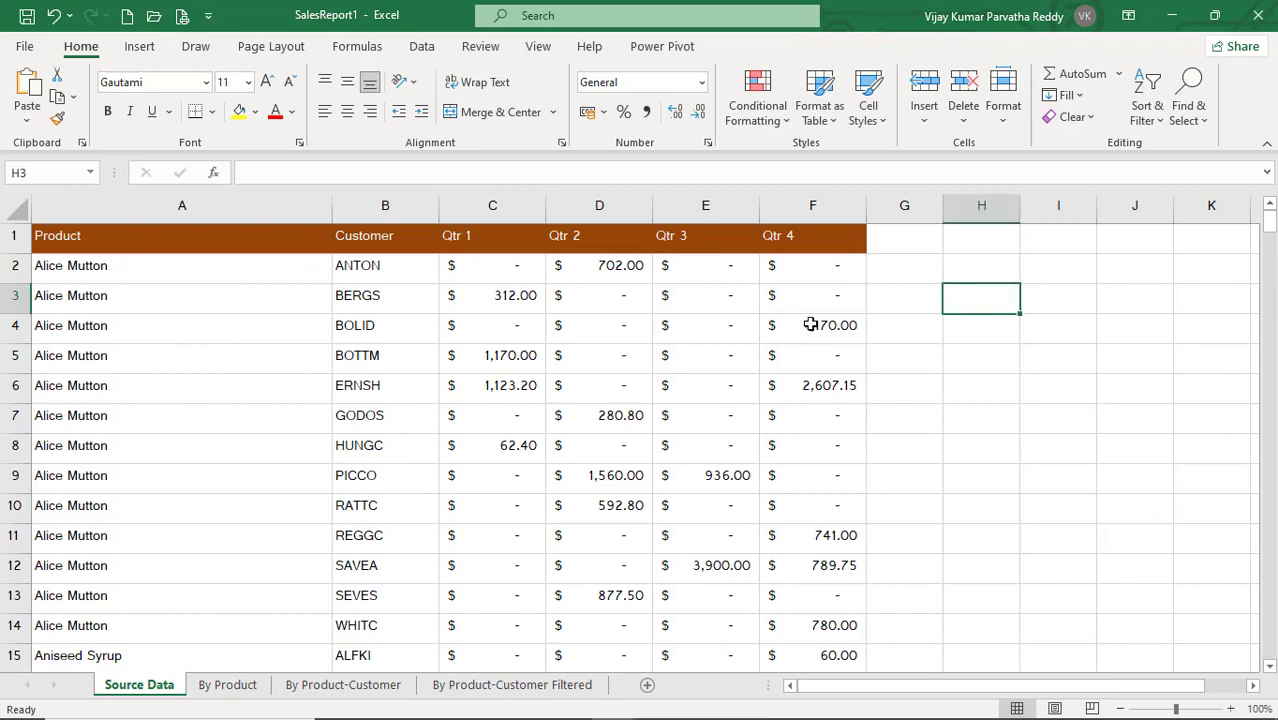
{"action": "left_click", "coordinate": [140, 47]}
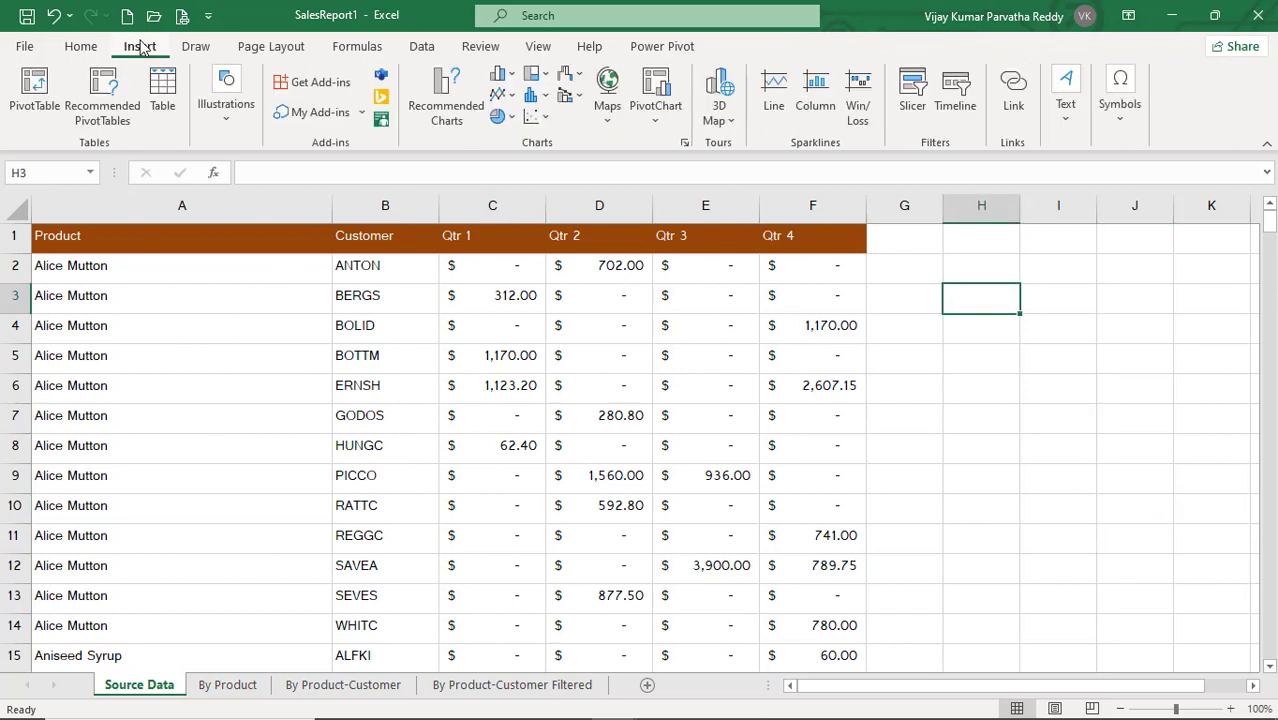
{"action": "left_click", "coordinate": [578, 76]}
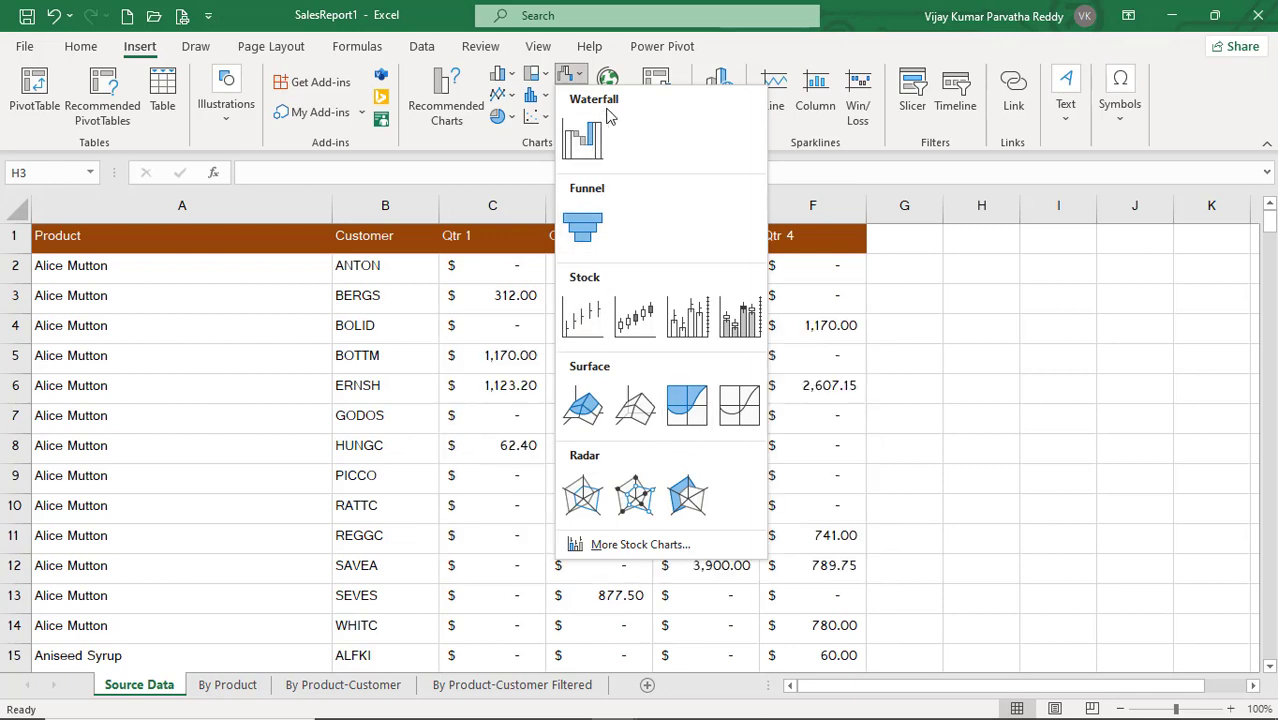
{"action": "left_click", "coordinate": [720, 50]}
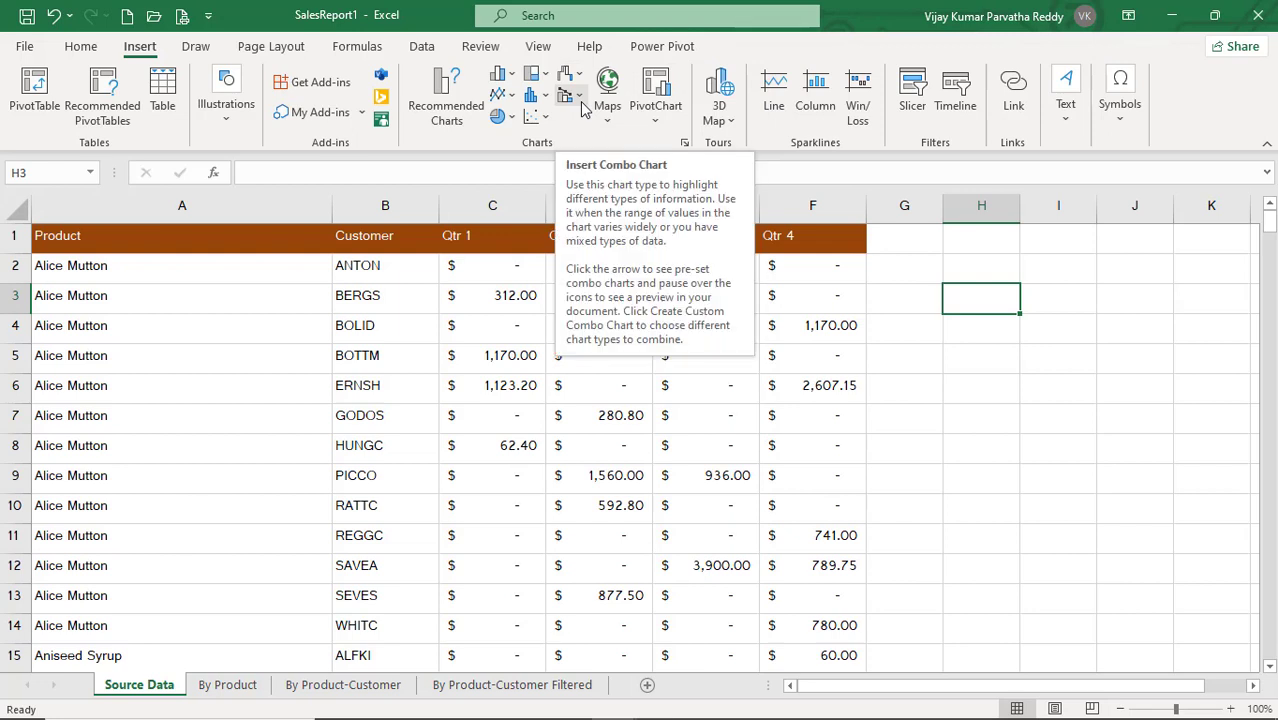
{"action": "left_click", "coordinate": [947, 382]}
{"action": "left_click", "coordinate": [925, 338]}
{"action": "left_click", "coordinate": [970, 350]}
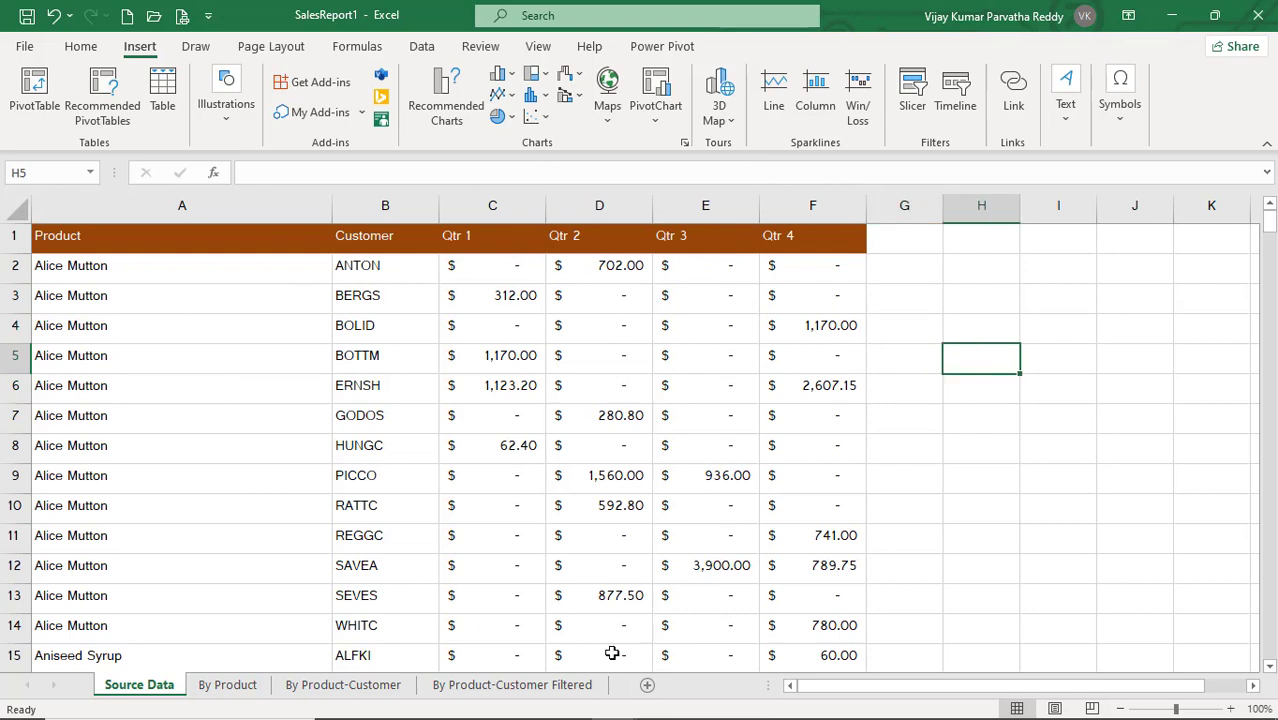
{"action": "left_click", "coordinate": [985, 388]}
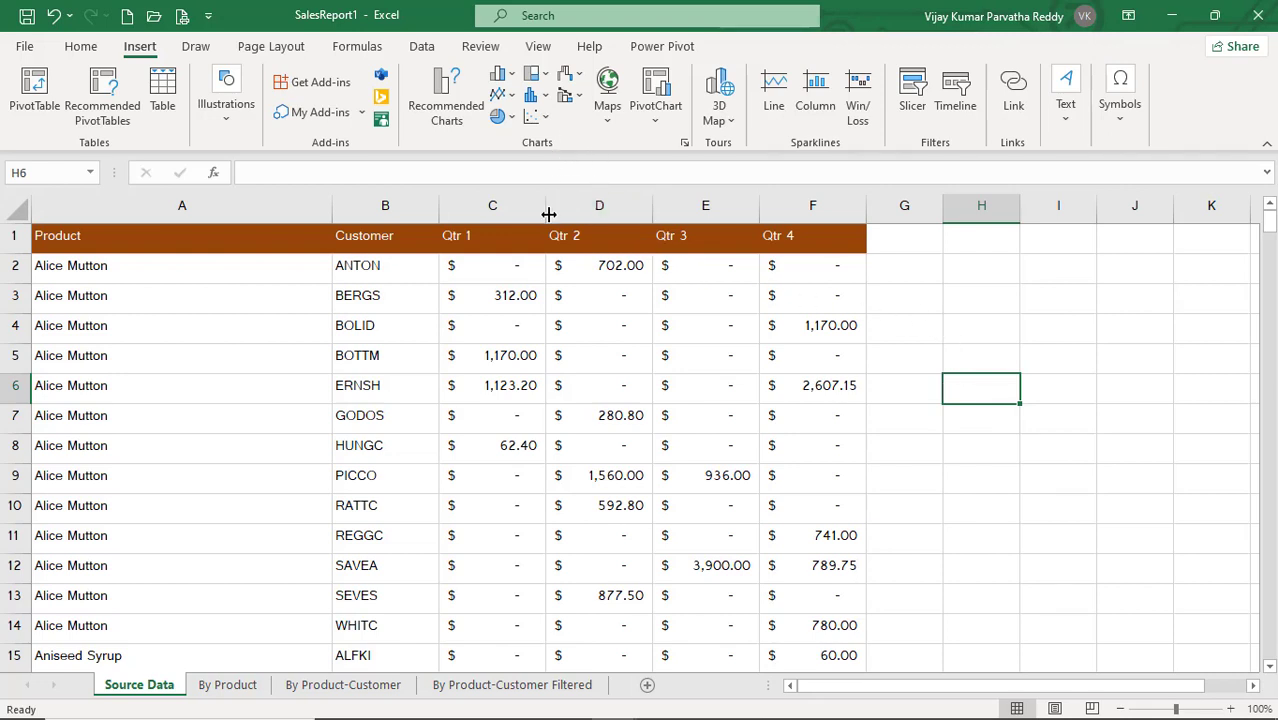
{"action": "left_click", "coordinate": [947, 428]}
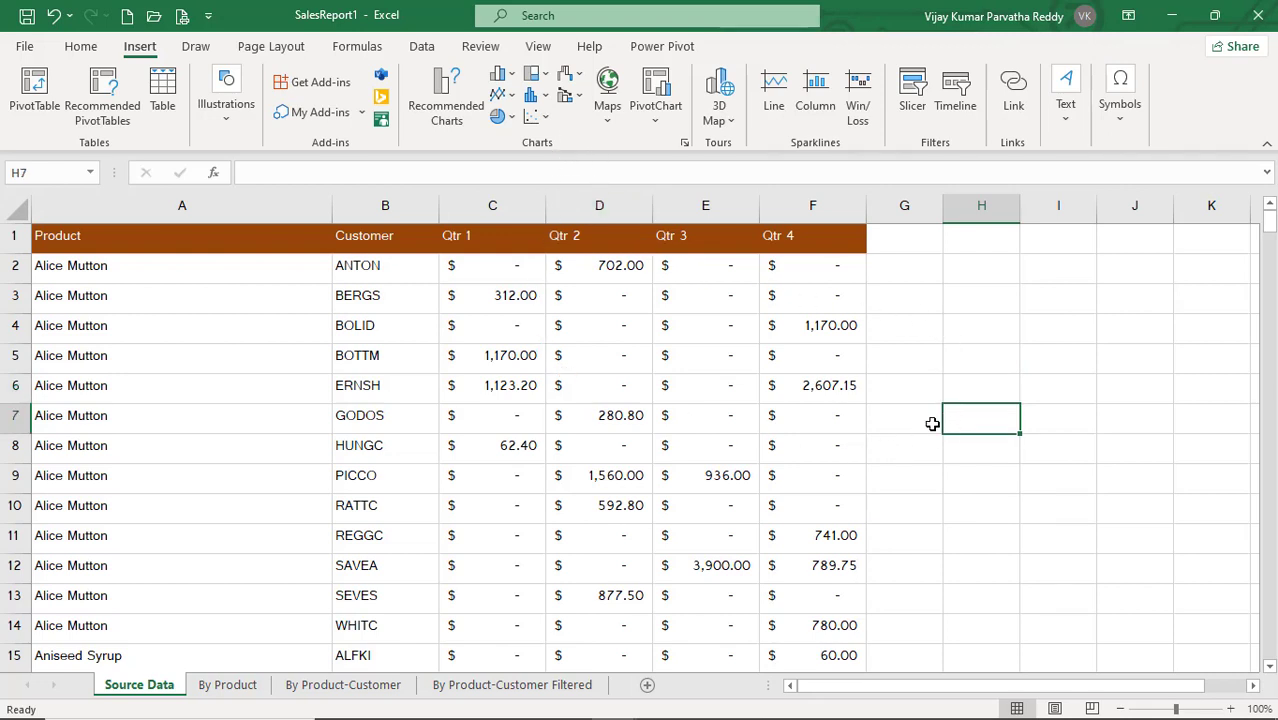
{"action": "left_click", "coordinate": [932, 423]}
{"action": "left_click", "coordinate": [953, 391]}
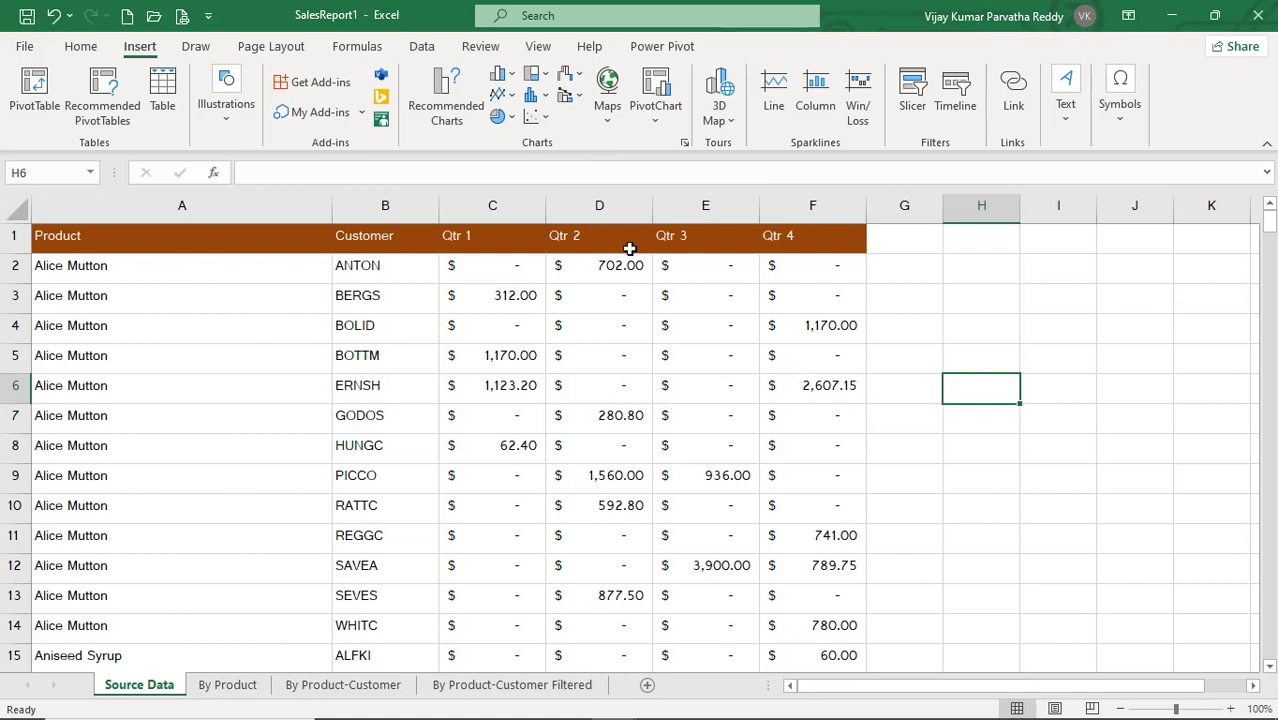
Try to insert a Clustered Column - Line combo chart with only empty cell H6 selected.
{"action": "left_click", "coordinate": [580, 97]}
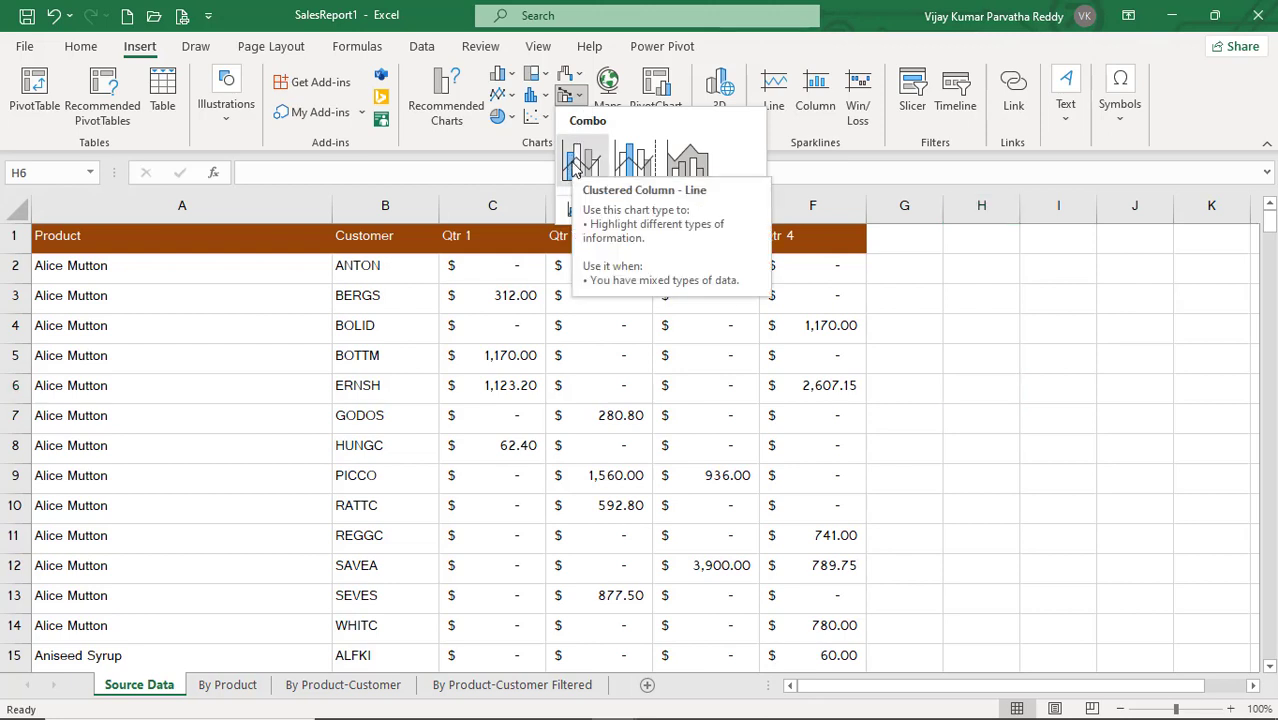
{"action": "left_click", "coordinate": [575, 170]}
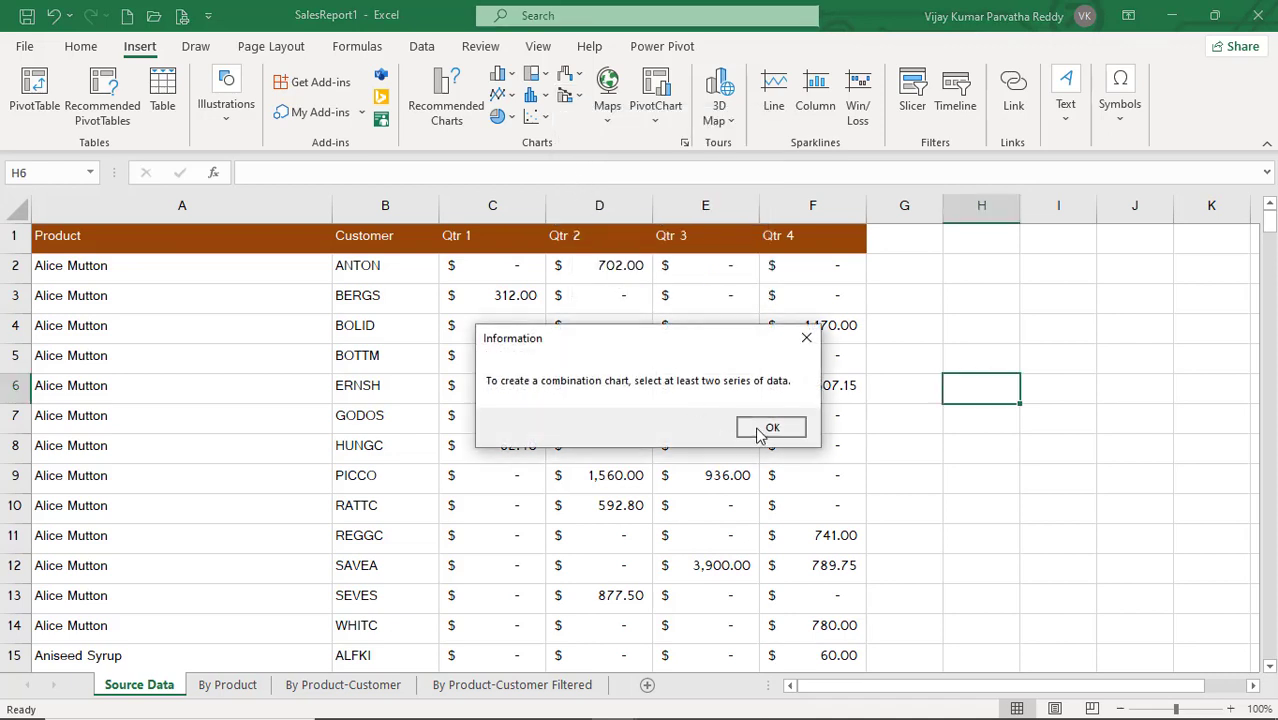
{"action": "left_click", "coordinate": [765, 428]}
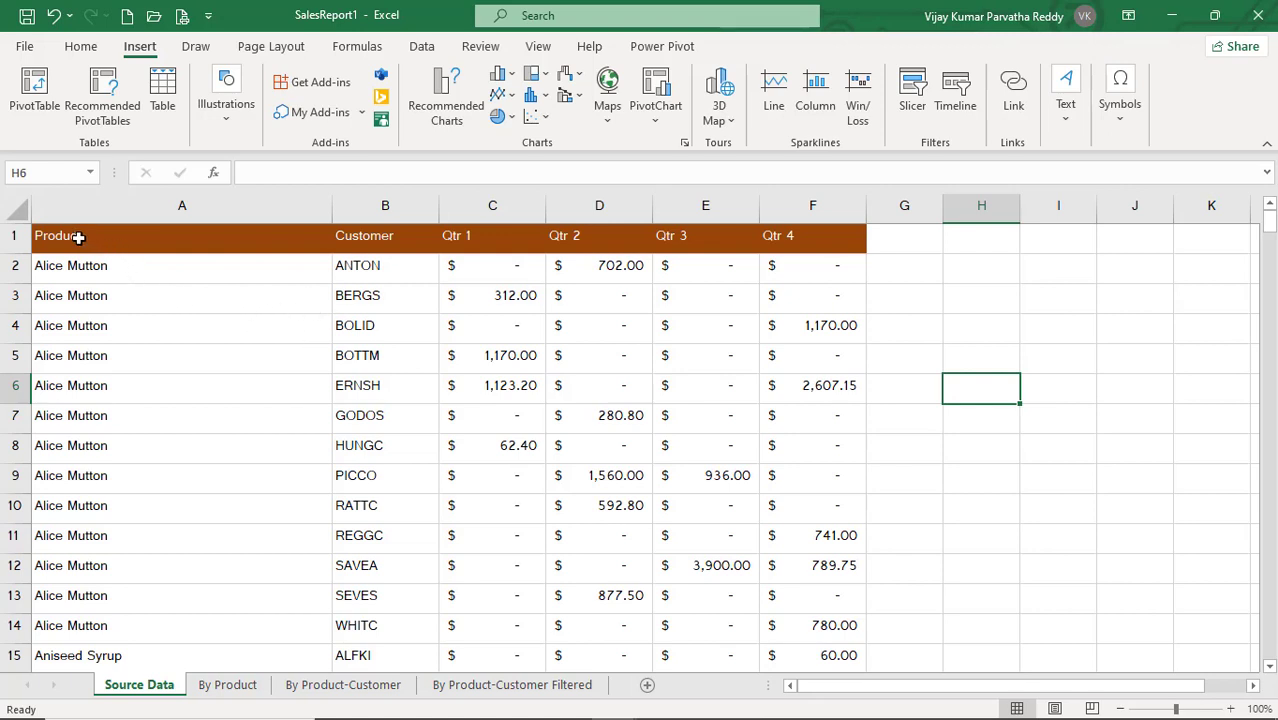
Insert a Clustered Column - Line combo chart from range A1:F19 of the Source Data sheet and enlarge it.
{"action": "left_click_drag", "start_coordinate": [77, 240], "coordinate": [787, 556]}
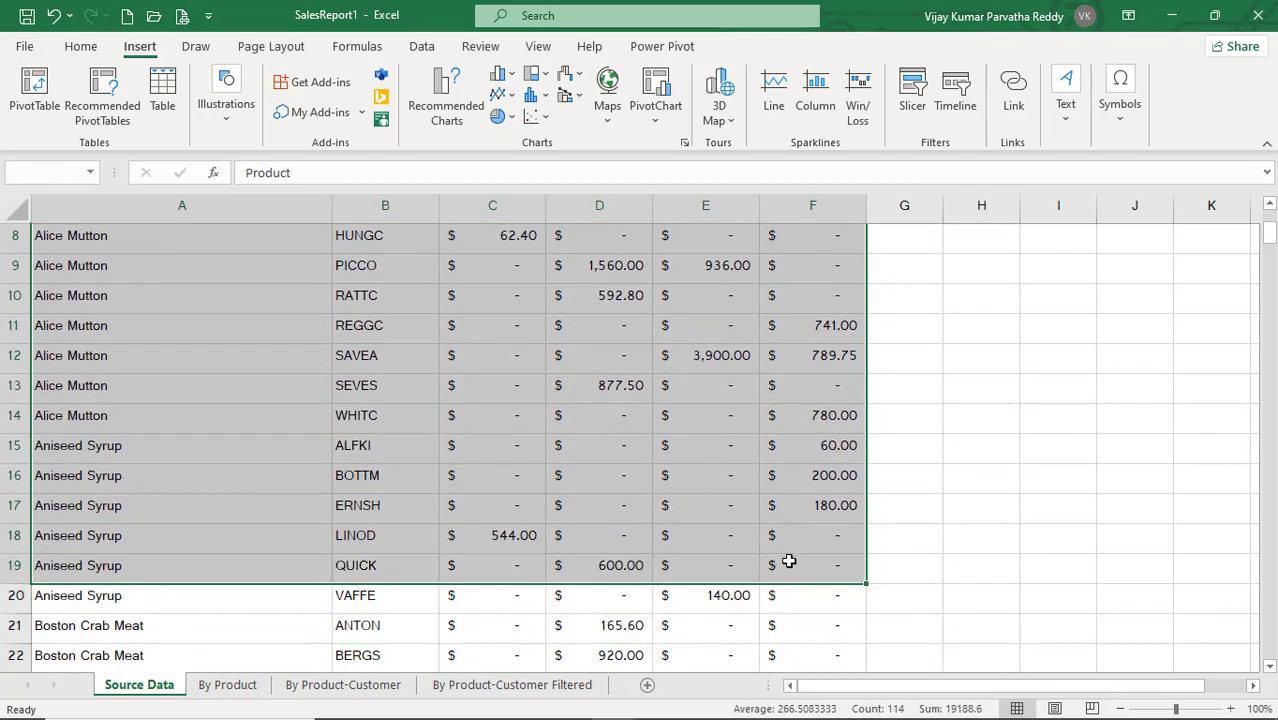
{"action": "left_click", "coordinate": [577, 97]}
{"action": "left_click", "coordinate": [585, 157]}
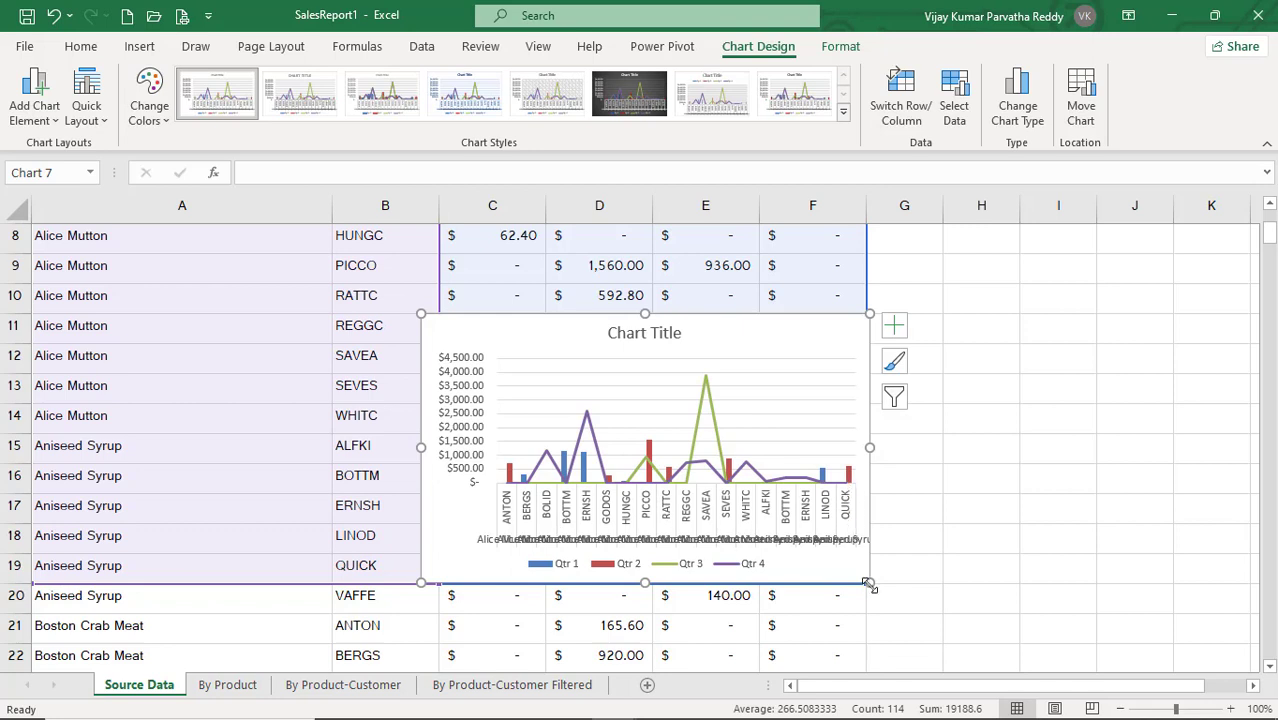
{"action": "left_click_drag", "start_coordinate": [862, 576], "coordinate": [1046, 636]}
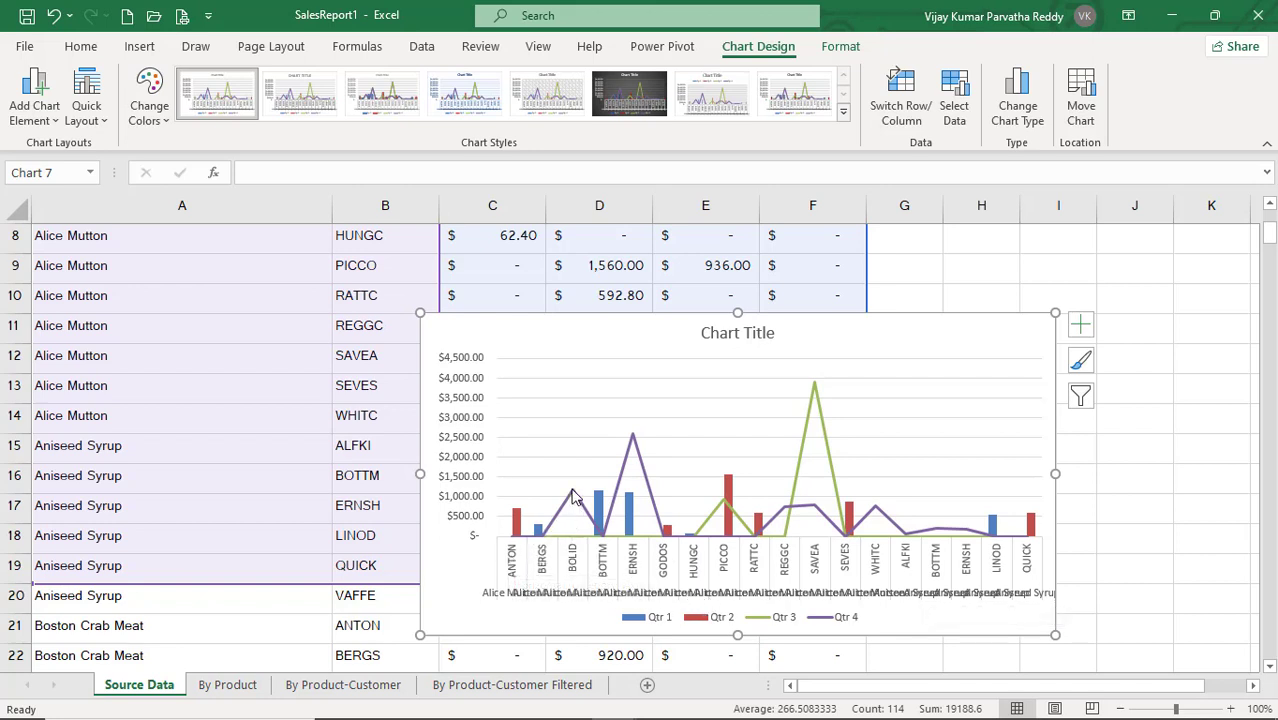
Delete the combo chart from the Source Data sheet.
{"action": "mouse_move", "coordinate": [573, 497]}
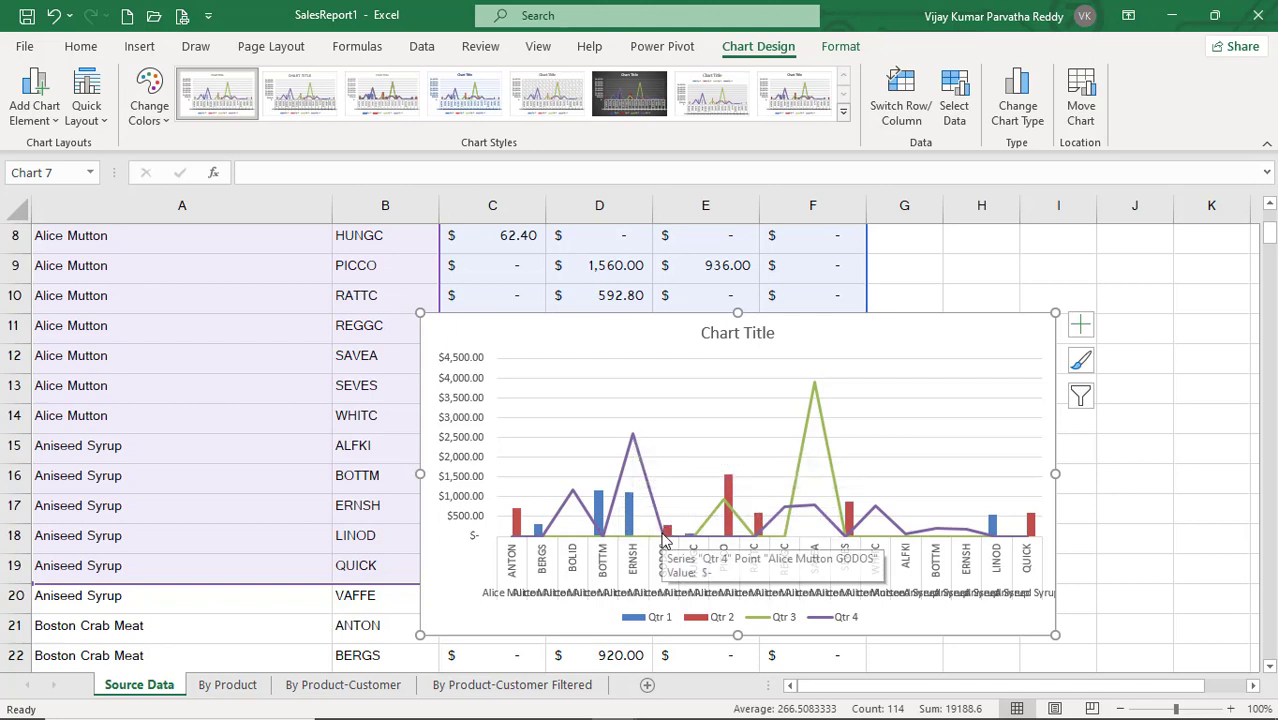
{"action": "mouse_move", "coordinate": [633, 442]}
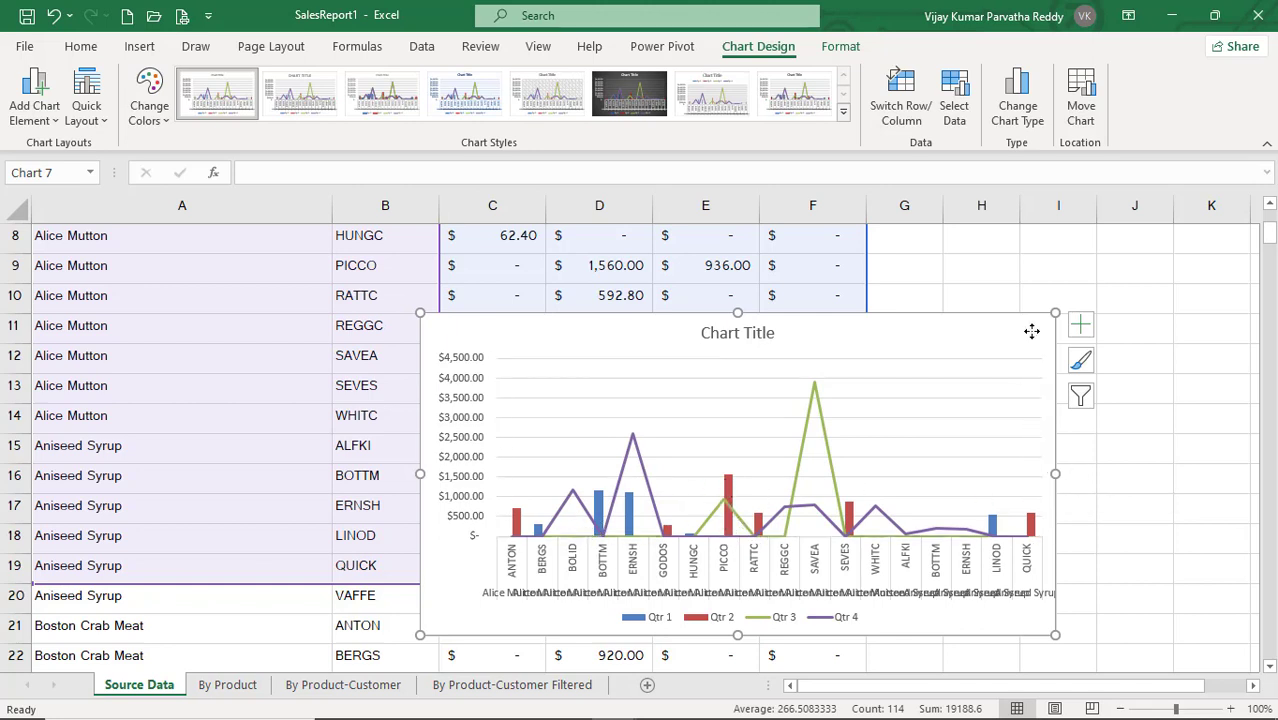
{"action": "key", "text": "Delete"}
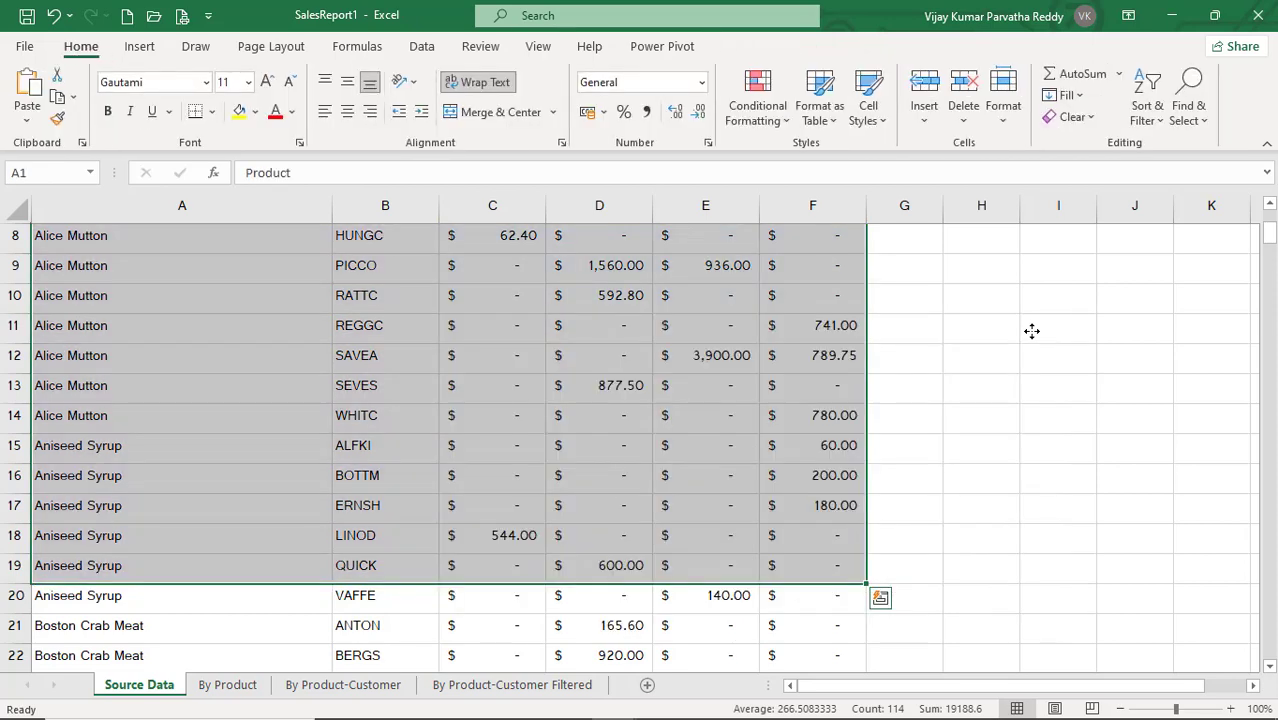
{"action": "left_click", "coordinate": [979, 380]}
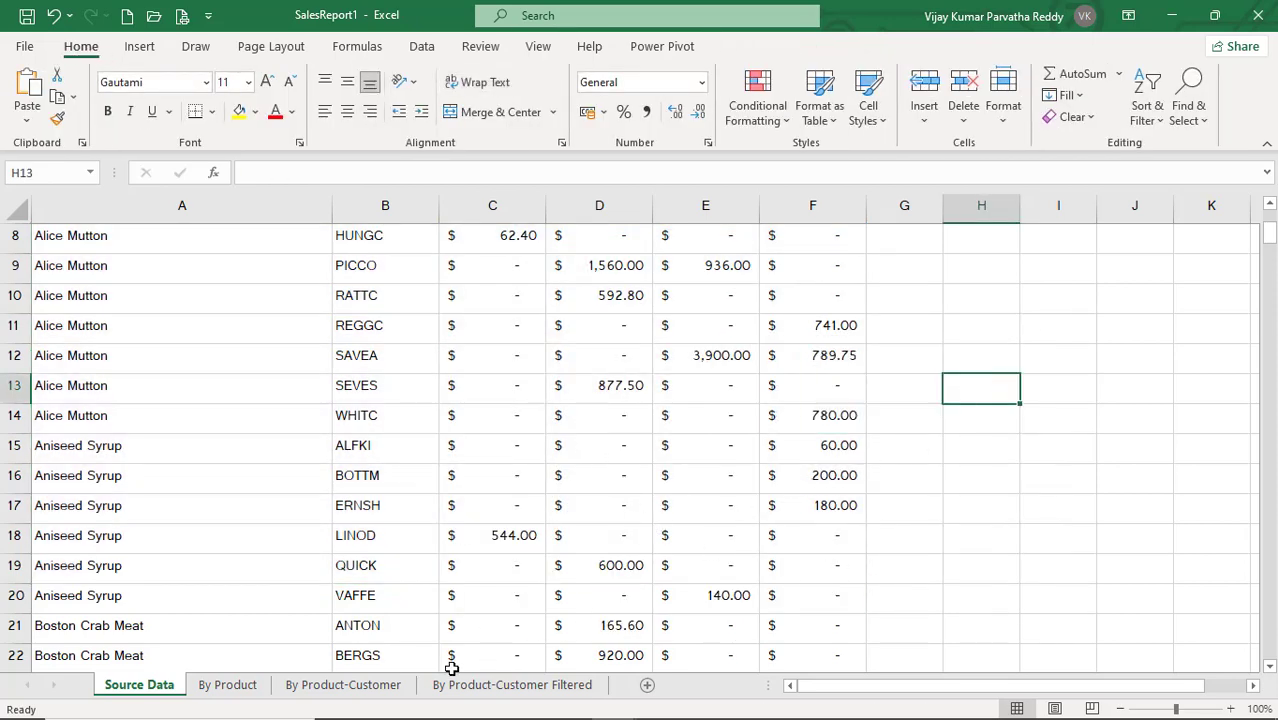
Switch to the Financial Sample workbook and look through the records in its Sheet1 table.
{"action": "key", "text": "alt+Tab"}
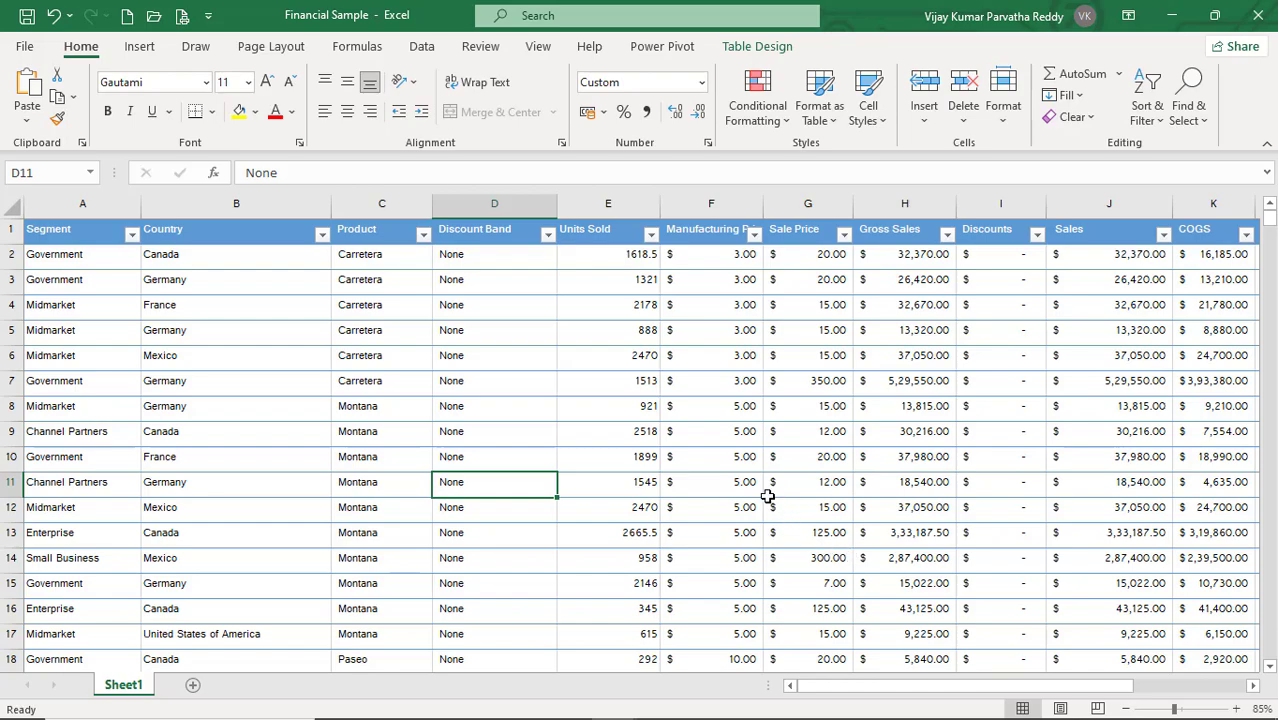
{"action": "scroll", "coordinate": [767, 495], "scroll_direction": "down", "scroll_amount": 4}
{"action": "scroll", "coordinate": [767, 495], "scroll_direction": "up", "scroll_amount": 4}
{"action": "scroll", "coordinate": [767, 495], "scroll_direction": "down", "scroll_amount": 6}
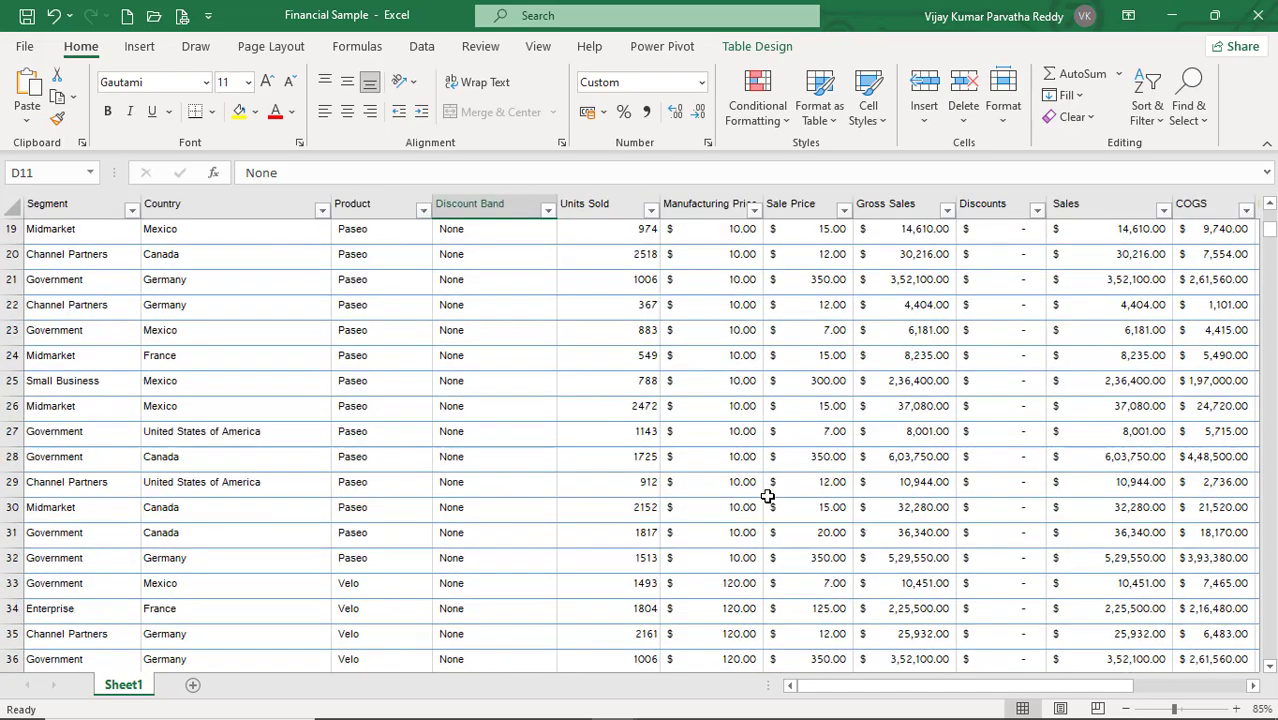
{"action": "scroll", "coordinate": [767, 495], "scroll_direction": "down", "scroll_amount": 3}
{"action": "scroll", "coordinate": [767, 495], "scroll_direction": "up", "scroll_amount": 9}
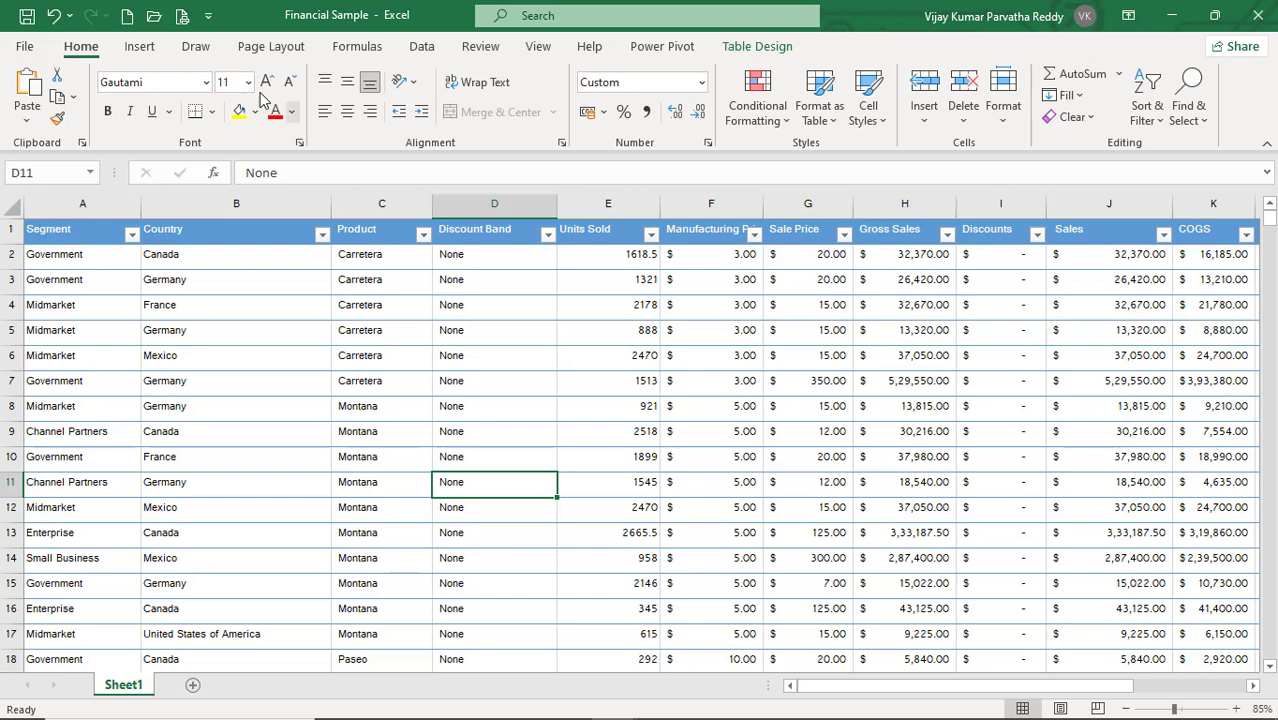
Try to insert a Clustered Column - Line combo chart with only cell D11 of the financial table selected.
{"action": "left_click", "coordinate": [148, 48]}
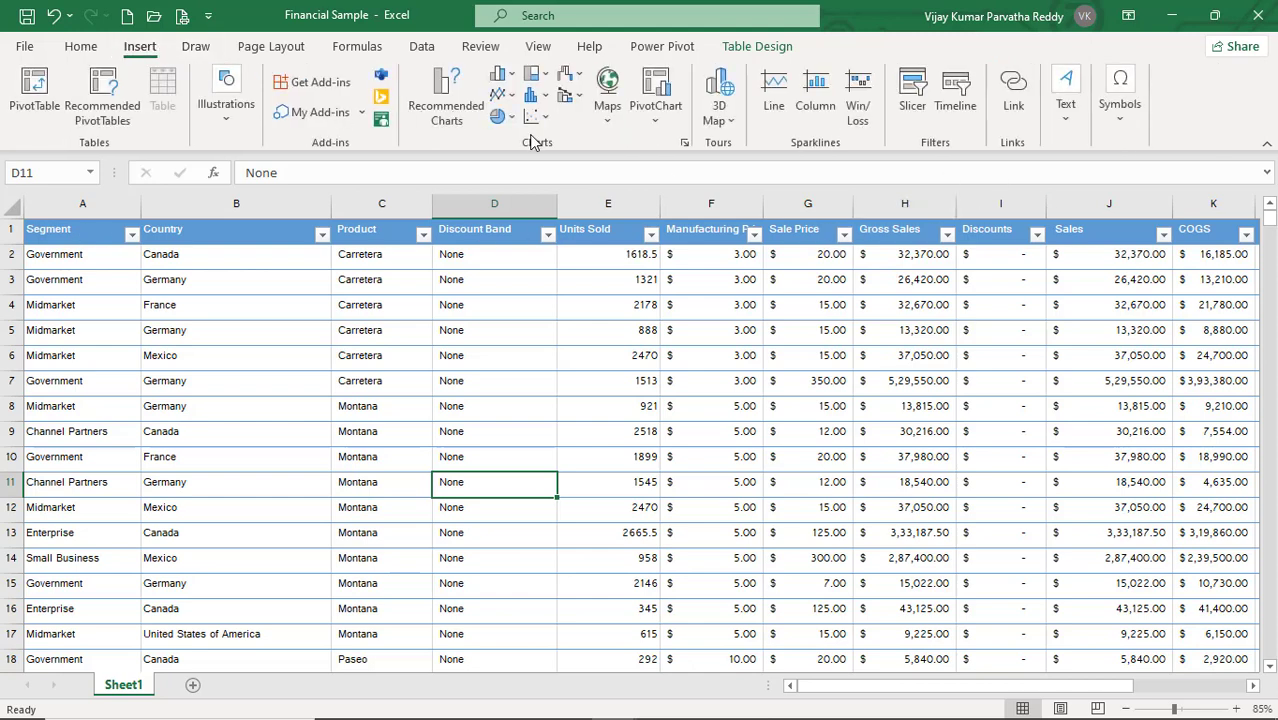
{"action": "left_click", "coordinate": [572, 96]}
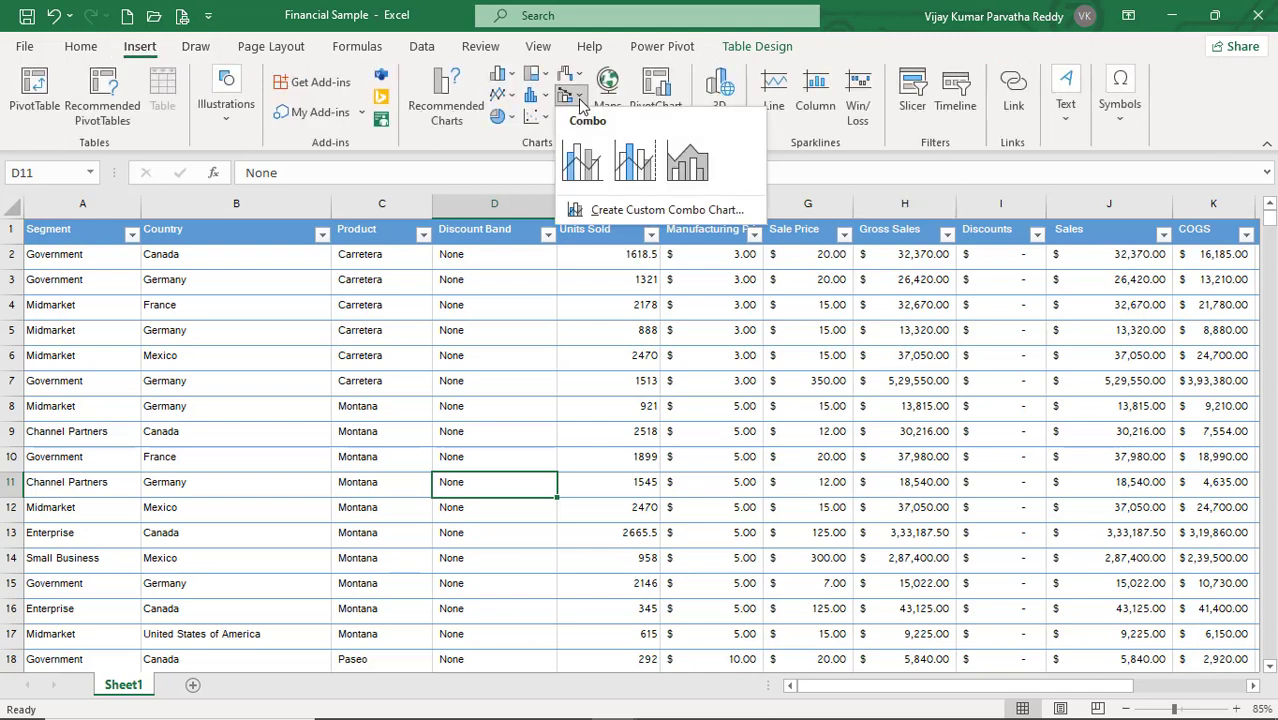
{"action": "left_click", "coordinate": [588, 168]}
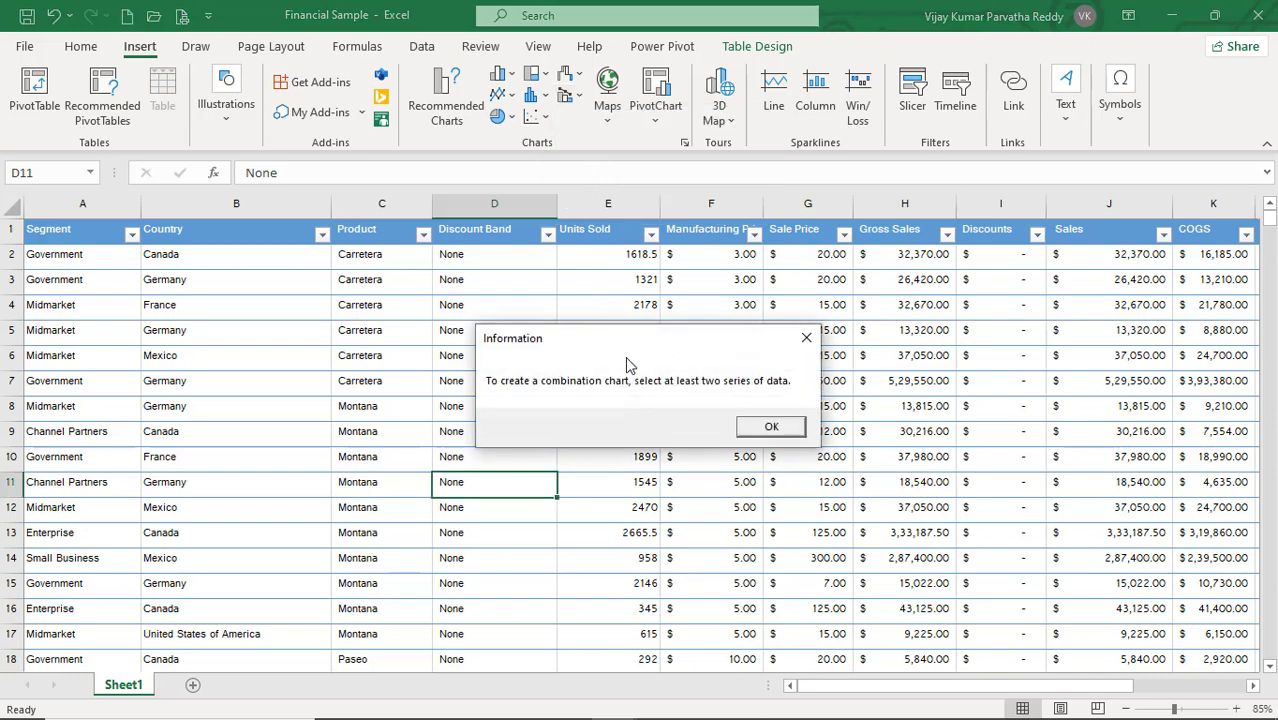
{"action": "left_click", "coordinate": [770, 427]}
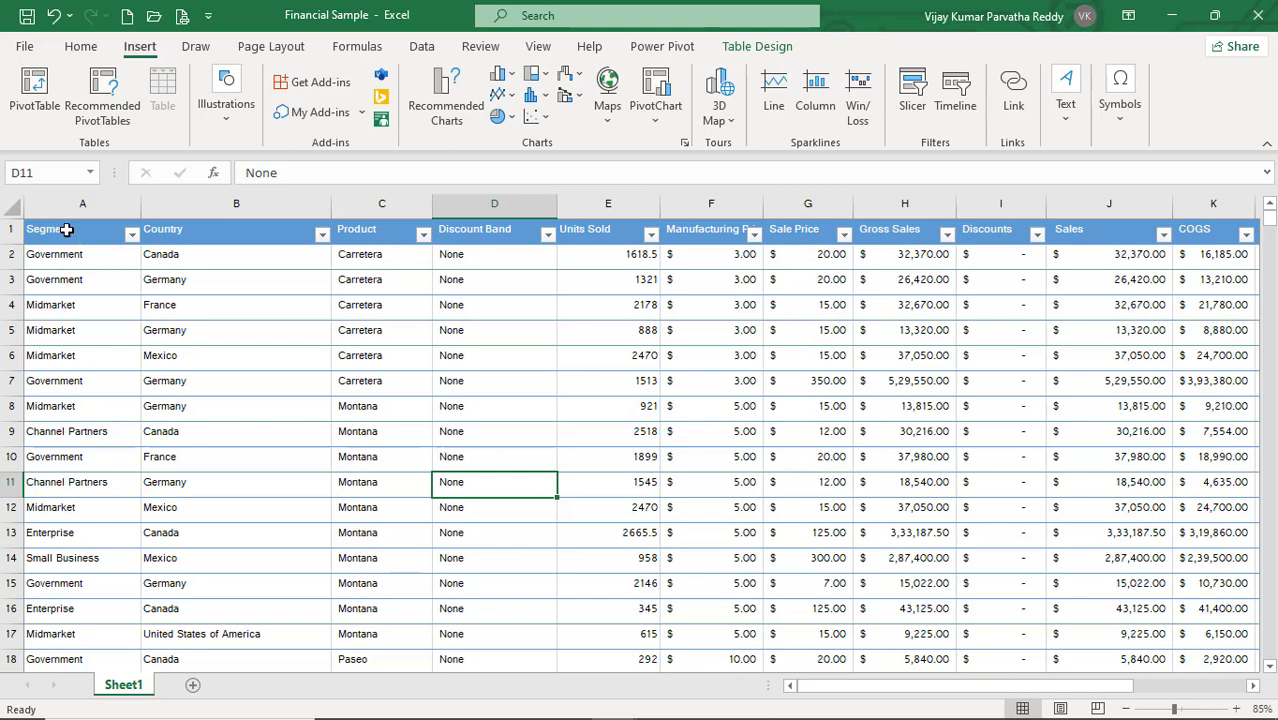
Try to insert a Clustered Column - Line combo chart from range A1:E18, Segment through Units Sold.
{"action": "left_click_drag", "start_coordinate": [66, 229], "coordinate": [619, 648]}
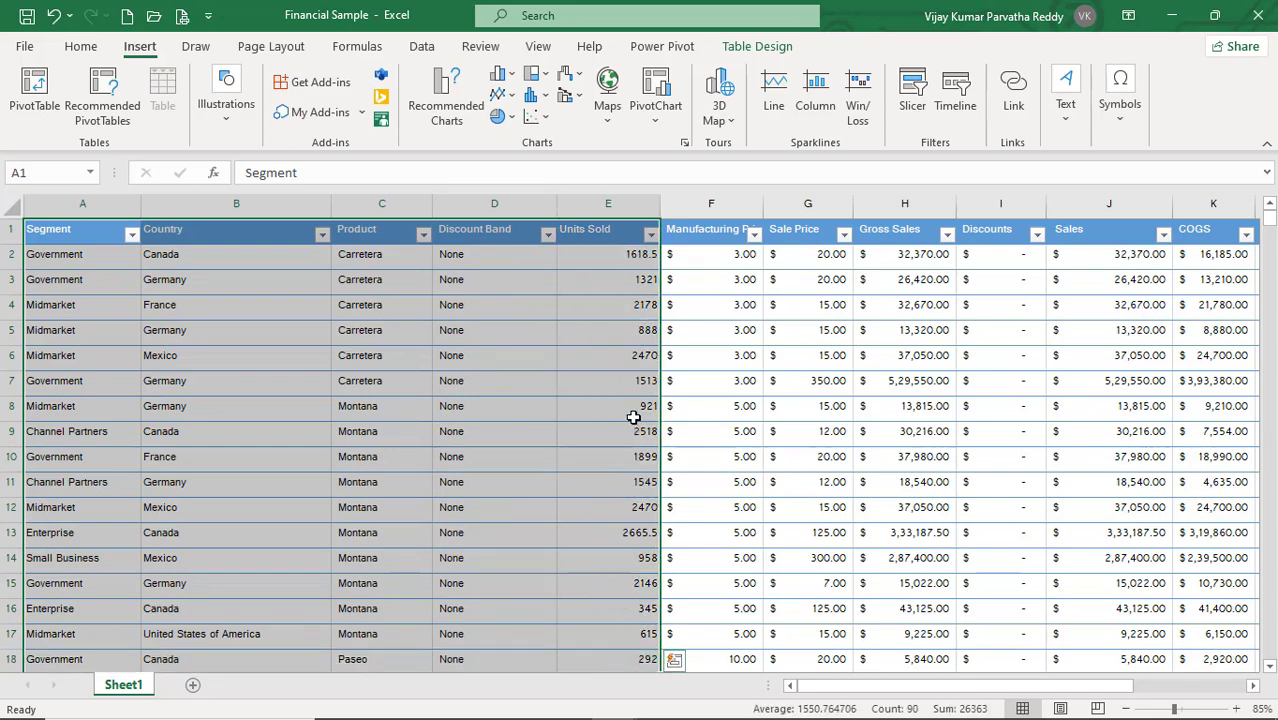
{"action": "left_click", "coordinate": [576, 100]}
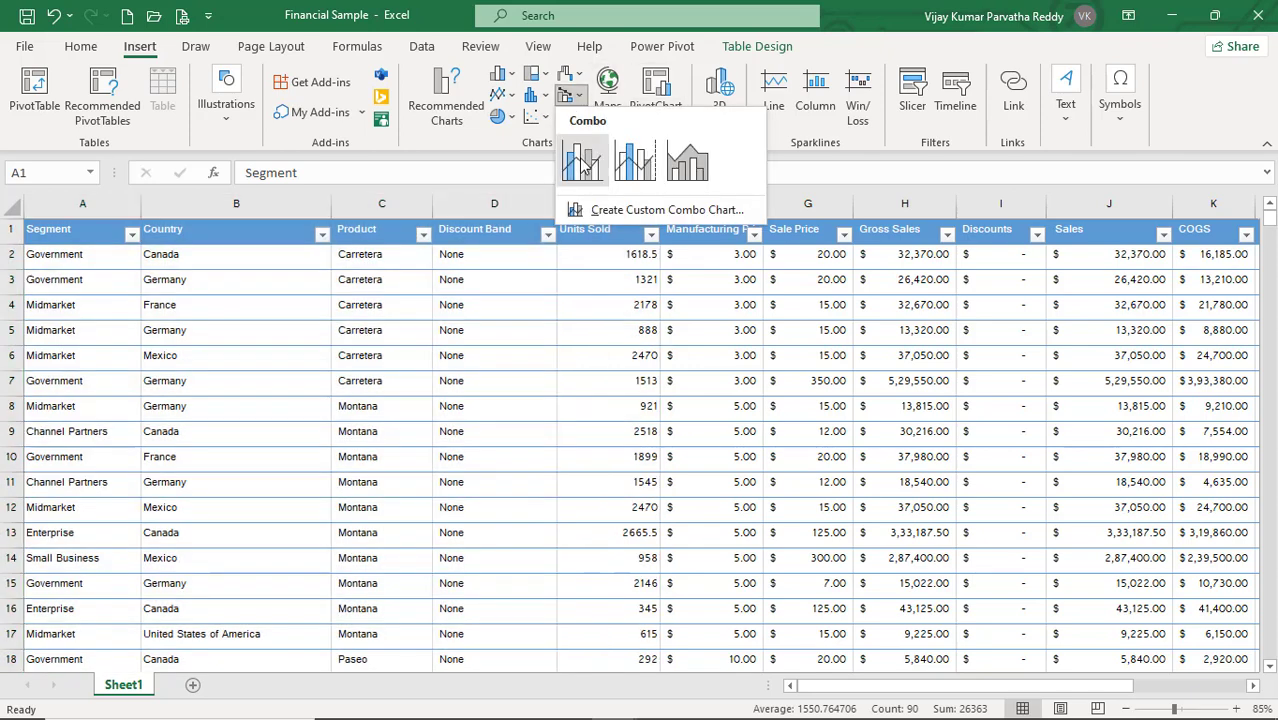
{"action": "left_click", "coordinate": [582, 162]}
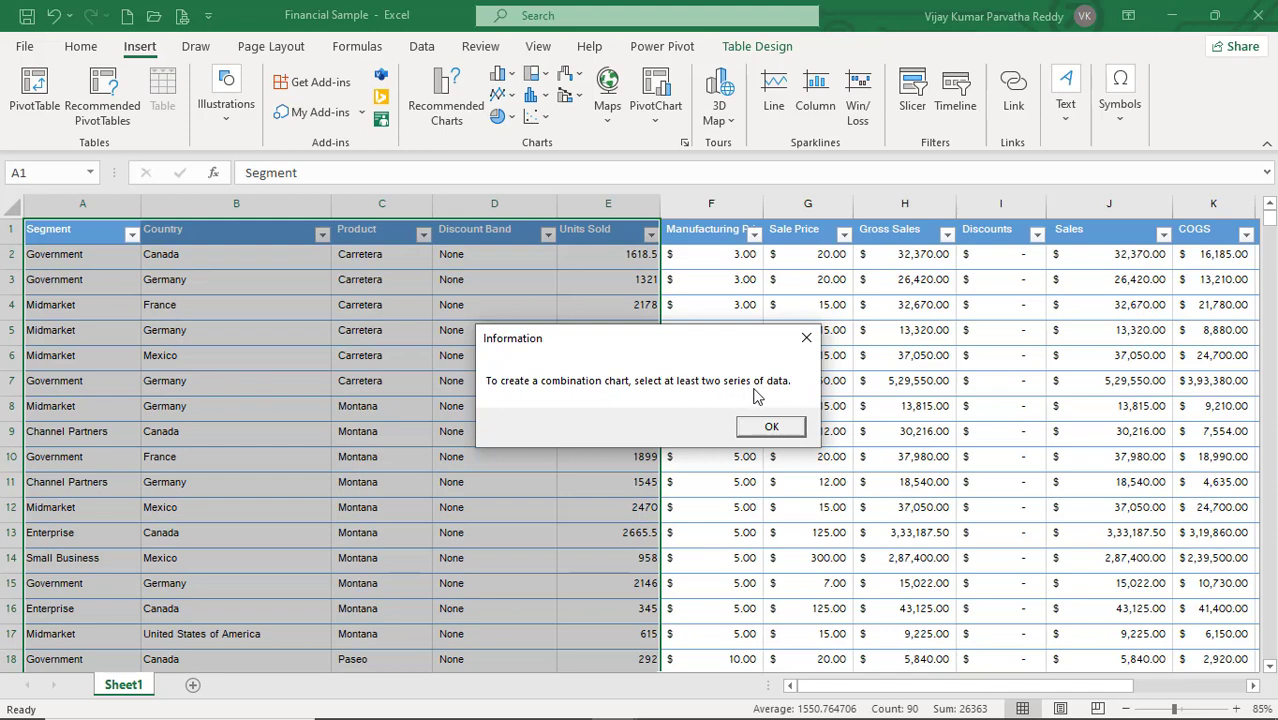
{"action": "left_click", "coordinate": [771, 428]}
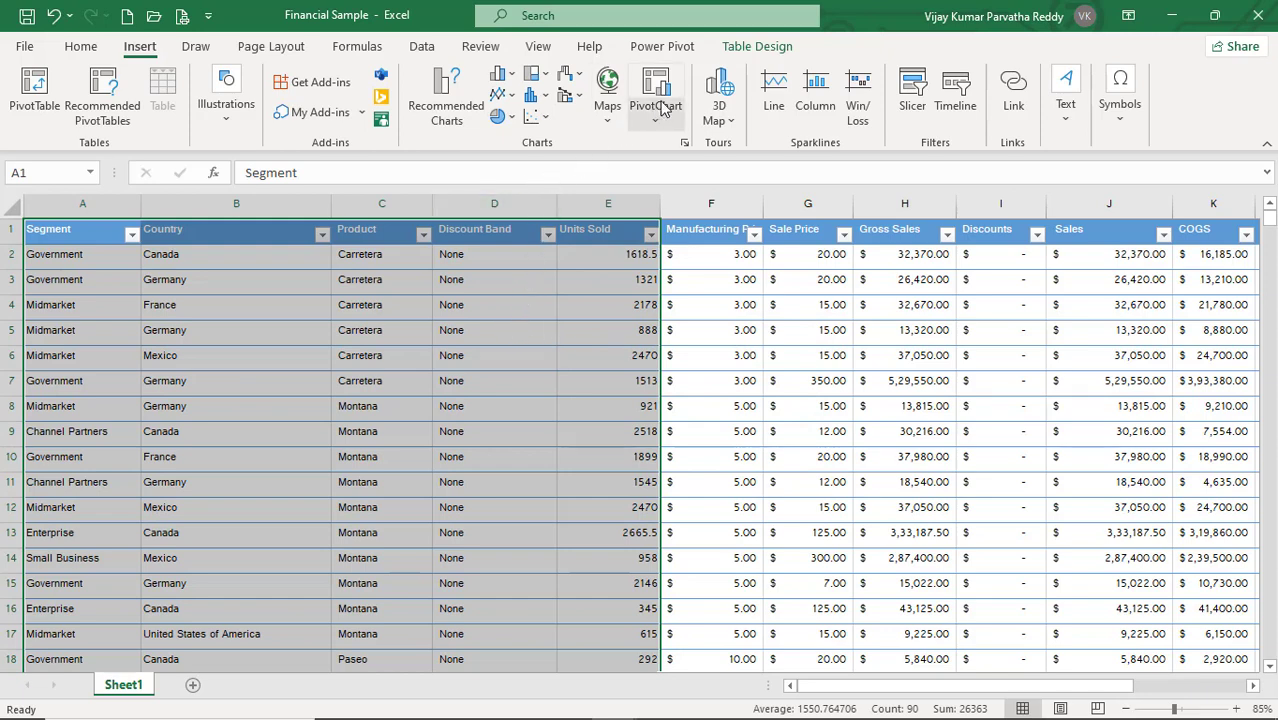
Insert a Clustered Column - Line combo chart from range A1:G21, Segment through Sale Price, and enlarge it.
{"action": "left_click", "coordinate": [602, 257]}
{"action": "left_click_drag", "start_coordinate": [67, 230], "coordinate": [836, 562]}
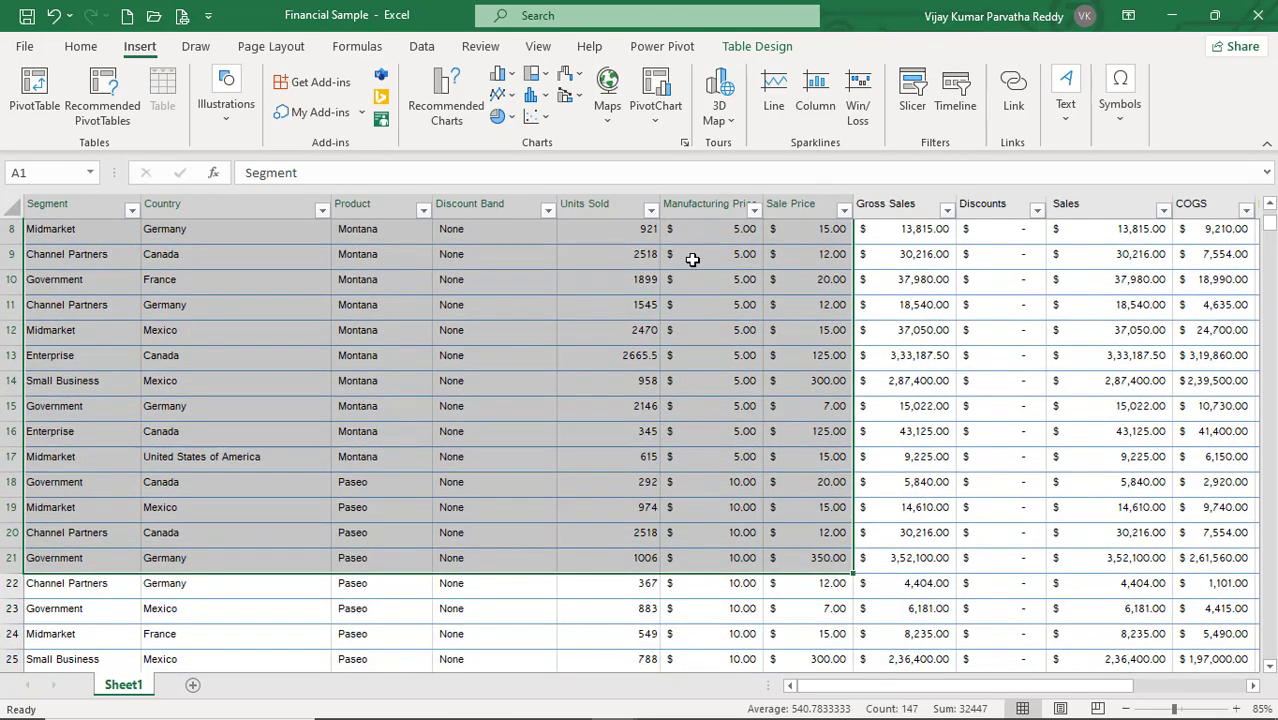
{"action": "left_click", "coordinate": [578, 97]}
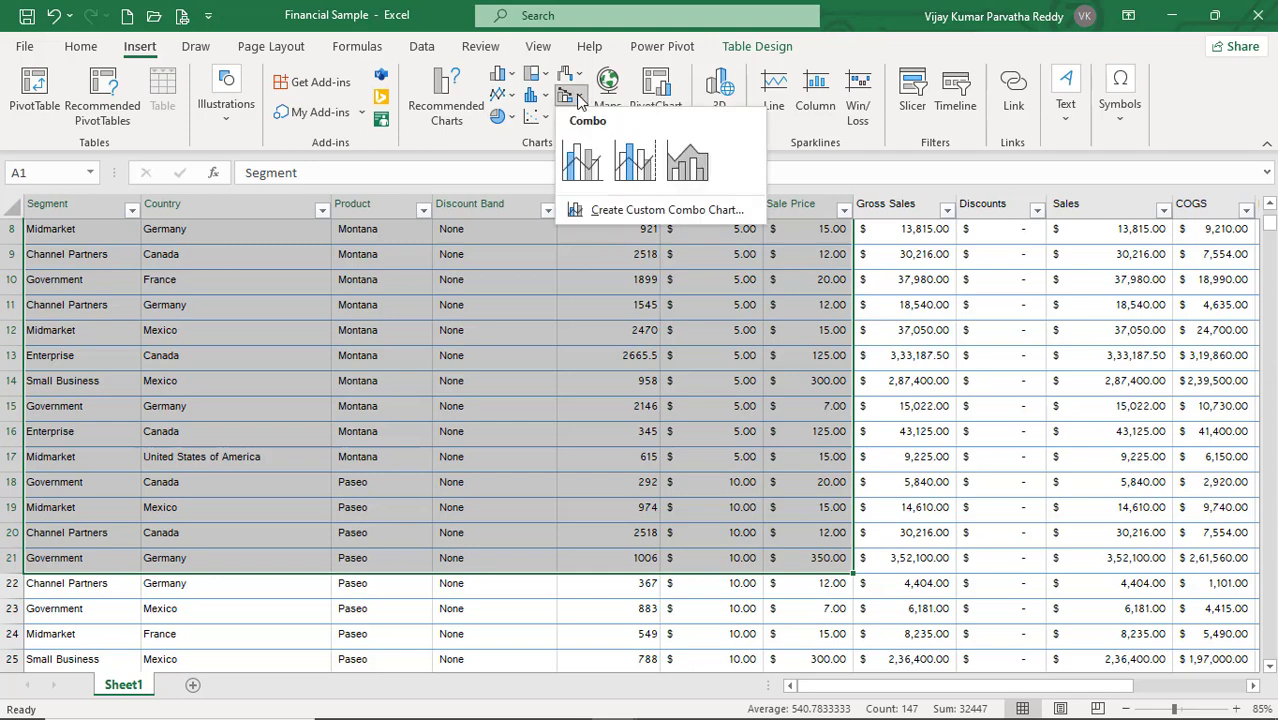
{"action": "left_click", "coordinate": [588, 163]}
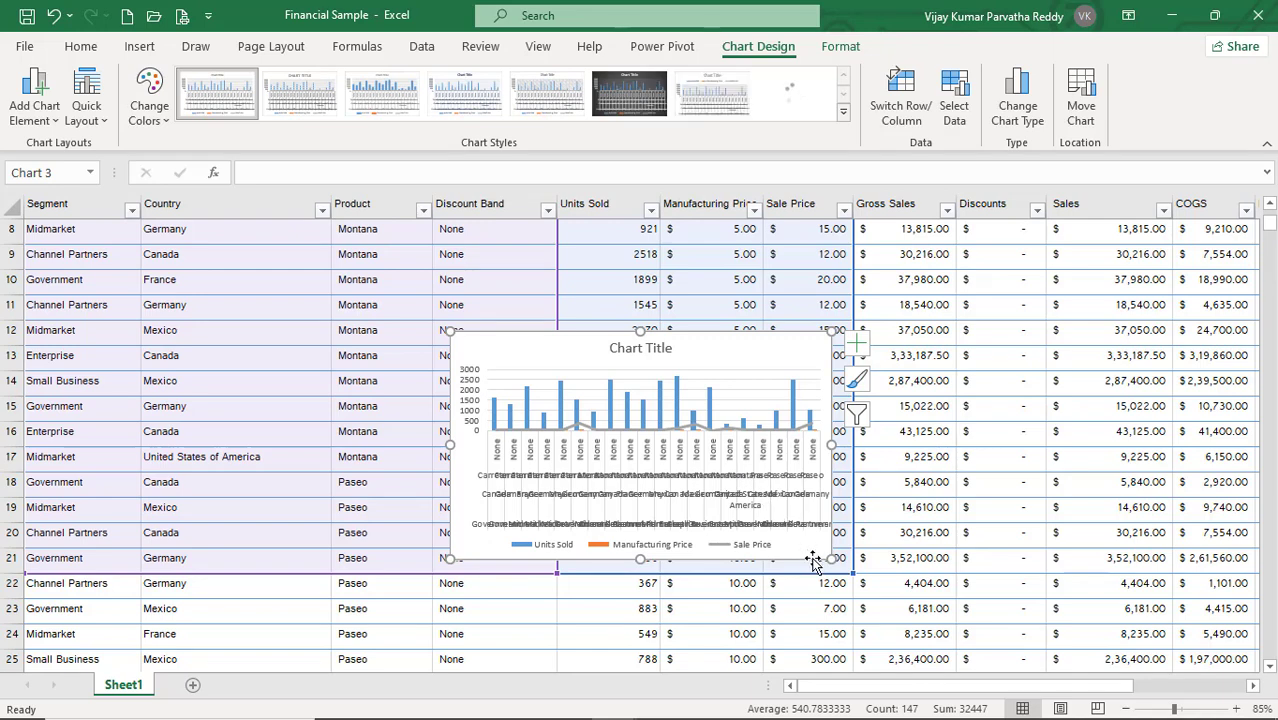
{"action": "left_click_drag", "start_coordinate": [828, 565], "coordinate": [989, 648]}
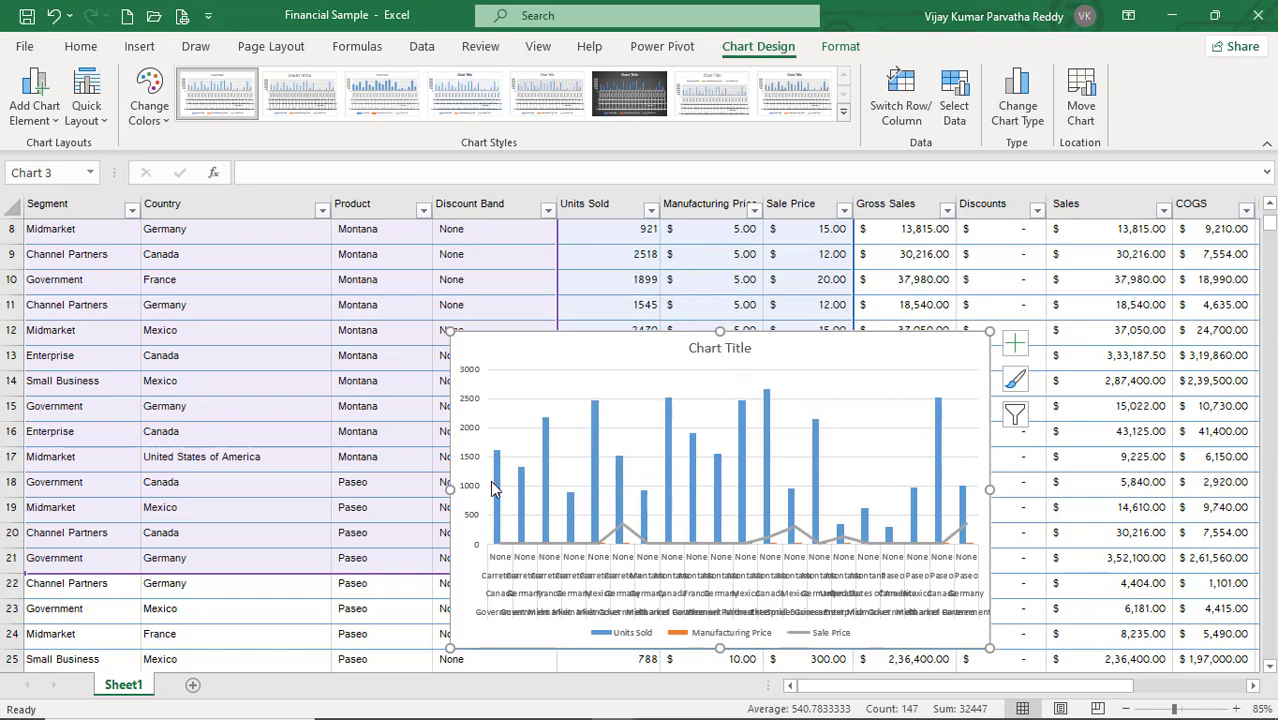
Exclude the Units Sold, Manufacturing Price and Sale Price series from the combo chart's data source.
{"action": "mouse_move", "coordinate": [498, 472]}
{"action": "mouse_move", "coordinate": [612, 541]}
{"action": "mouse_move", "coordinate": [547, 465]}
{"action": "mouse_move", "coordinate": [763, 467]}
{"action": "left_click", "coordinate": [955, 108]}
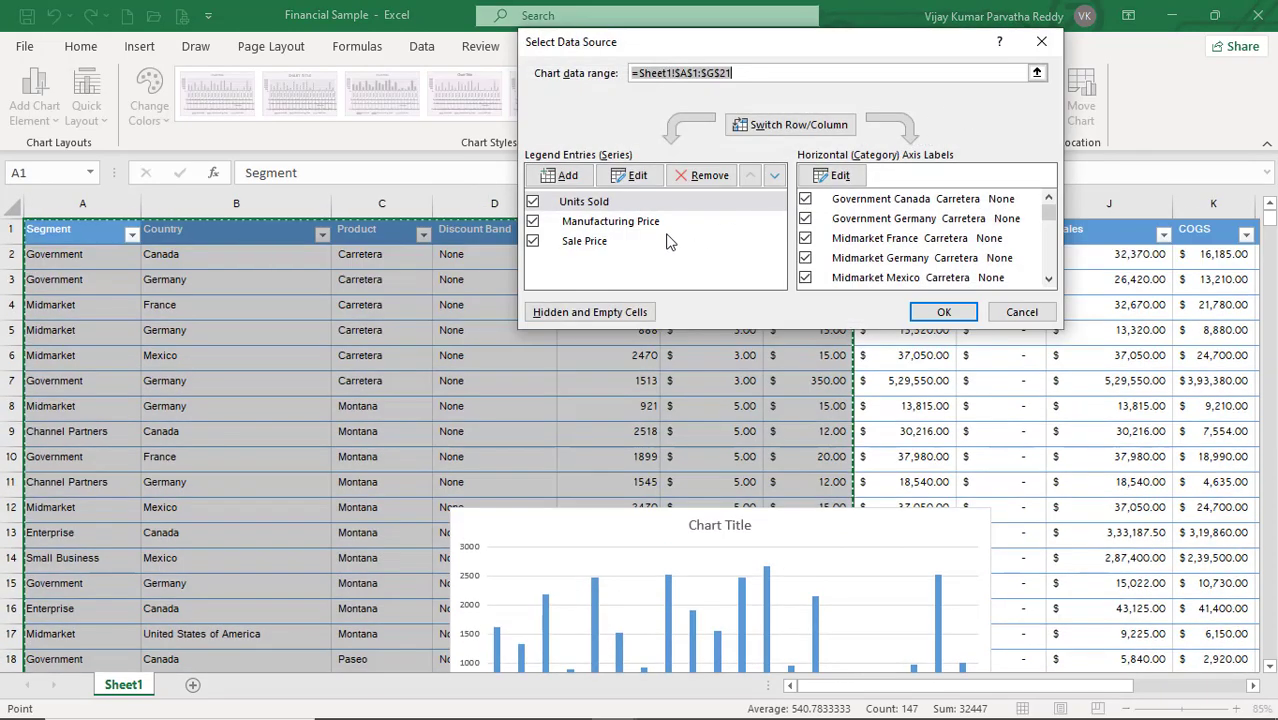
{"action": "left_click", "coordinate": [534, 222]}
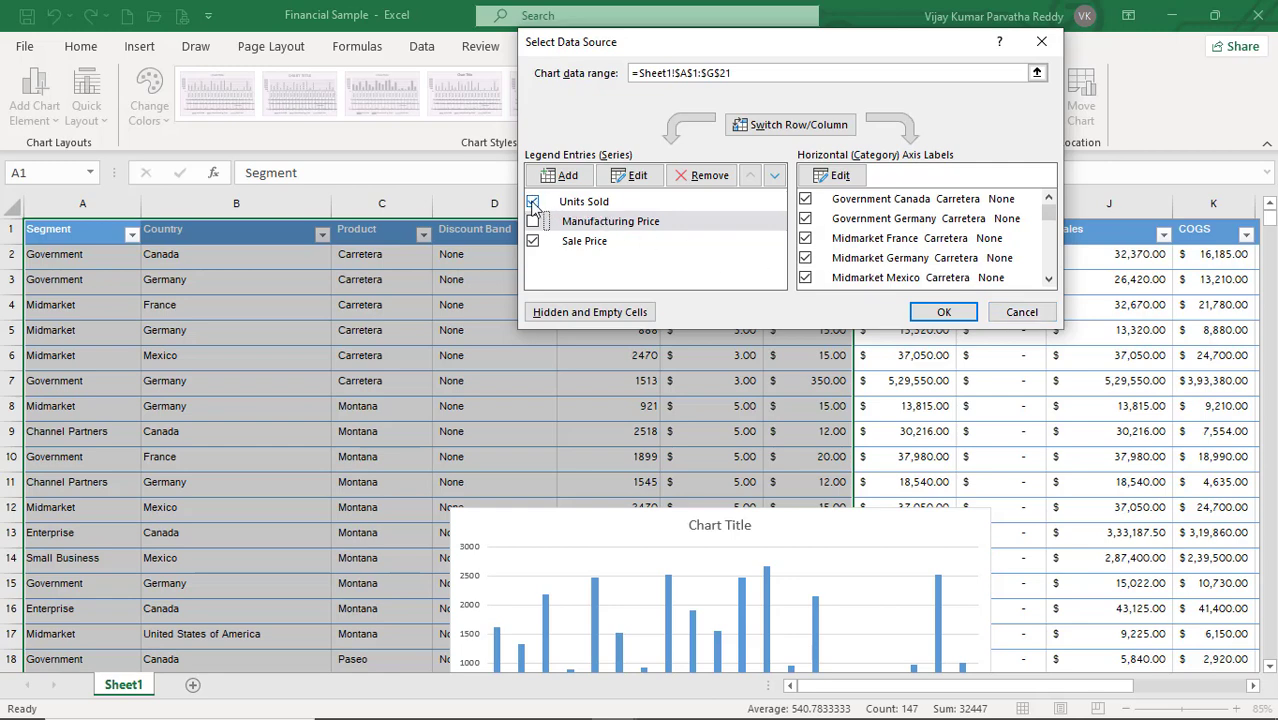
{"action": "left_click", "coordinate": [533, 202]}
{"action": "left_click", "coordinate": [533, 242]}
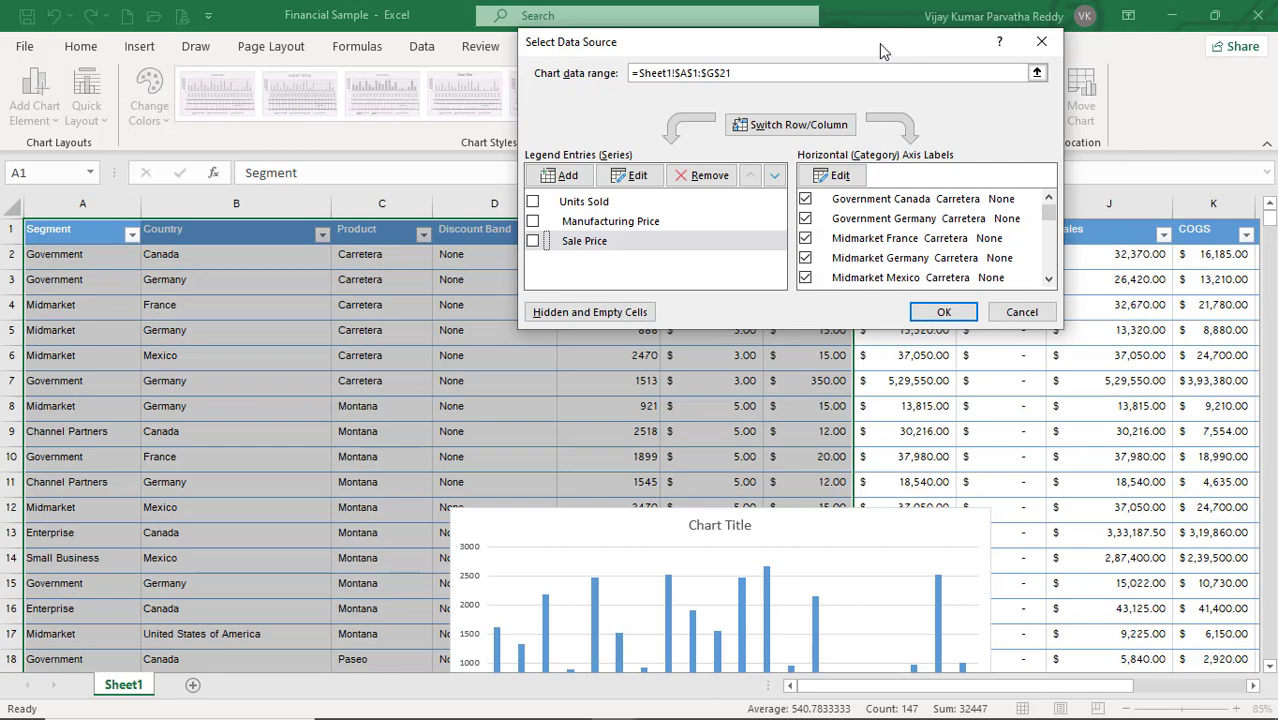
Try to add a Gross Sales series to the chart using Sheet1 range H1:H21 as the series name.
{"action": "left_click_drag", "start_coordinate": [865, 43], "coordinate": [758, 47]}
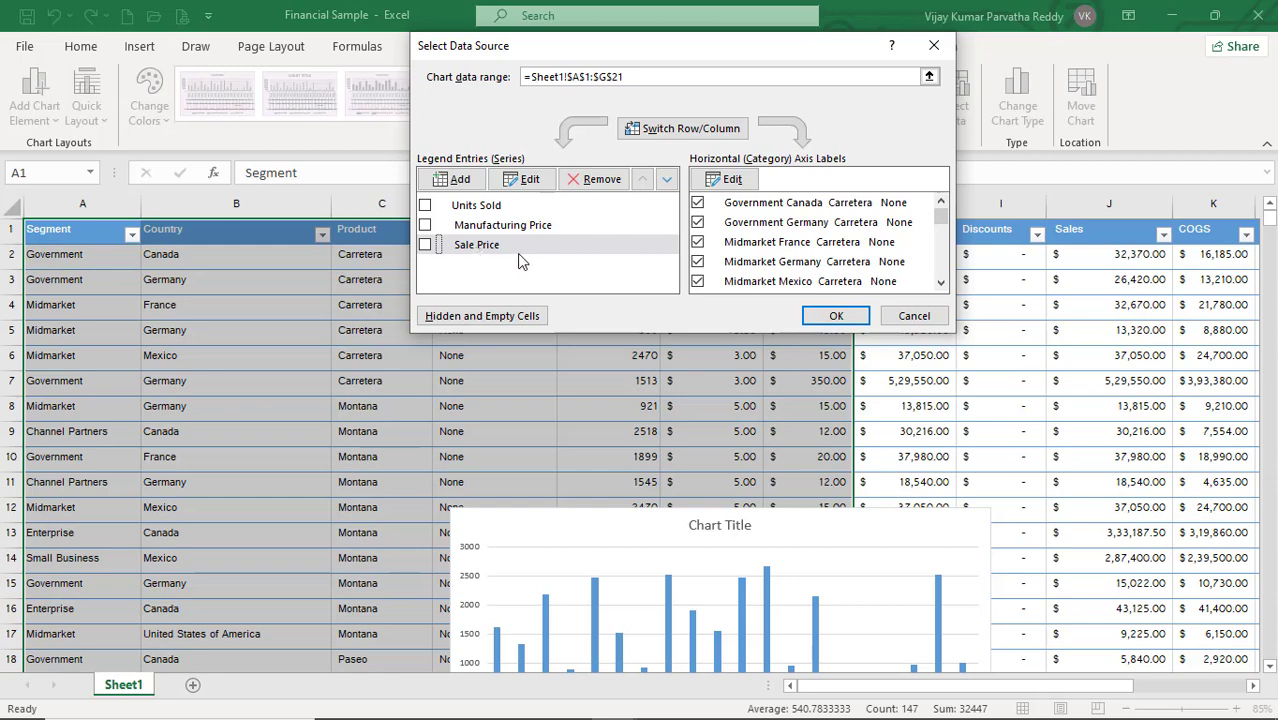
{"action": "left_click", "coordinate": [452, 179]}
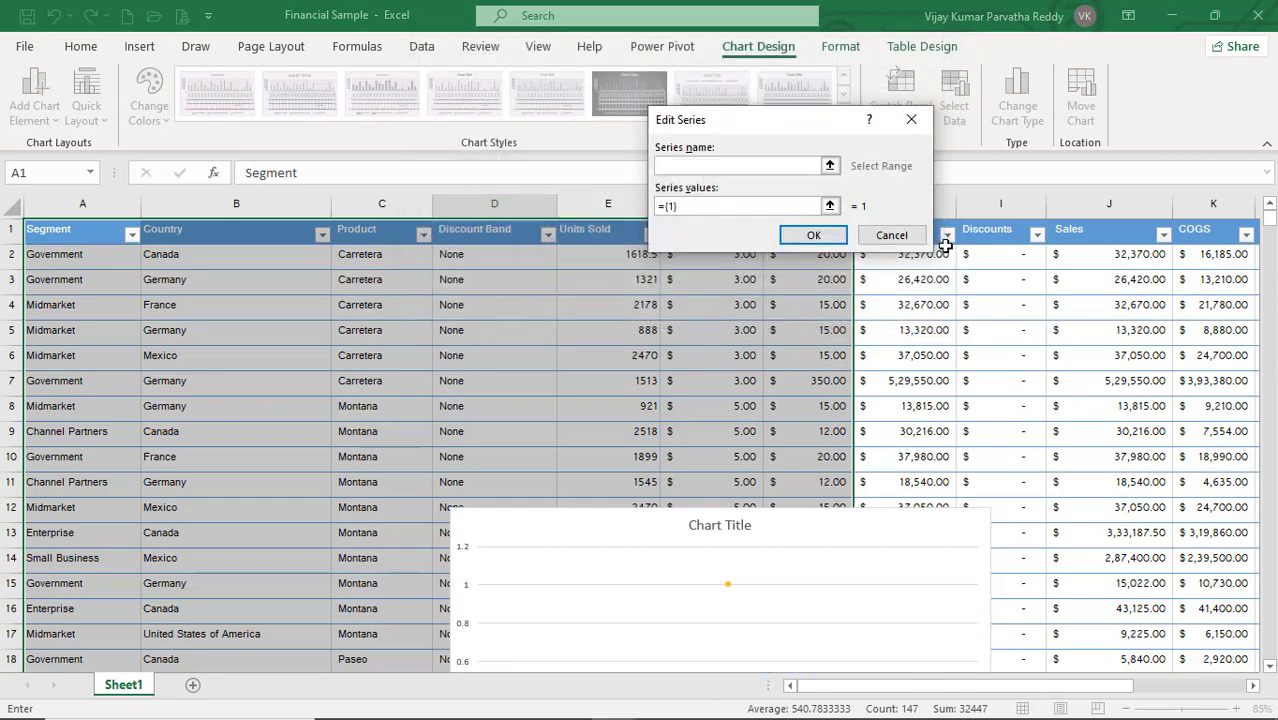
{"action": "left_click_drag", "start_coordinate": [826, 128], "coordinate": [744, 70]}
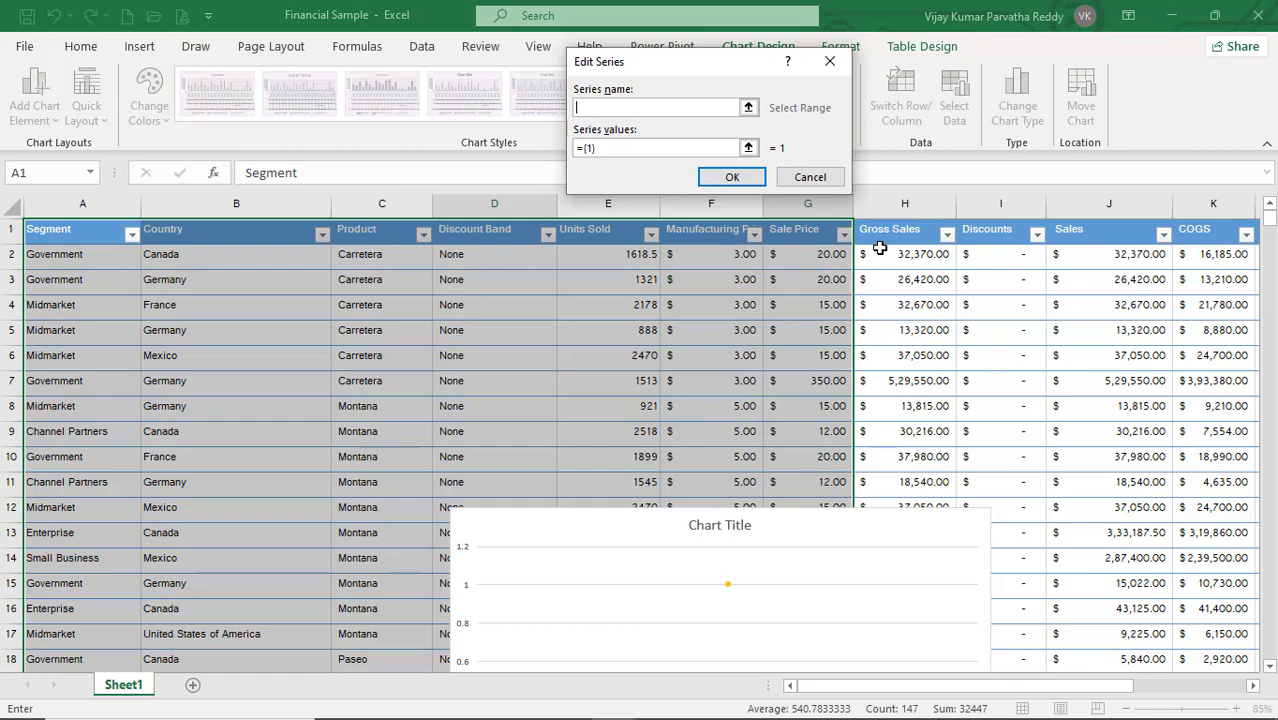
{"action": "left_click_drag", "start_coordinate": [876, 236], "coordinate": [928, 552]}
{"action": "mouse_move", "coordinate": [925, 588]}
{"action": "left_mouse_down"}
{"action": "mouse_move", "coordinate": [922, 676]}
{"action": "mouse_move", "coordinate": [936, 538]}
{"action": "mouse_move", "coordinate": [937, 567]}
{"action": "left_mouse_up"}
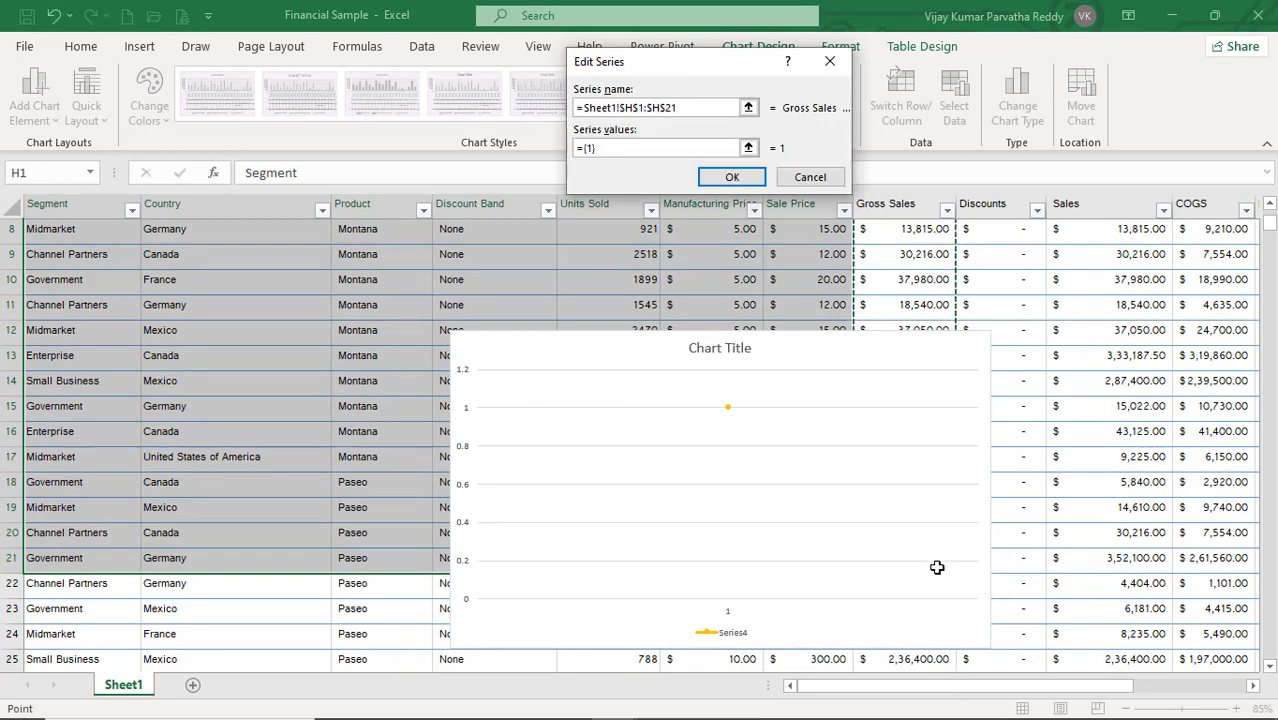
{"action": "left_click", "coordinate": [733, 178]}
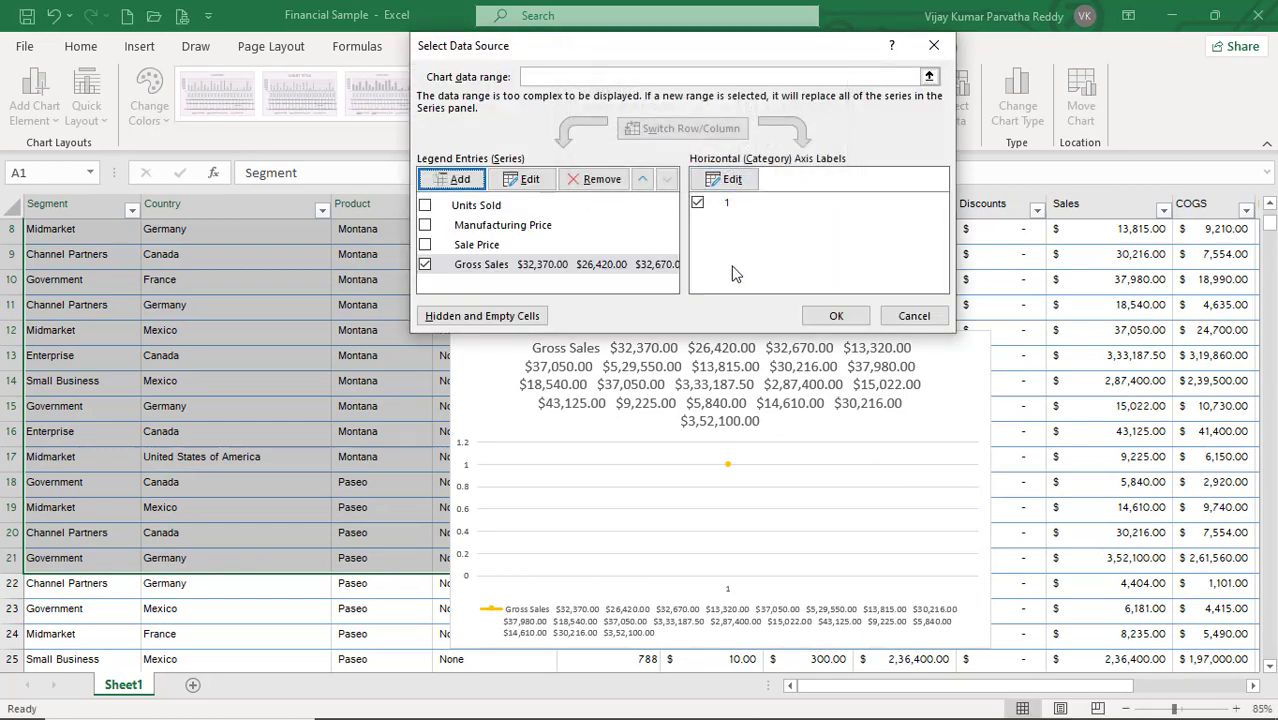
{"action": "left_click", "coordinate": [838, 316]}
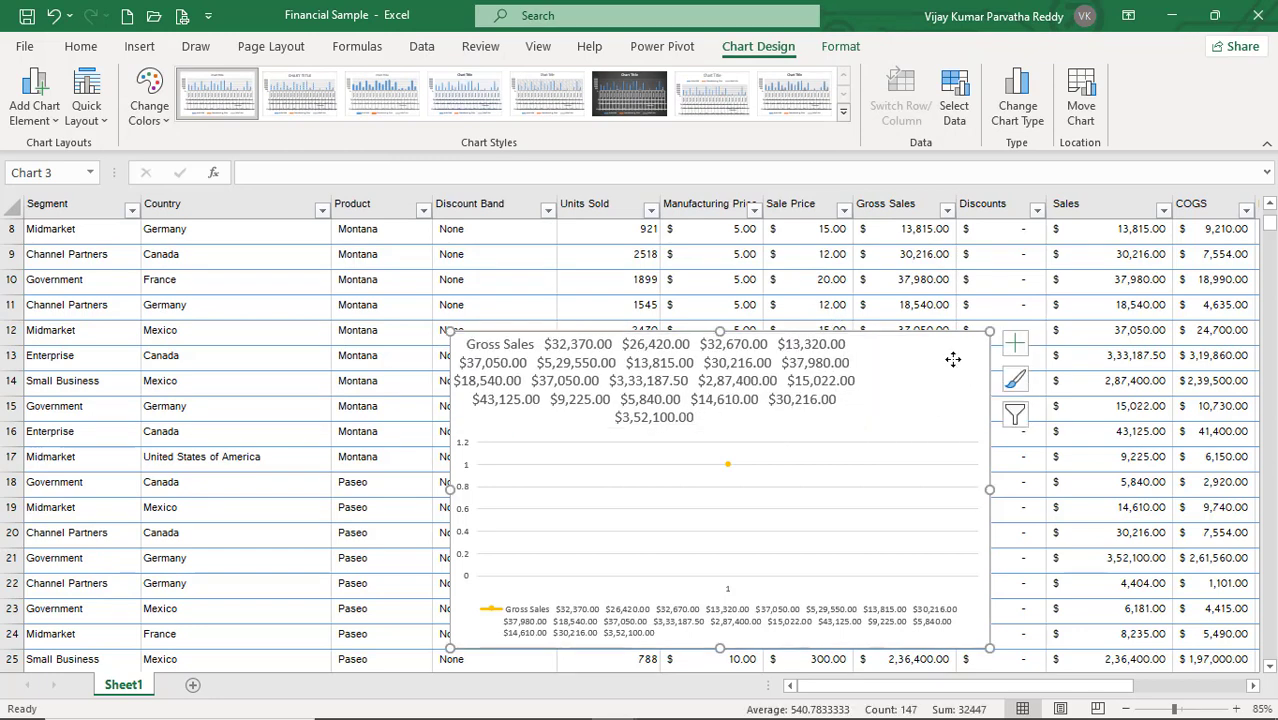
Delete the combo chart that was built from range A1:G21.
{"action": "left_click_drag", "start_coordinate": [953, 359], "coordinate": [826, 364]}
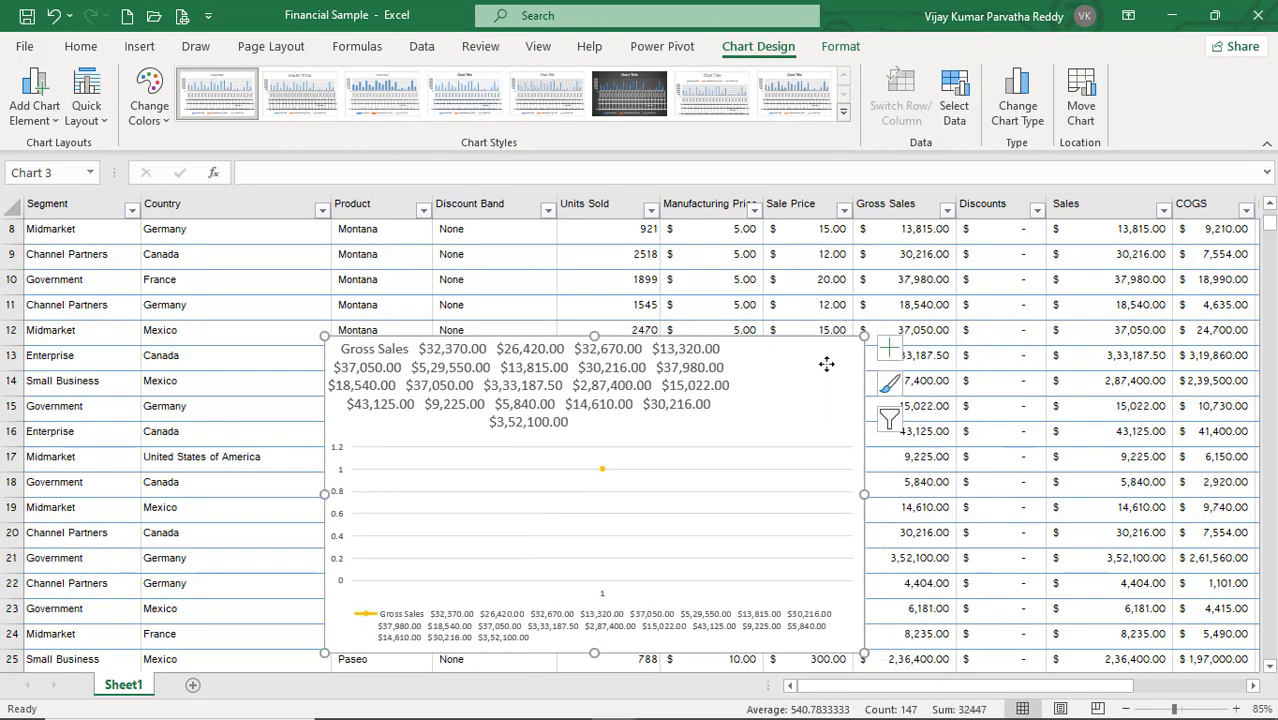
{"action": "key", "text": "Delete"}
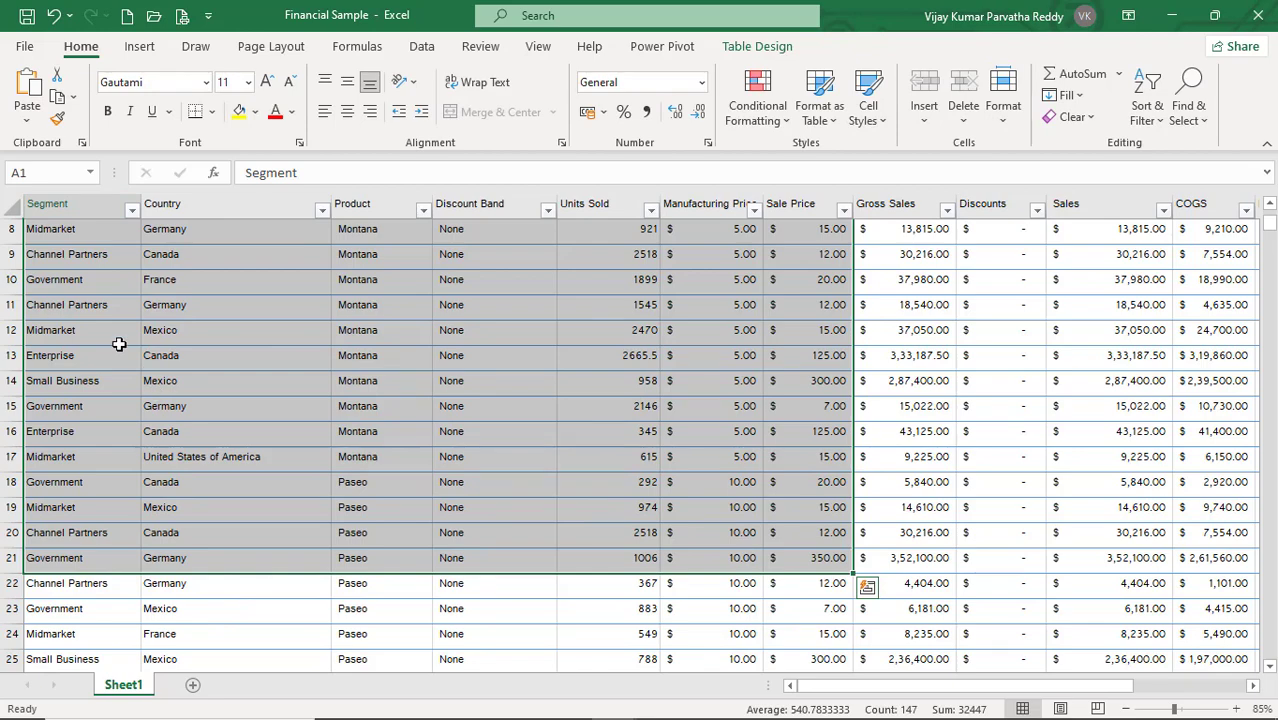
Widen column F so that the full Manufacturing Price header fits.
{"action": "scroll", "coordinate": [118, 344], "scroll_direction": "up", "scroll_amount": 3}
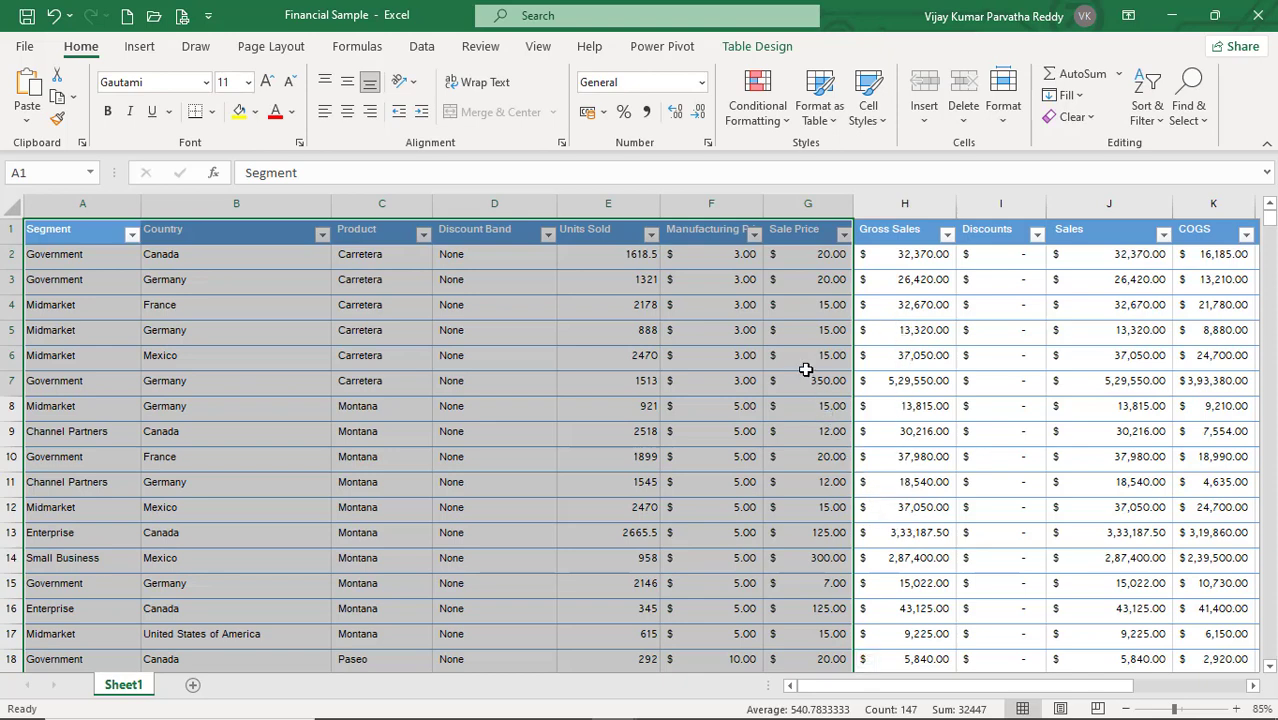
{"action": "left_click", "coordinate": [725, 234]}
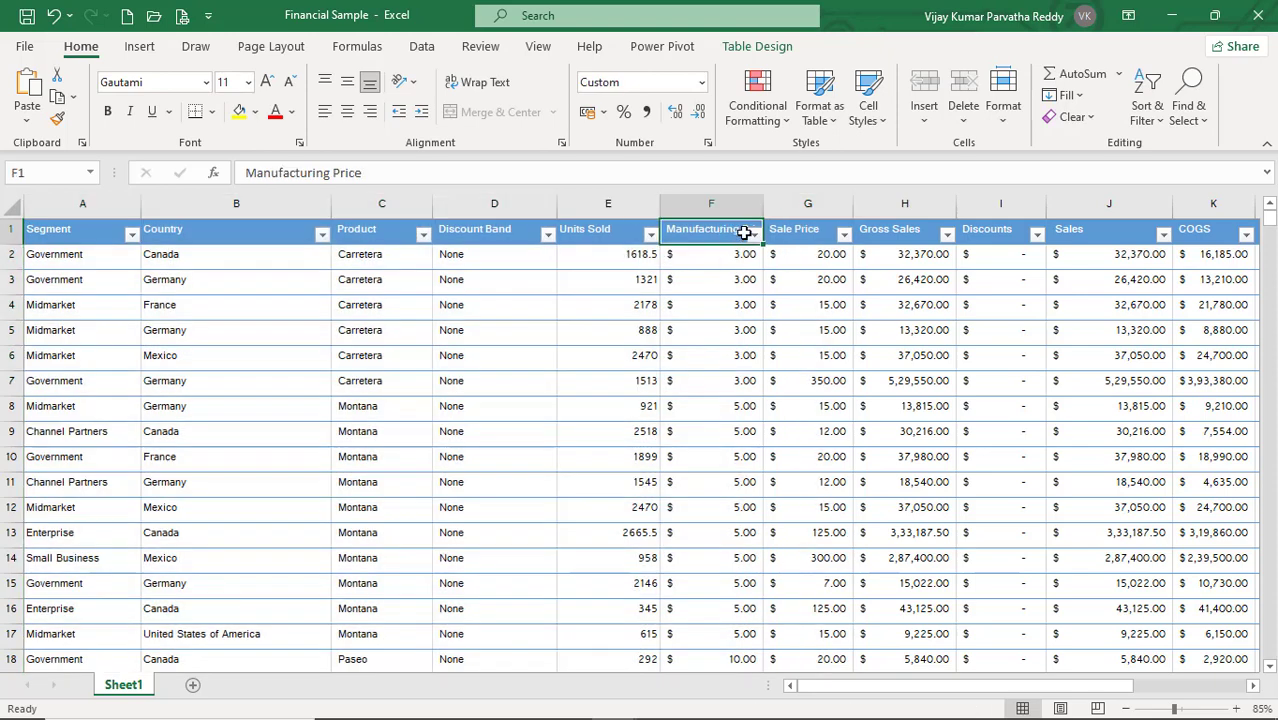
{"action": "left_click_drag", "start_coordinate": [763, 211], "coordinate": [789, 211]}
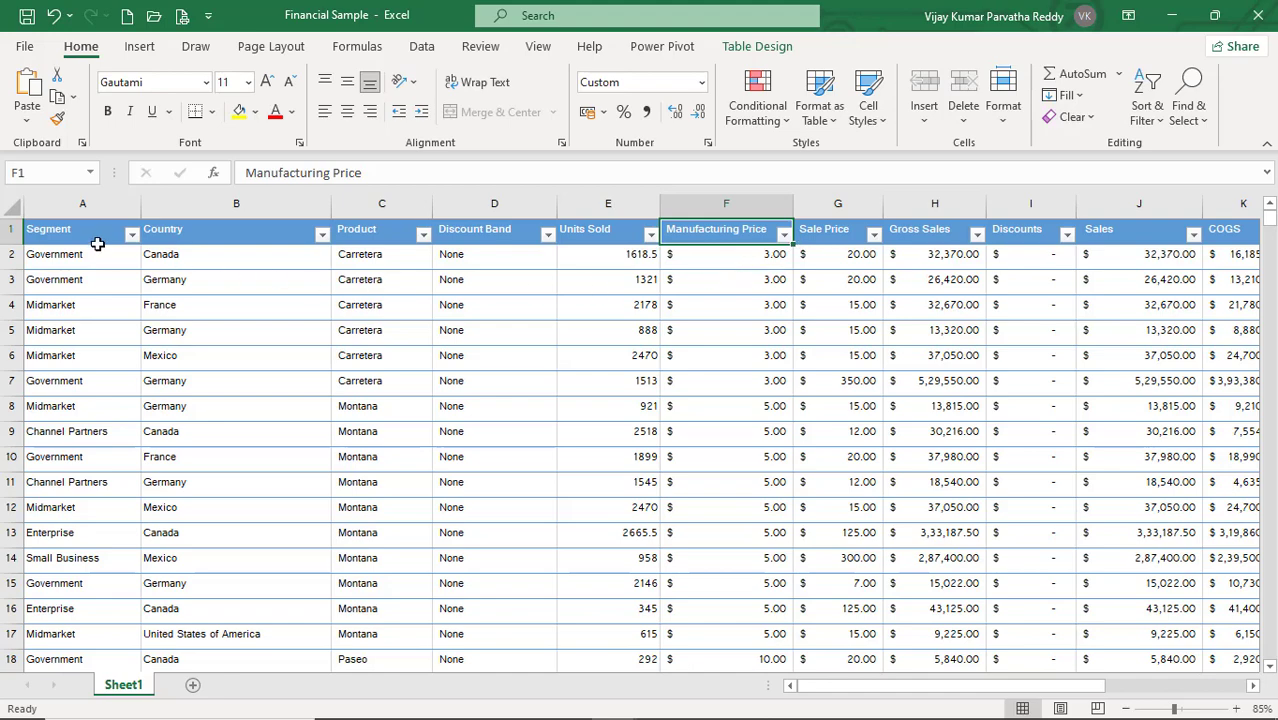
Insert a Clustered Column - Line combo chart from range A1:G25, Segment through Sale Price.
{"action": "left_click_drag", "start_coordinate": [75, 232], "coordinate": [848, 640]}
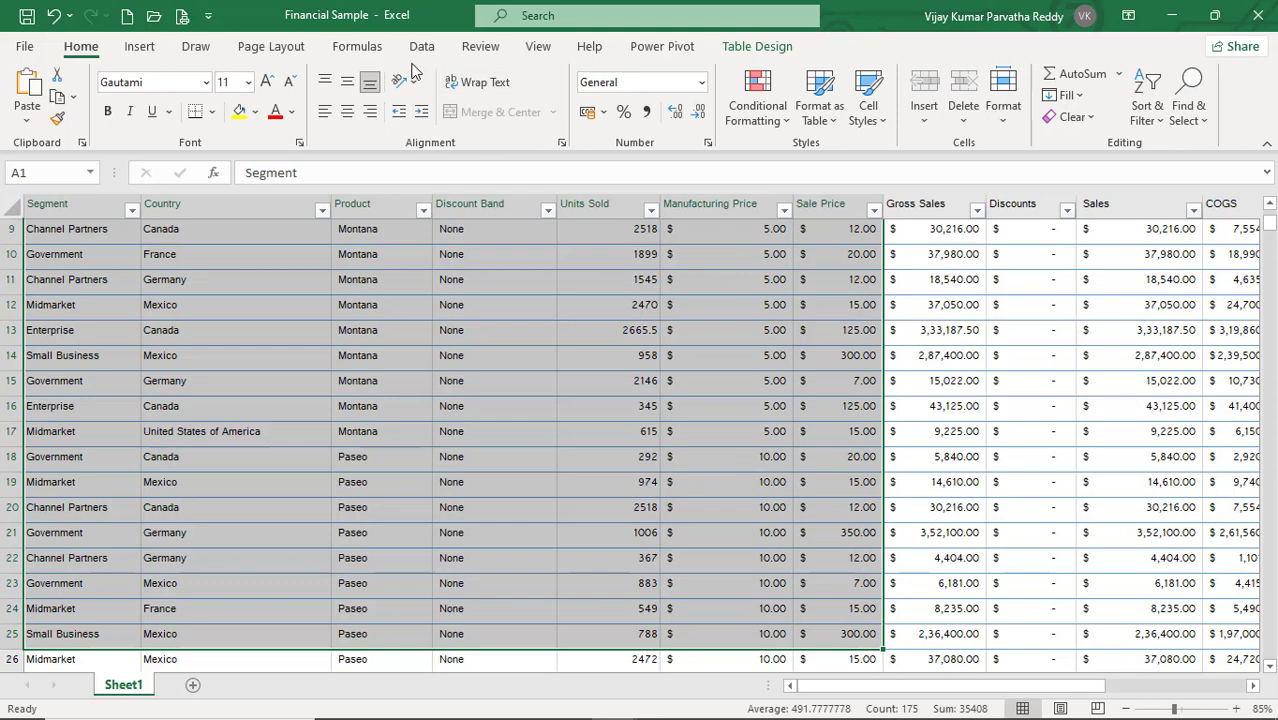
{"action": "left_click", "coordinate": [150, 50]}
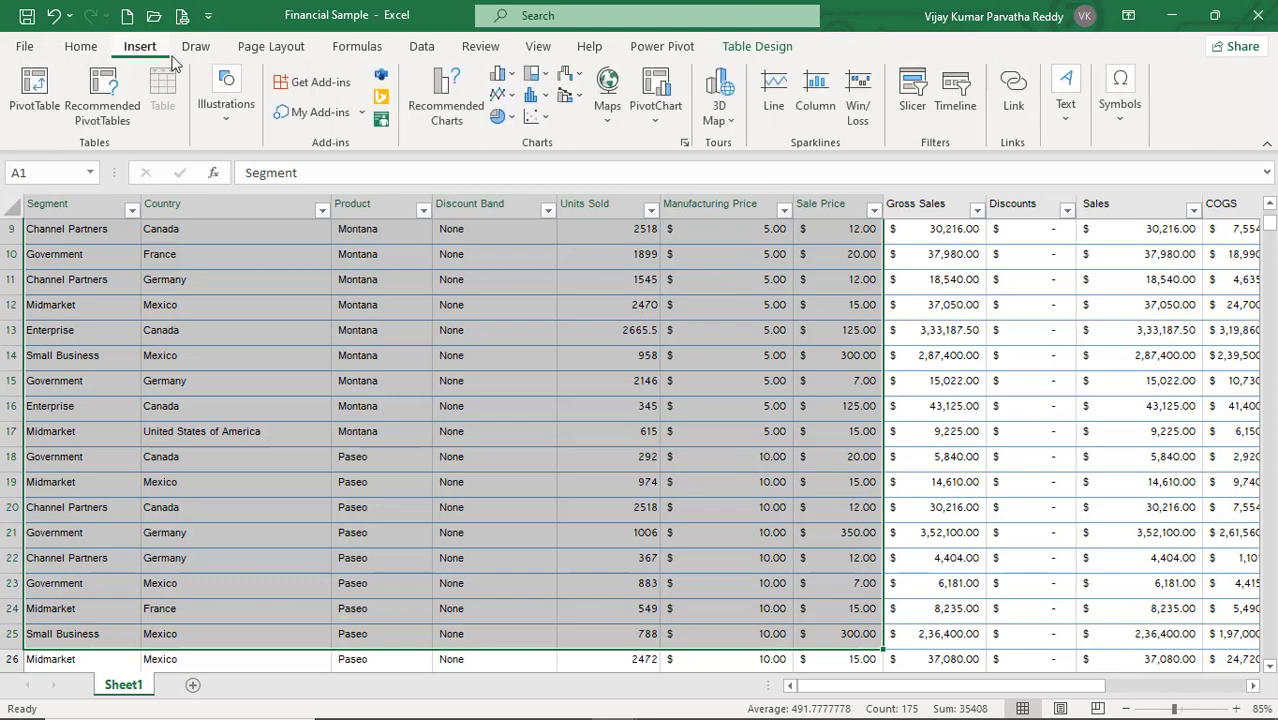
{"action": "left_click", "coordinate": [567, 95]}
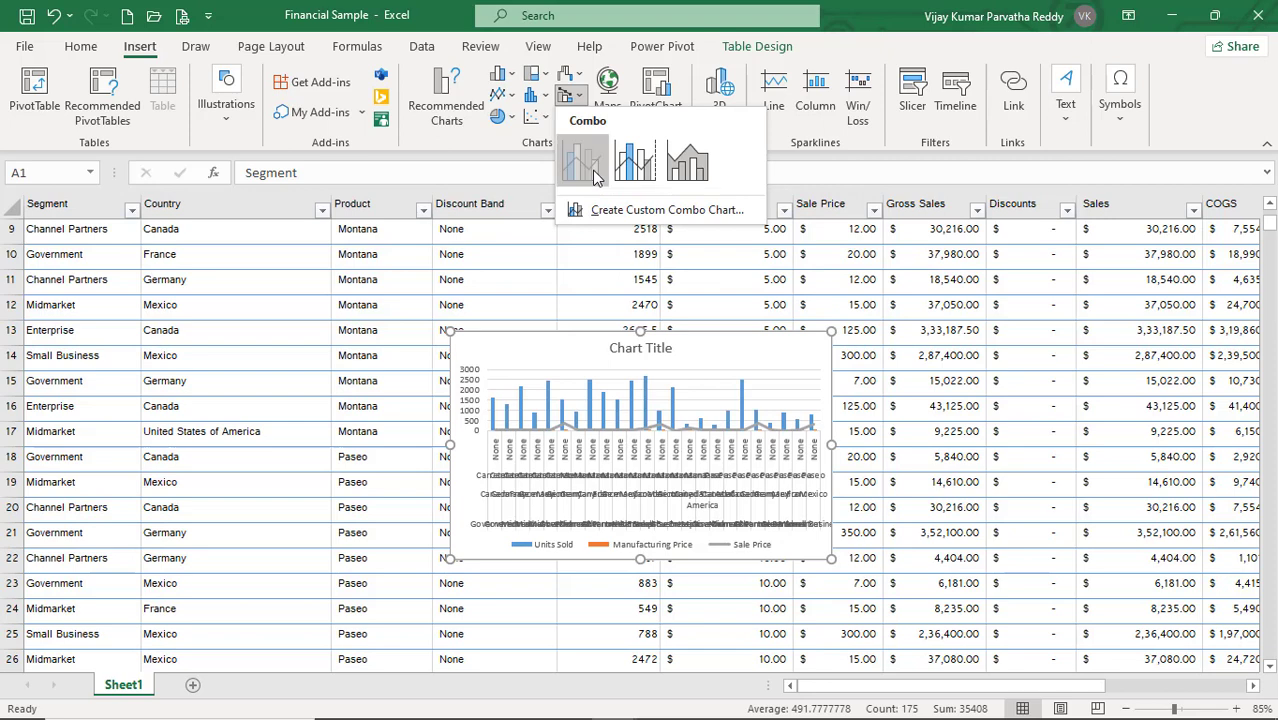
{"action": "left_click", "coordinate": [594, 176]}
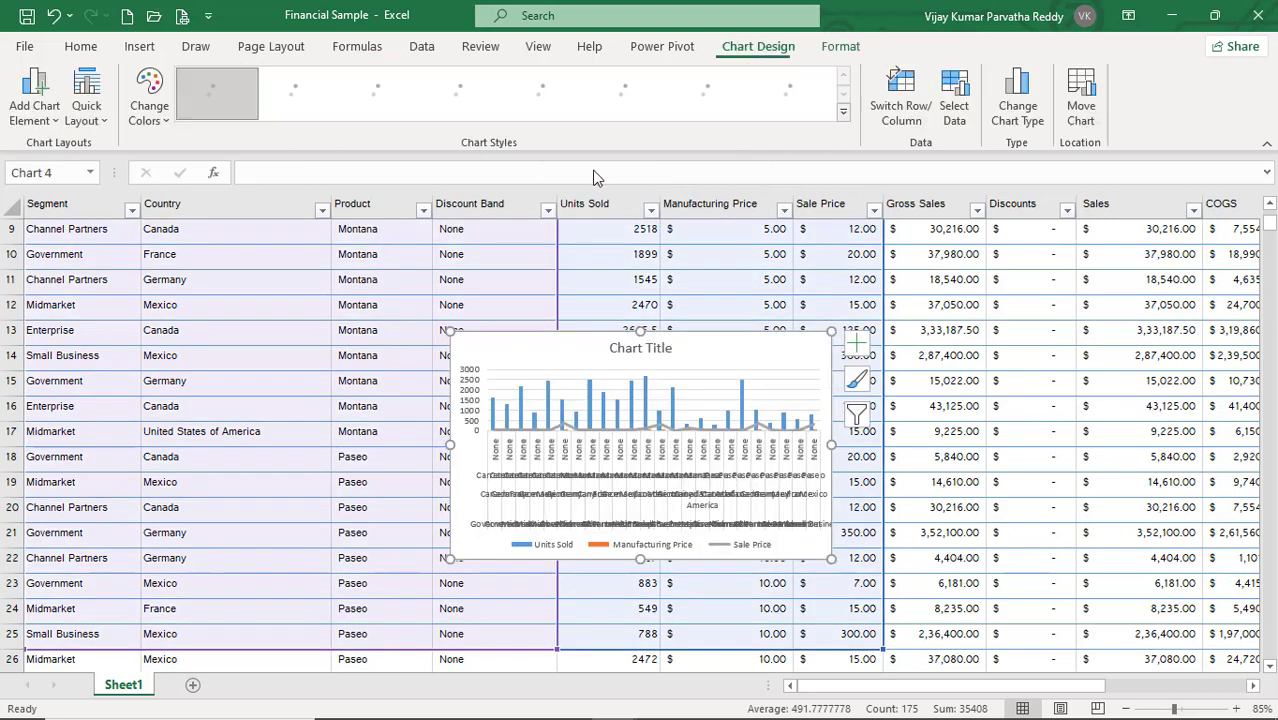
Exclude the Units Sold series from the new combo chart's data source.
{"action": "left_click", "coordinate": [953, 112]}
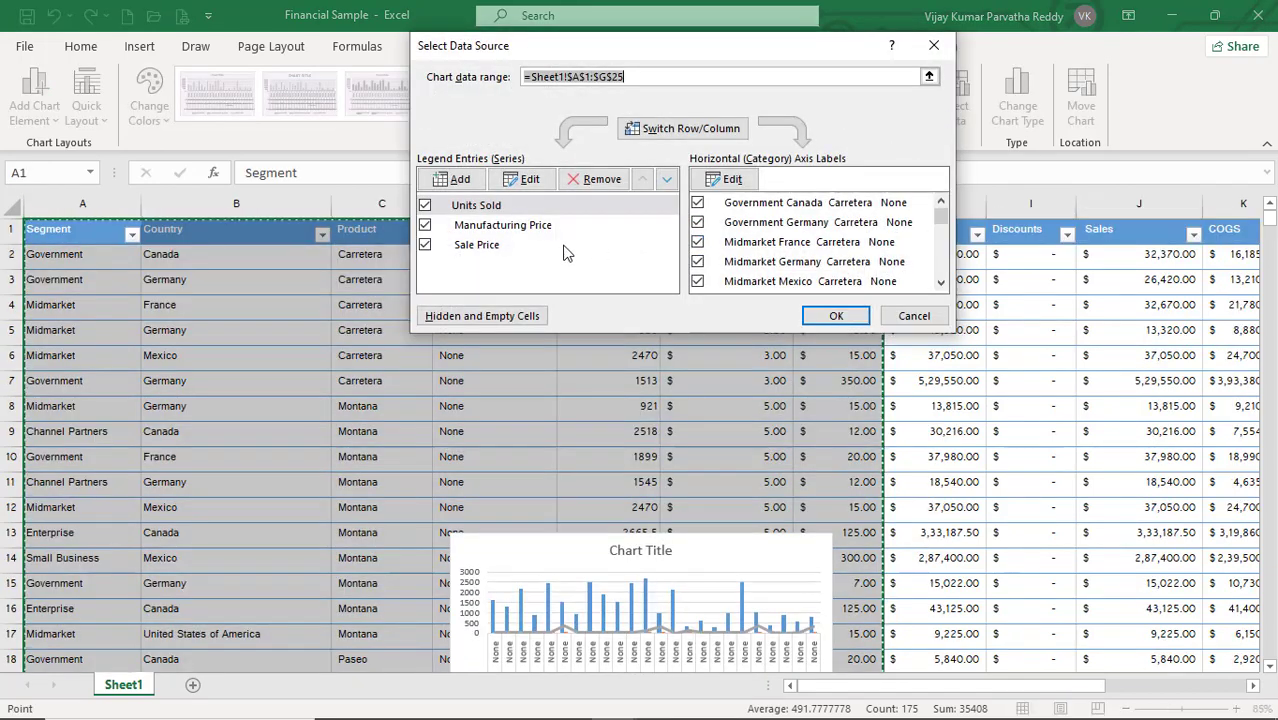
{"action": "left_click", "coordinate": [425, 206]}
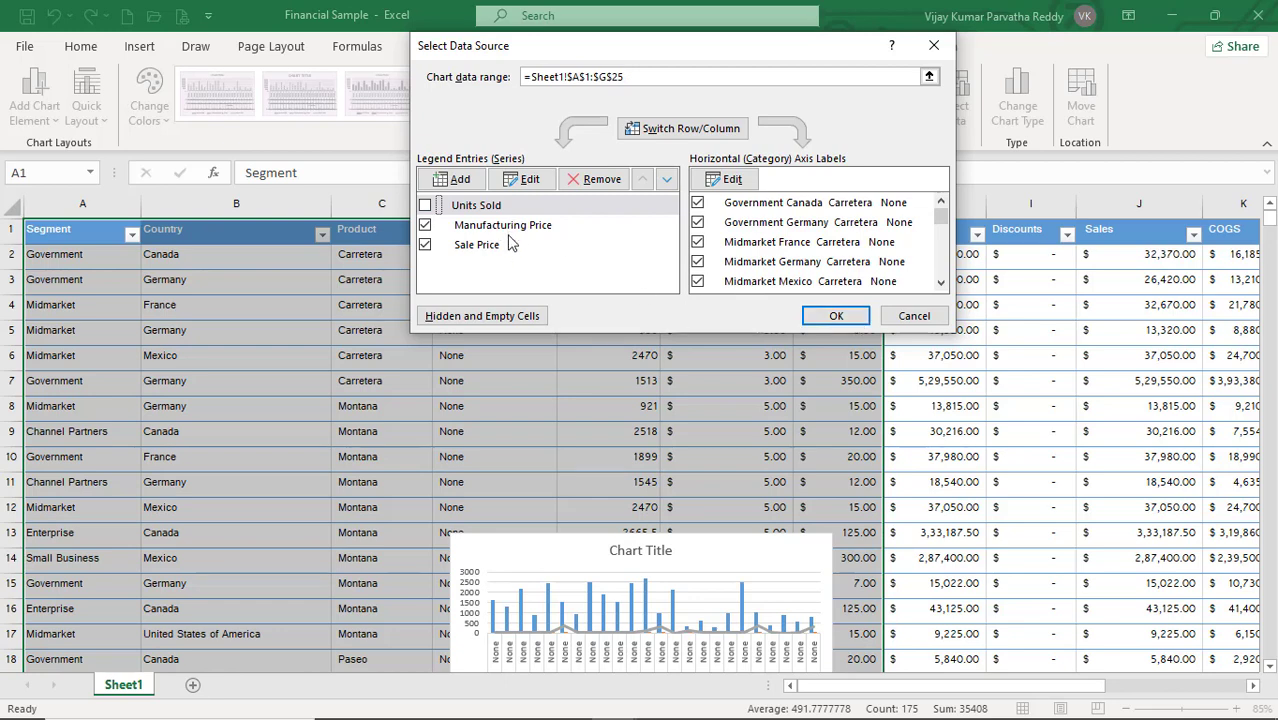
{"action": "left_click", "coordinate": [835, 316]}
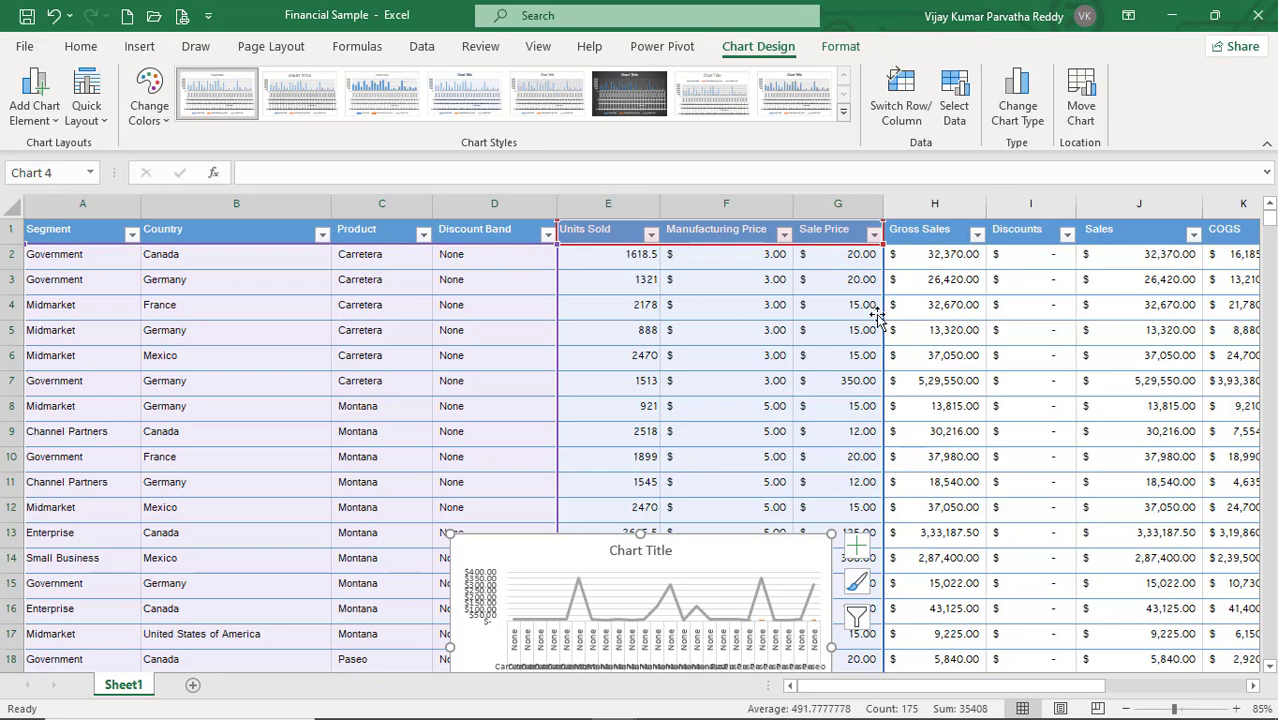
Make the combo chart taller by extending its upper edge to about row 2.
{"action": "mouse_move", "coordinate": [548, 627]}
{"action": "left_click_drag", "start_coordinate": [640, 533], "coordinate": [664, 370]}
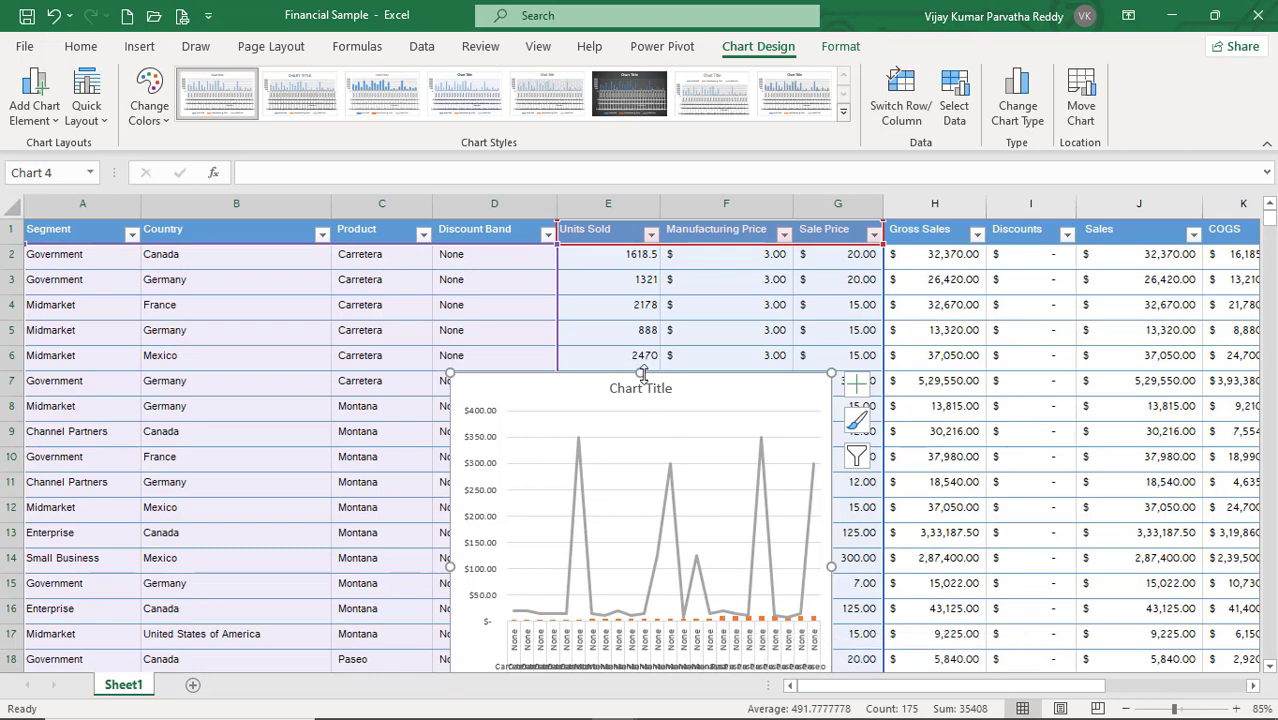
{"action": "left_click_drag", "start_coordinate": [641, 372], "coordinate": [650, 270]}
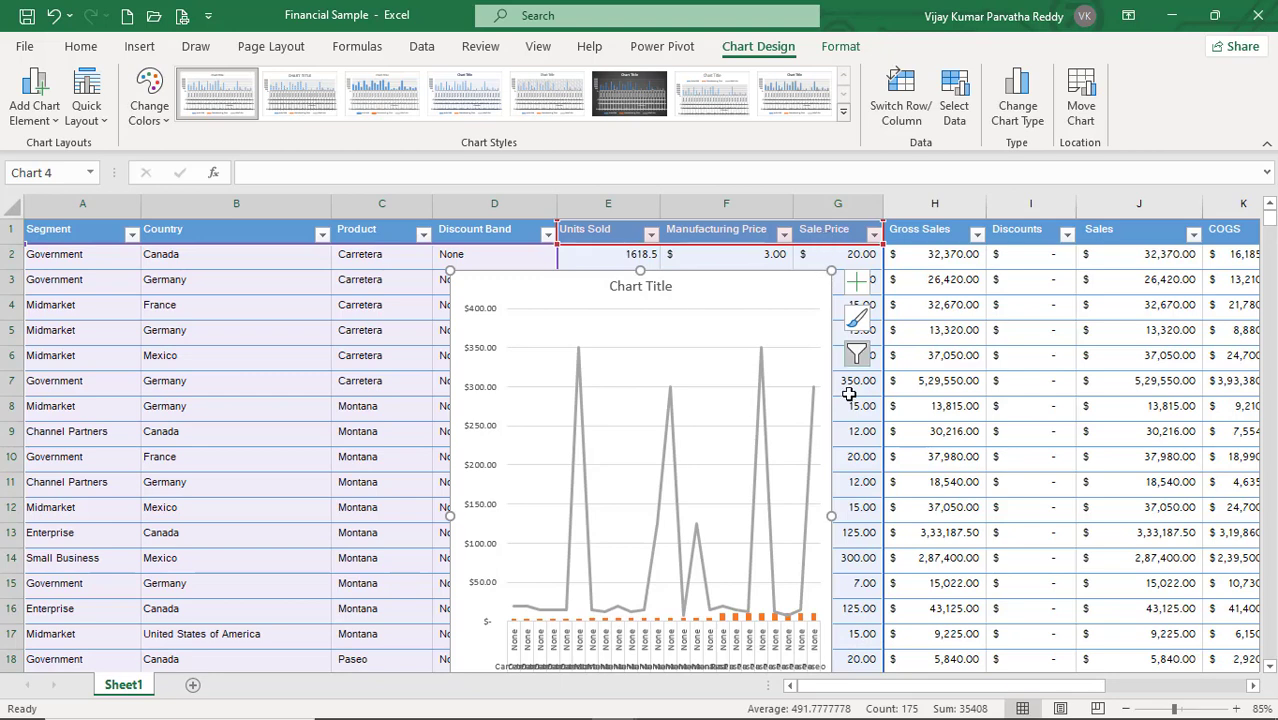
Delete the combo chart and return to the first columns of the table.
{"action": "left_click", "coordinate": [1255, 688]}
{"action": "left_click", "coordinate": [1255, 688]}
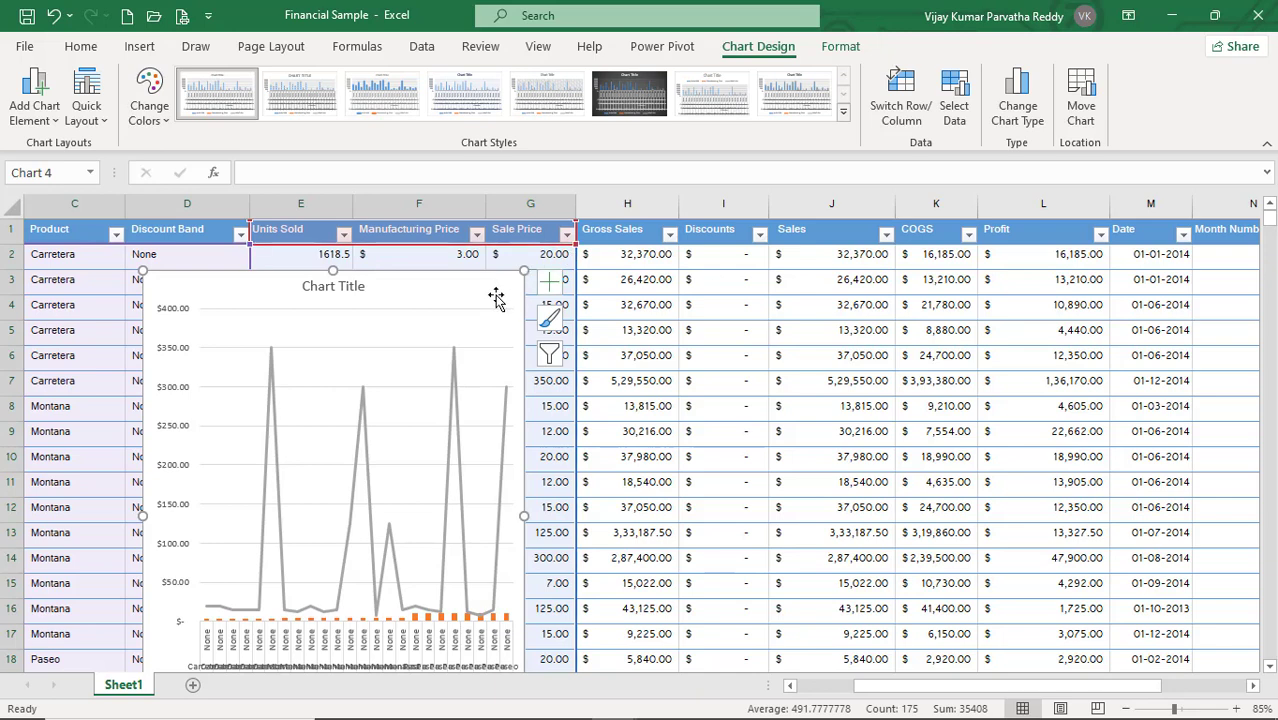
{"action": "key", "text": "Delete"}
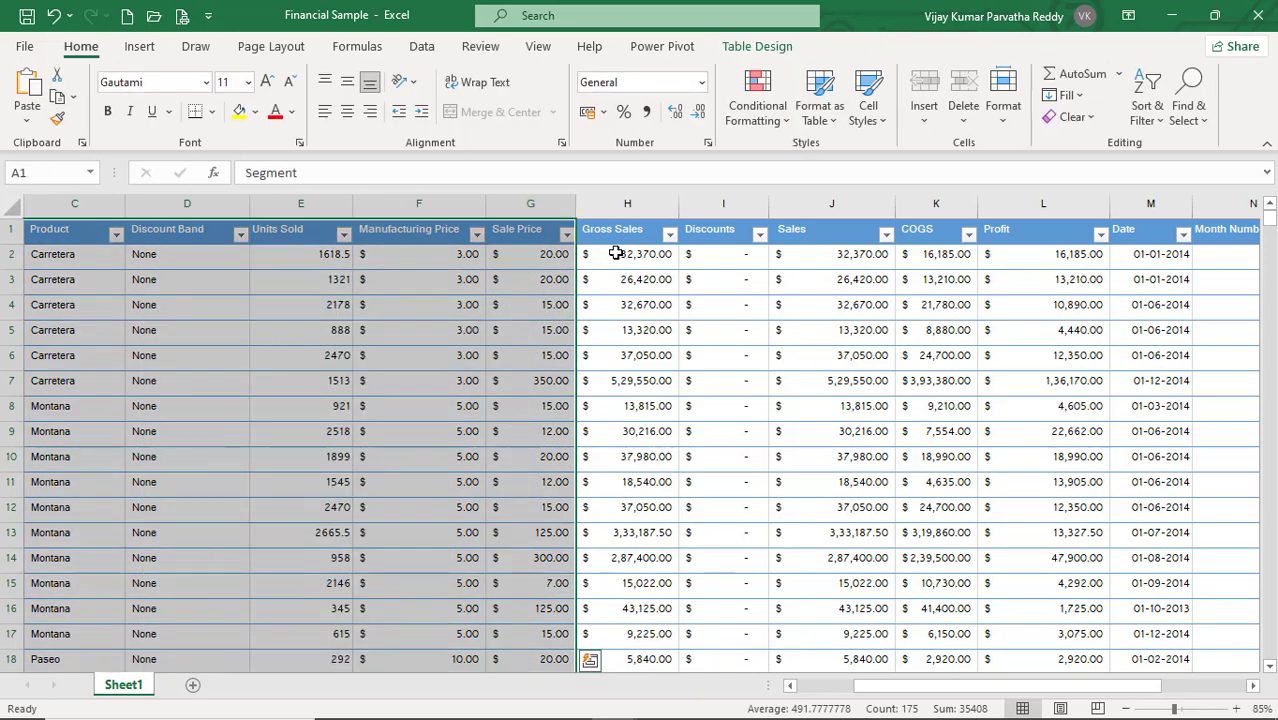
{"action": "left_click", "coordinate": [817, 692]}
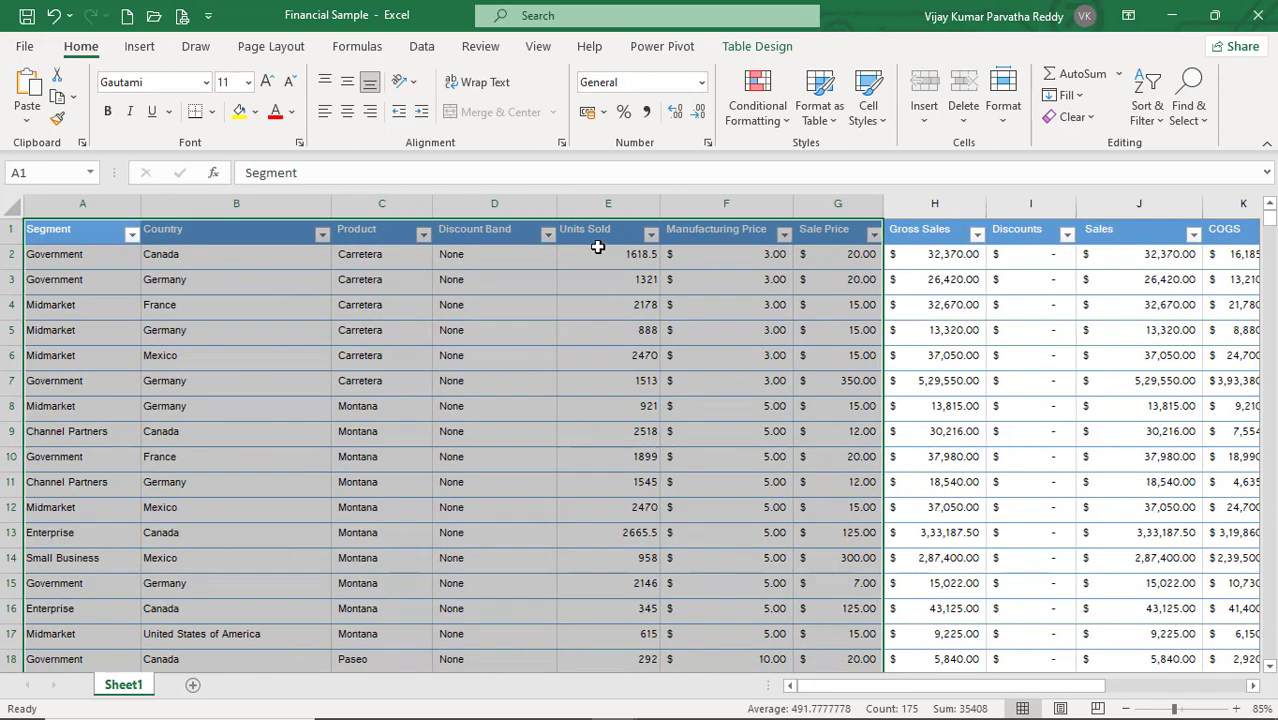
Look at the available map chart types with the Country header cell B1 selected, without inserting one.
{"action": "left_click", "coordinate": [142, 47]}
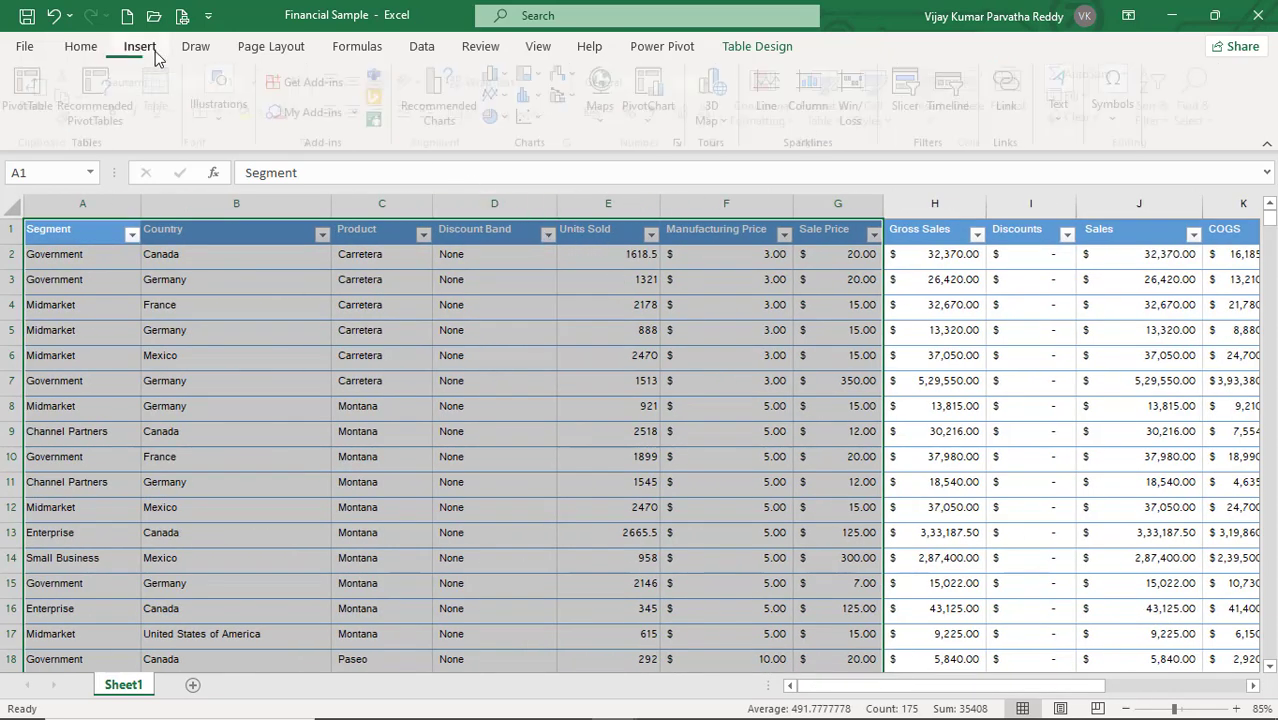
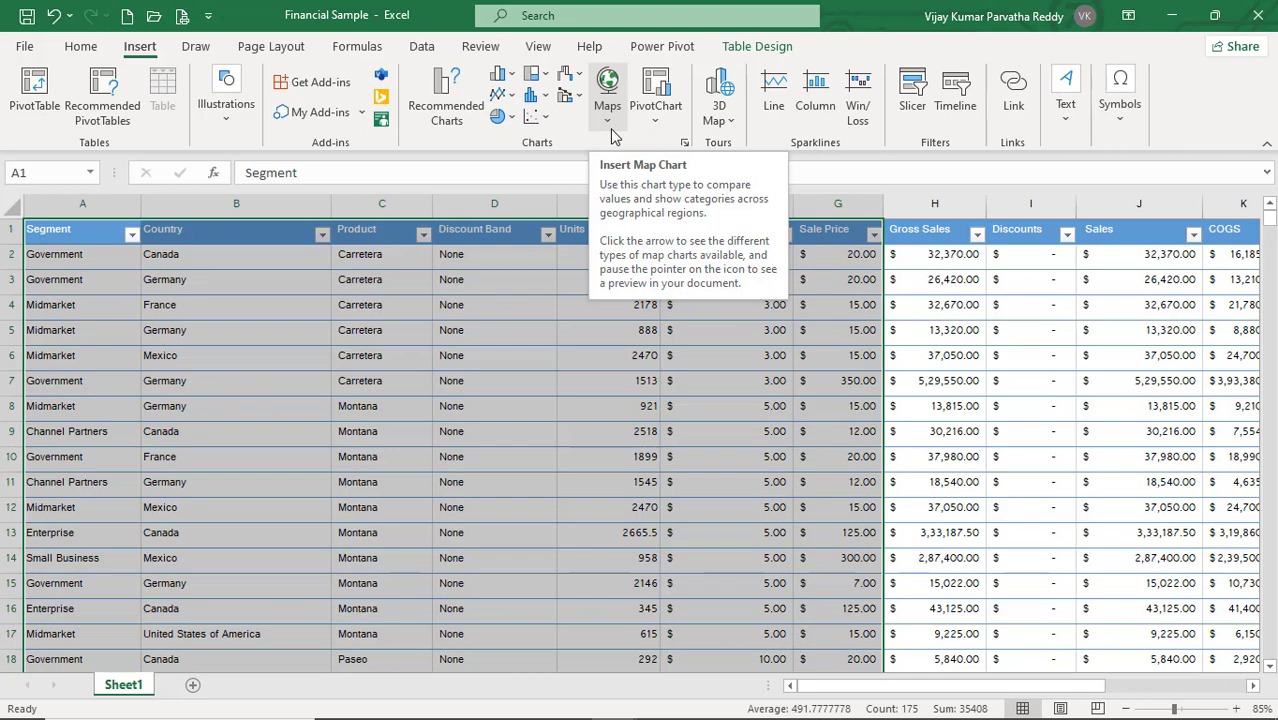
{"action": "left_click", "coordinate": [240, 234]}
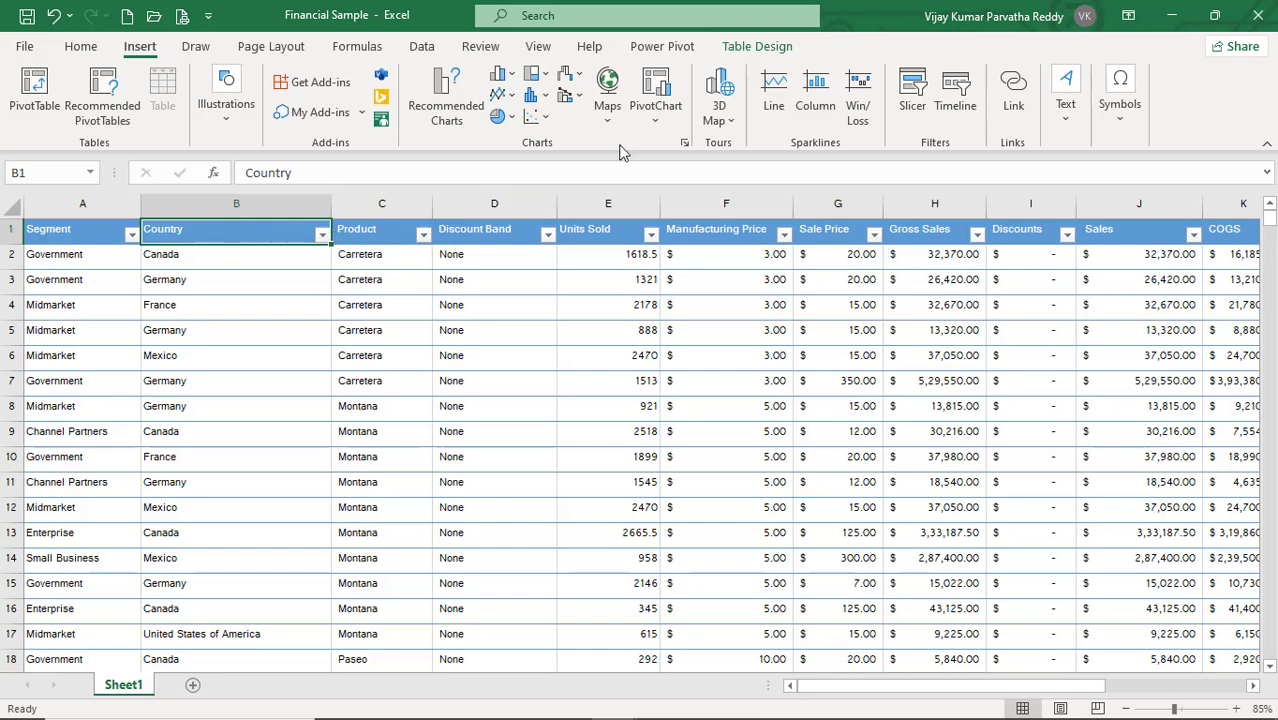
{"action": "left_click", "coordinate": [608, 112]}
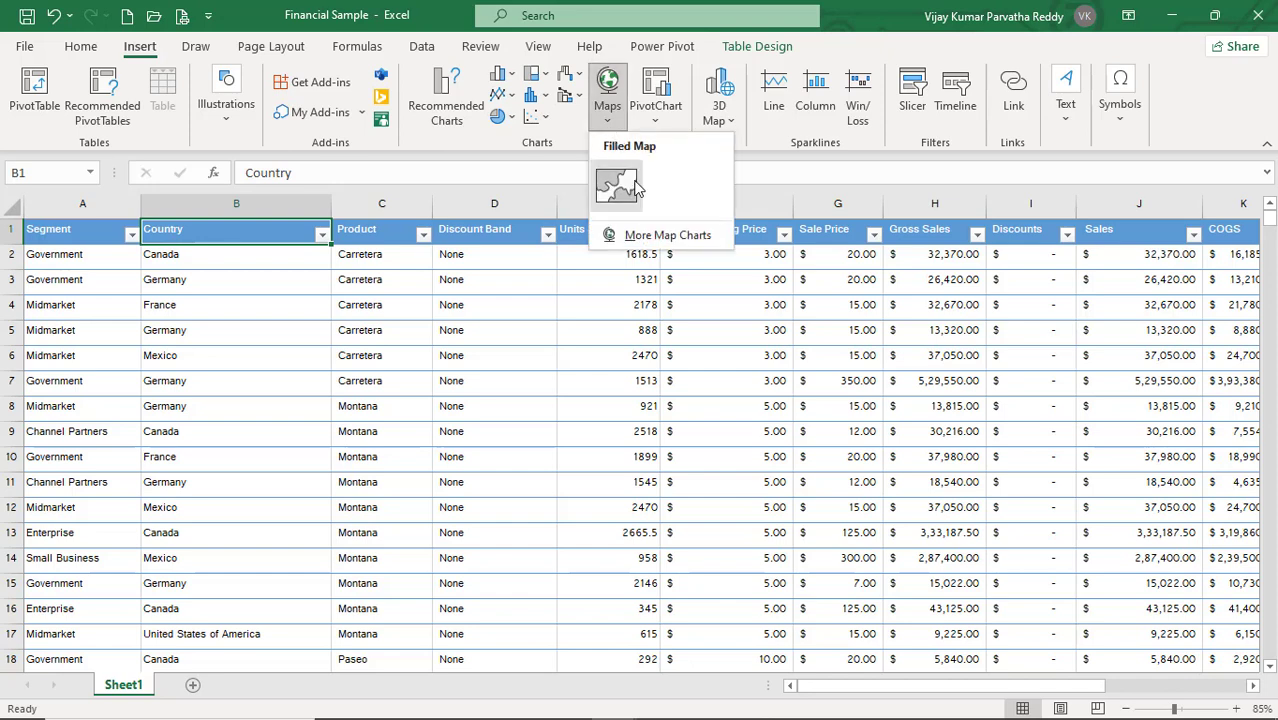
{"action": "left_click", "coordinate": [883, 15]}
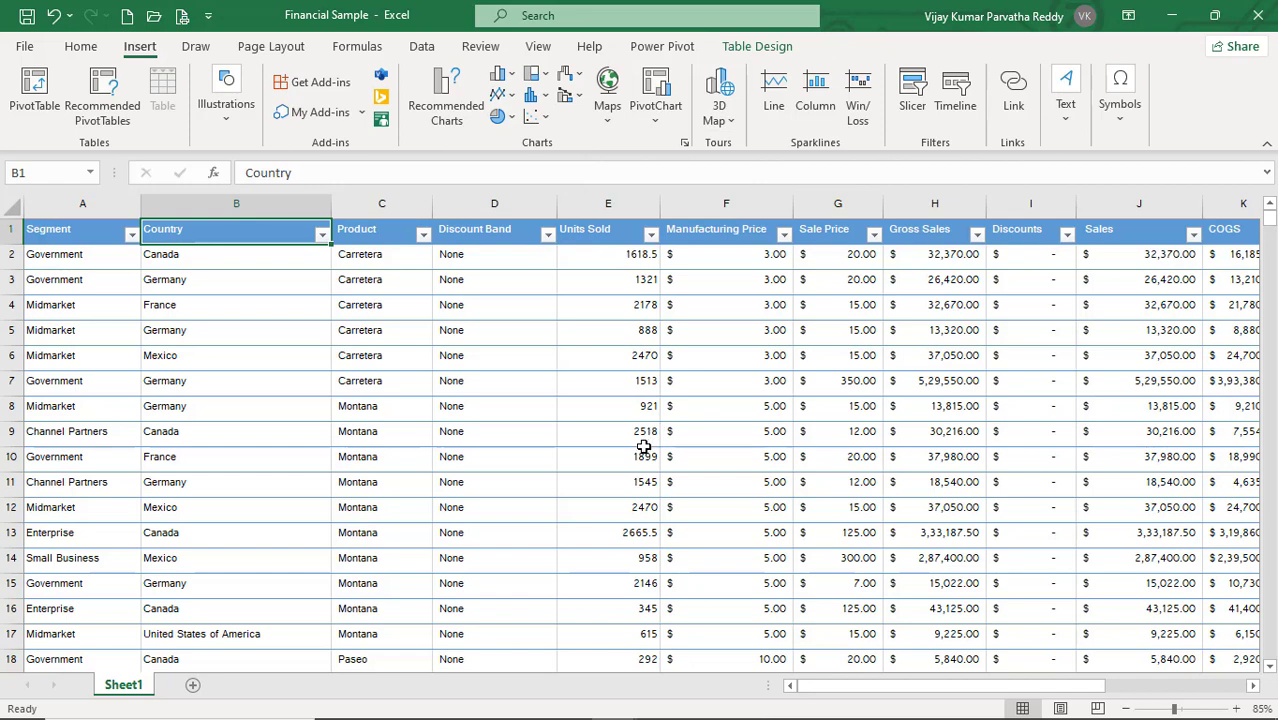
Switch to Google Chrome and open google.com in a new tab.
{"action": "key", "text": "alt+Tab"}
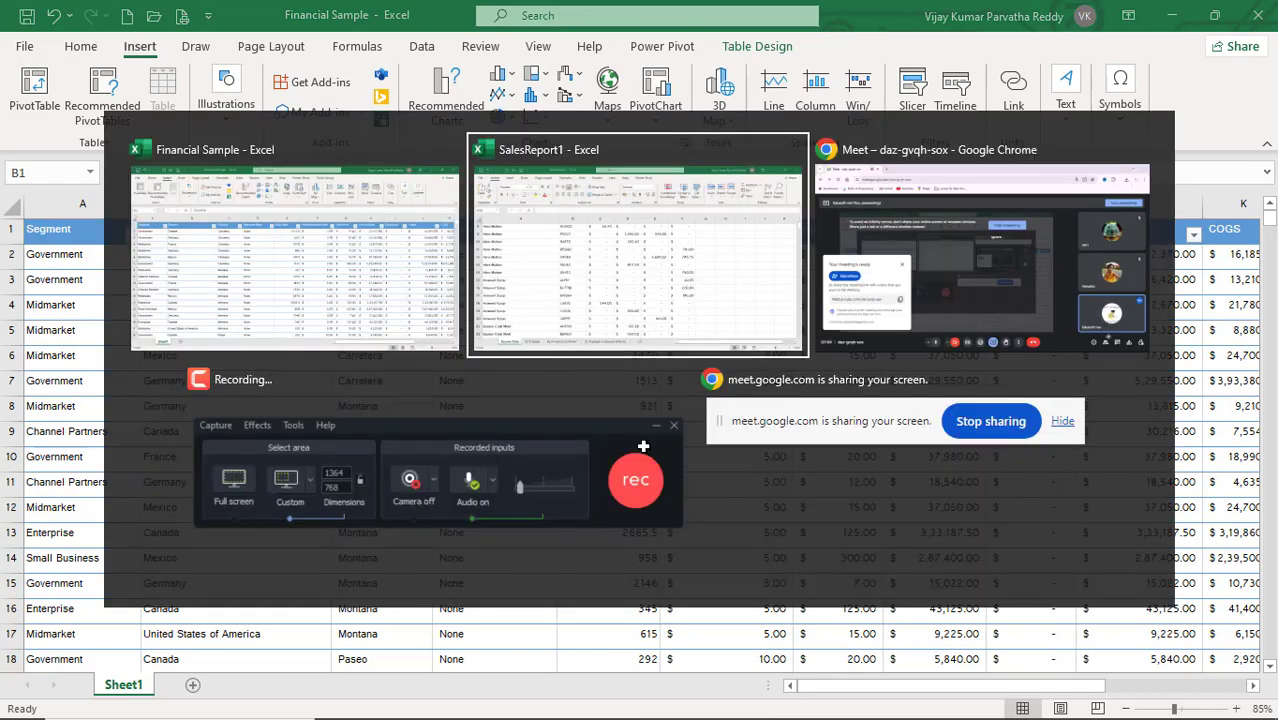
{"action": "key", "text": "alt+Tab"}
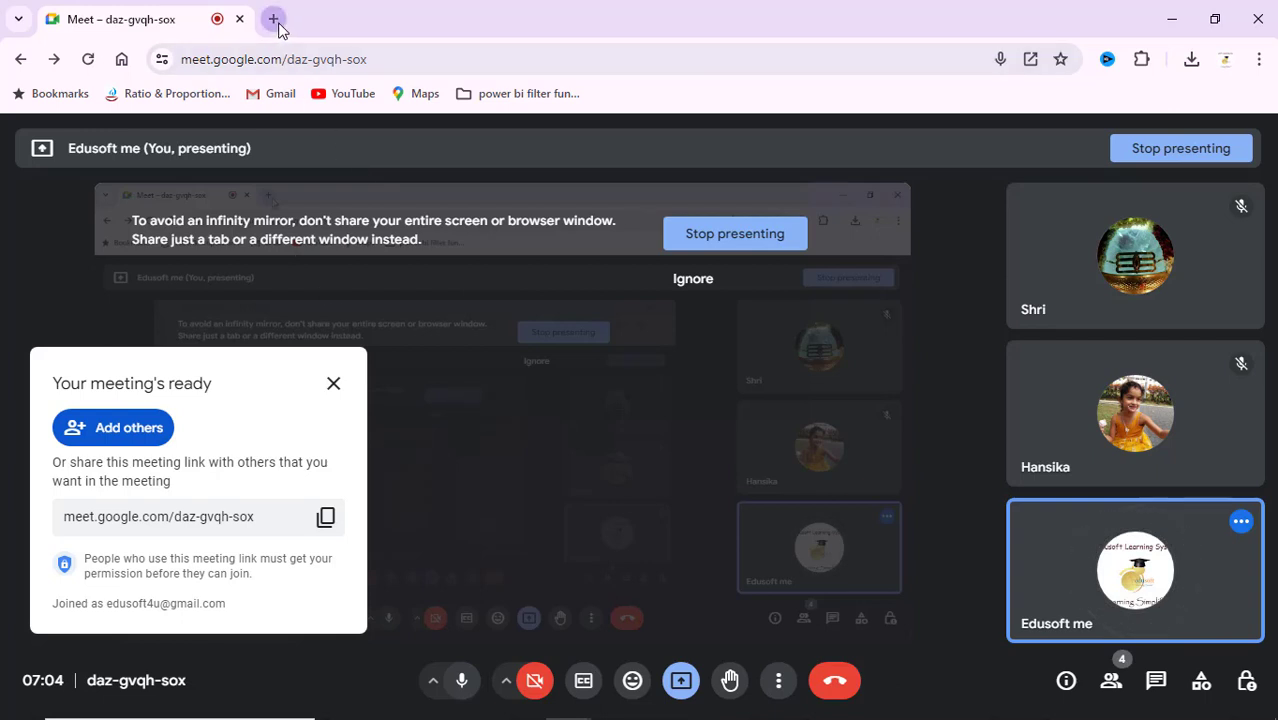
{"action": "left_click", "coordinate": [275, 21]}
{"action": "type", "text": "g"}
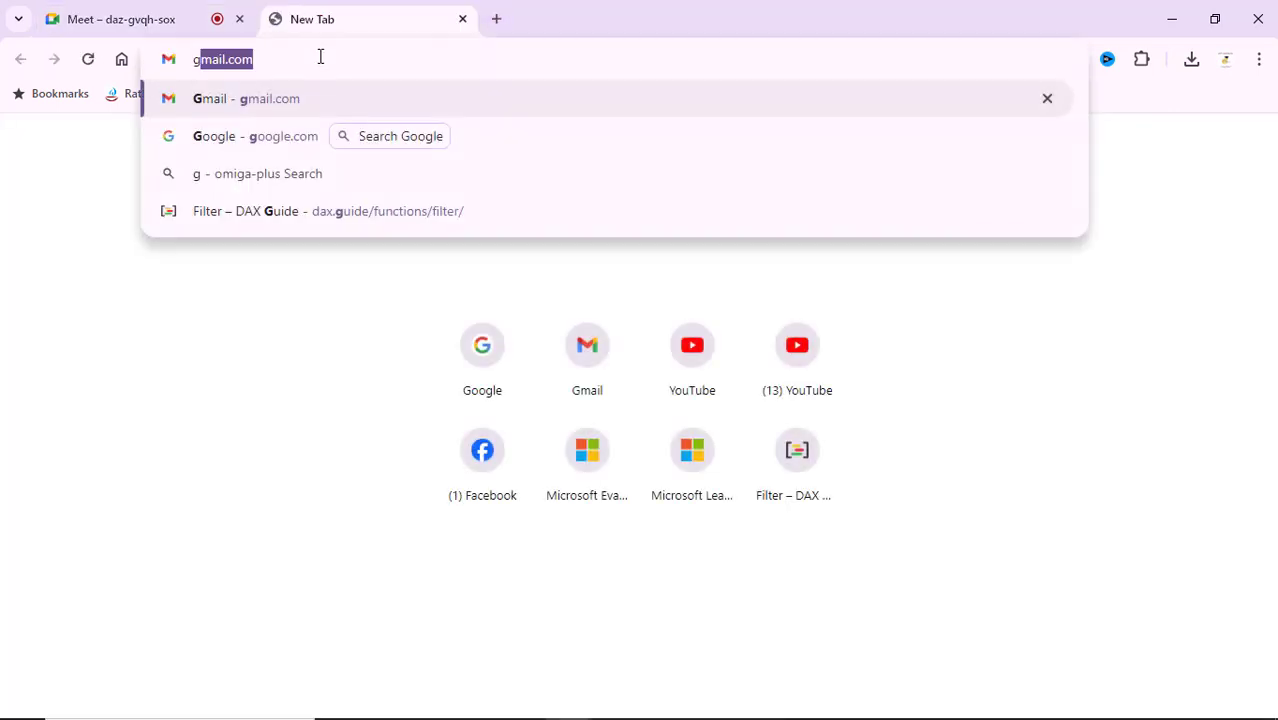
{"action": "type", "text": "oo"}
{"action": "key", "text": "Return"}
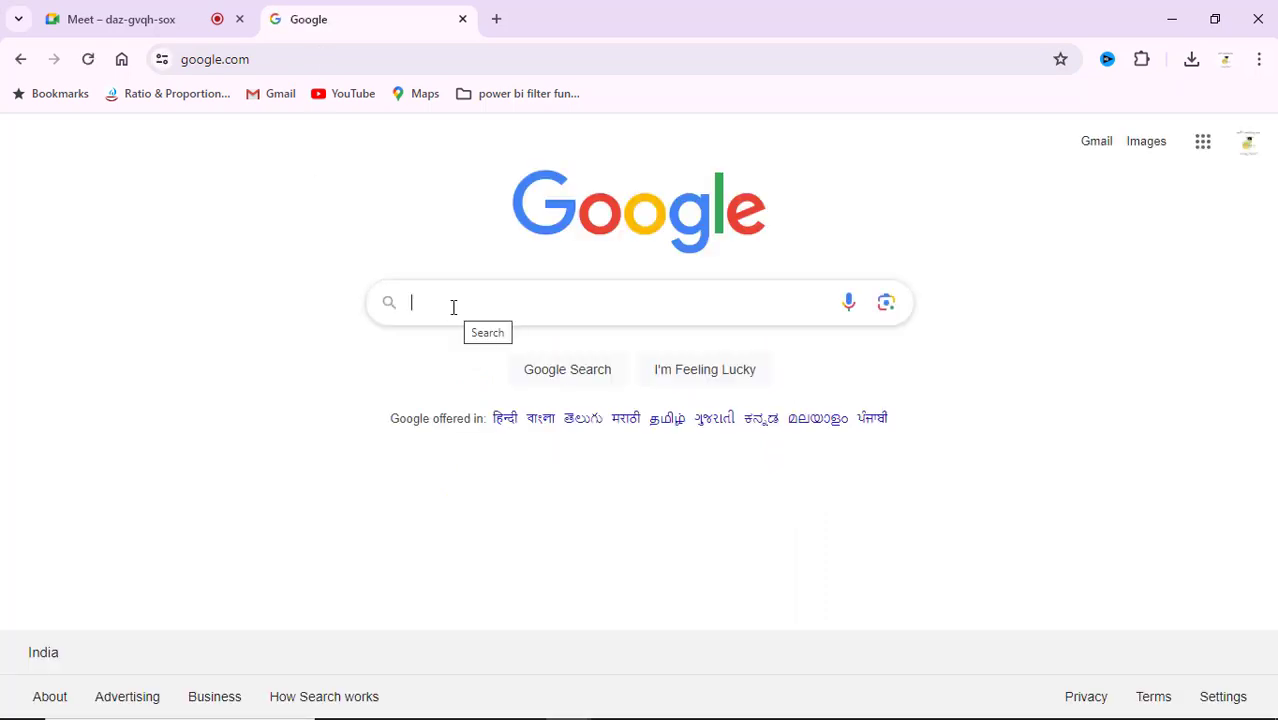
Search Google for "statewise population india".
{"action": "type", "text": "s"}
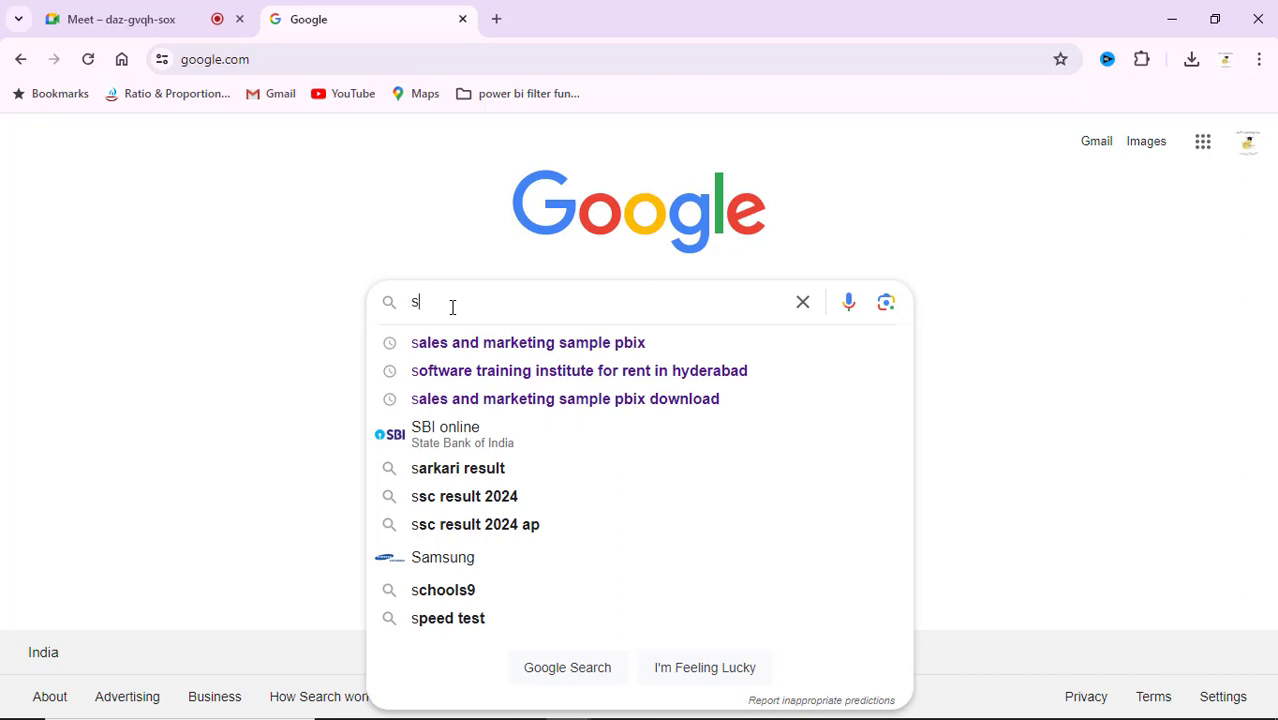
{"action": "type", "text": "ta"}
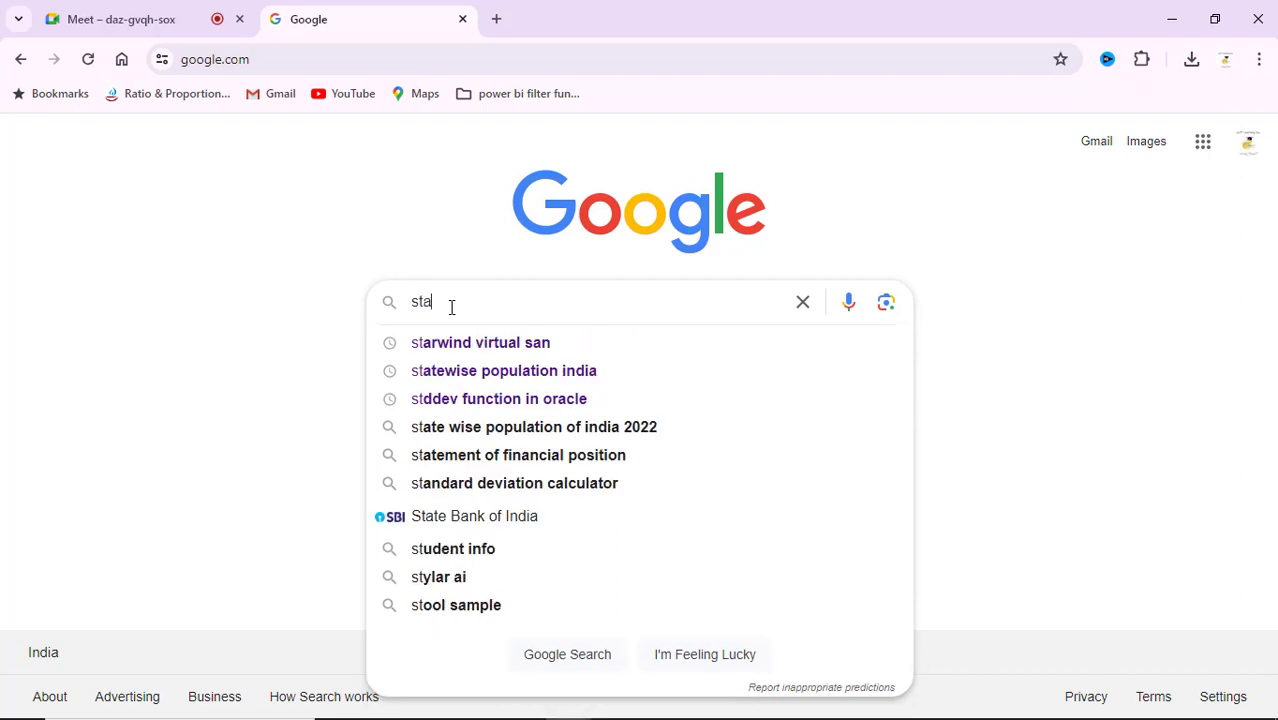
{"action": "type", "text": "te"}
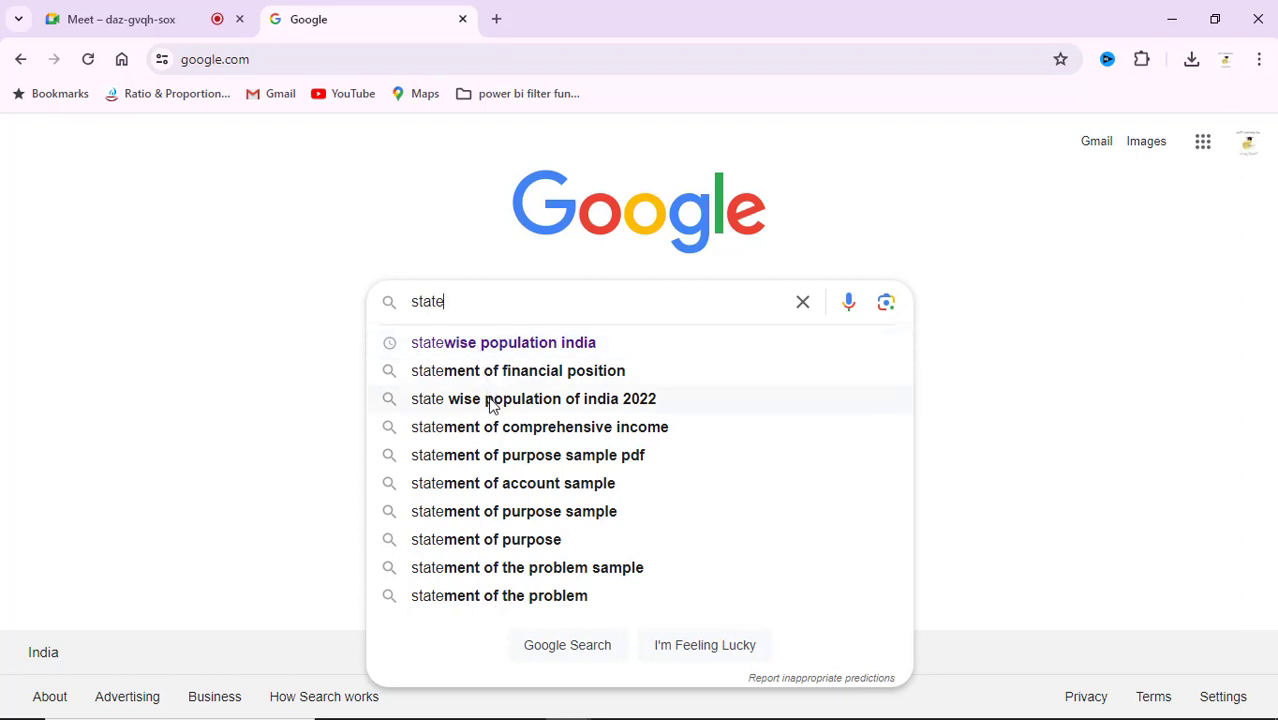
{"action": "left_click", "coordinate": [501, 345]}
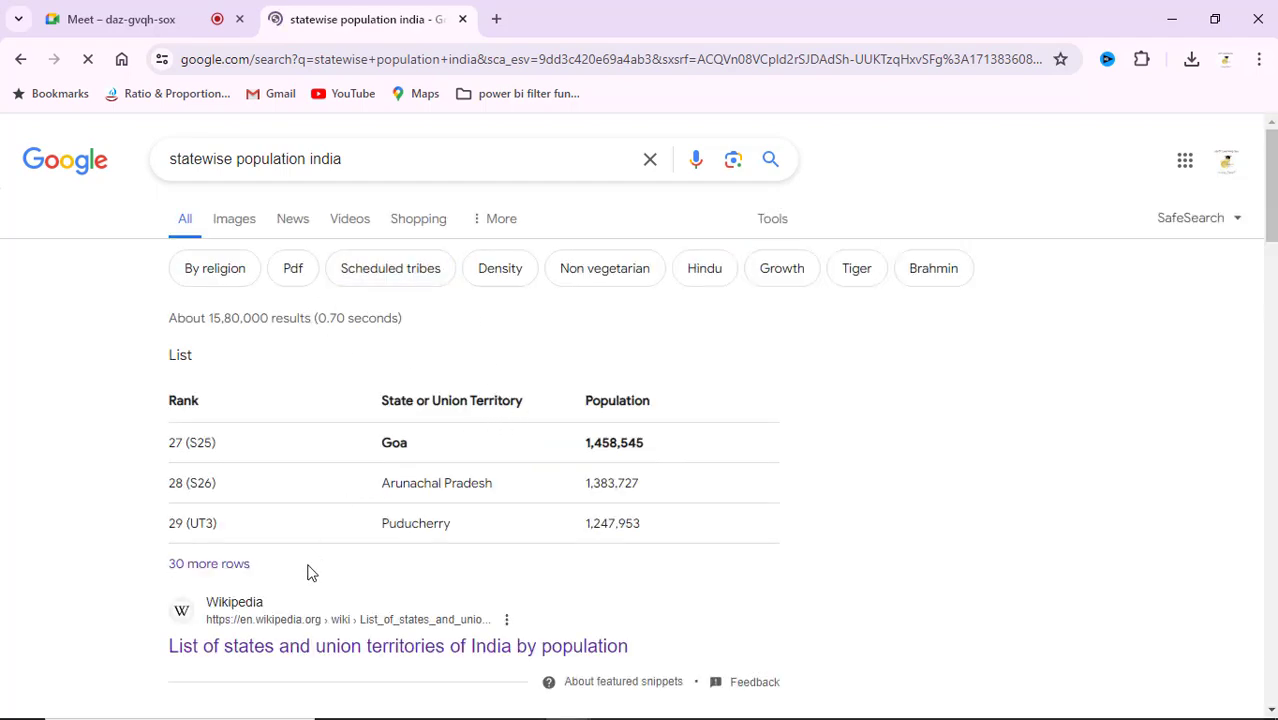
Open the Wikipedia list of Indian states by population and the StatisticsTimes page in separate new tabs, and show the StatisticsTimes page.
{"action": "scroll", "coordinate": [334, 589], "scroll_direction": "down", "scroll_amount": 1}
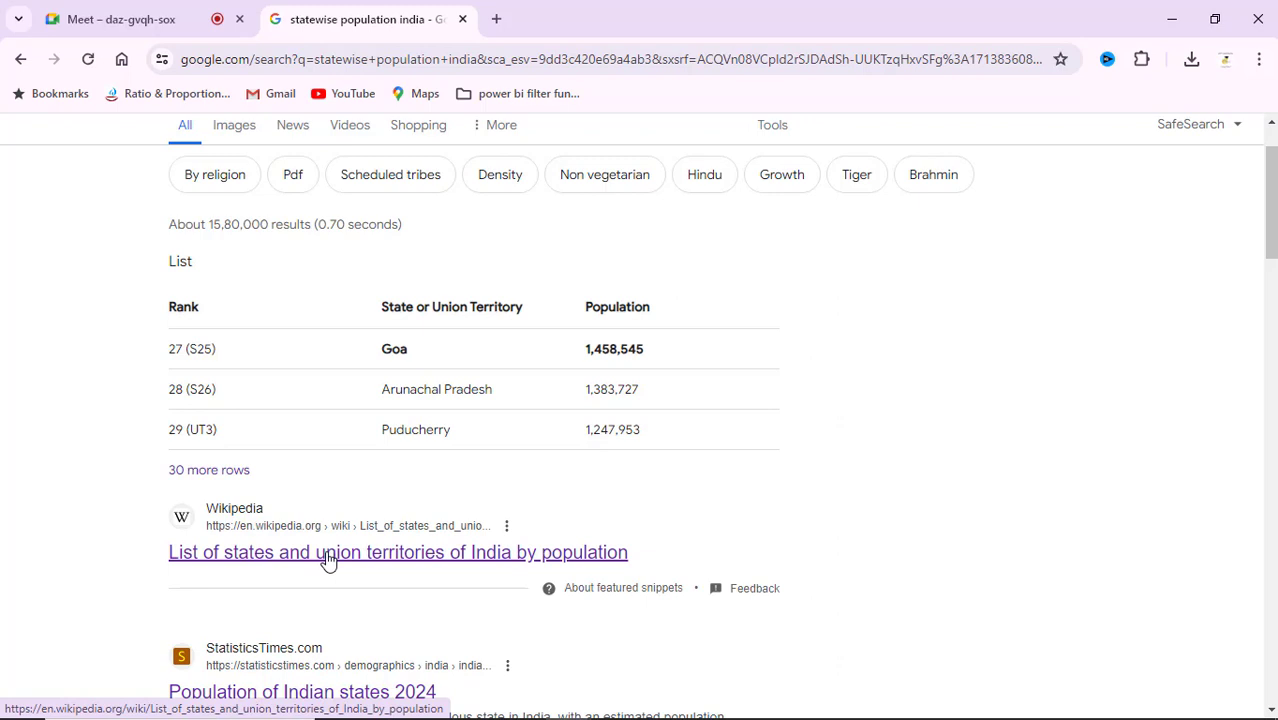
{"action": "right_click", "coordinate": [329, 560]}
{"action": "left_click", "coordinate": [405, 366]}
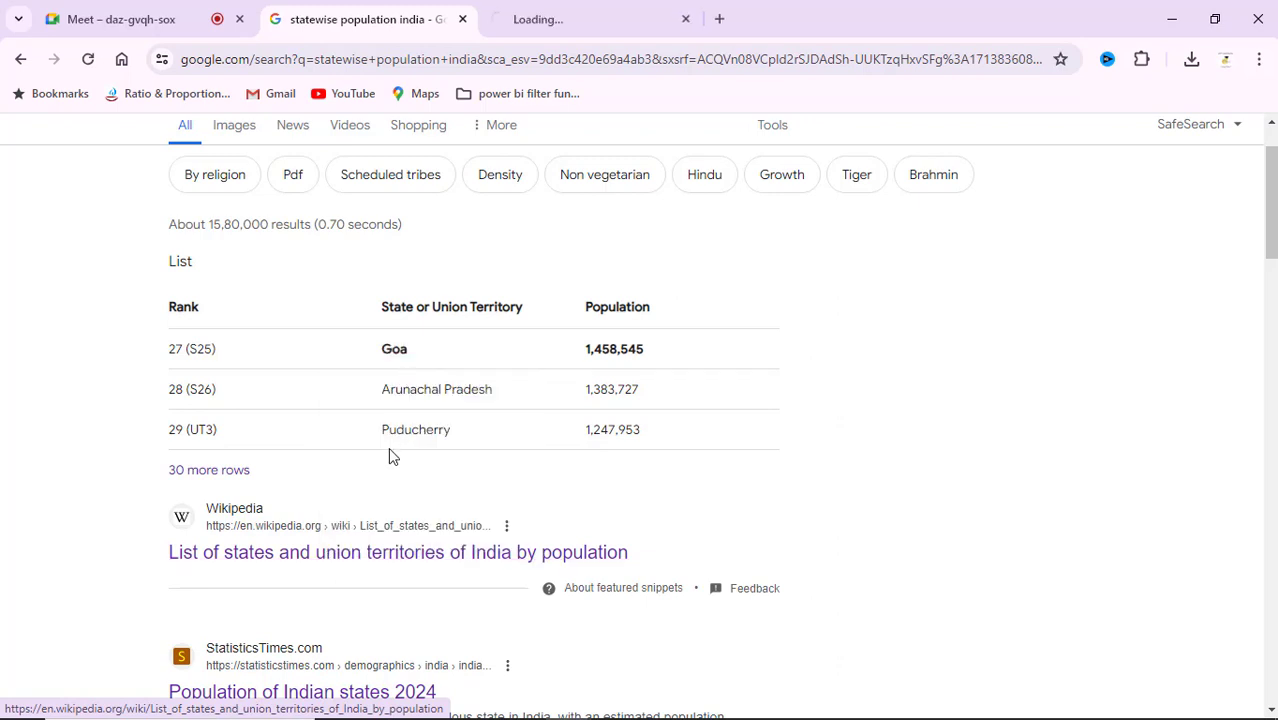
{"action": "scroll", "coordinate": [390, 455], "scroll_direction": "down", "scroll_amount": 3}
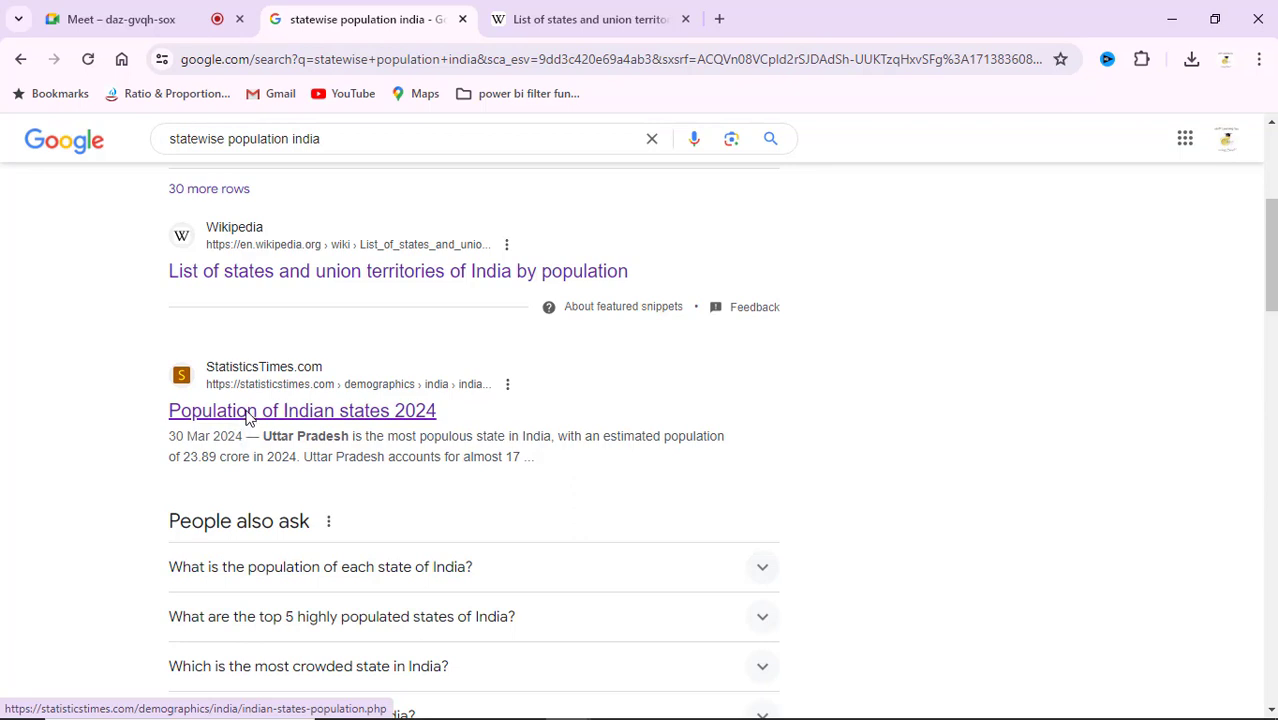
{"action": "right_click", "coordinate": [248, 418]}
{"action": "left_click", "coordinate": [285, 432]}
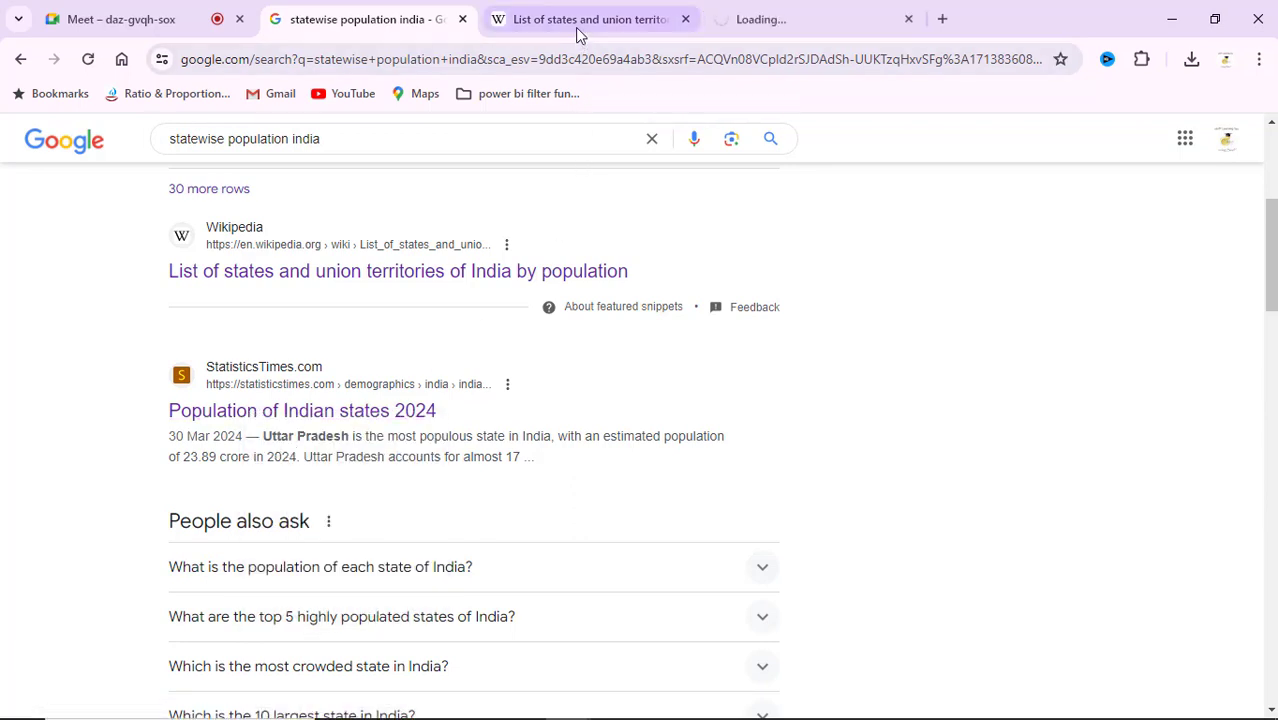
{"action": "left_click", "coordinate": [772, 30]}
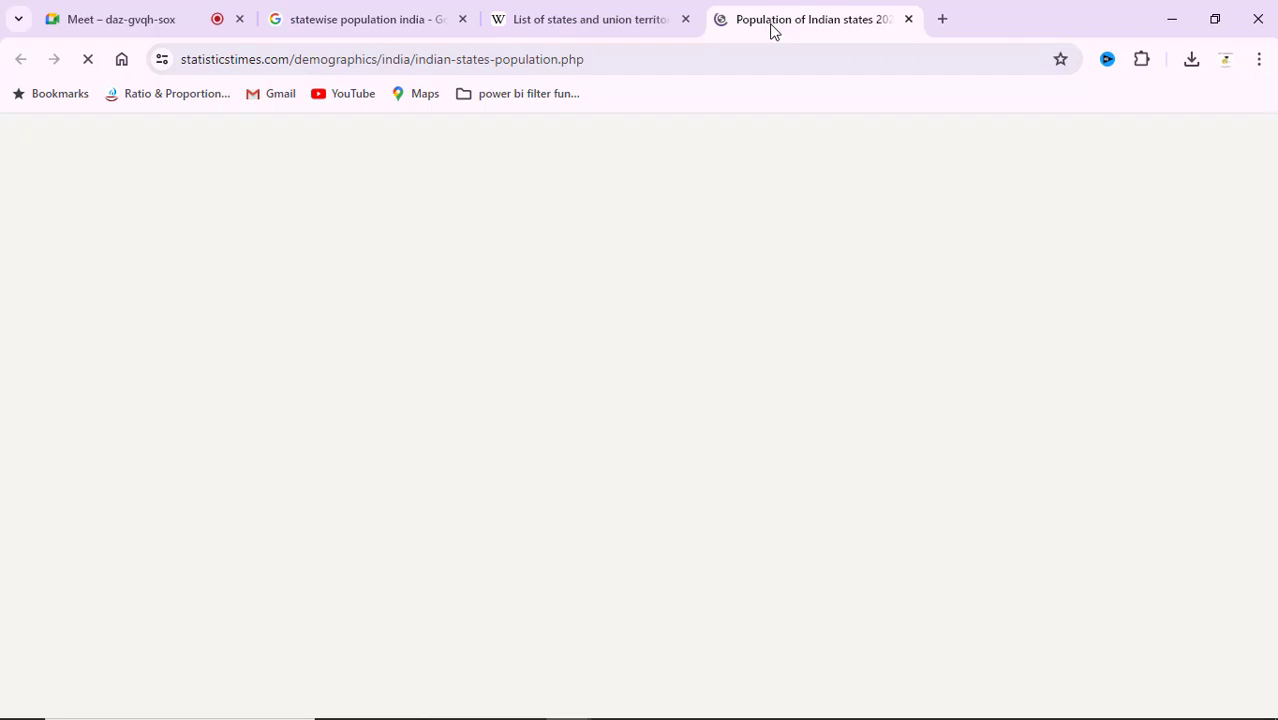
Examine the StatisticsTimes page's map and table of Indian states by population, including the State/UT and 2023 and 2024 population columns.
{"action": "scroll", "coordinate": [633, 418], "scroll_direction": "down", "scroll_amount": 5}
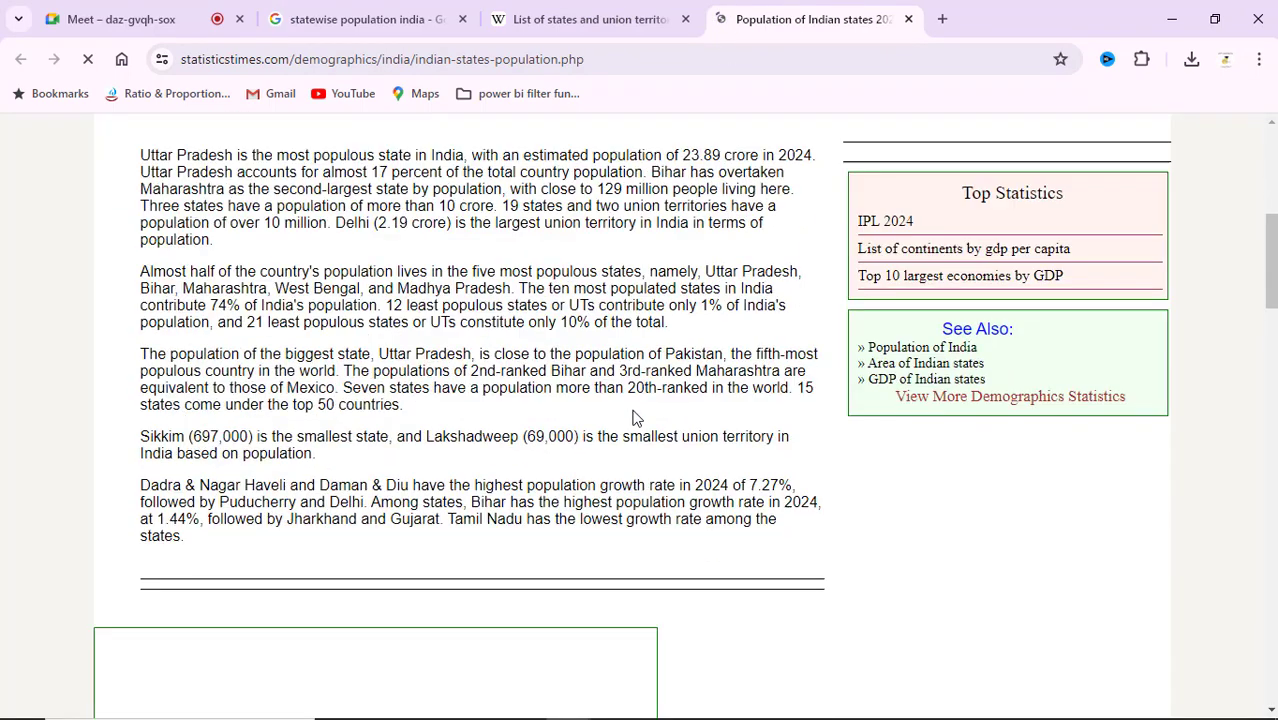
{"action": "scroll", "coordinate": [633, 418], "scroll_direction": "down", "scroll_amount": 6}
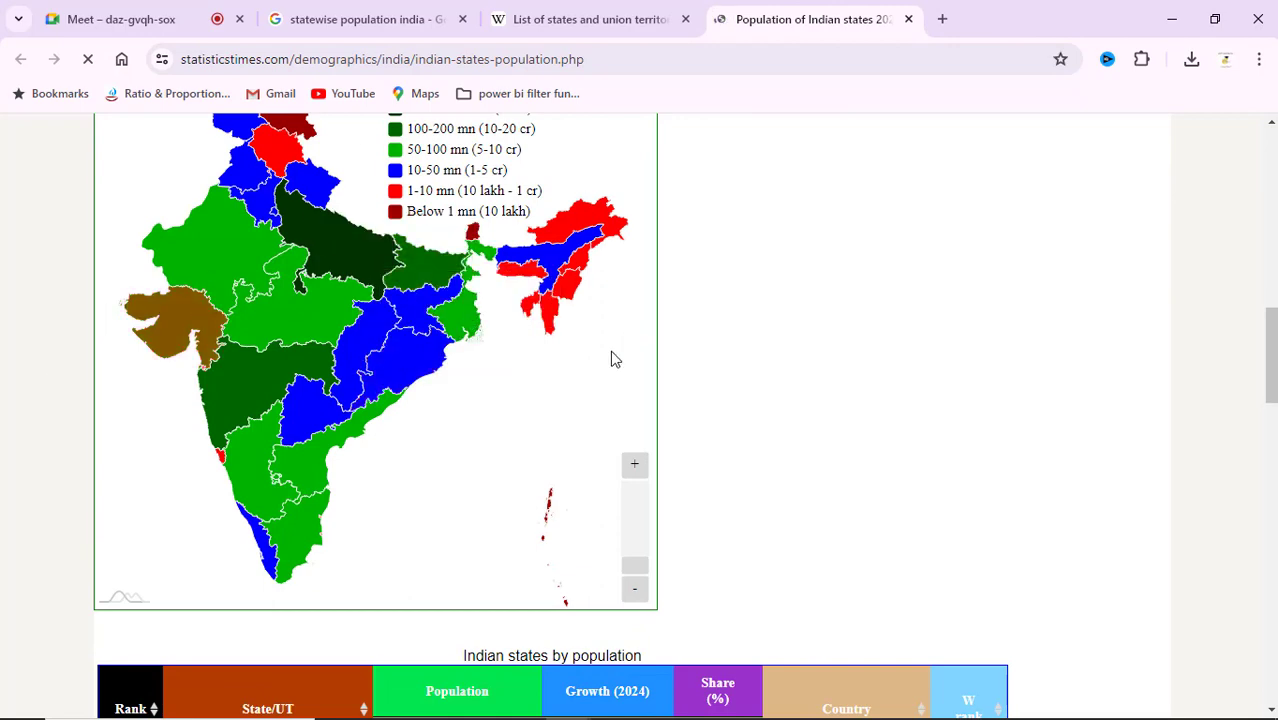
{"action": "scroll", "coordinate": [615, 359], "scroll_direction": "up", "scroll_amount": 5}
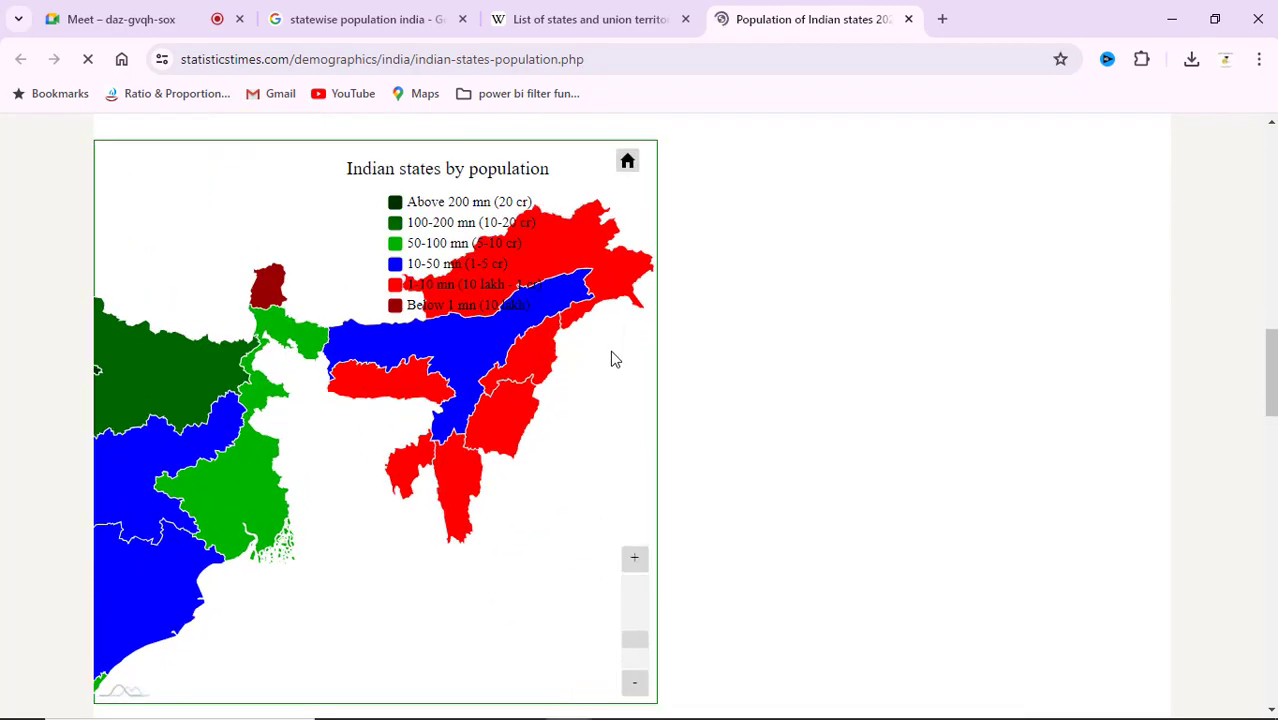
{"action": "scroll", "coordinate": [615, 359], "scroll_direction": "down", "scroll_amount": 5}
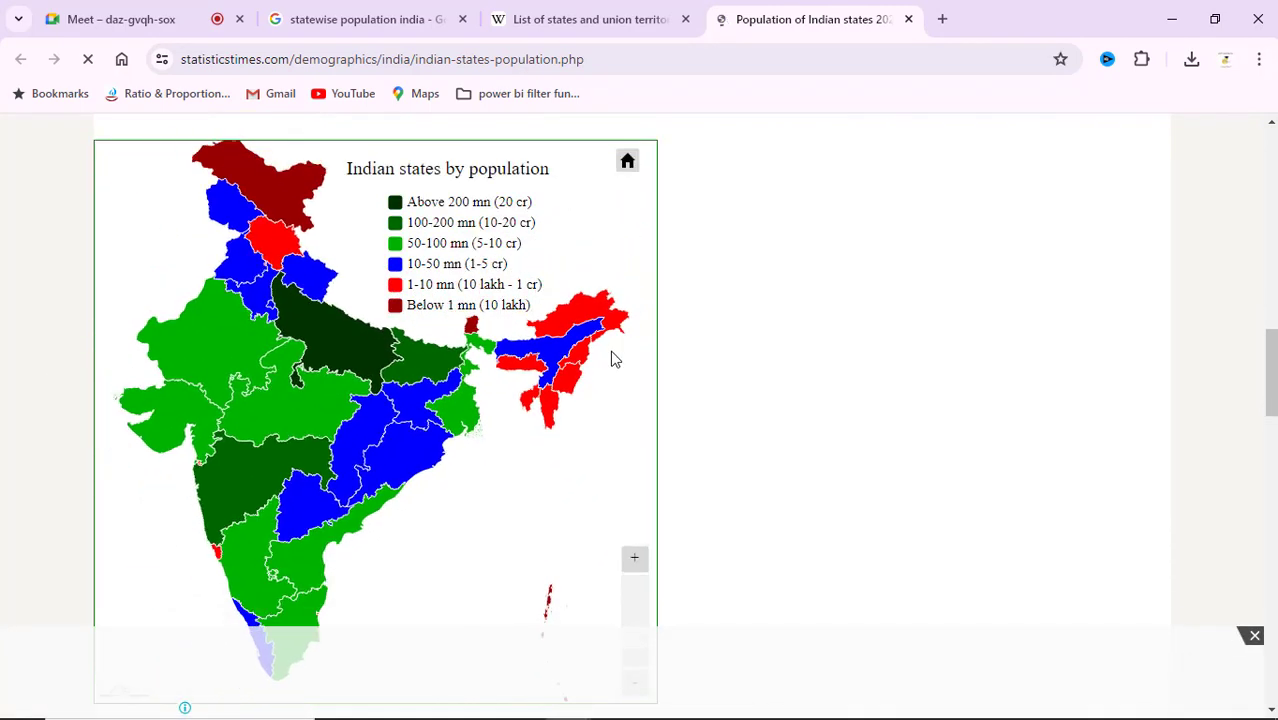
{"action": "scroll", "coordinate": [822, 445], "scroll_direction": "down", "scroll_amount": 5}
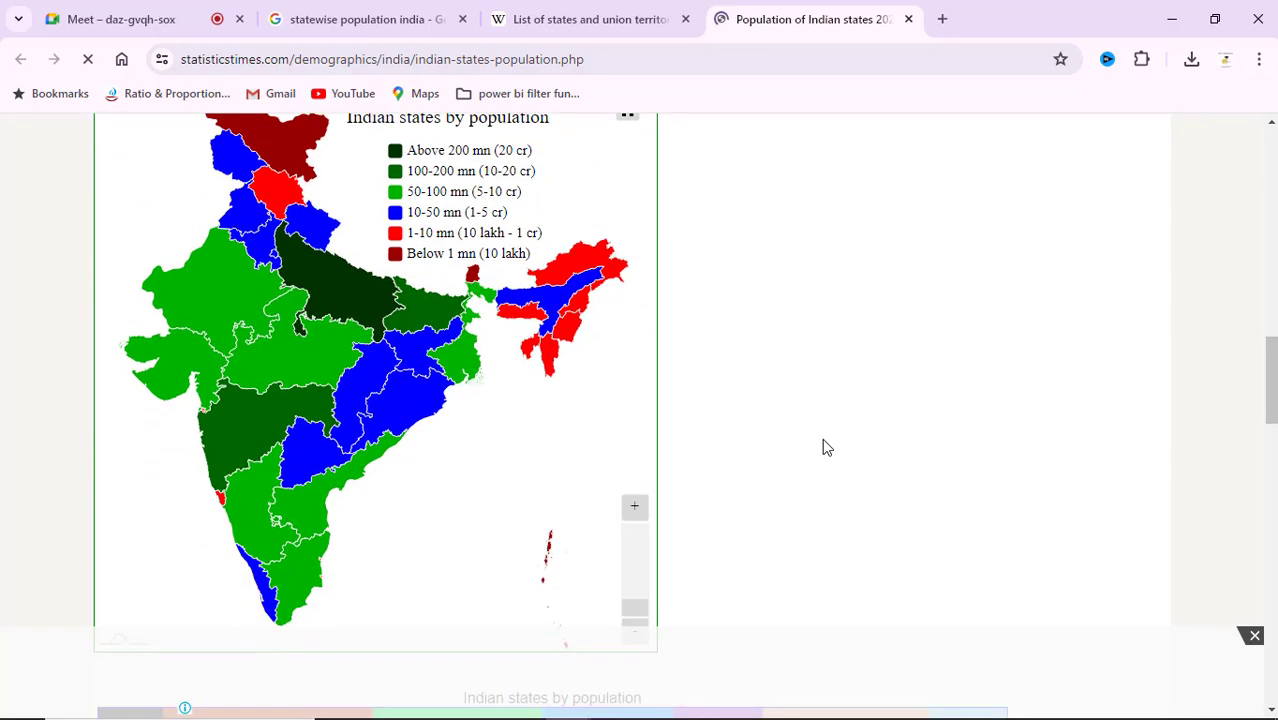
{"action": "scroll", "coordinate": [822, 445], "scroll_direction": "down", "scroll_amount": 2}
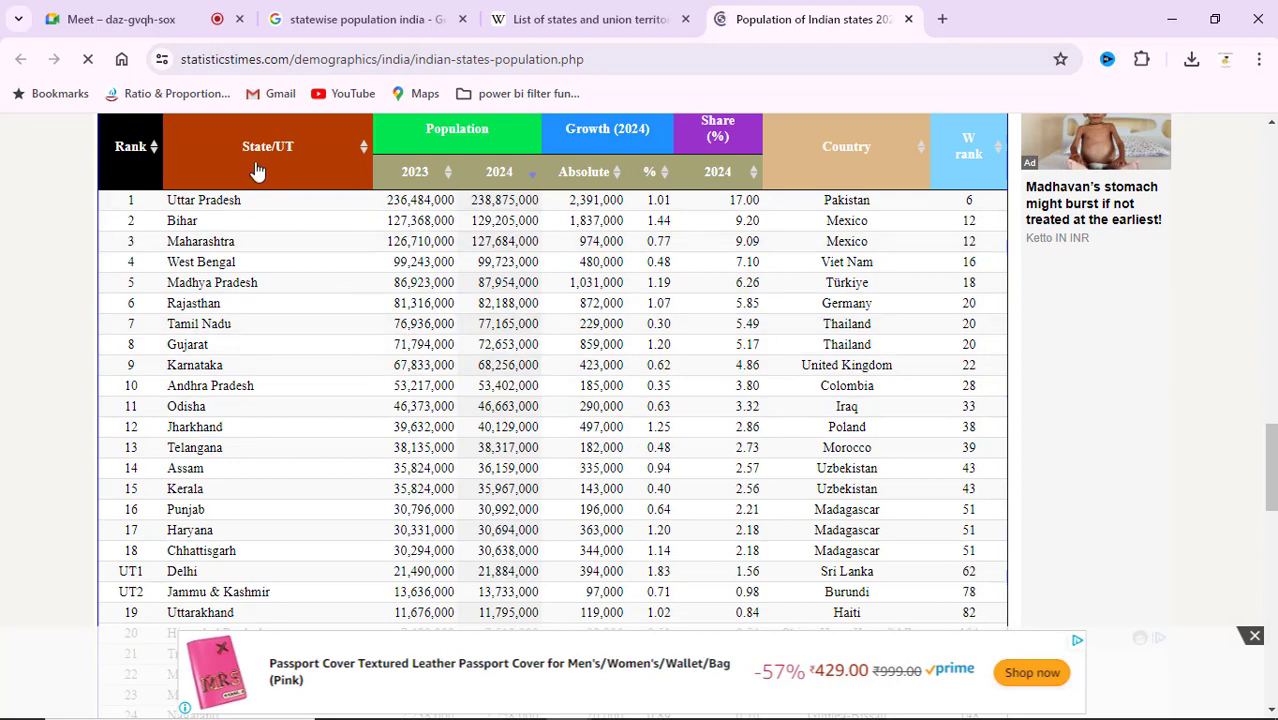
{"action": "scroll", "coordinate": [298, 305], "scroll_direction": "down", "scroll_amount": 3}
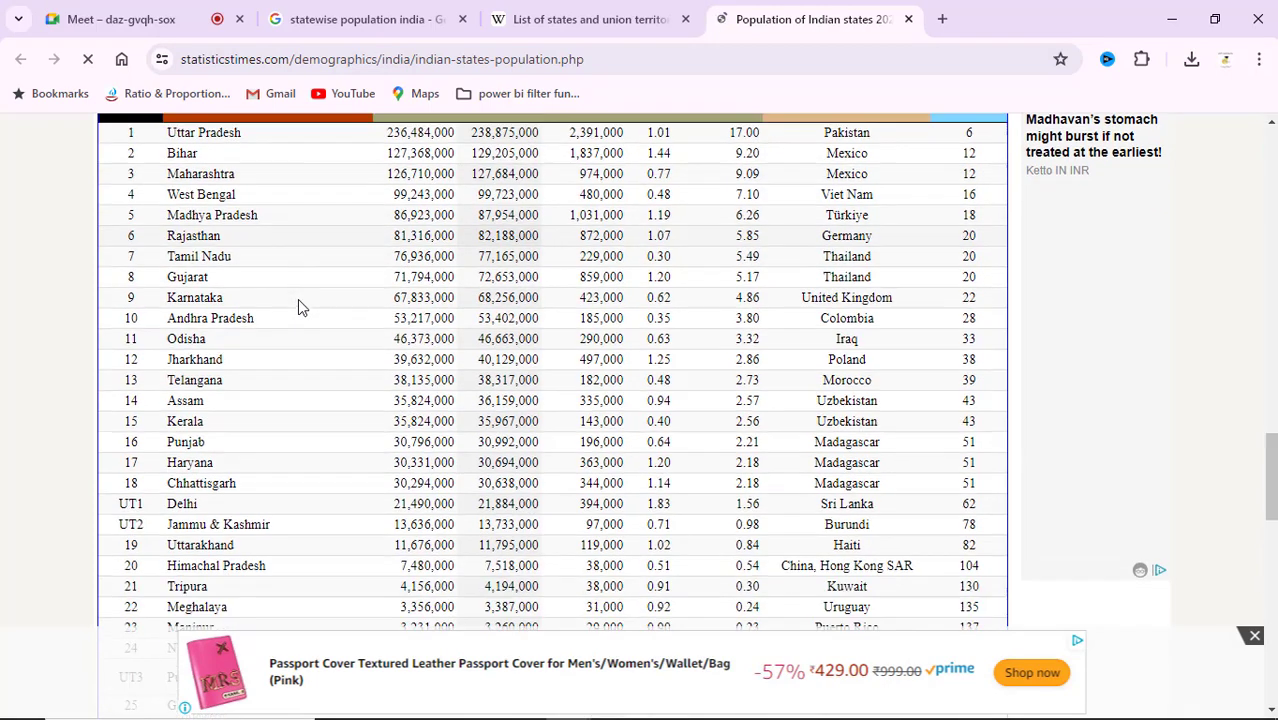
{"action": "scroll", "coordinate": [298, 308], "scroll_direction": "down", "scroll_amount": 2}
{"action": "scroll", "coordinate": [462, 316], "scroll_direction": "up", "scroll_amount": 6}
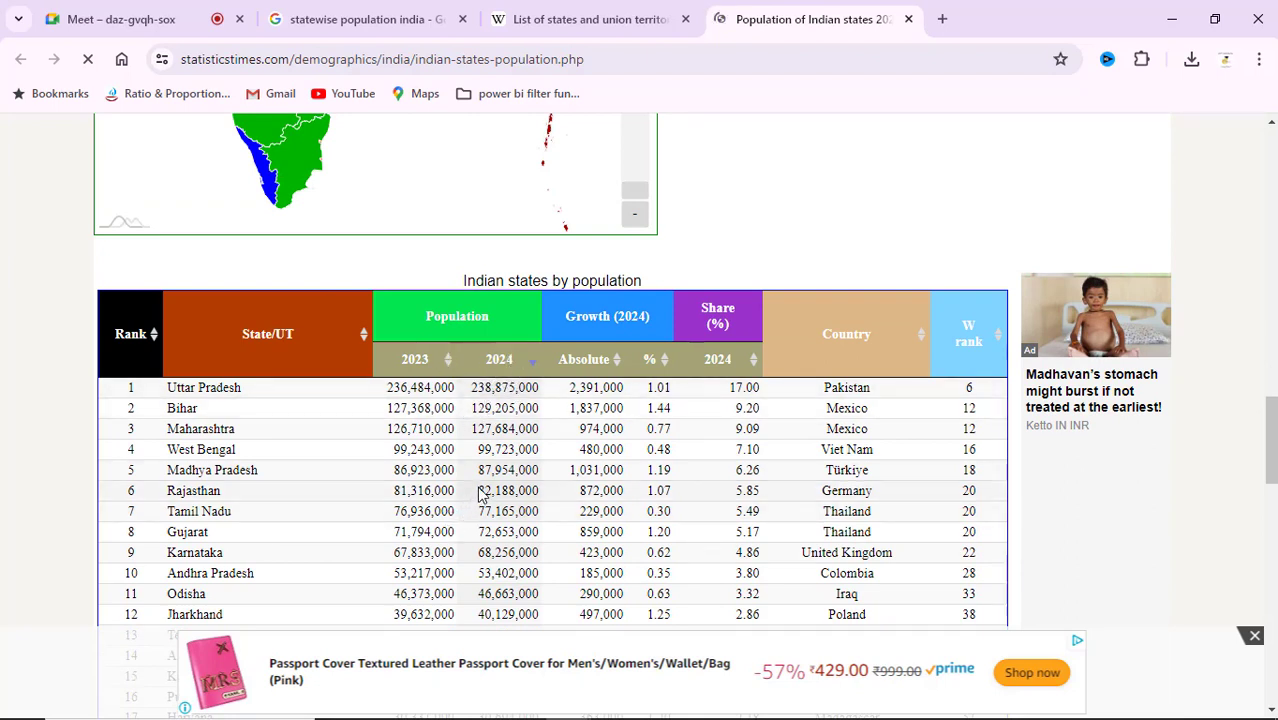
{"action": "scroll", "coordinate": [479, 487], "scroll_direction": "down", "scroll_amount": 1}
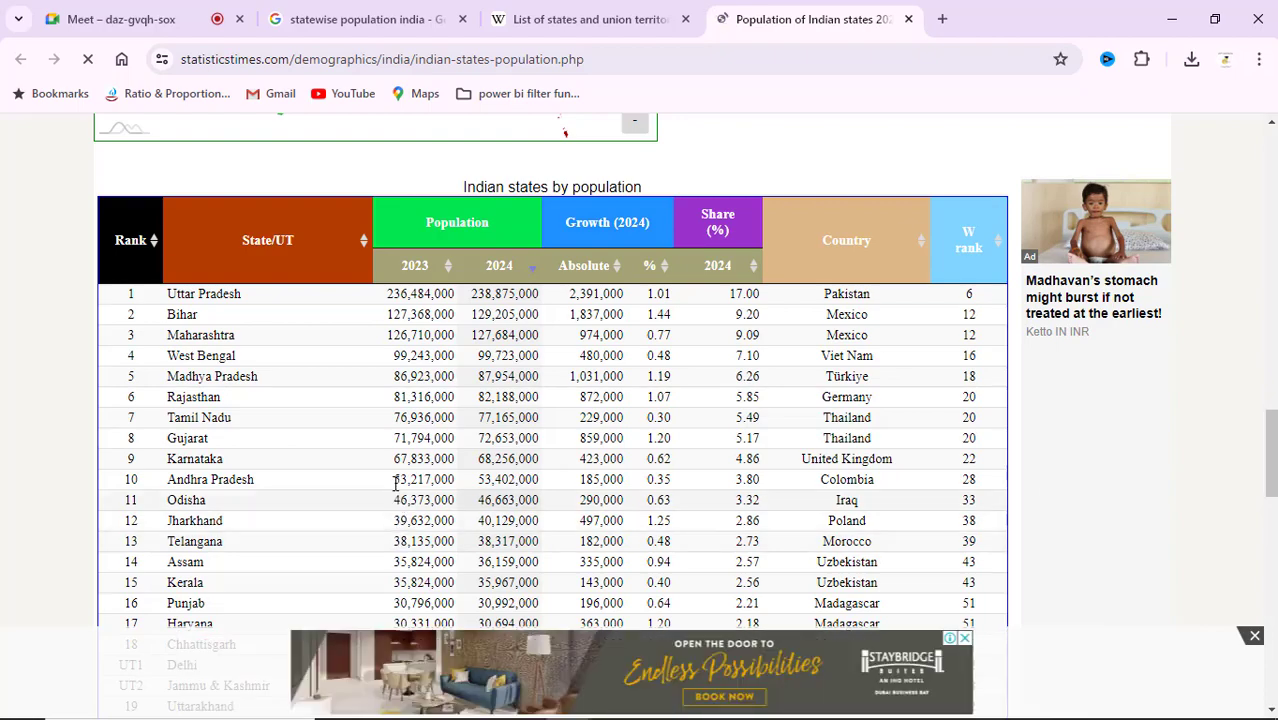
Copy the Indian states by population table without its India total row, switch to Excel, and paste it into a new blank workbook.
{"action": "left_click_drag", "start_coordinate": [450, 187], "coordinate": [986, 593]}
{"action": "scroll", "coordinate": [584, 397], "scroll_direction": "down", "scroll_amount": 5}
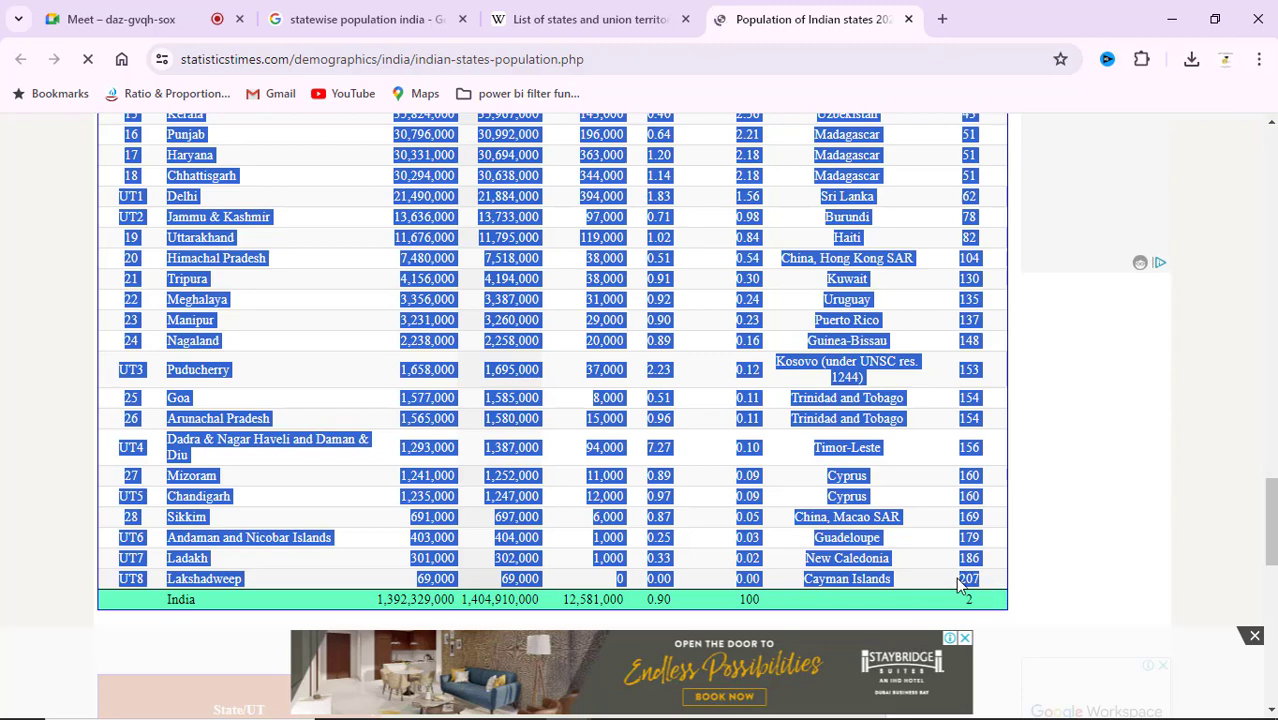
{"action": "key", "text": "alt+Tab"}
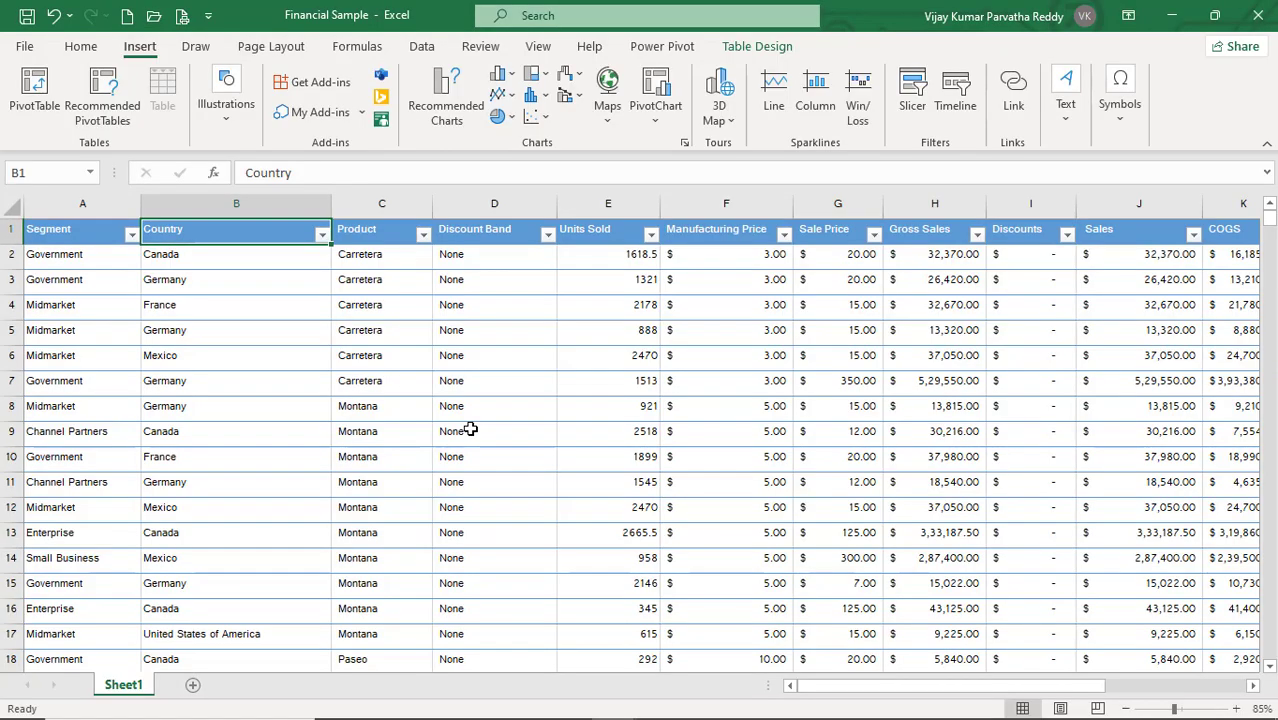
{"action": "key", "text": "ctrl+n"}
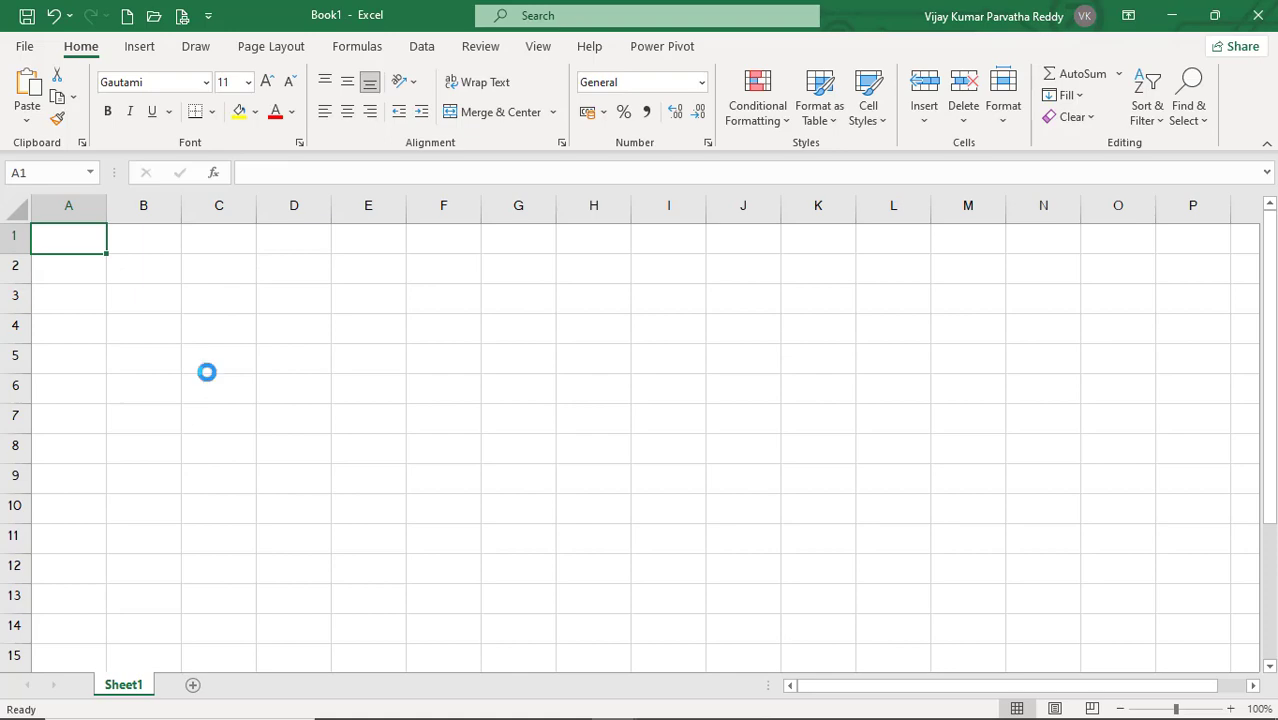
{"action": "key", "text": "ctrl+v"}
{"action": "left_click", "coordinate": [756, 322]}
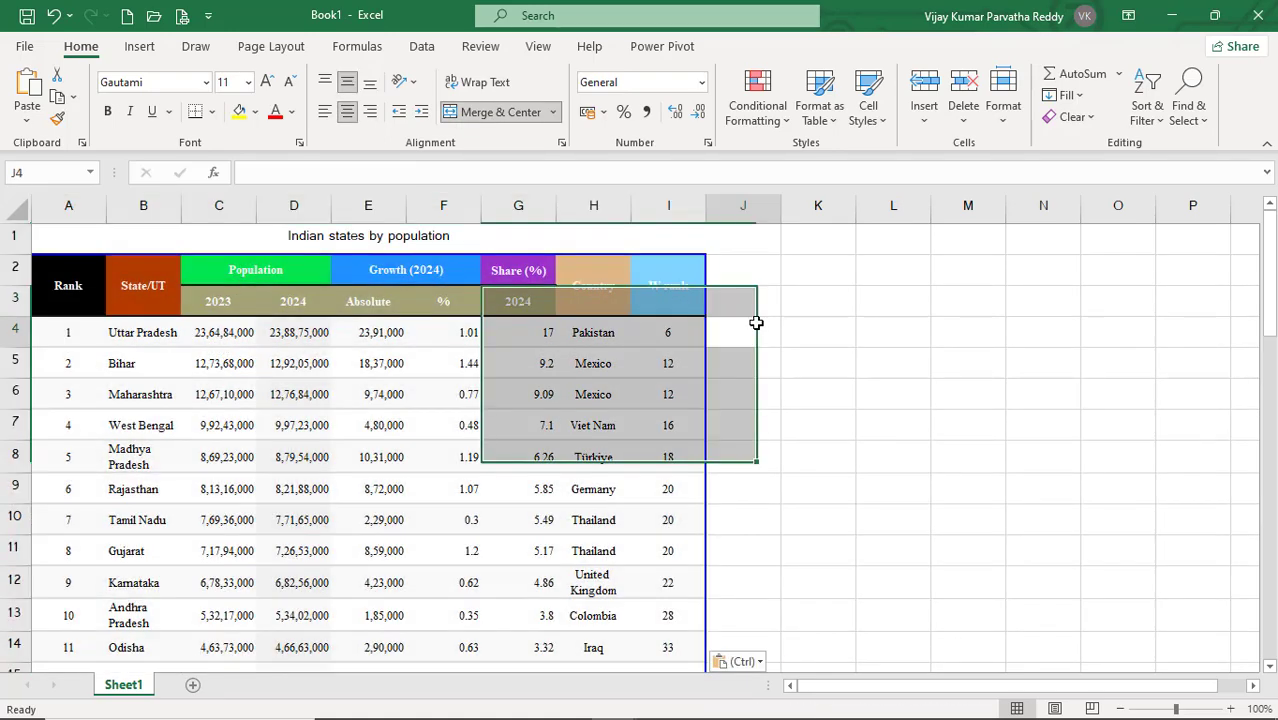
Review the pasted table's title, State/UT column and Population header with its 2023 and 2024 subheaders.
{"action": "left_click", "coordinate": [322, 360]}
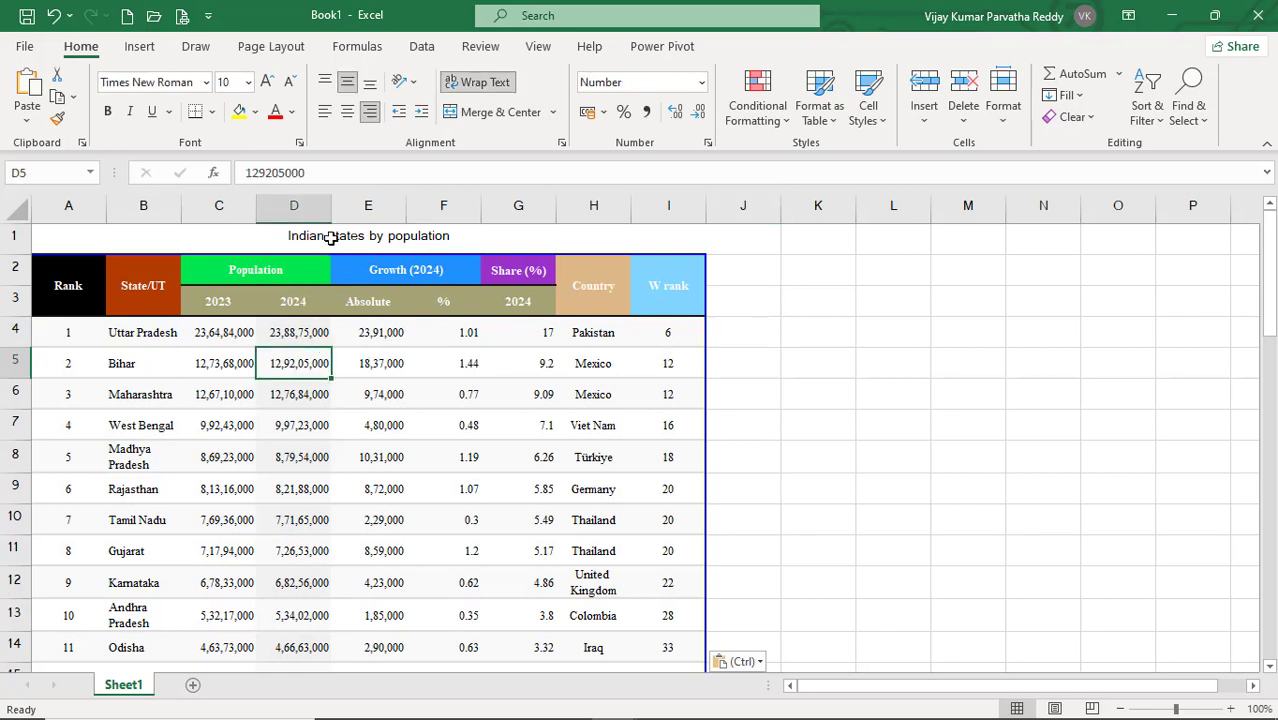
{"action": "left_click", "coordinate": [330, 238]}
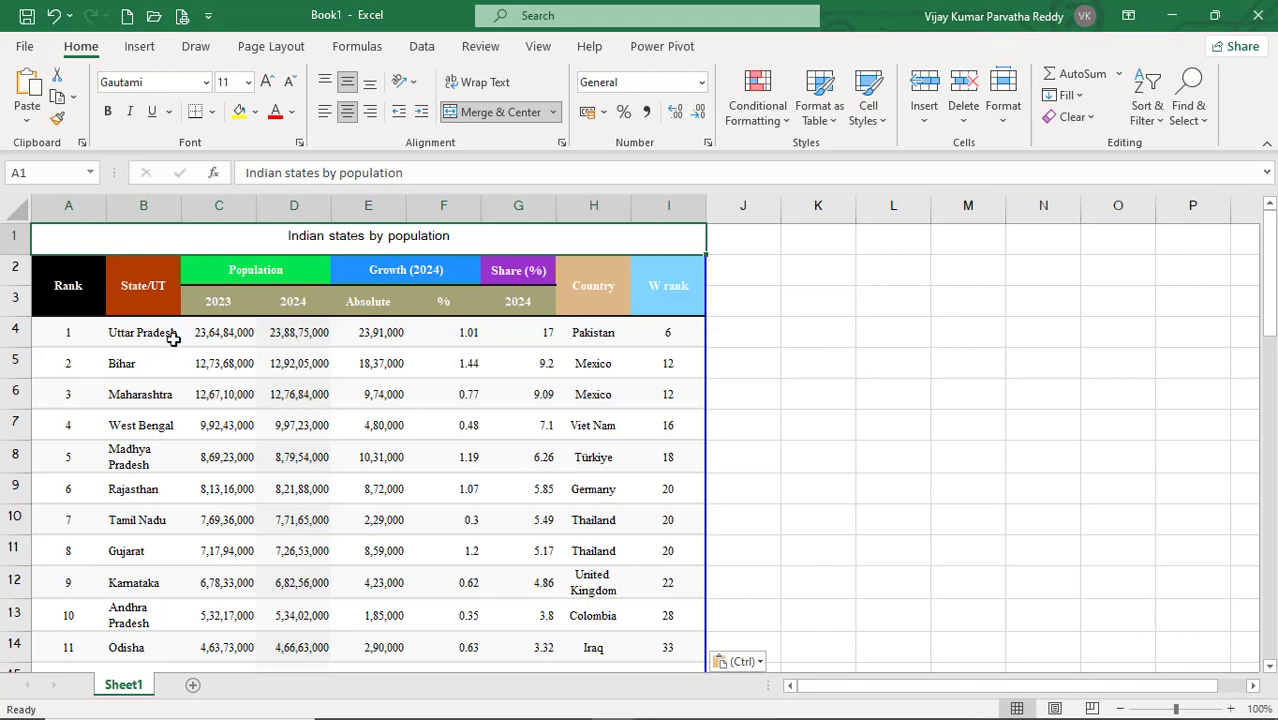
{"action": "left_click", "coordinate": [152, 295]}
{"action": "left_click_drag", "start_coordinate": [175, 334], "coordinate": [203, 418]}
{"action": "left_click", "coordinate": [268, 273]}
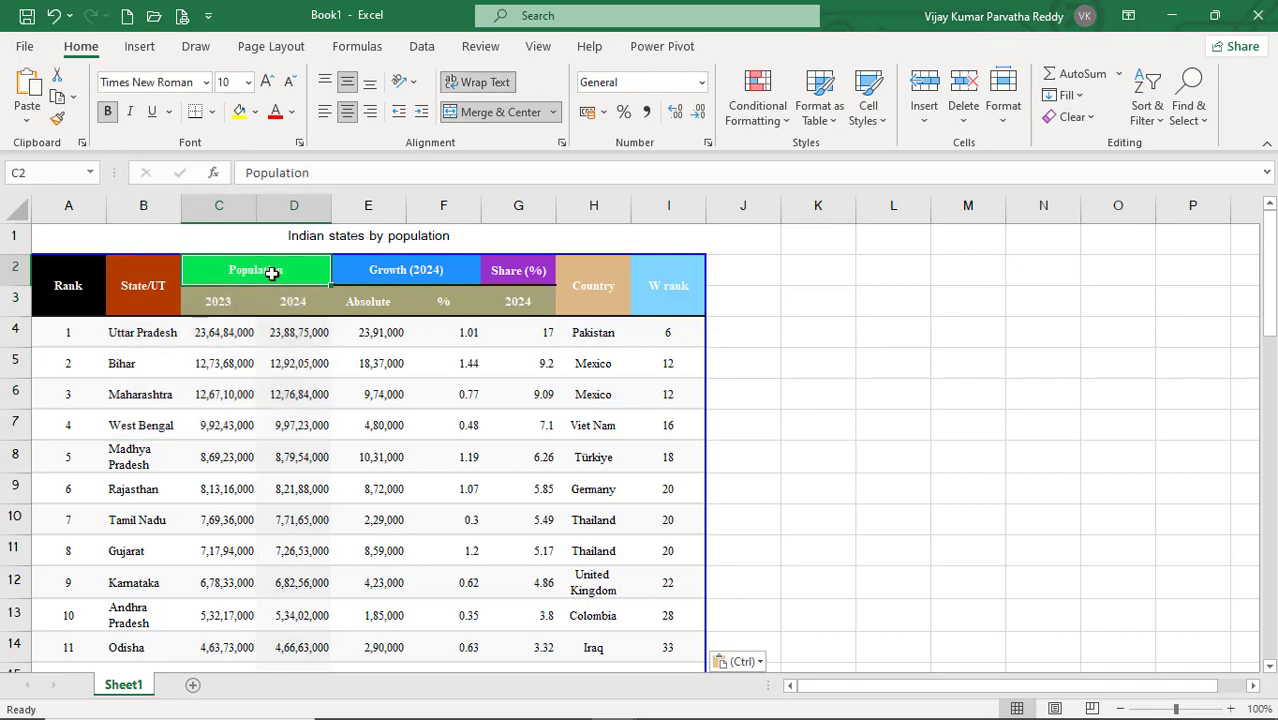
{"action": "left_click", "coordinate": [226, 303]}
{"action": "left_click", "coordinate": [275, 304]}
Unmerge the Population and State/UT header cells in the pasted table.
{"action": "left_click", "coordinate": [250, 273]}
{"action": "left_click", "coordinate": [484, 112]}
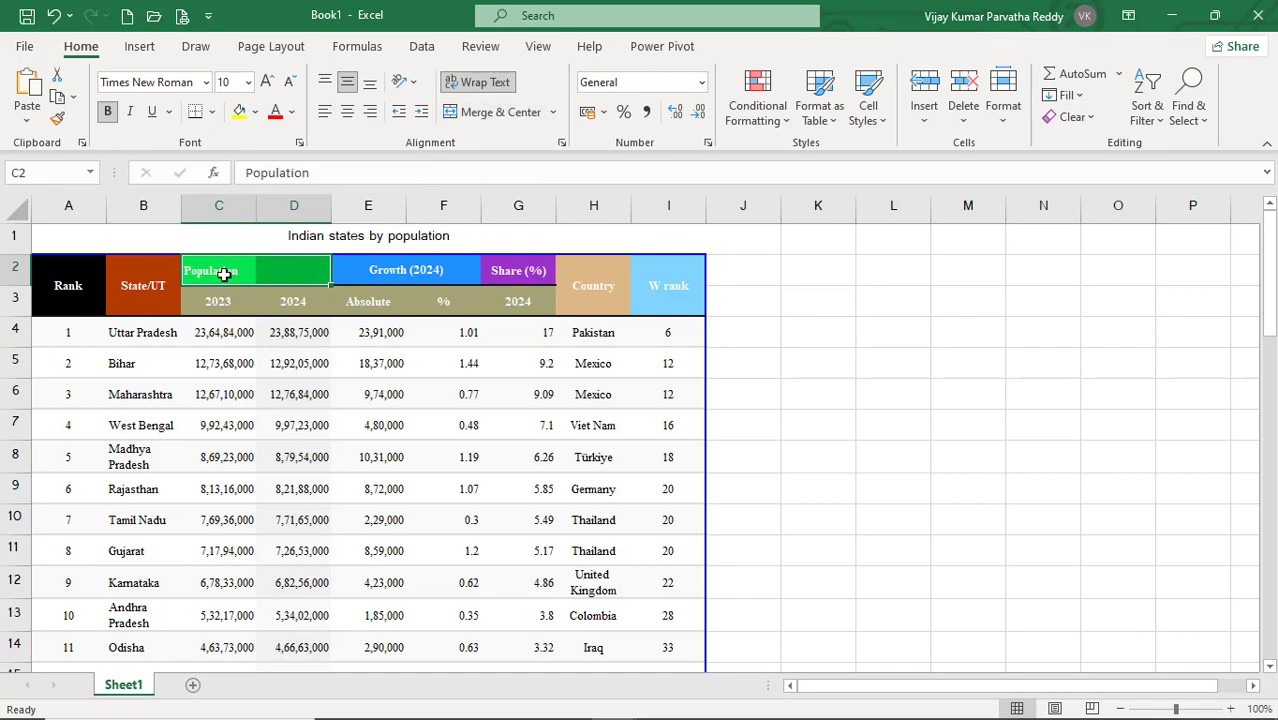
{"action": "left_click", "coordinate": [146, 281]}
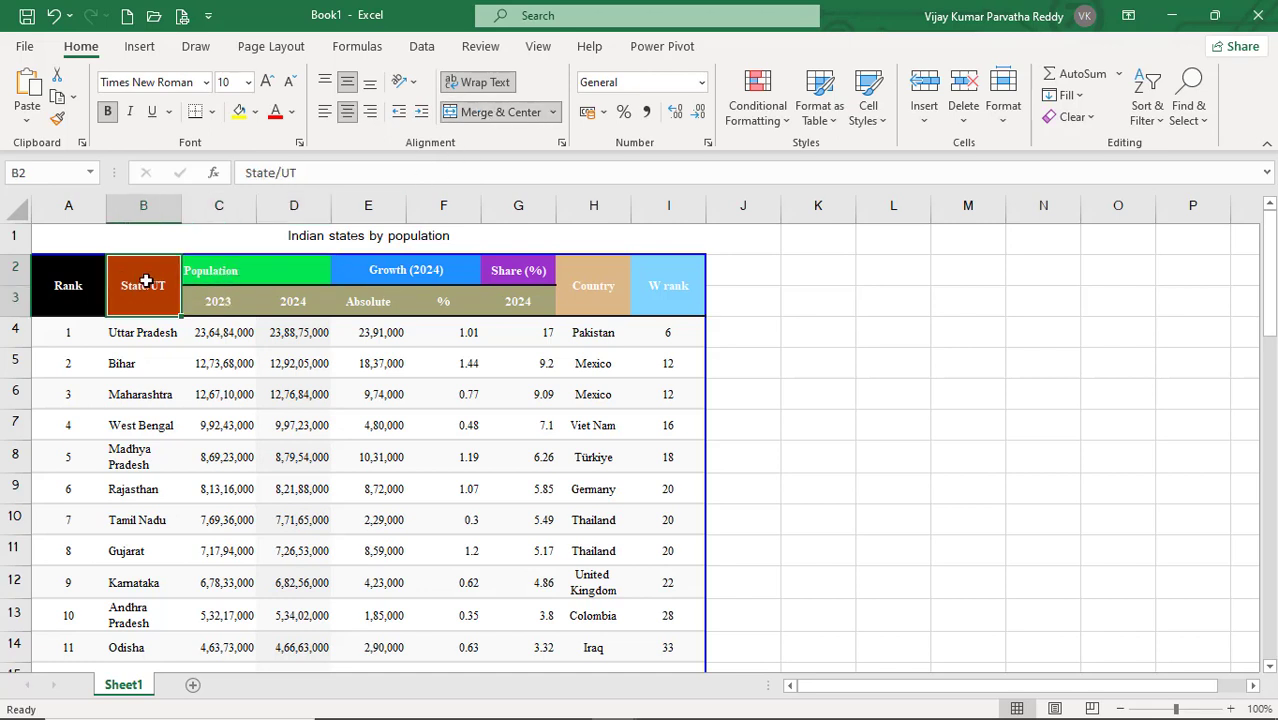
{"action": "left_click", "coordinate": [455, 115]}
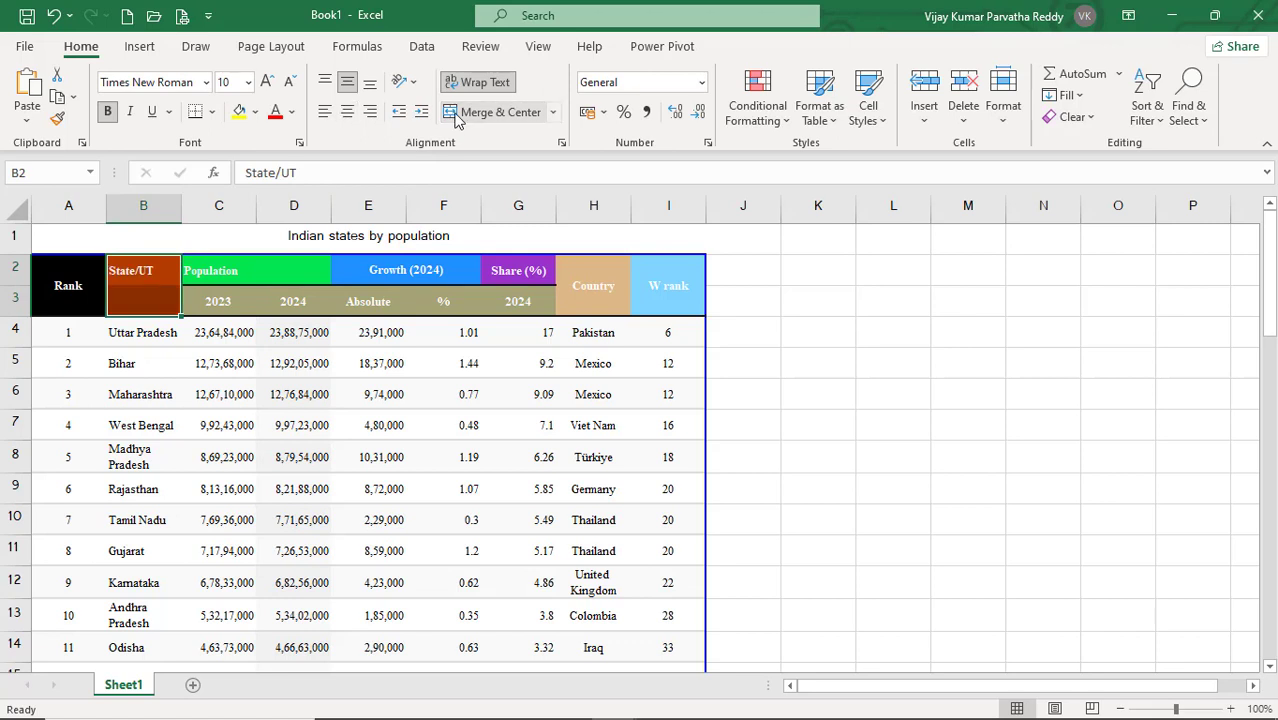
{"action": "left_click", "coordinate": [89, 286]}
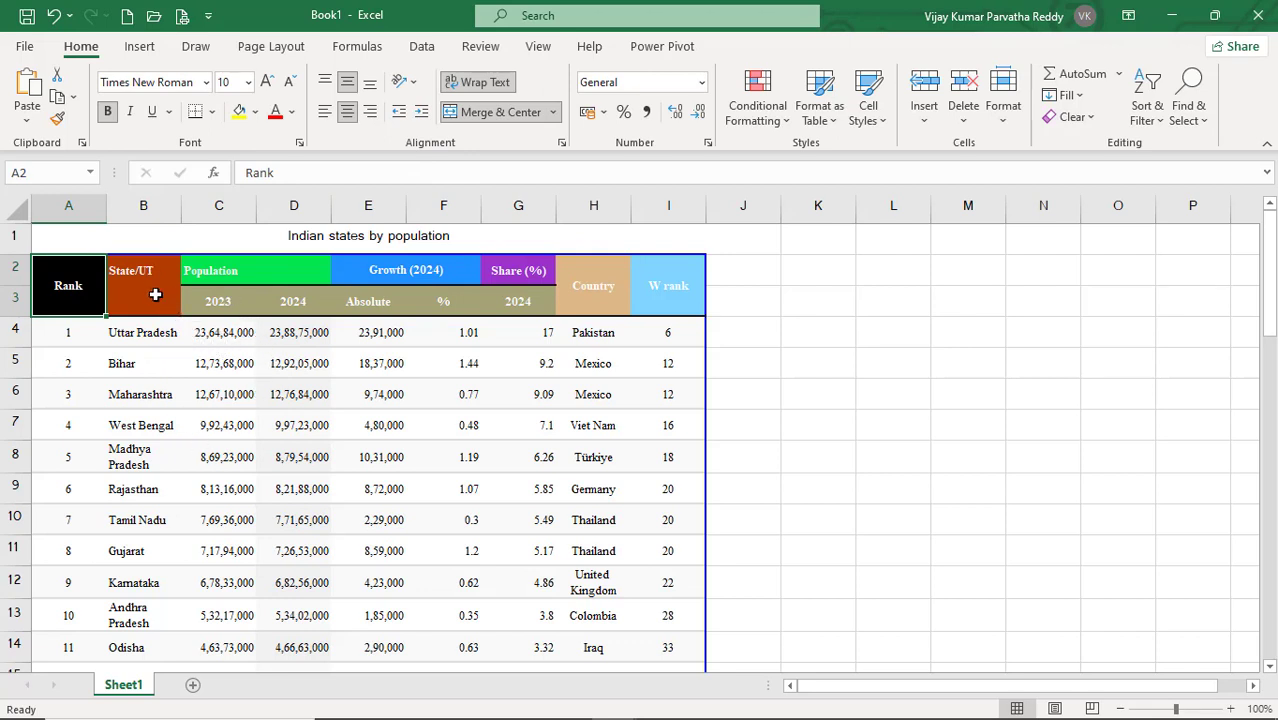
Copy the state names and 2023 population figures in B3:C39 to cell A1 of a new worksheet.
{"action": "left_click_drag", "start_coordinate": [155, 294], "coordinate": [236, 611]}
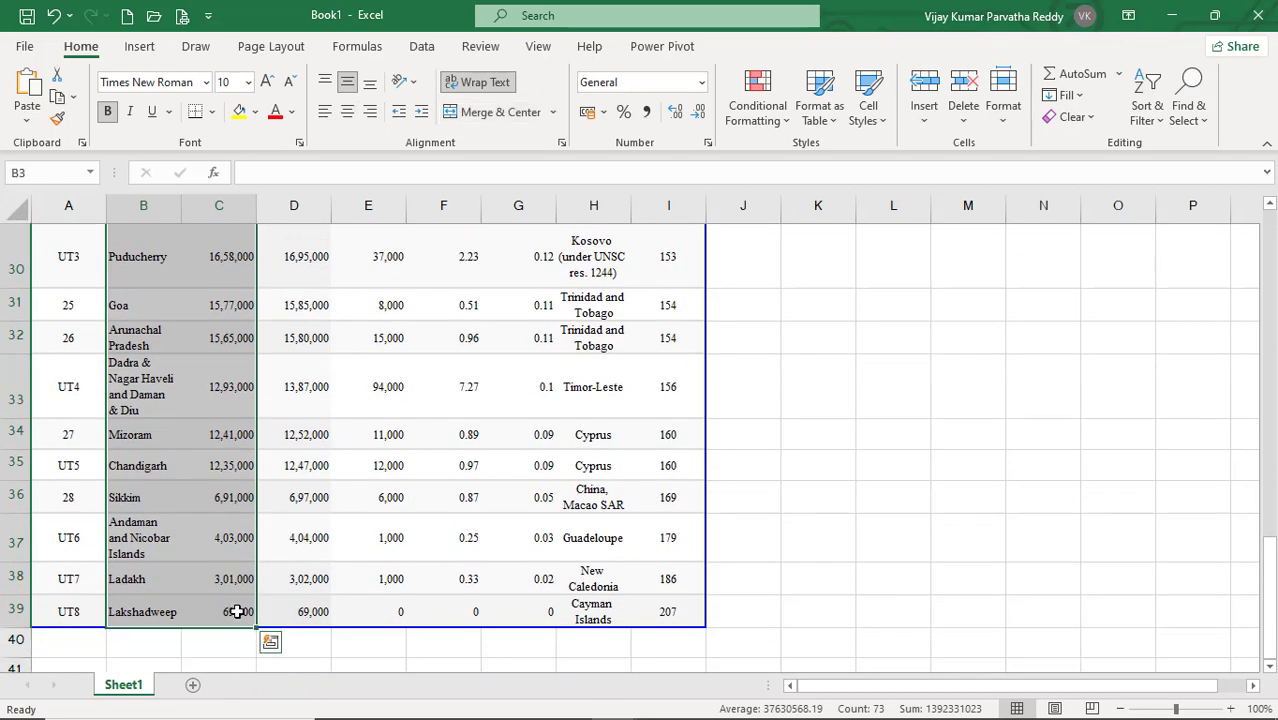
{"action": "key", "text": "ctrl+c"}
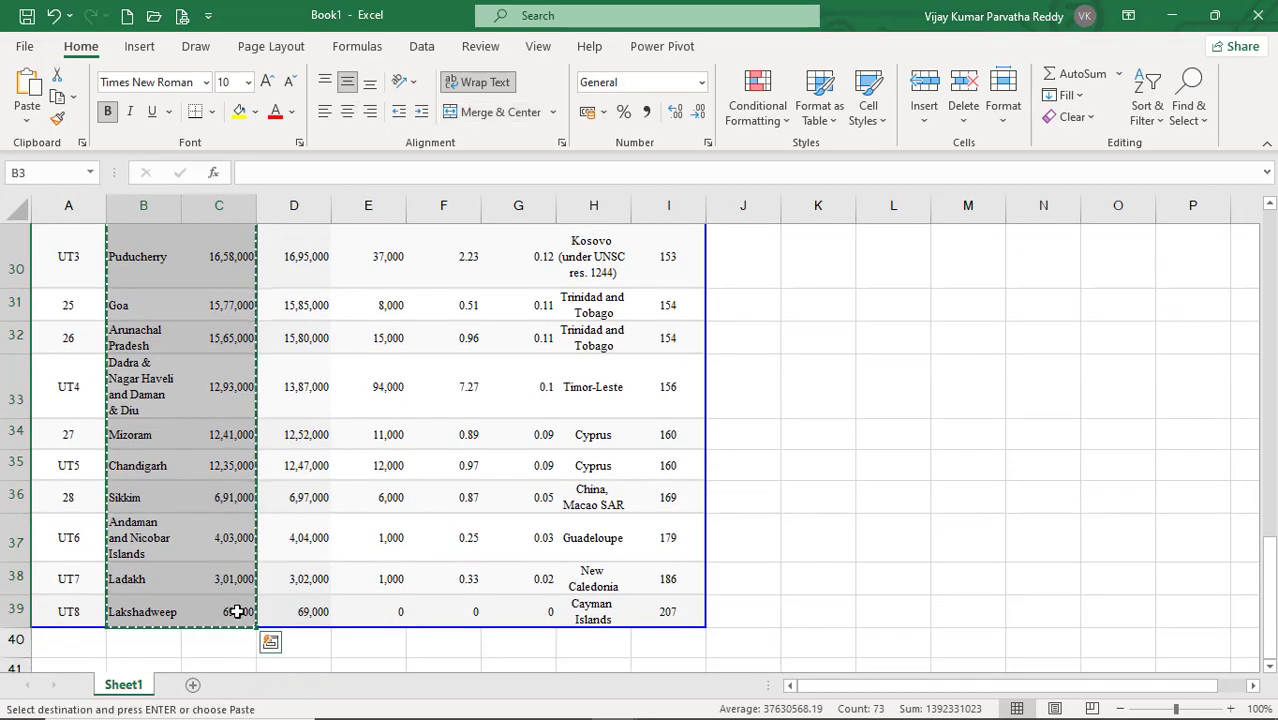
{"action": "left_click", "coordinate": [194, 688]}
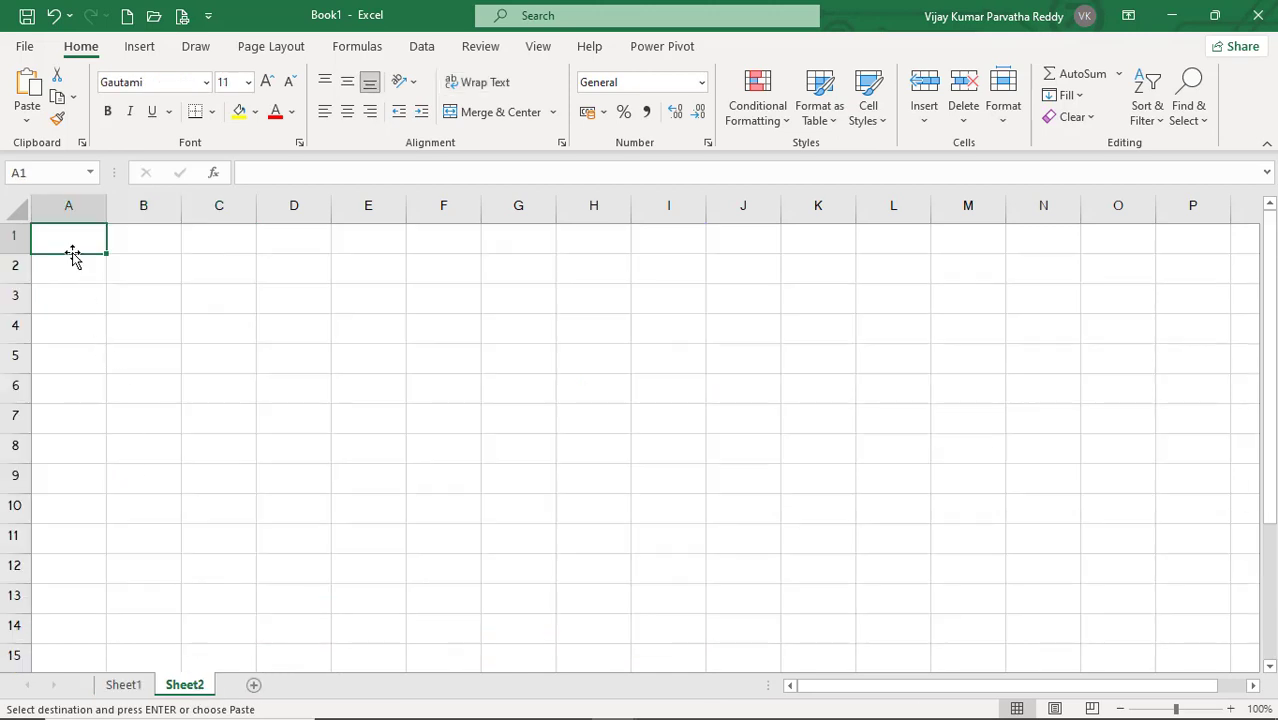
{"action": "key", "text": "ctrl+v"}
{"action": "left_click", "coordinate": [86, 243]}
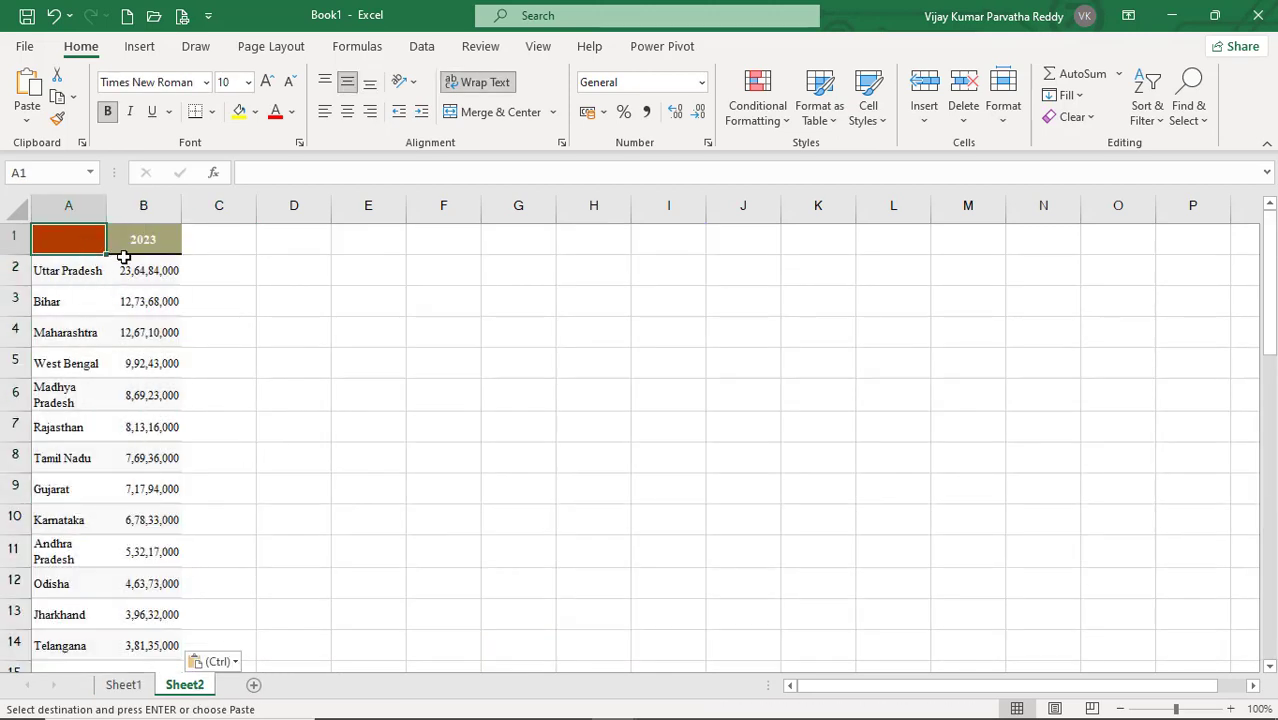
Check the State/UT header on Sheet1 and enter "state/ut" as the header in cell A1 of Sheet2.
{"action": "left_click", "coordinate": [137, 685]}
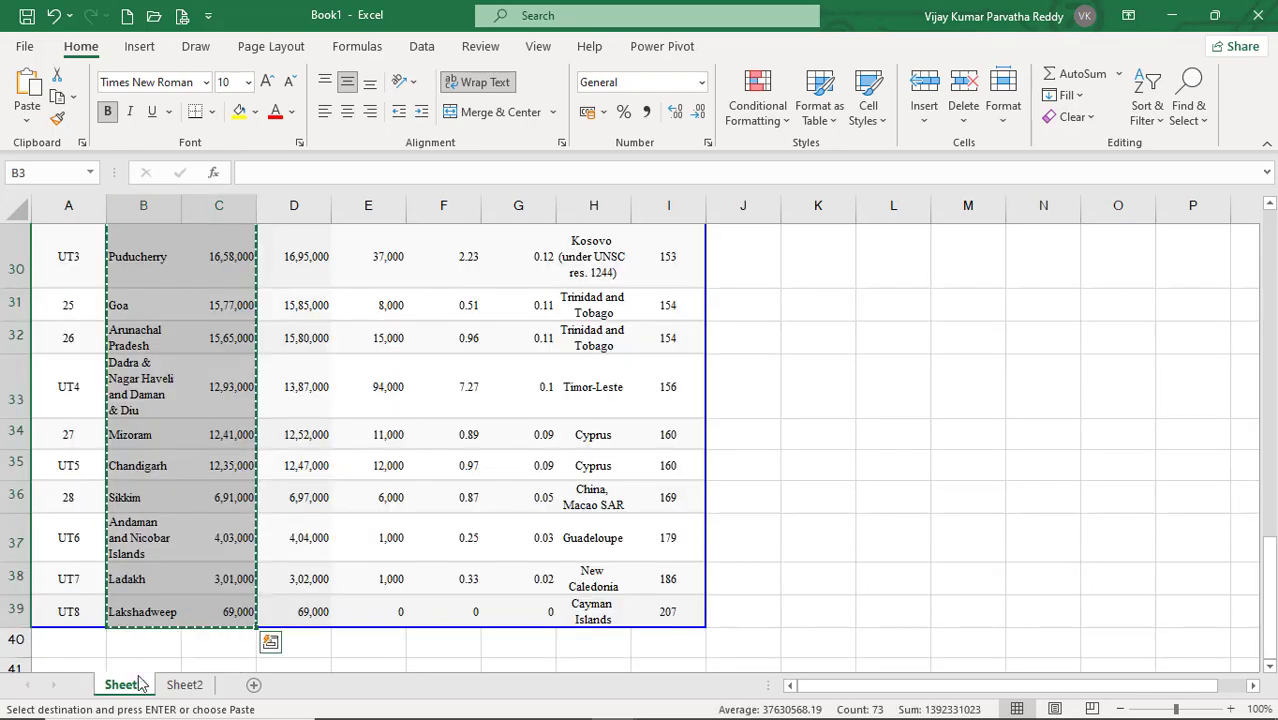
{"action": "scroll", "coordinate": [163, 451], "scroll_direction": "up", "scroll_amount": 10}
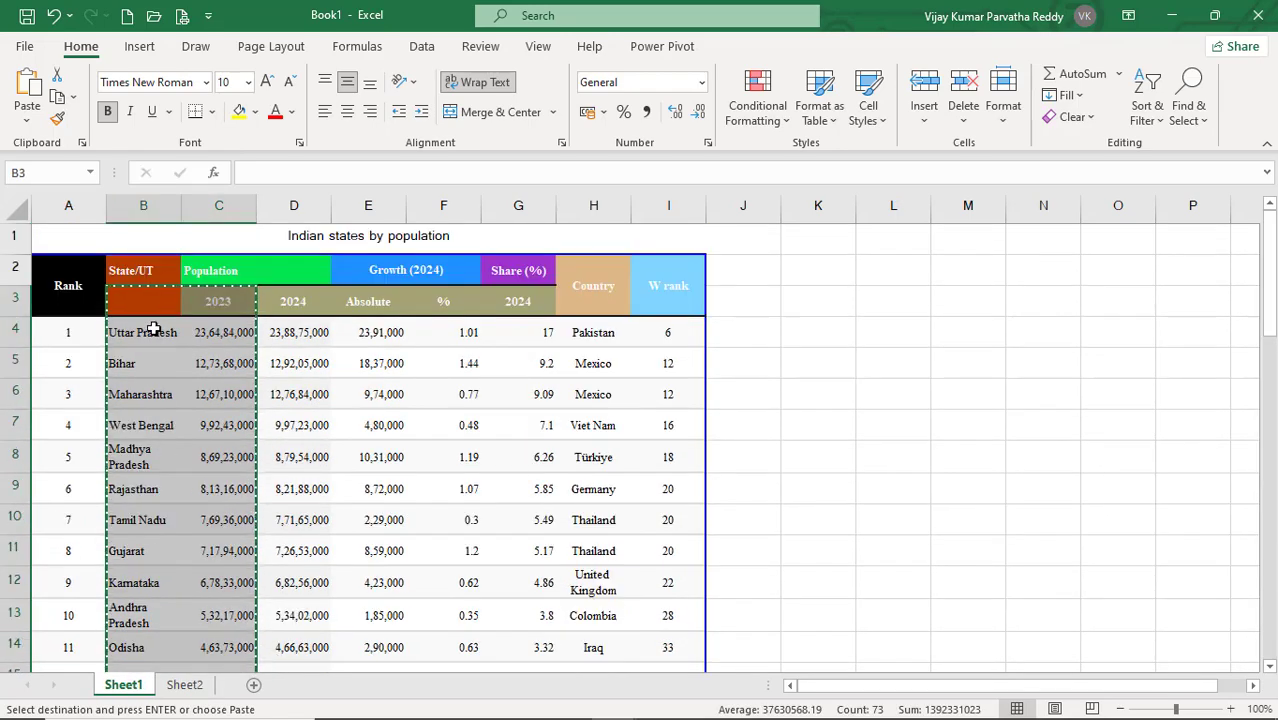
{"action": "left_click", "coordinate": [185, 686]}
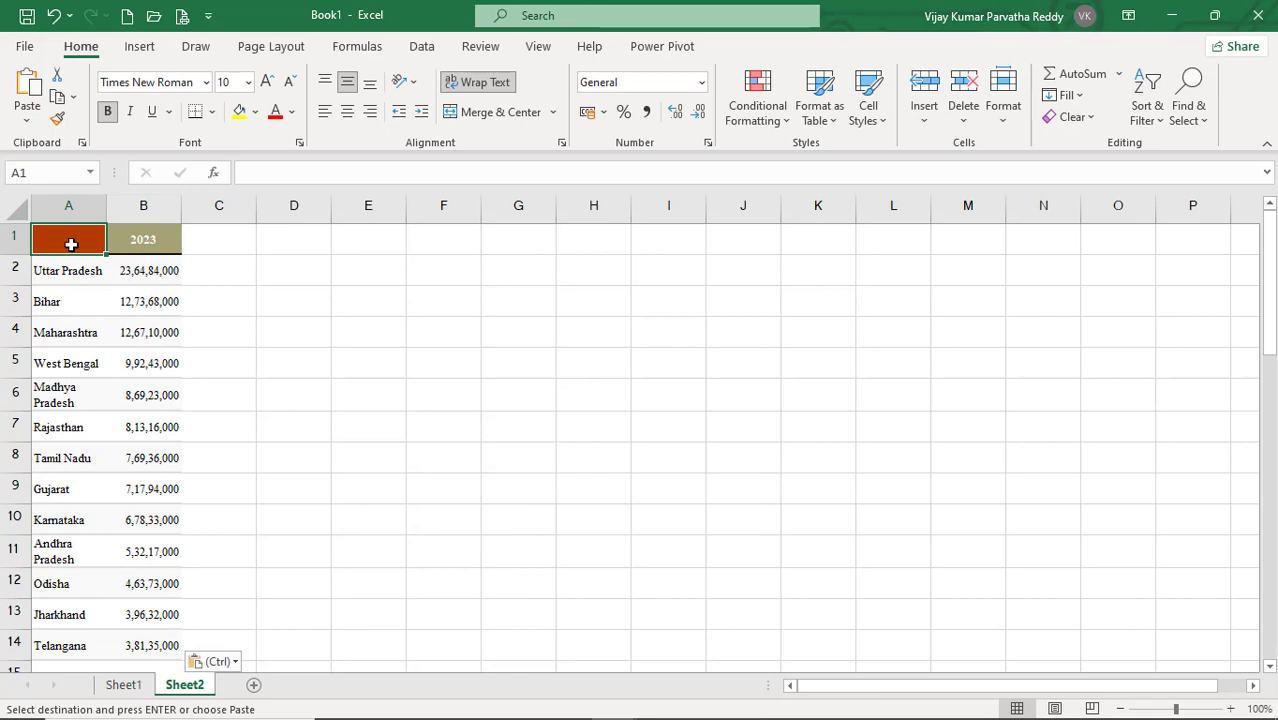
{"action": "left_click", "coordinate": [268, 178]}
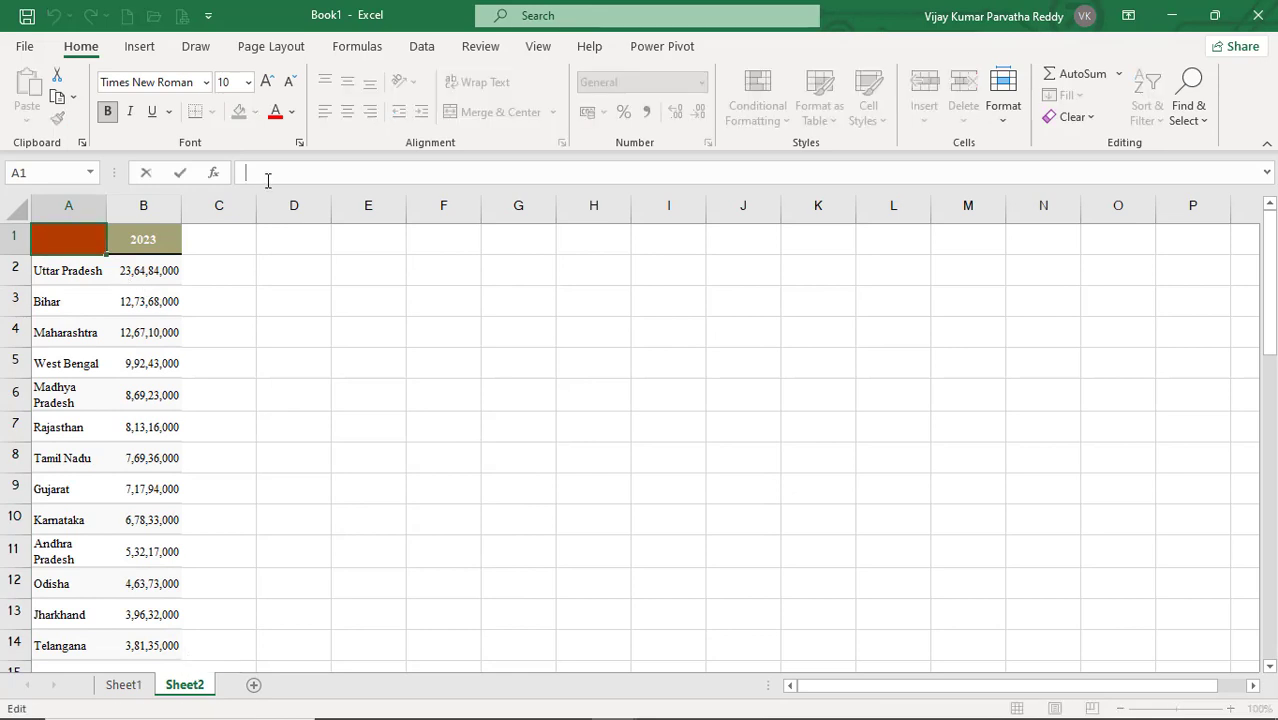
{"action": "type", "text": "state/ut"}
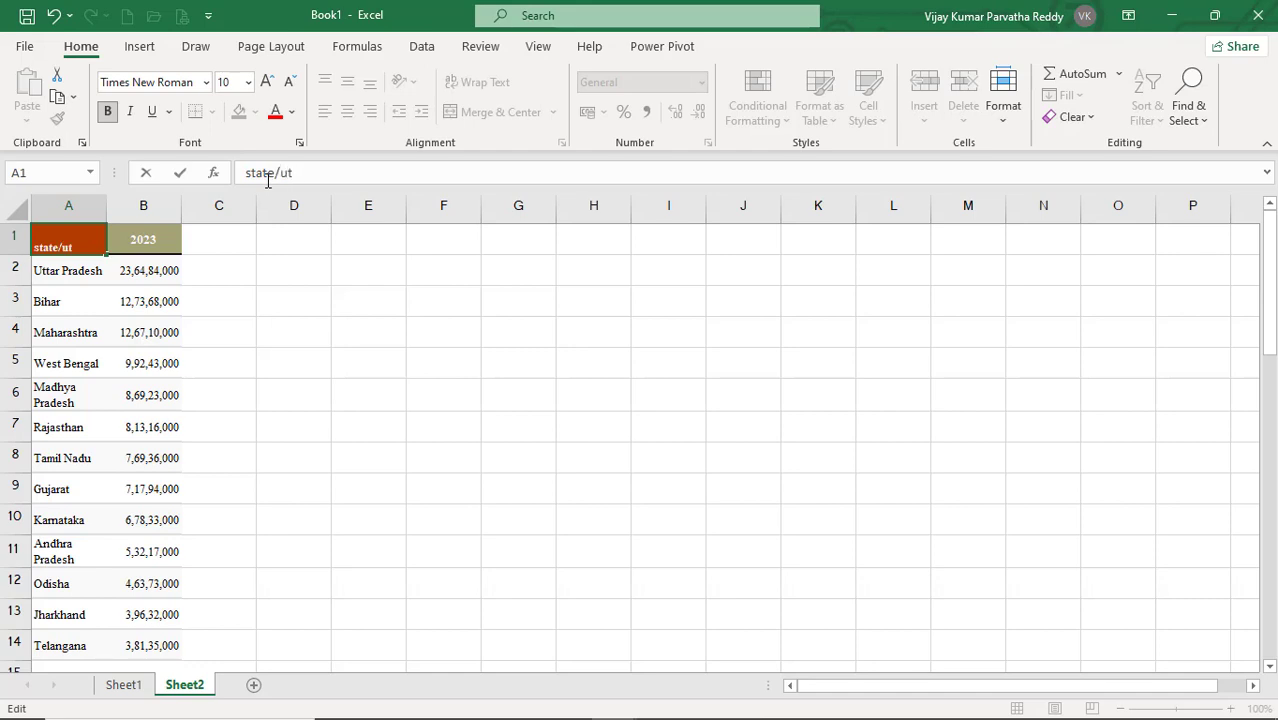
{"action": "key", "text": "Return"}
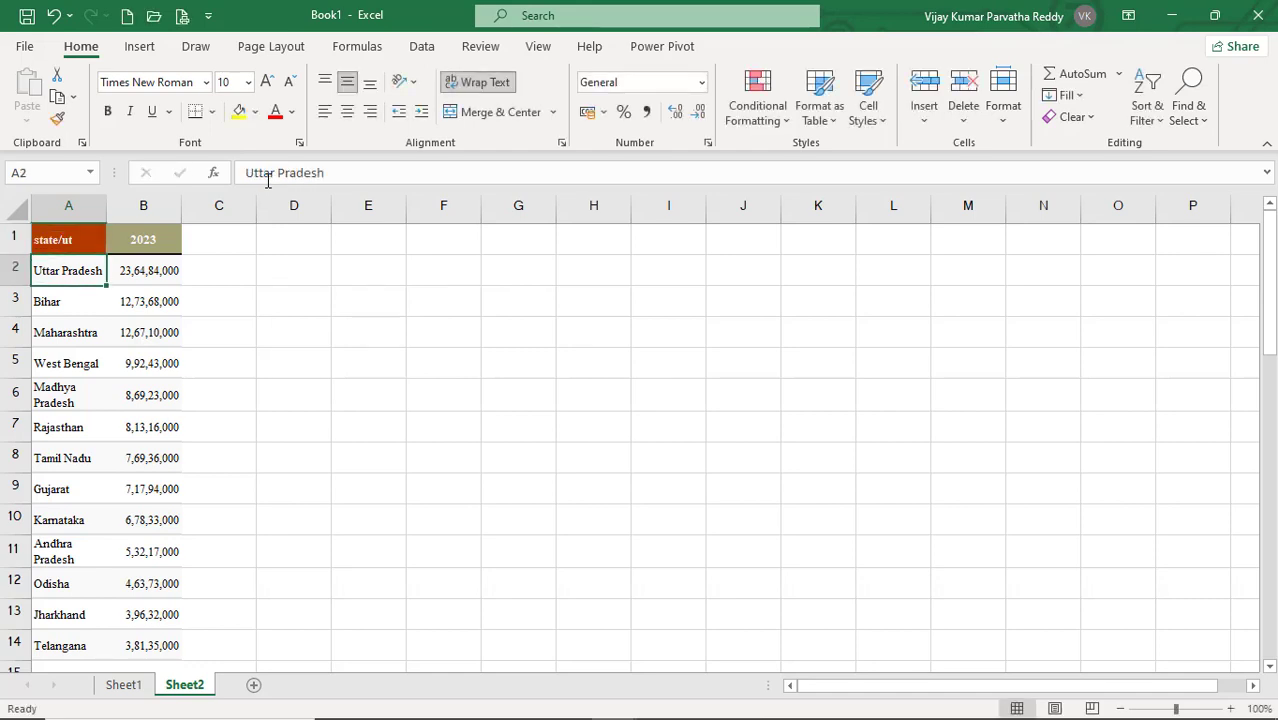
Change the header in cell B1 to "2023 population".
{"action": "left_click", "coordinate": [160, 277]}
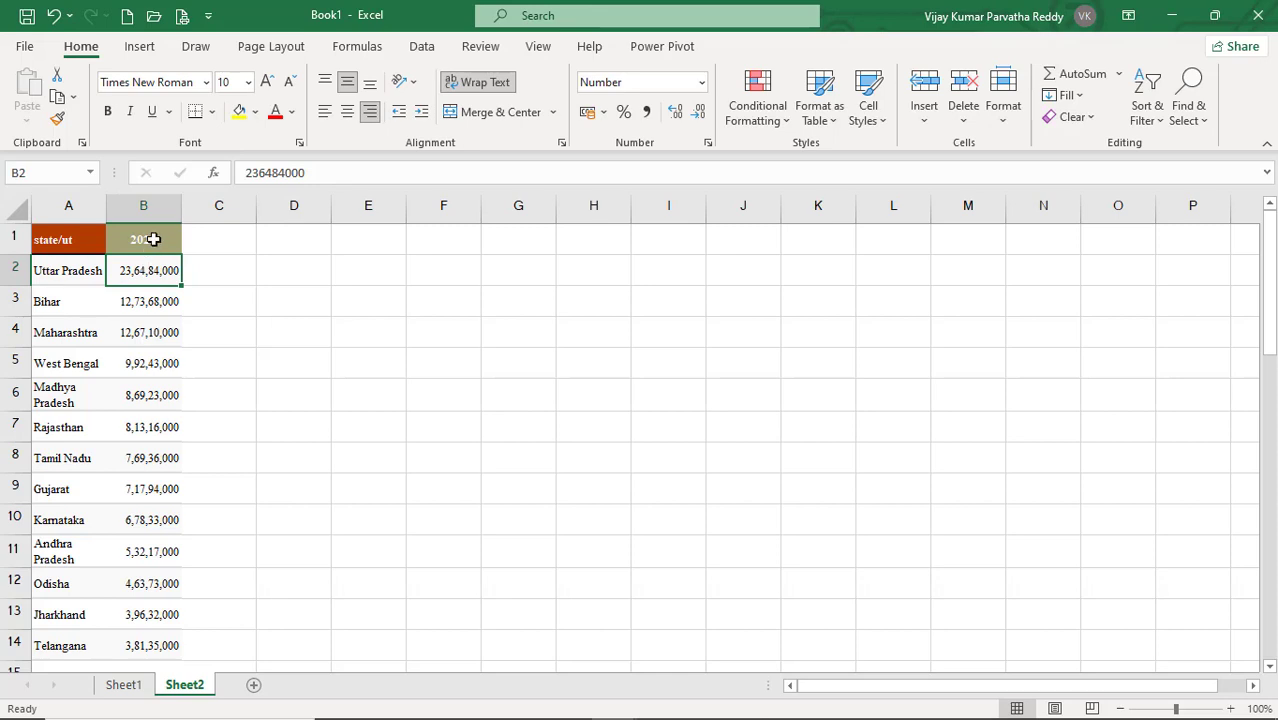
{"action": "left_click", "coordinate": [153, 239]}
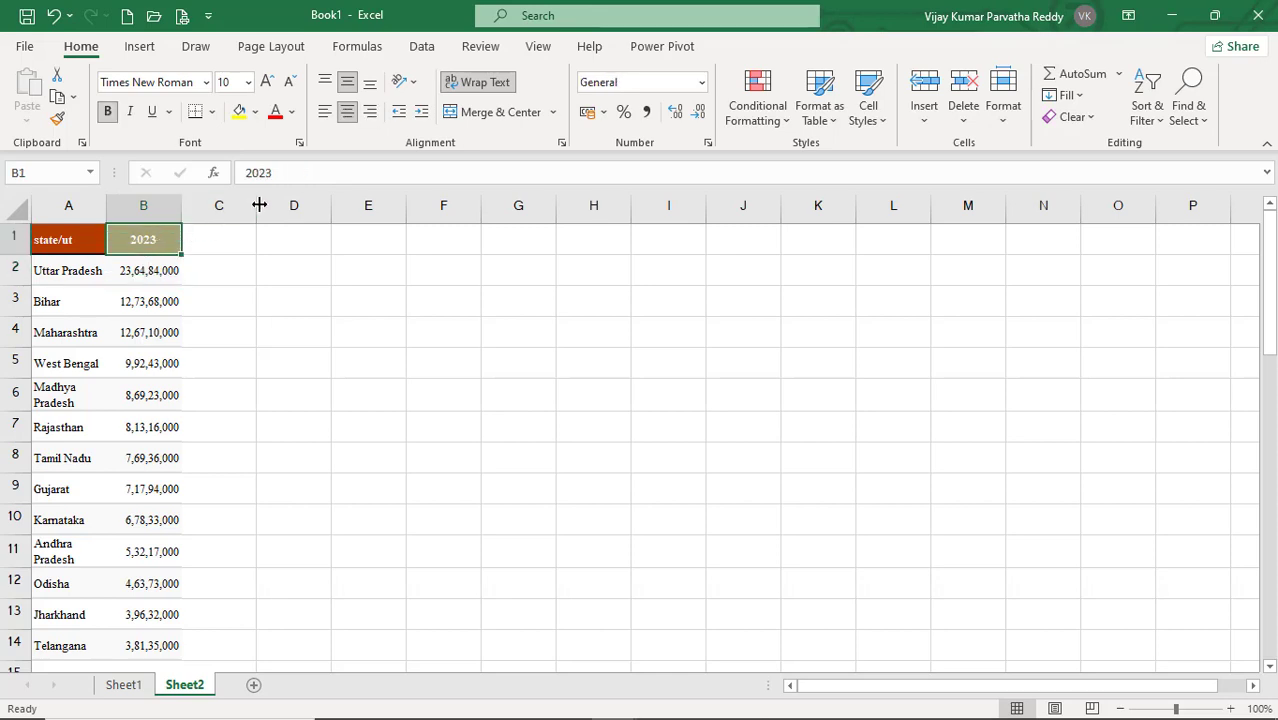
{"action": "left_click", "coordinate": [301, 175]}
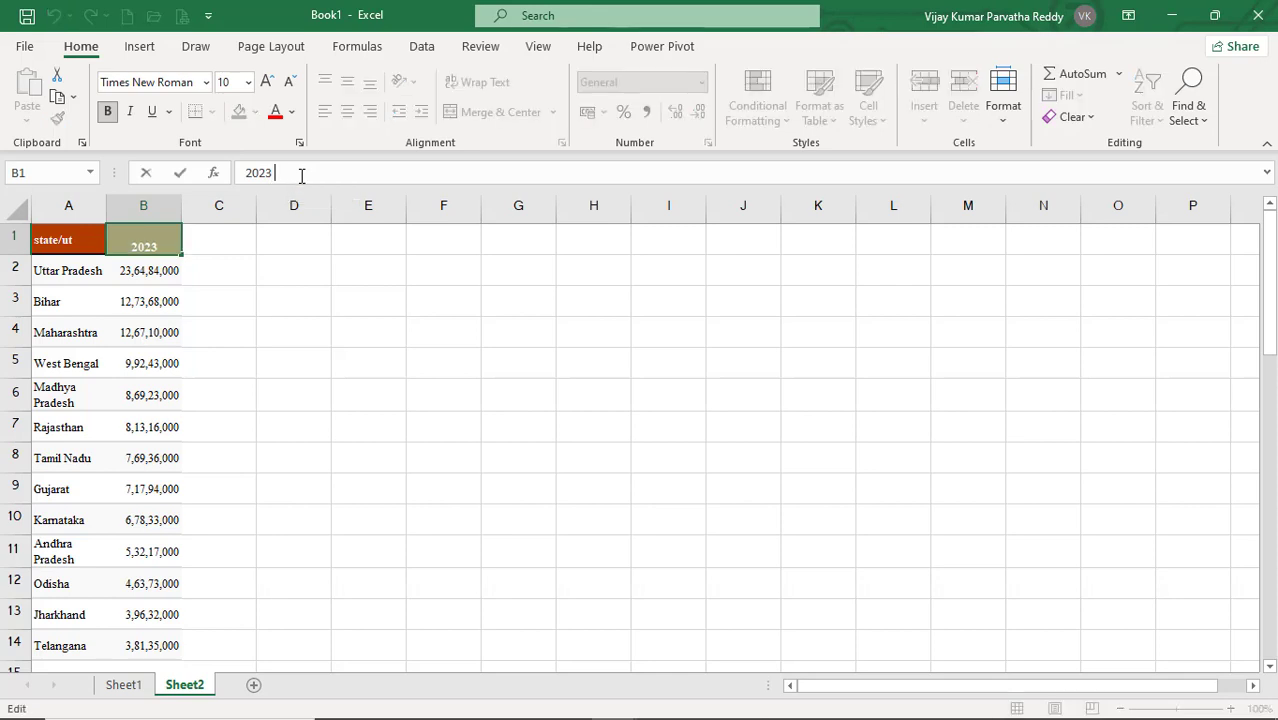
{"action": "type", "text": "popula"}
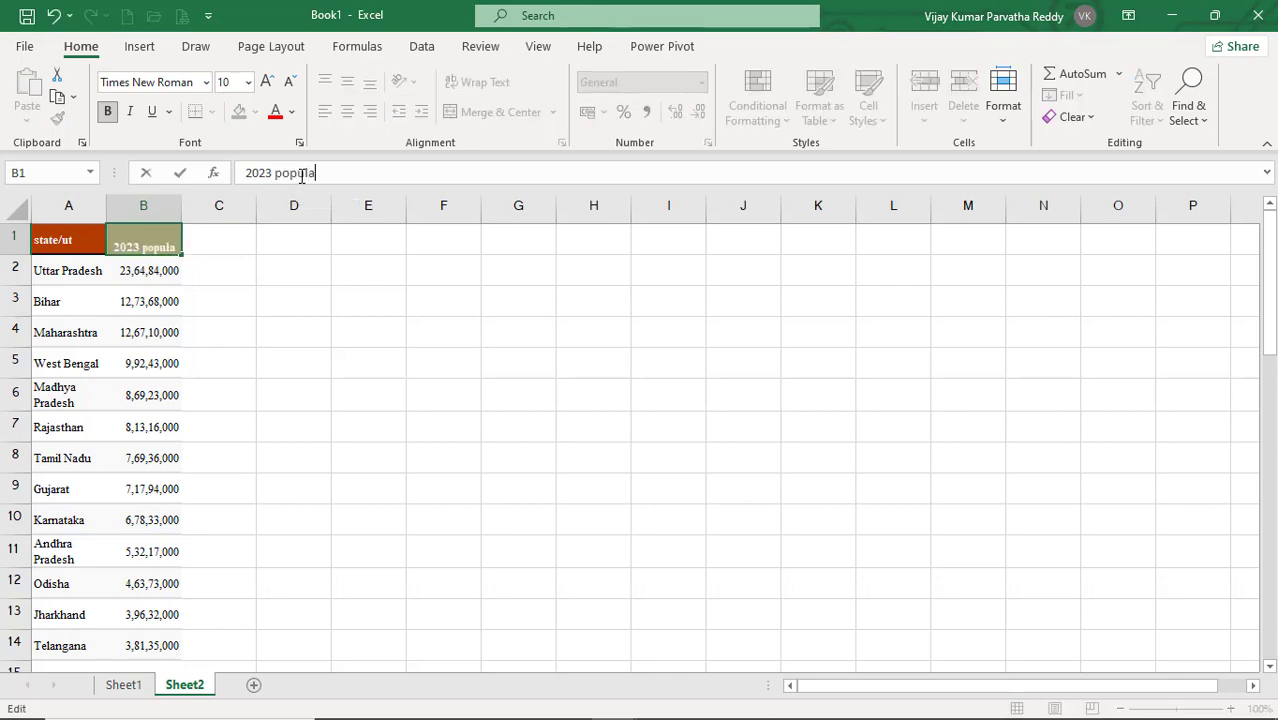
{"action": "type", "text": "tion"}
{"action": "key", "text": "Return"}
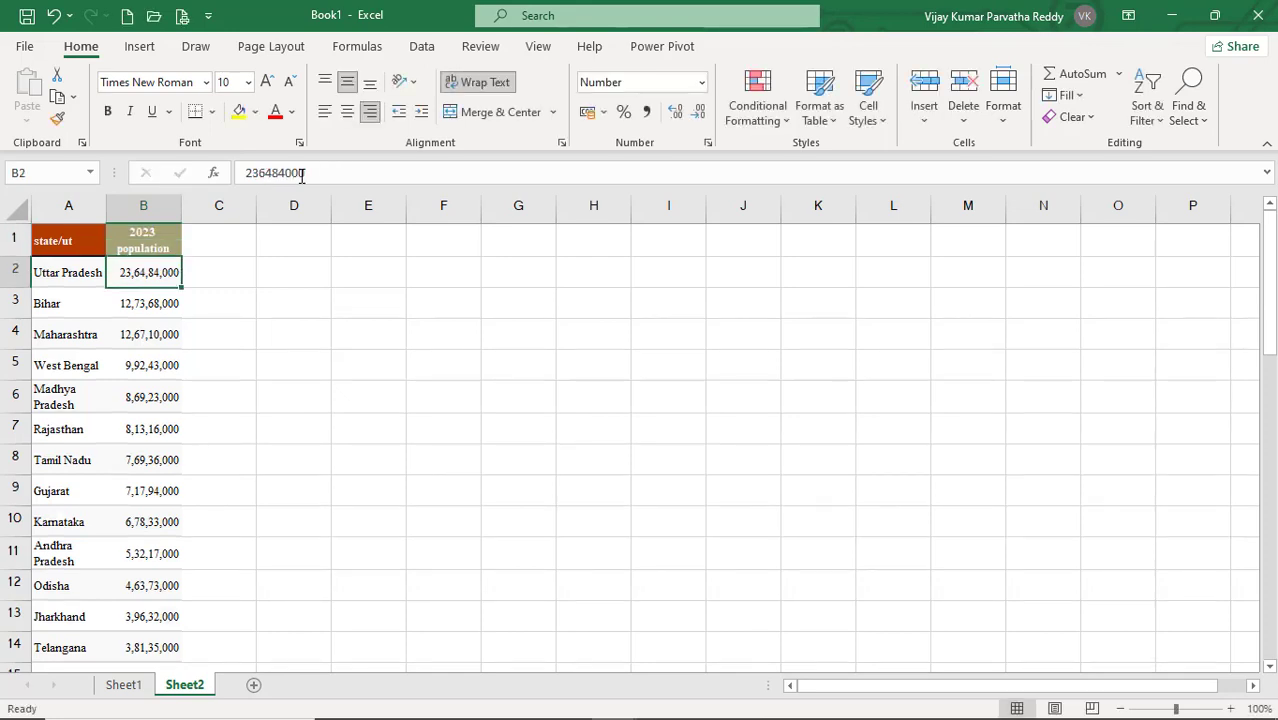
{"action": "left_click", "coordinate": [137, 335]}
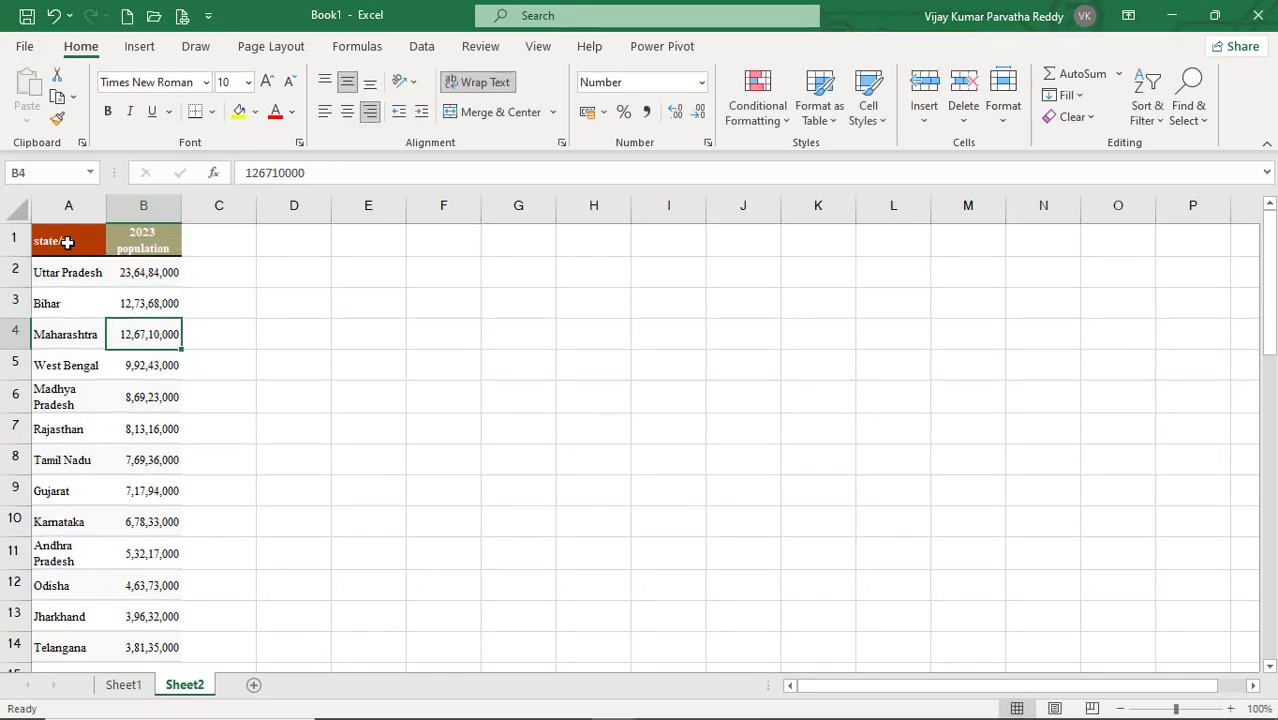
Insert a Filled Map chart from the state and population data in columns A and B.
{"action": "left_click", "coordinate": [662, 374]}
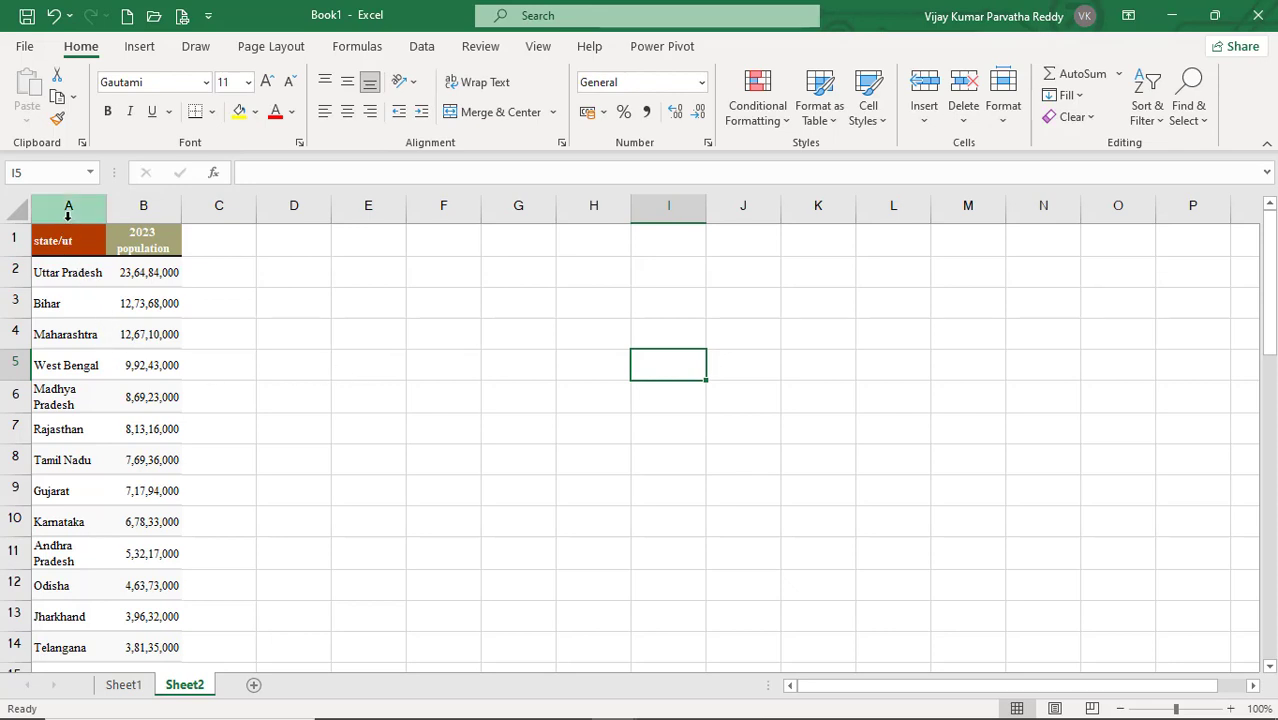
{"action": "left_click_drag", "start_coordinate": [68, 213], "coordinate": [143, 222]}
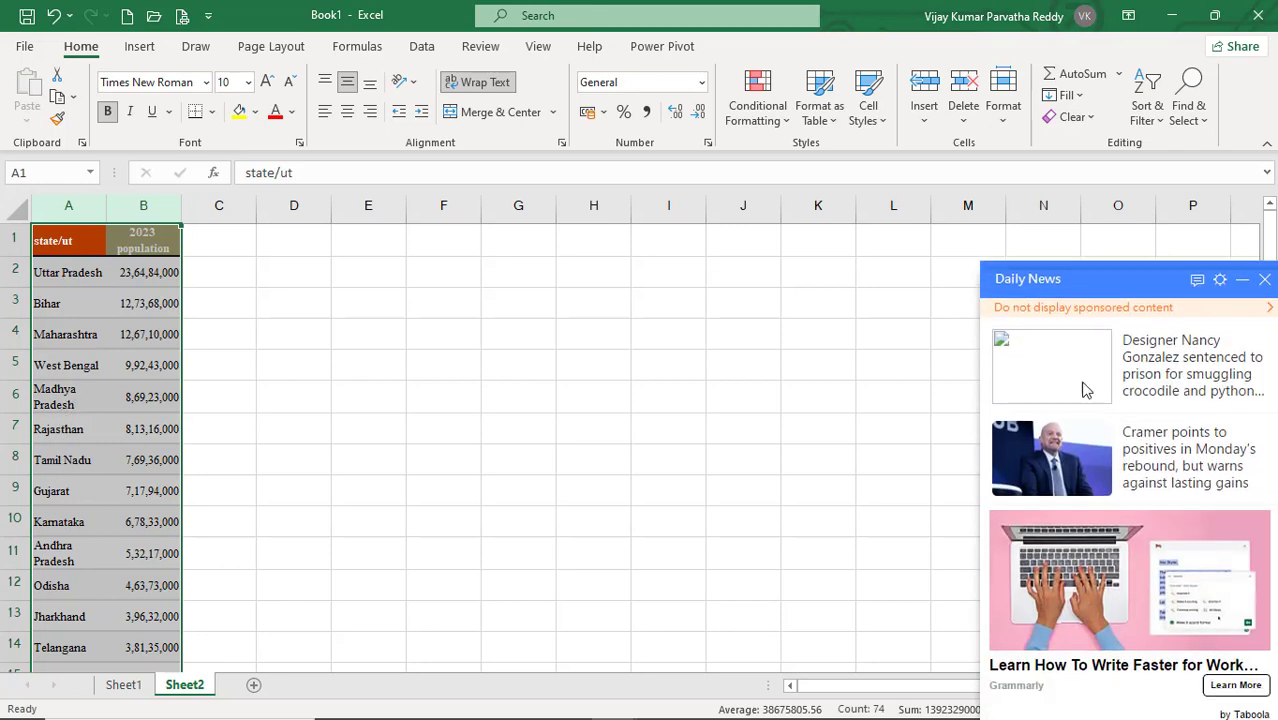
{"action": "left_click", "coordinate": [1265, 180]}
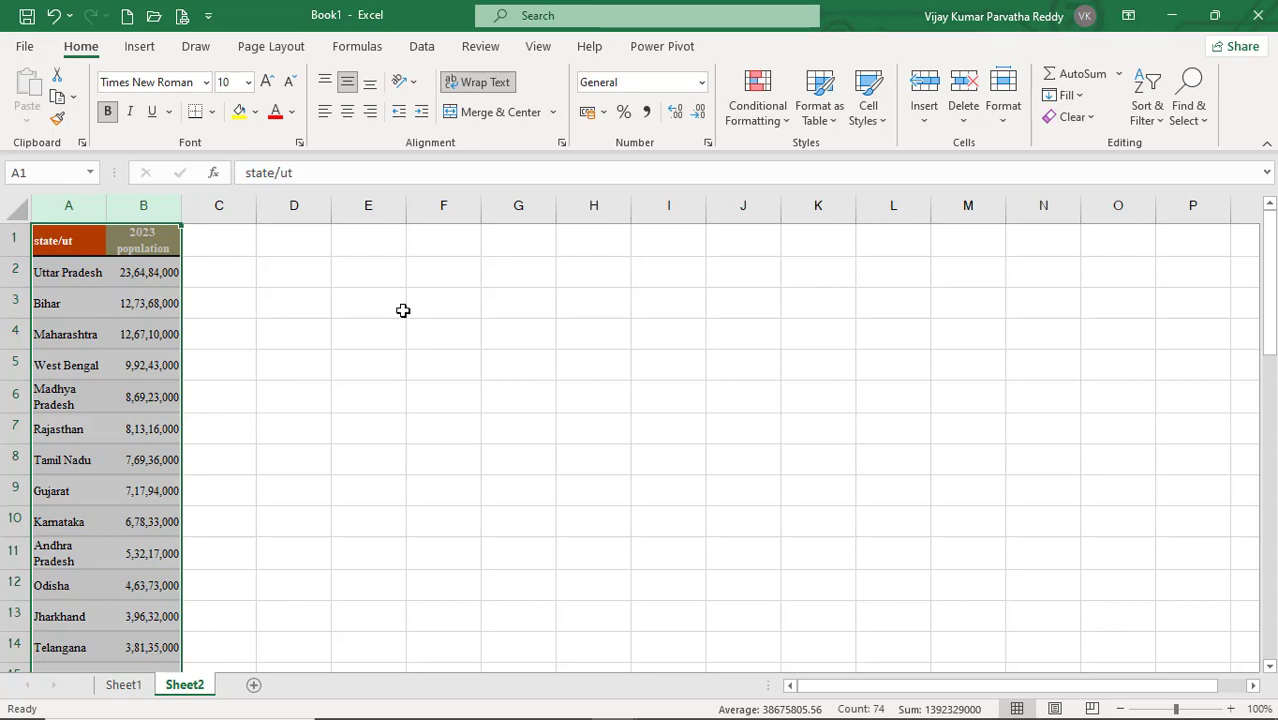
{"action": "left_click", "coordinate": [140, 47]}
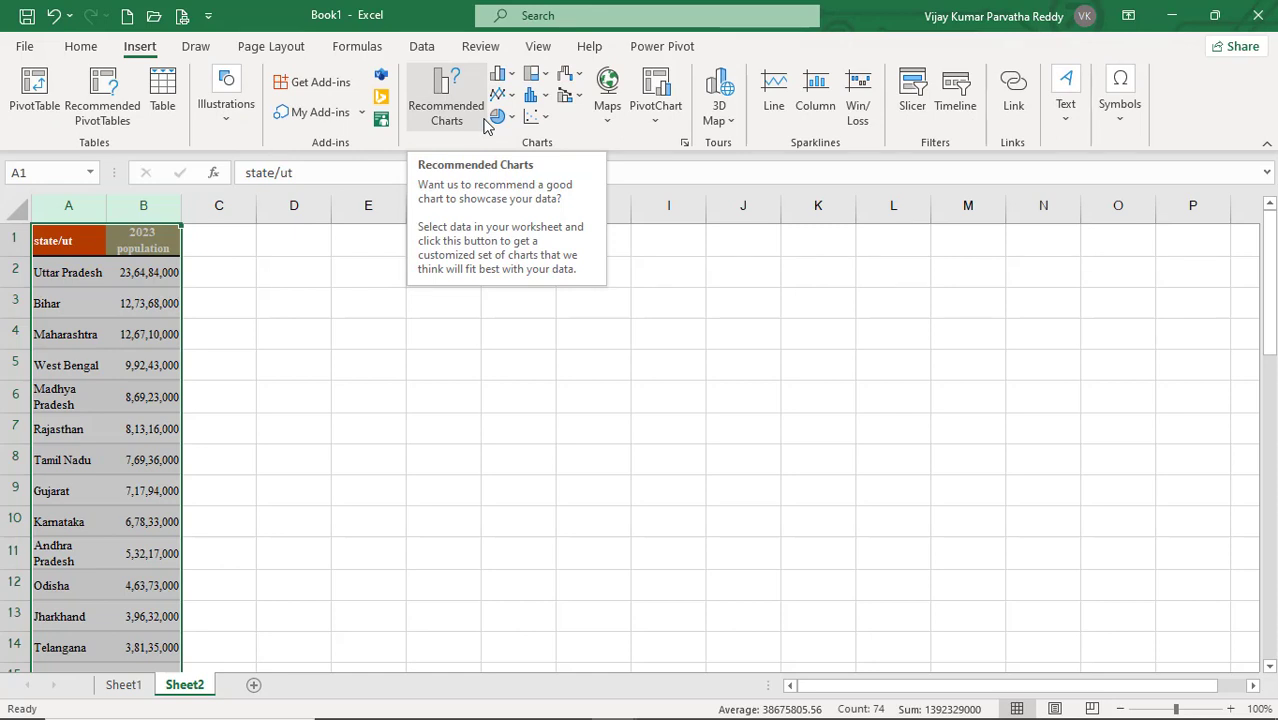
{"action": "left_click", "coordinate": [614, 104]}
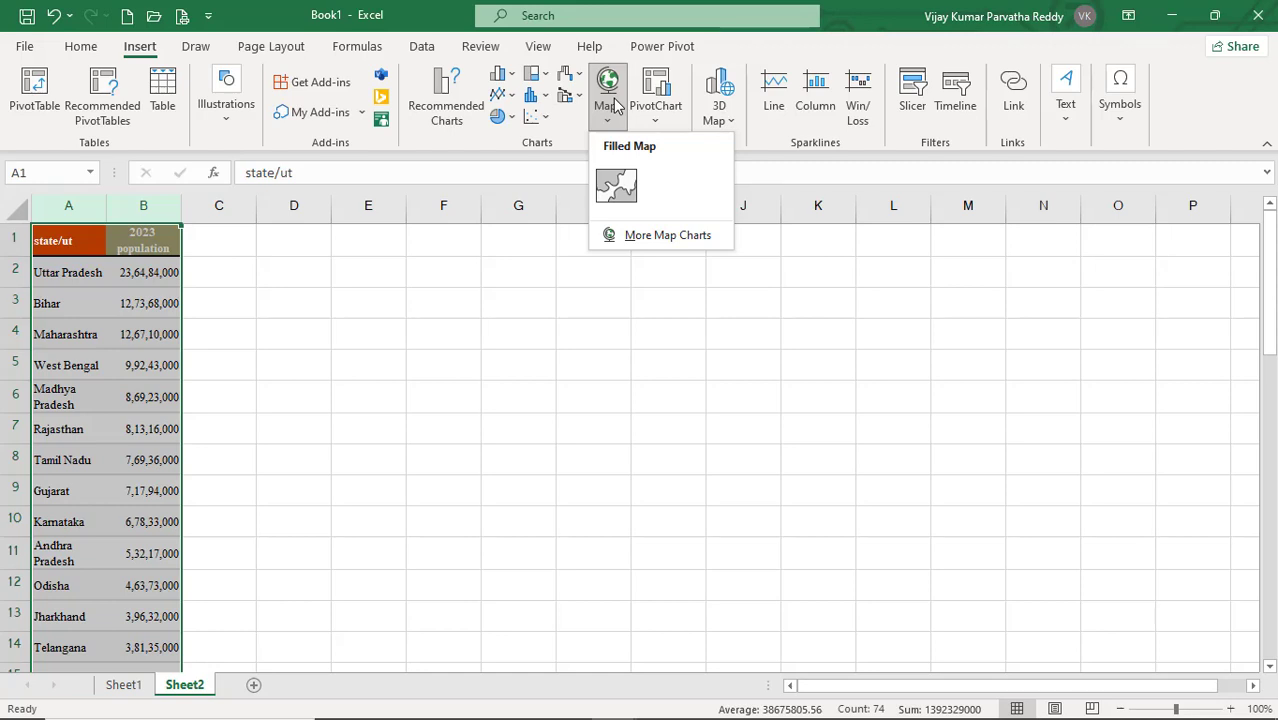
{"action": "left_click", "coordinate": [616, 185]}
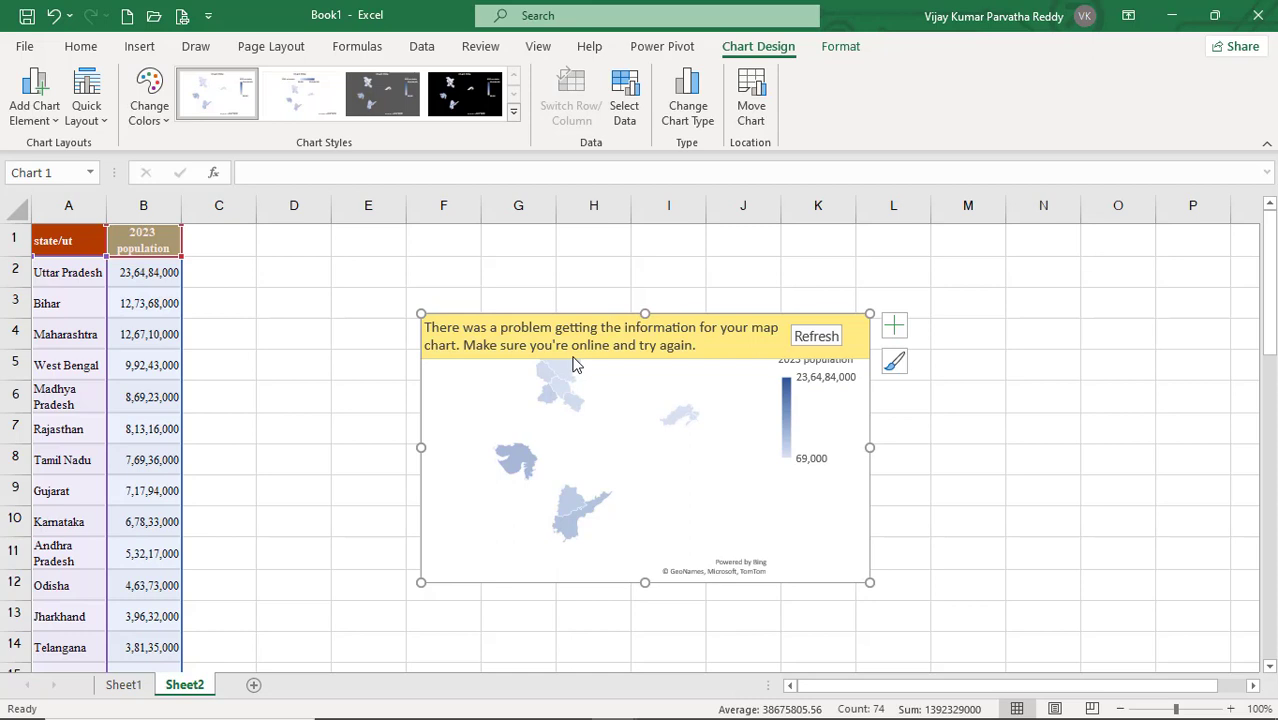
Refresh the map chart's location data and enlarge the chart to span about columns F to M and rows 2 to 14.
{"action": "left_click", "coordinate": [817, 337]}
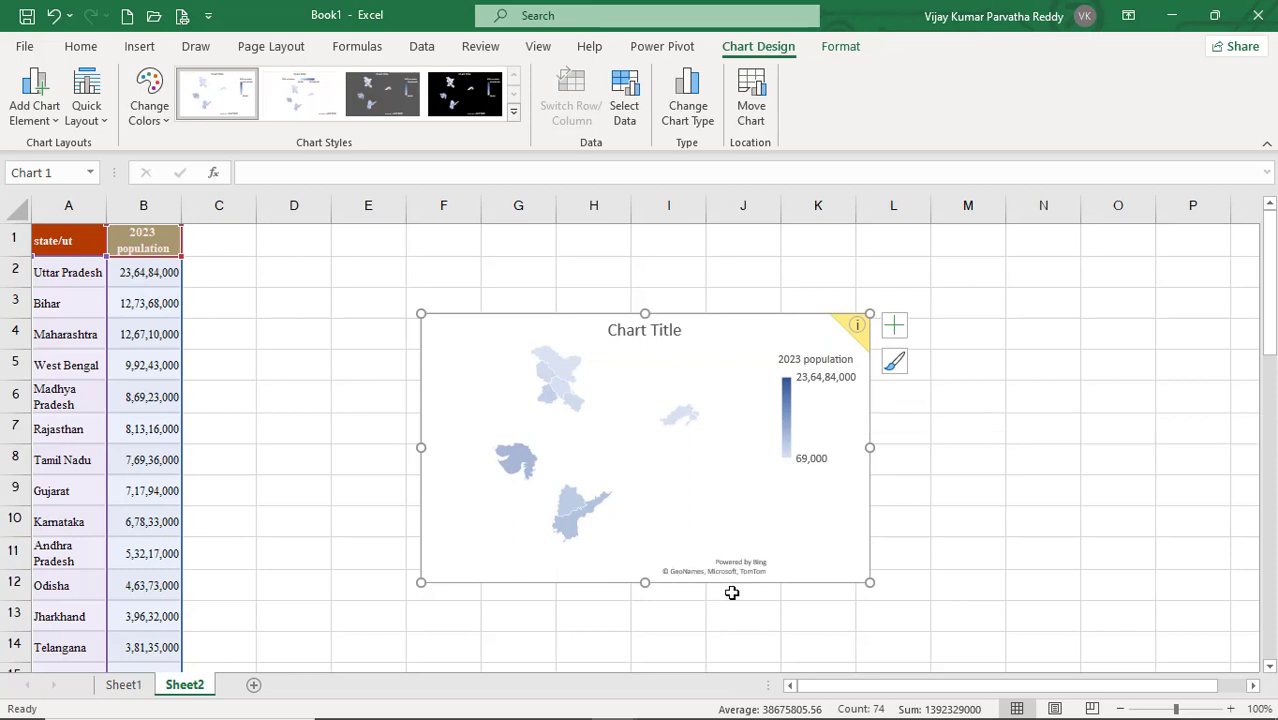
{"action": "left_click_drag", "start_coordinate": [869, 582], "coordinate": [924, 641]}
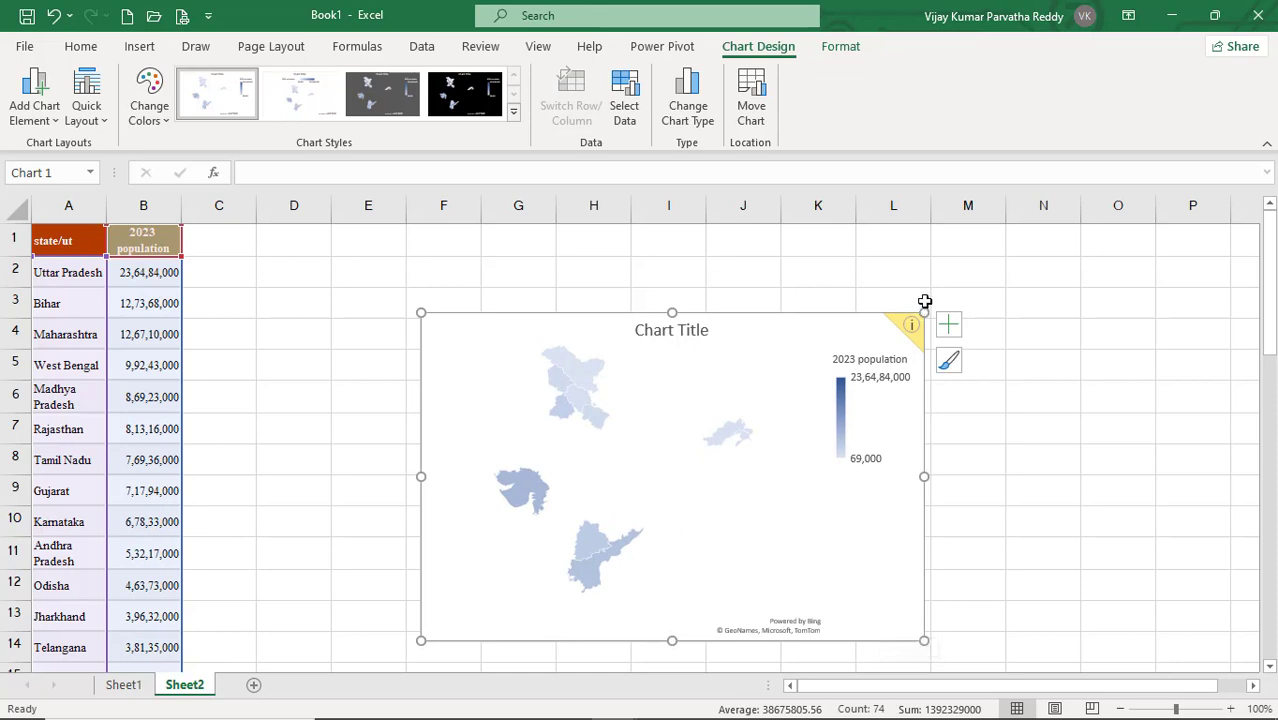
{"action": "left_click_drag", "start_coordinate": [924, 310], "coordinate": [1001, 272]}
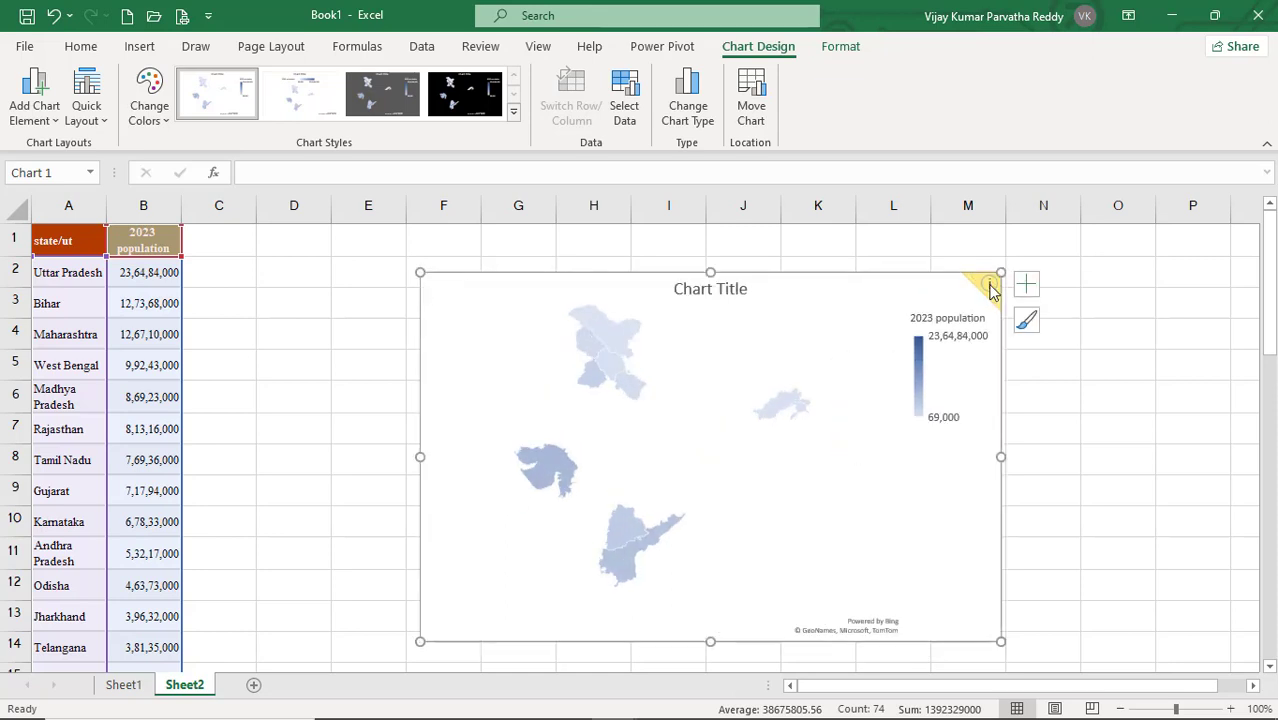
{"action": "mouse_move", "coordinate": [991, 289]}
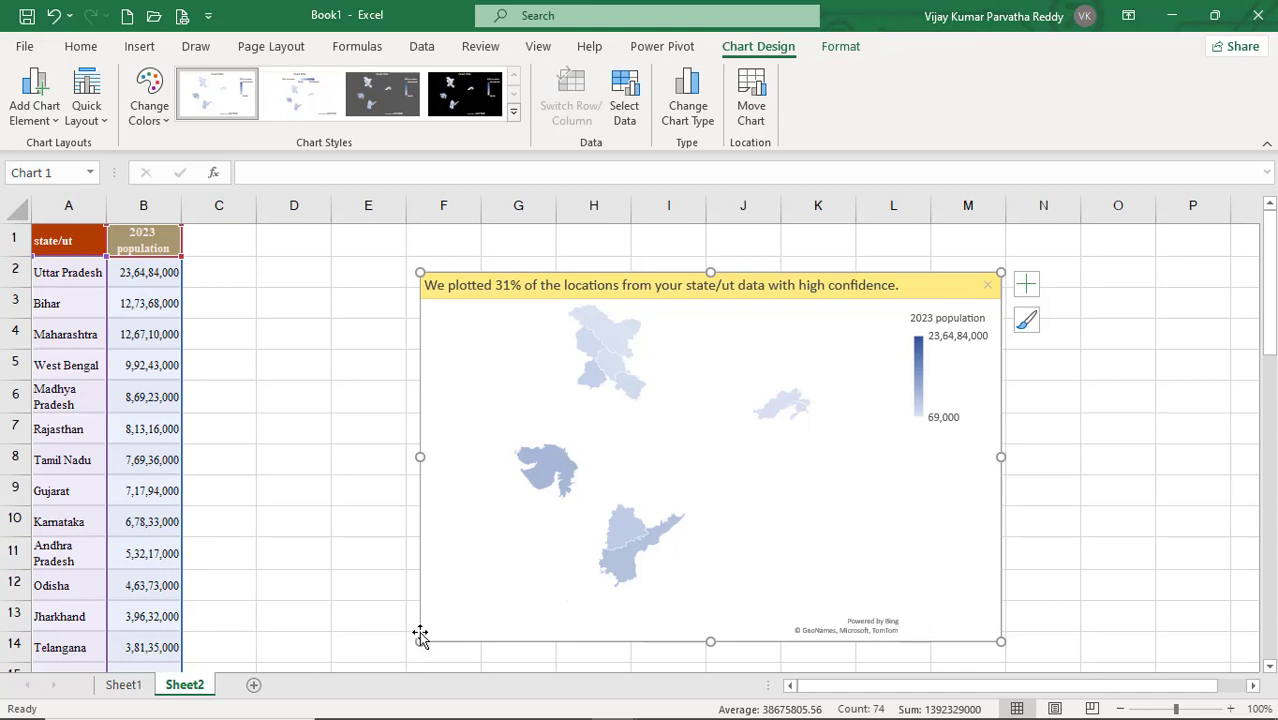
Shorten the header in cell A1 to "state" and dismiss the map chart's plotting notice.
{"action": "left_click", "coordinate": [78, 246]}
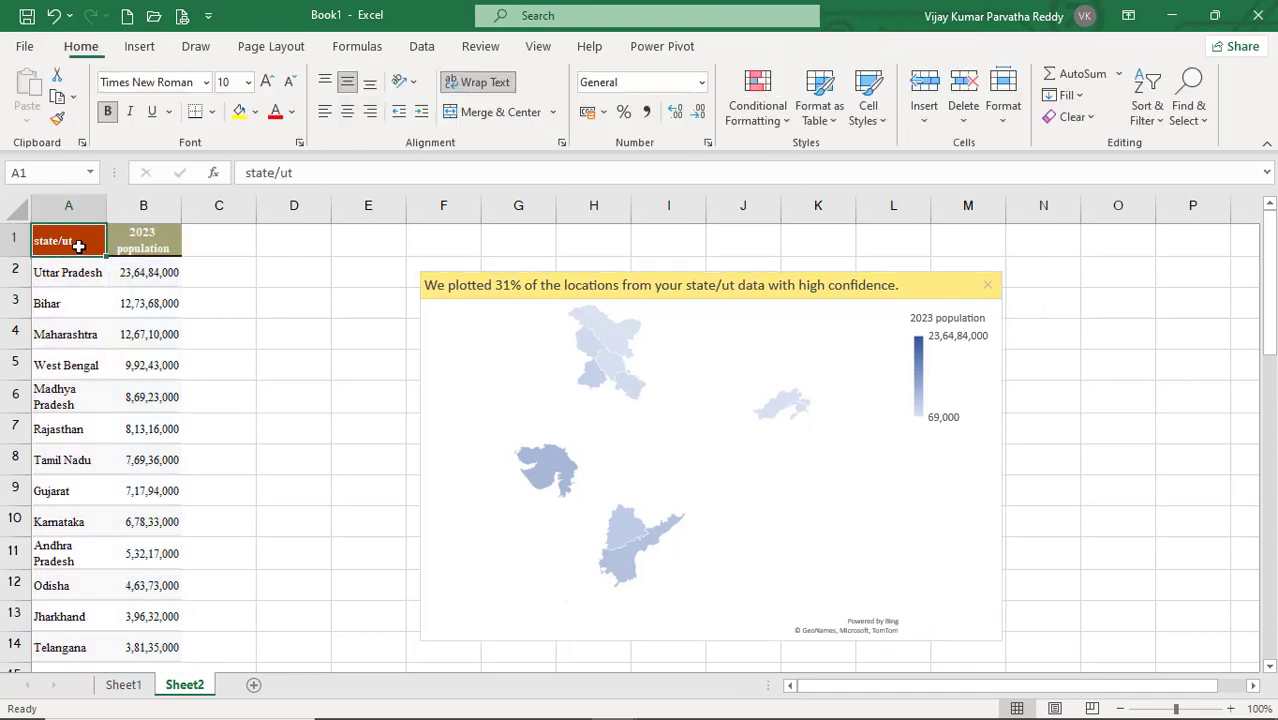
{"action": "left_click", "coordinate": [341, 172]}
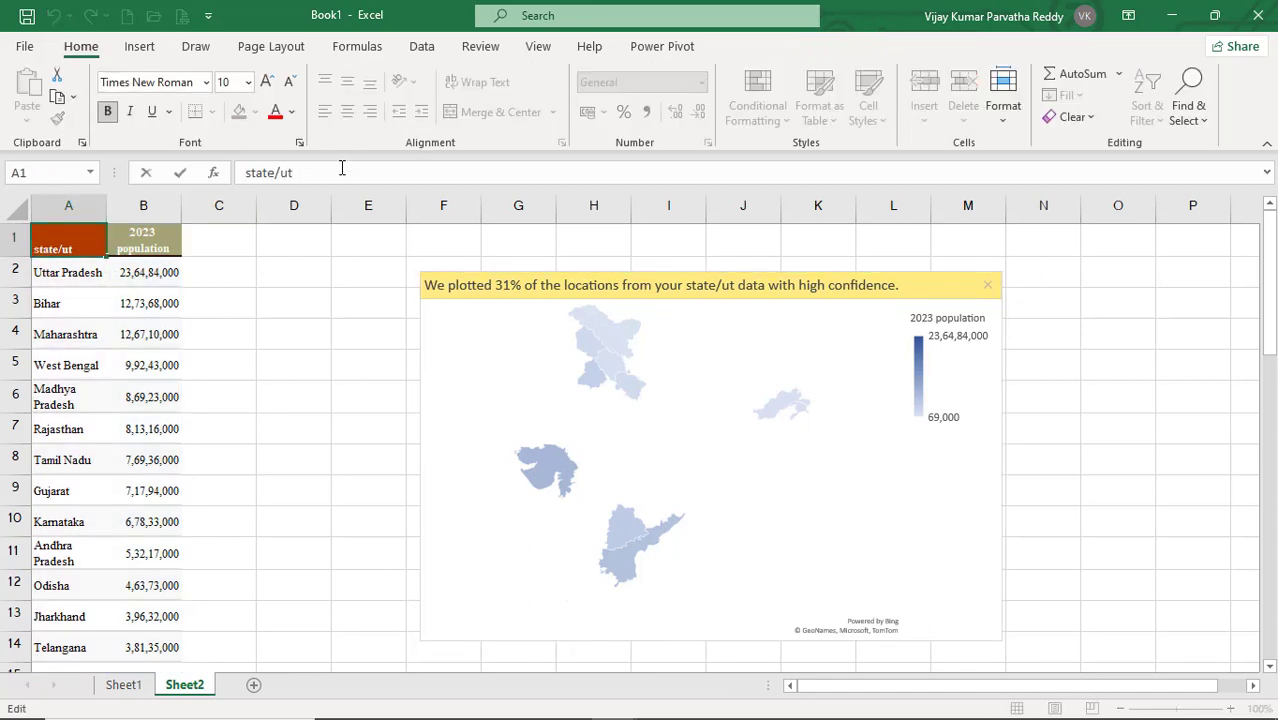
{"action": "key", "text": "BackSpace"}
{"action": "key", "text": "Return"}
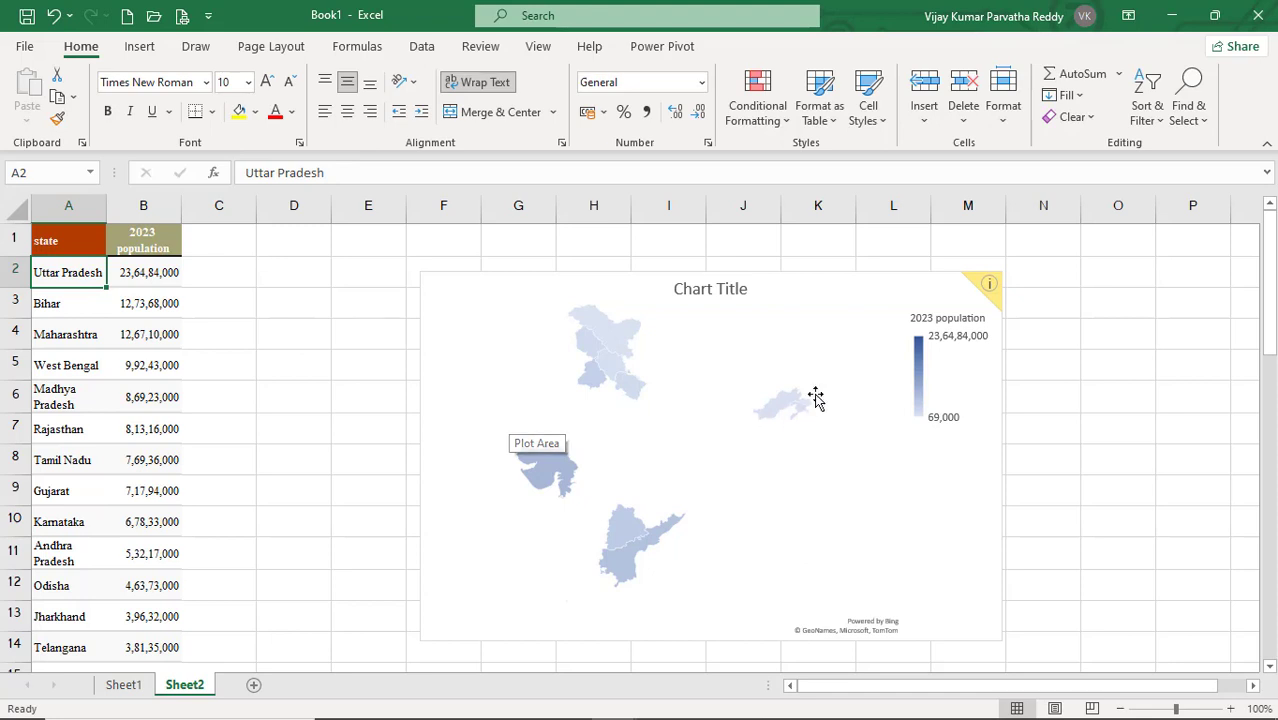
{"action": "left_click", "coordinate": [988, 288]}
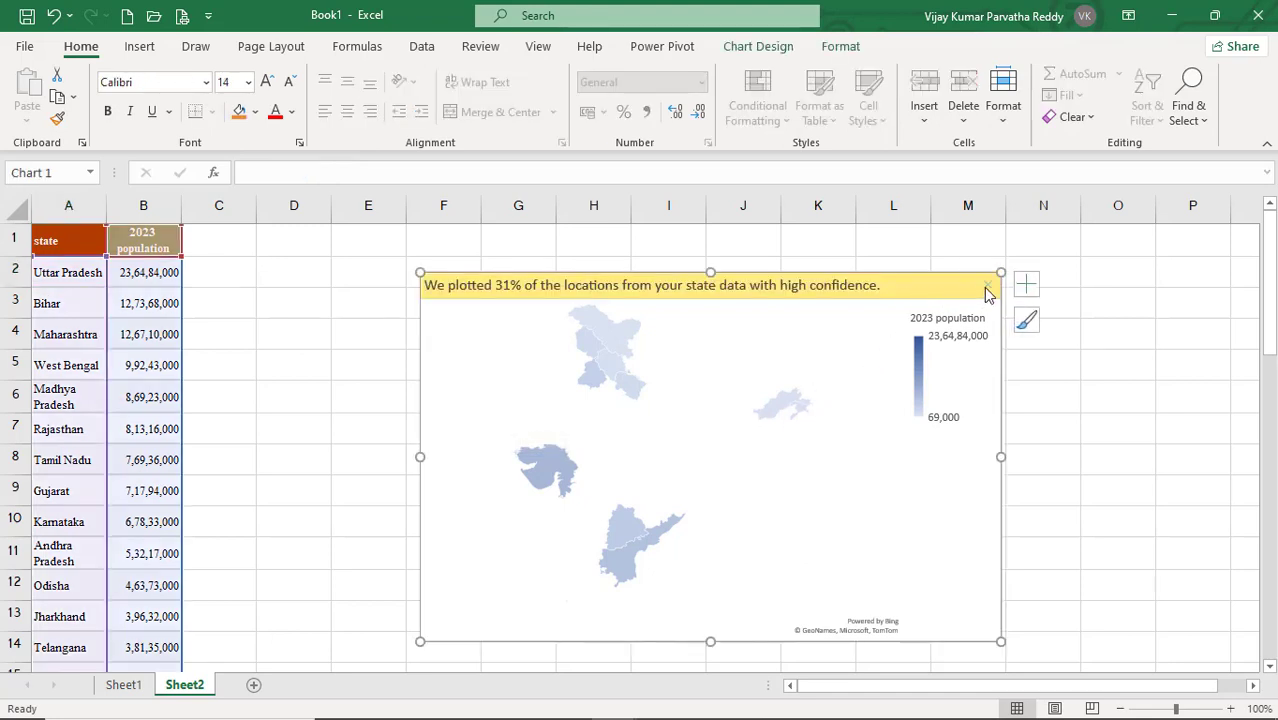
{"action": "left_click", "coordinate": [987, 289]}
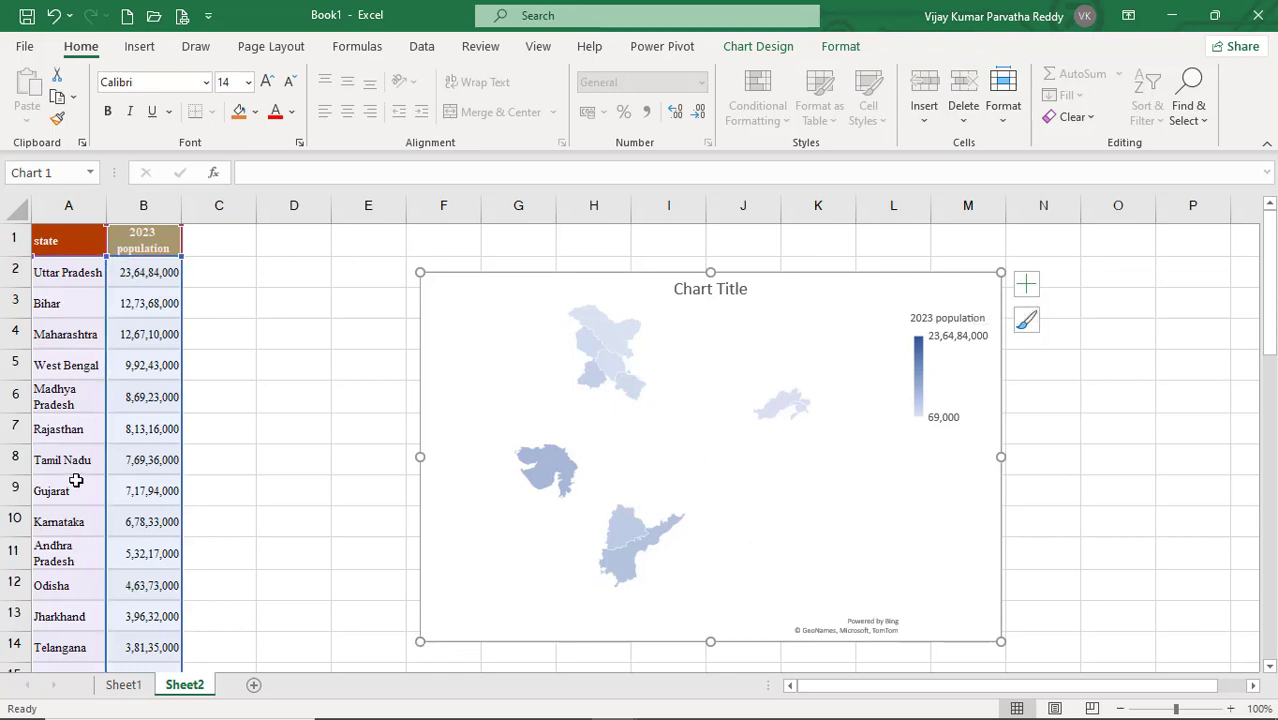
Examine the population values of the plotted regions on the map and review the state names in column A.
{"action": "mouse_move", "coordinate": [595, 343]}
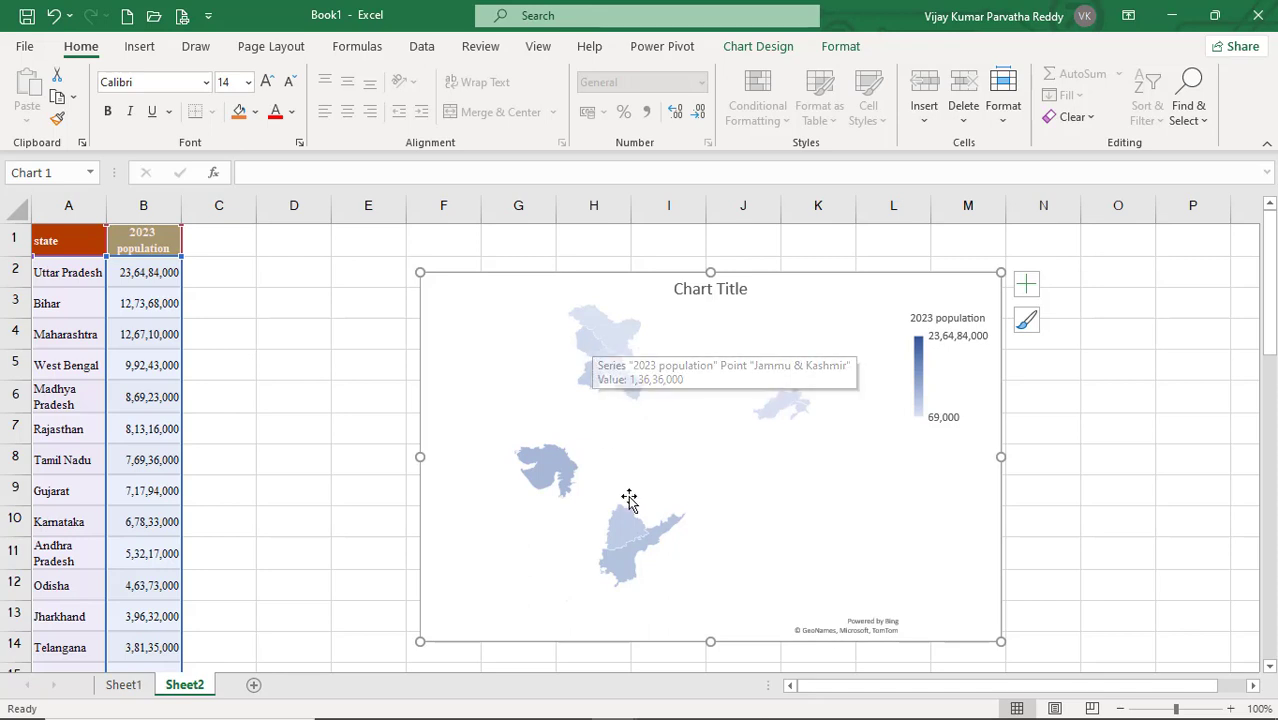
{"action": "mouse_move", "coordinate": [627, 538]}
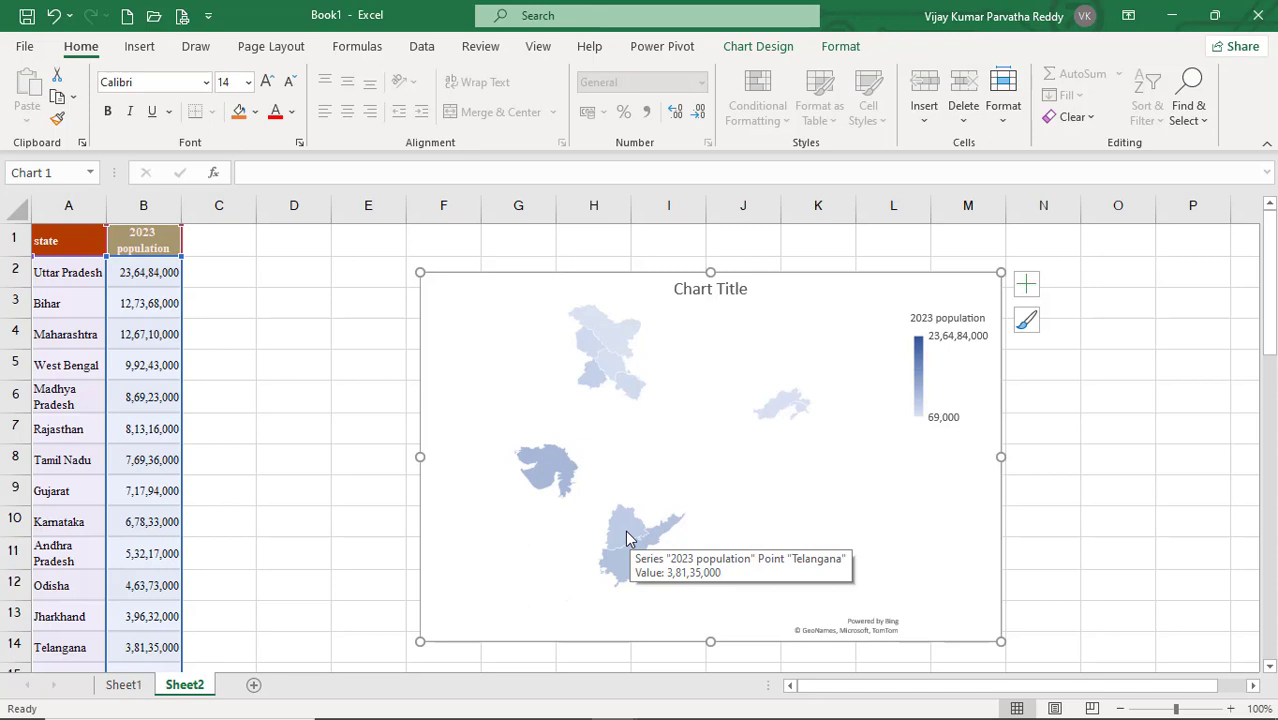
{"action": "mouse_move", "coordinate": [626, 565]}
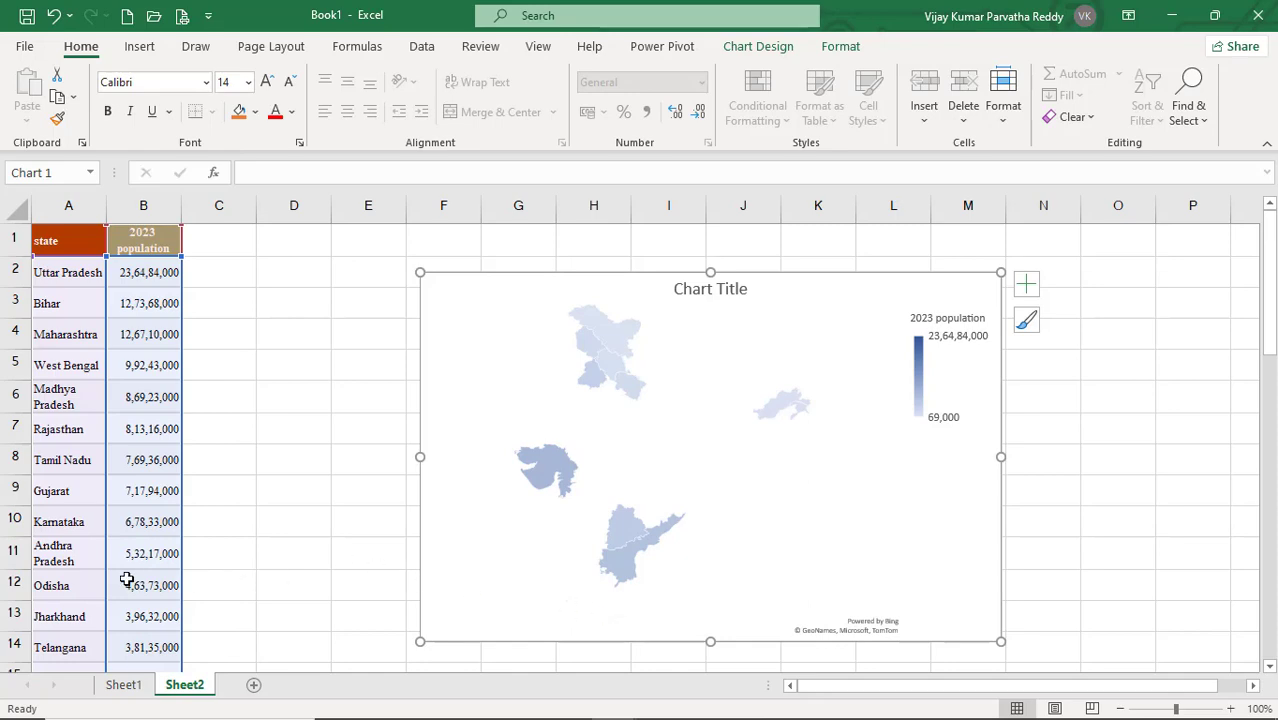
{"action": "scroll", "coordinate": [127, 580], "scroll_direction": "down", "scroll_amount": 5}
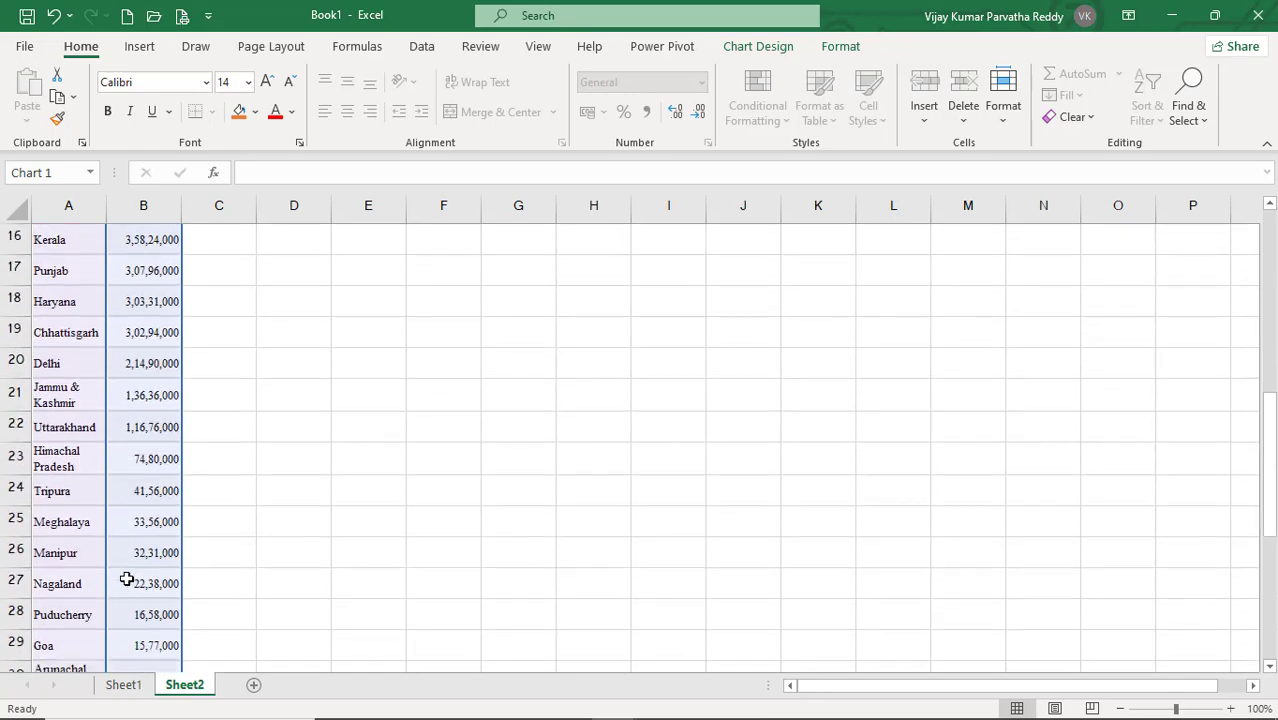
{"action": "scroll", "coordinate": [127, 580], "scroll_direction": "down", "scroll_amount": 3}
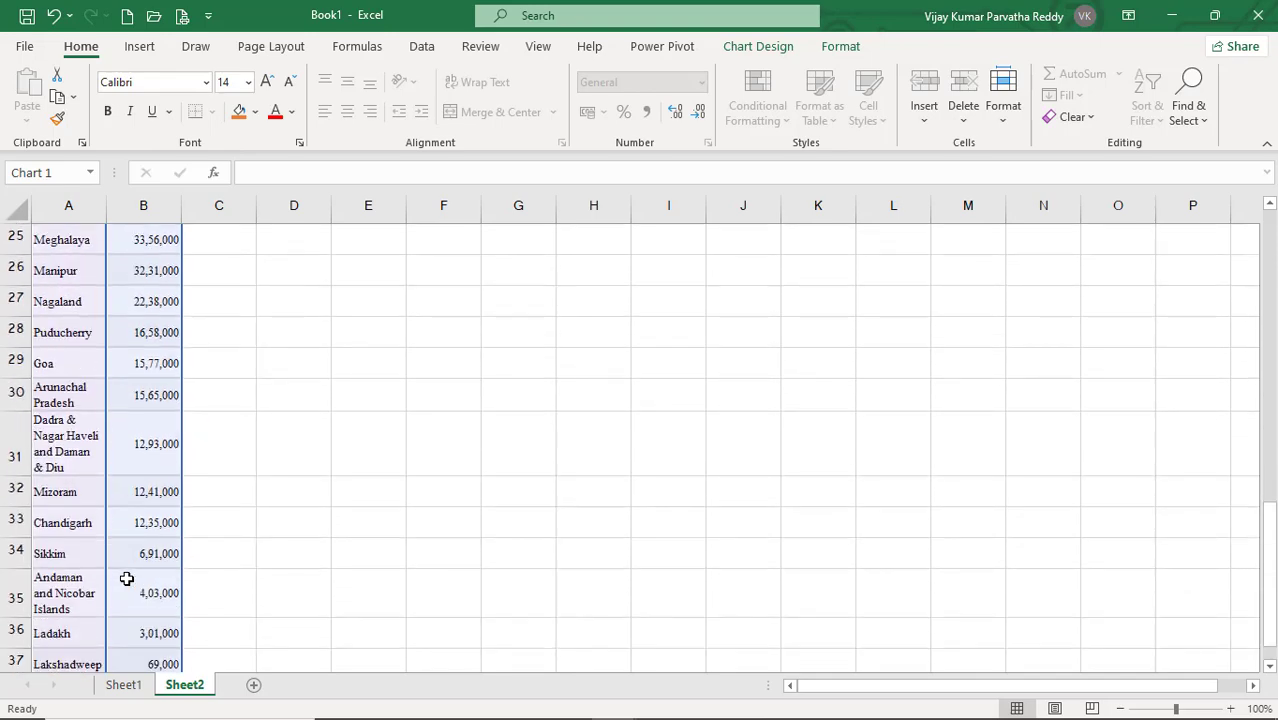
{"action": "scroll", "coordinate": [127, 579], "scroll_direction": "down", "scroll_amount": 2}
{"action": "scroll", "coordinate": [127, 579], "scroll_direction": "up", "scroll_amount": 3}
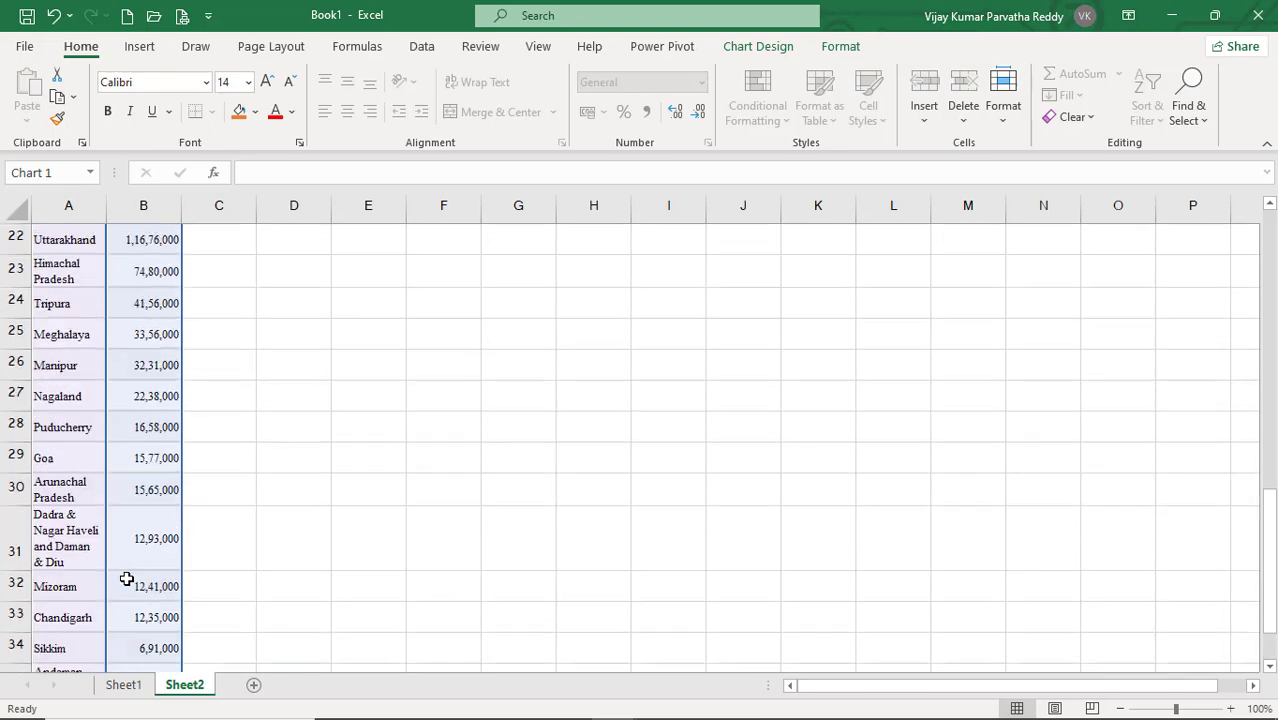
{"action": "scroll", "coordinate": [127, 579], "scroll_direction": "down", "scroll_amount": 1}
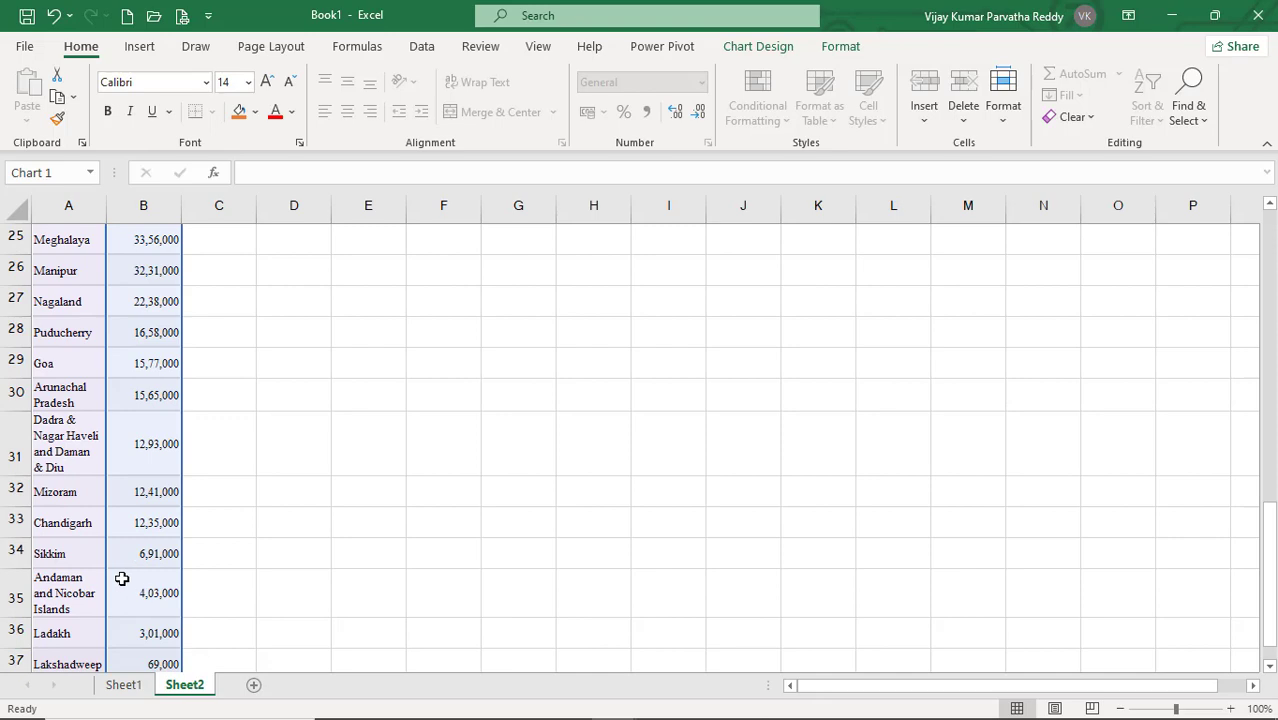
{"action": "scroll", "coordinate": [98, 530], "scroll_direction": "up", "scroll_amount": 1}
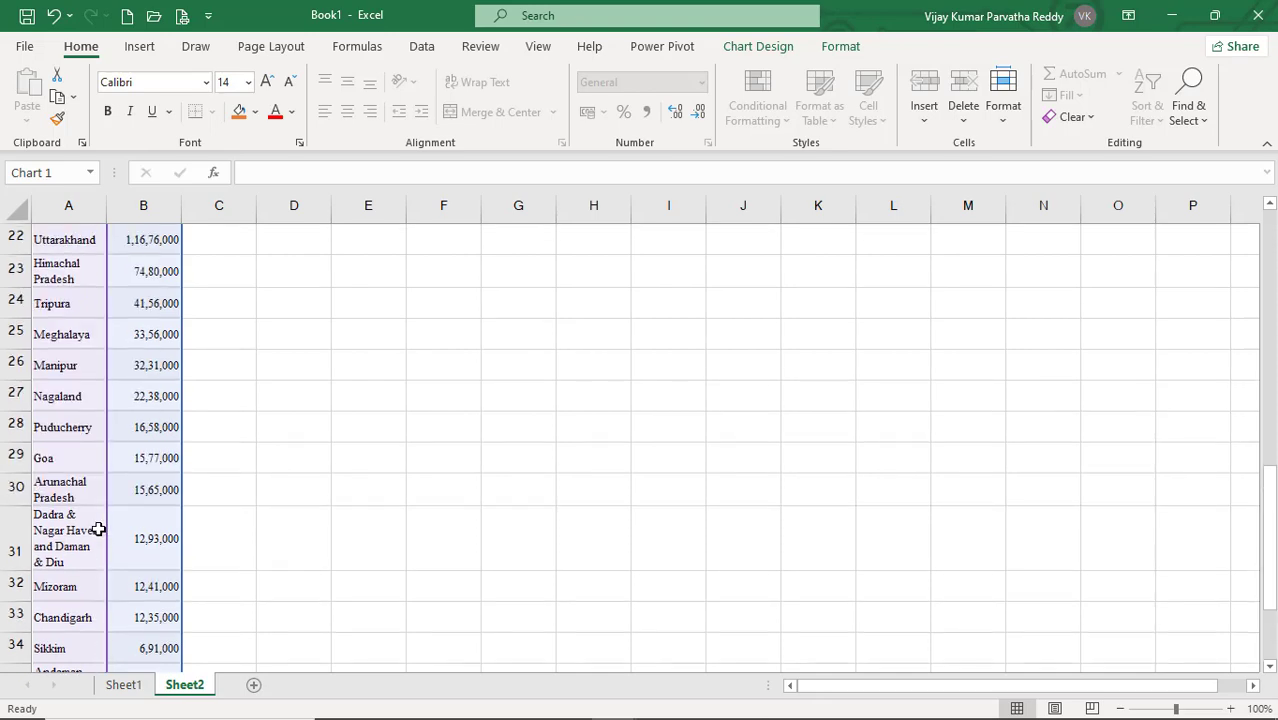
Try the spelling "Thamil Nadu" for the state name in cell A8 and check the map chart.
{"action": "scroll", "coordinate": [98, 530], "scroll_direction": "up", "scroll_amount": 3}
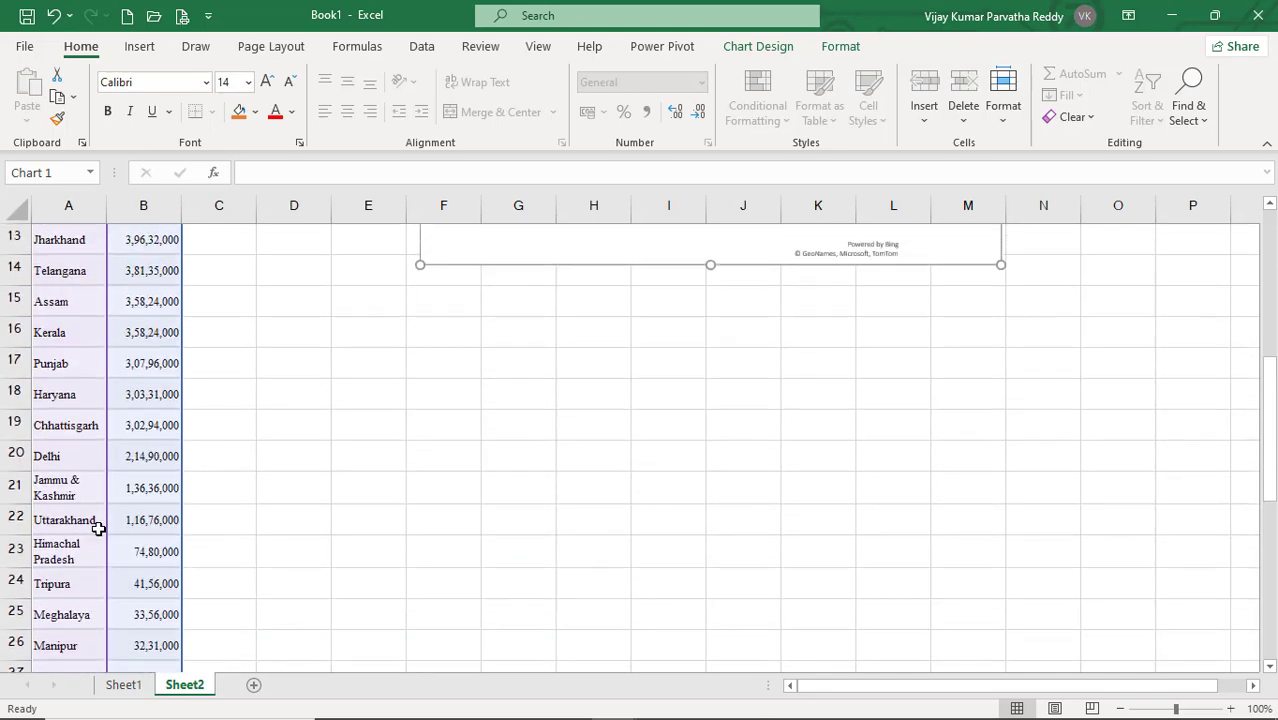
{"action": "scroll", "coordinate": [98, 530], "scroll_direction": "up", "scroll_amount": 2}
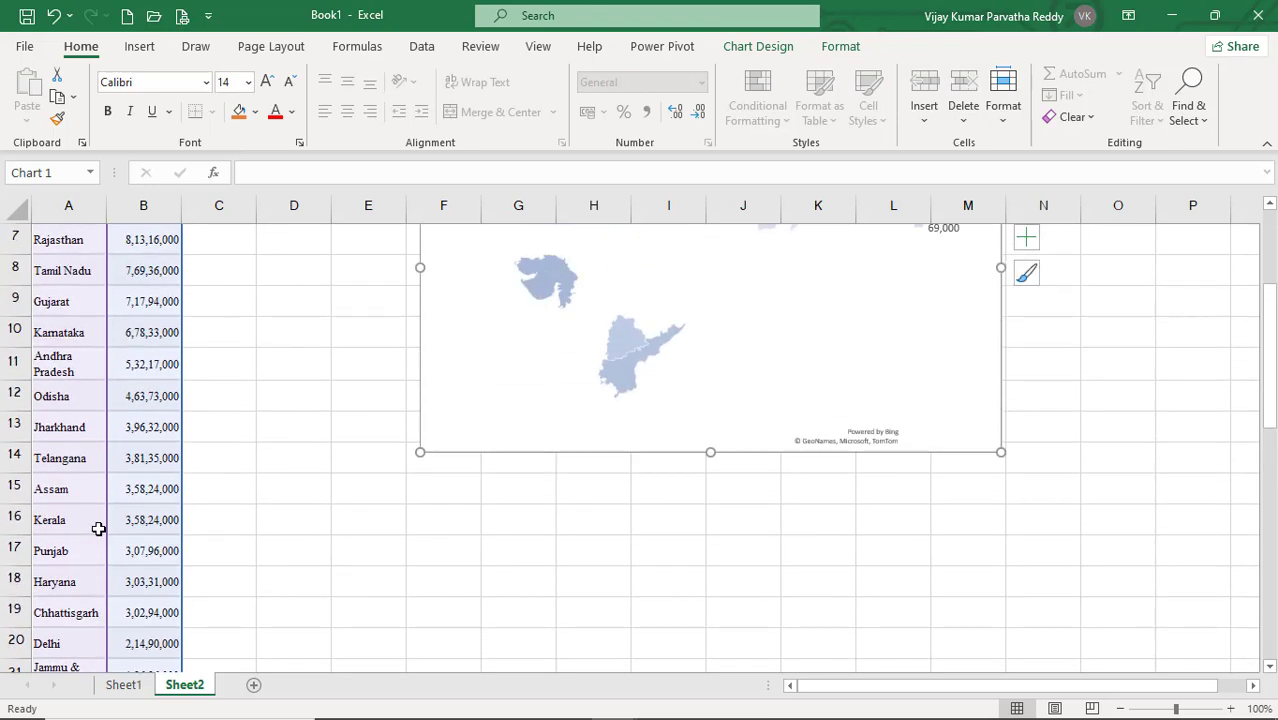
{"action": "left_click", "coordinate": [77, 284]}
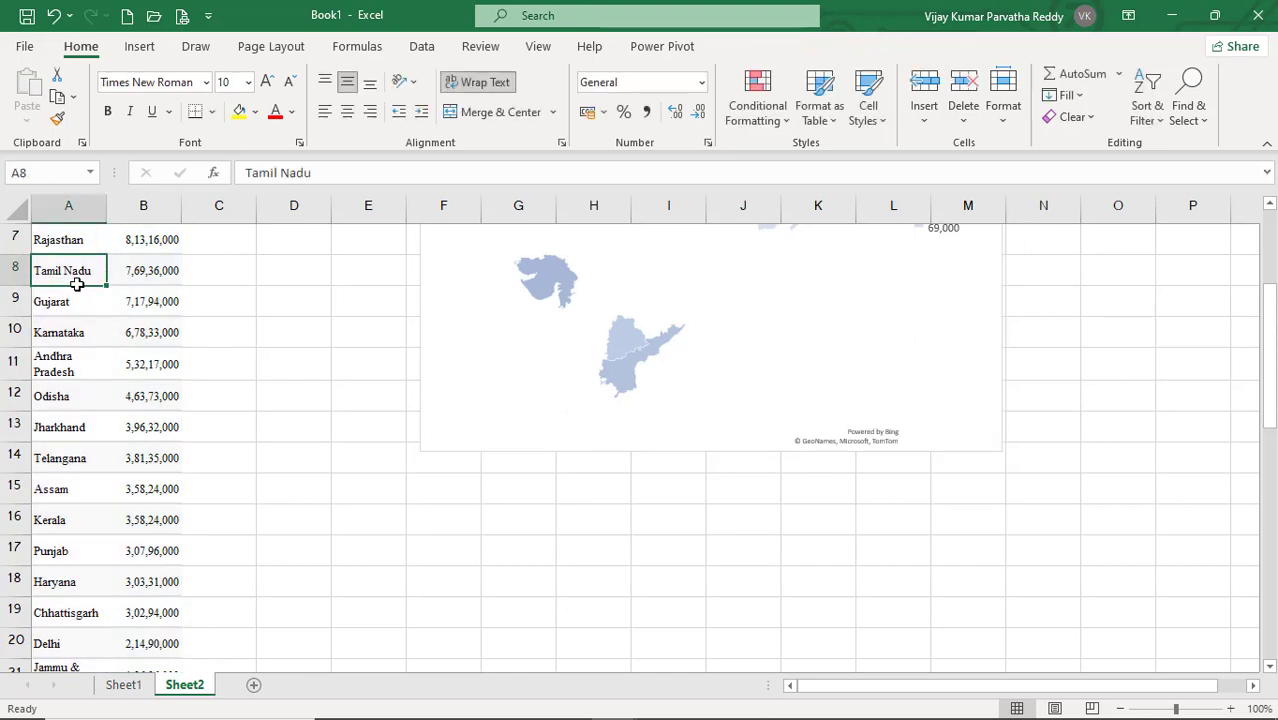
{"action": "left_click", "coordinate": [252, 172]}
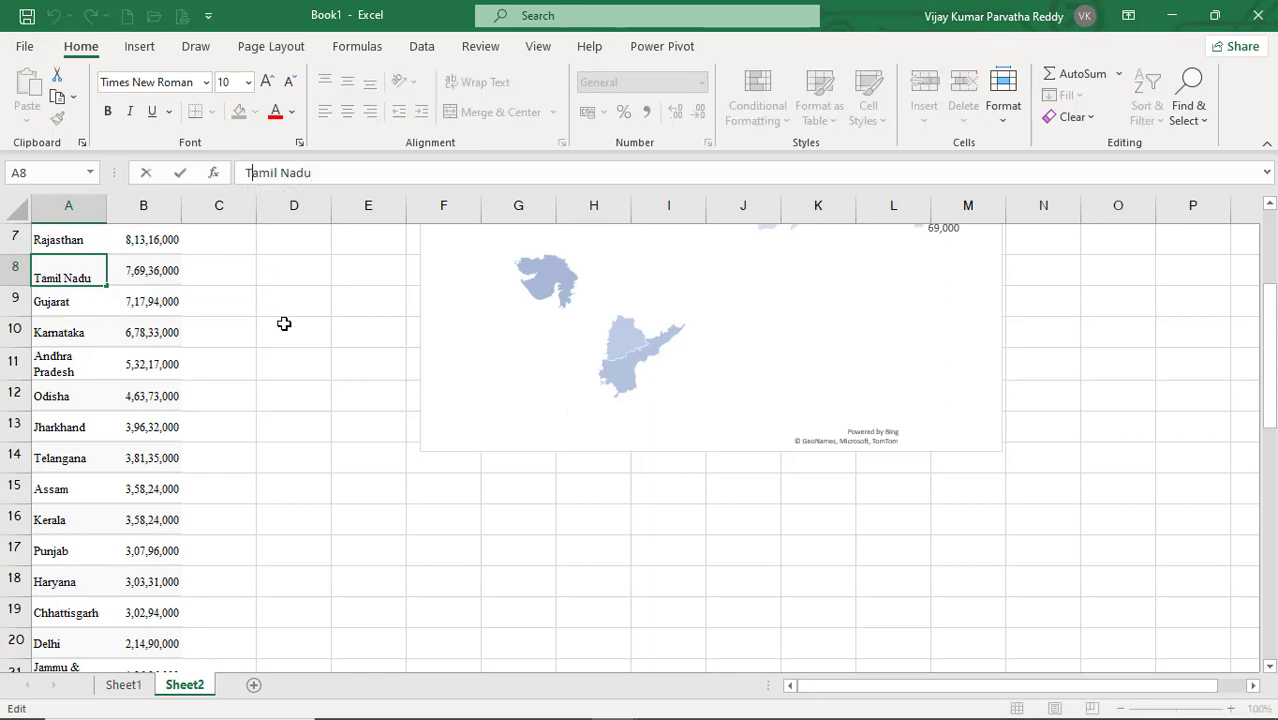
{"action": "type", "text": "h"}
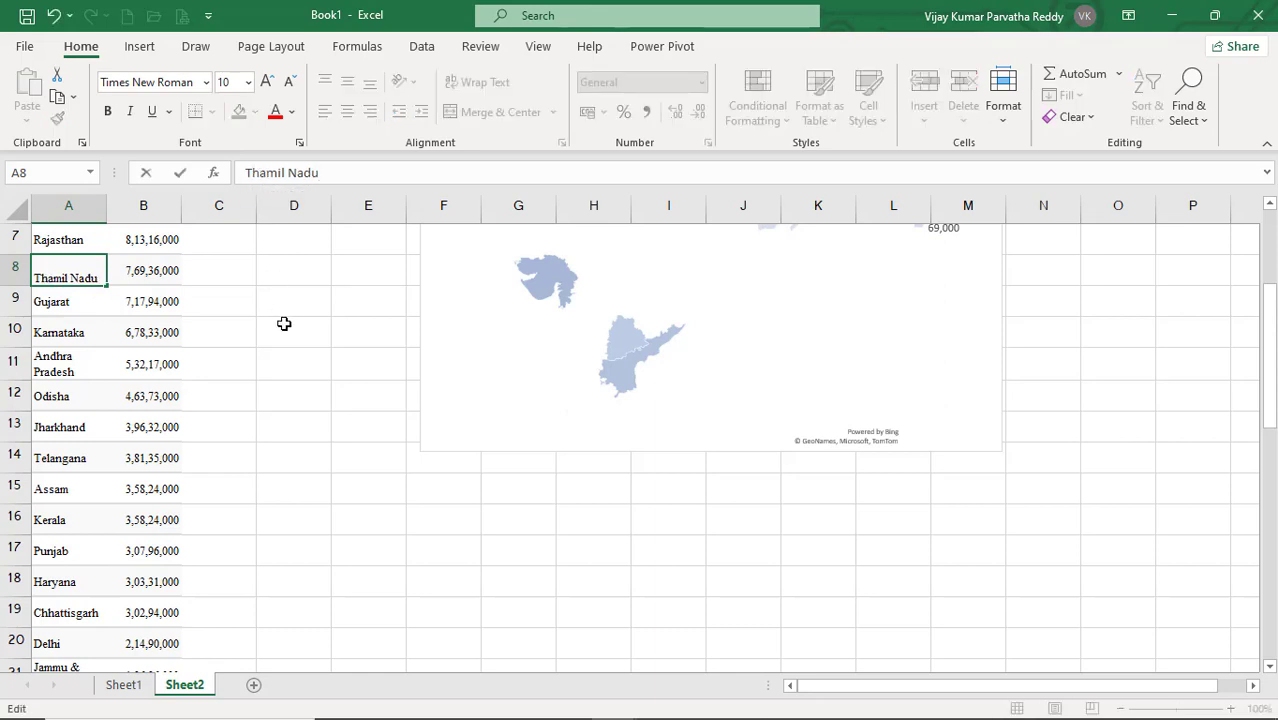
{"action": "key", "text": "Return"}
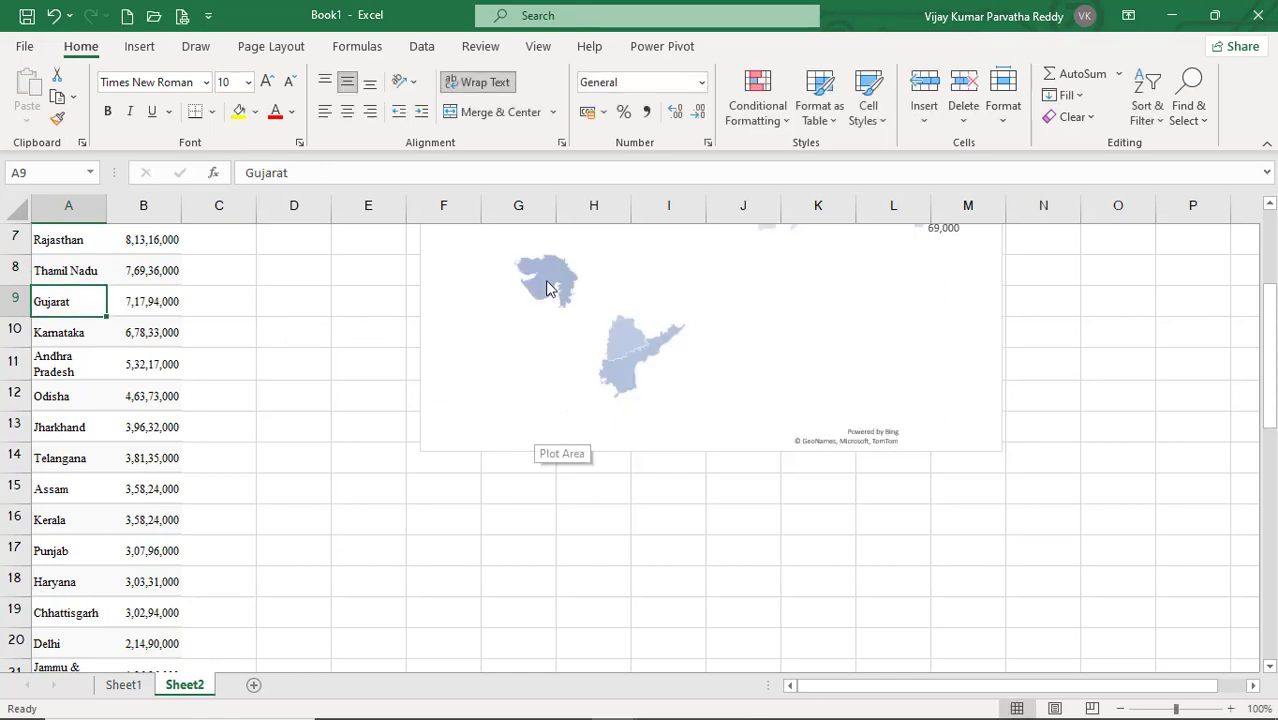
{"action": "mouse_move", "coordinate": [547, 283]}
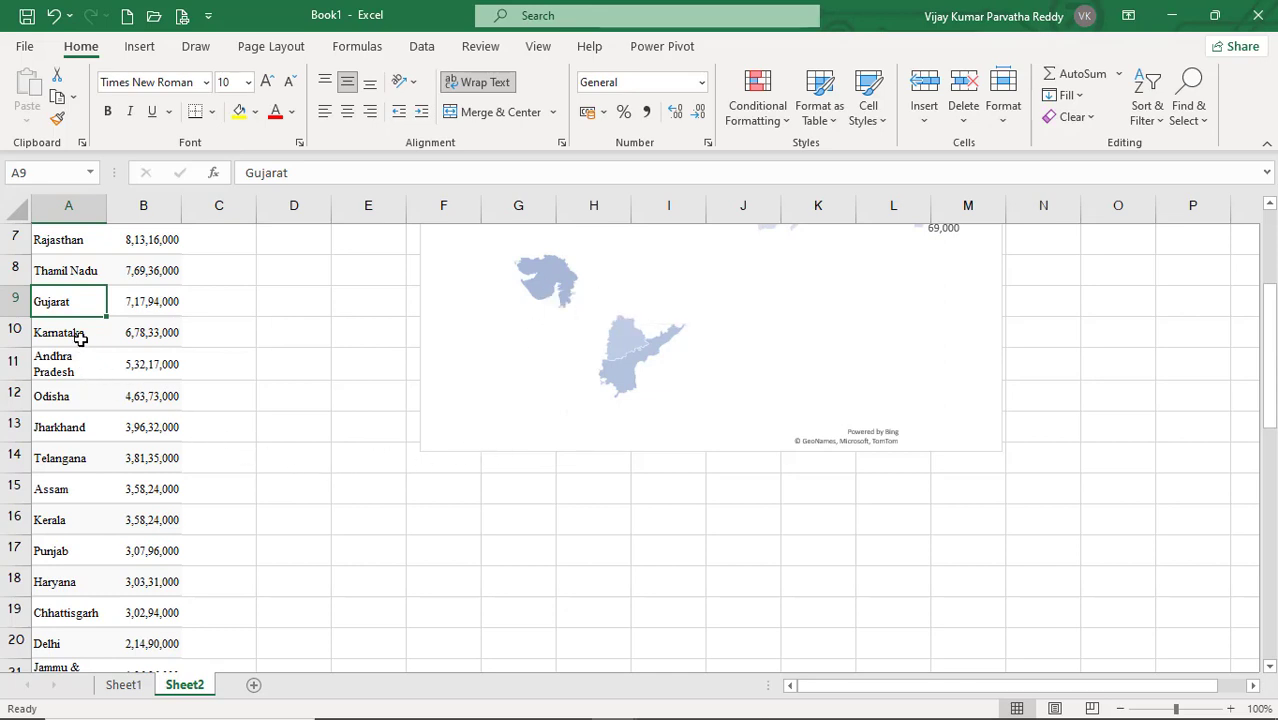
Restore the spelling "Tamil Nadu" in cell A8.
{"action": "left_click", "coordinate": [87, 275]}
{"action": "left_click", "coordinate": [261, 174]}
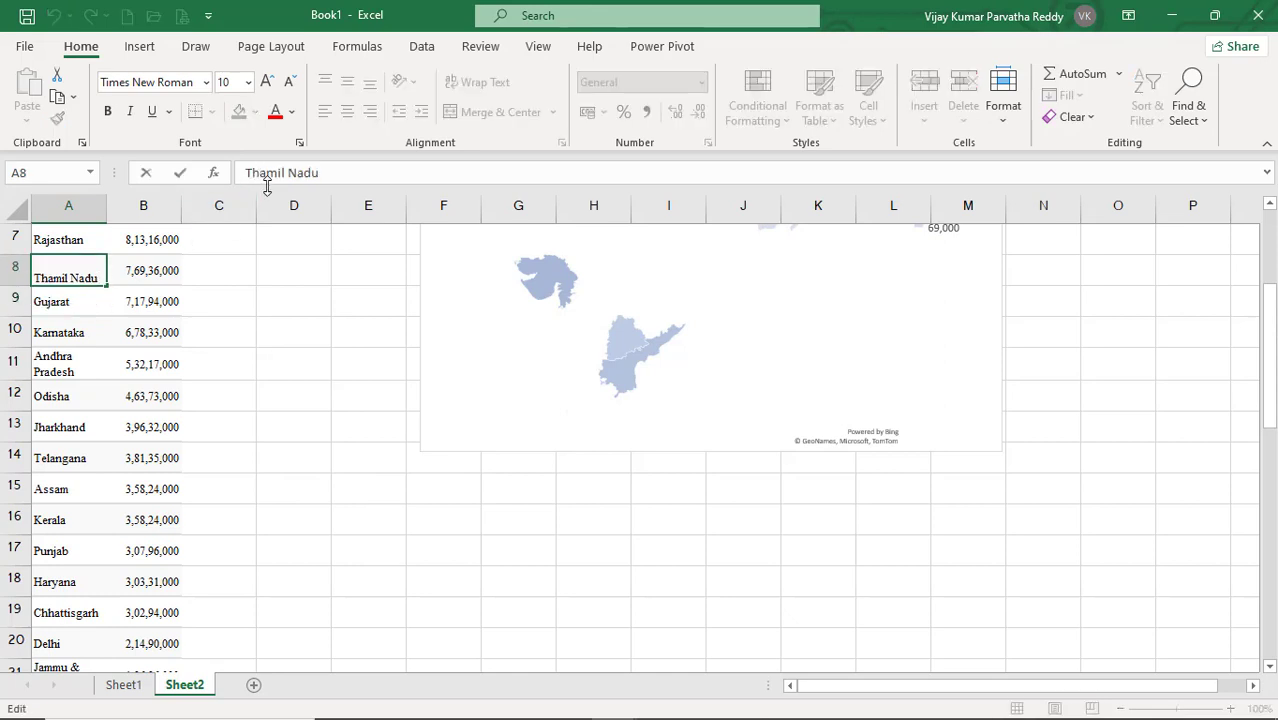
{"action": "key", "text": "BackSpace"}
{"action": "key", "text": "Return"}
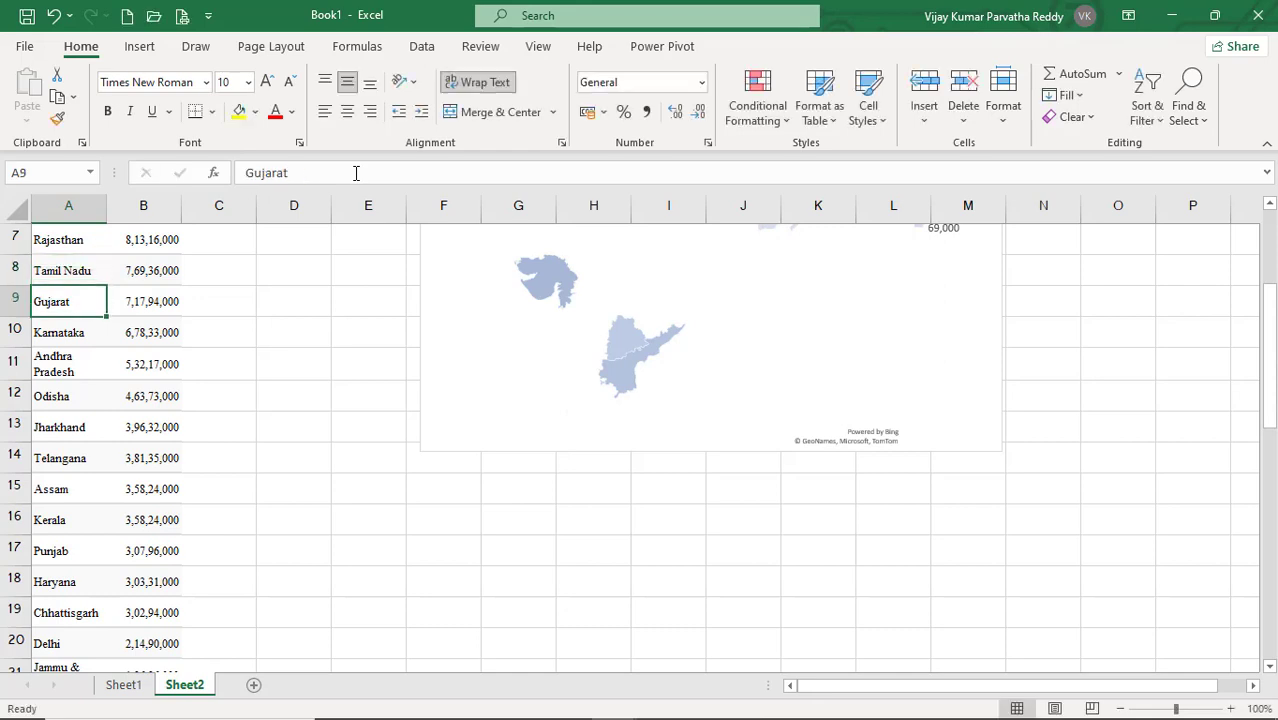
Delete the existing population map chart from the sheet and select the empty cell F3.
{"action": "scroll", "coordinate": [935, 600], "scroll_direction": "up", "scroll_amount": 2}
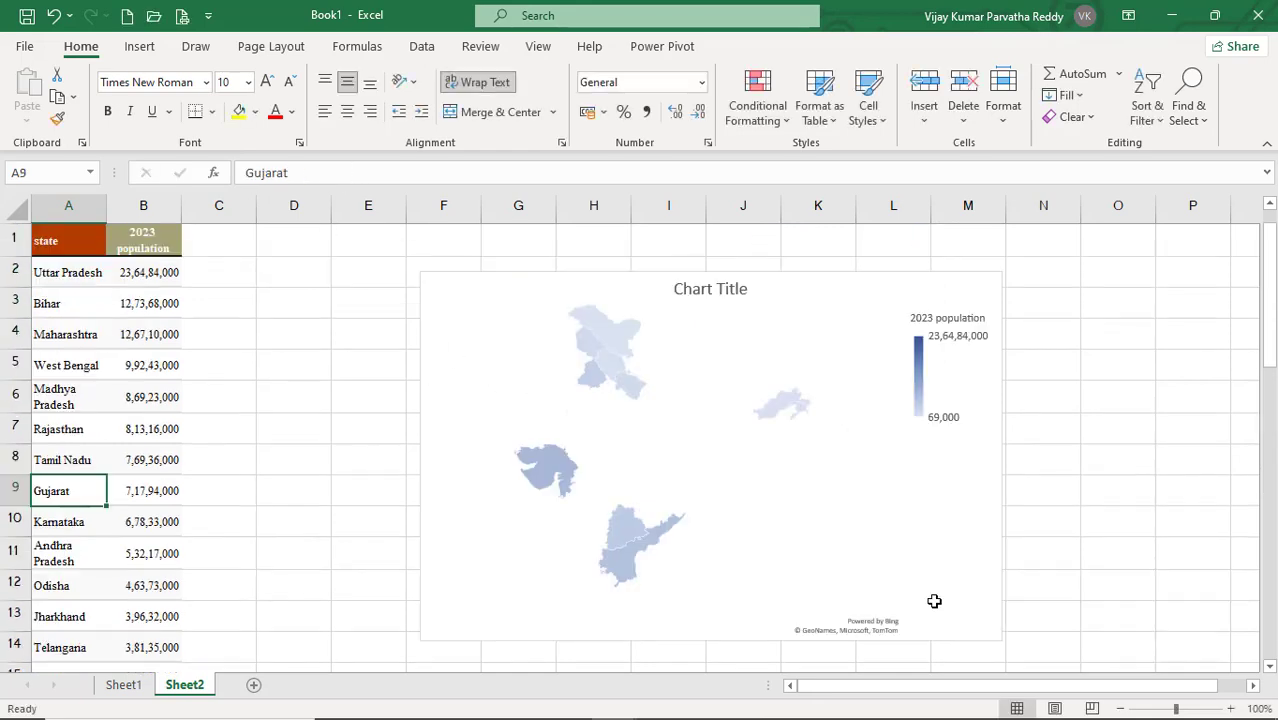
{"action": "left_click", "coordinate": [838, 348]}
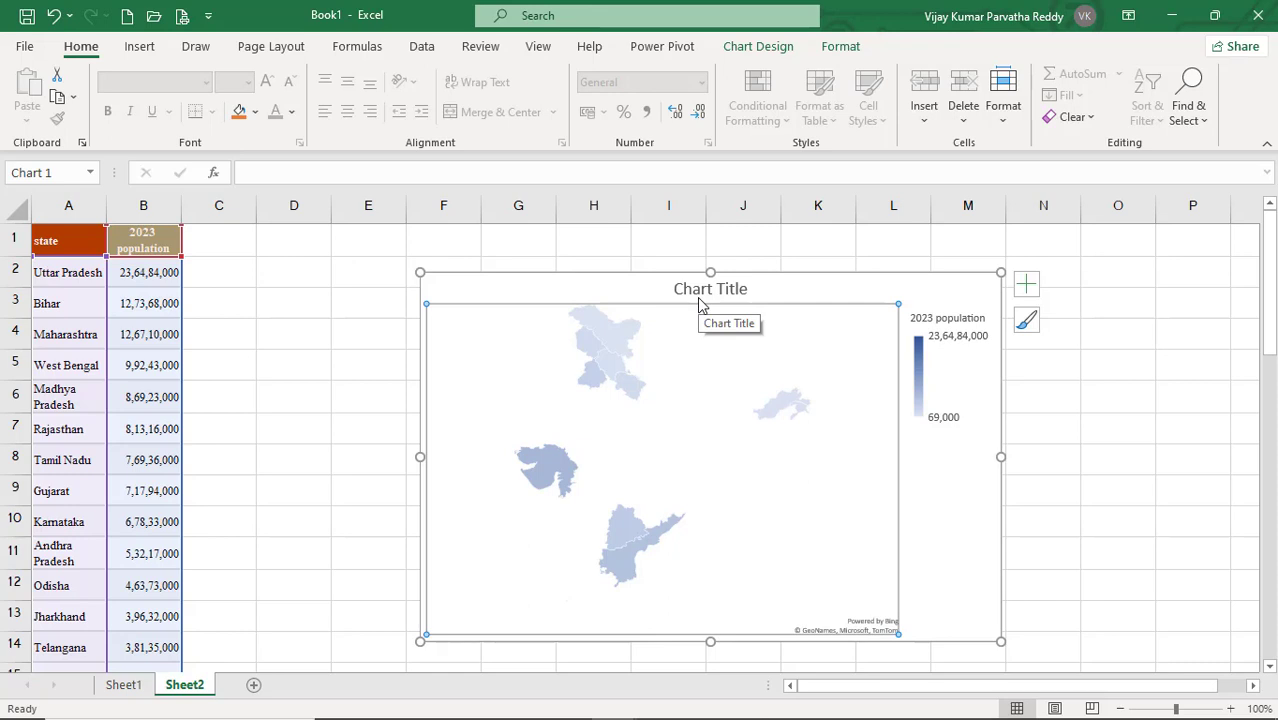
{"action": "left_click", "coordinate": [482, 280]}
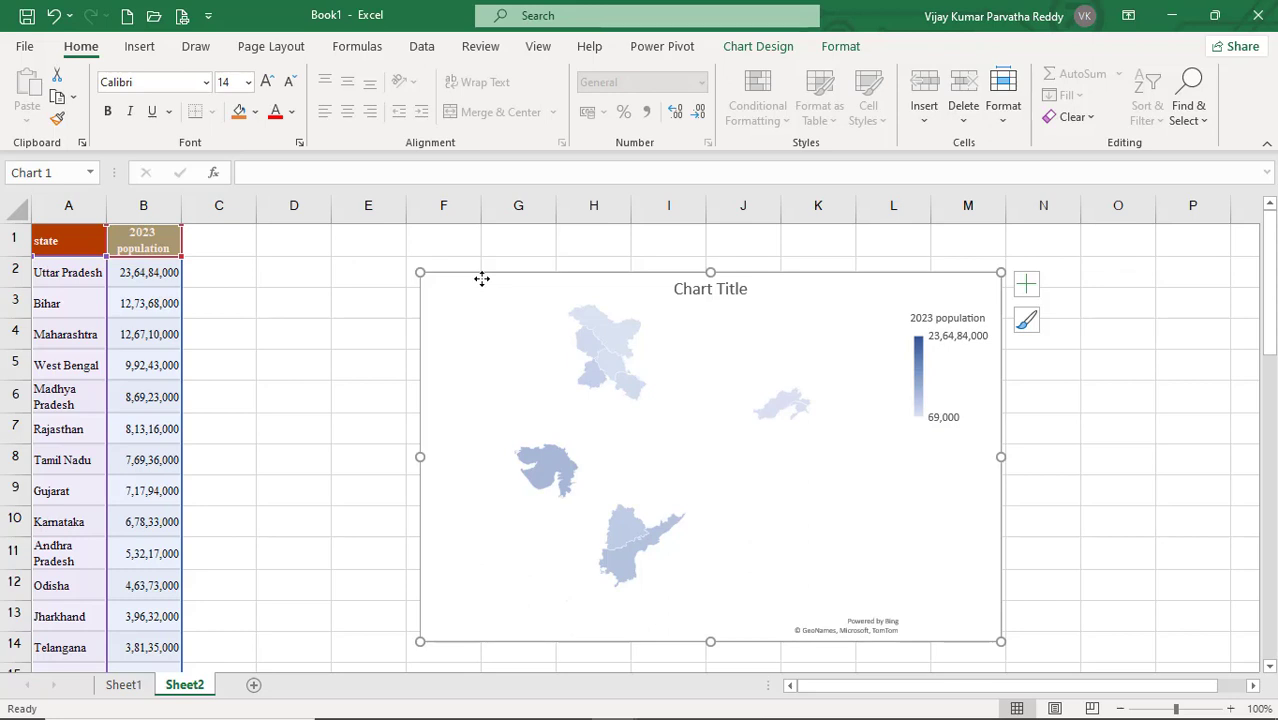
{"action": "key", "text": "Delete"}
{"action": "left_click", "coordinate": [452, 298]}
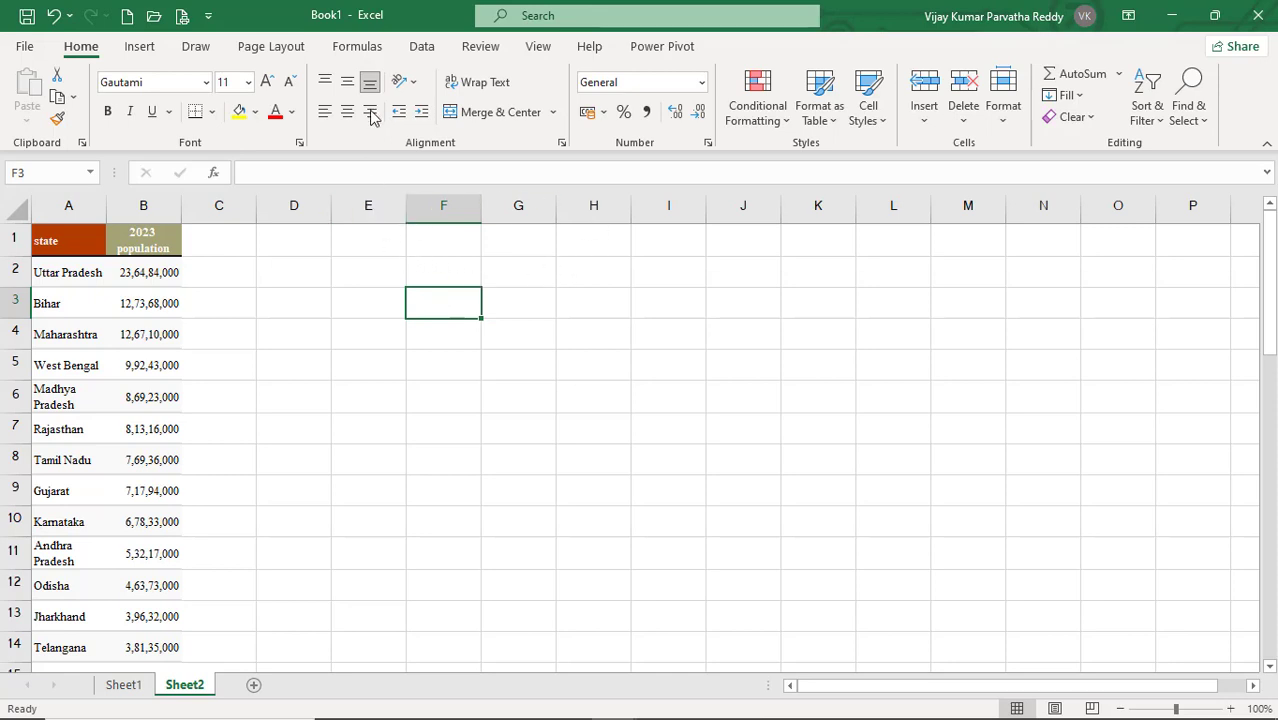
Try to insert a Filled Map chart with only the empty cell F3 selected.
{"action": "left_click", "coordinate": [422, 47]}
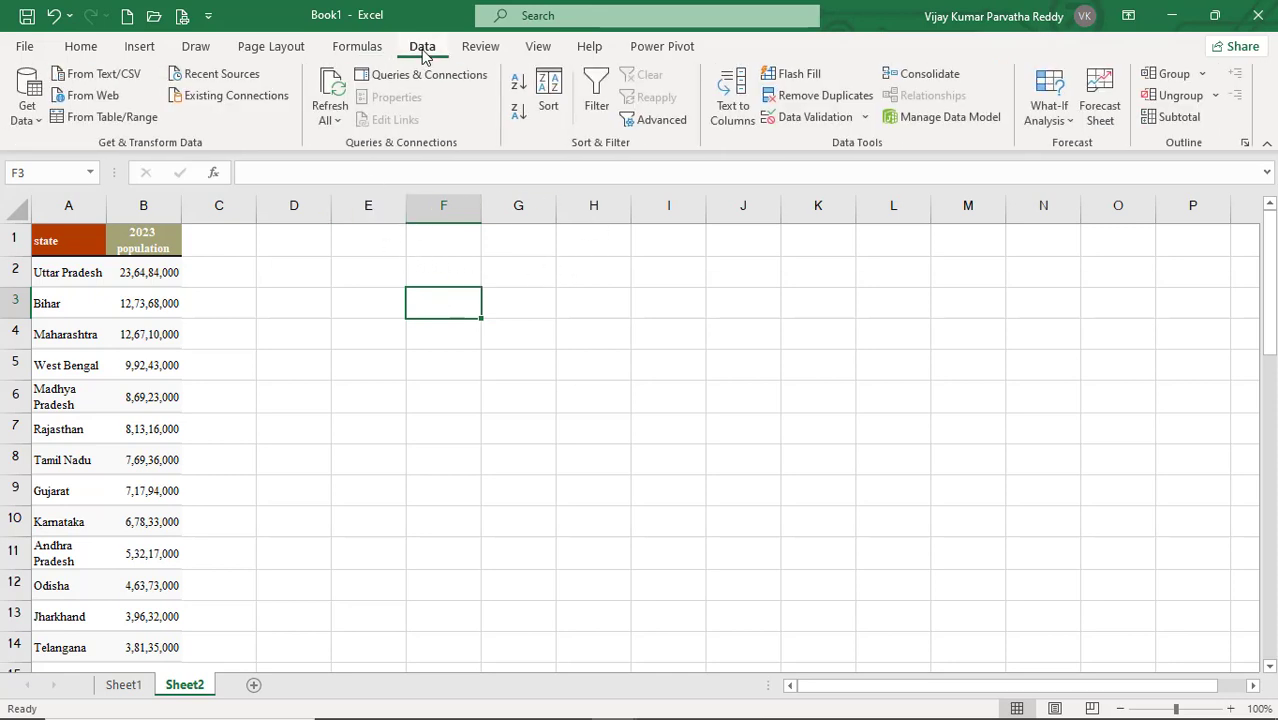
{"action": "left_click", "coordinate": [140, 55]}
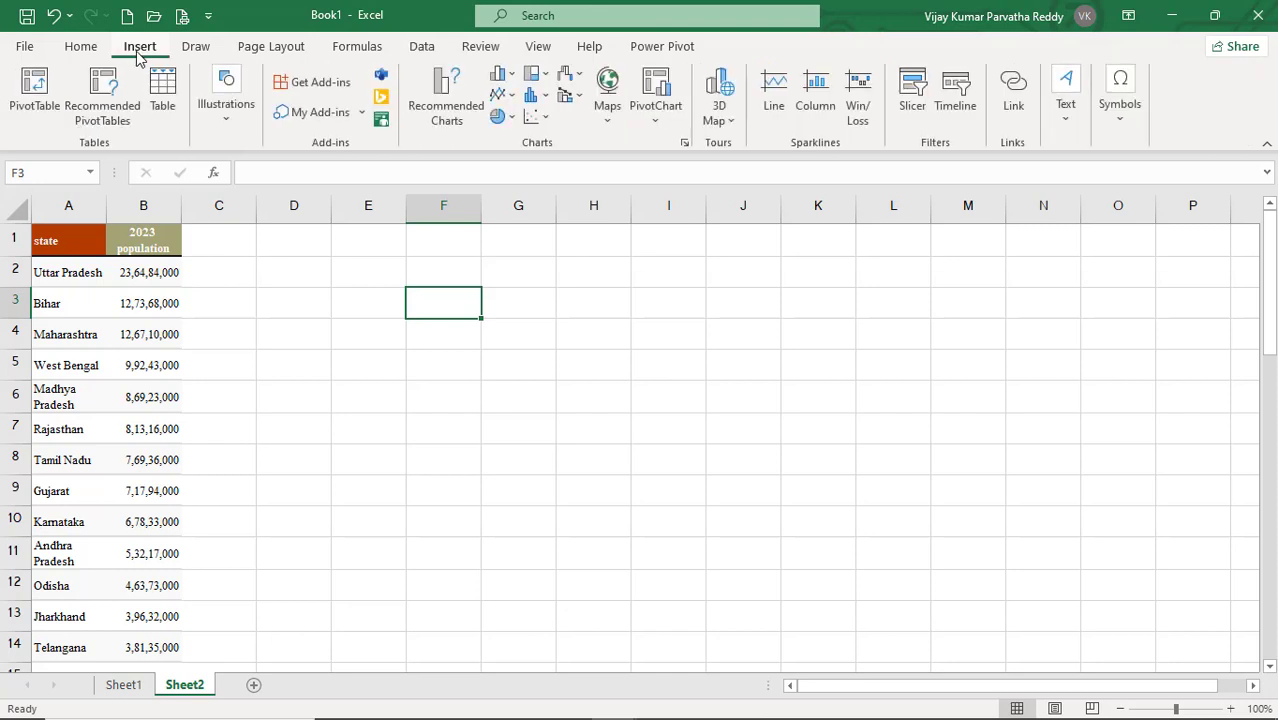
{"action": "left_click", "coordinate": [607, 125]}
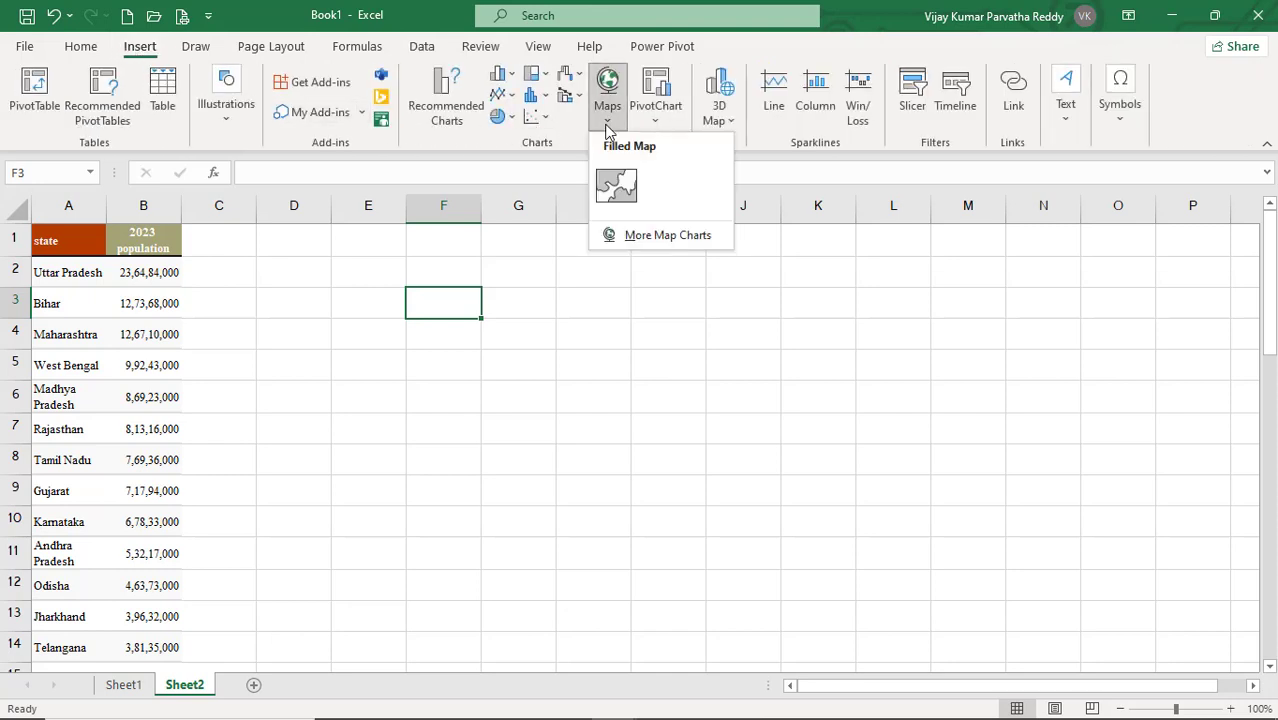
{"action": "left_click", "coordinate": [616, 184]}
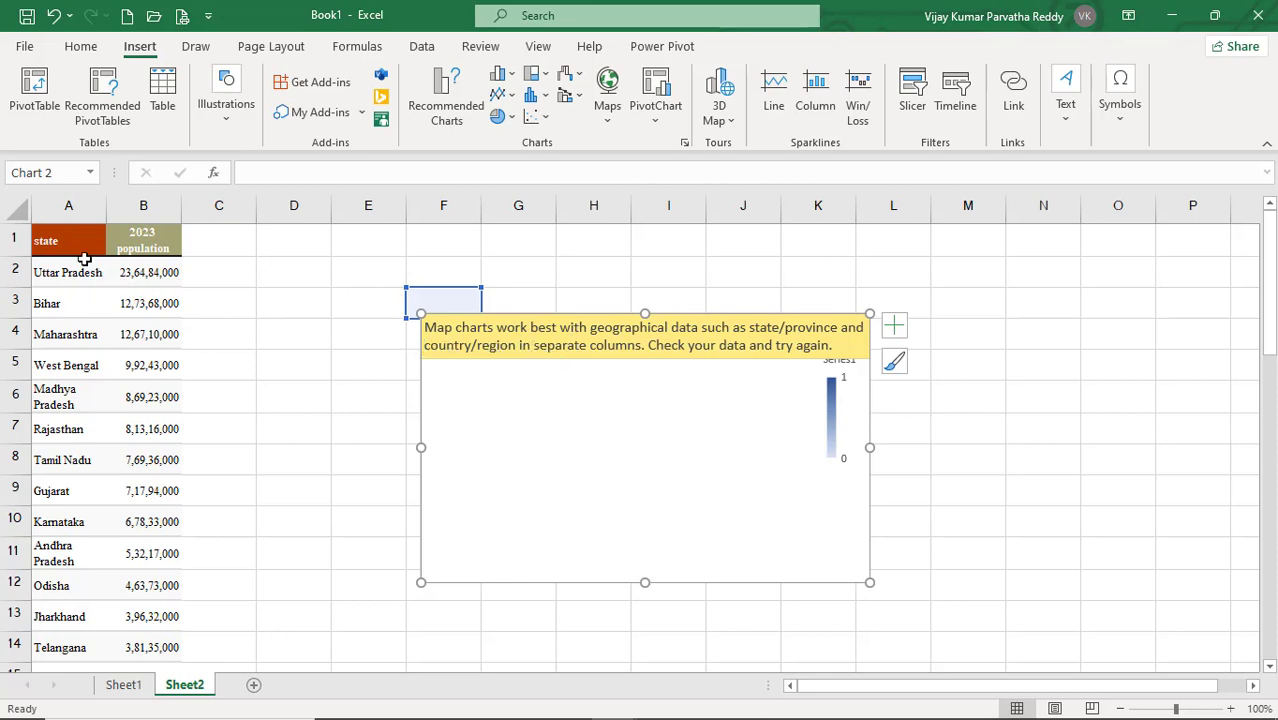
{"action": "left_click", "coordinate": [70, 228]}
{"action": "left_click_drag", "start_coordinate": [69, 205], "coordinate": [143, 208]}
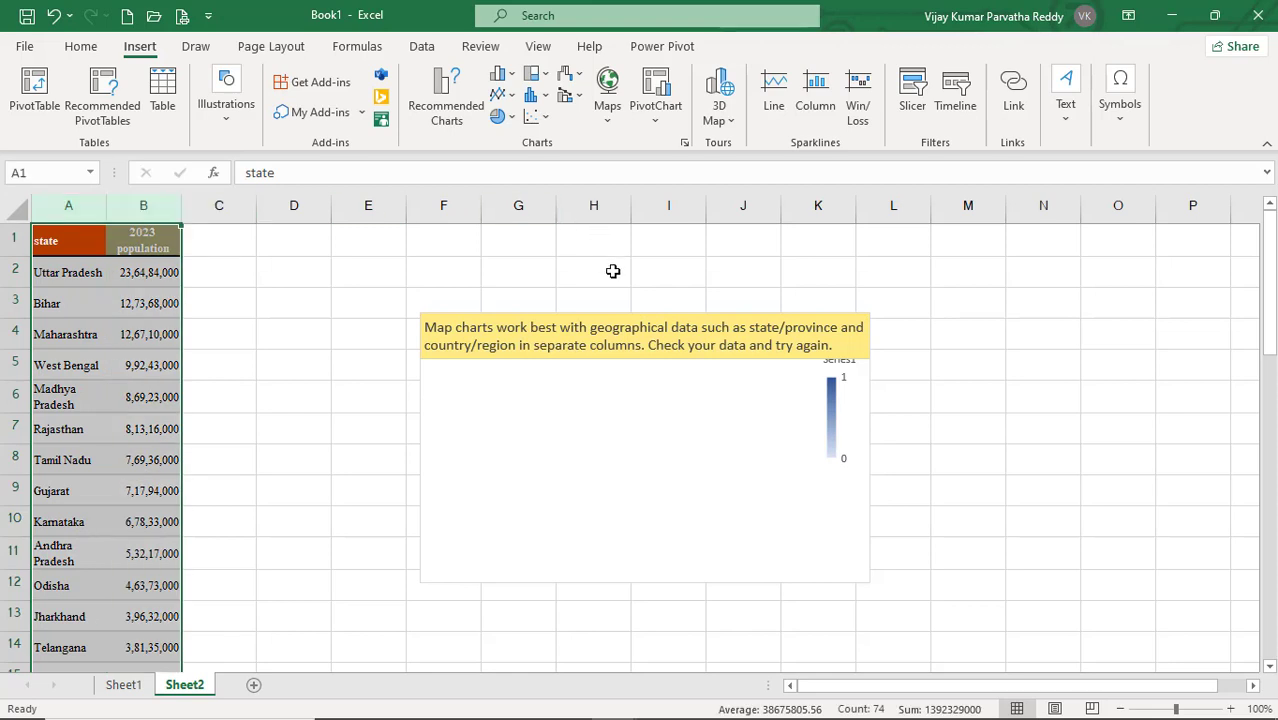
{"action": "left_click", "coordinate": [665, 343]}
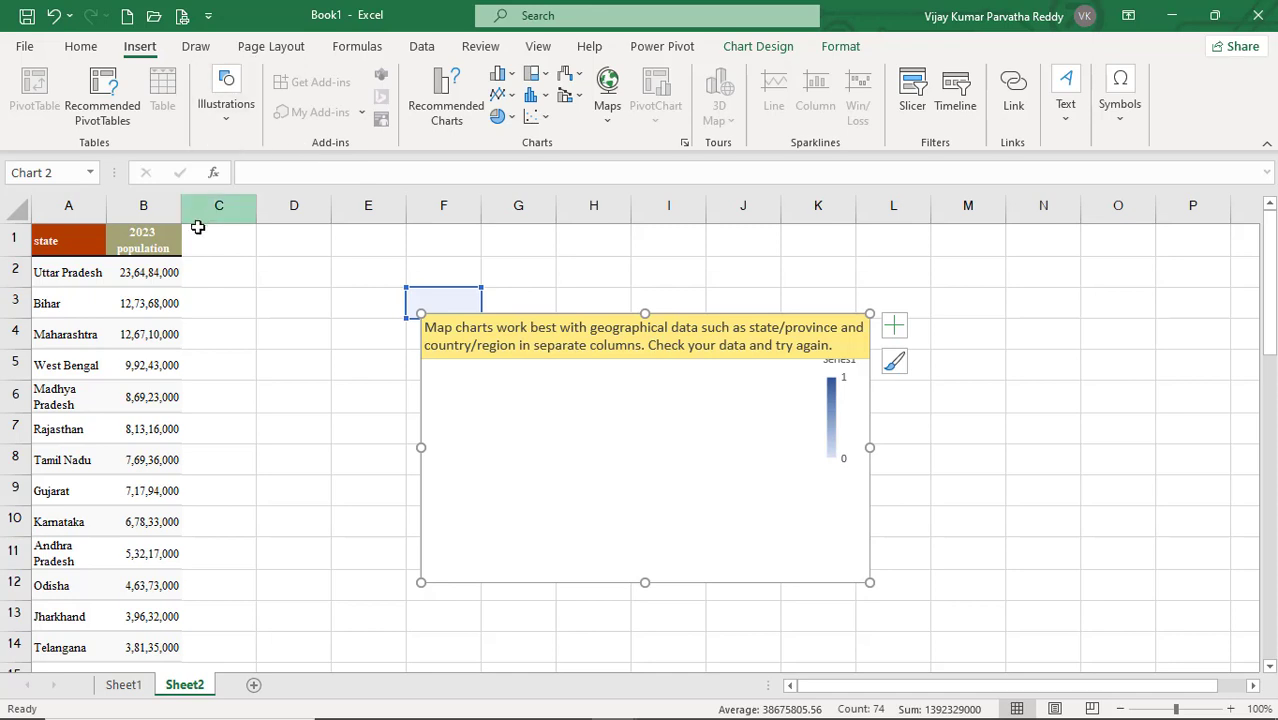
Replace the blank map chart with a Filled Map chart of the state and population data in columns A and B.
{"action": "left_click_drag", "start_coordinate": [71, 205], "coordinate": [133, 232]}
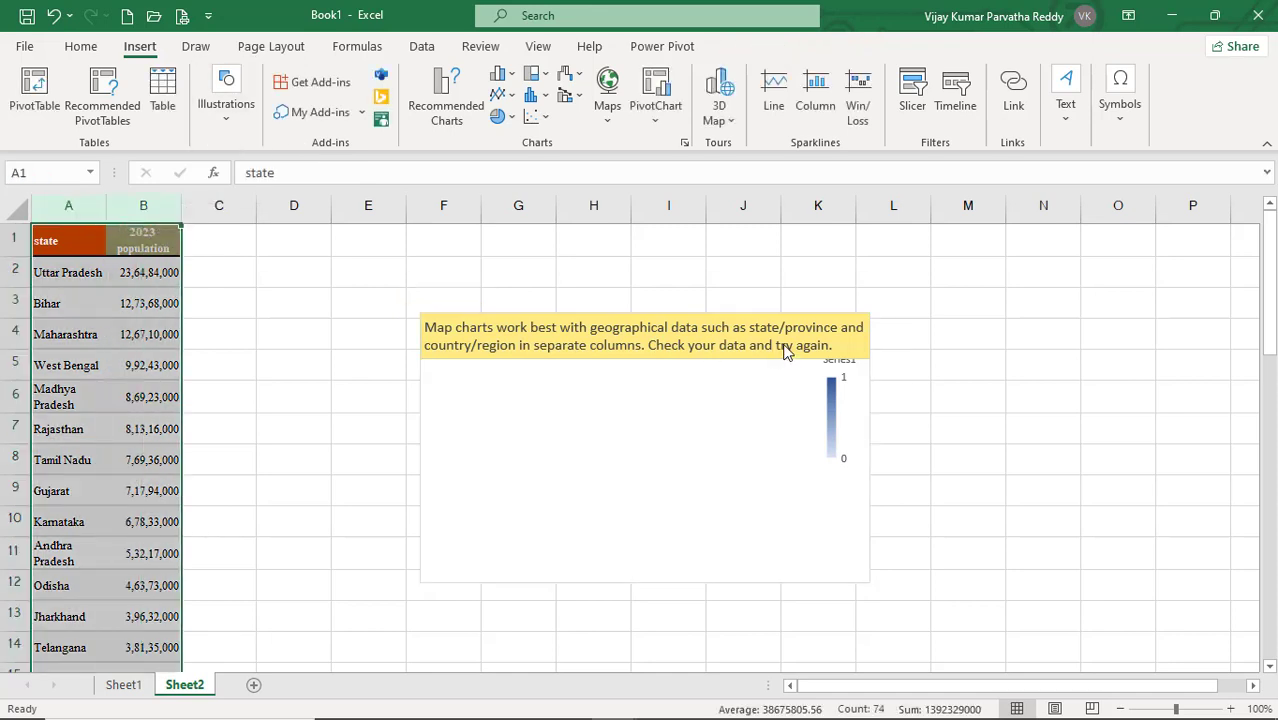
{"action": "left_click", "coordinate": [785, 346]}
{"action": "key", "text": "Delete"}
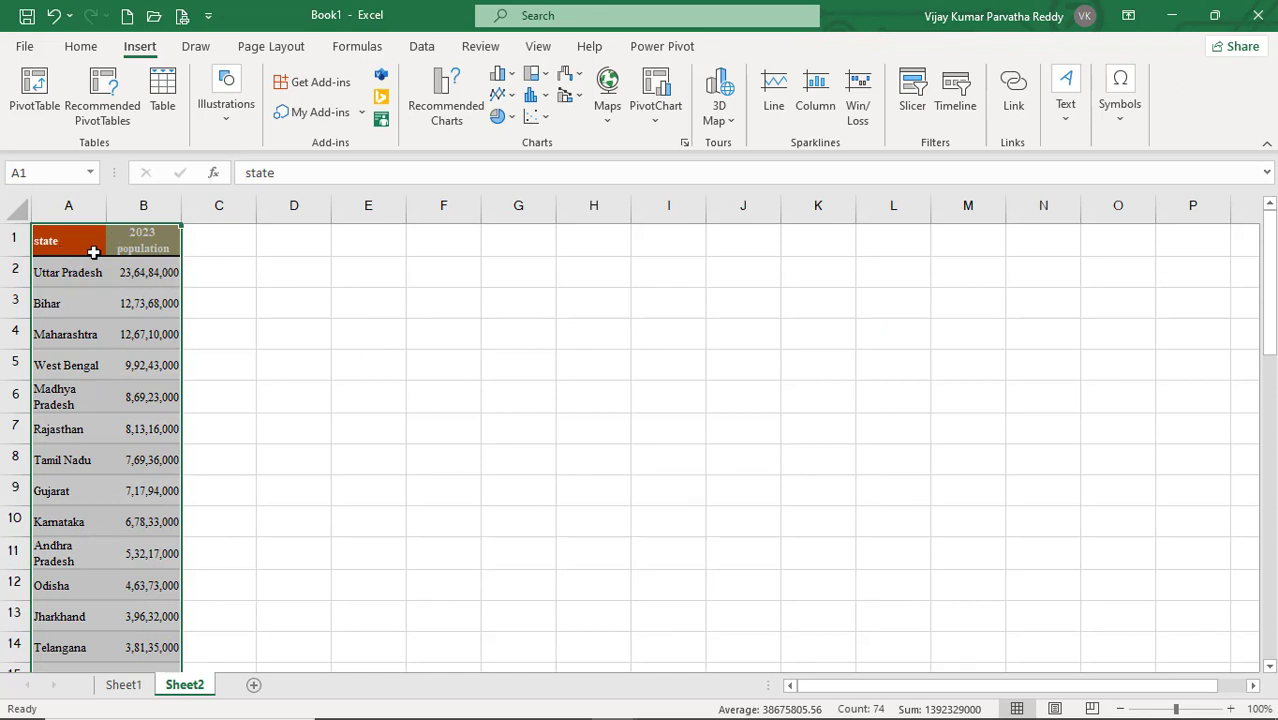
{"action": "left_click", "coordinate": [609, 105]}
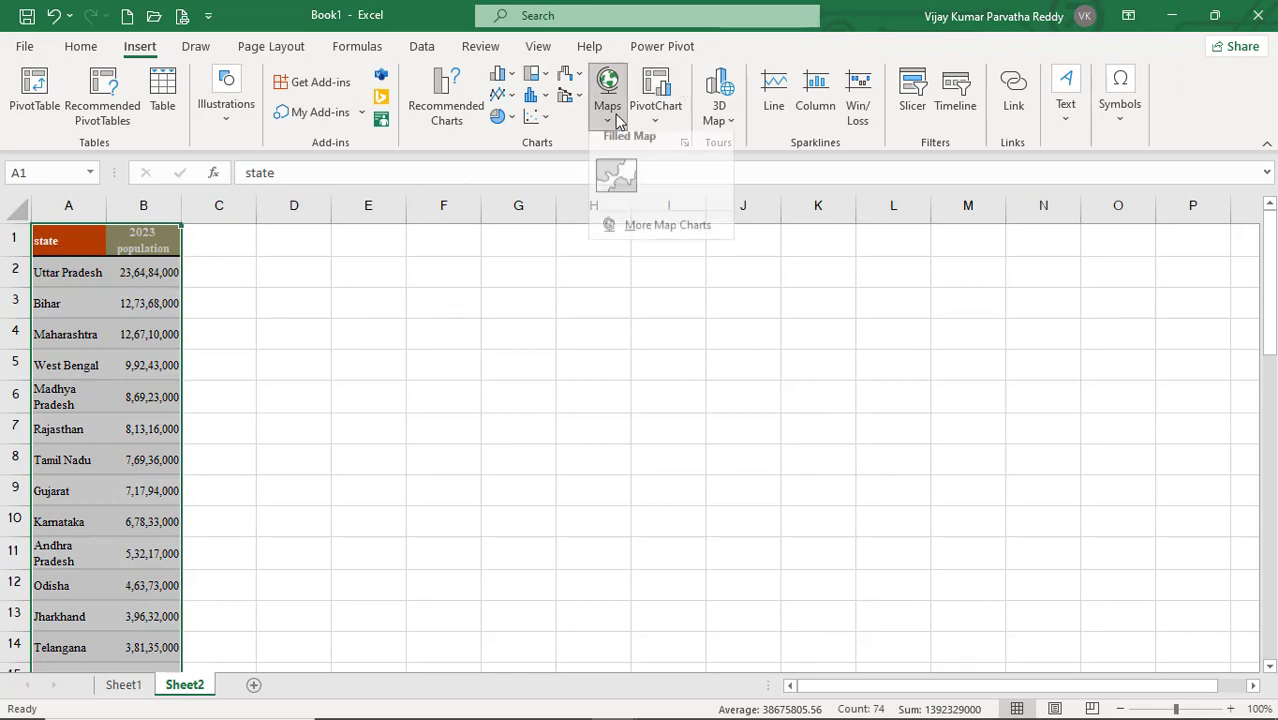
{"action": "left_click", "coordinate": [616, 183]}
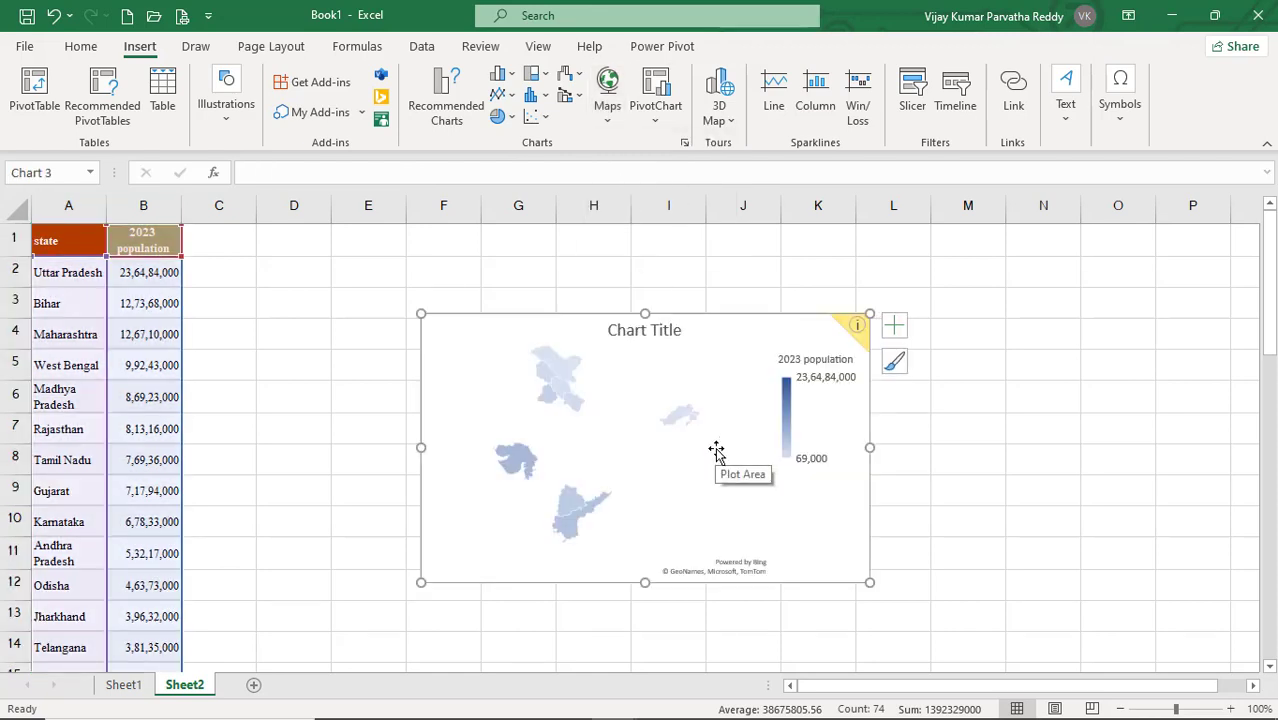
Enlarge the map chart to span about columns F to M and rows 3 to 13, and dismiss its plotting notice.
{"action": "left_click_drag", "start_coordinate": [868, 581], "coordinate": [960, 629]}
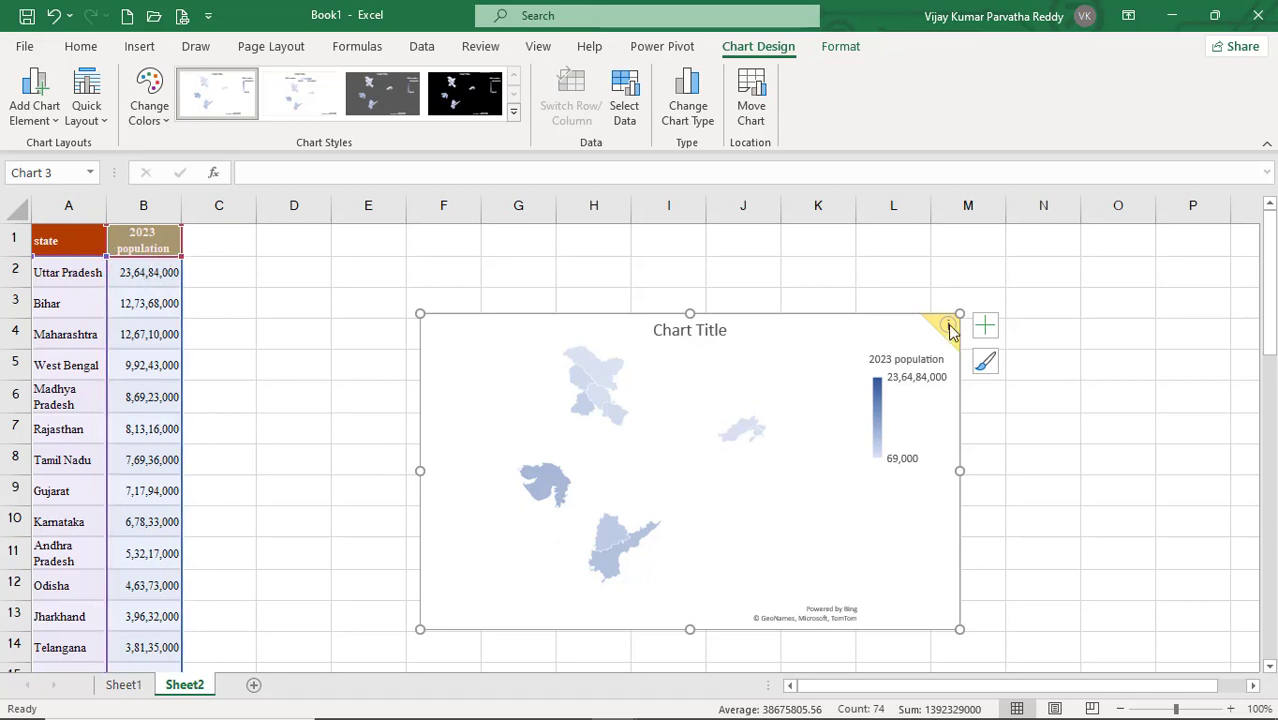
{"action": "left_click_drag", "start_coordinate": [959, 312], "coordinate": [1013, 289]}
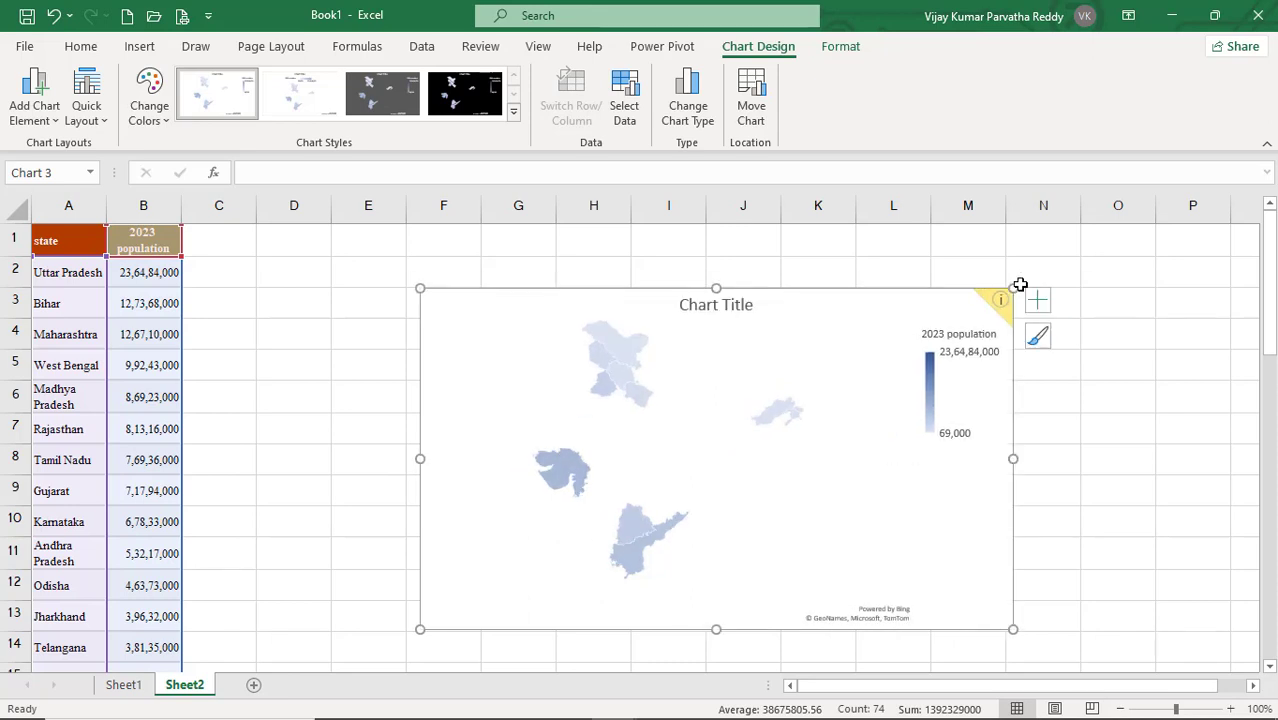
{"action": "mouse_move", "coordinate": [1003, 308]}
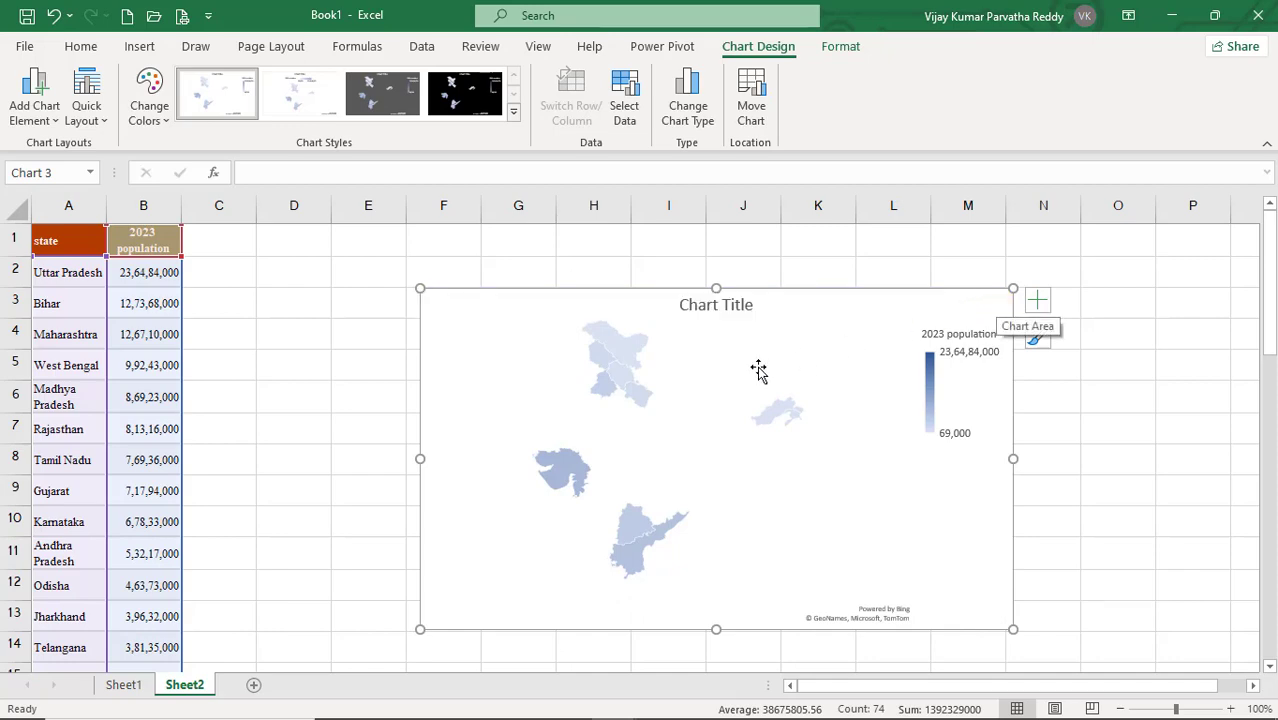
{"action": "scroll", "coordinate": [623, 417], "scroll_direction": "down", "scroll_amount": 5}
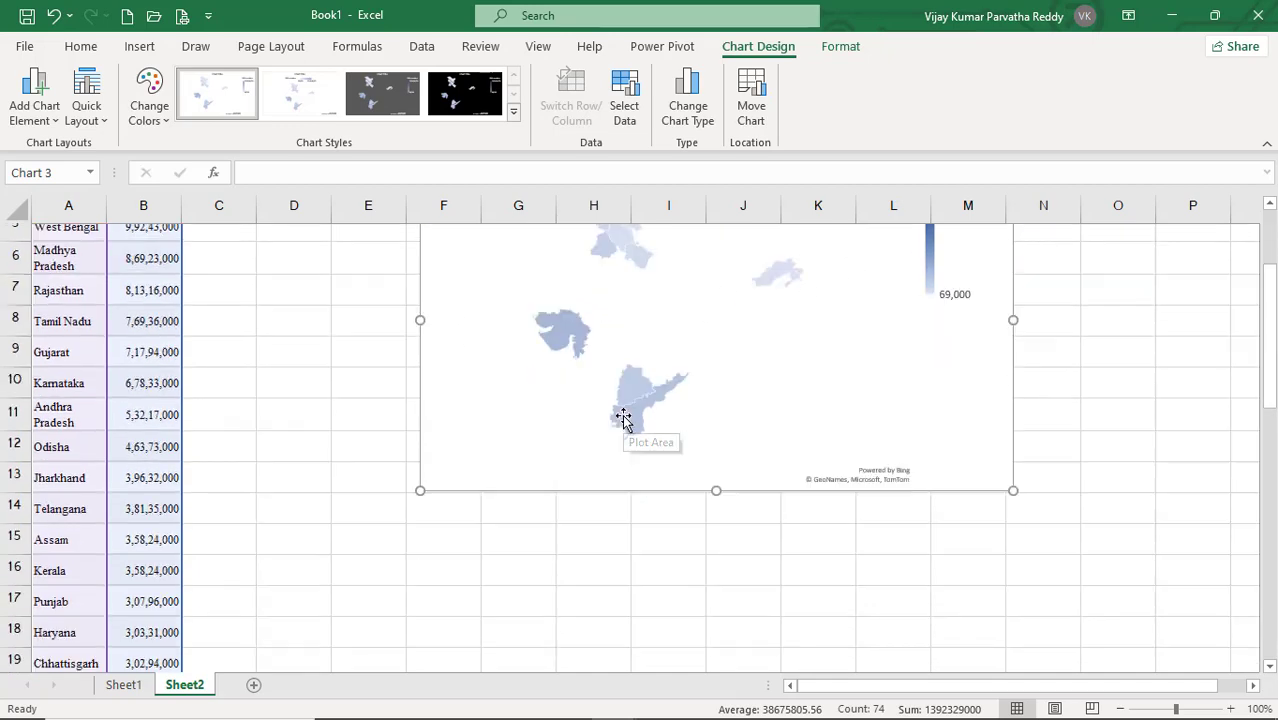
Switch to Chrome and search Google for "united states population" in a new tab.
{"action": "scroll", "coordinate": [623, 415], "scroll_direction": "up", "scroll_amount": 5}
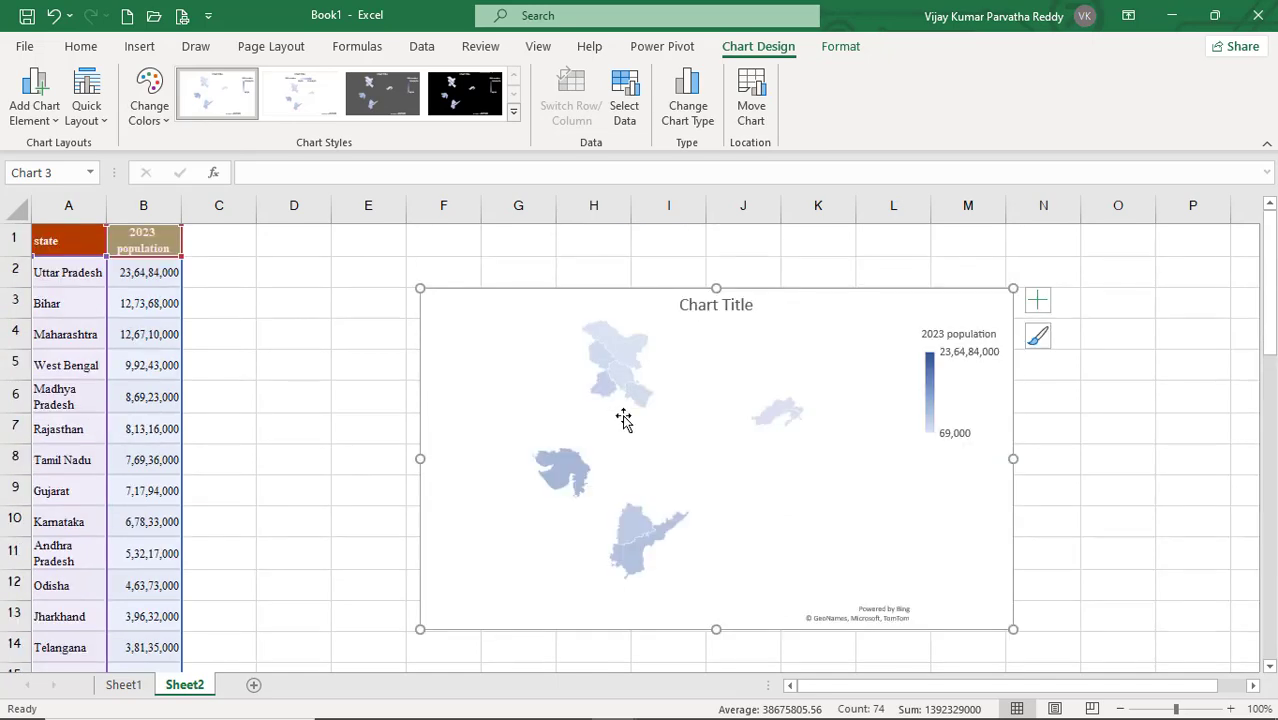
{"action": "key", "text": "alt+Tab"}
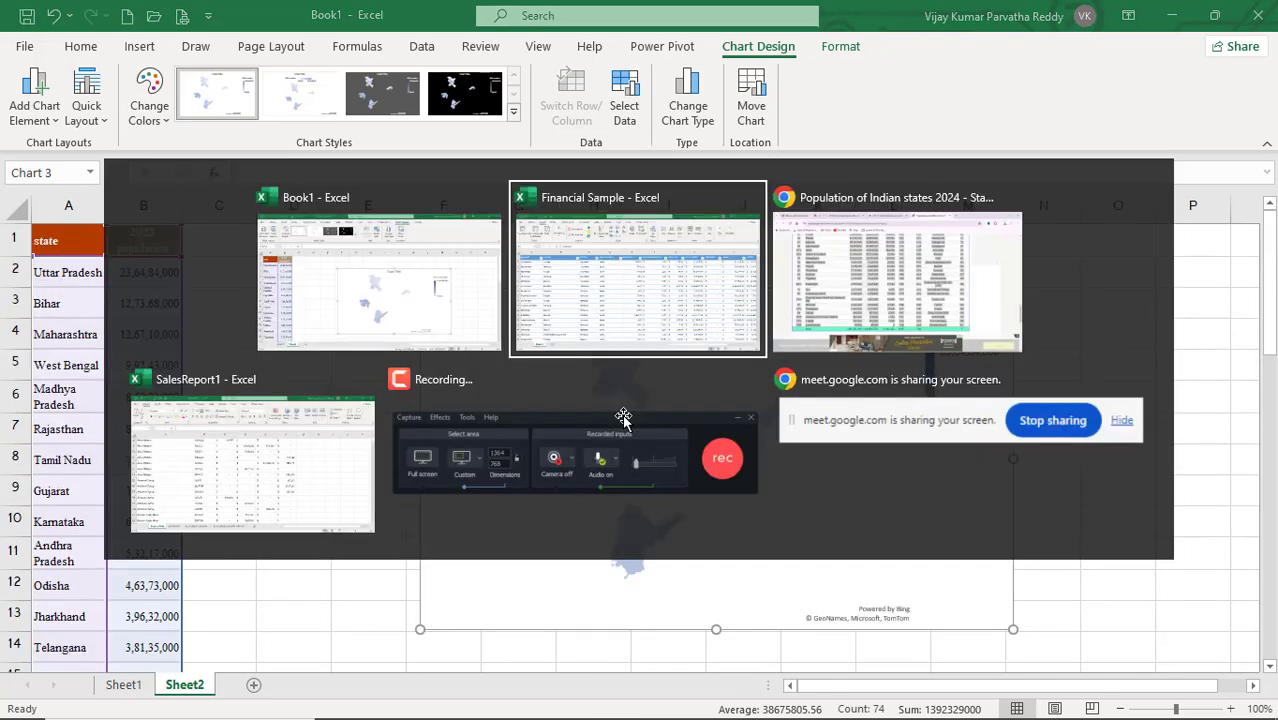
{"action": "key", "text": "Tab"}
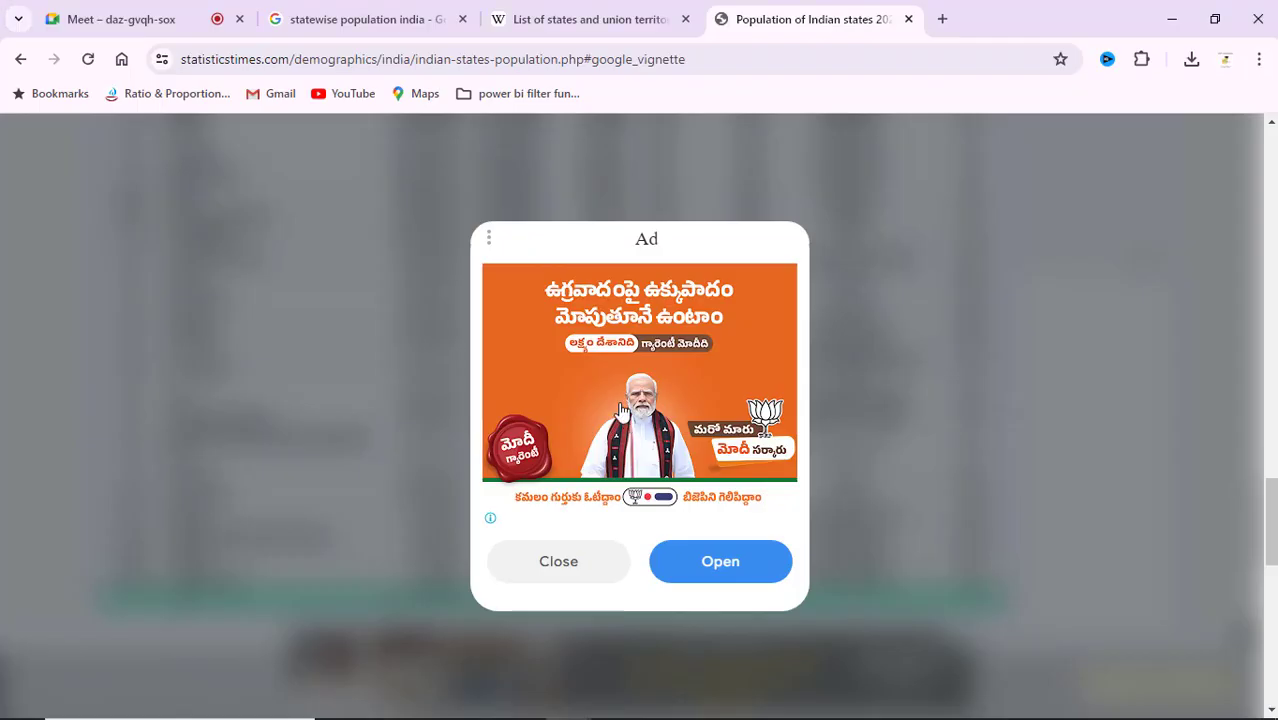
{"action": "left_click", "coordinate": [942, 19]}
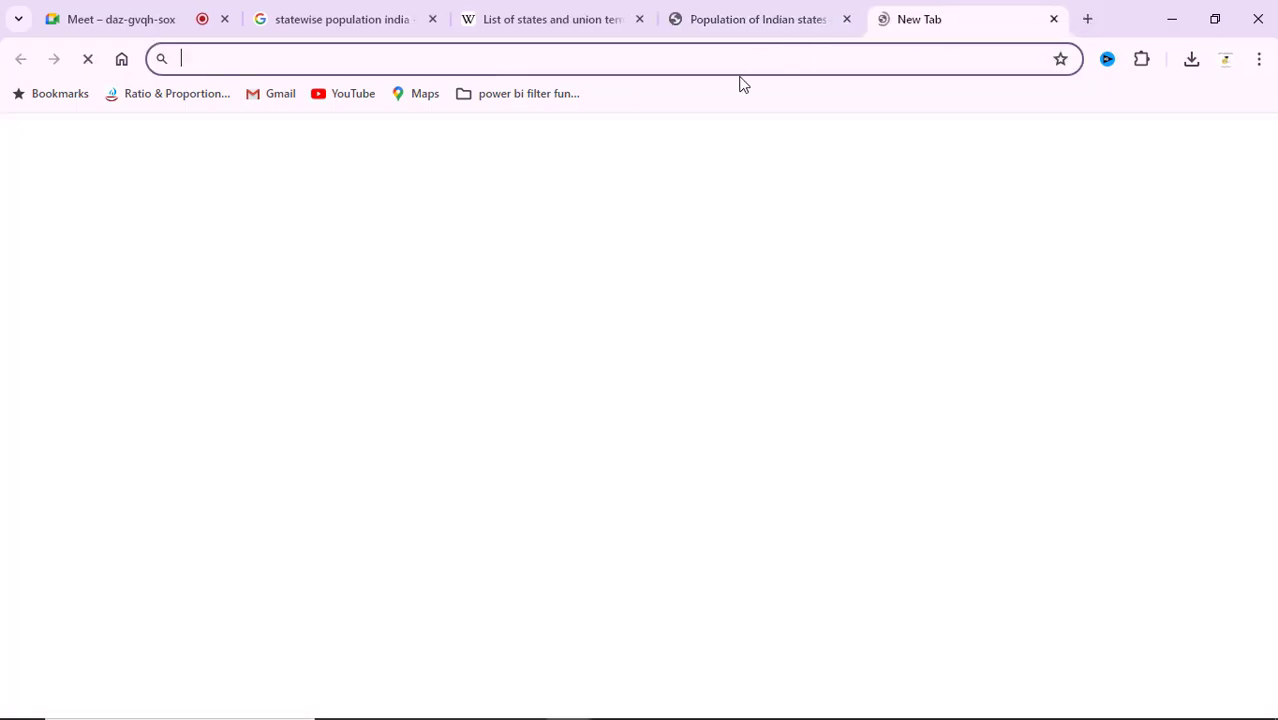
{"action": "type", "text": "google.com"}
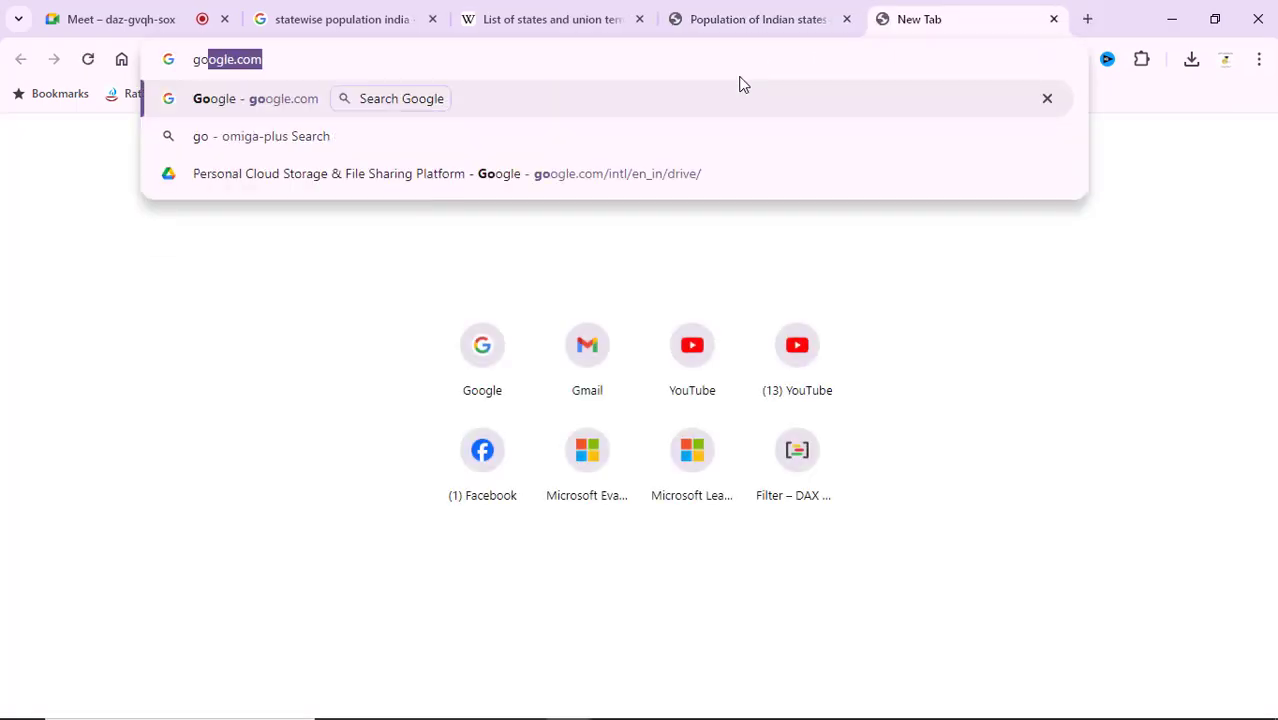
{"action": "key", "text": "Return"}
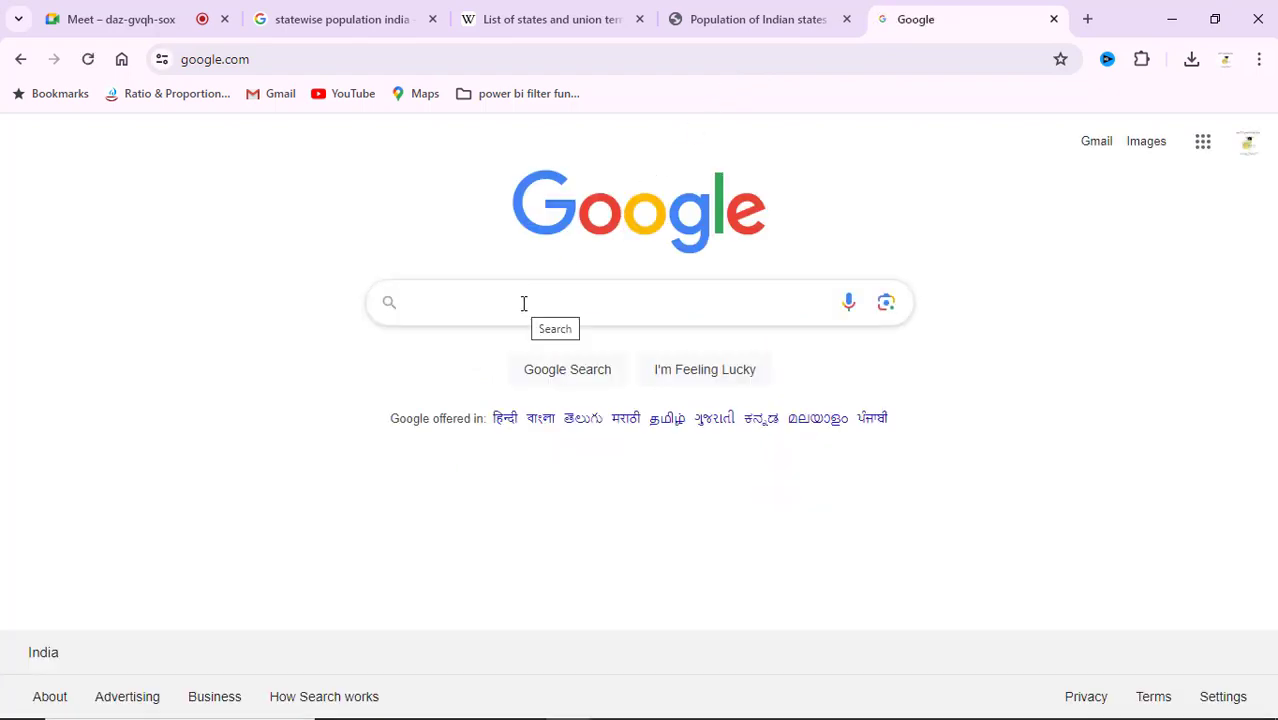
{"action": "type", "text": "u"}
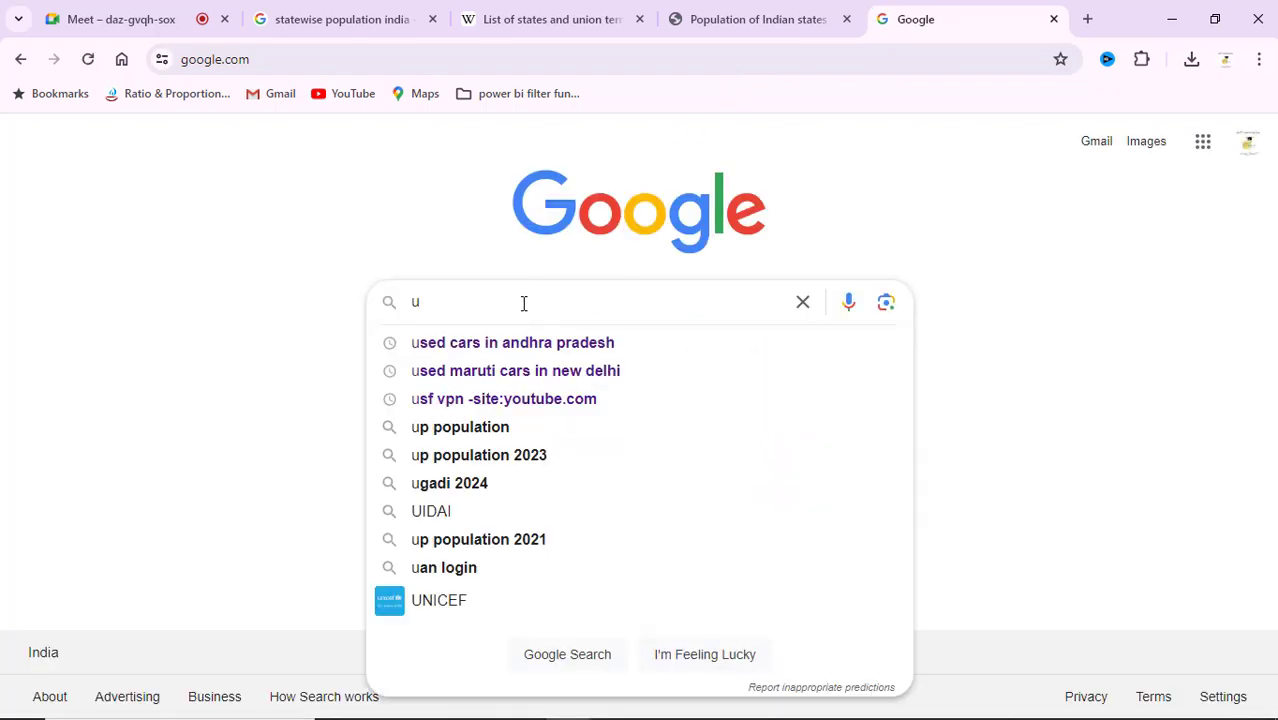
{"action": "type", "text": "ni"}
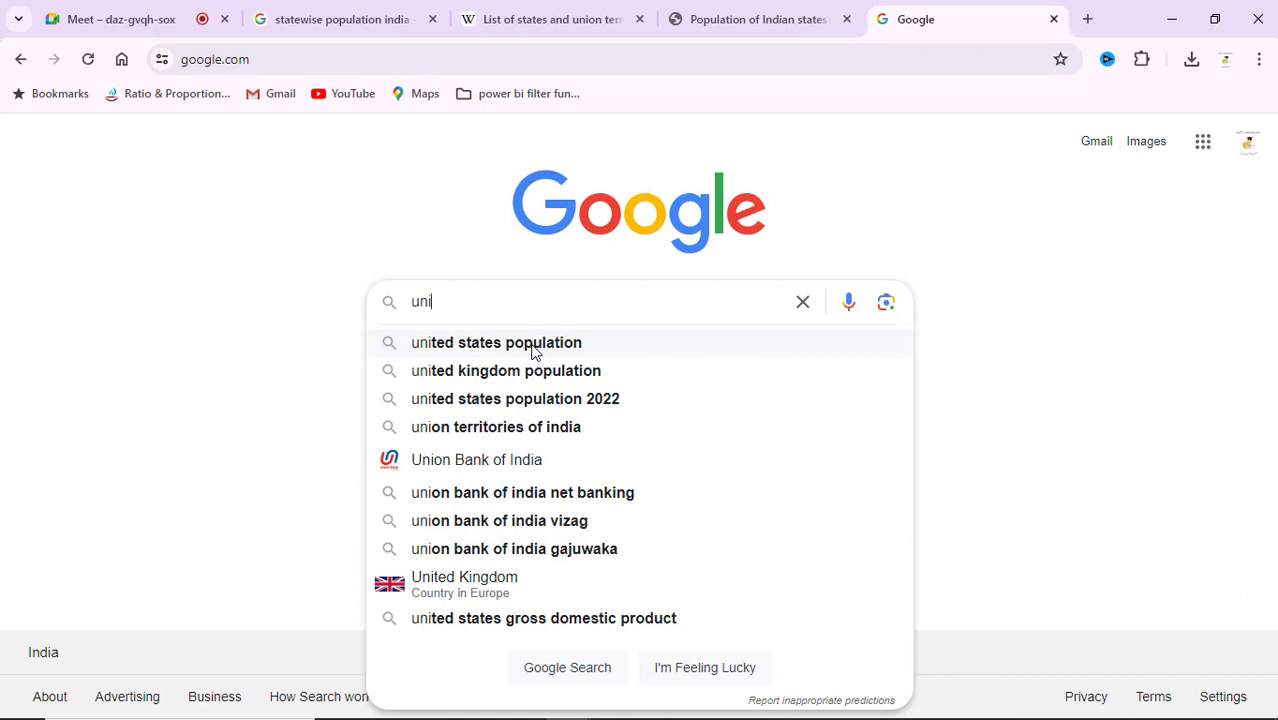
{"action": "left_click", "coordinate": [533, 345]}
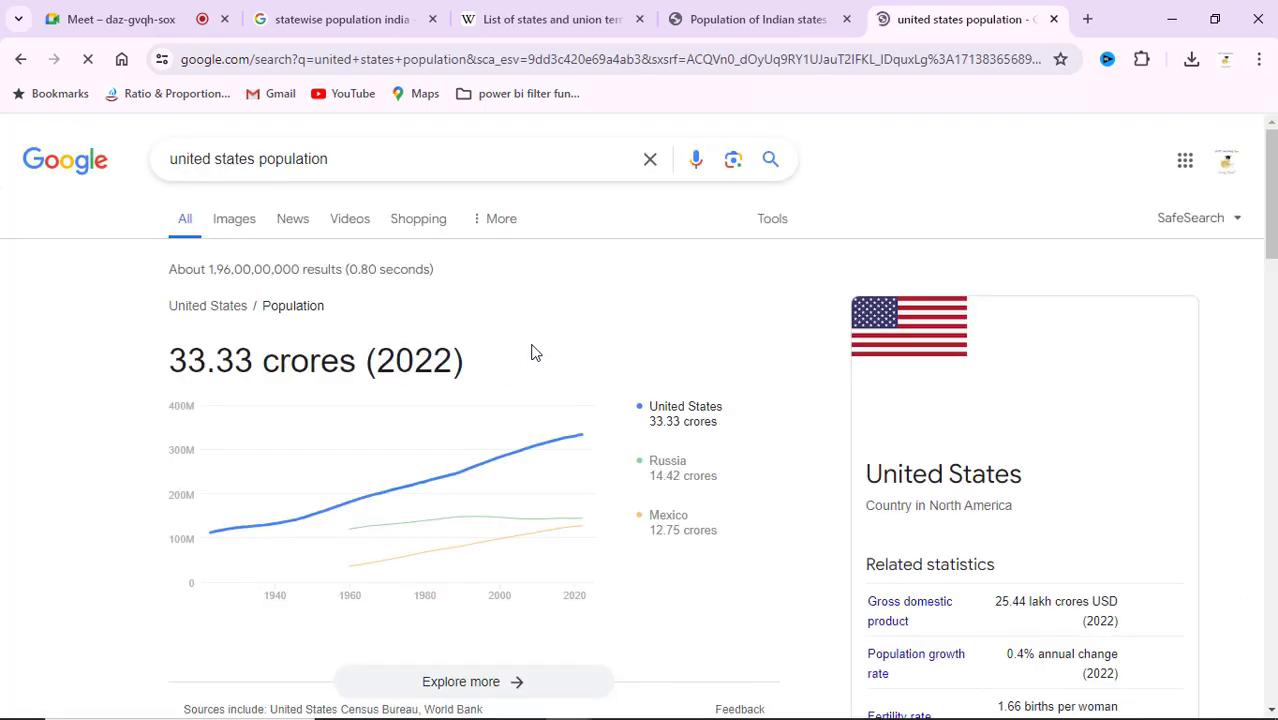
Open the Worldometer result "United States Population (2024)" in a new tab and go to that page.
{"action": "scroll", "coordinate": [643, 432], "scroll_direction": "down", "scroll_amount": 3}
{"action": "scroll", "coordinate": [643, 432], "scroll_direction": "down", "scroll_amount": 1}
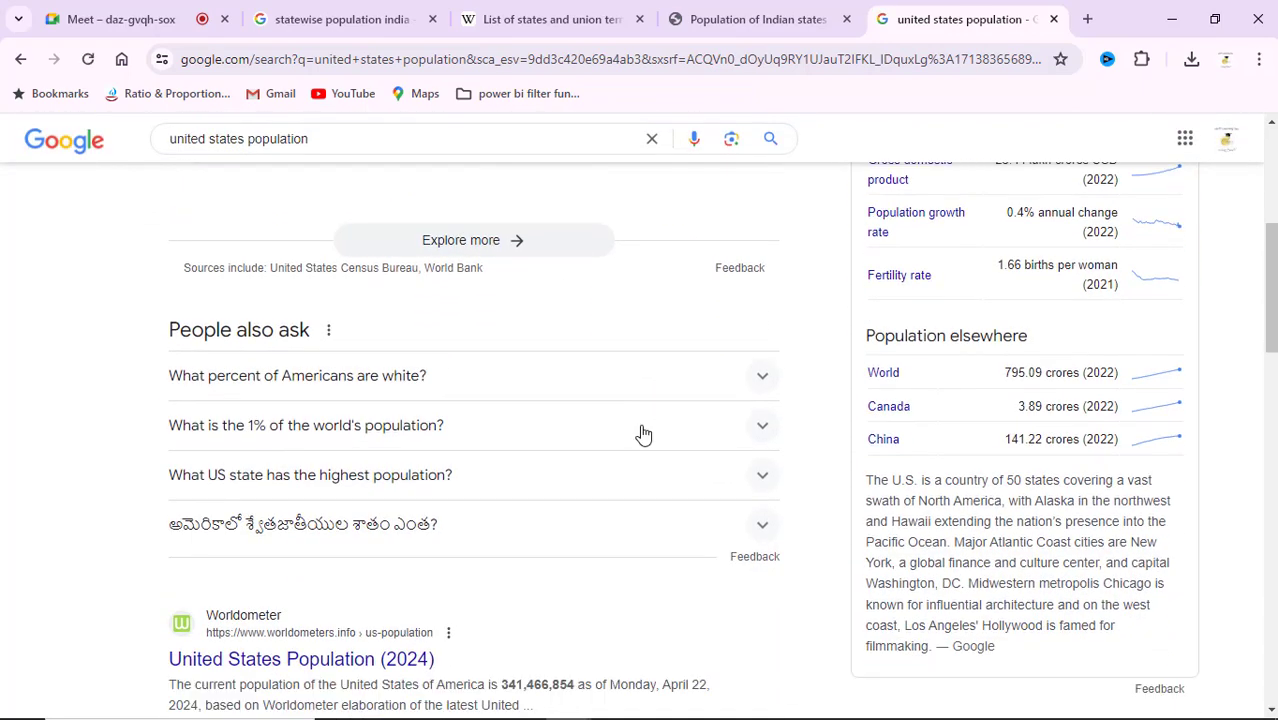
{"action": "scroll", "coordinate": [643, 432], "scroll_direction": "up", "scroll_amount": 5}
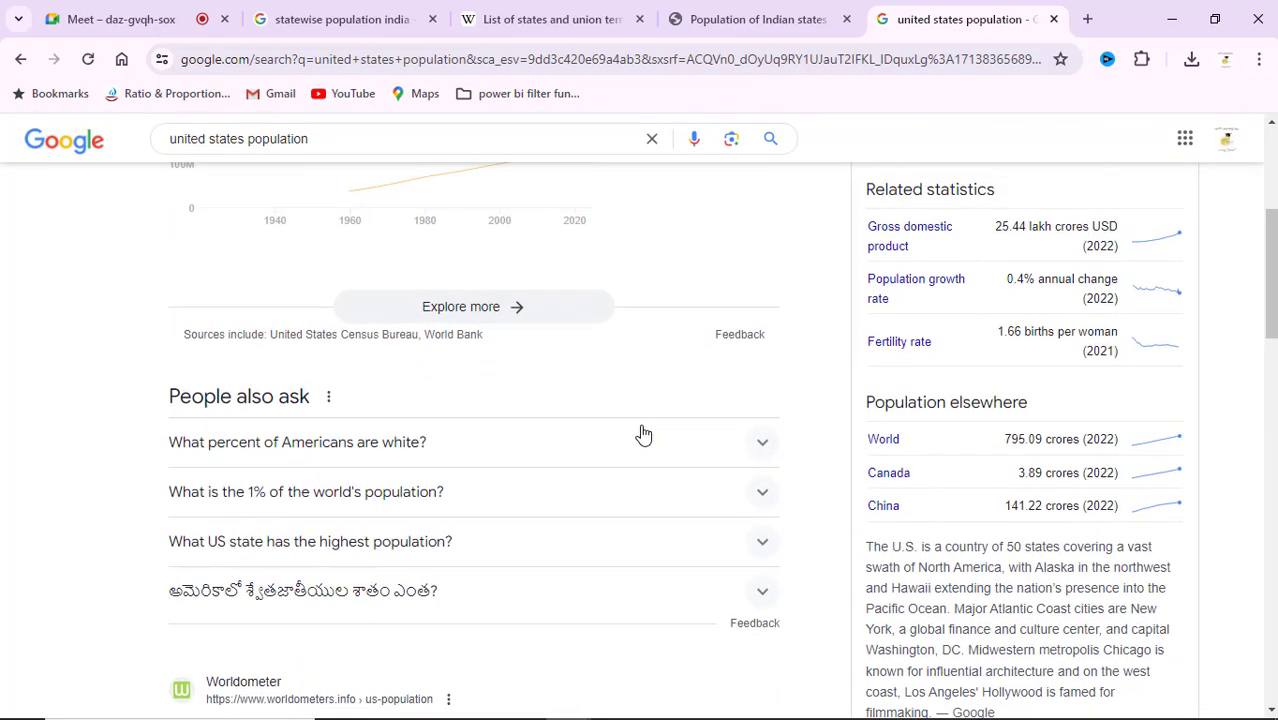
{"action": "scroll", "coordinate": [643, 432], "scroll_direction": "down", "scroll_amount": 5}
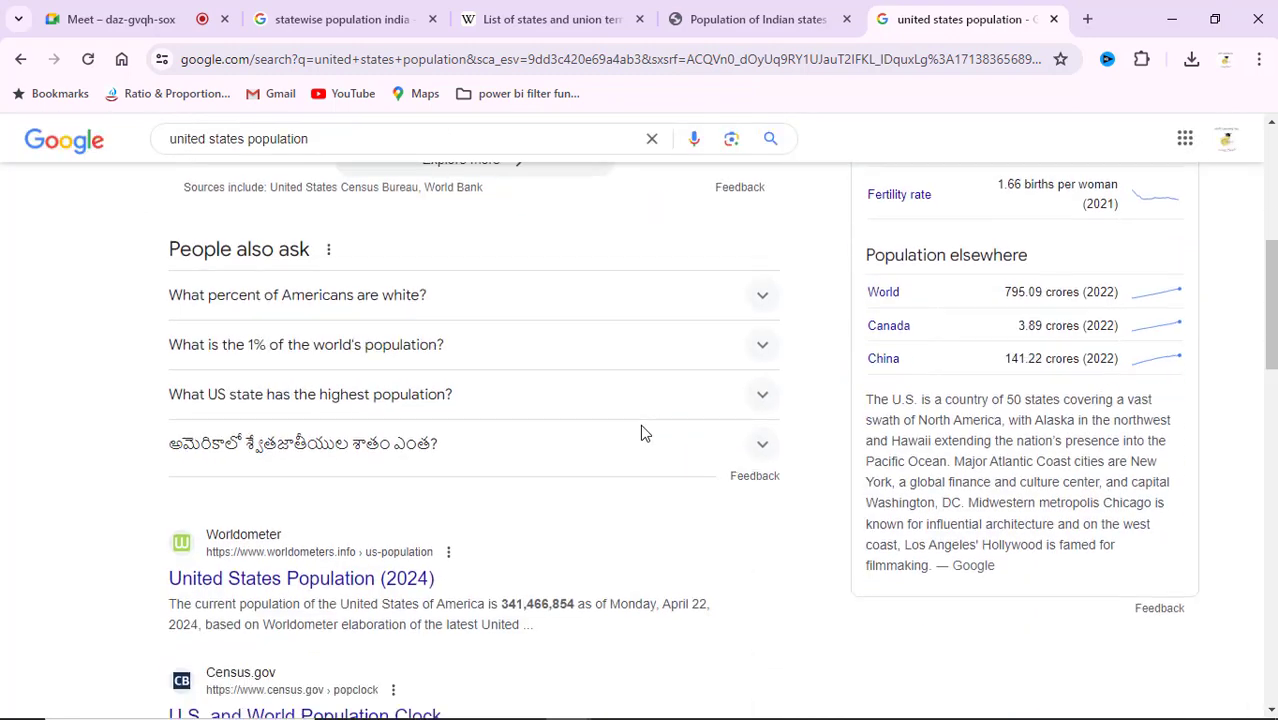
{"action": "scroll", "coordinate": [643, 432], "scroll_direction": "down", "scroll_amount": 1}
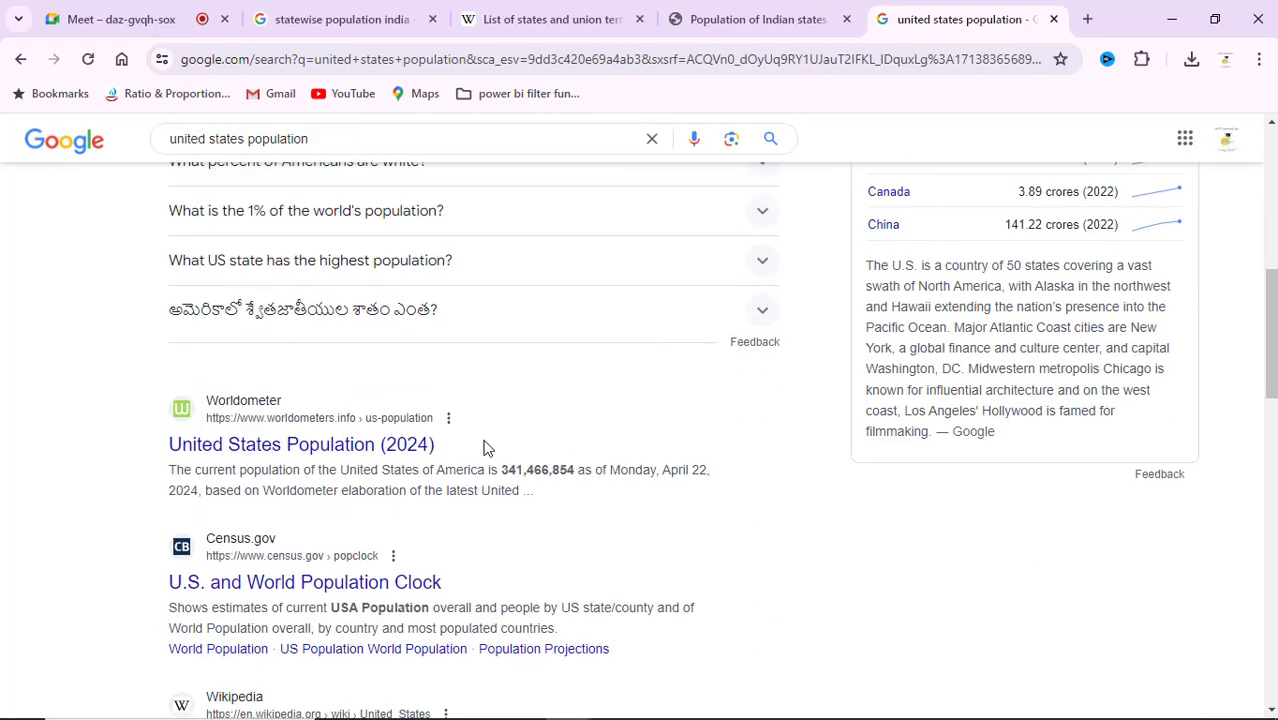
{"action": "right_click", "coordinate": [343, 449]}
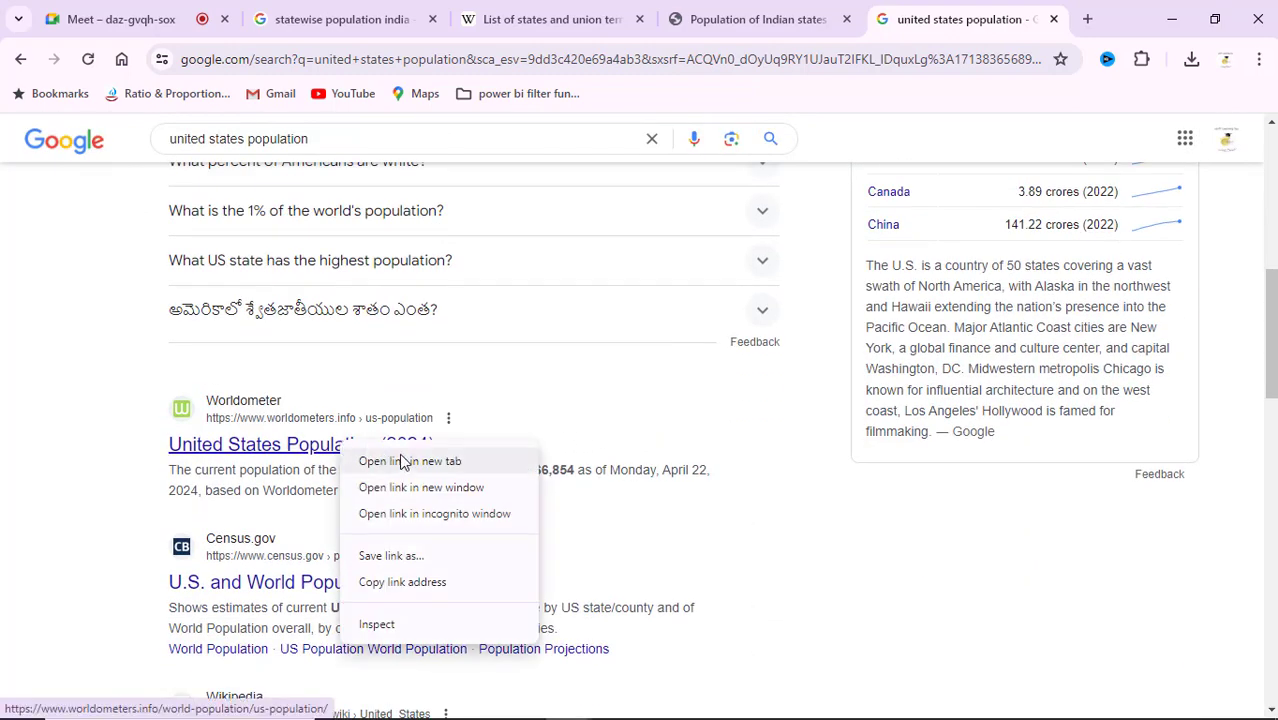
{"action": "left_click", "coordinate": [409, 461]}
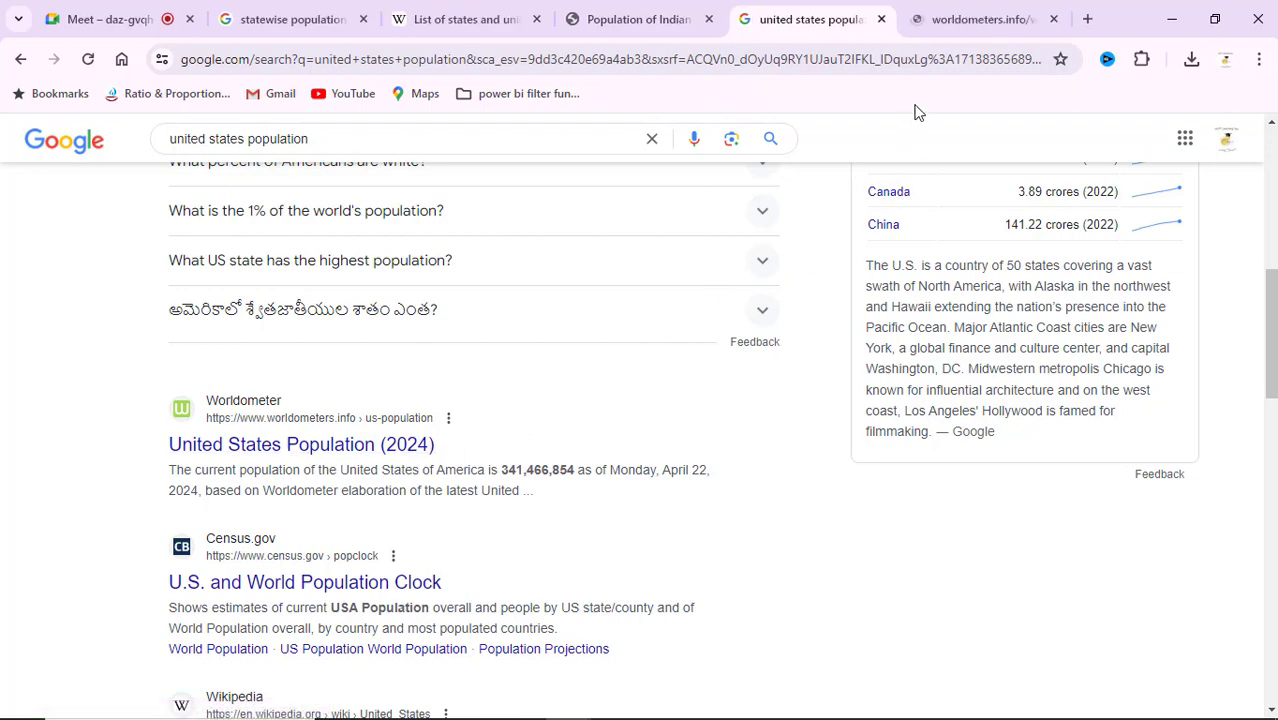
{"action": "left_click", "coordinate": [950, 24]}
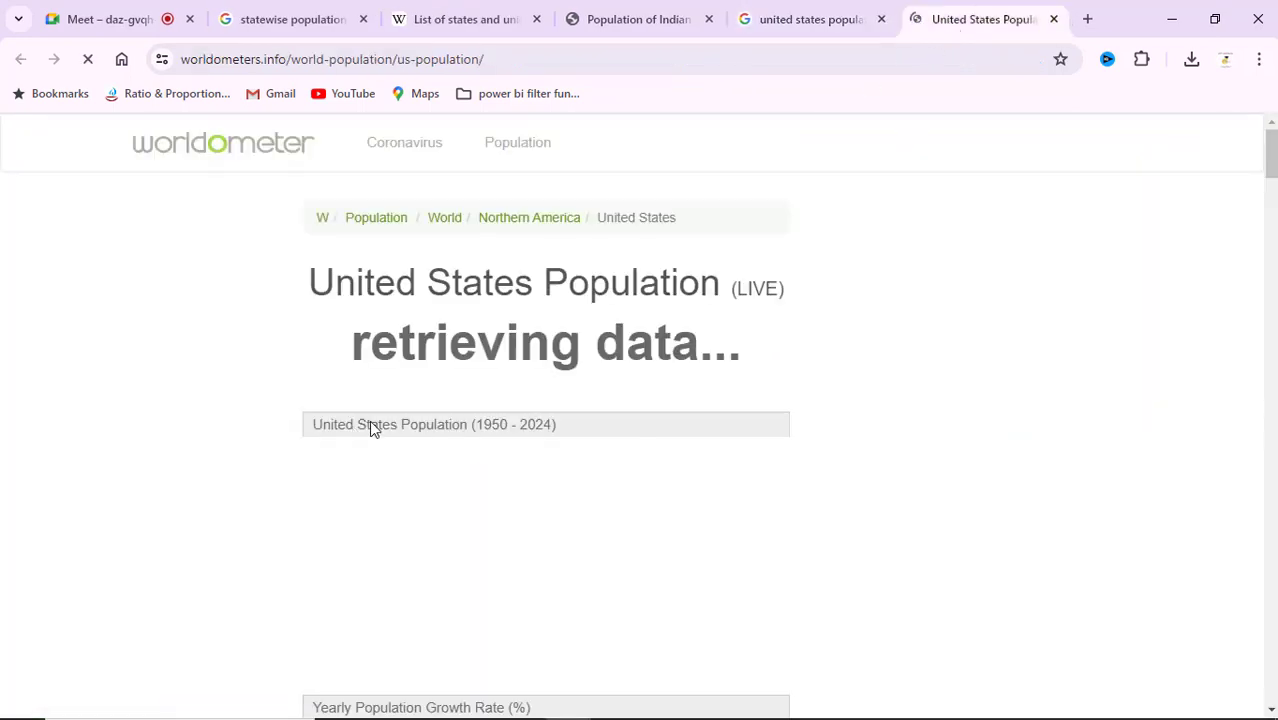
Look through the Worldometer page's historical population table and its list of main U.S. cities for usable location data.
{"action": "scroll", "coordinate": [562, 451], "scroll_direction": "down", "scroll_amount": 4}
{"action": "scroll", "coordinate": [562, 454], "scroll_direction": "down", "scroll_amount": 10}
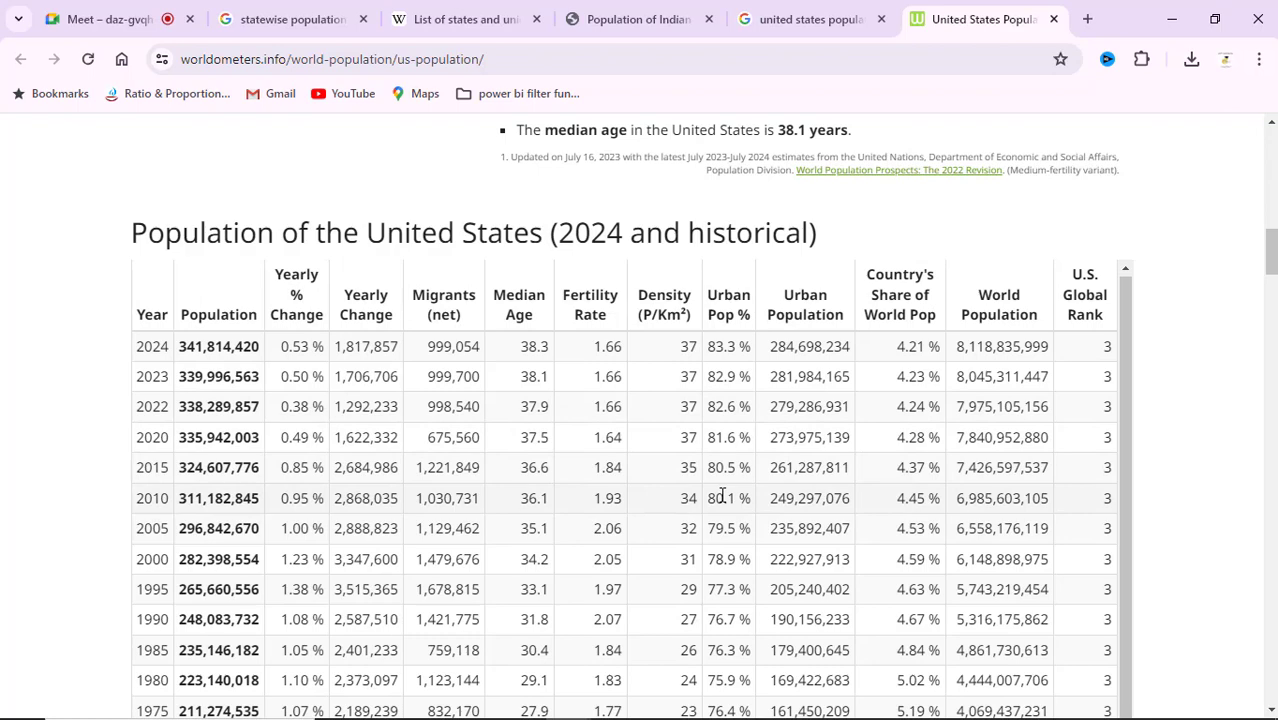
{"action": "scroll", "coordinate": [1030, 550], "scroll_direction": "down", "scroll_amount": 3}
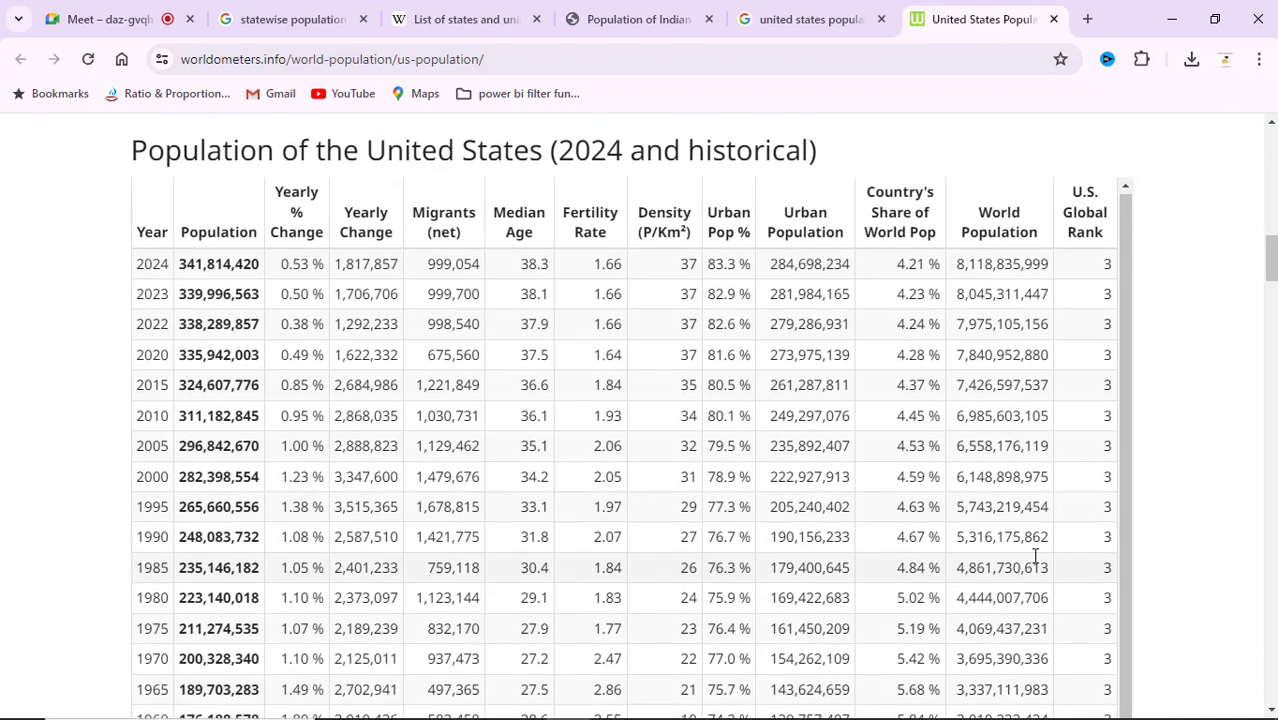
{"action": "scroll", "coordinate": [1035, 555], "scroll_direction": "down", "scroll_amount": 1}
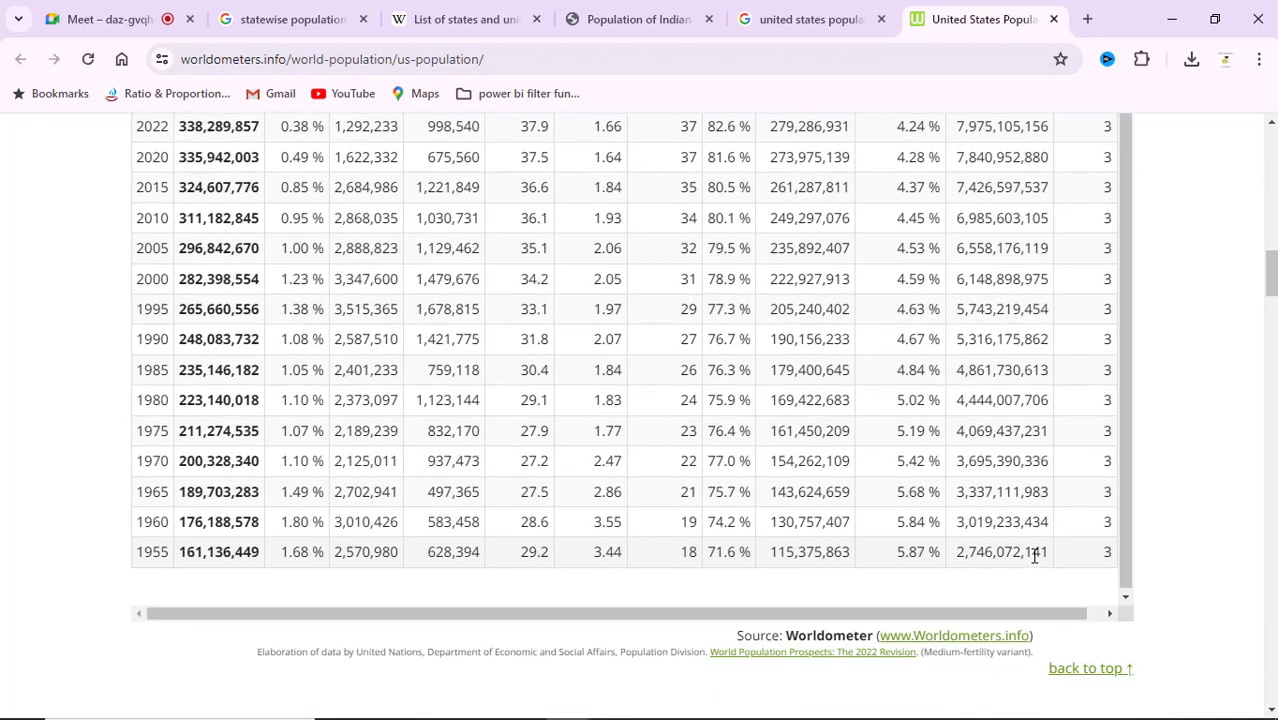
{"action": "scroll", "coordinate": [885, 528], "scroll_direction": "up", "scroll_amount": 4}
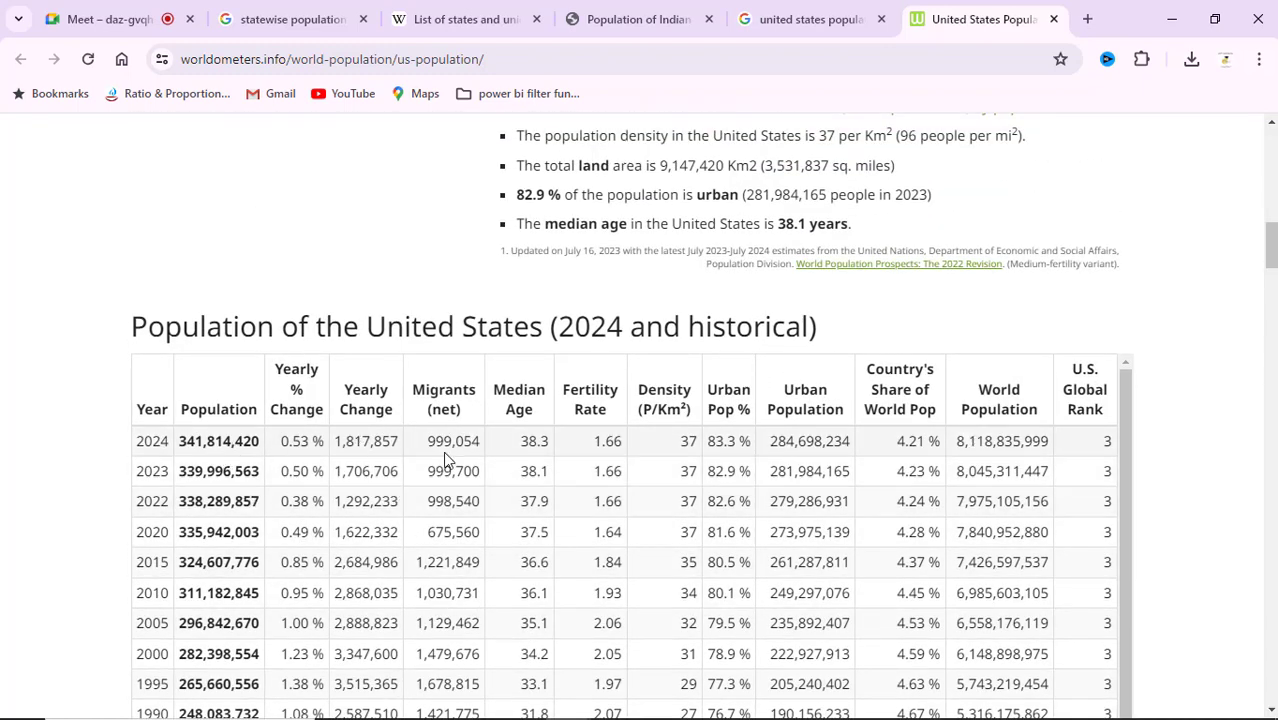
{"action": "scroll", "coordinate": [830, 475], "scroll_direction": "down", "scroll_amount": 1}
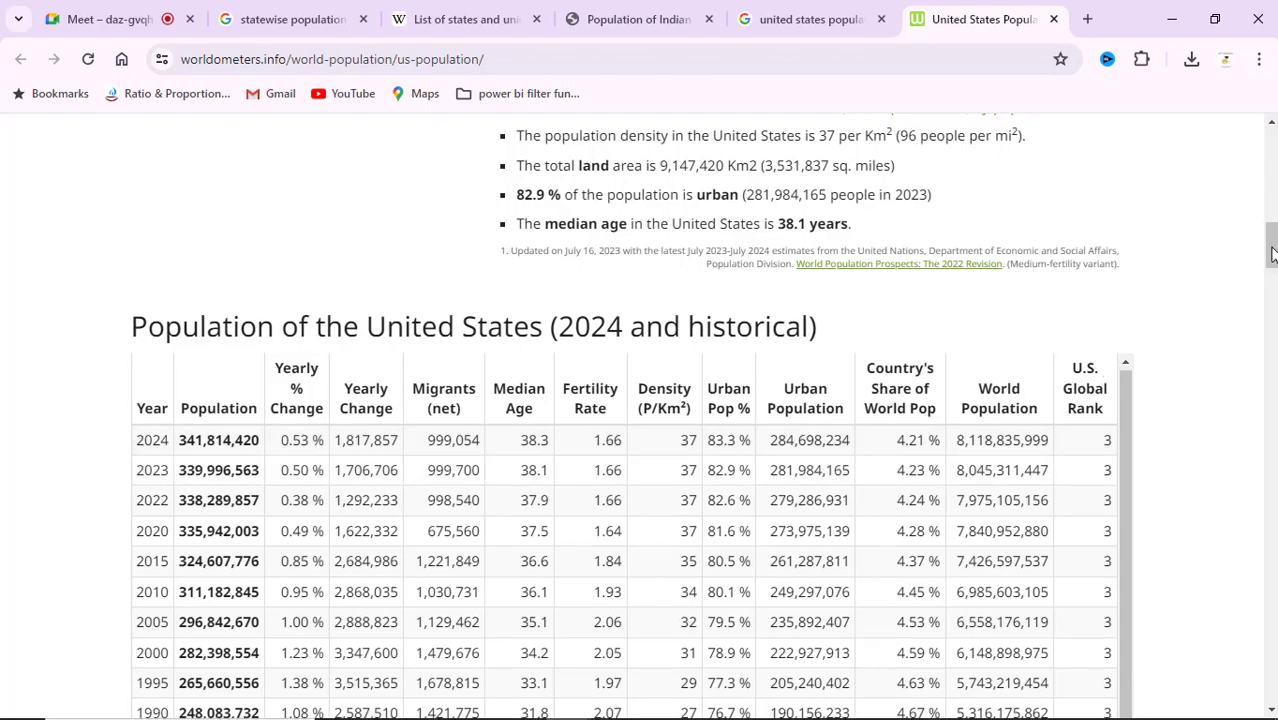
{"action": "left_click_drag", "start_coordinate": [1272, 254], "coordinate": [1272, 388]}
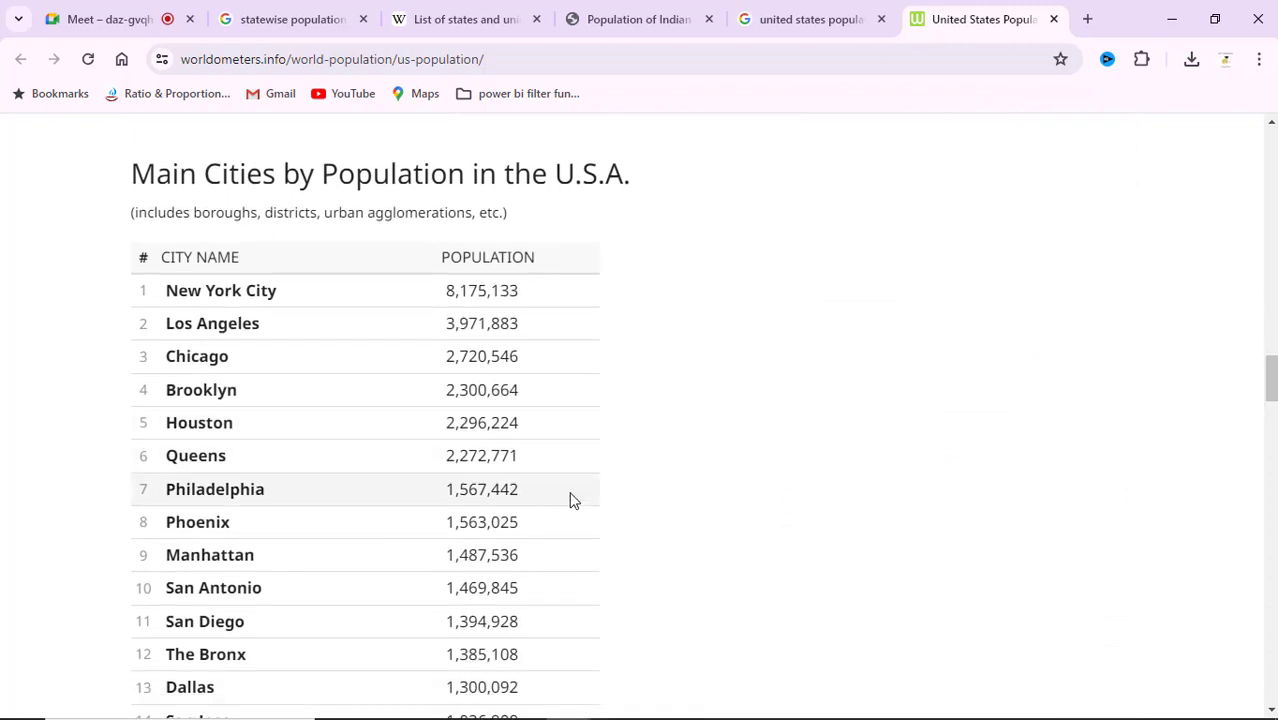
{"action": "scroll", "coordinate": [575, 499], "scroll_direction": "down", "scroll_amount": 1}
{"action": "scroll", "coordinate": [575, 499], "scroll_direction": "down", "scroll_amount": 8}
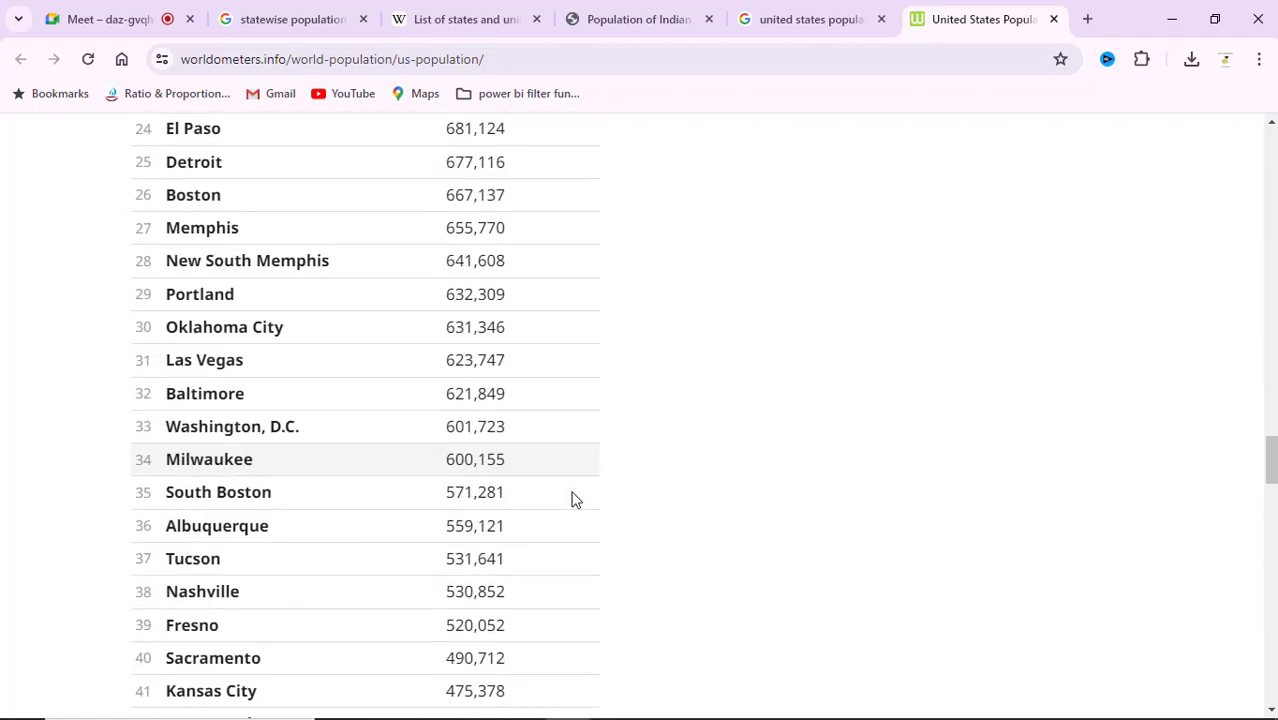
{"action": "scroll", "coordinate": [575, 499], "scroll_direction": "down", "scroll_amount": 10}
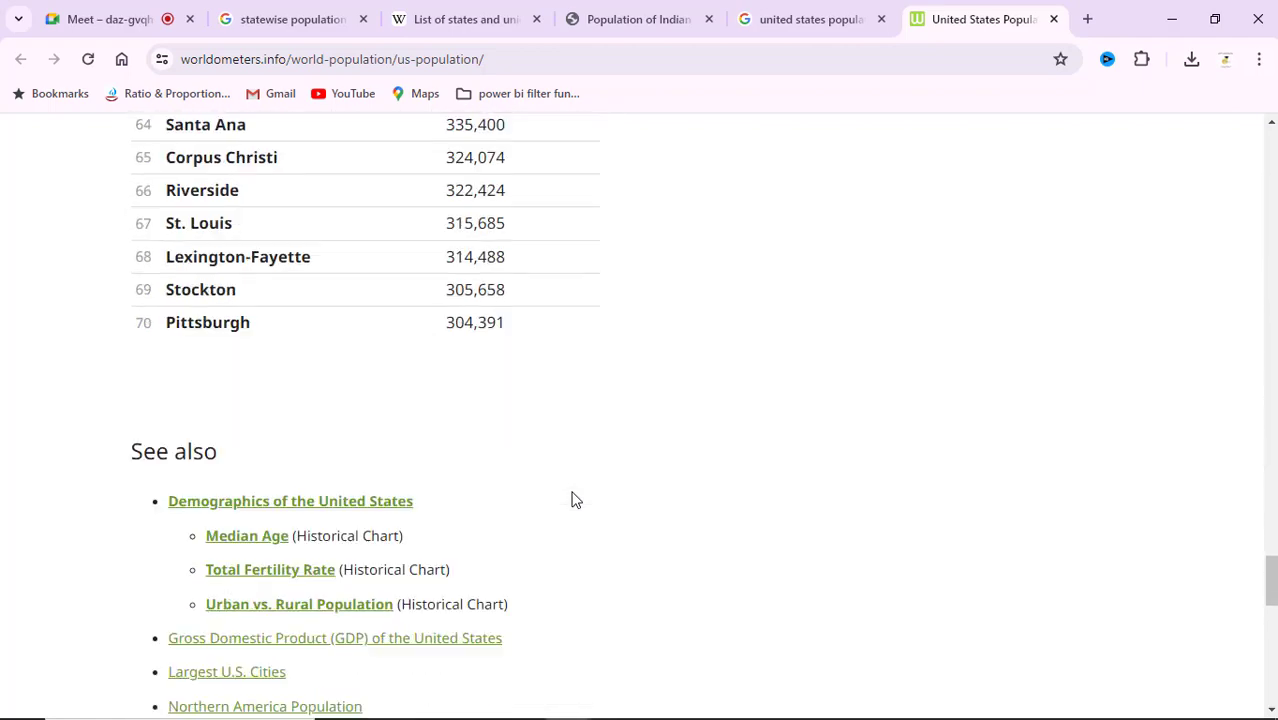
{"action": "scroll", "coordinate": [575, 499], "scroll_direction": "up", "scroll_amount": 12}
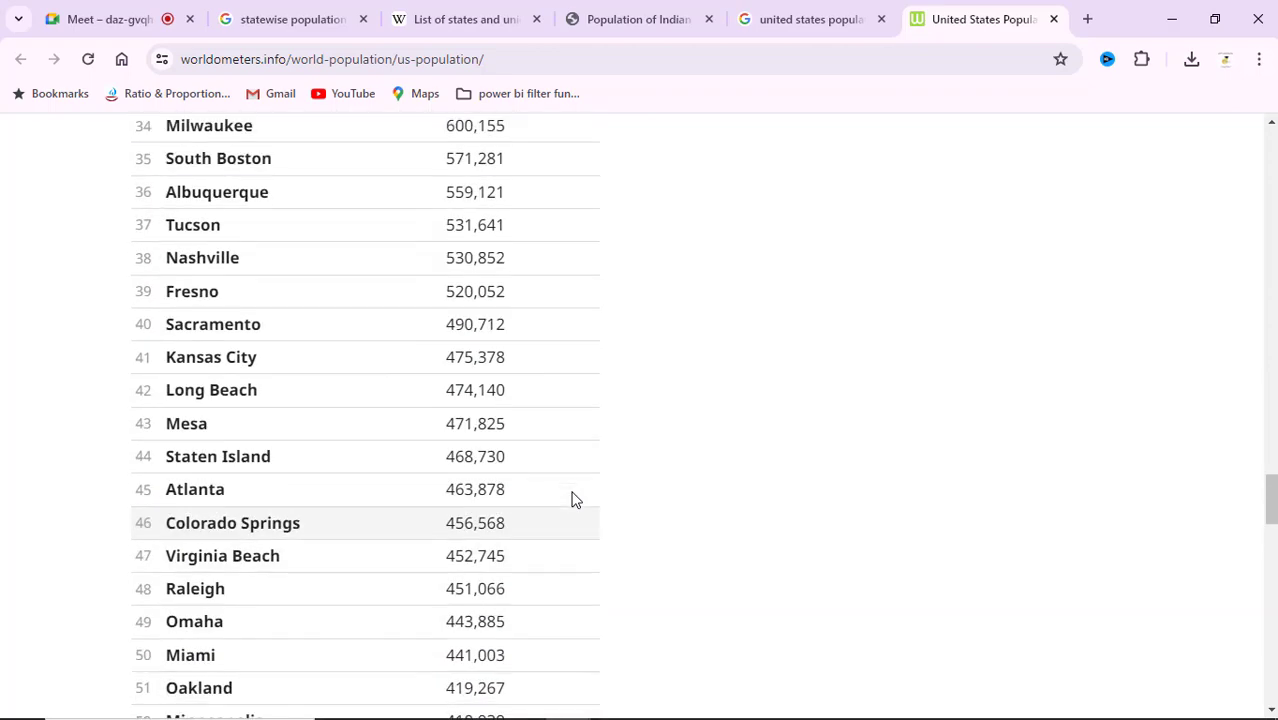
{"action": "scroll", "coordinate": [575, 499], "scroll_direction": "up", "scroll_amount": 10}
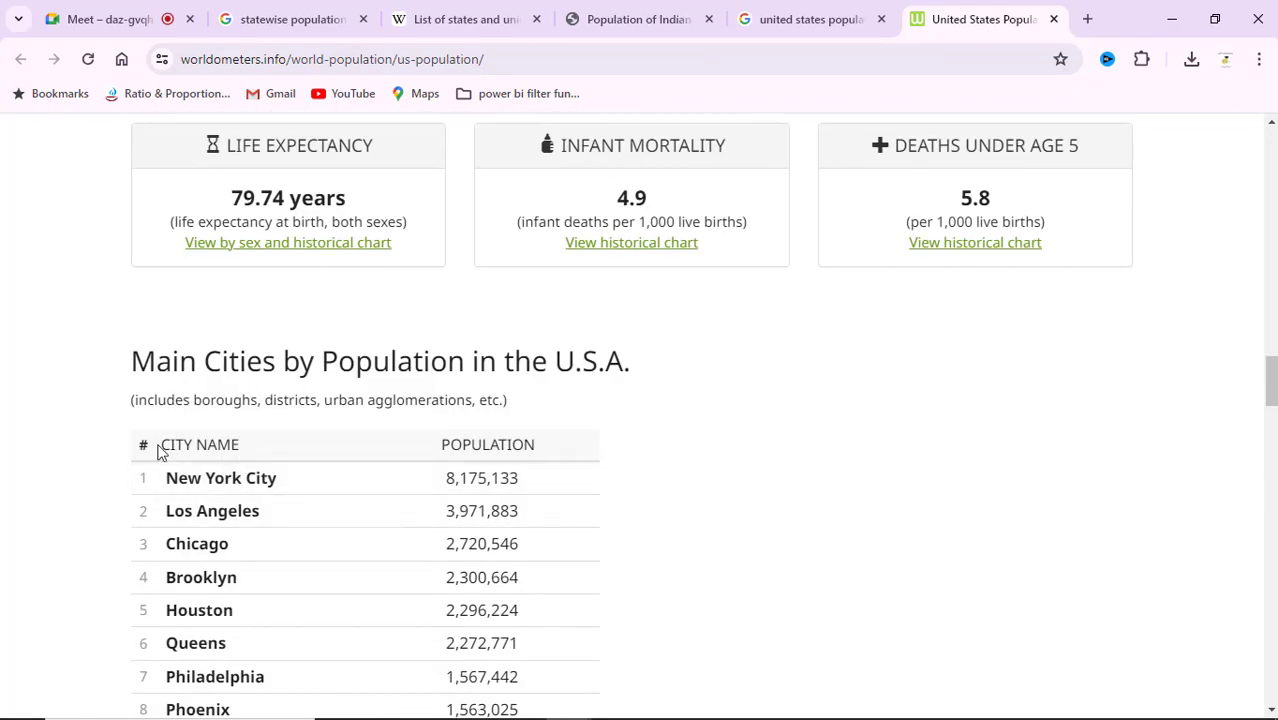
{"action": "left_click_drag", "start_coordinate": [163, 446], "coordinate": [452, 652]}
{"action": "scroll", "coordinate": [435, 616], "scroll_direction": "down", "scroll_amount": 5}
{"action": "scroll", "coordinate": [436, 620], "scroll_direction": "down", "scroll_amount": 3}
{"action": "scroll", "coordinate": [442, 620], "scroll_direction": "down", "scroll_amount": 1}
{"action": "scroll", "coordinate": [452, 652], "scroll_direction": "down", "scroll_amount": 3}
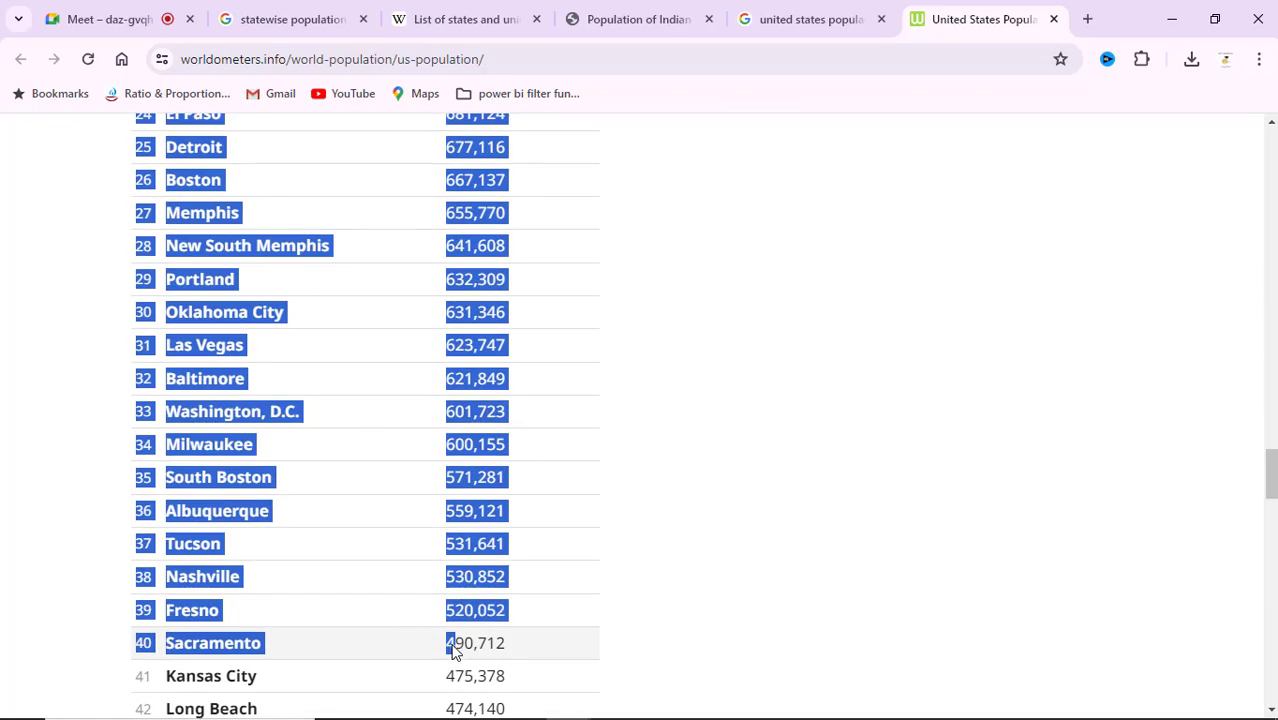
{"action": "scroll", "coordinate": [452, 650], "scroll_direction": "up", "scroll_amount": 10}
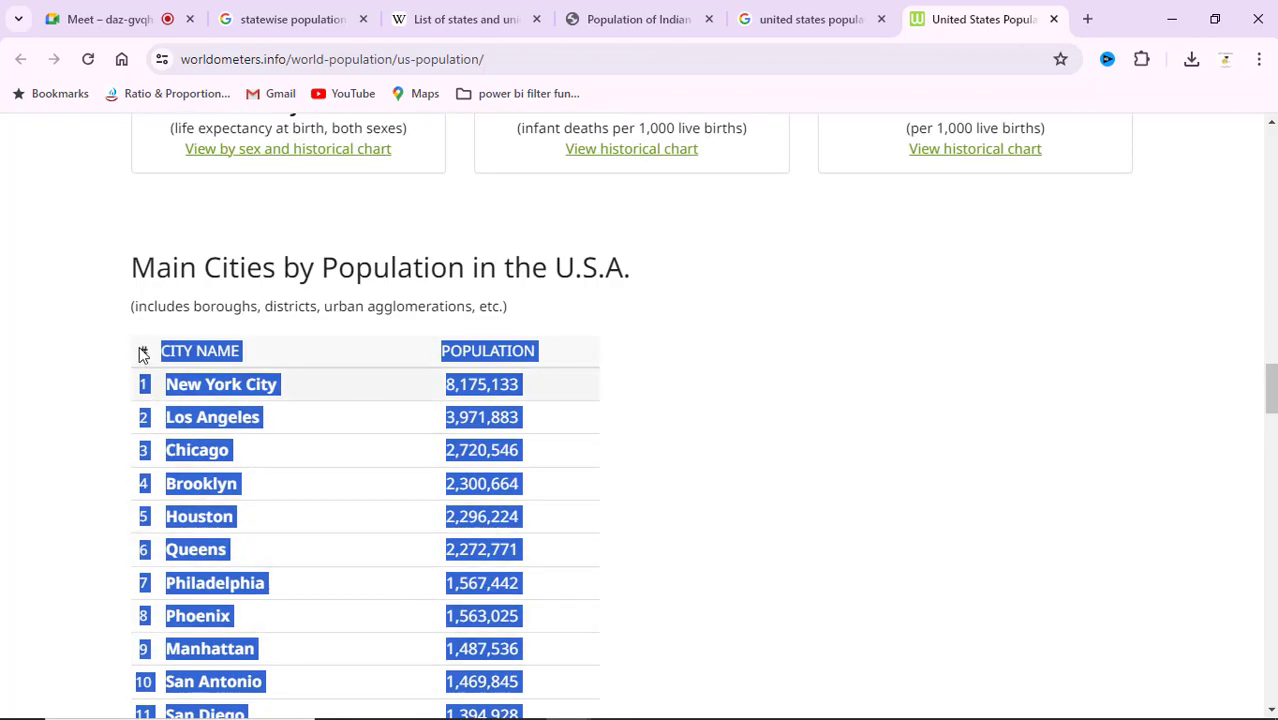
Select and copy the whole "Main Cities by Population in the U.S.A." table, from the # header through Pittsburgh.
{"action": "left_click_drag", "start_coordinate": [139, 348], "coordinate": [529, 467]}
{"action": "scroll", "coordinate": [528, 556], "scroll_direction": "down", "scroll_amount": 3}
{"action": "scroll", "coordinate": [520, 608], "scroll_direction": "down", "scroll_amount": 4}
{"action": "scroll", "coordinate": [519, 608], "scroll_direction": "down", "scroll_amount": 5}
{"action": "scroll", "coordinate": [519, 608], "scroll_direction": "down", "scroll_amount": 8}
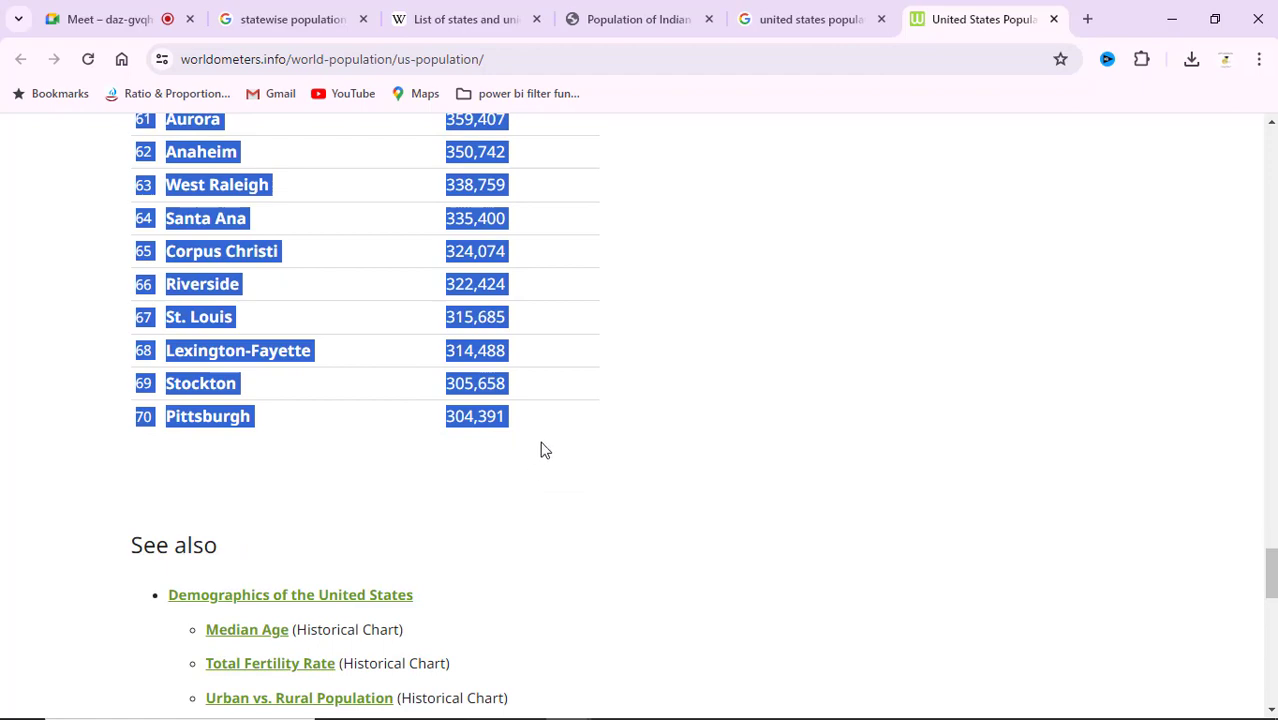
Switch to the Book1 workbook in Excel, paste the city table at A1 of a new sheet, and widen the CITY NAME column.
{"action": "key", "text": "alt+Tab"}
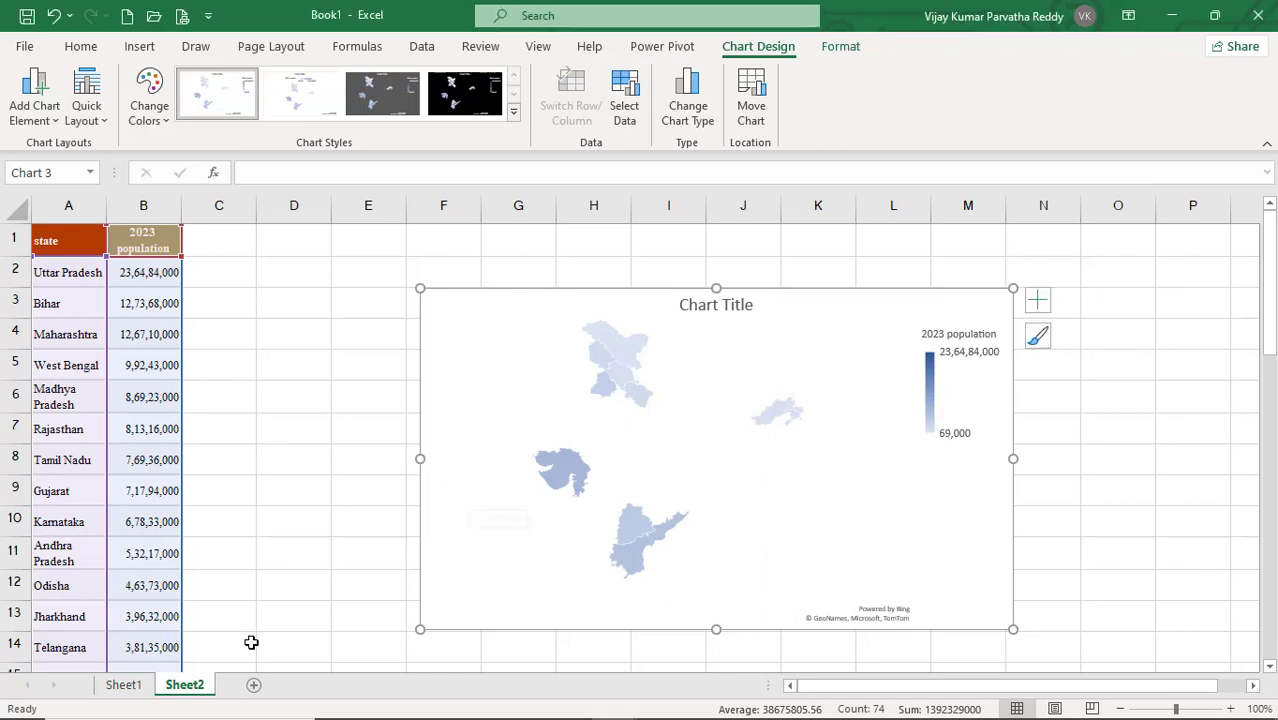
{"action": "left_click", "coordinate": [254, 686]}
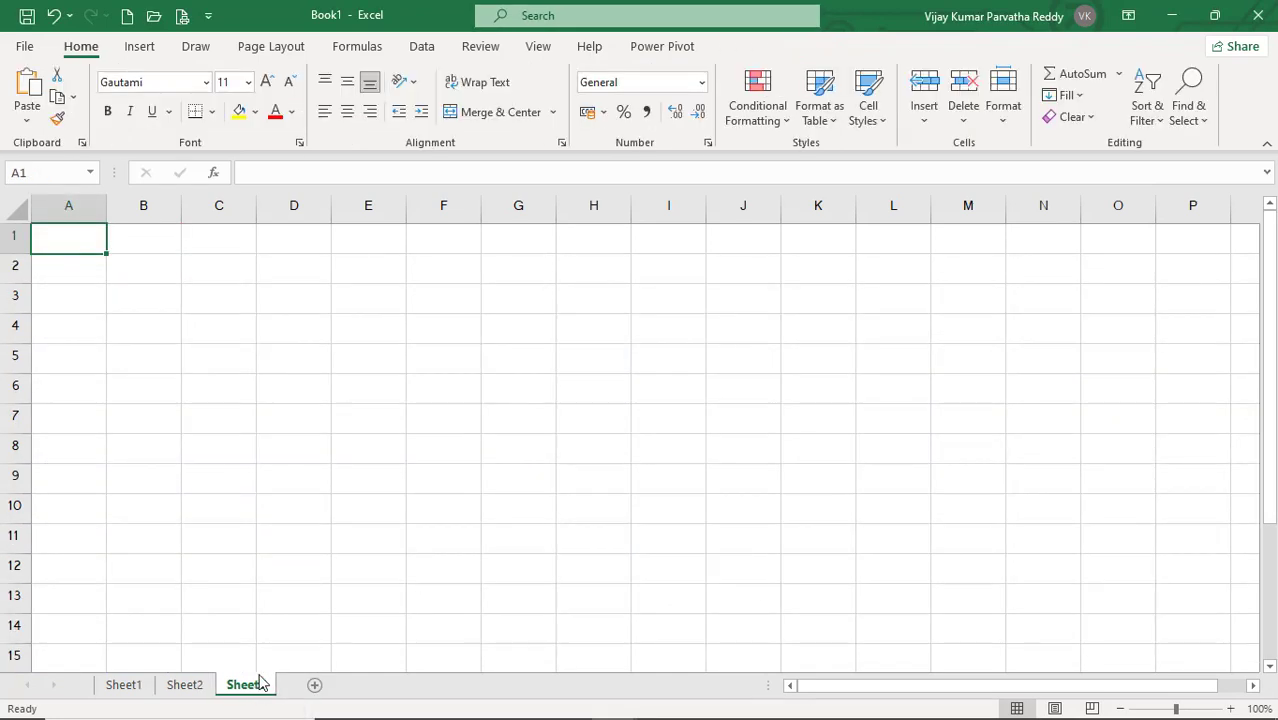
{"action": "key", "text": "ctrl+v"}
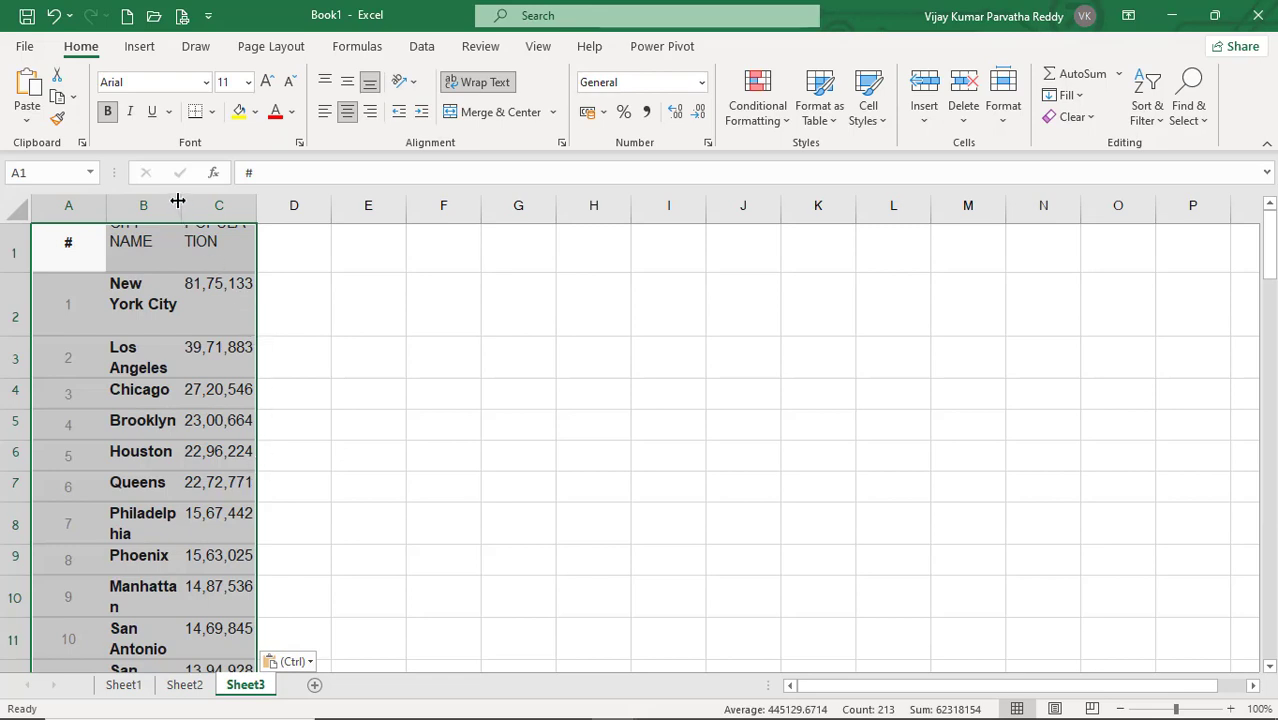
{"action": "left_click_drag", "start_coordinate": [185, 201], "coordinate": [226, 203]}
{"action": "left_click", "coordinate": [336, 351]}
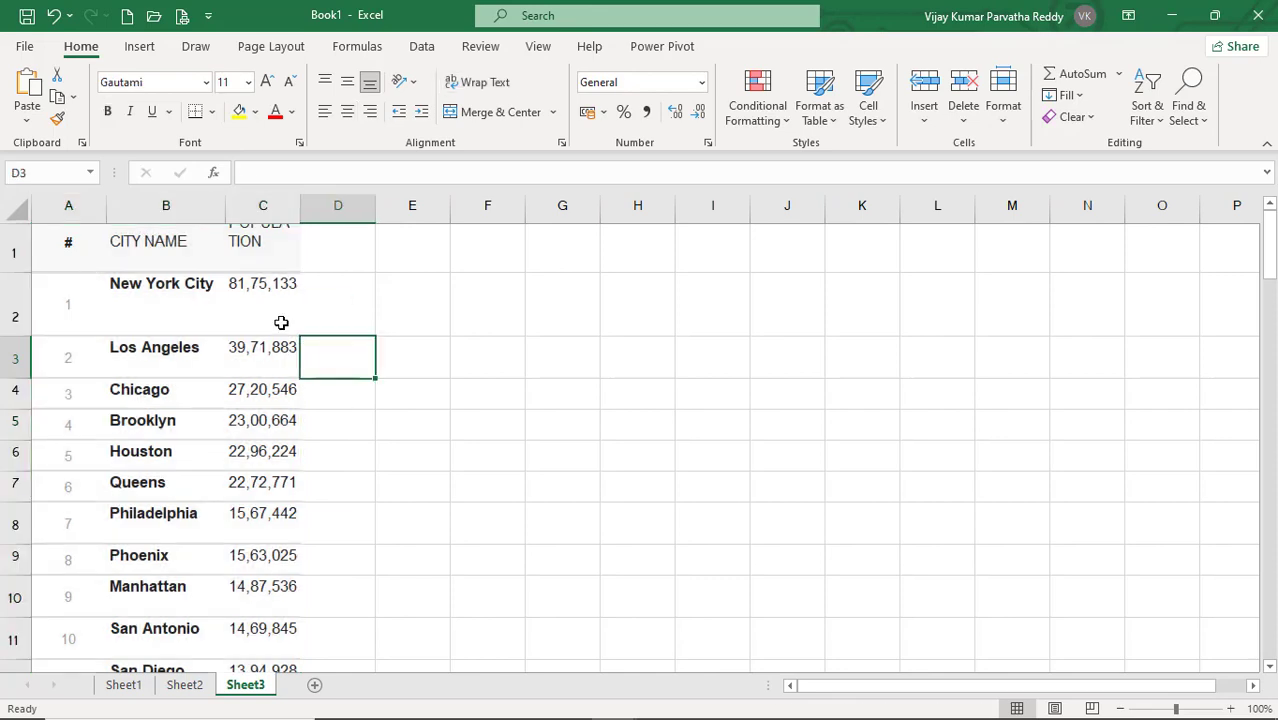
{"action": "left_click", "coordinate": [328, 259]}
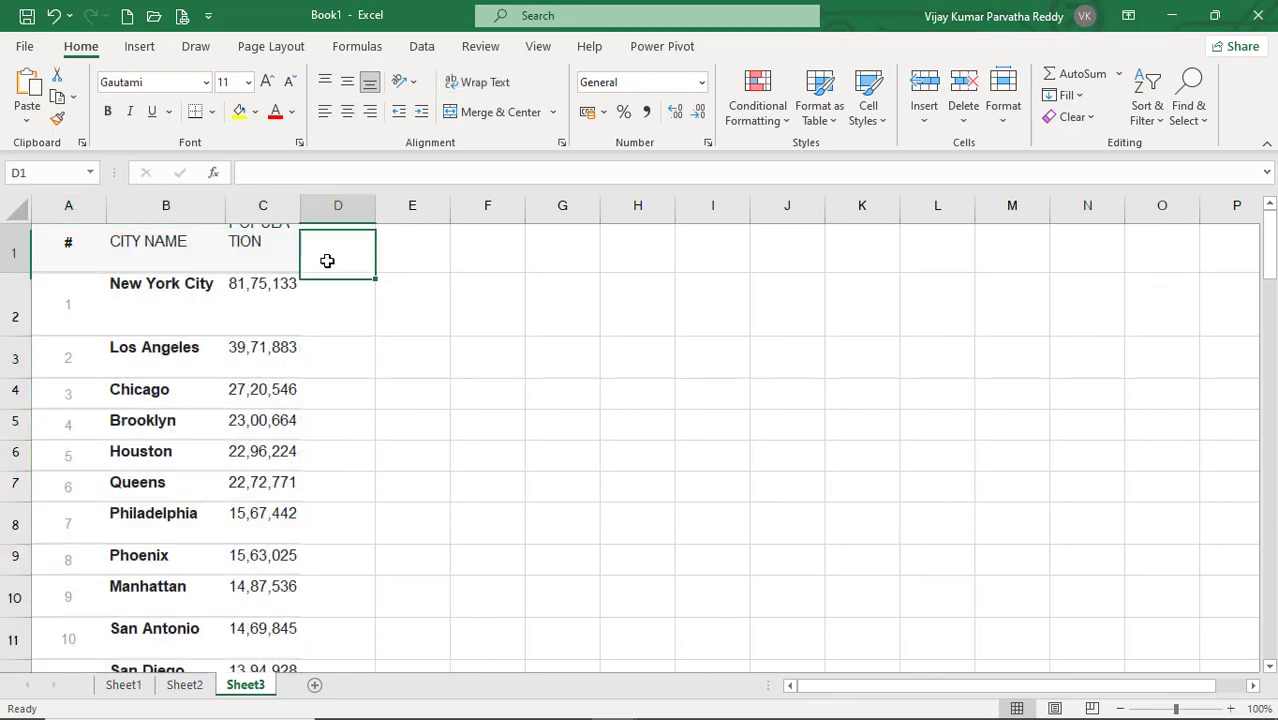
{"action": "left_click", "coordinate": [179, 251]}
{"action": "left_click", "coordinate": [255, 261]}
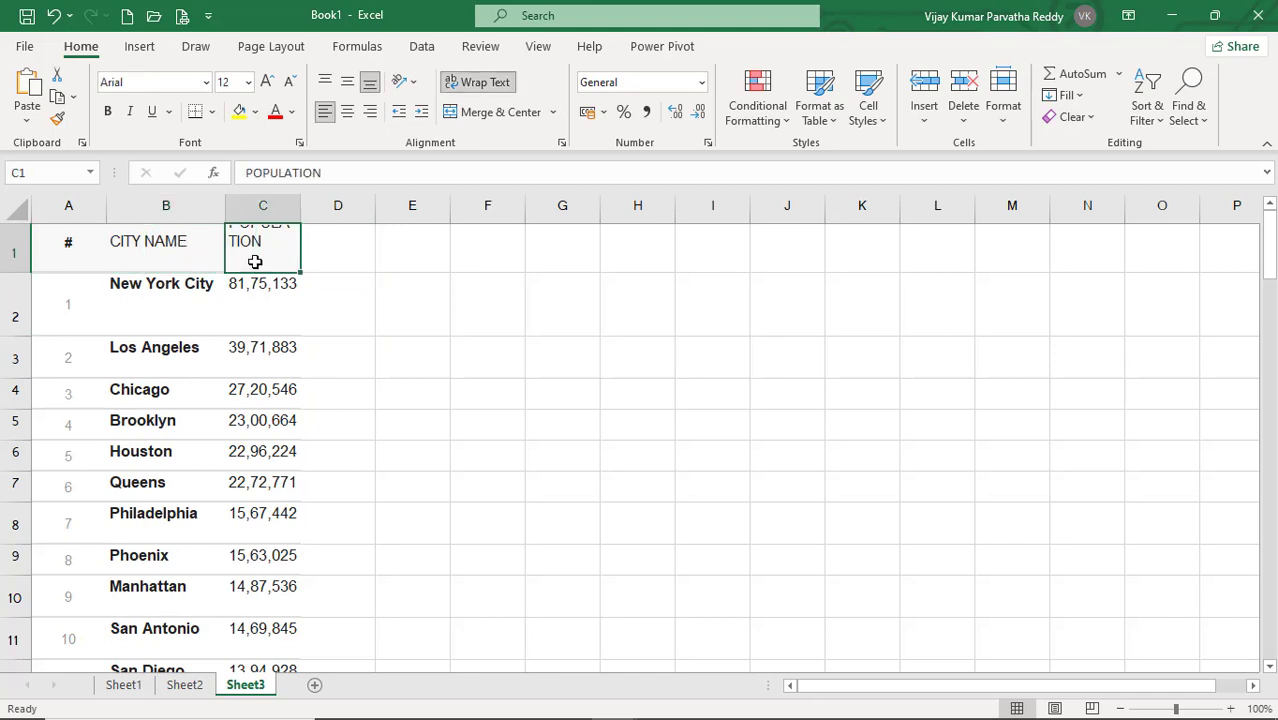
Widen the POPULATION column so its header fits on one line, and review the city and population rows.
{"action": "left_click_drag", "start_coordinate": [298, 206], "coordinate": [328, 204]}
{"action": "left_click_drag", "start_coordinate": [192, 218], "coordinate": [267, 220]}
{"action": "scroll", "coordinate": [435, 409], "scroll_direction": "down", "scroll_amount": 12}
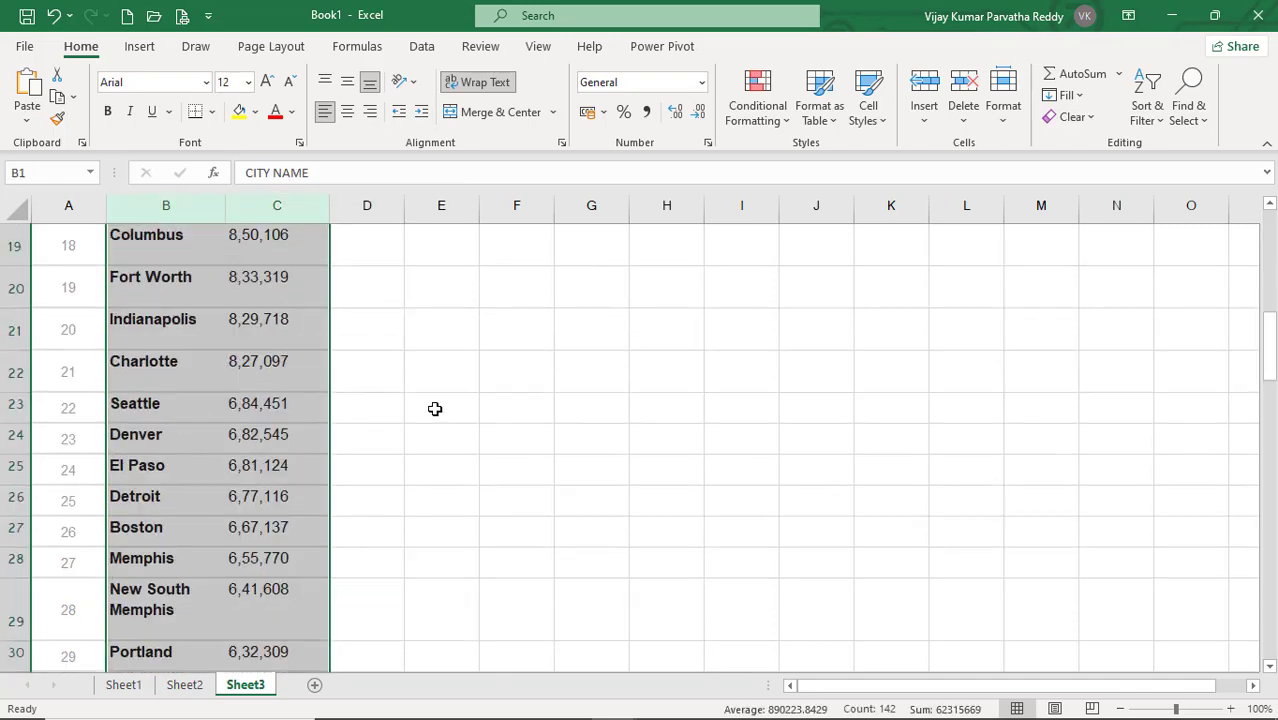
{"action": "scroll", "coordinate": [435, 409], "scroll_direction": "down", "scroll_amount": 12}
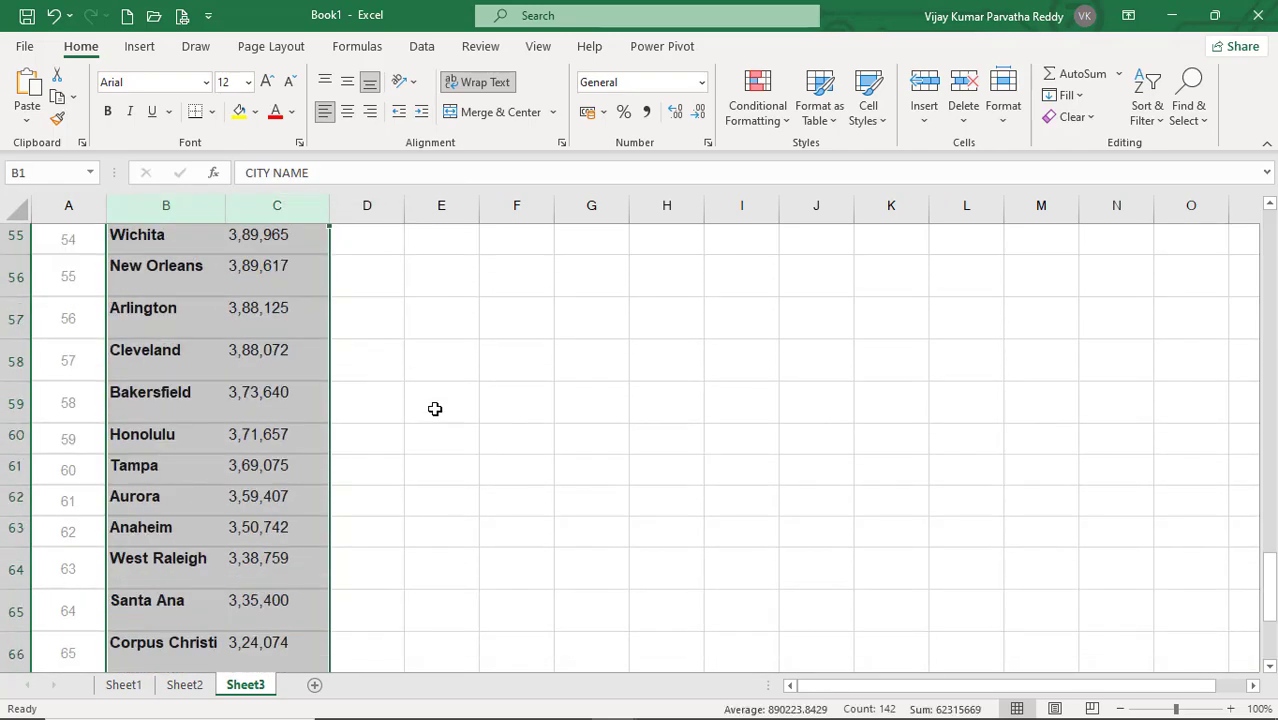
{"action": "scroll", "coordinate": [435, 409], "scroll_direction": "up", "scroll_amount": 1}
{"action": "scroll", "coordinate": [435, 409], "scroll_direction": "up", "scroll_amount": 5}
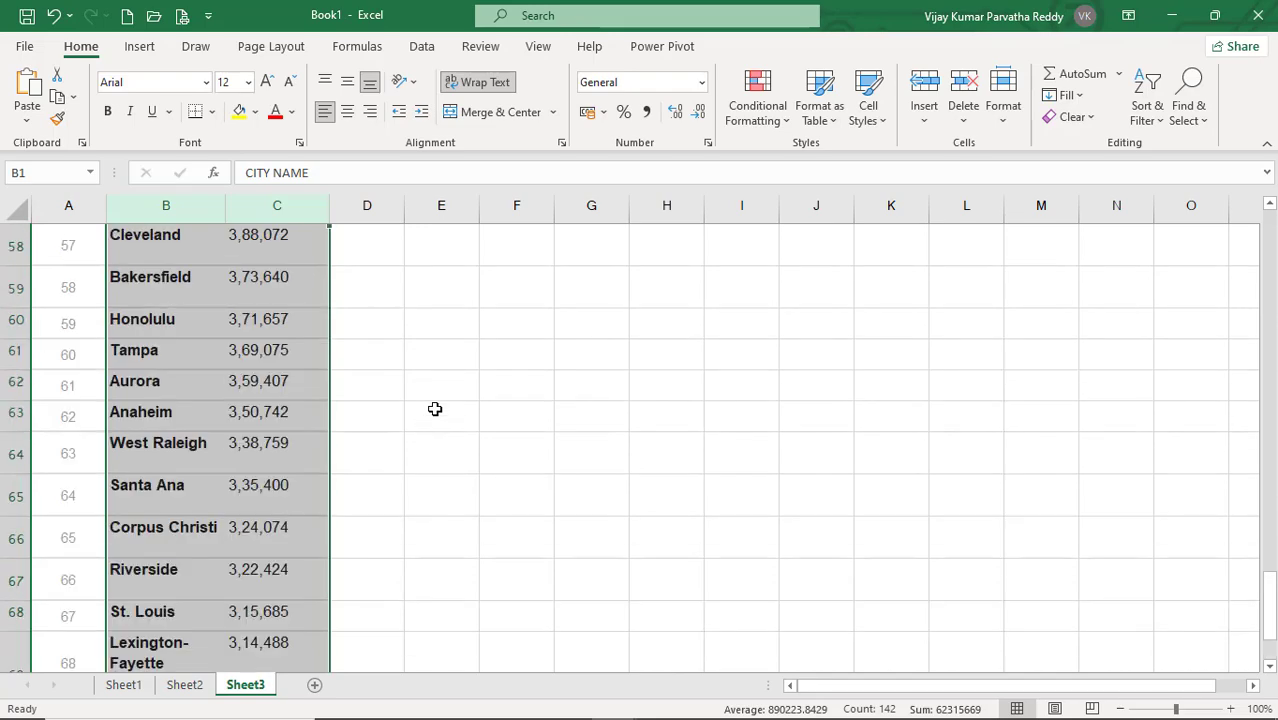
{"action": "scroll", "coordinate": [435, 409], "scroll_direction": "up", "scroll_amount": 9}
{"action": "scroll", "coordinate": [435, 409], "scroll_direction": "up", "scroll_amount": 5}
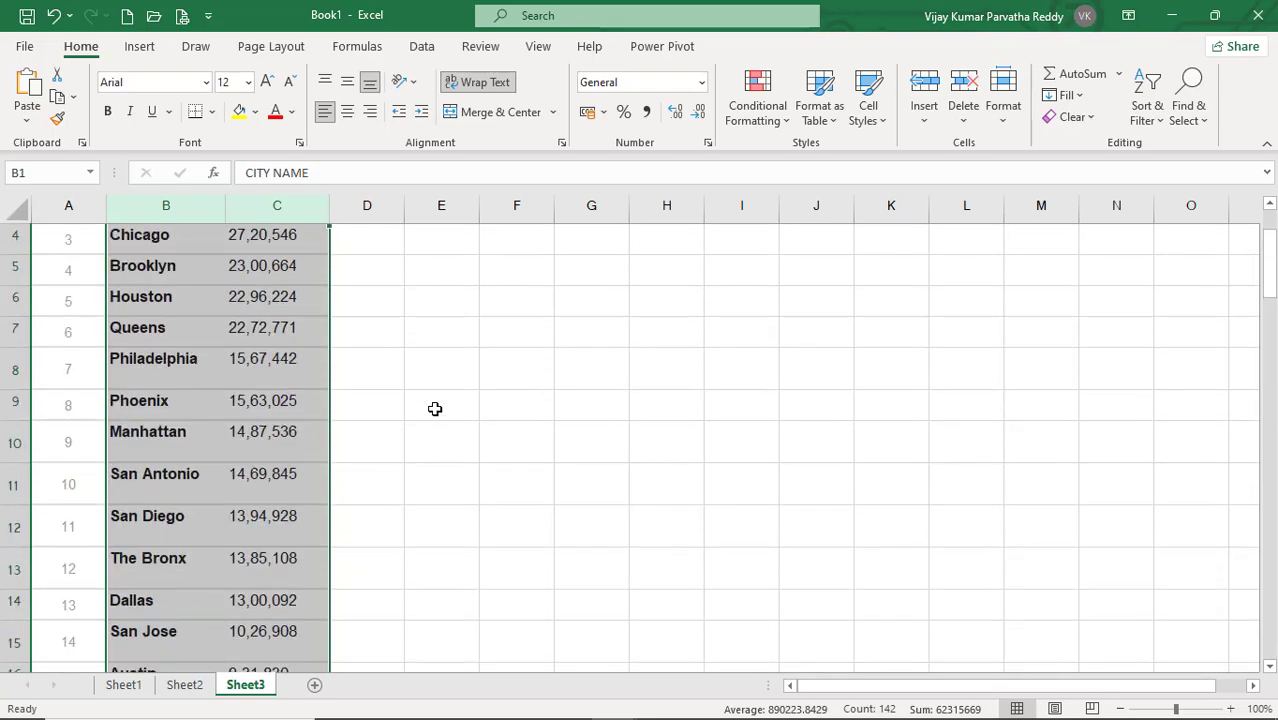
Try to insert a filled map chart from the CITY NAME and POPULATION data in B1:C71.
{"action": "left_click_drag", "start_coordinate": [161, 262], "coordinate": [287, 497]}
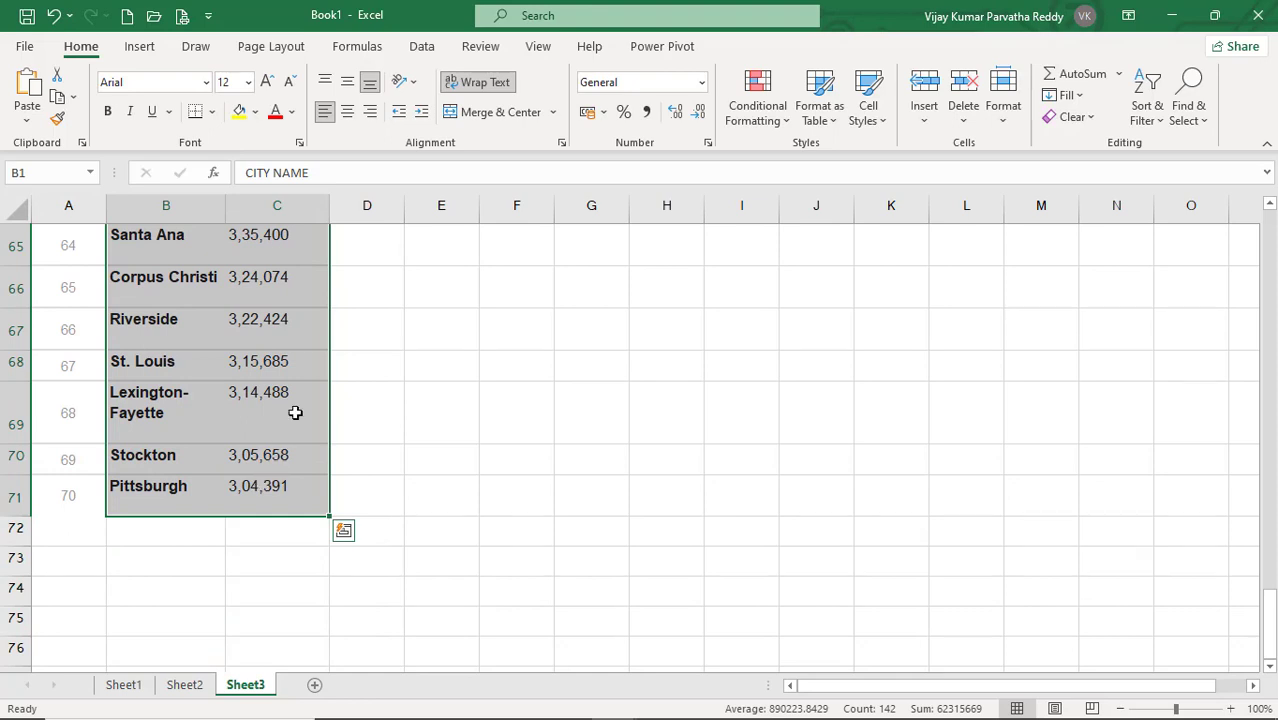
{"action": "left_click", "coordinate": [151, 50]}
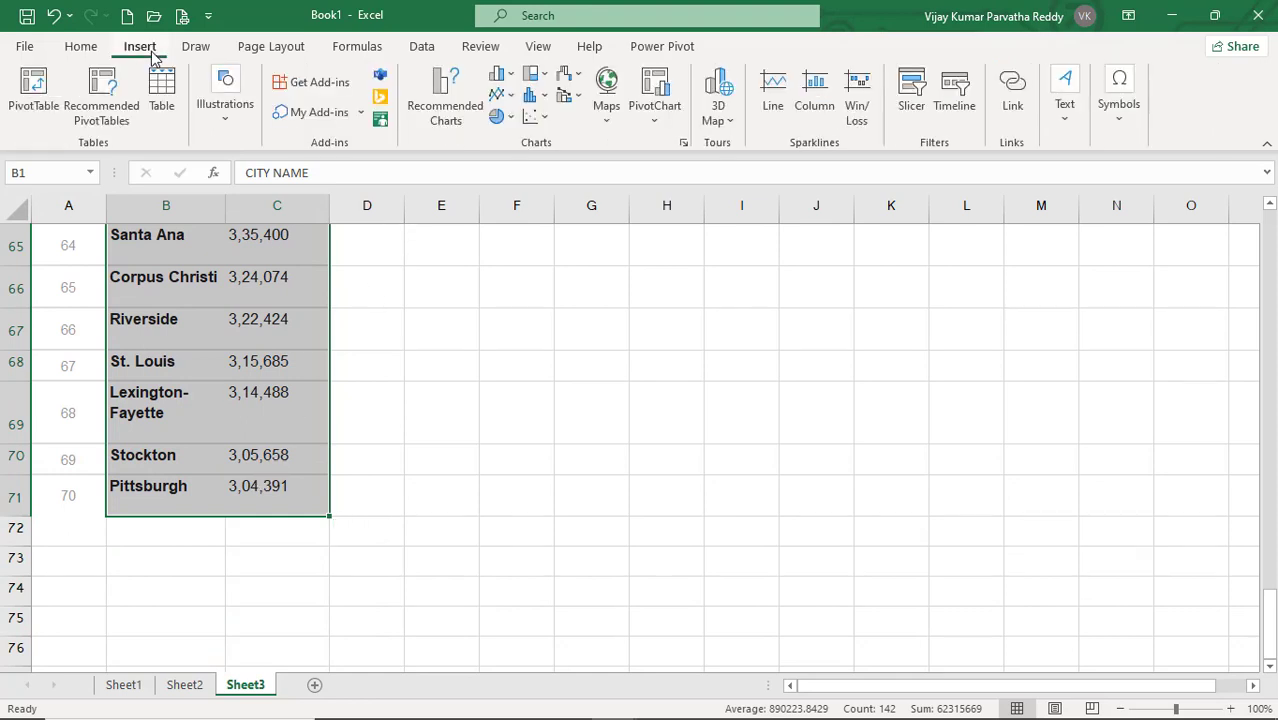
{"action": "left_click", "coordinate": [614, 126]}
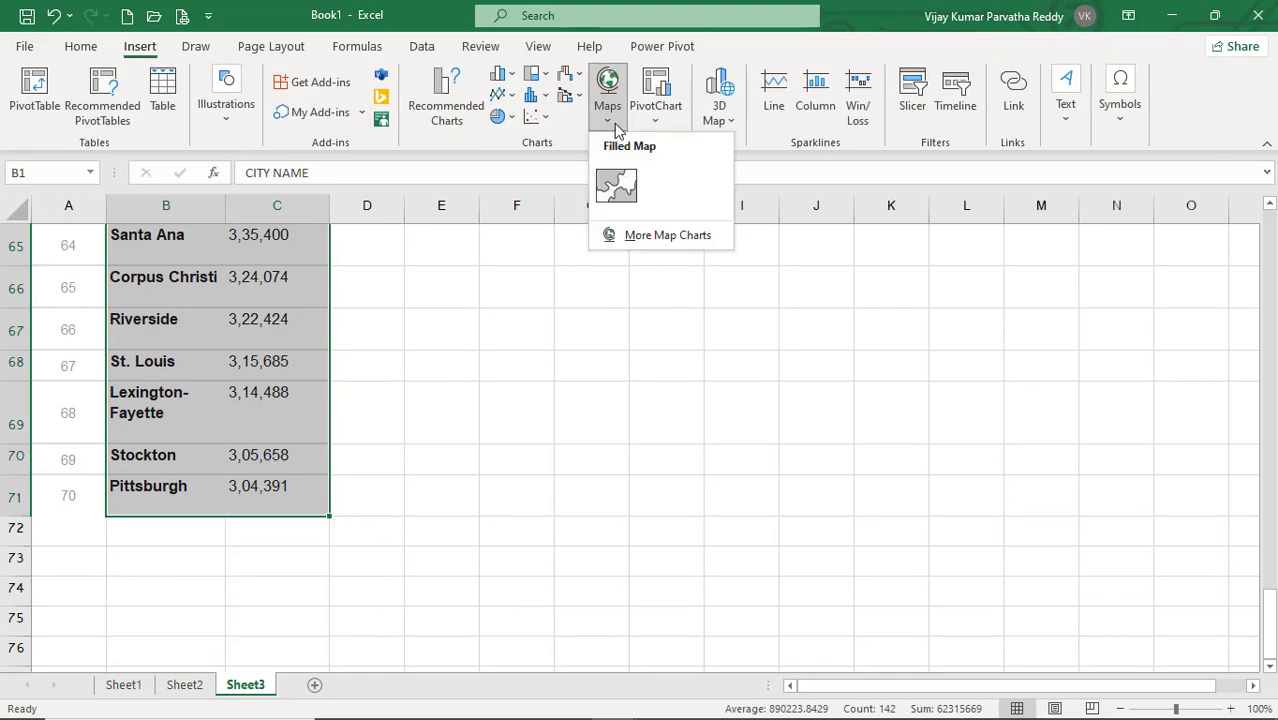
{"action": "left_click", "coordinate": [617, 184]}
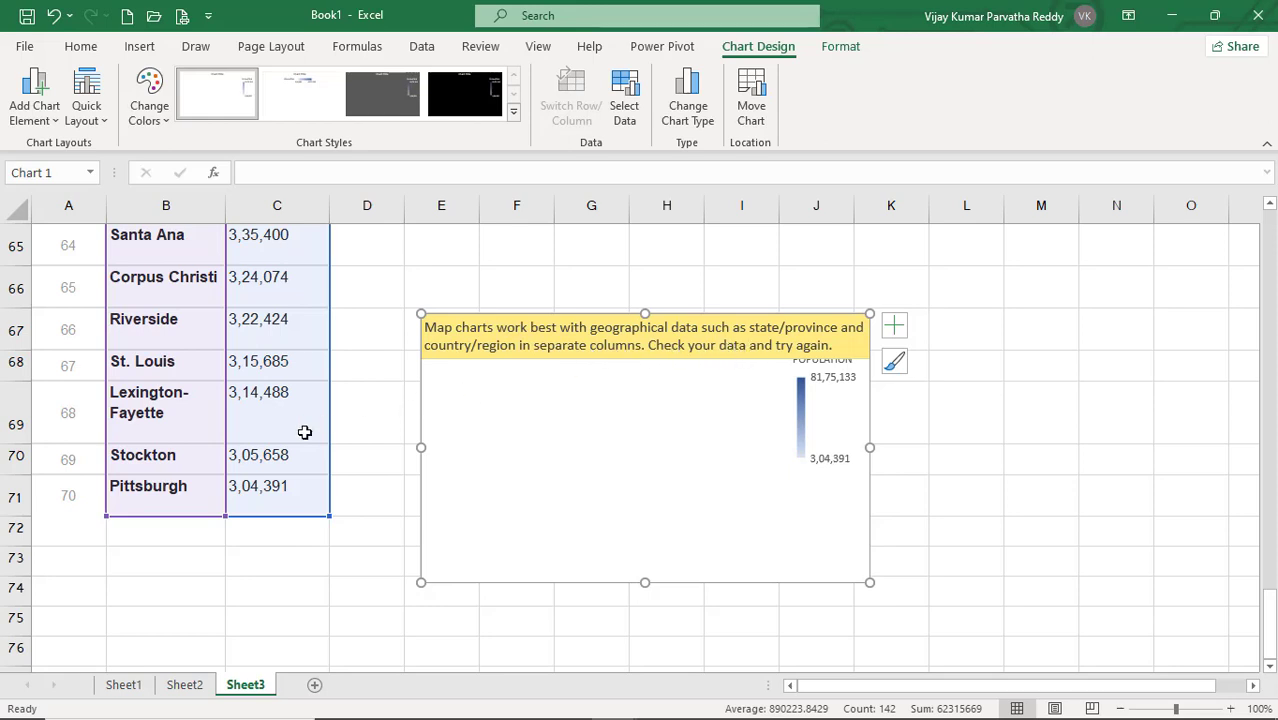
Shorten the header in cell B1 to CITY.
{"action": "left_click_drag", "start_coordinate": [1268, 612], "coordinate": [1268, 234]}
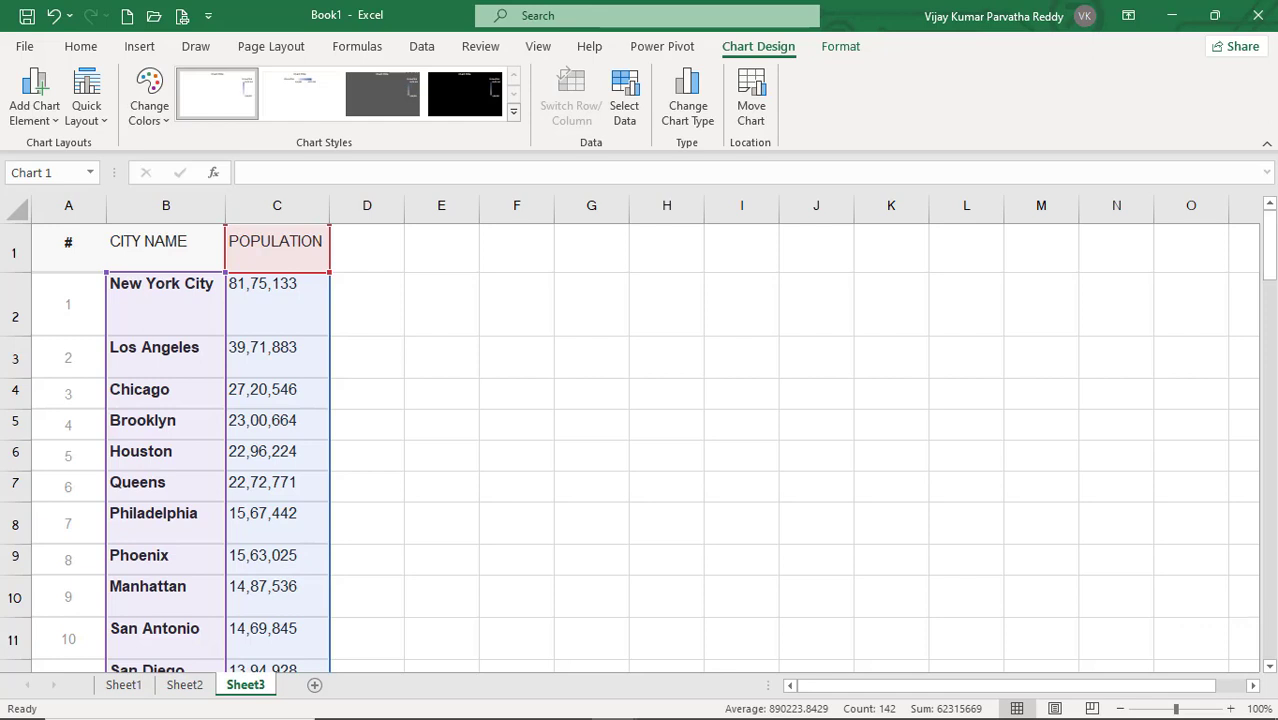
{"action": "left_click", "coordinate": [184, 254]}
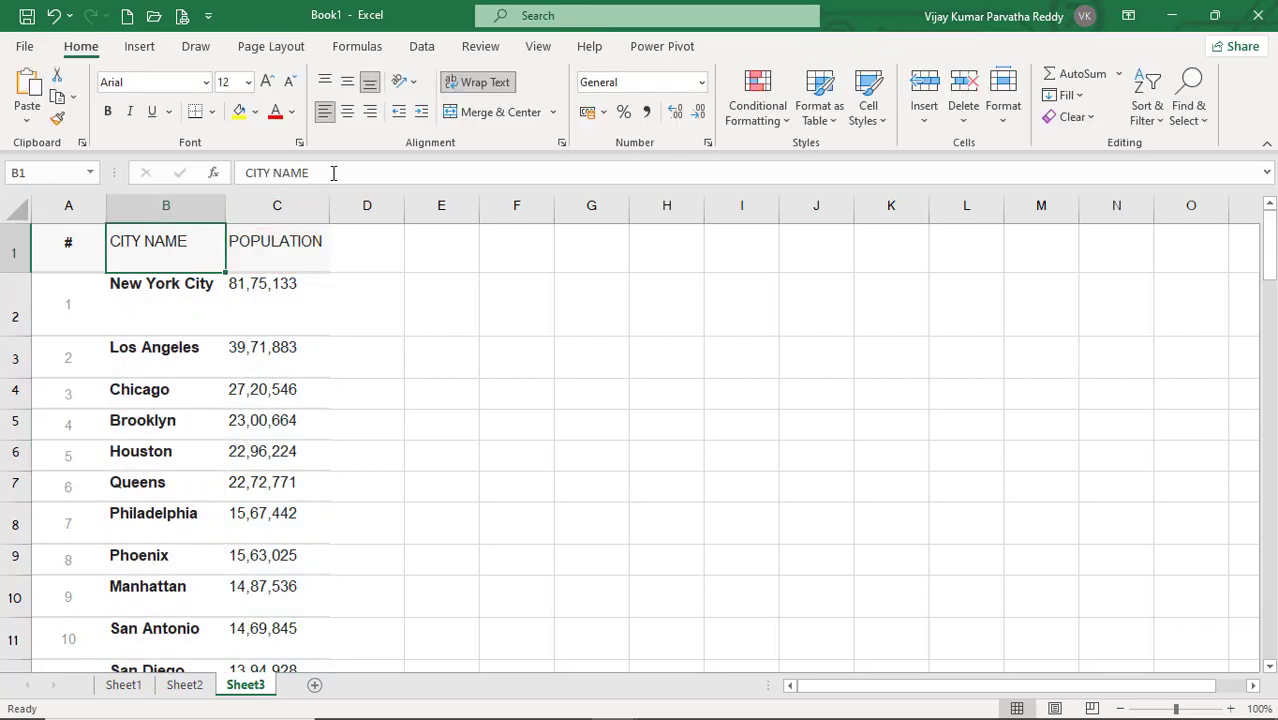
{"action": "left_click", "coordinate": [333, 173]}
{"action": "key", "text": "BackSpace"}
{"action": "key", "text": "BackSpace"}
{"action": "key", "text": "BackSpace"}
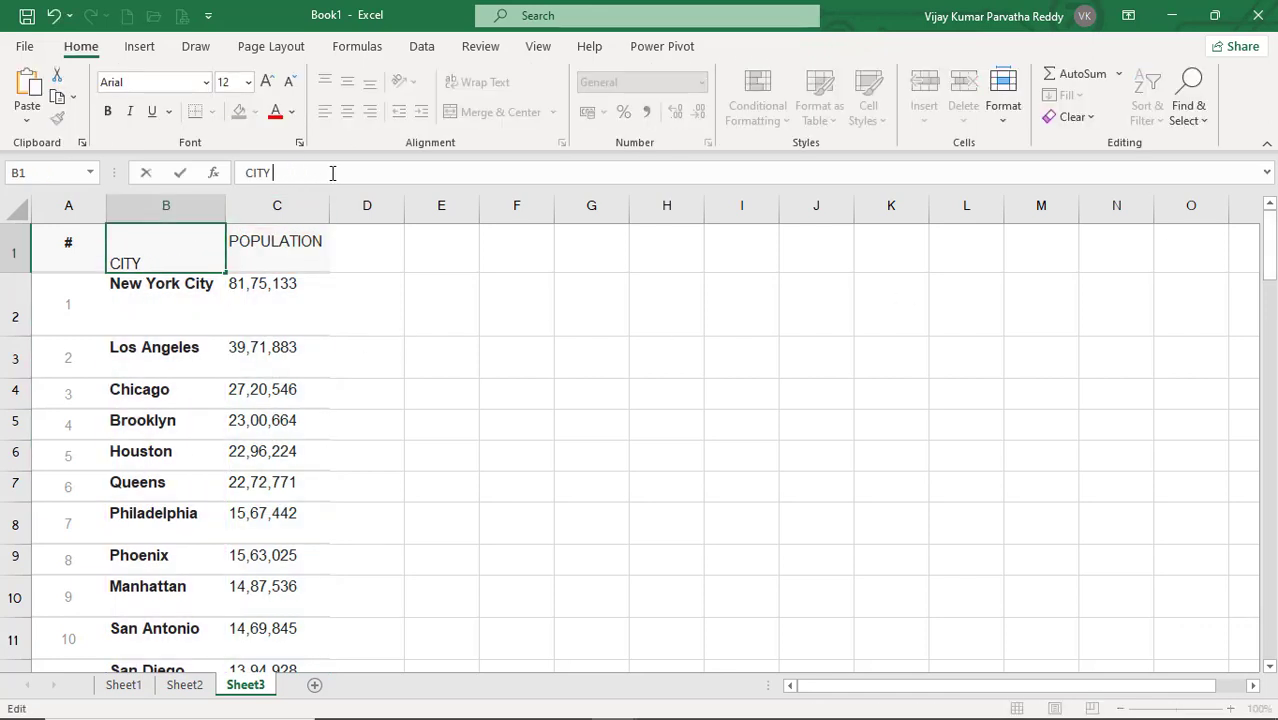
{"action": "key", "text": "Return"}
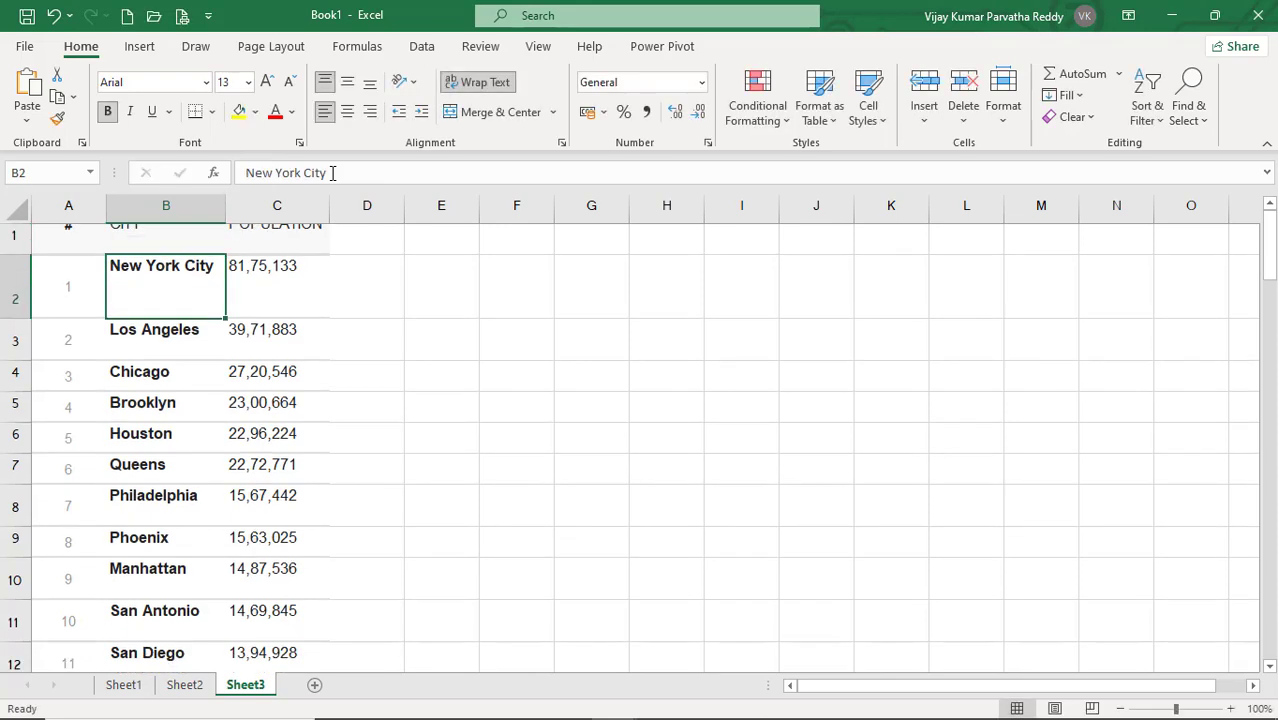
Replace the blank map chart with a new filled map built from the CITY and POPULATION data in B1:C71.
{"action": "left_click", "coordinate": [238, 410]}
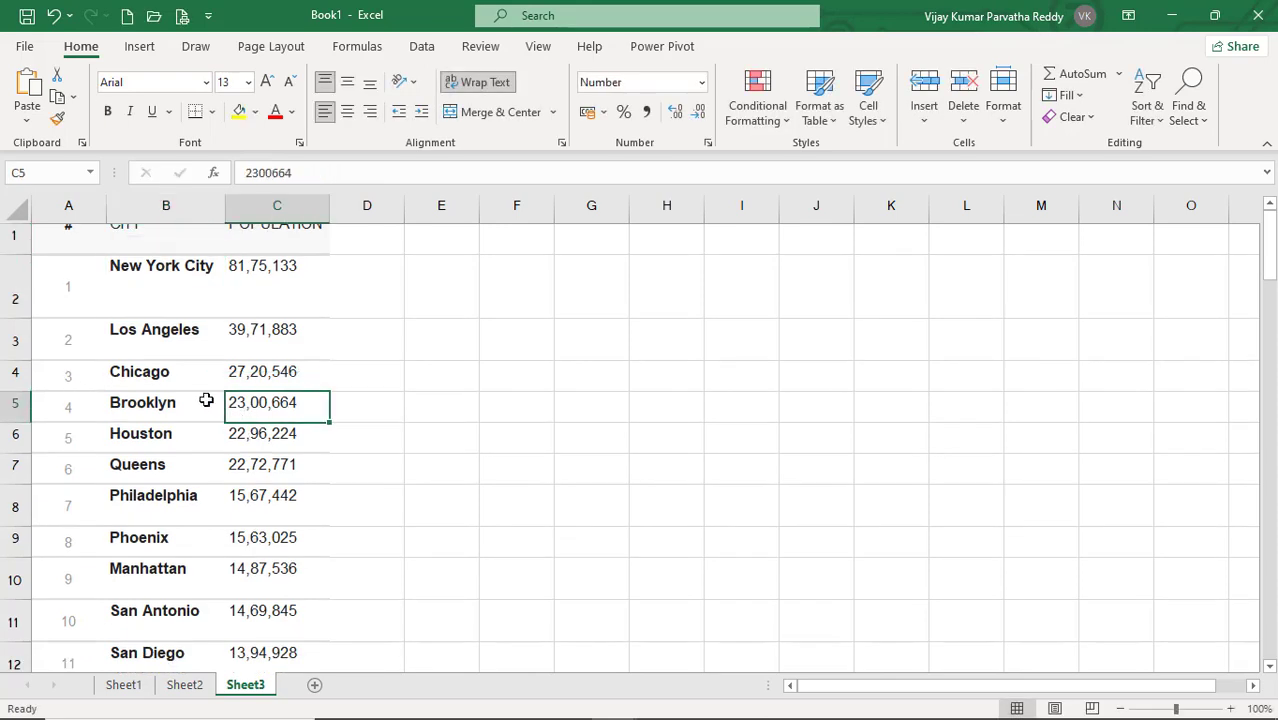
{"action": "left_click_drag", "start_coordinate": [162, 239], "coordinate": [277, 672]}
{"action": "left_click_drag", "start_coordinate": [279, 716], "coordinate": [282, 528]}
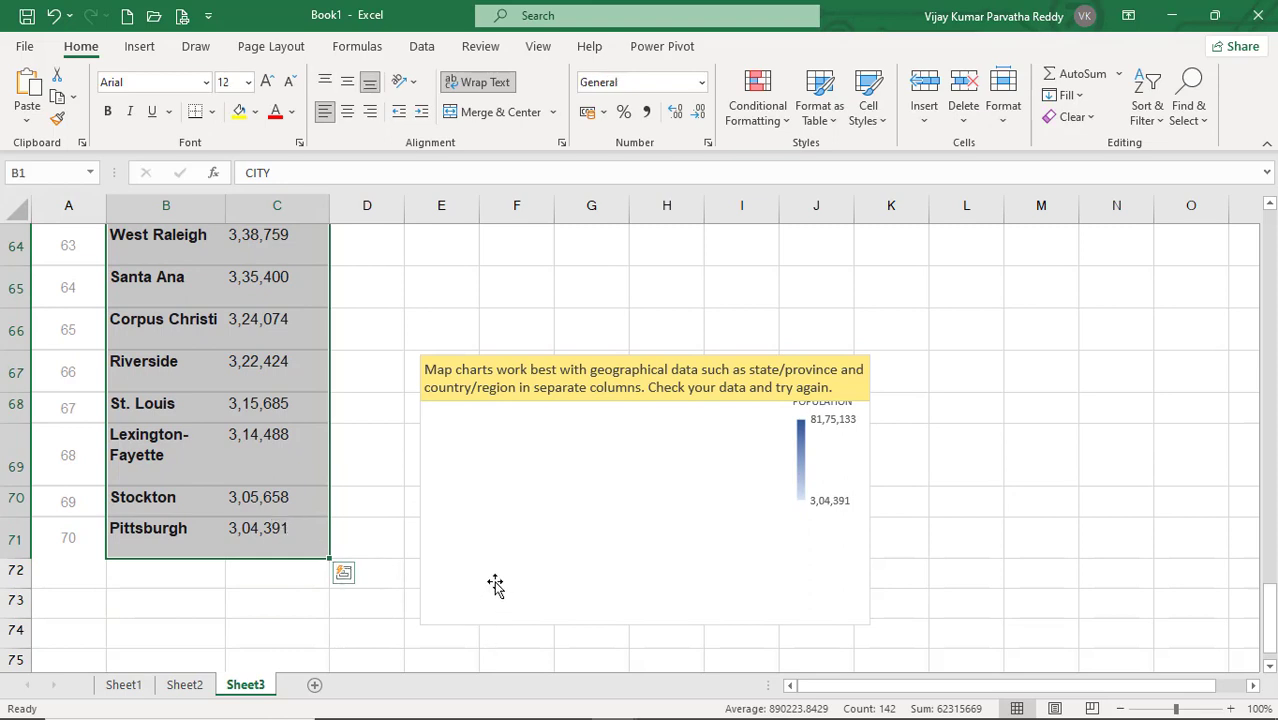
{"action": "left_click", "coordinate": [697, 428]}
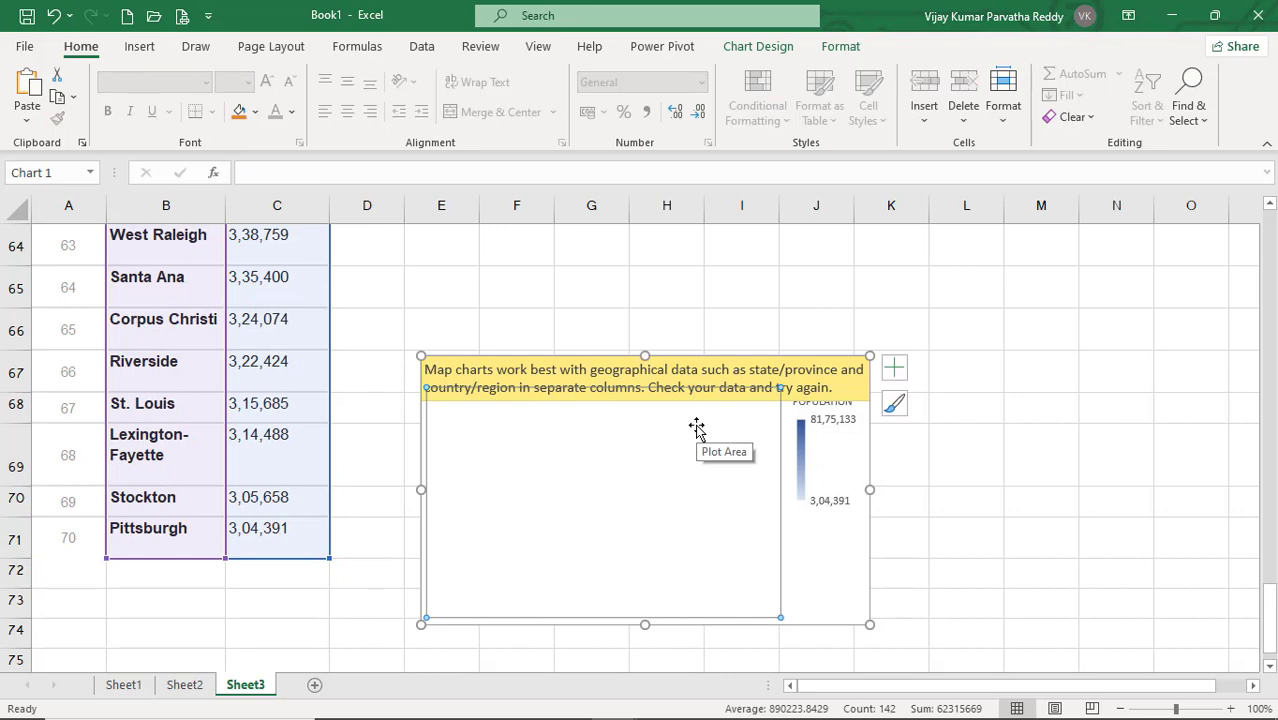
{"action": "left_click", "coordinate": [789, 360]}
{"action": "key", "text": "Delete"}
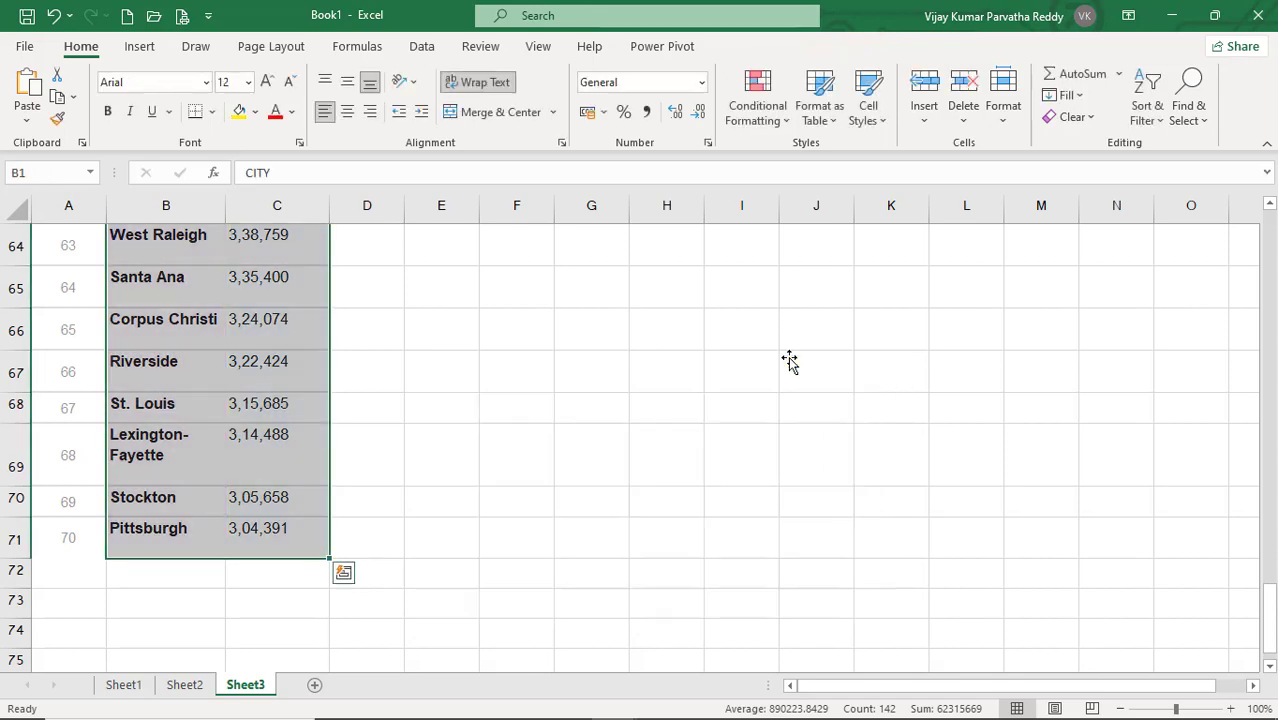
{"action": "left_click", "coordinate": [146, 53]}
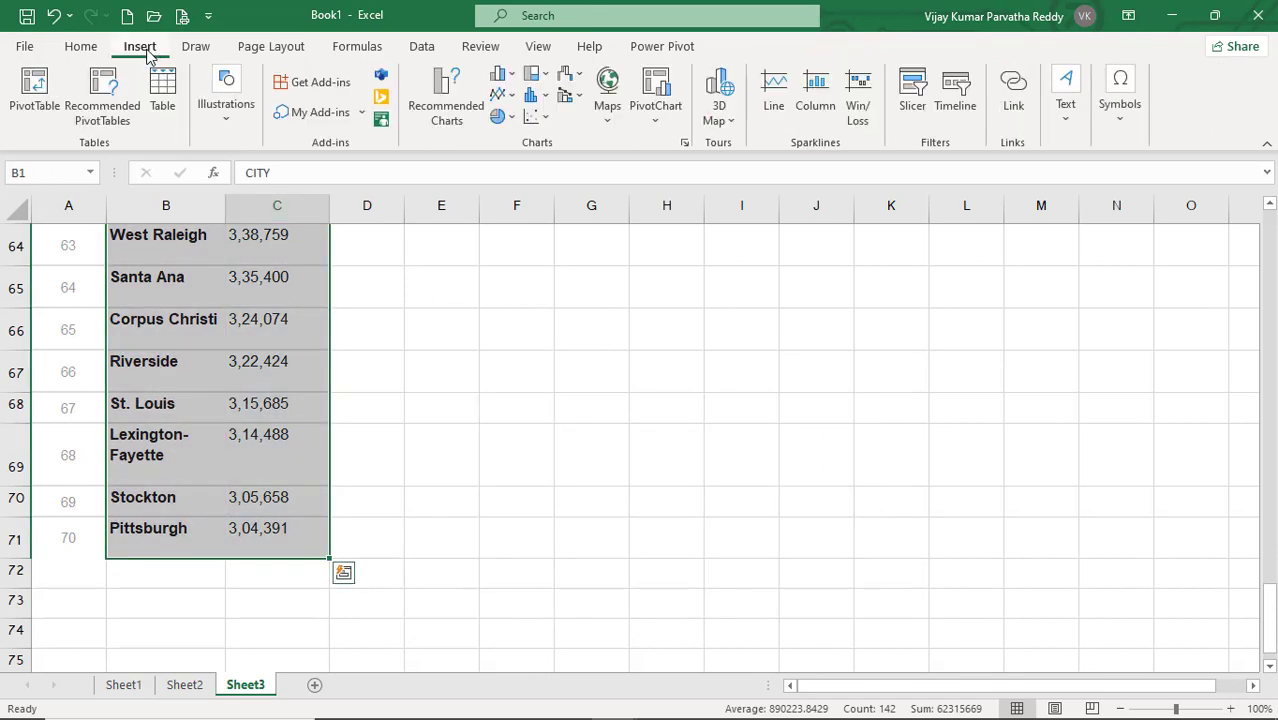
{"action": "left_click", "coordinate": [610, 118]}
{"action": "left_click", "coordinate": [616, 185]}
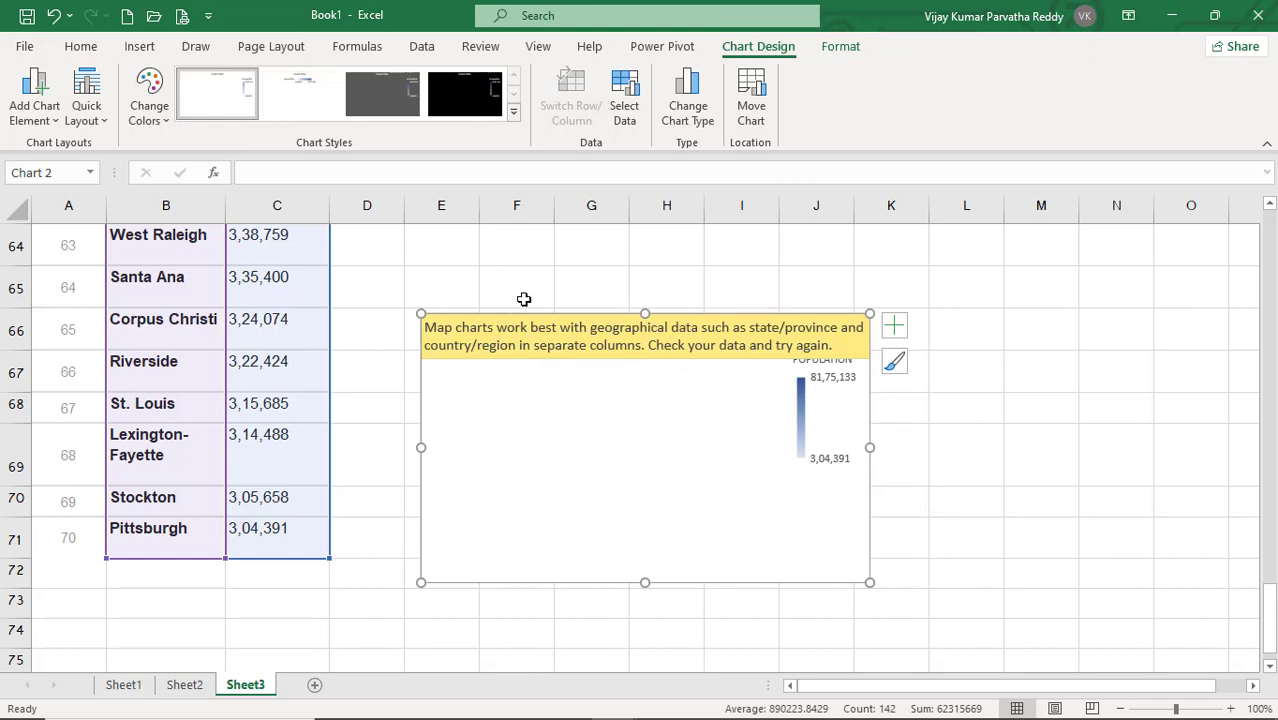
Switch to the browser, dismiss the ad on the Worldometer page, and check the rest of the page below the city table.
{"action": "key", "text": "alt+Tab"}
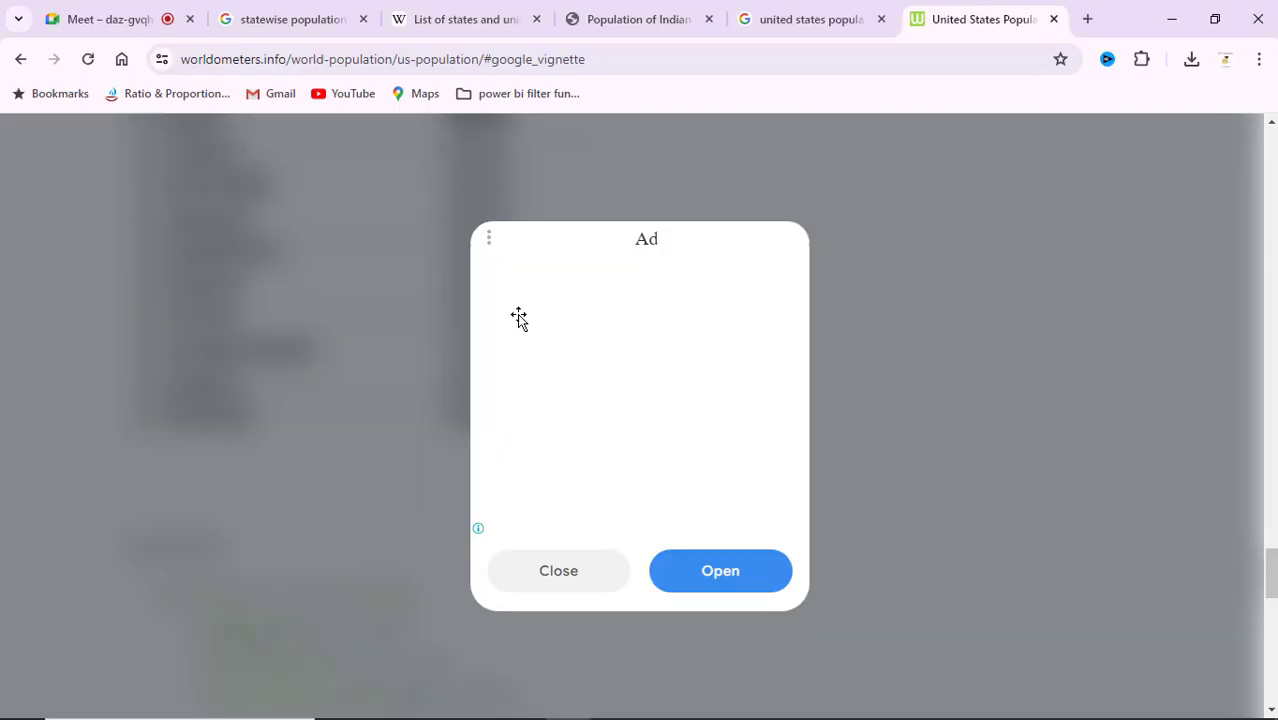
{"action": "left_click", "coordinate": [570, 569]}
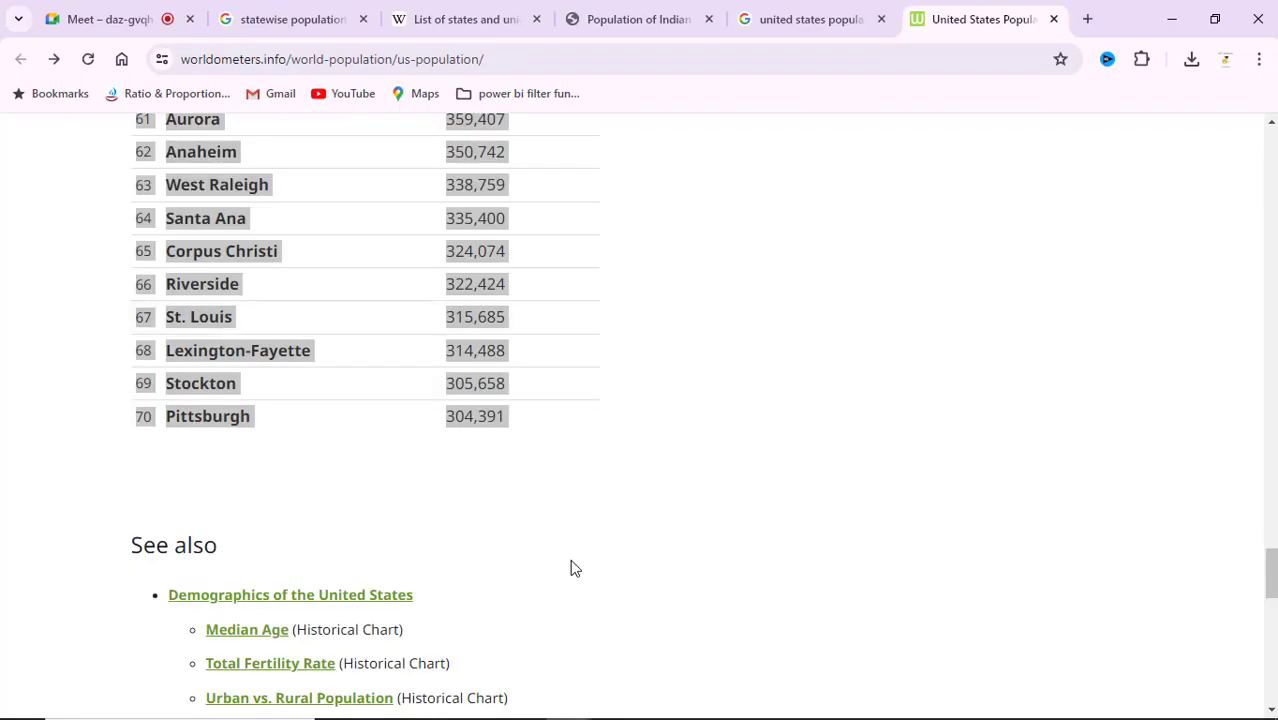
{"action": "scroll", "coordinate": [592, 443], "scroll_direction": "down", "scroll_amount": 10}
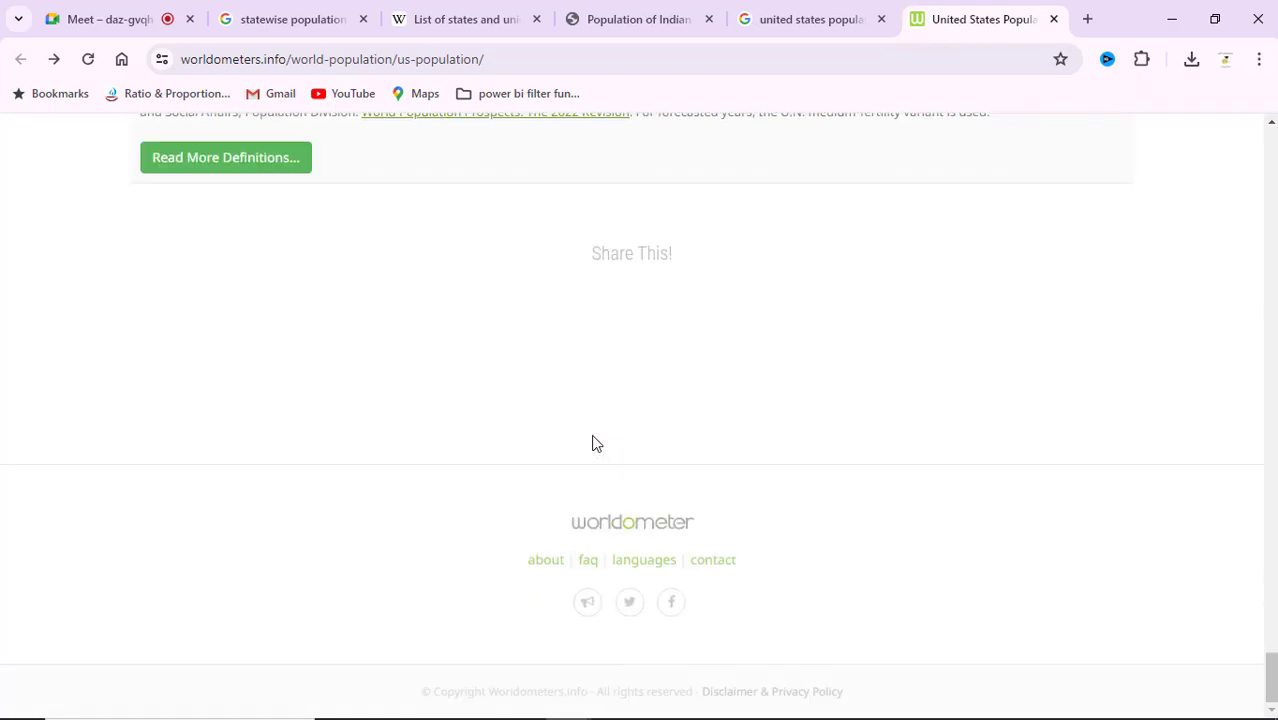
From the "united states population" search results, open the Wikipedia article "United States" in a new tab and go to it.
{"action": "left_click", "coordinate": [790, 32]}
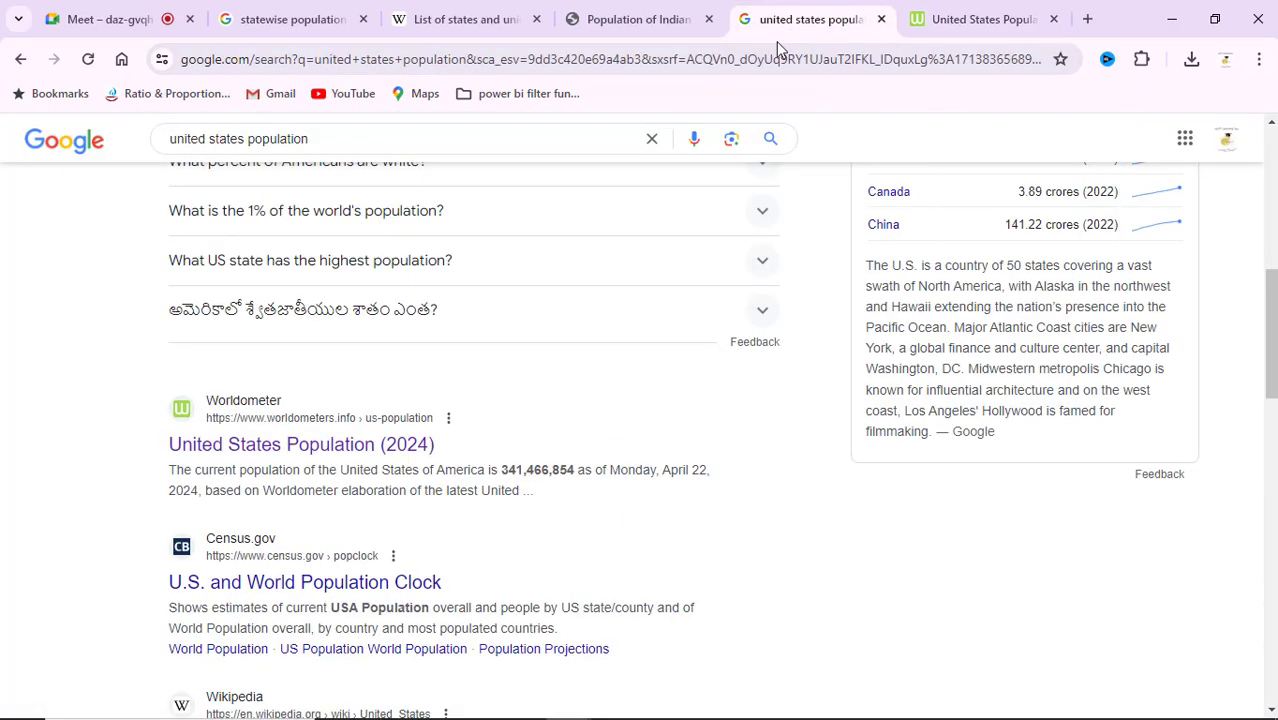
{"action": "scroll", "coordinate": [548, 369], "scroll_direction": "down", "scroll_amount": 2}
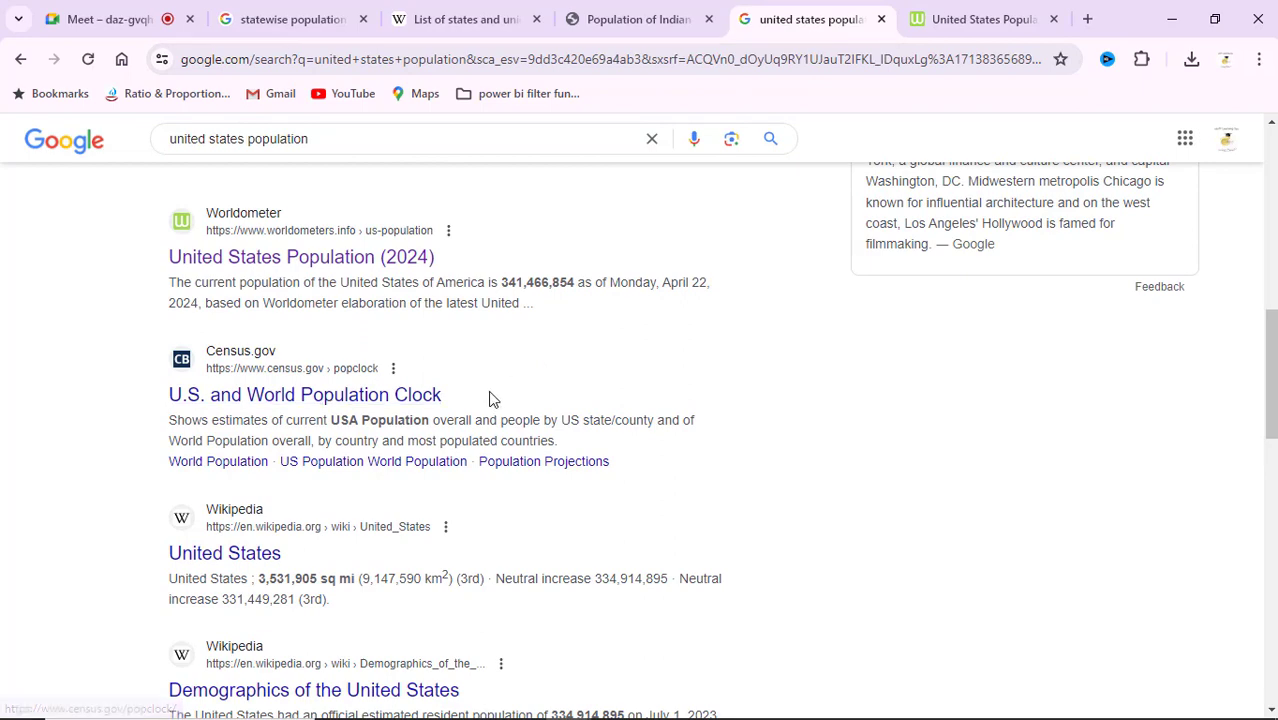
{"action": "scroll", "coordinate": [439, 414], "scroll_direction": "down", "scroll_amount": 2}
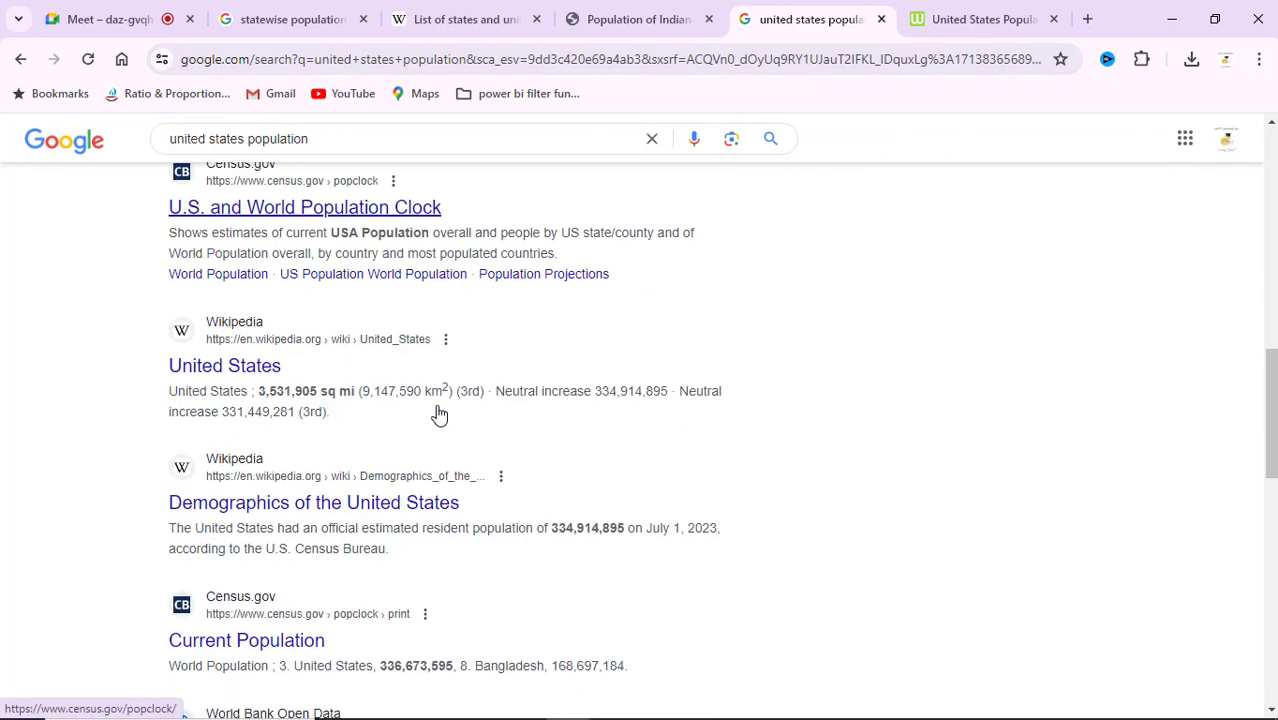
{"action": "right_click", "coordinate": [230, 367]}
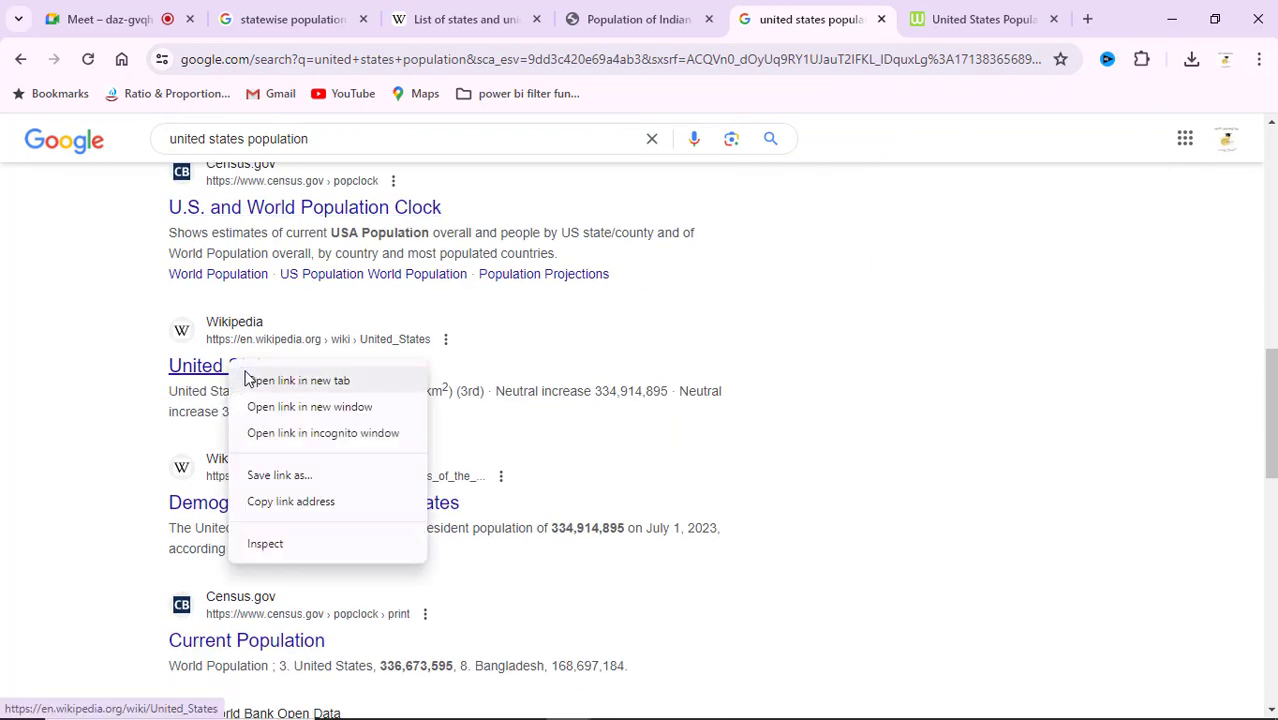
{"action": "left_click", "coordinate": [298, 381]}
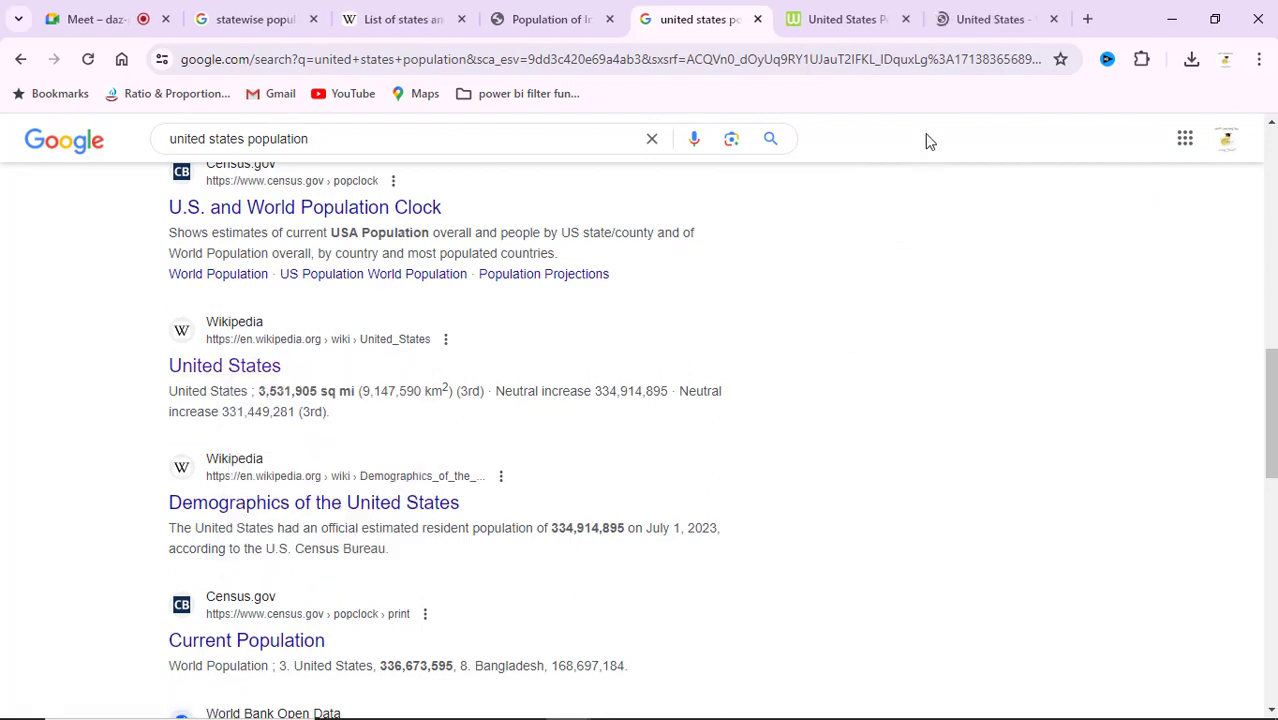
{"action": "left_click", "coordinate": [962, 28]}
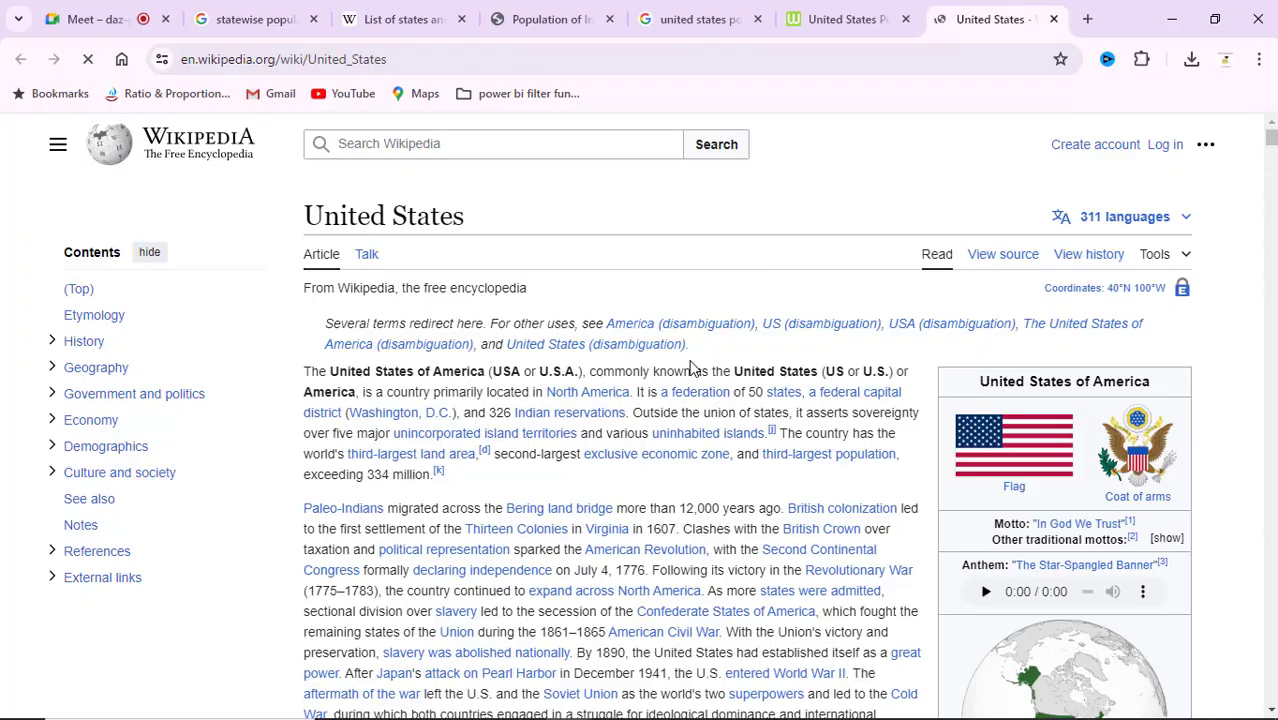
Look through the United States article, down to the Demographics section, for a table listing U.S. locations with their populations.
{"action": "scroll", "coordinate": [690, 366], "scroll_direction": "down", "scroll_amount": 20}
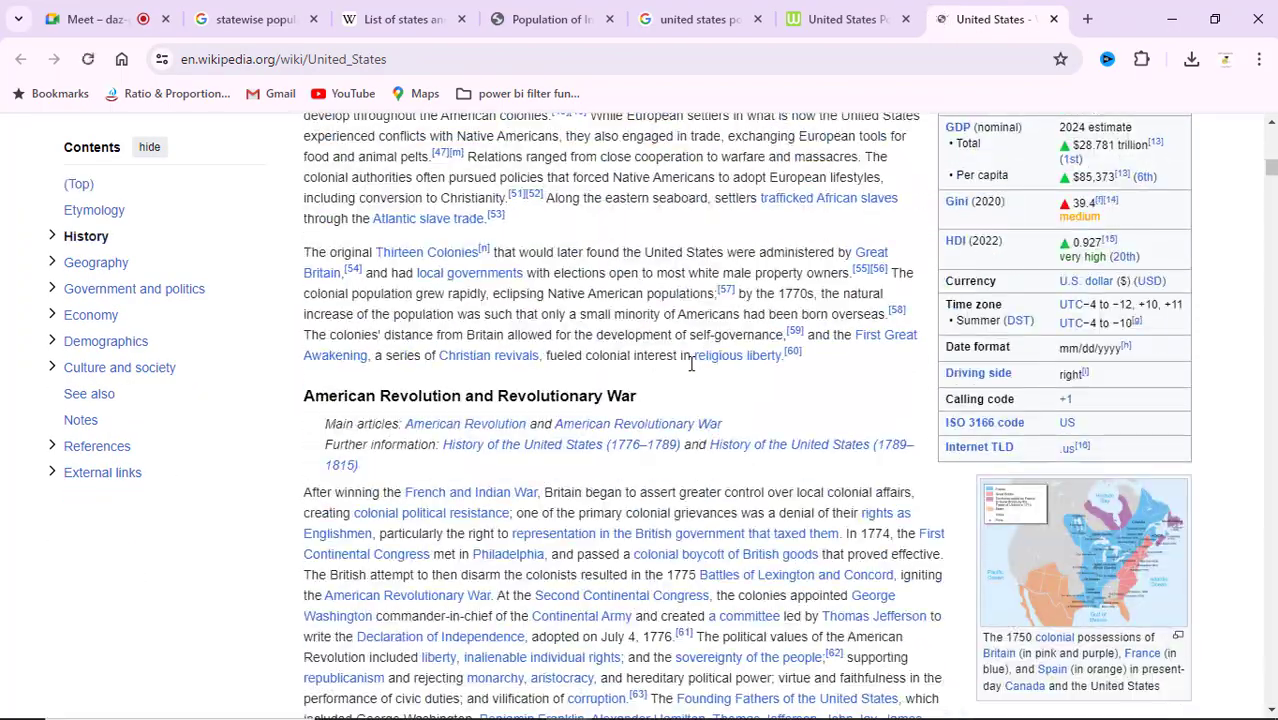
{"action": "scroll", "coordinate": [690, 366], "scroll_direction": "down", "scroll_amount": 20}
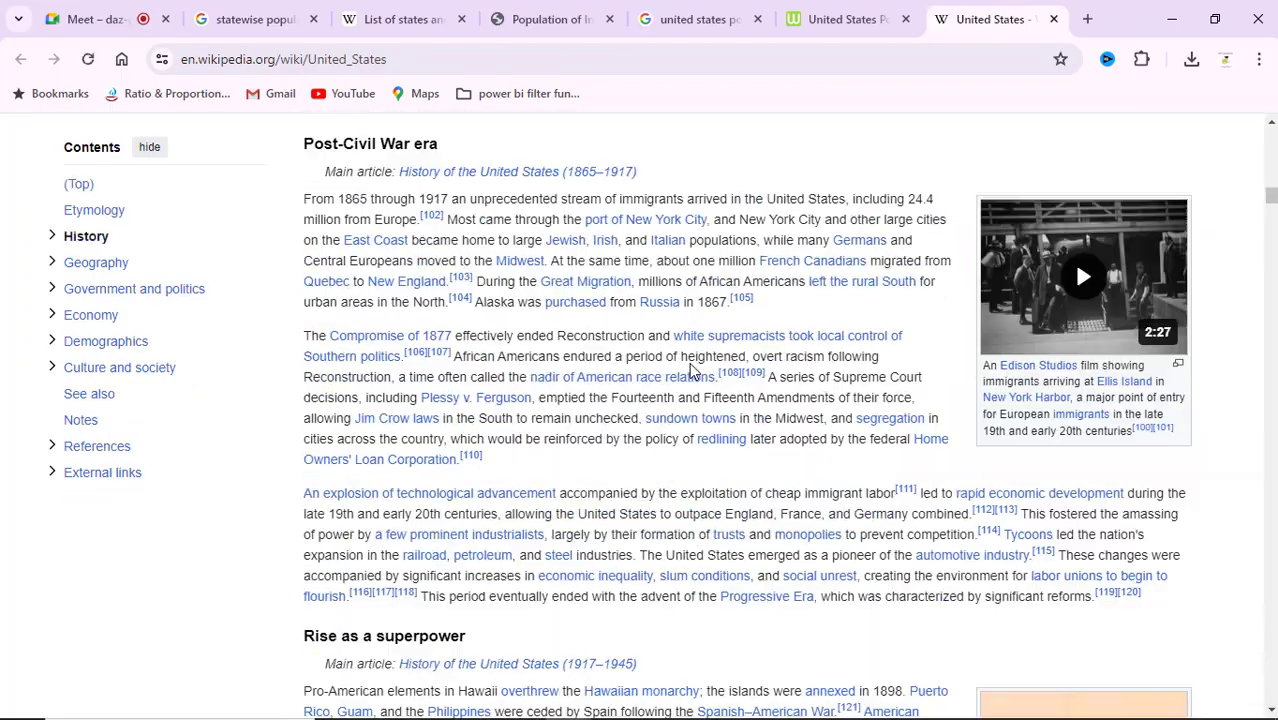
{"action": "scroll", "coordinate": [690, 370], "scroll_direction": "down", "scroll_amount": 20}
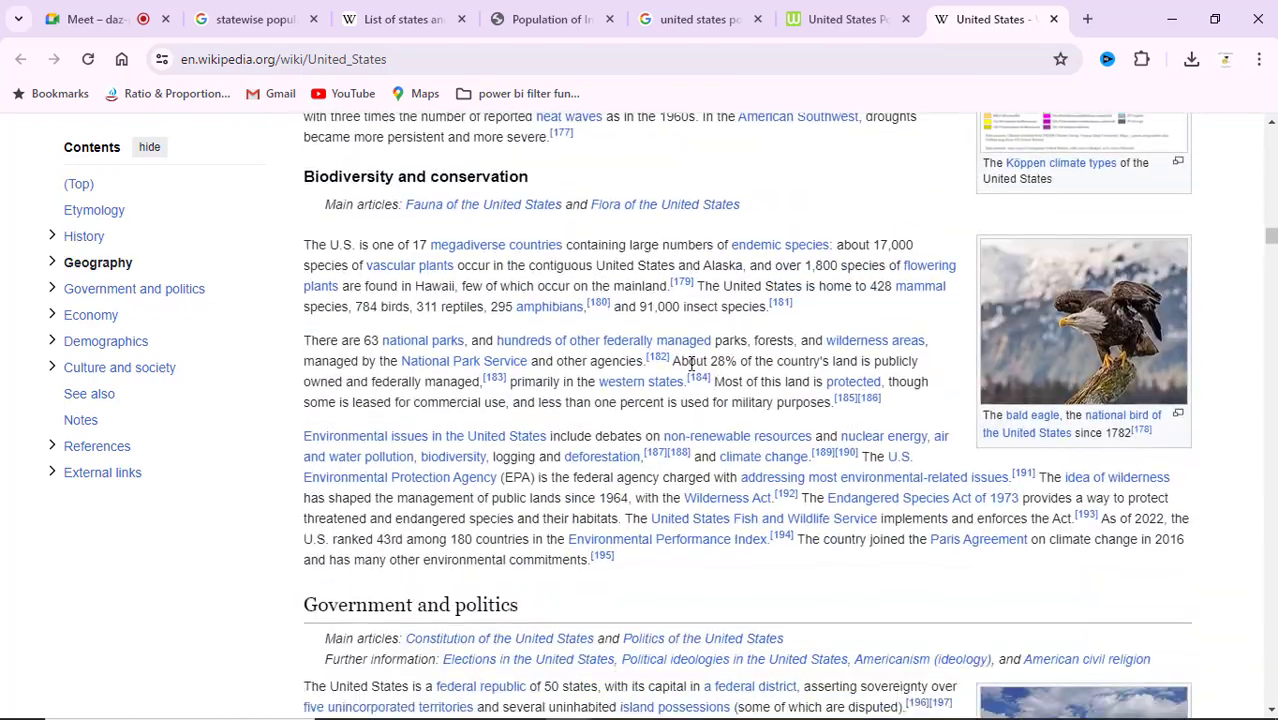
{"action": "scroll", "coordinate": [690, 366], "scroll_direction": "down", "scroll_amount": 20}
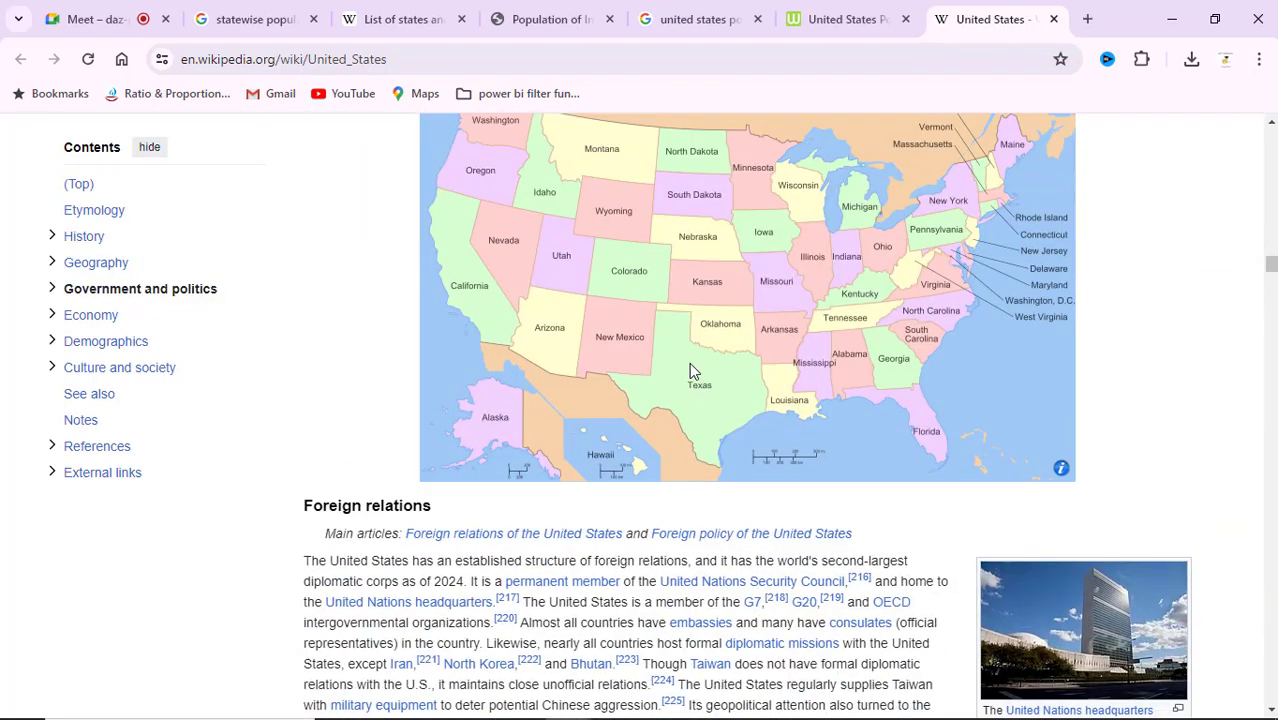
{"action": "scroll", "coordinate": [689, 371], "scroll_direction": "up", "scroll_amount": 1}
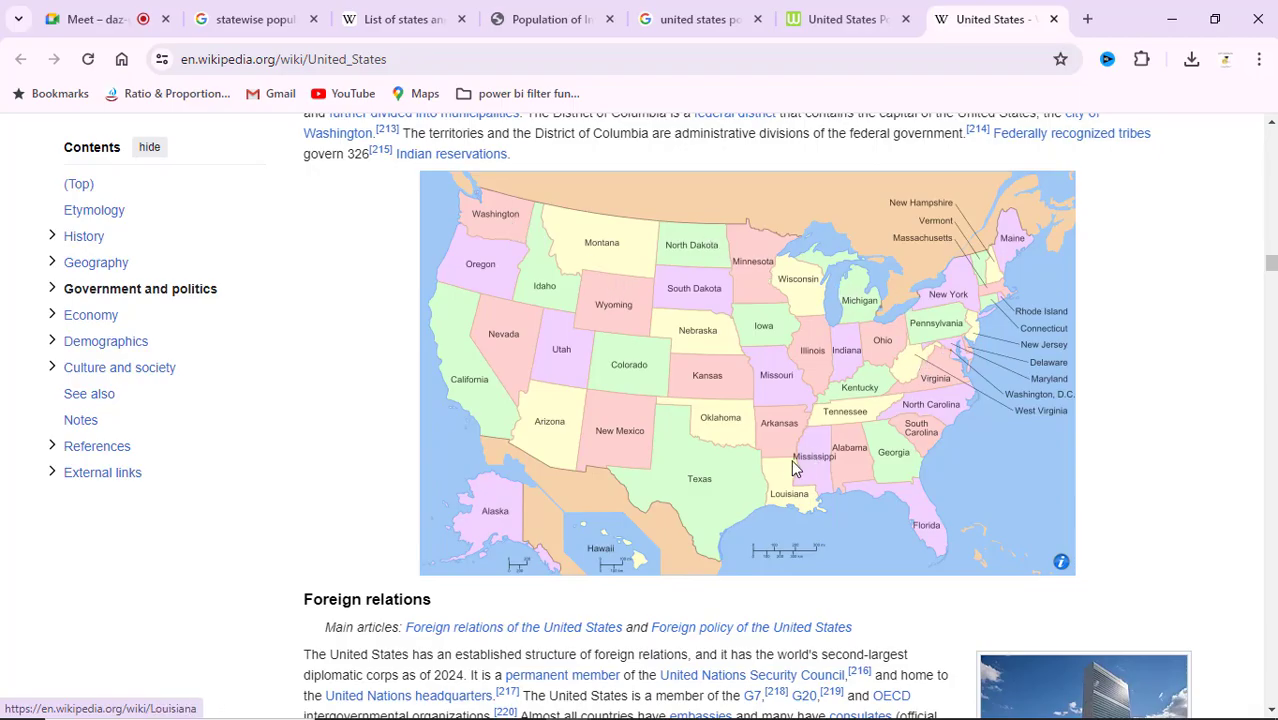
{"action": "scroll", "coordinate": [791, 459], "scroll_direction": "down", "scroll_amount": 6}
{"action": "scroll", "coordinate": [791, 466], "scroll_direction": "down", "scroll_amount": 20}
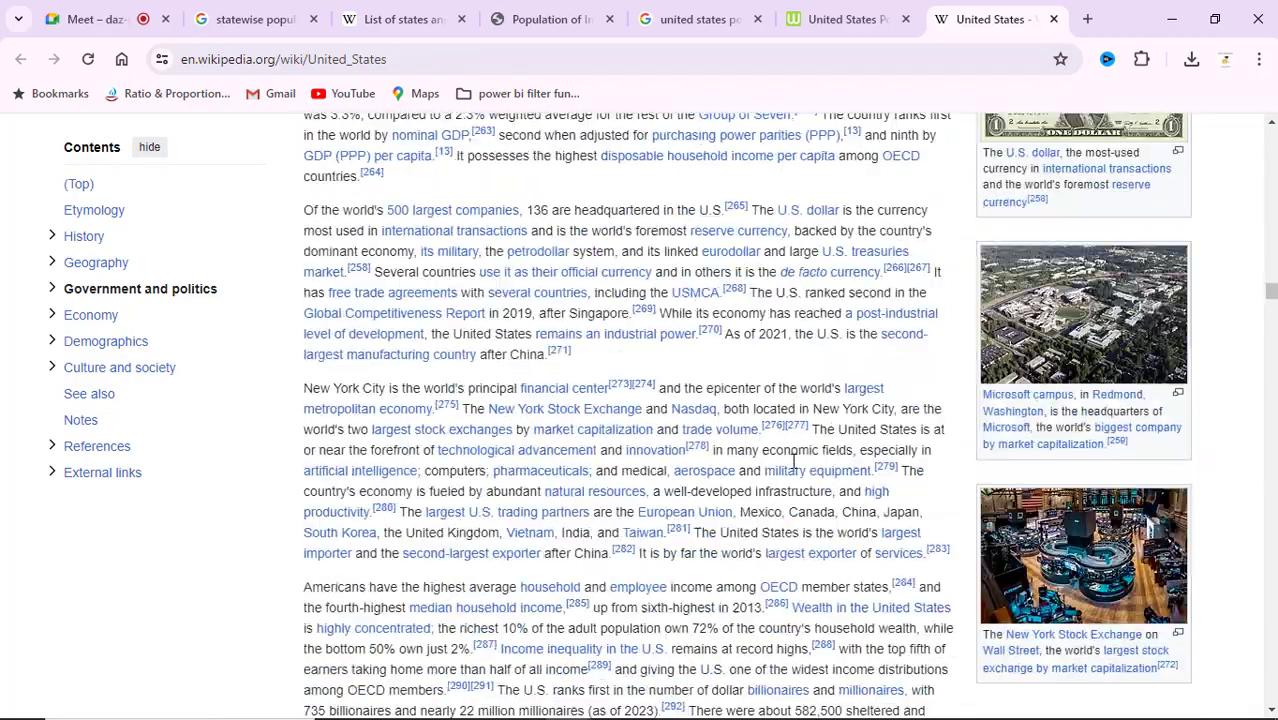
{"action": "scroll", "coordinate": [793, 463], "scroll_direction": "down", "scroll_amount": 20}
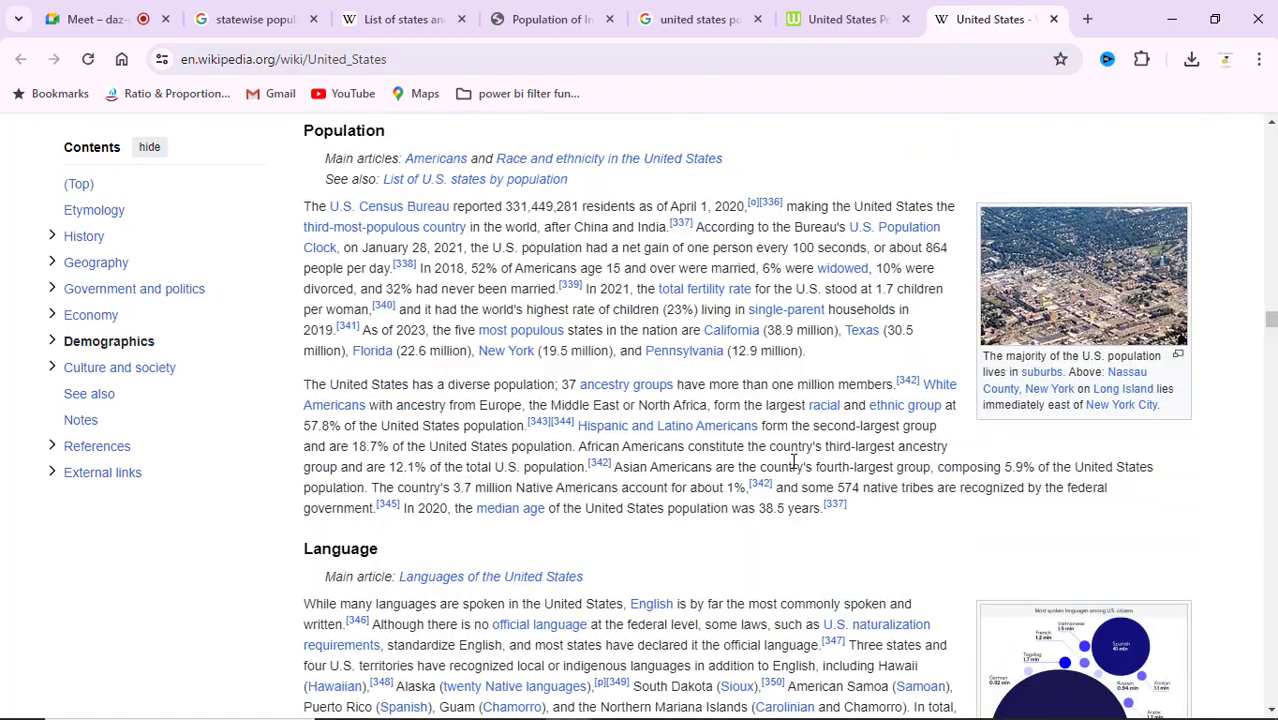
{"action": "scroll", "coordinate": [793, 461], "scroll_direction": "down", "scroll_amount": 5}
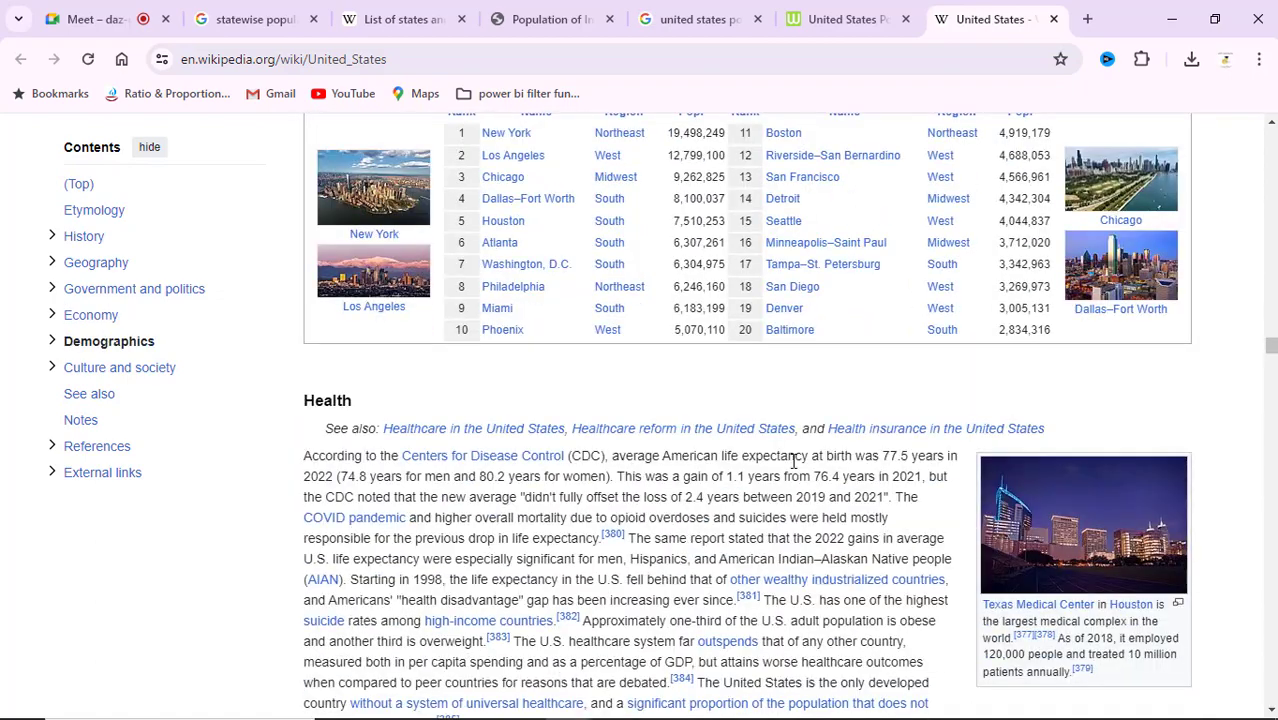
{"action": "scroll", "coordinate": [793, 461], "scroll_direction": "up", "scroll_amount": 1}
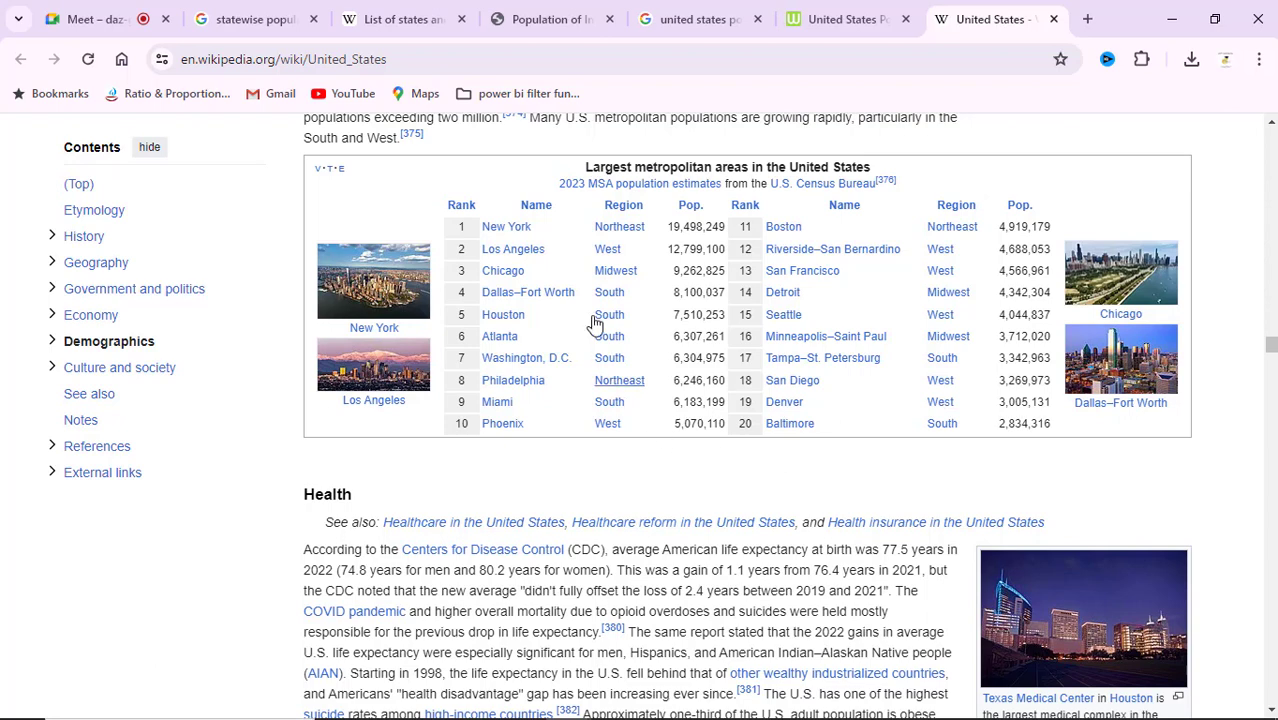
{"action": "scroll", "coordinate": [596, 326], "scroll_direction": "up", "scroll_amount": 1}
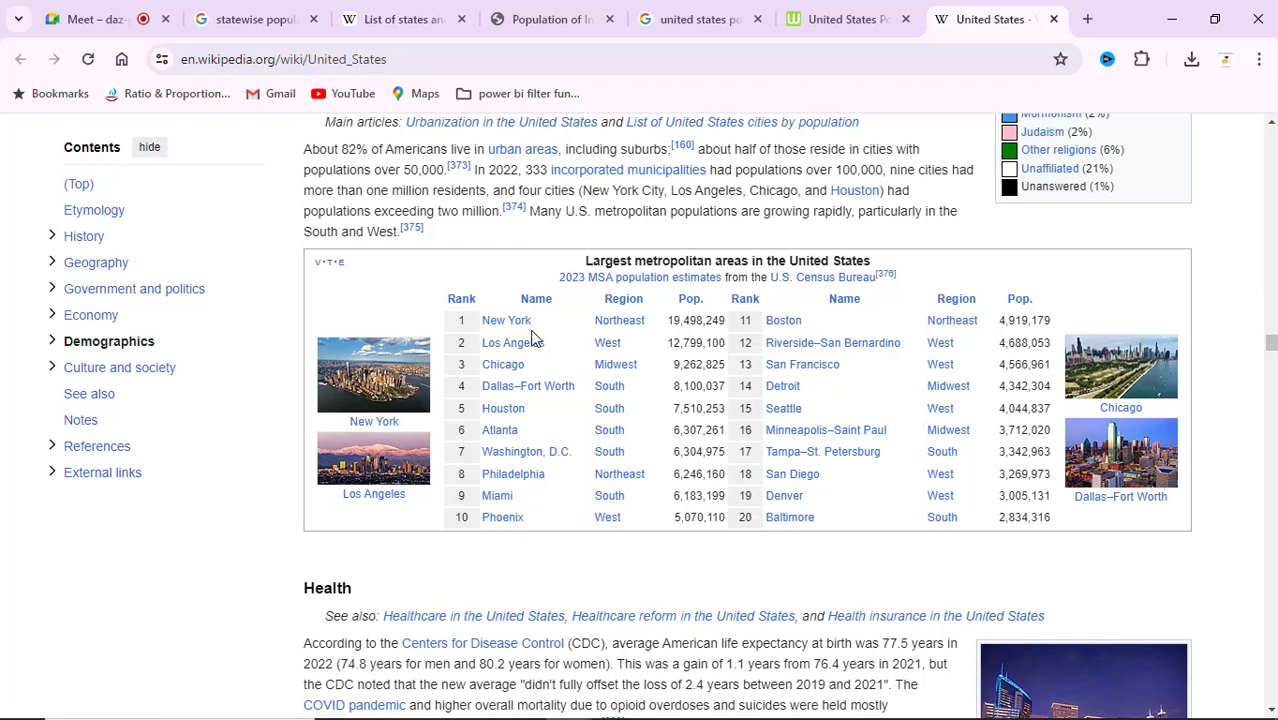
Copy the "Largest metropolitan areas in the United States" table and go to Sheet4 of the Excel workbook Book1.
{"action": "mouse_move", "coordinate": [447, 305]}
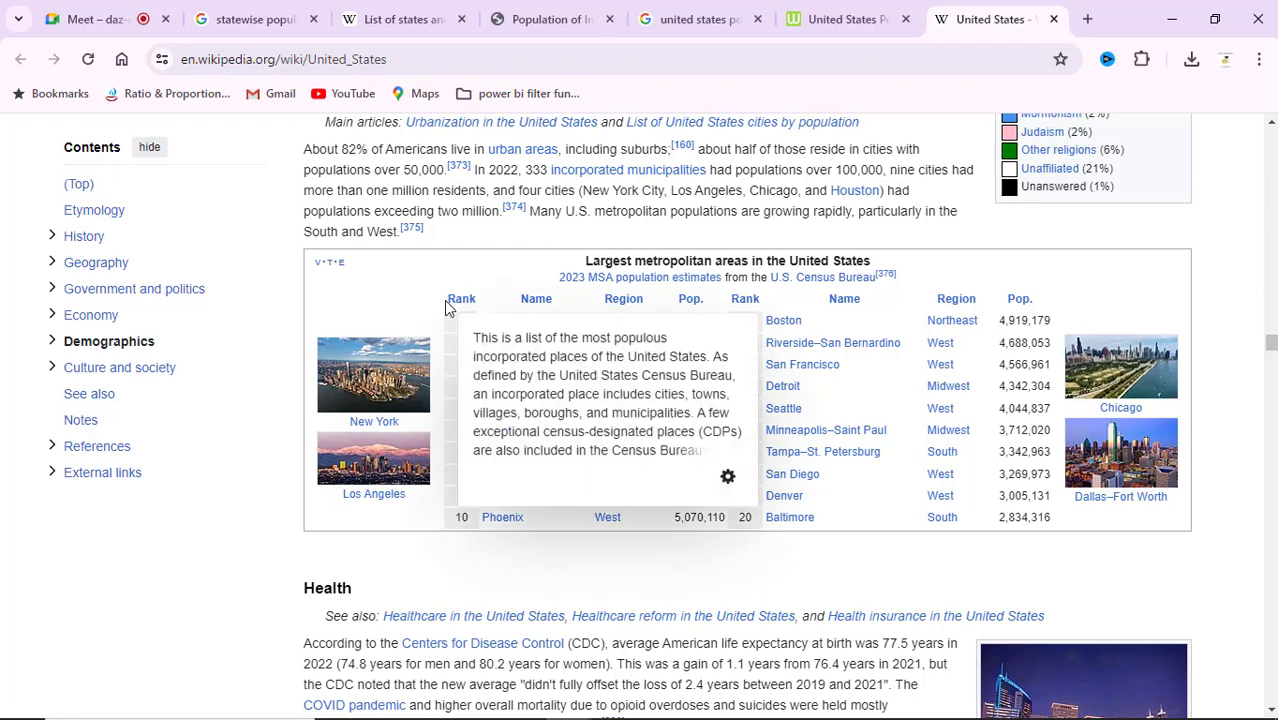
{"action": "mouse_move", "coordinate": [447, 305]}
{"action": "left_mouse_down"}
{"action": "mouse_move", "coordinate": [615, 305]}
{"action": "mouse_move", "coordinate": [560, 350]}
{"action": "mouse_move", "coordinate": [608, 405]}
{"action": "mouse_move", "coordinate": [600, 690]}
{"action": "mouse_move", "coordinate": [560, 480]}
{"action": "mouse_move", "coordinate": [740, 510]}
{"action": "mouse_move", "coordinate": [1047, 518]}
{"action": "left_mouse_up"}
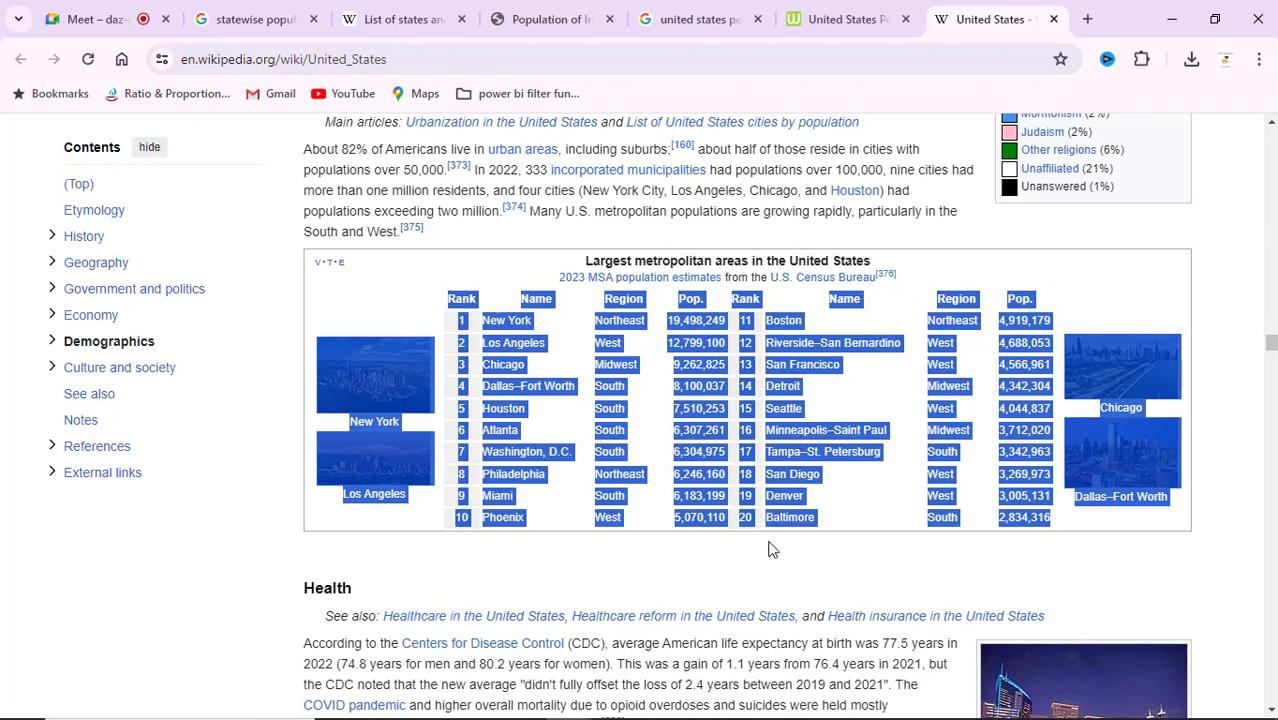
{"action": "key", "text": "alt+Tab"}
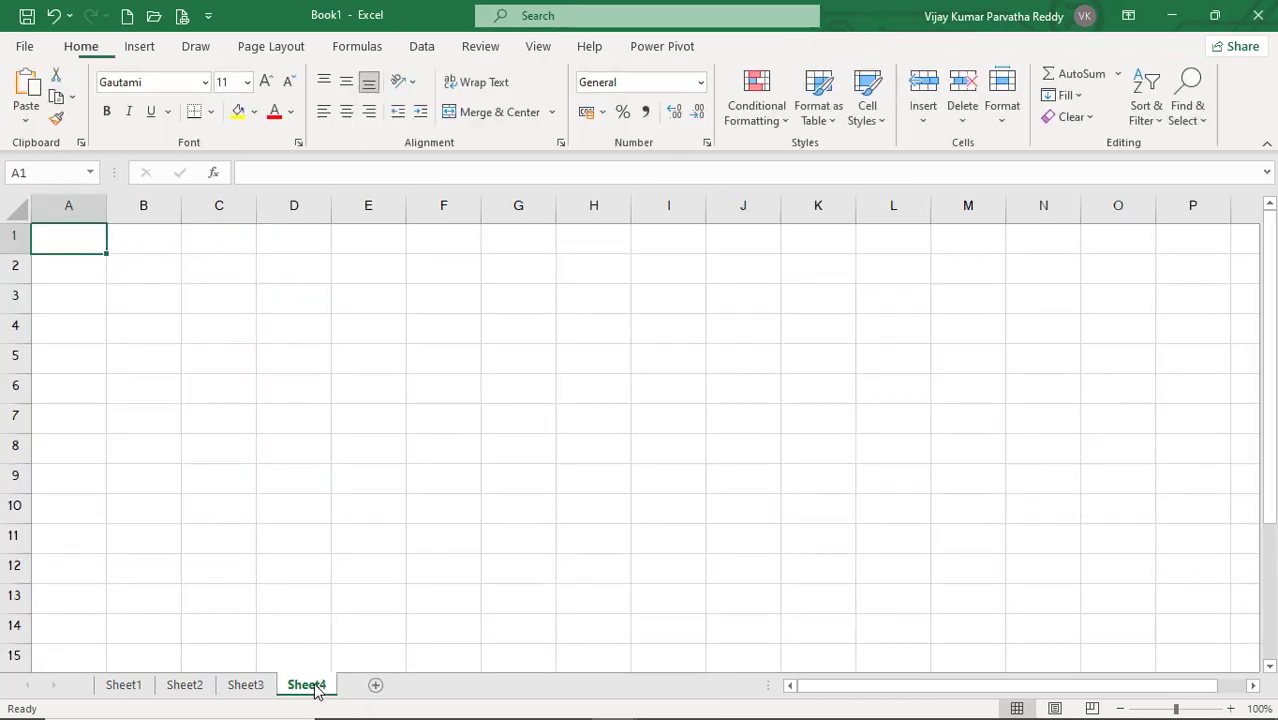
{"action": "left_click", "coordinate": [314, 686]}
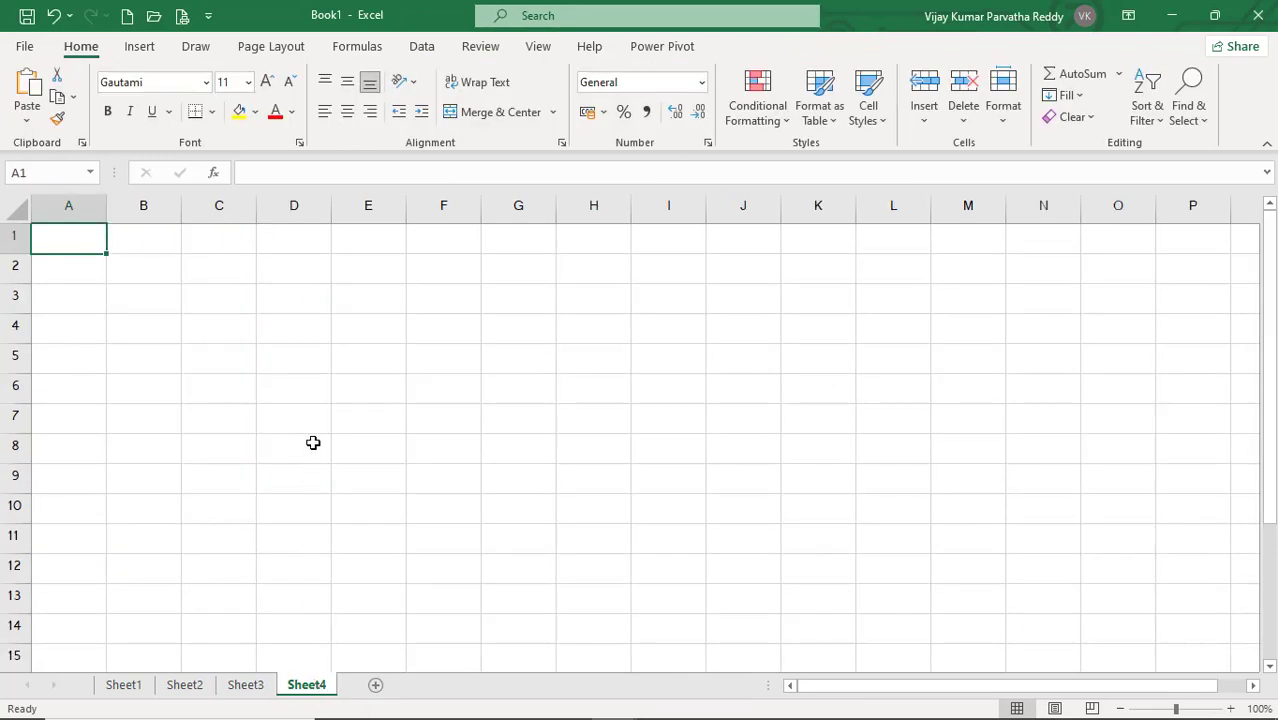
Try pasting the copied table with its web formatting at cell A1, close the accidentally opened link page, and undo the paste.
{"action": "key", "text": "ctrl+v"}
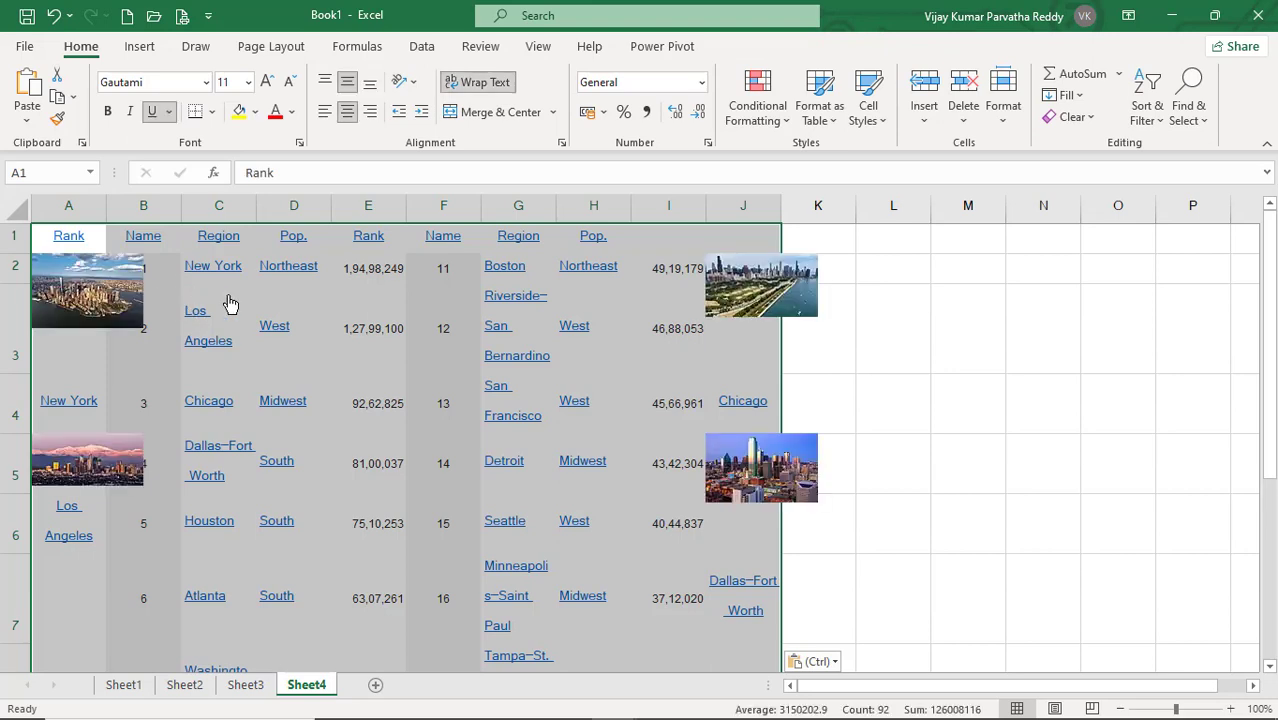
{"action": "left_click", "coordinate": [228, 305]}
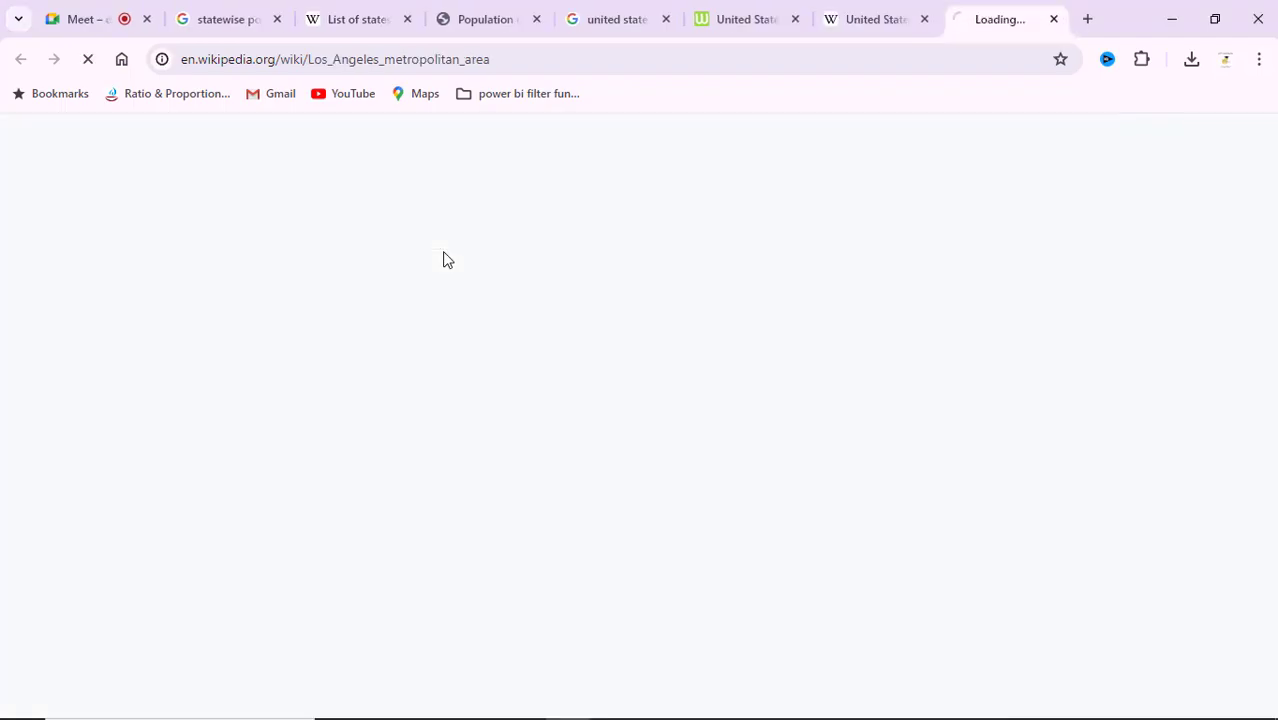
{"action": "left_click", "coordinate": [1054, 20]}
{"action": "key", "text": "alt+Tab"}
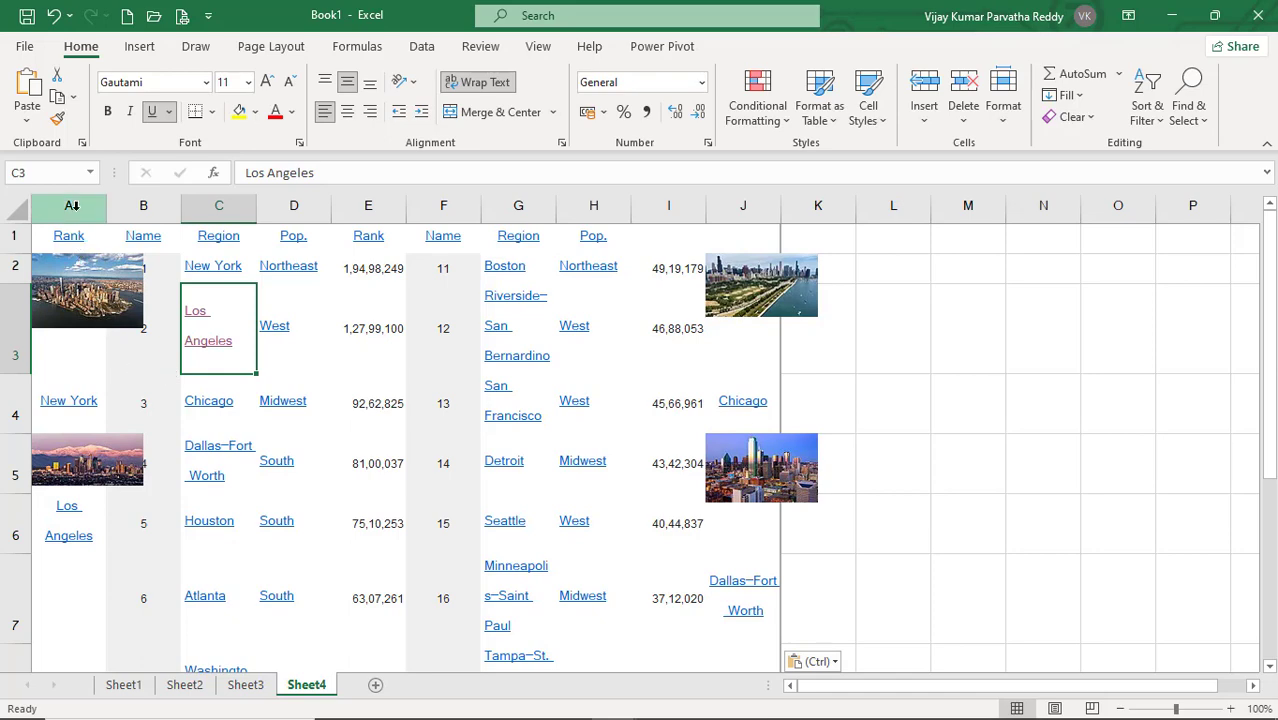
{"action": "left_click", "coordinate": [155, 236]}
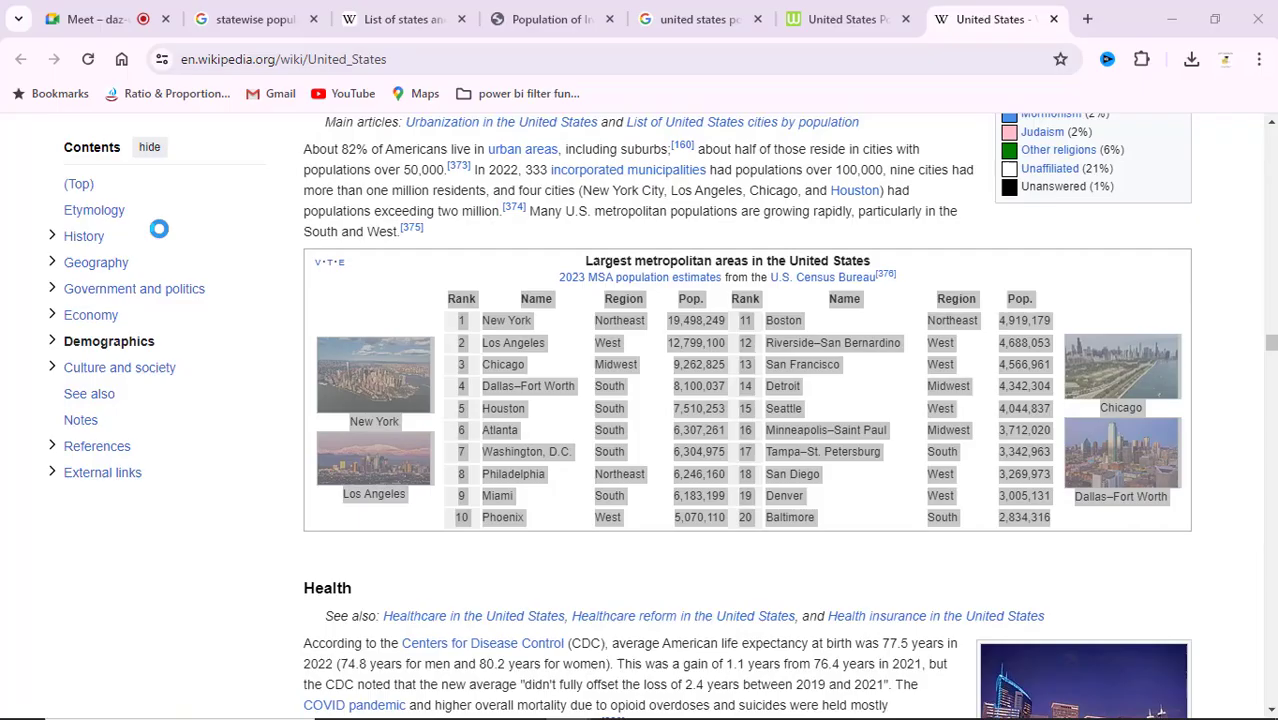
{"action": "left_click", "coordinate": [1053, 20]}
{"action": "key", "text": "alt+Tab"}
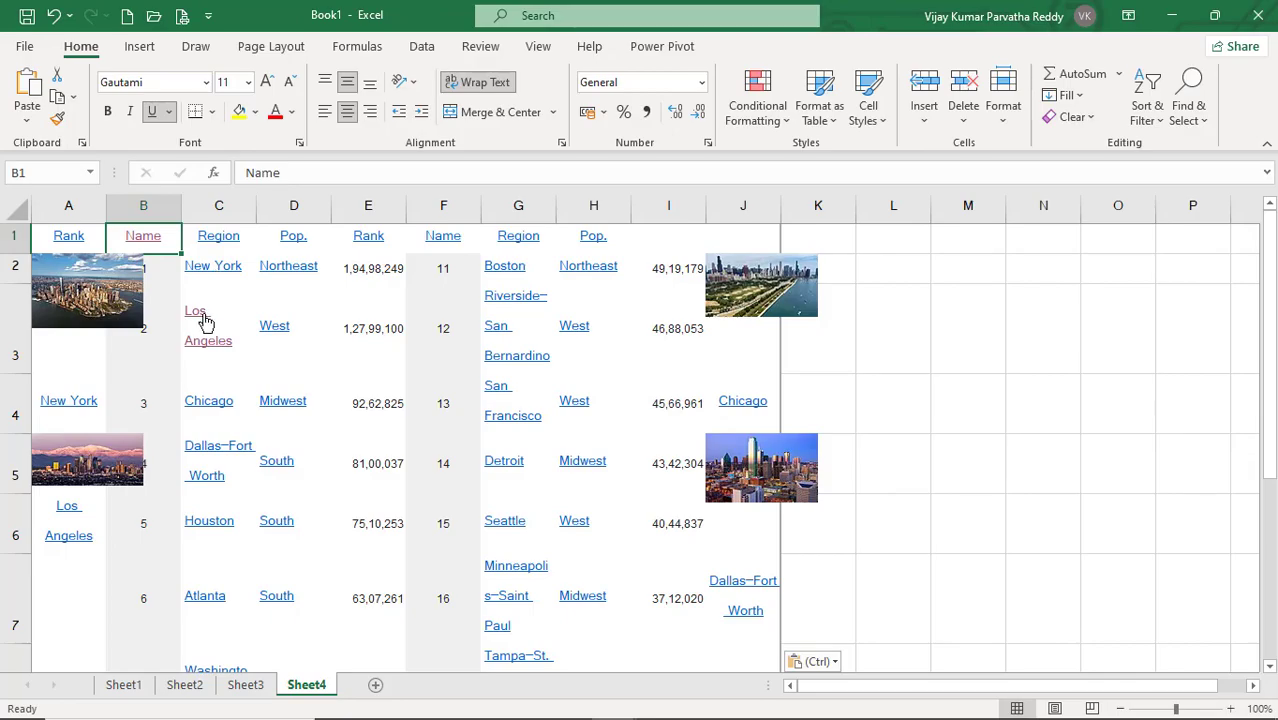
{"action": "key", "text": "alt+Tab"}
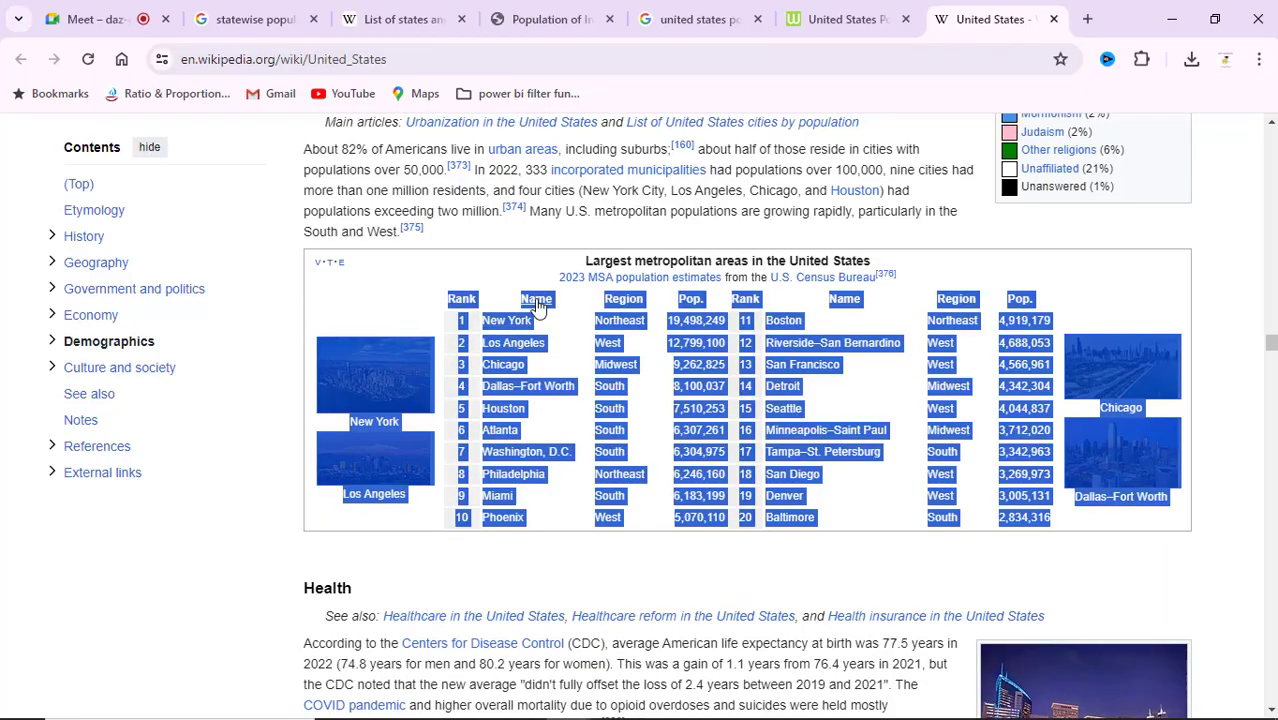
{"action": "key", "text": "alt+Tab"}
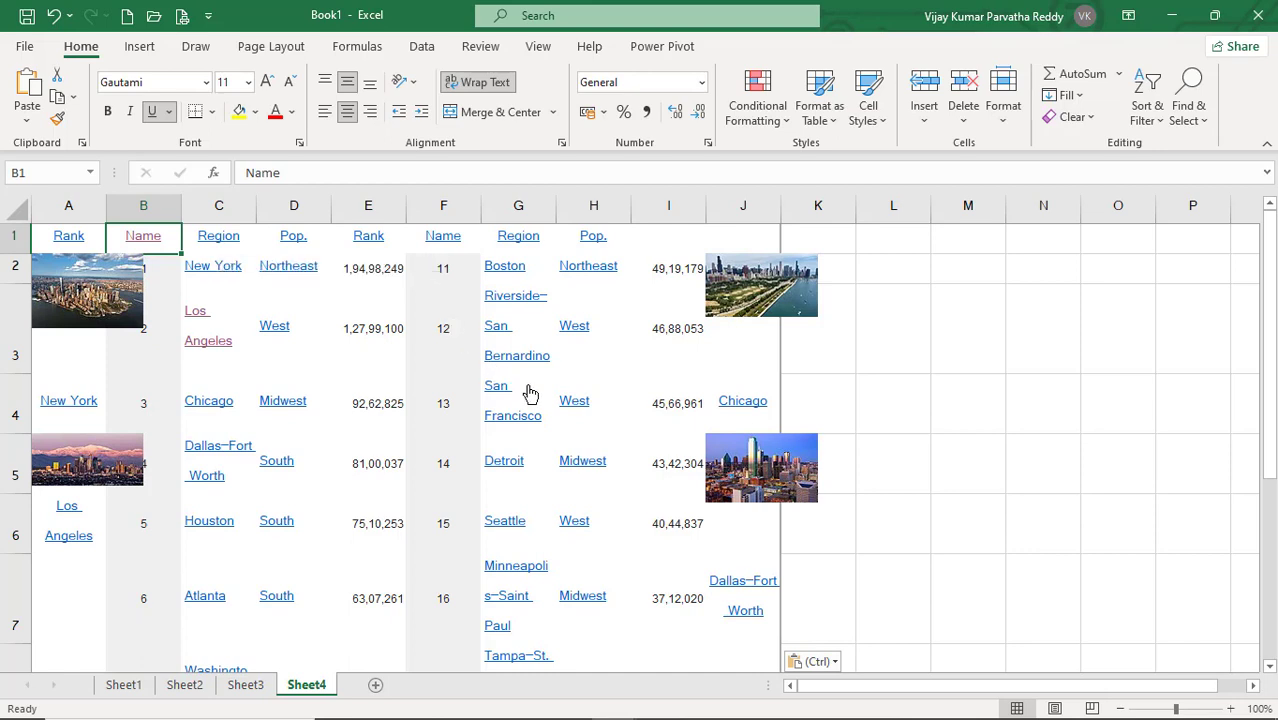
{"action": "key", "text": "ctrl+z"}
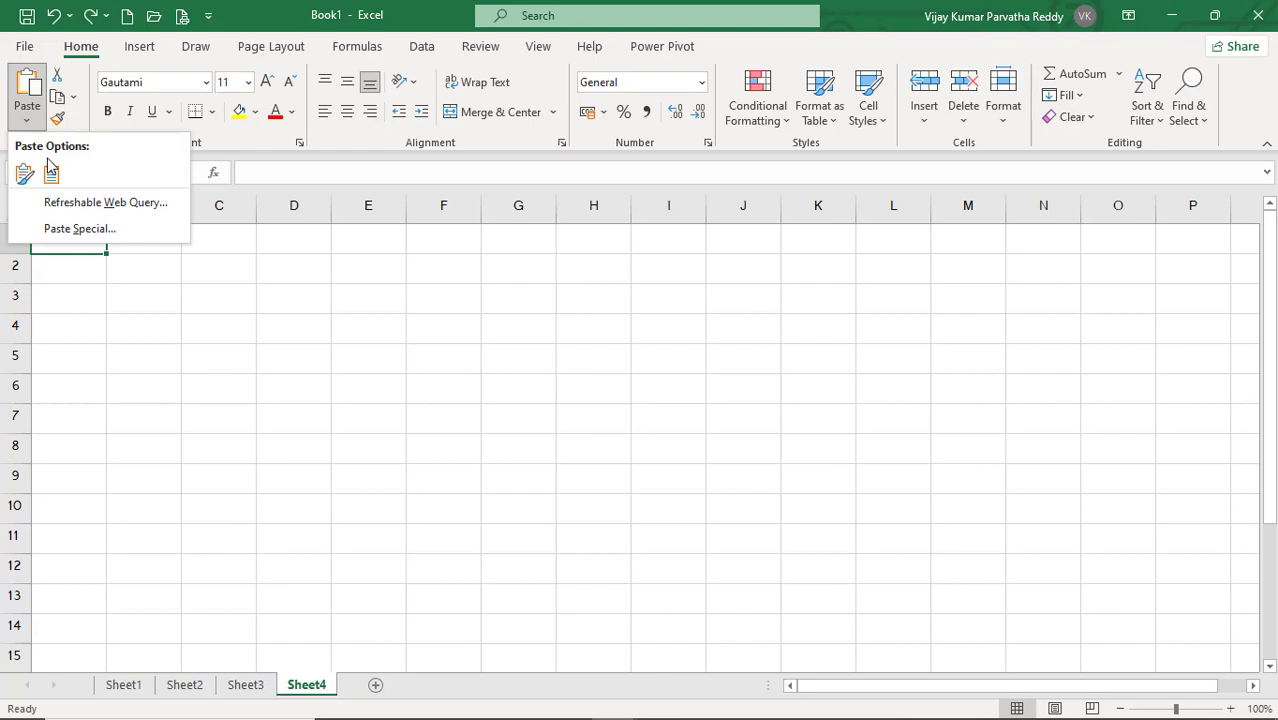
Paste the copied metropolitan areas table at cell A1 as plain Text using Paste Special.
{"action": "left_click", "coordinate": [101, 230]}
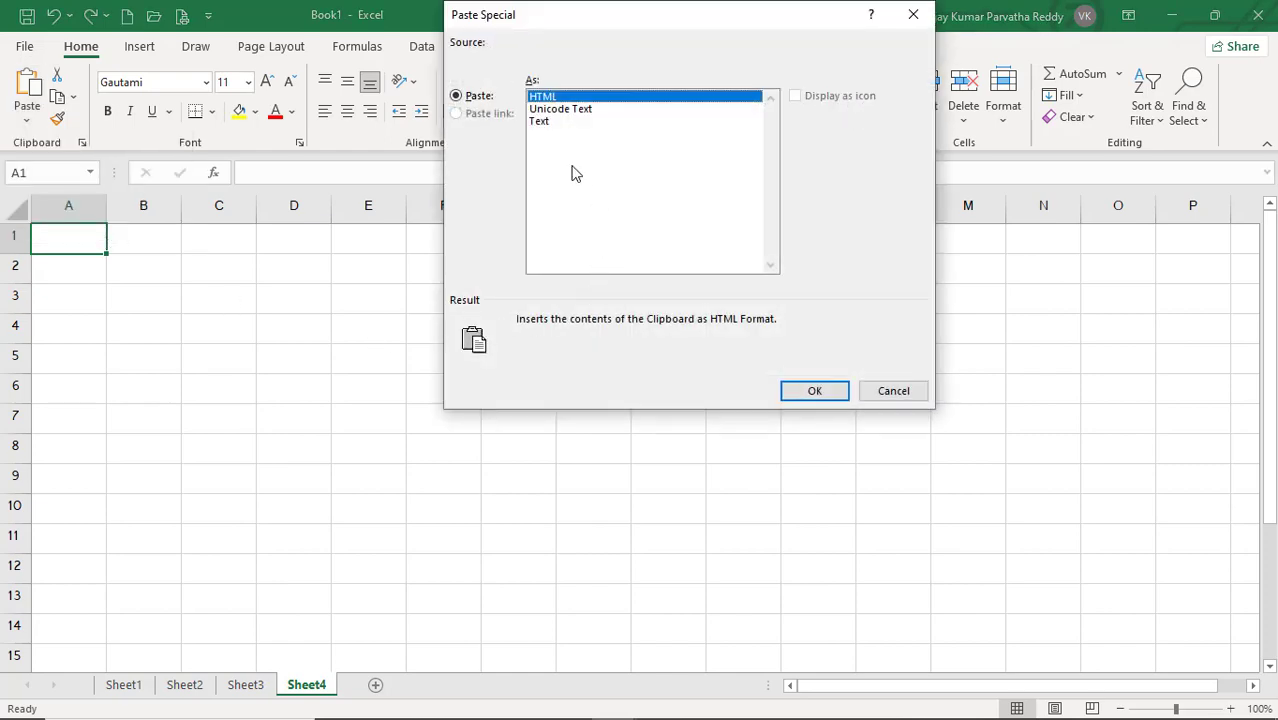
{"action": "left_click", "coordinate": [540, 121]}
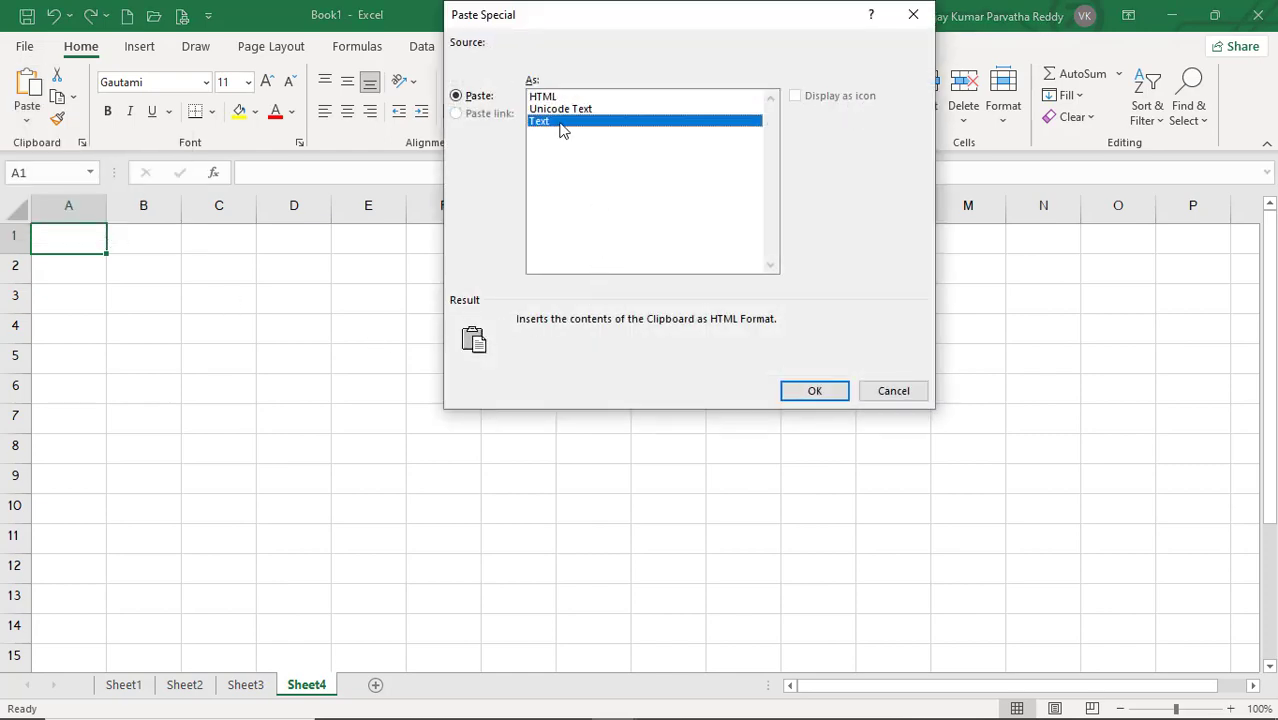
{"action": "left_click", "coordinate": [813, 390]}
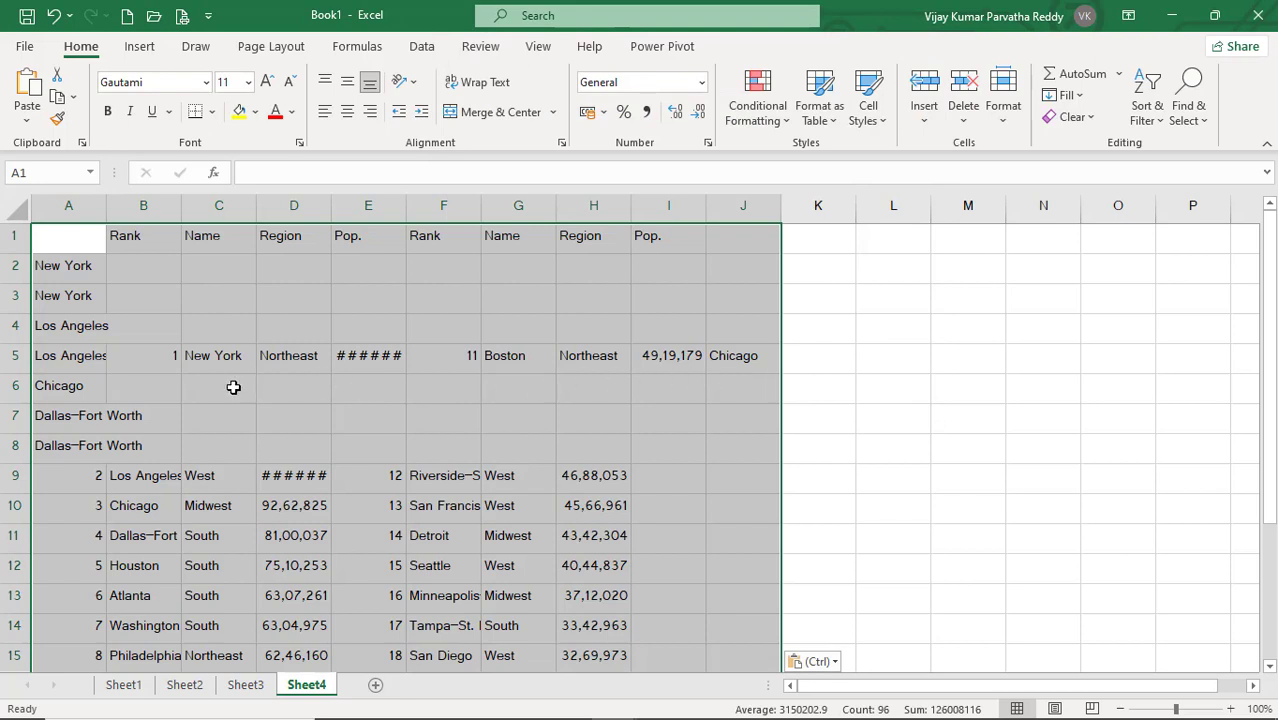
{"action": "left_click", "coordinate": [195, 402]}
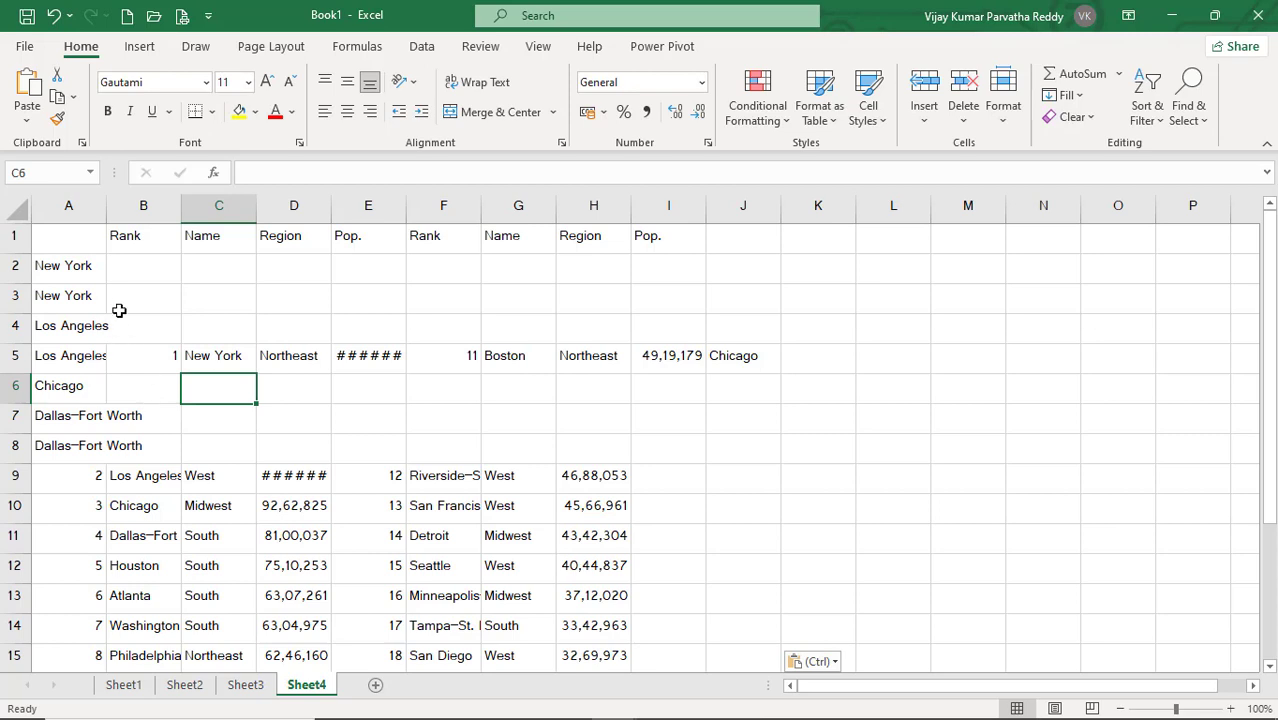
Delete the entire column A, which has a blank header in cell A1.
{"action": "left_click", "coordinate": [155, 247]}
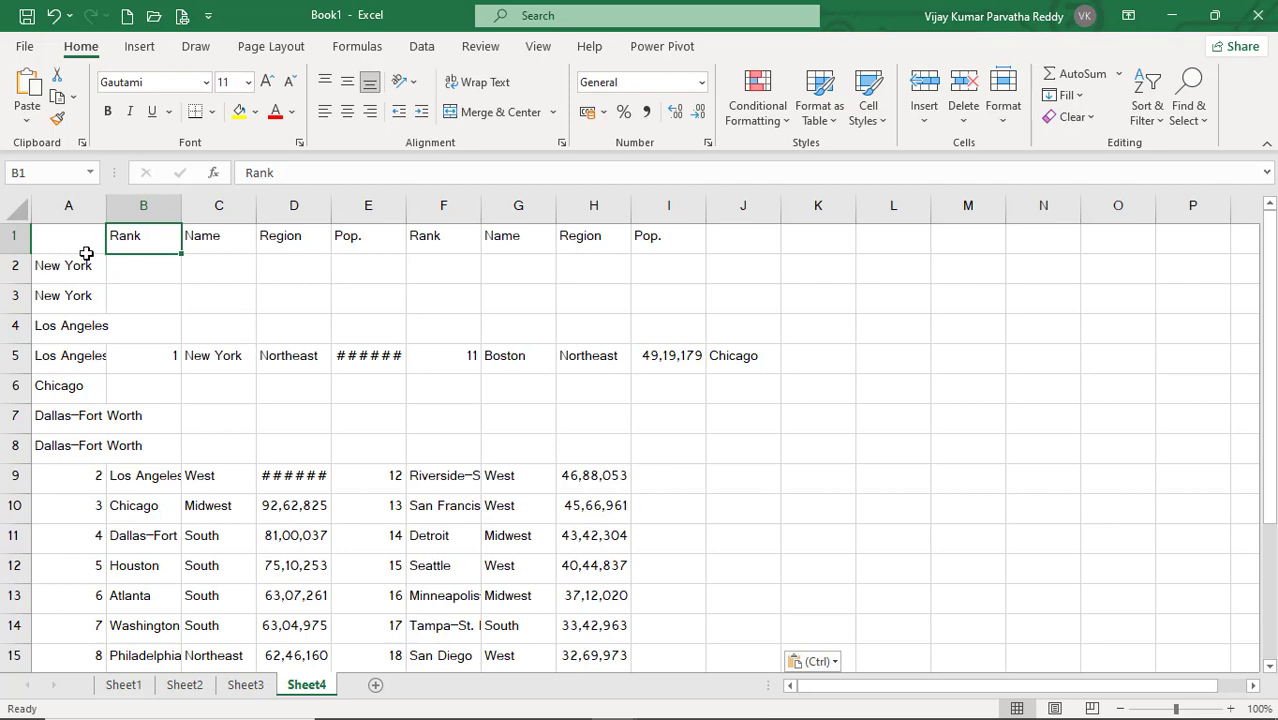
{"action": "left_click", "coordinate": [80, 245]}
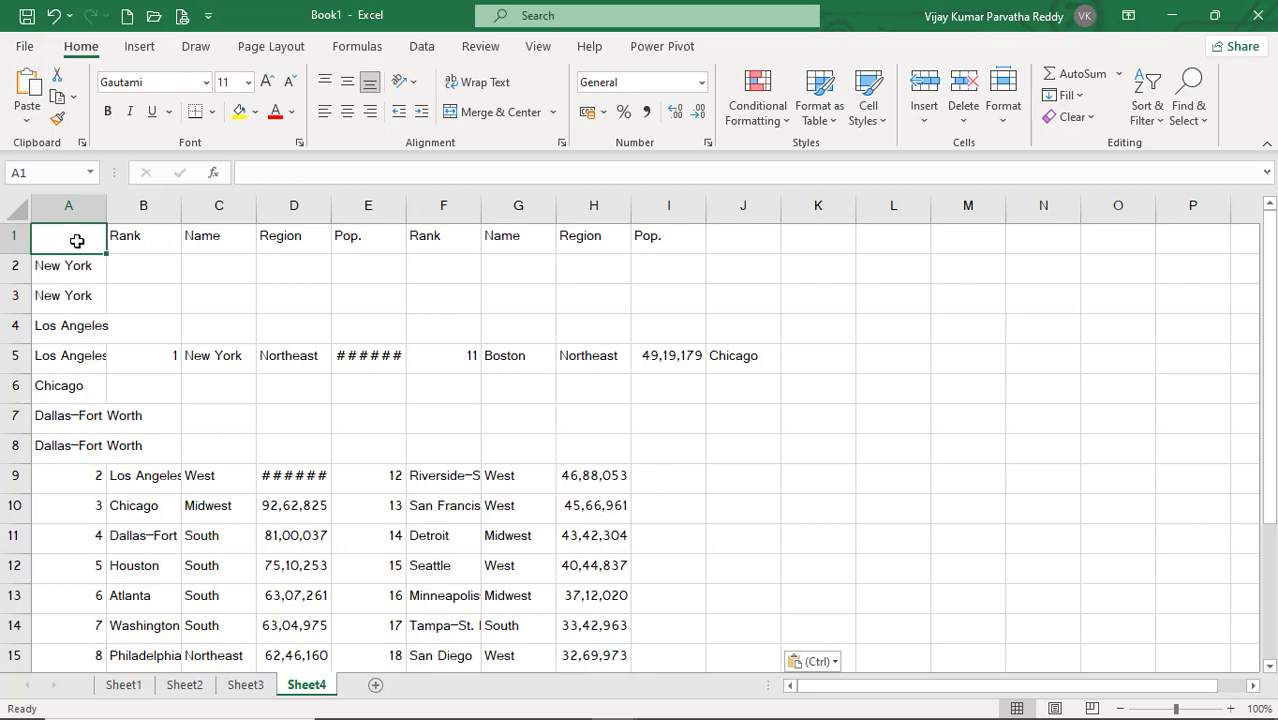
{"action": "right_click", "coordinate": [76, 241]}
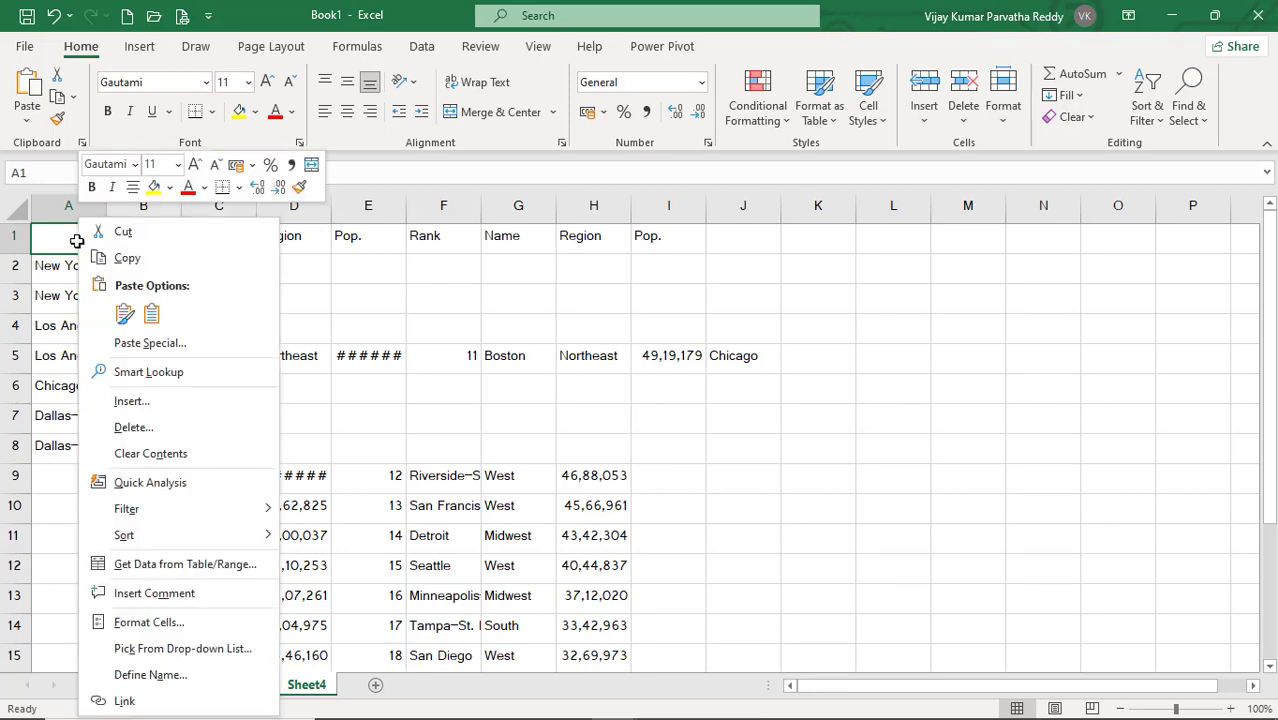
{"action": "left_click", "coordinate": [133, 427]}
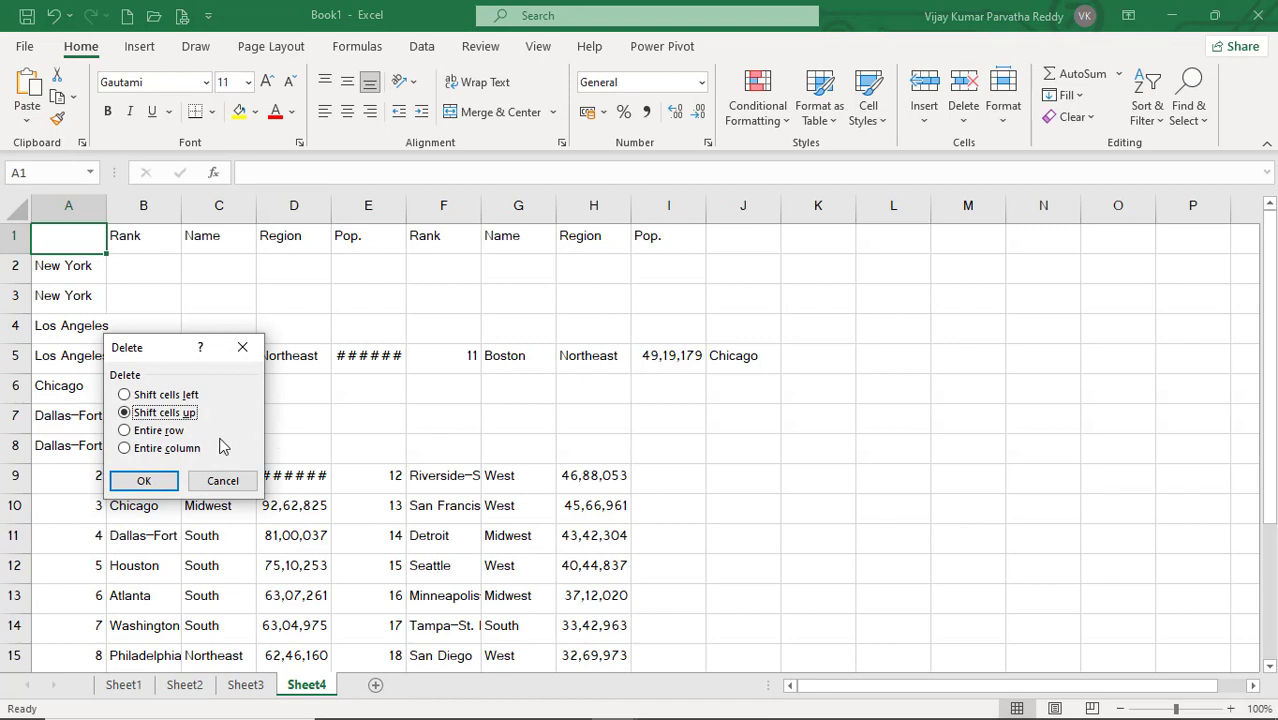
{"action": "left_click", "coordinate": [185, 450]}
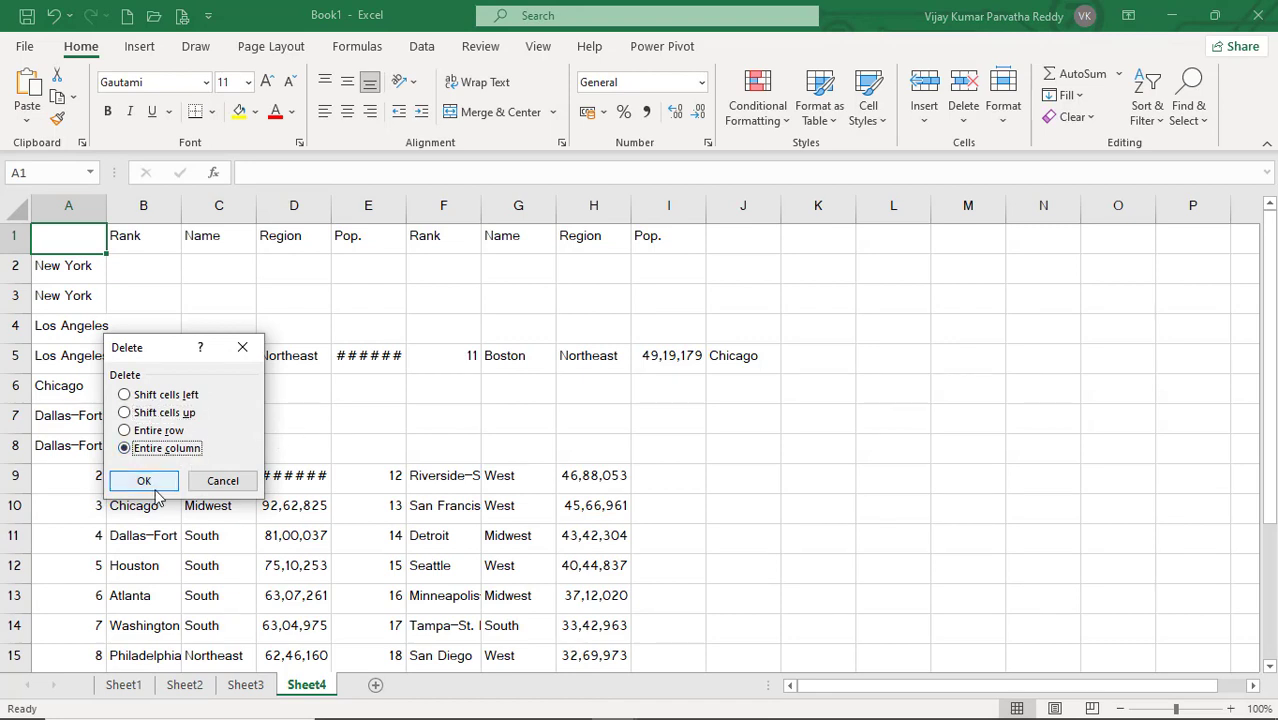
{"action": "left_click", "coordinate": [152, 486]}
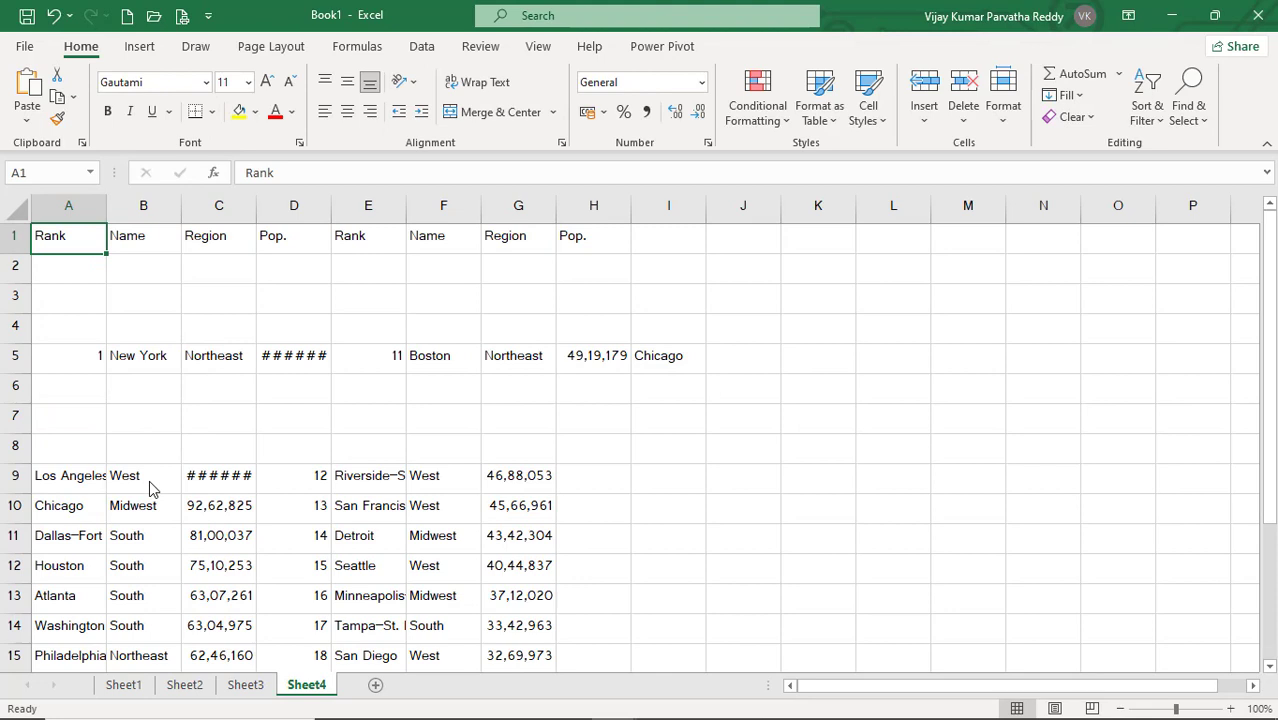
Delete the "Rank" header cell A1 with the remaining cells shifted left, and widen column C to fit its population values.
{"action": "right_click", "coordinate": [86, 241]}
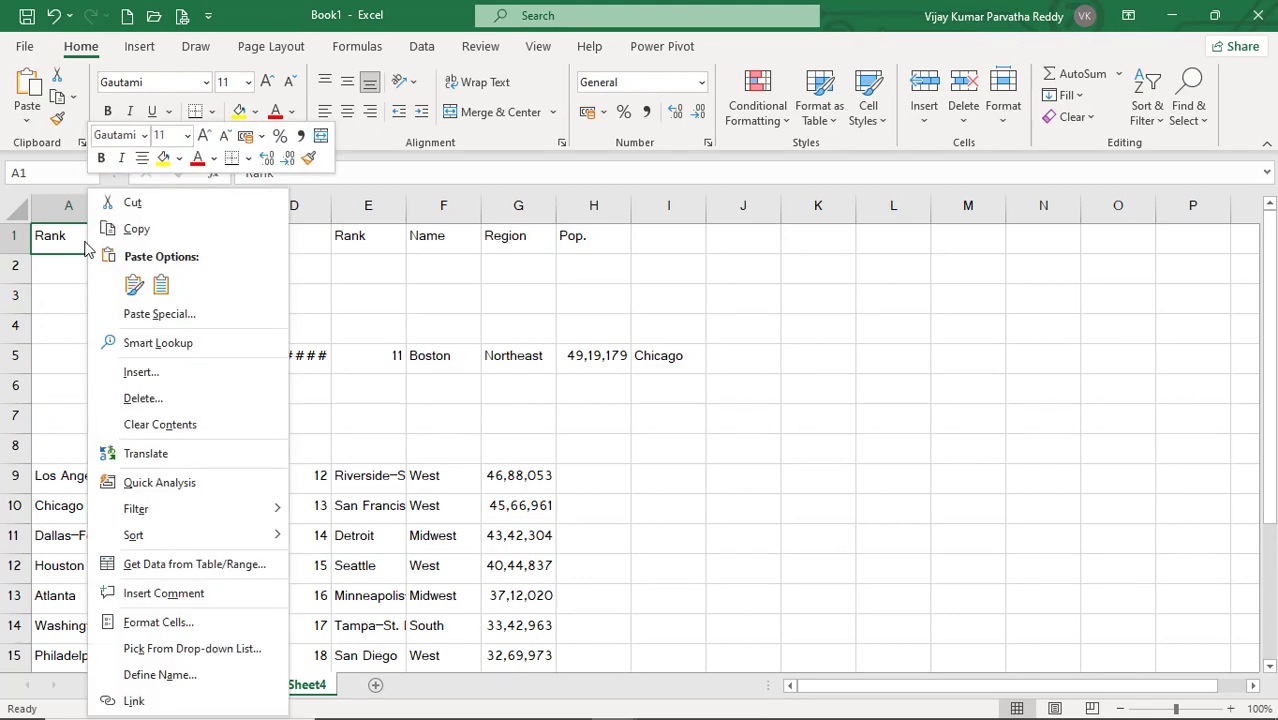
{"action": "left_click", "coordinate": [160, 399]}
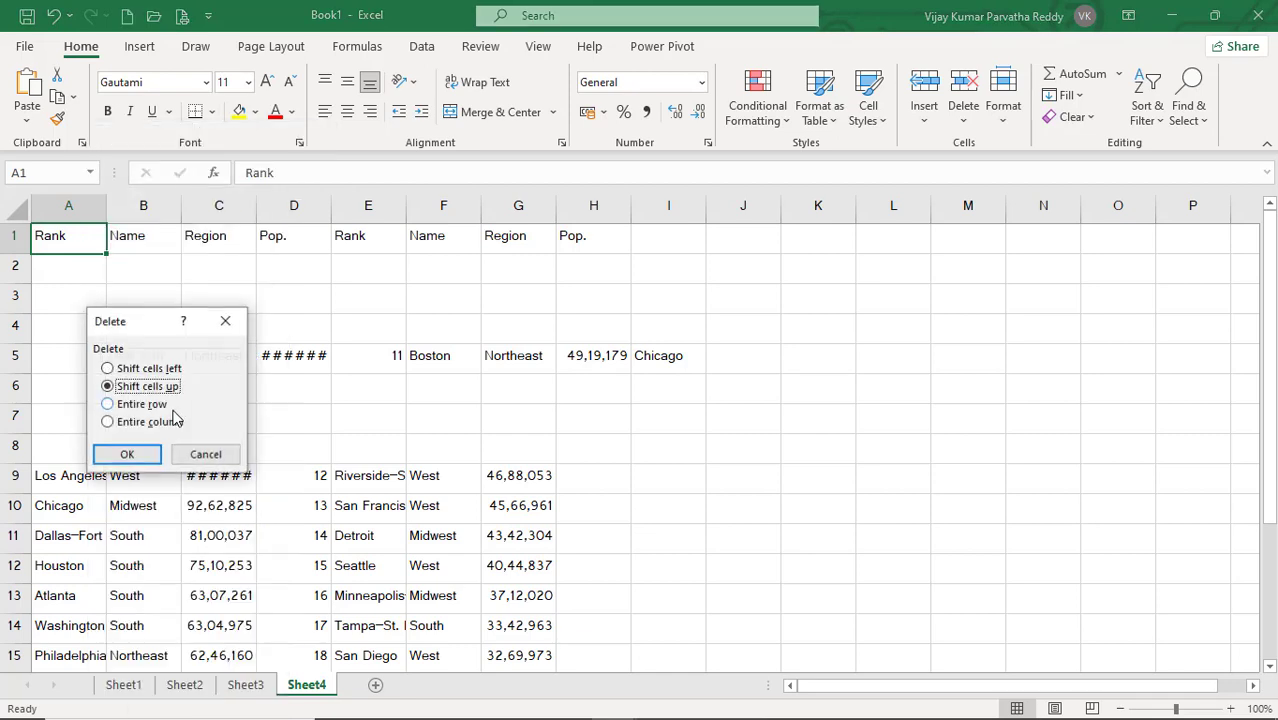
{"action": "left_click", "coordinate": [163, 369]}
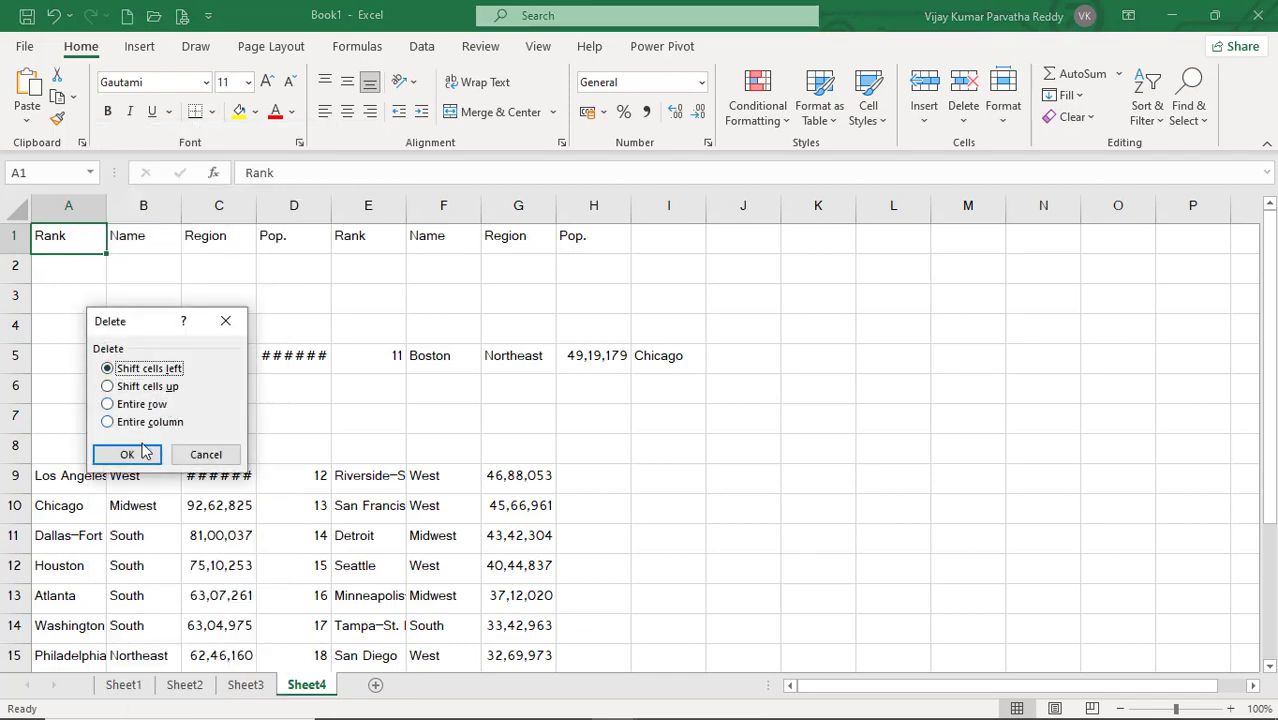
{"action": "left_click", "coordinate": [127, 454]}
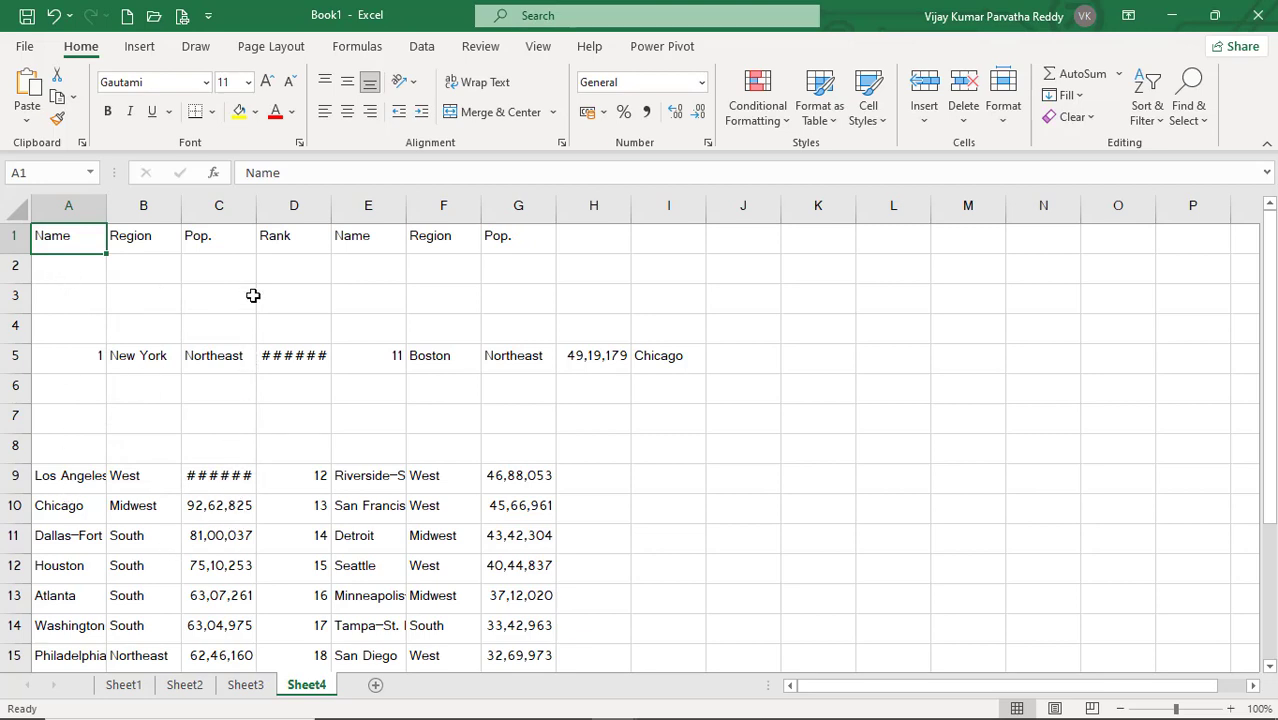
{"action": "left_click_drag", "start_coordinate": [256, 209], "coordinate": [280, 209]}
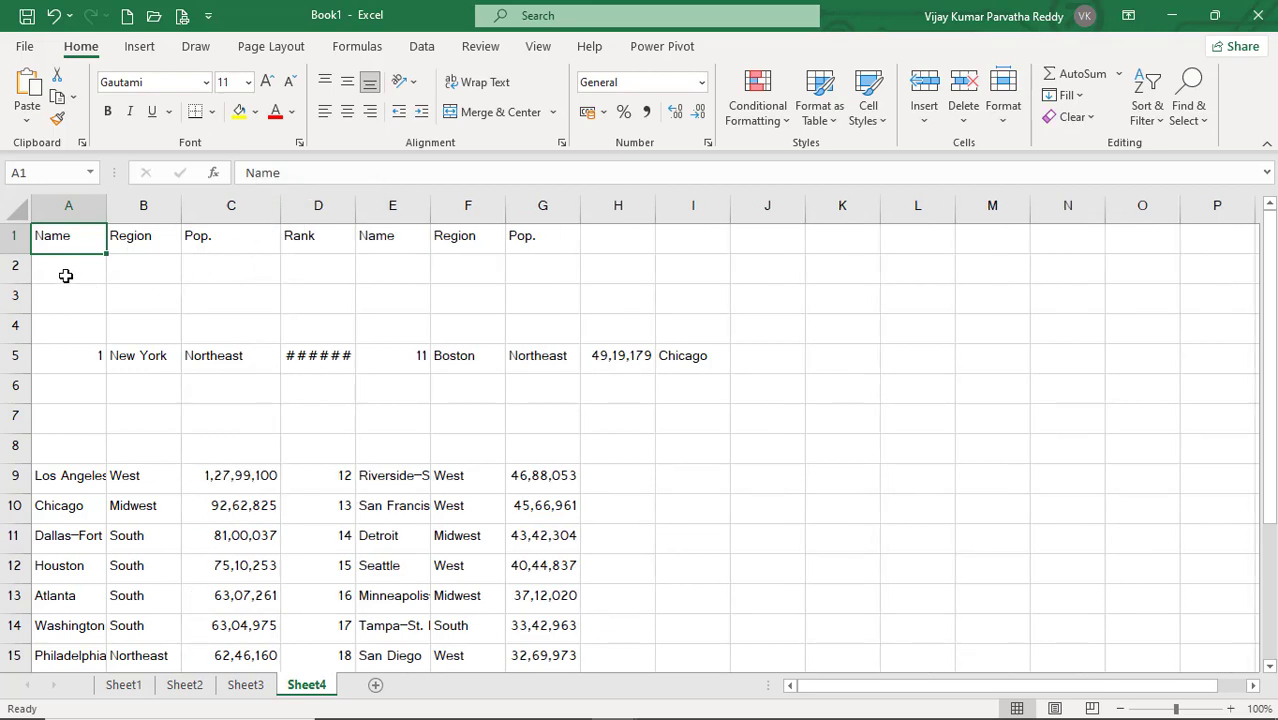
Delete sheet rows 2 to 8, which hold the blank rows and the misaligned New York record.
{"action": "left_click_drag", "start_coordinate": [65, 275], "coordinate": [653, 463]}
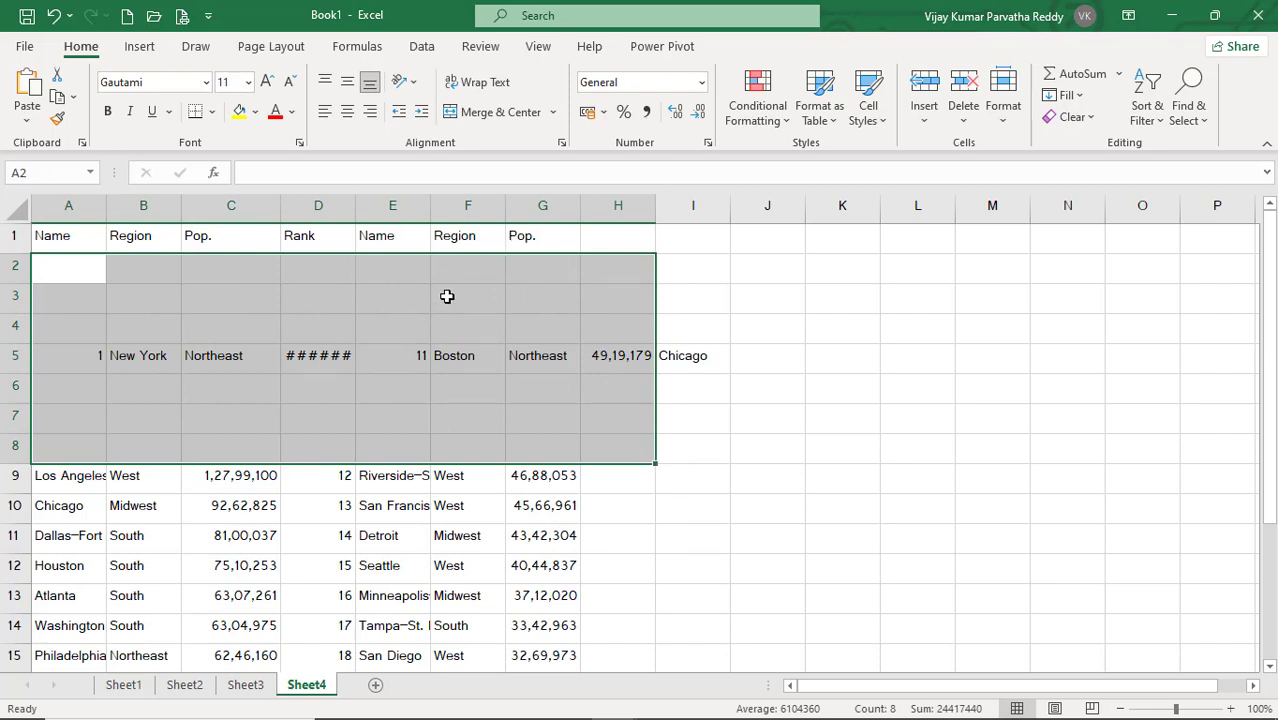
{"action": "left_click", "coordinate": [960, 122]}
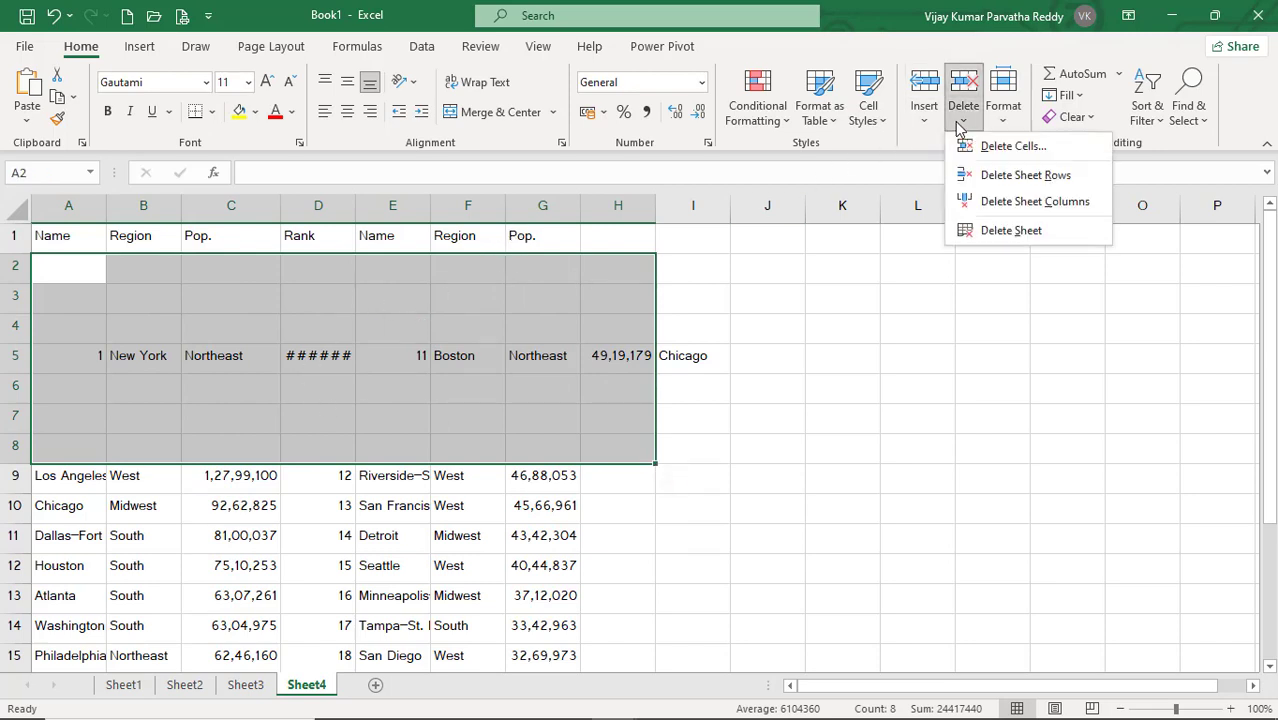
{"action": "left_click", "coordinate": [985, 175]}
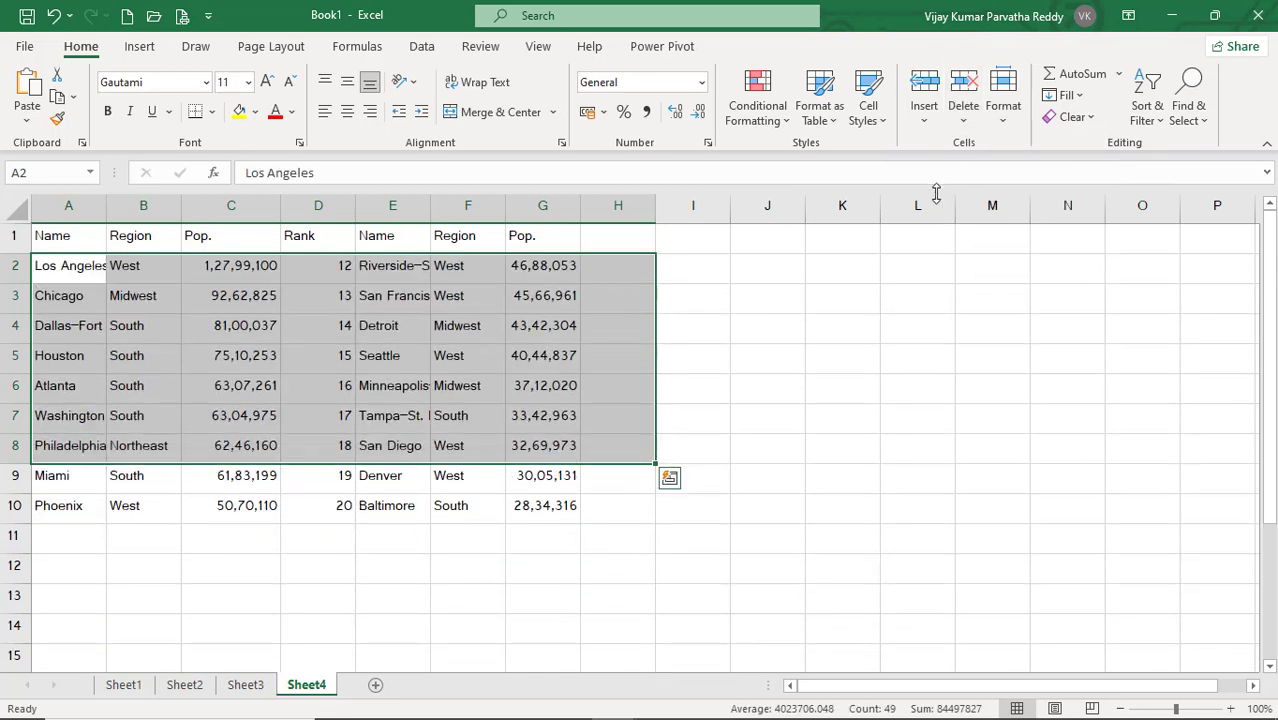
{"action": "left_click", "coordinate": [574, 426]}
{"action": "scroll", "coordinate": [444, 480], "scroll_direction": "down", "scroll_amount": 4}
{"action": "scroll", "coordinate": [442, 479], "scroll_direction": "up", "scroll_amount": 4}
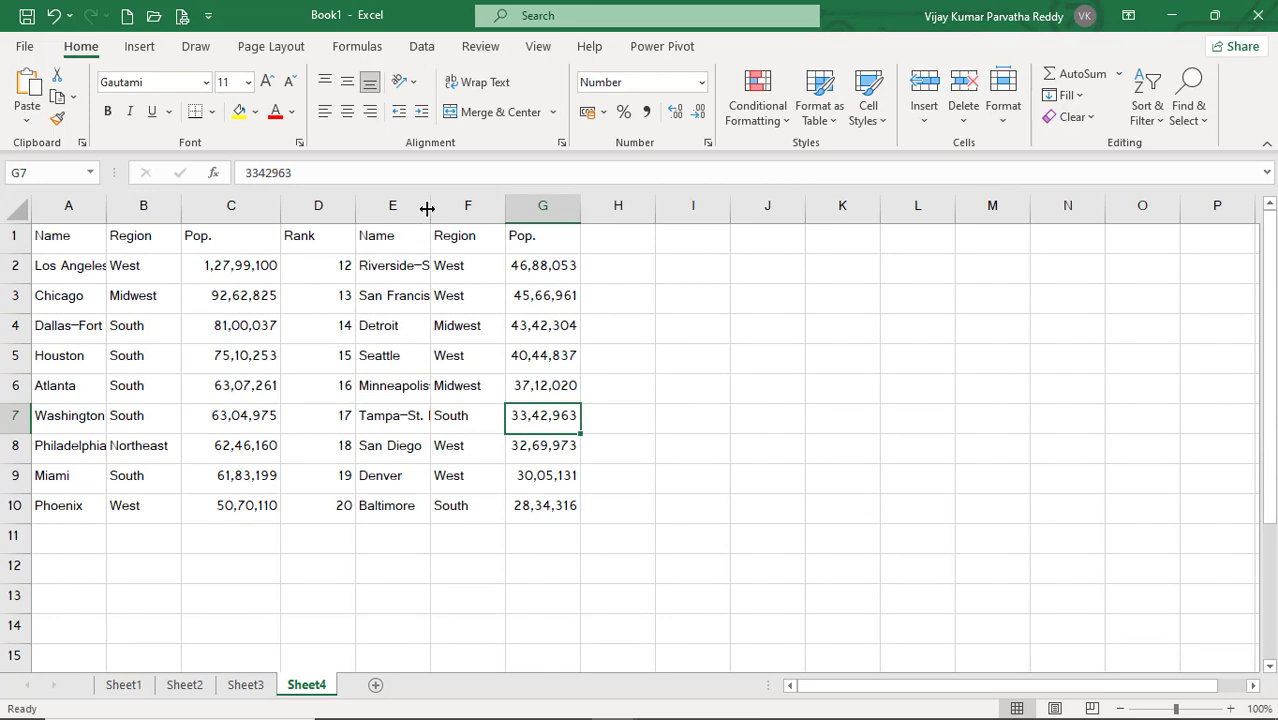
Widen column E and move the second block of metropolitan areas, E2:G10, to cell A11 below the first block.
{"action": "left_click_drag", "start_coordinate": [427, 208], "coordinate": [458, 206]}
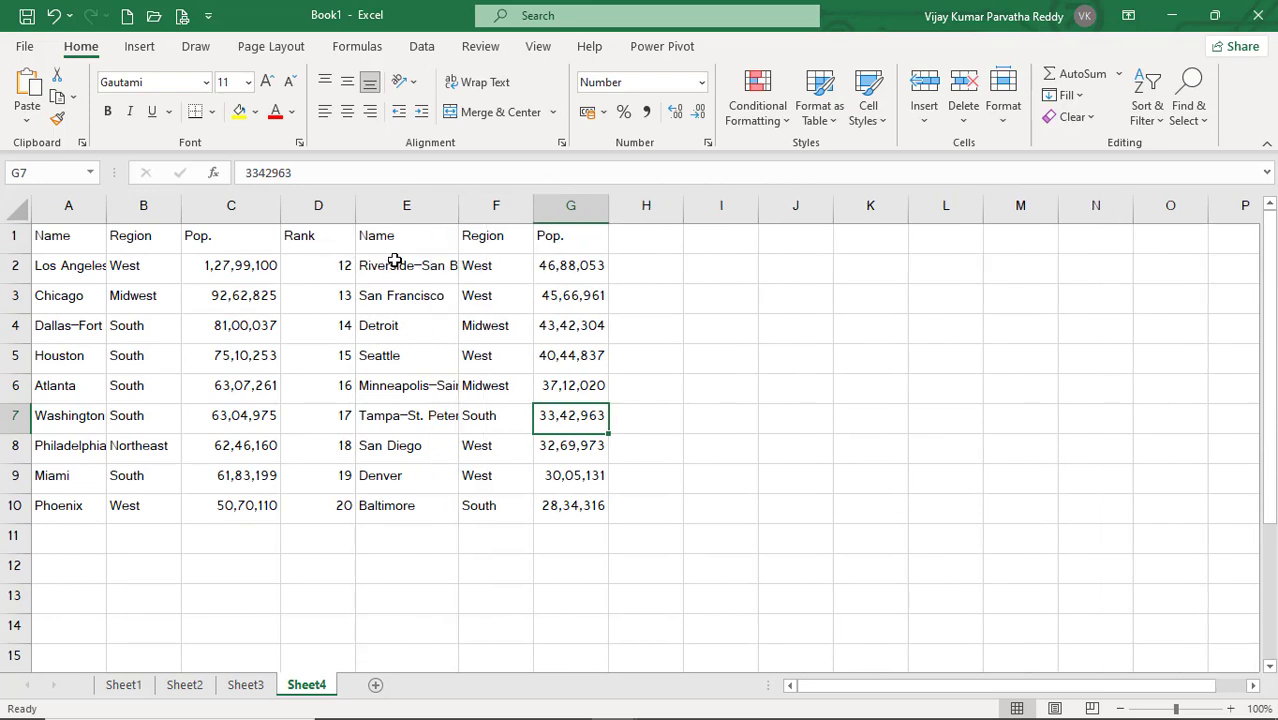
{"action": "left_click_drag", "start_coordinate": [395, 265], "coordinate": [566, 512]}
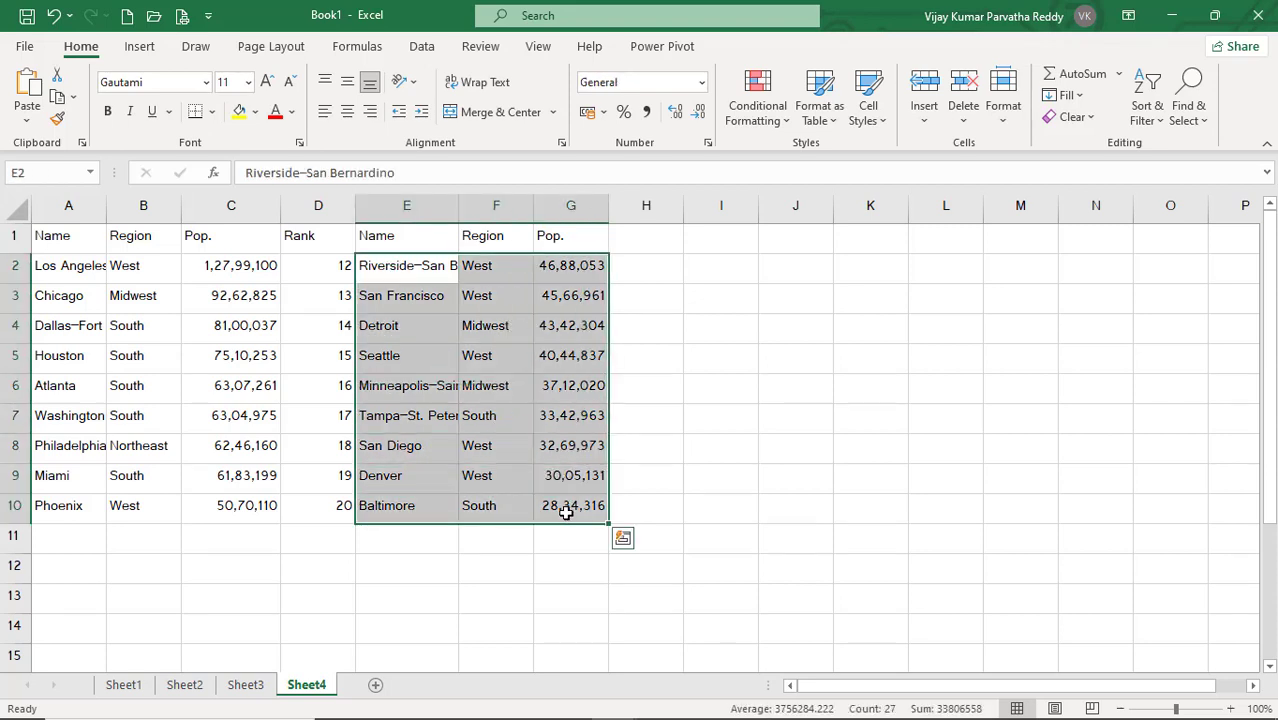
{"action": "key", "text": "ctrl+c"}
{"action": "left_click", "coordinate": [62, 546]}
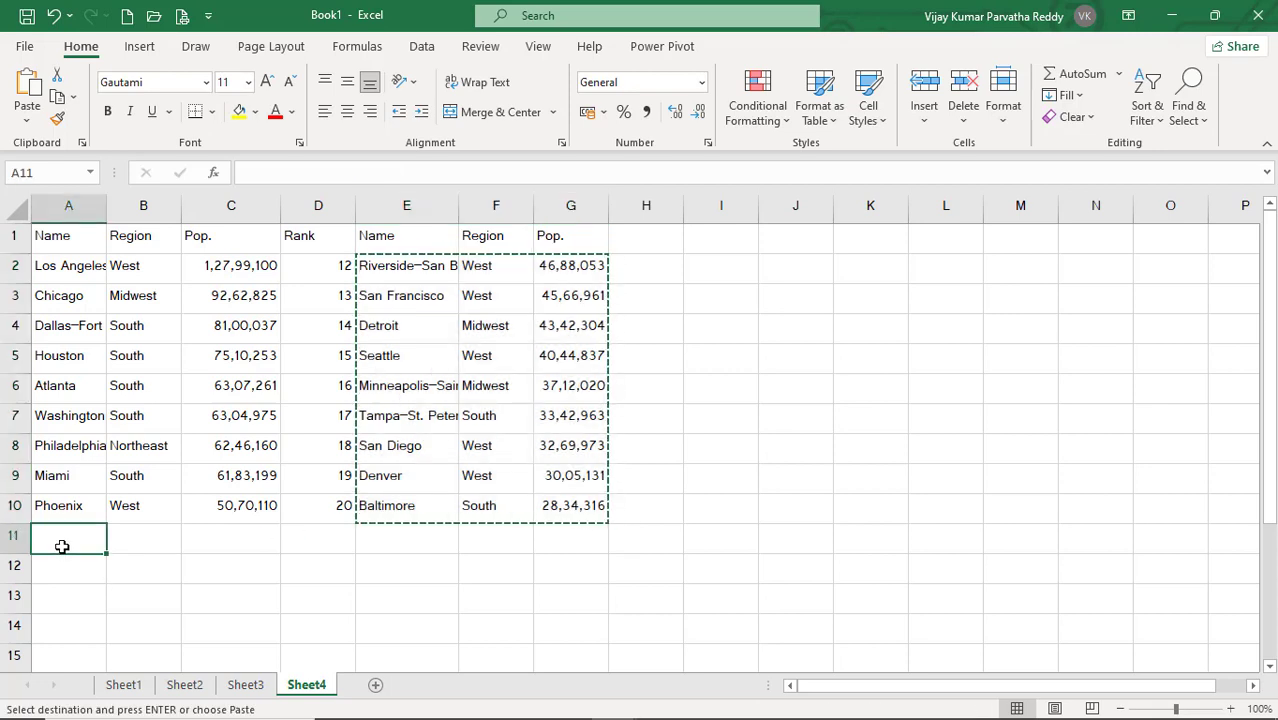
{"action": "key", "text": "ctrl+v"}
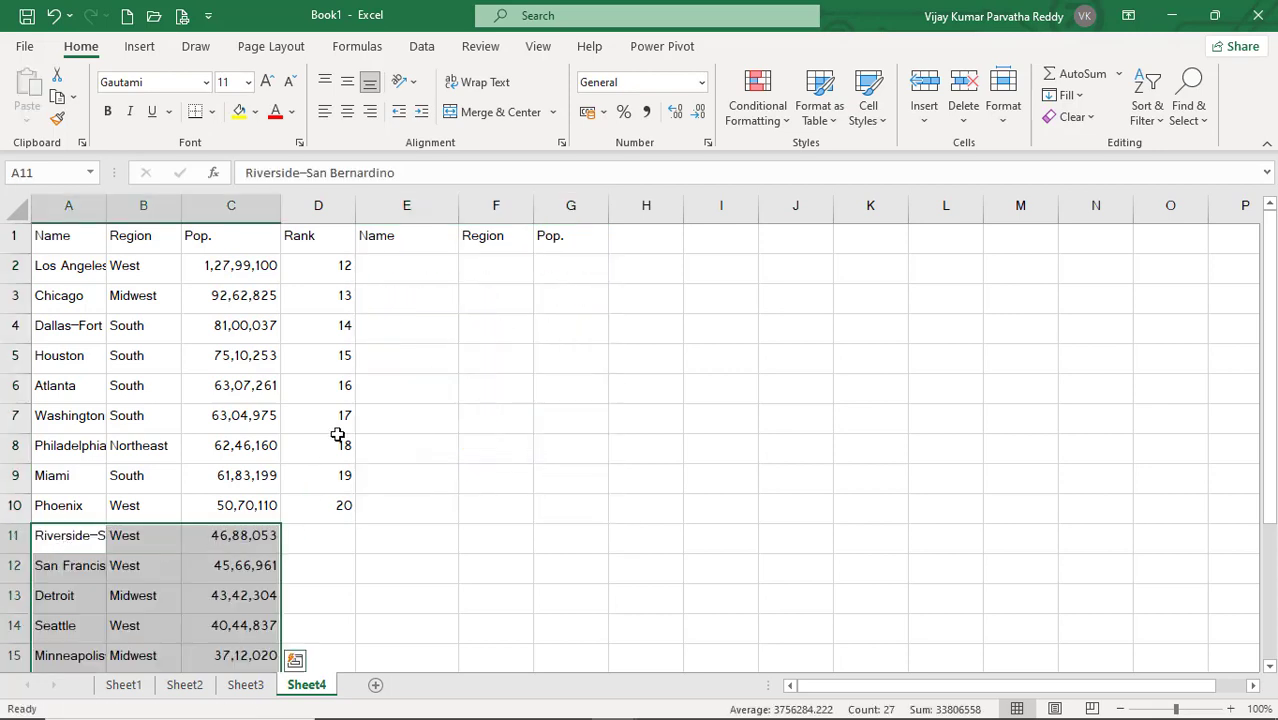
Delete the leftover sheet columns D to G with the second set of headers and rank numbers.
{"action": "left_click_drag", "start_coordinate": [326, 240], "coordinate": [553, 505]}
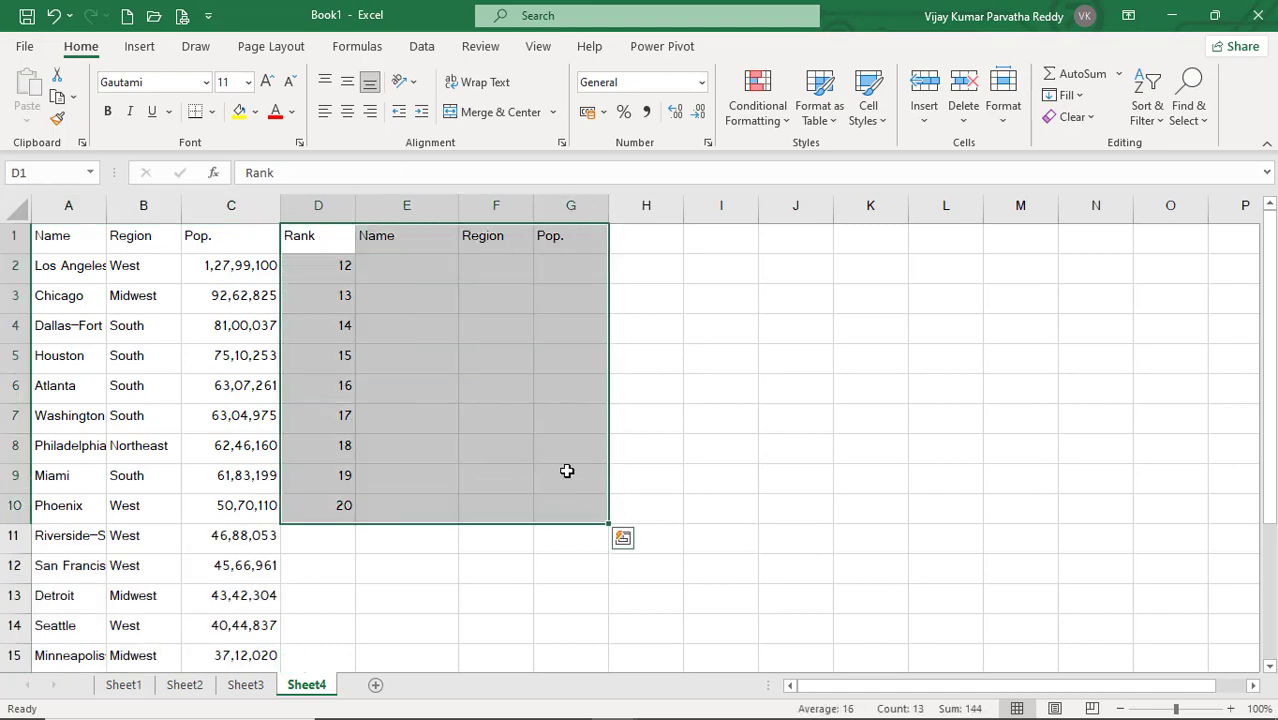
{"action": "left_click", "coordinate": [966, 118]}
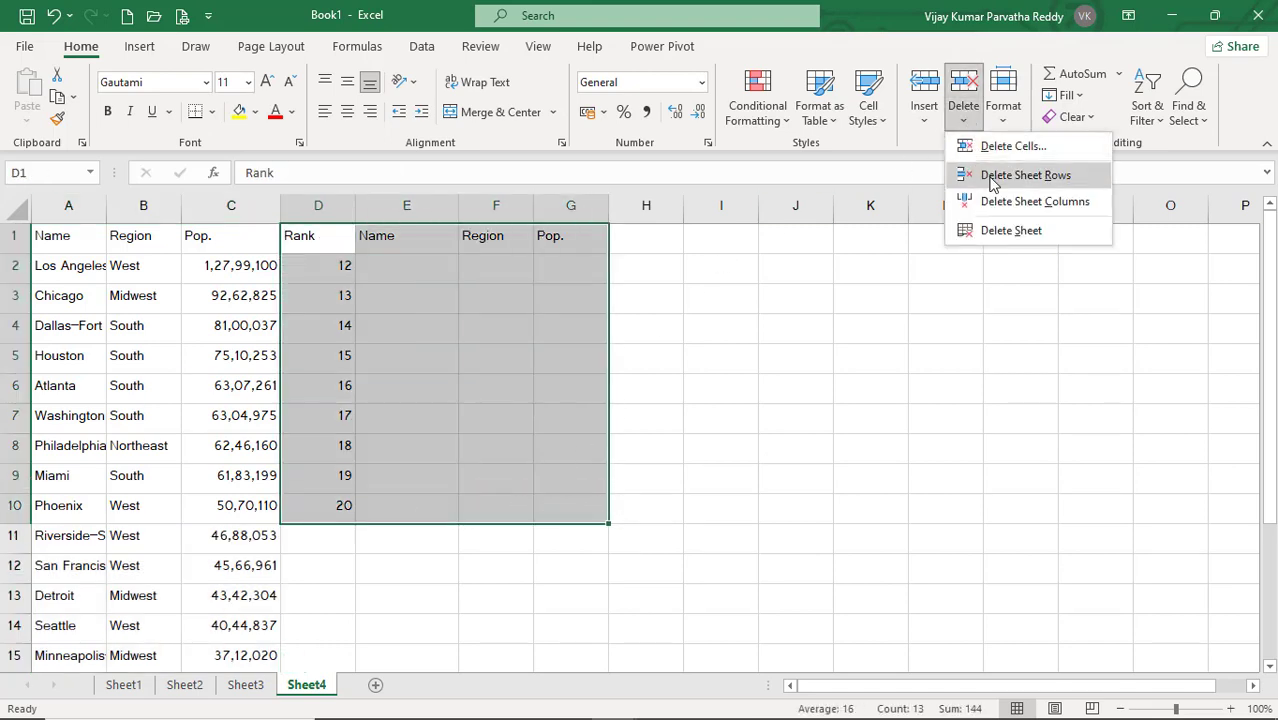
{"action": "left_click", "coordinate": [1010, 201]}
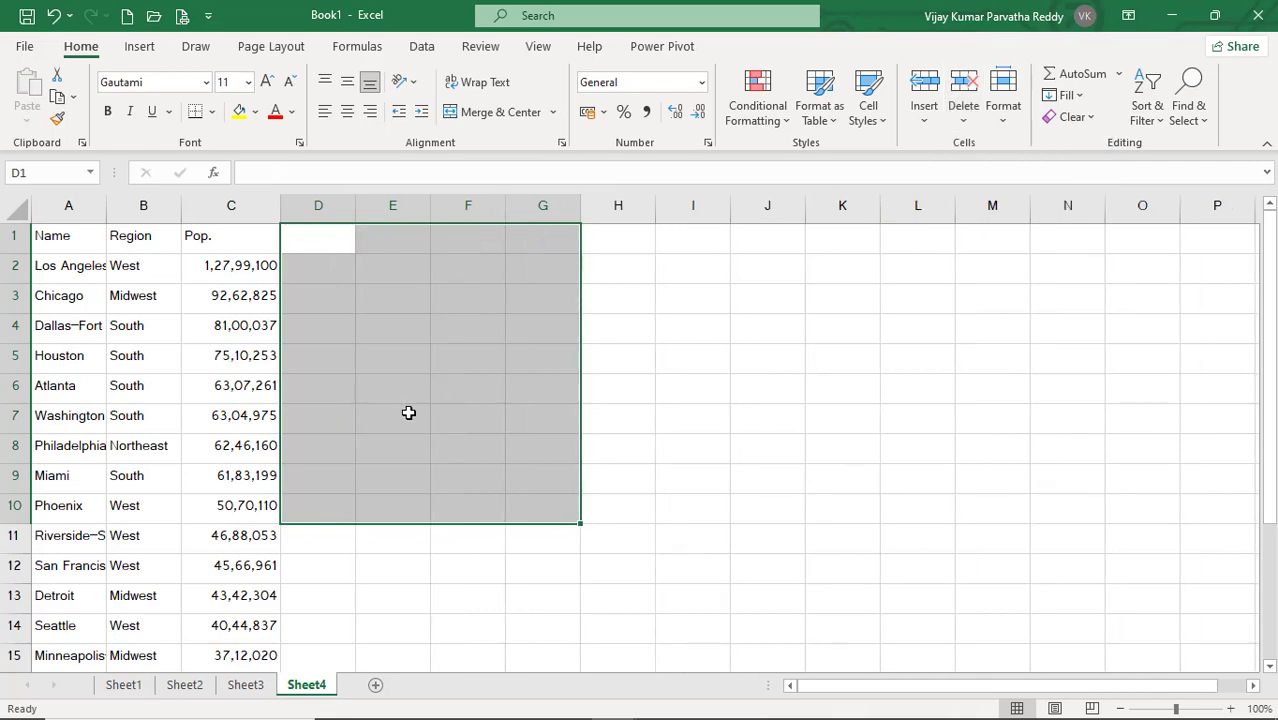
{"action": "left_click", "coordinate": [163, 471]}
{"action": "scroll", "coordinate": [80, 355], "scroll_direction": "down", "scroll_amount": 6}
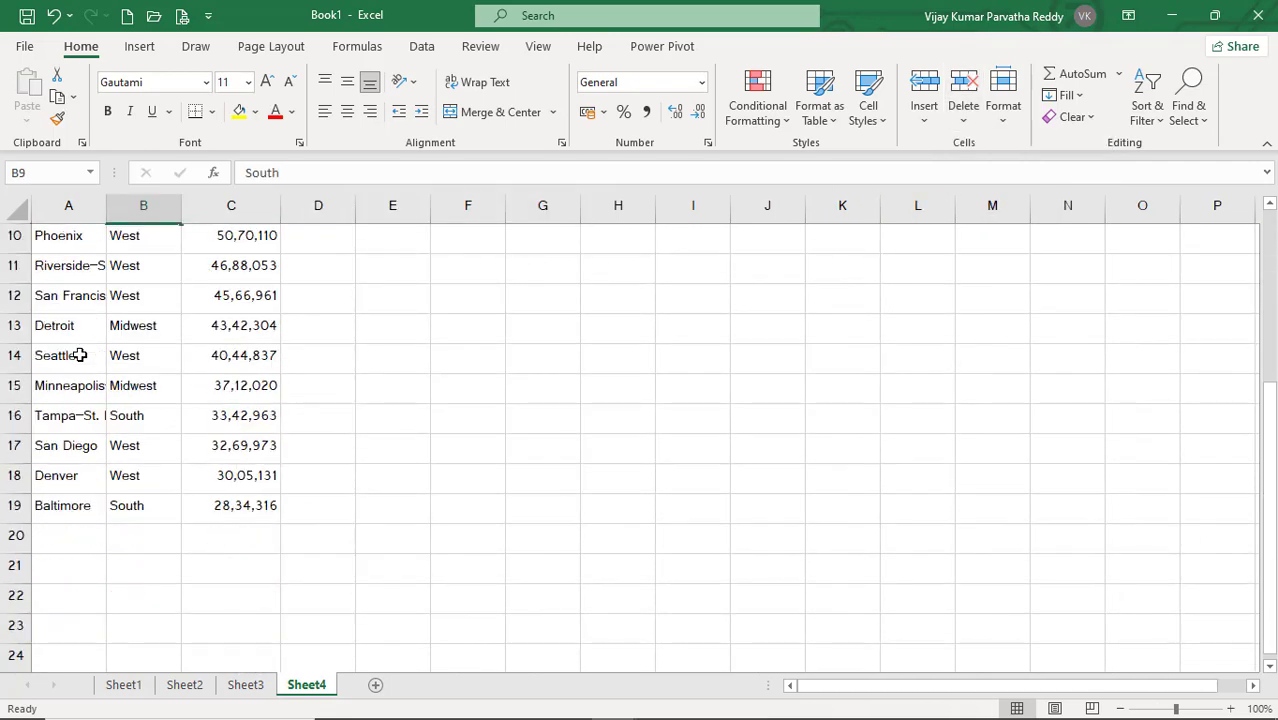
{"action": "scroll", "coordinate": [80, 355], "scroll_direction": "up", "scroll_amount": 6}
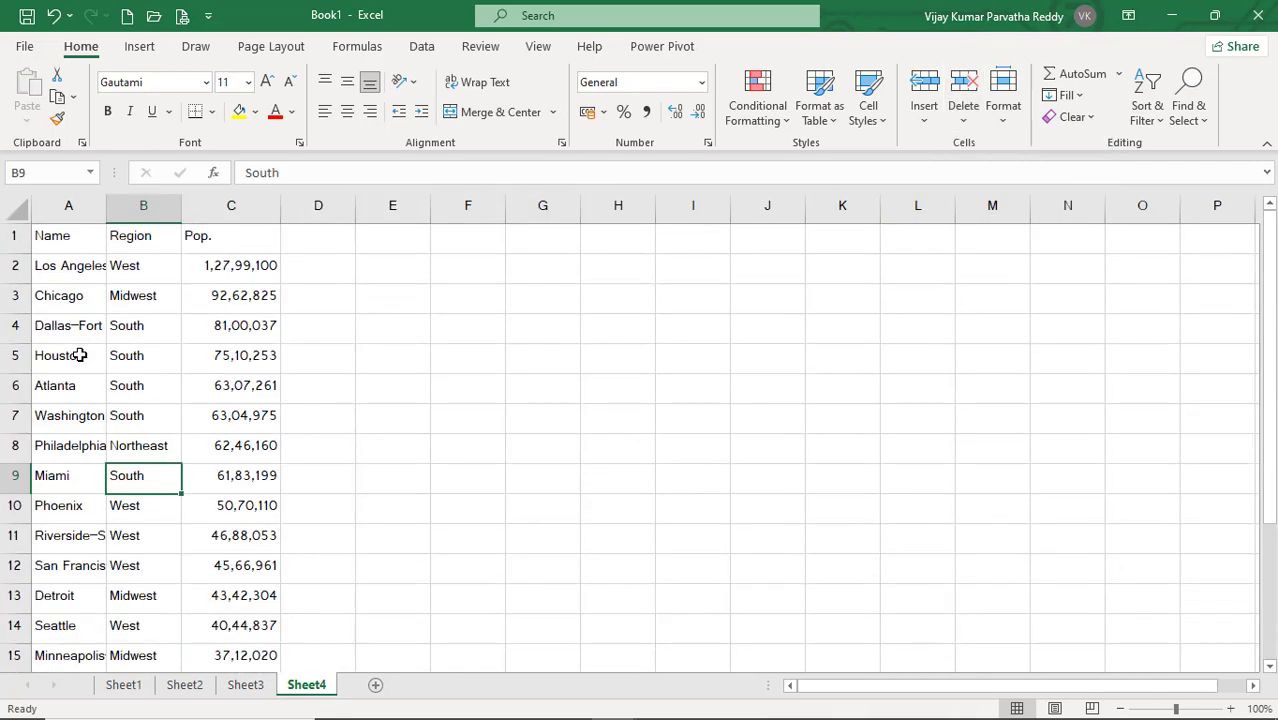
Check the metropolitan areas table on the Wikipedia page, return to Excel, and change the header in cell A1 to "citi".
{"action": "left_click", "coordinate": [55, 239]}
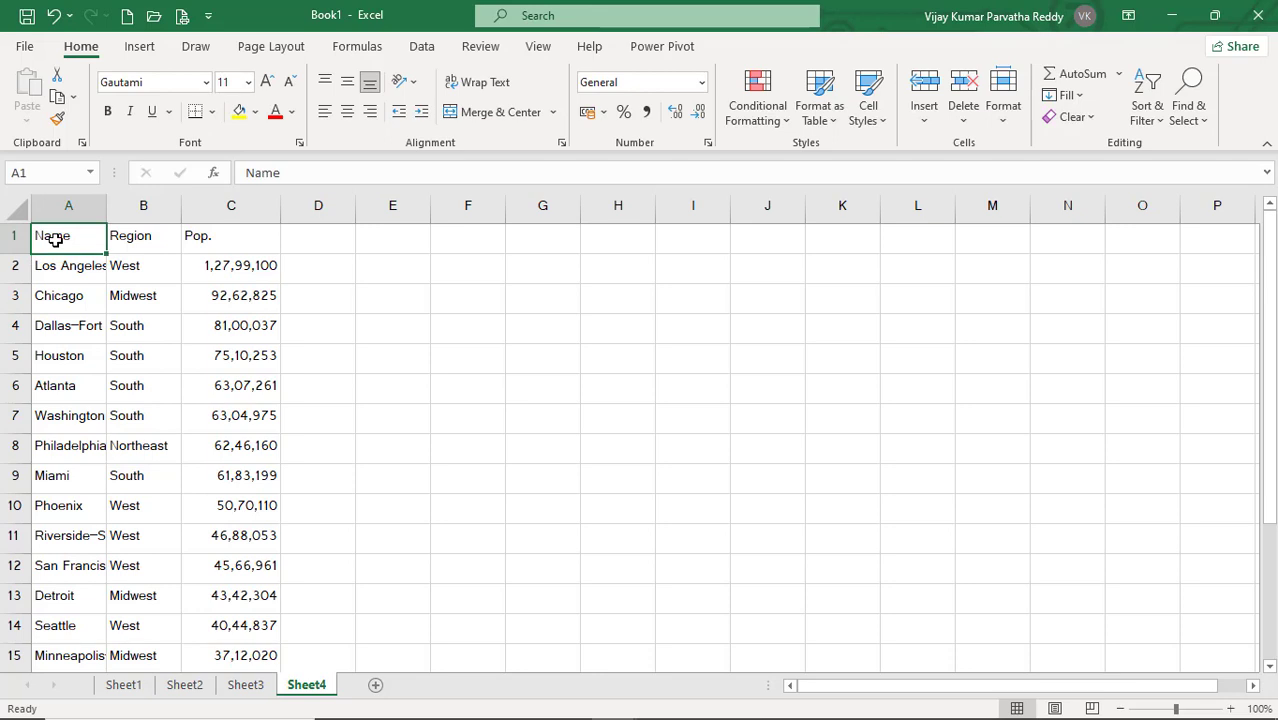
{"action": "key", "text": "alt+Tab"}
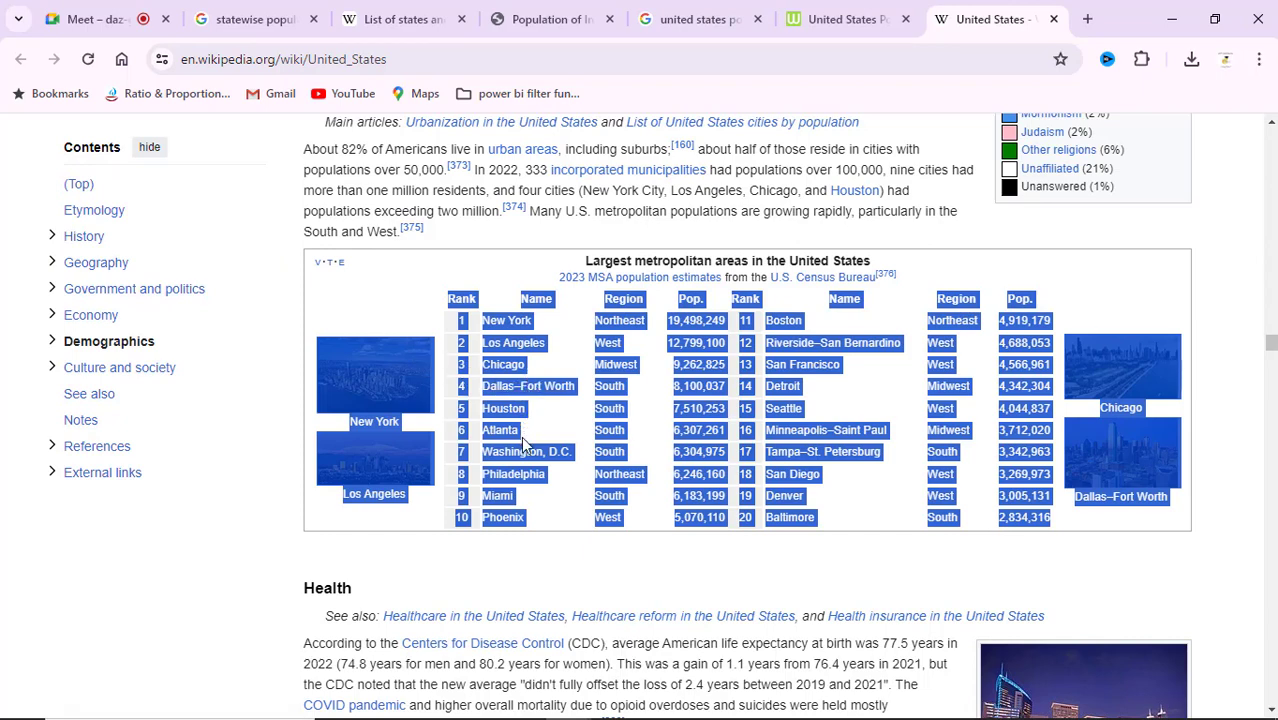
{"action": "scroll", "coordinate": [521, 445], "scroll_direction": "up", "scroll_amount": 1}
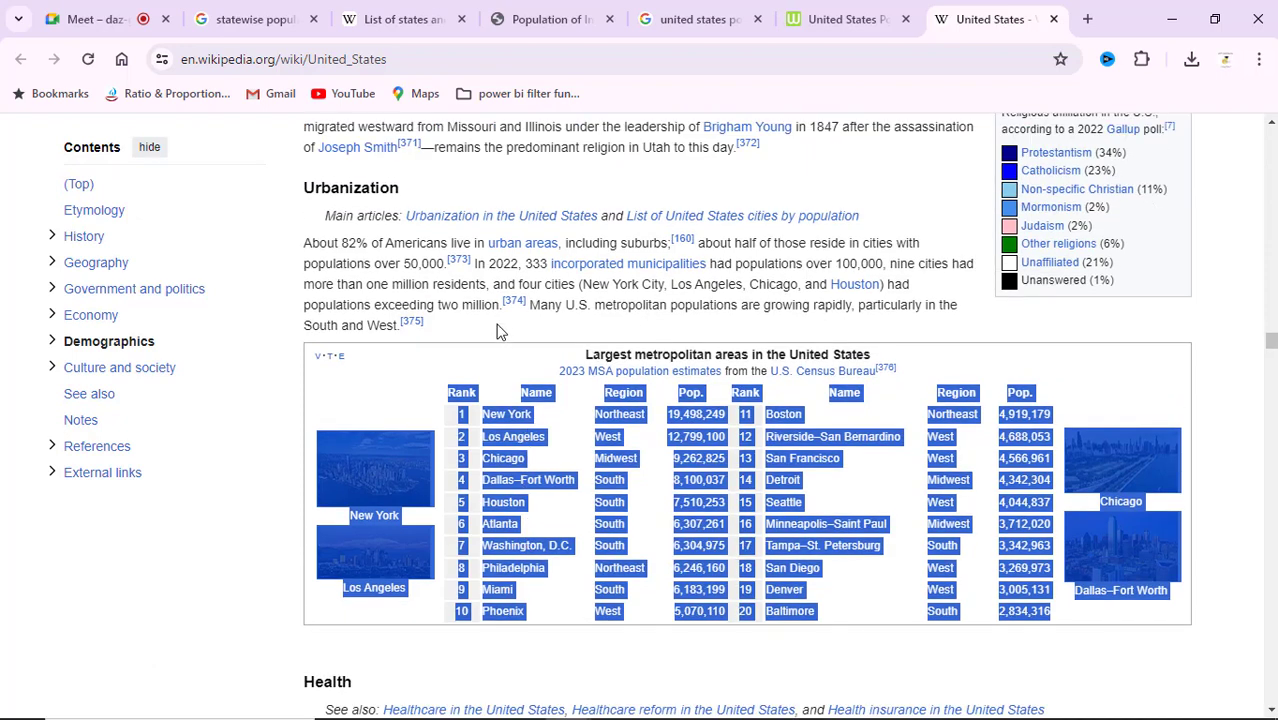
{"action": "mouse_move", "coordinate": [462, 253]}
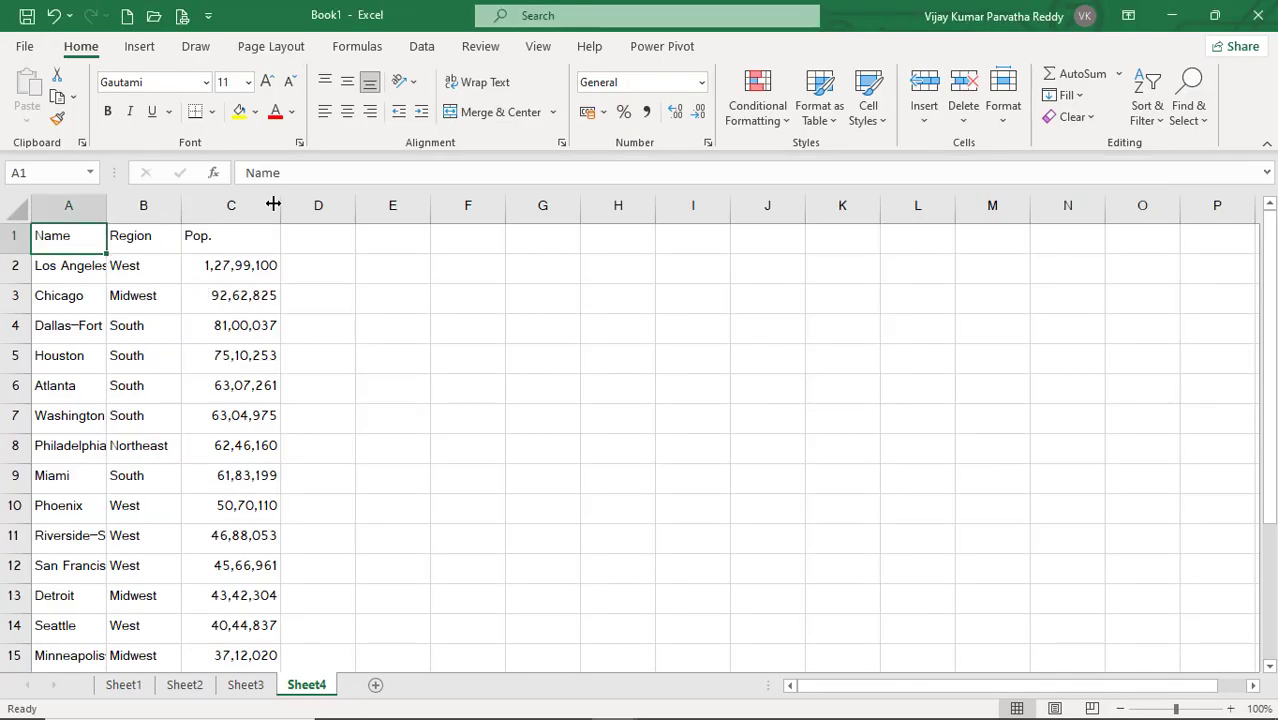
{"action": "left_click", "coordinate": [303, 177]}
{"action": "left_click_drag", "start_coordinate": [303, 177], "coordinate": [238, 170]}
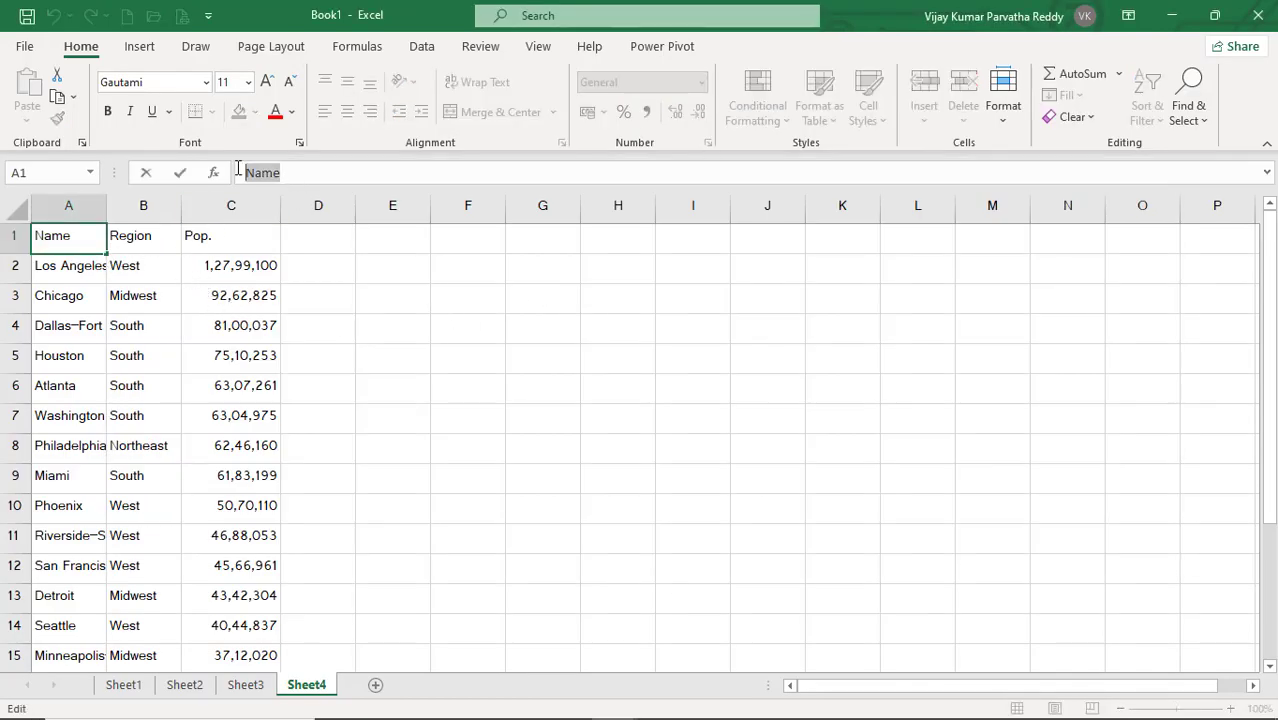
{"action": "type", "text": "citi"}
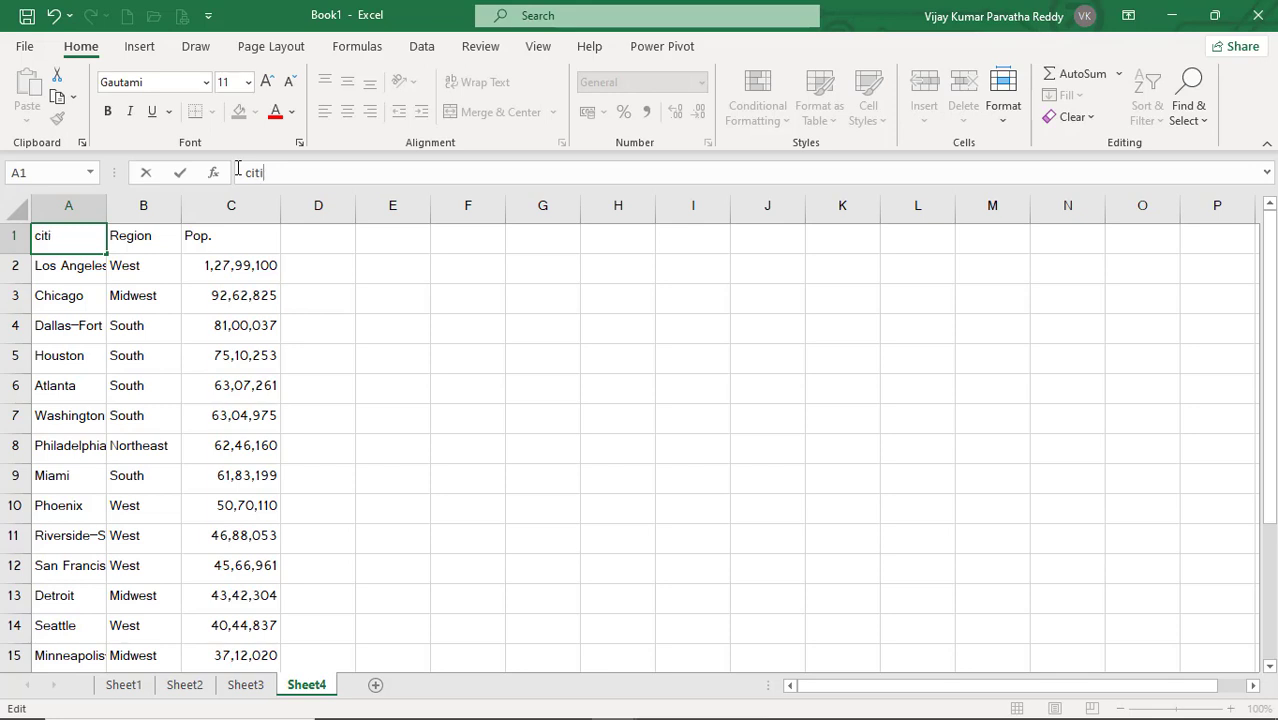
{"action": "key", "text": "Return"}
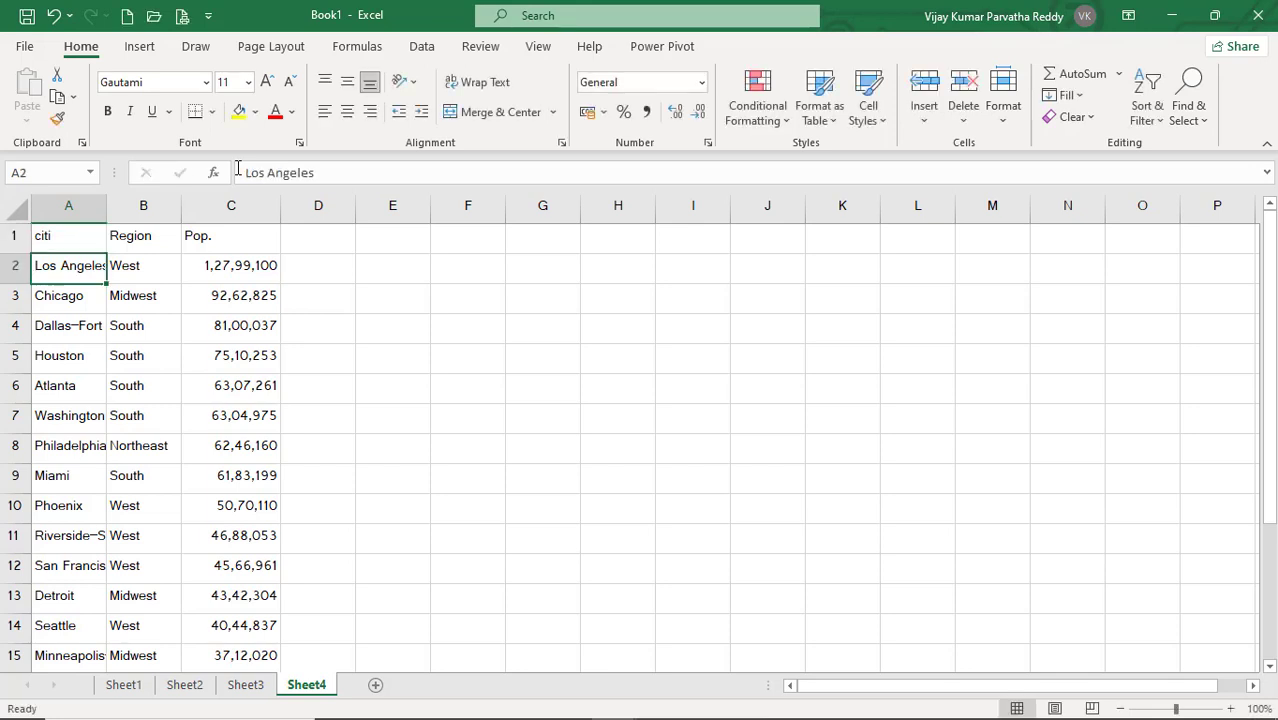
Try to insert a Filled Map chart from the Region and Pop. data in B1:C19.
{"action": "key", "text": "alt+Tab"}
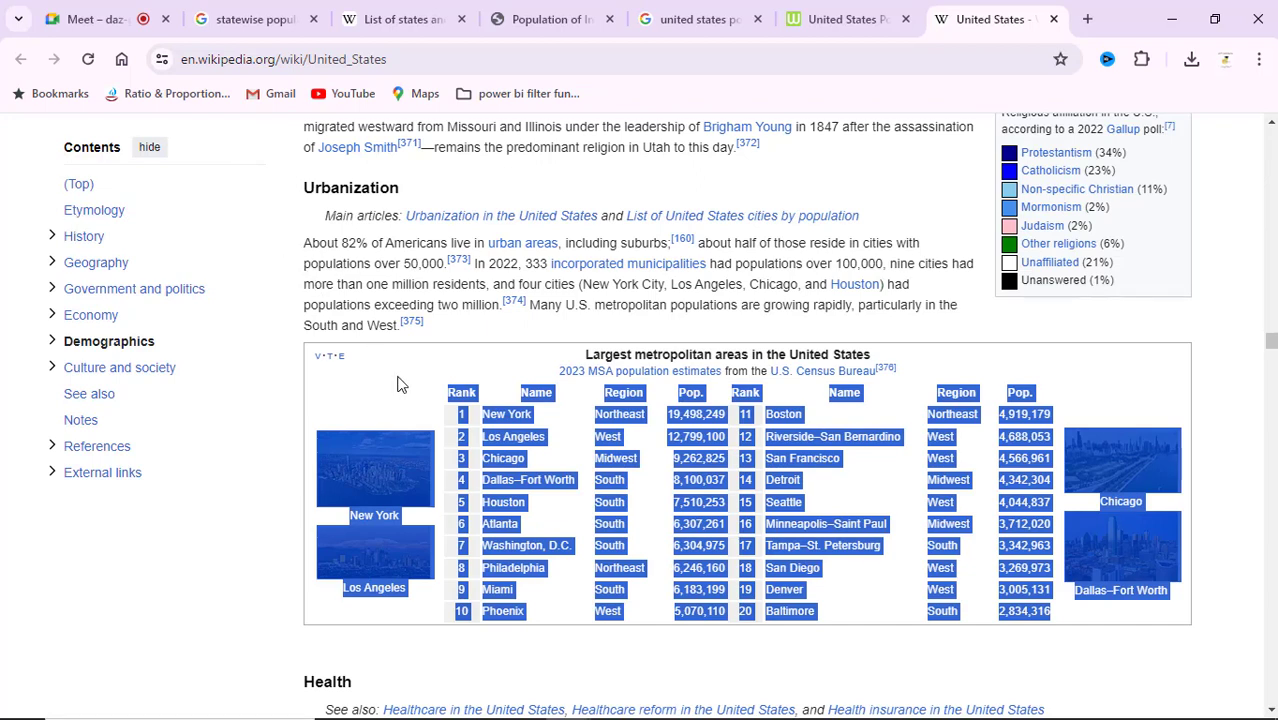
{"action": "key", "text": "alt+Tab"}
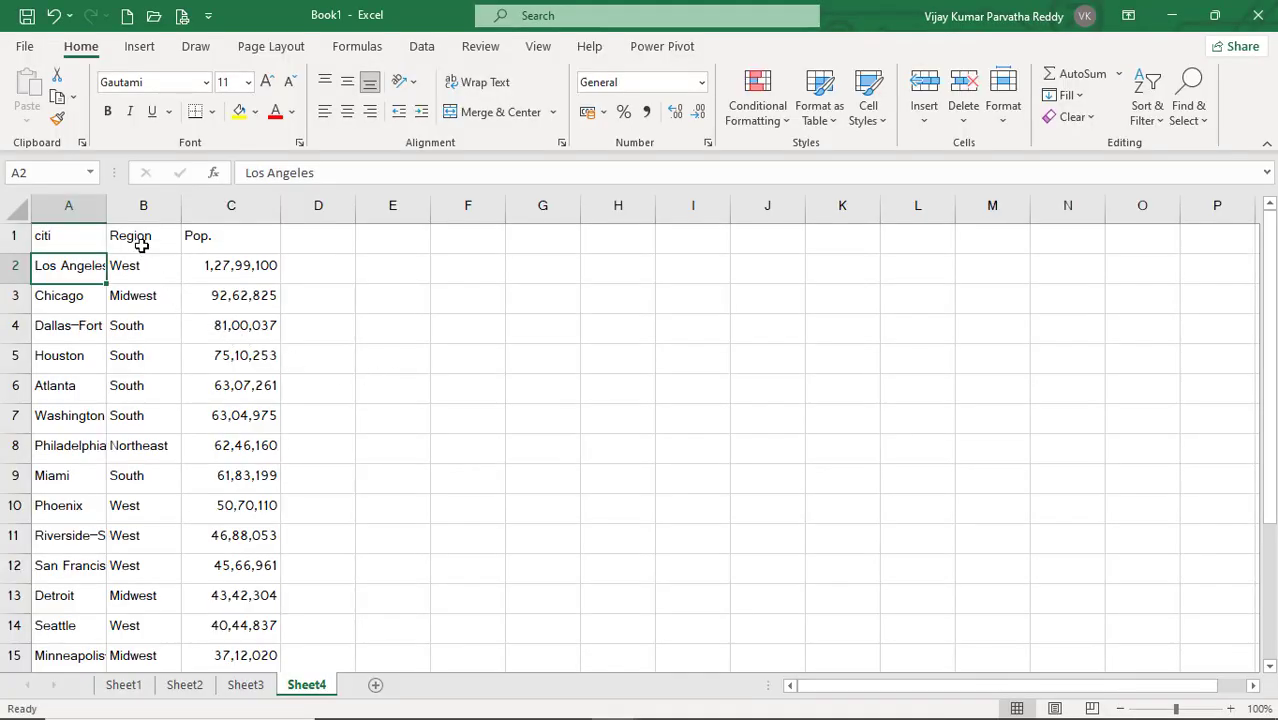
{"action": "left_click_drag", "start_coordinate": [141, 246], "coordinate": [179, 308]}
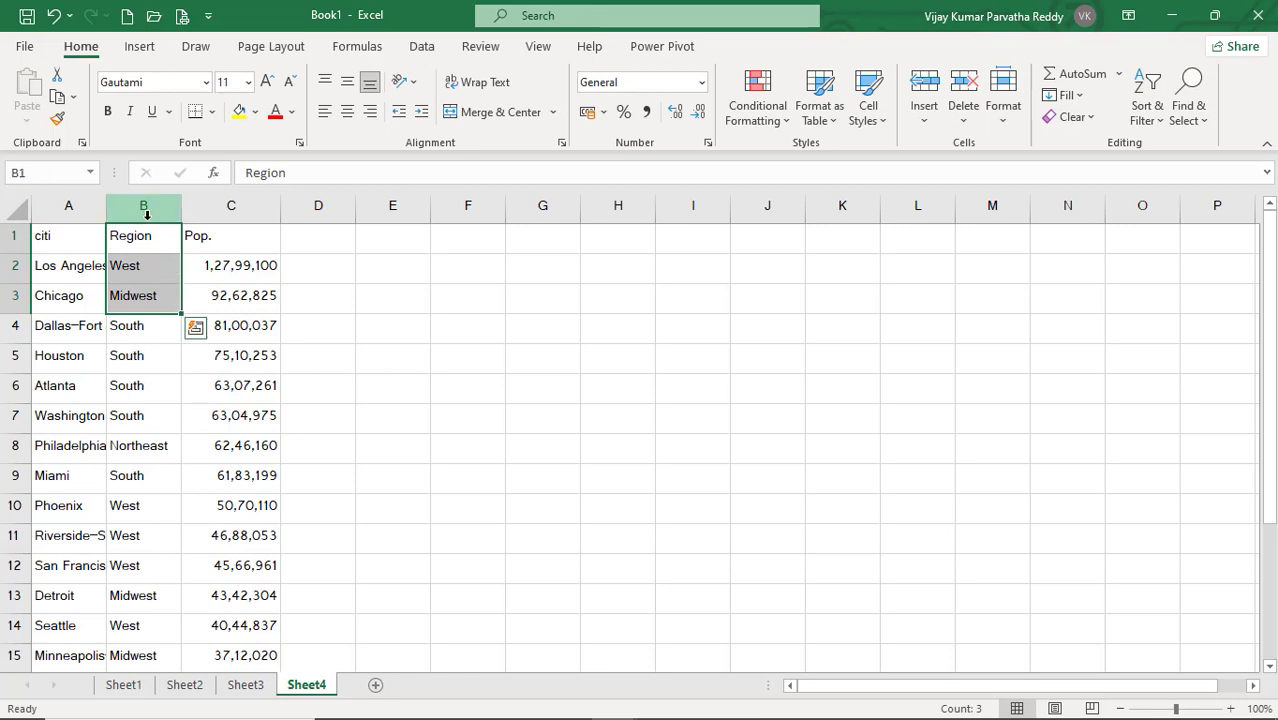
{"action": "left_click_drag", "start_coordinate": [143, 205], "coordinate": [234, 235]}
{"action": "scroll", "coordinate": [240, 235], "scroll_direction": "down", "scroll_amount": 5}
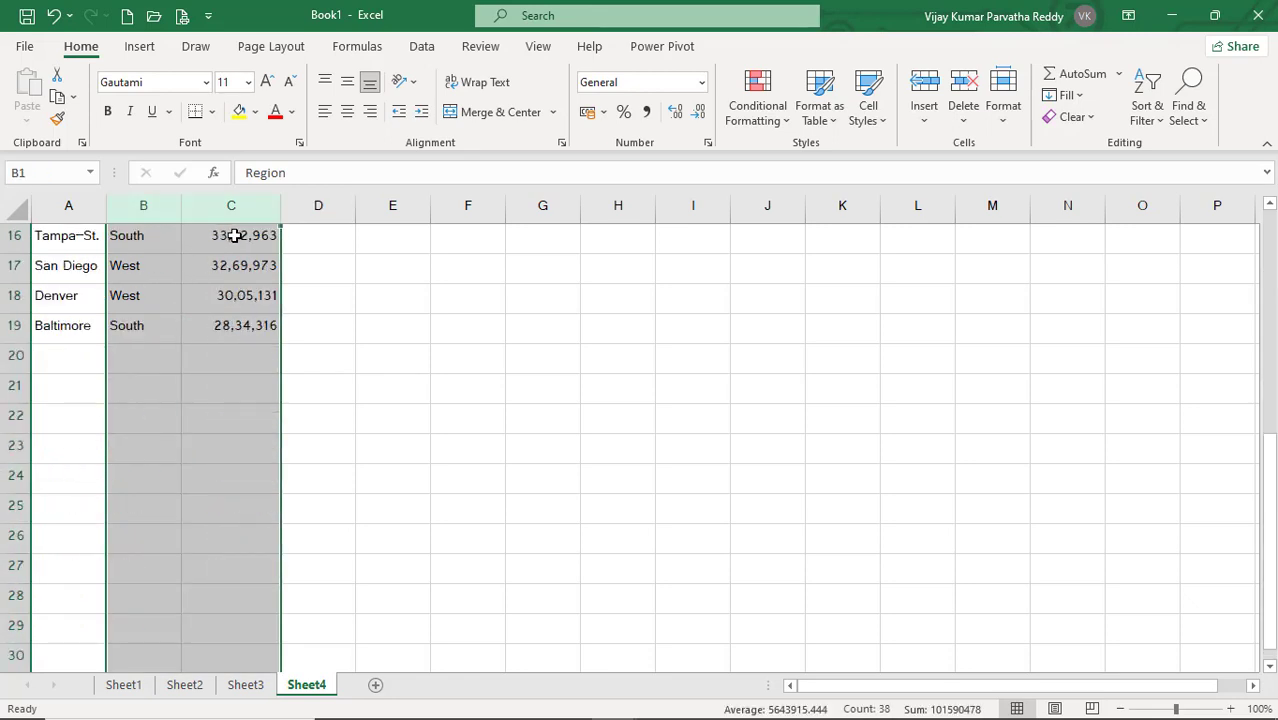
{"action": "scroll", "coordinate": [240, 235], "scroll_direction": "up", "scroll_amount": 5}
{"action": "left_click", "coordinate": [214, 242]}
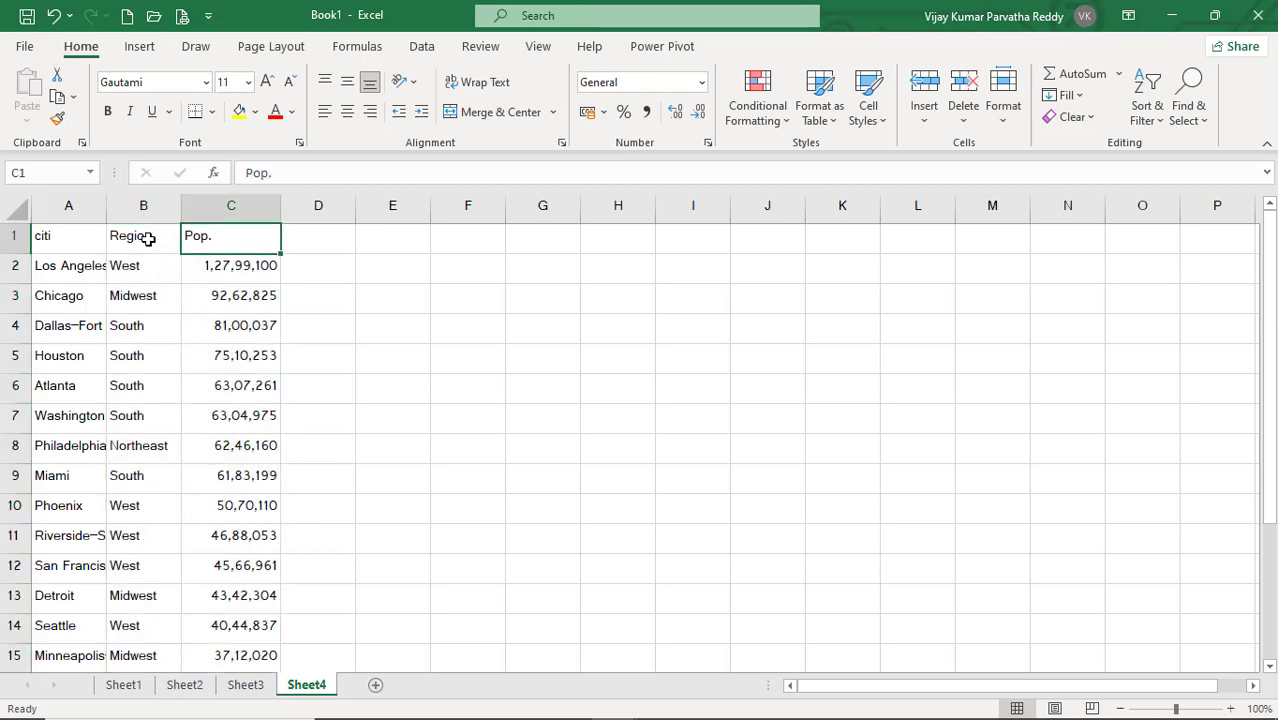
{"action": "mouse_move", "coordinate": [148, 240]}
{"action": "left_mouse_down"}
{"action": "mouse_move", "coordinate": [257, 448]}
{"action": "mouse_move", "coordinate": [235, 690]}
{"action": "mouse_move", "coordinate": [237, 633]}
{"action": "left_mouse_up"}
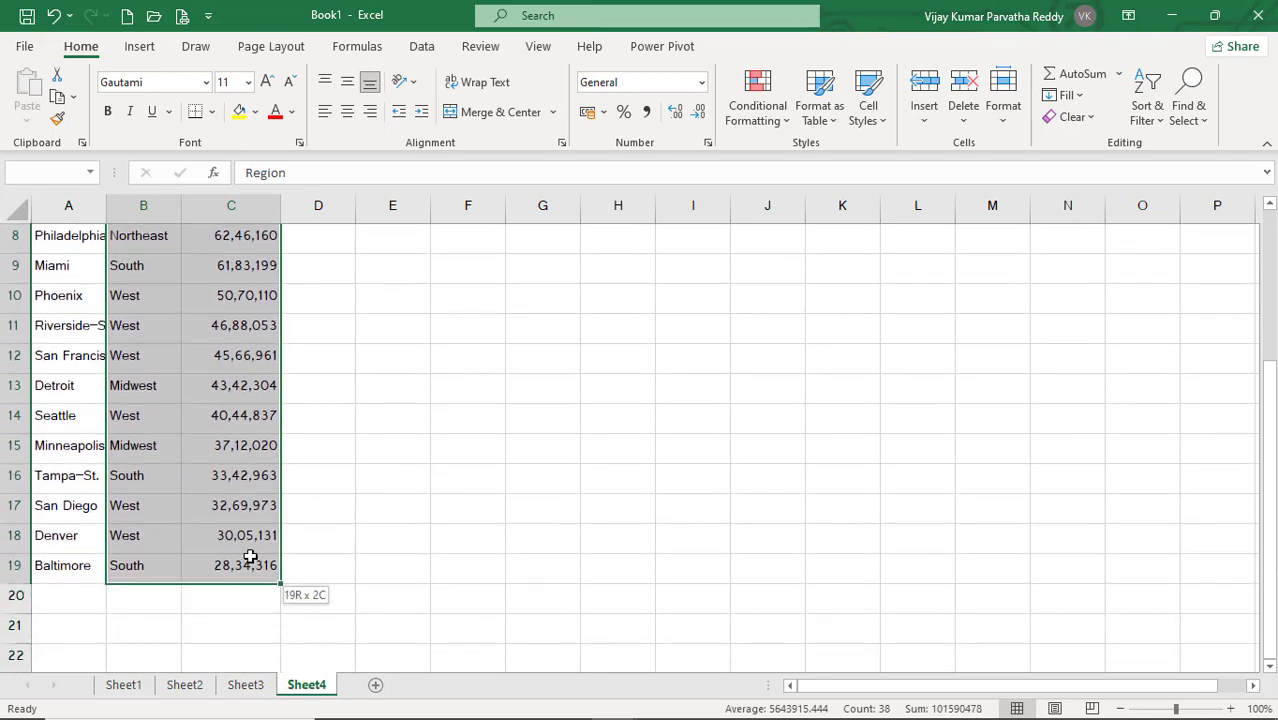
{"action": "left_click", "coordinate": [145, 49]}
{"action": "left_click", "coordinate": [610, 110]}
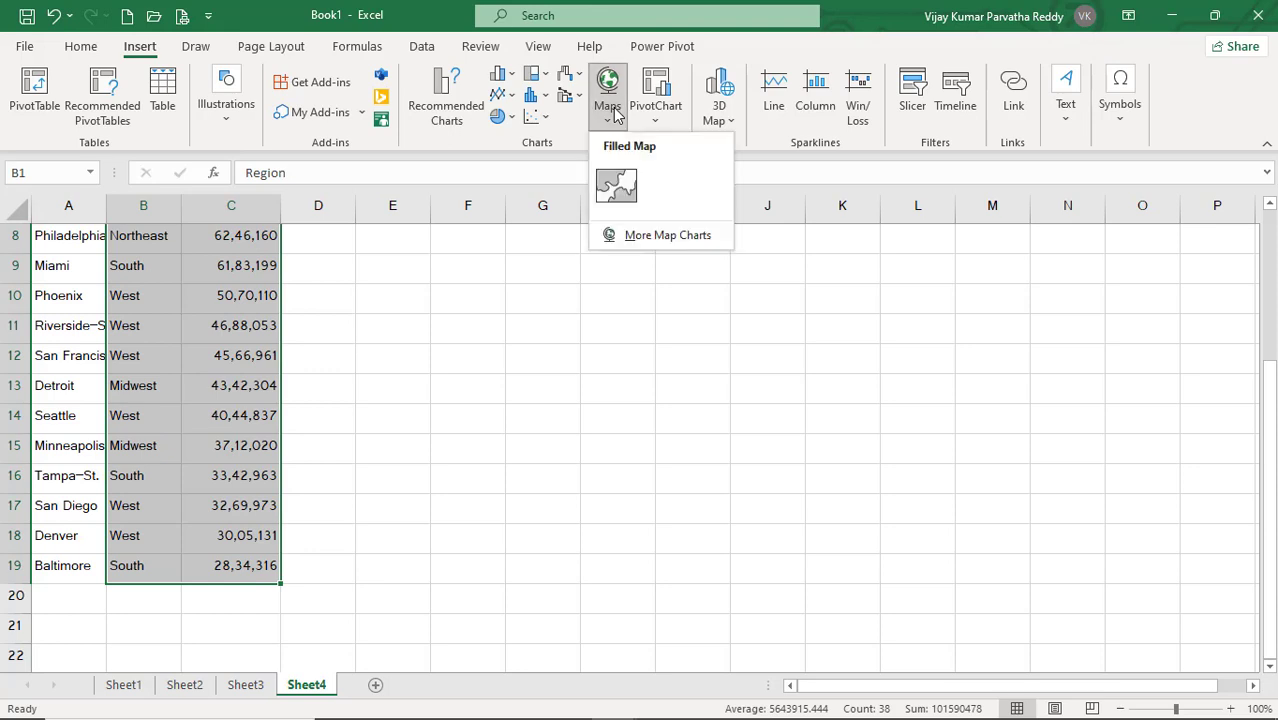
{"action": "left_click", "coordinate": [617, 185]}
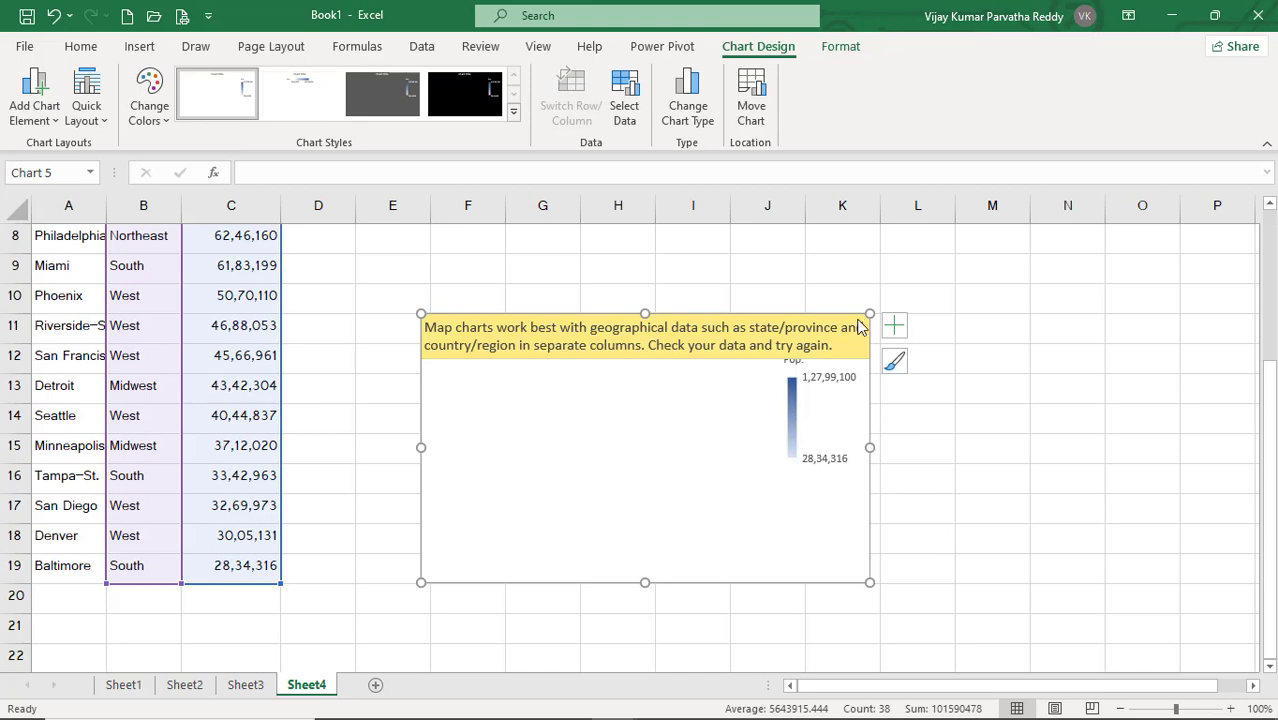
Delete the filled map chart just inserted and return to the city names in column A.
{"action": "key", "text": "Delete"}
{"action": "scroll", "coordinate": [492, 383], "scroll_direction": "up", "scroll_amount": 1}
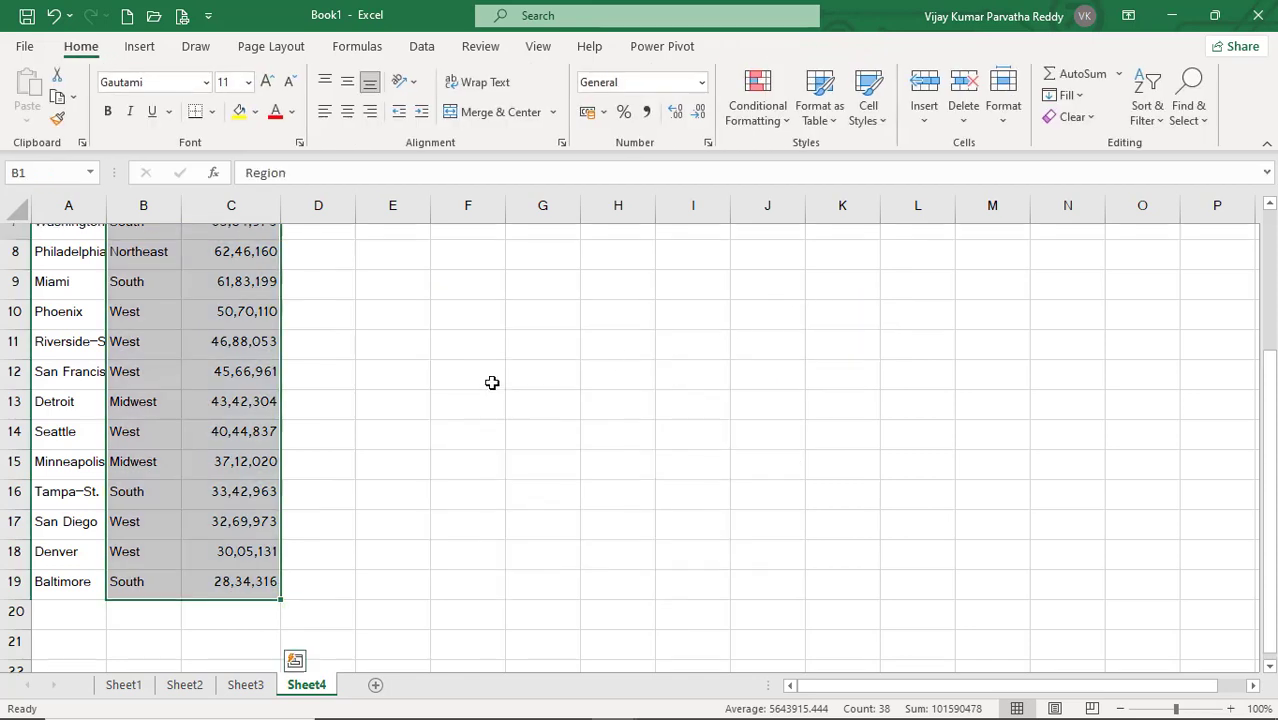
{"action": "scroll", "coordinate": [492, 383], "scroll_direction": "up", "scroll_amount": 2}
{"action": "left_click", "coordinate": [62, 302]}
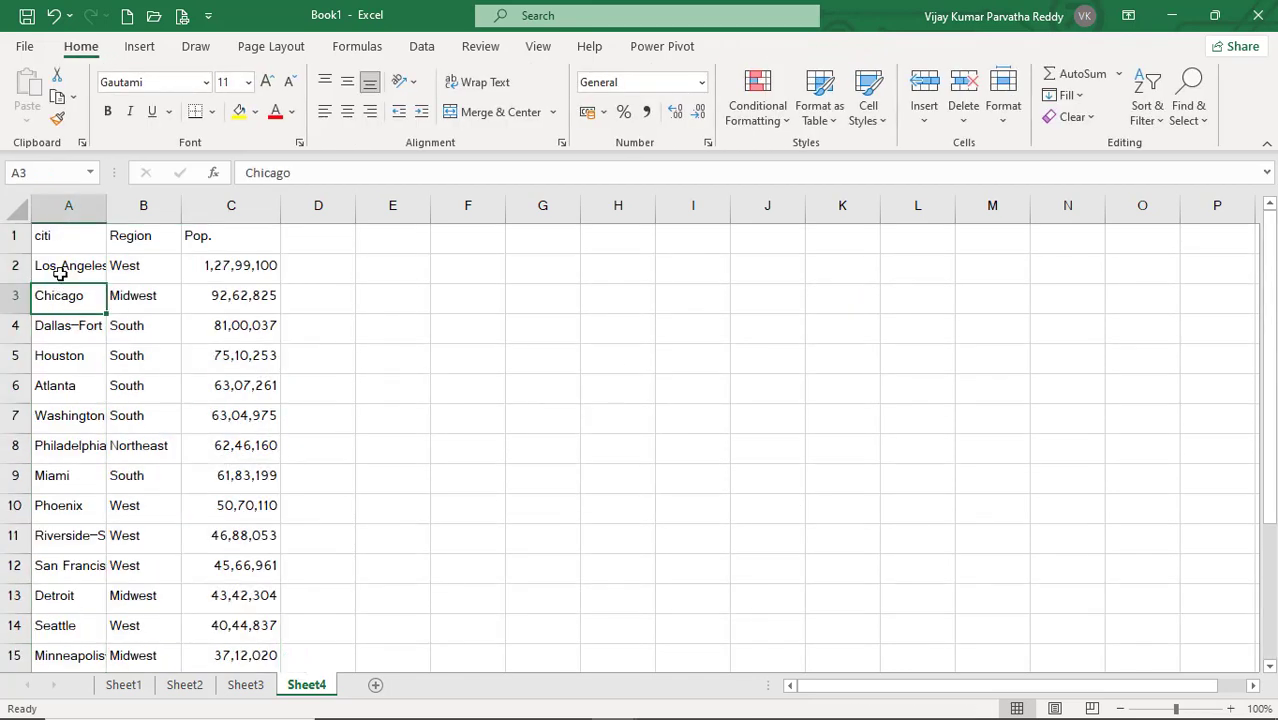
Try to insert a Filled Map chart from the city, region and population data in A1:C19, and delete it.
{"action": "left_click", "coordinate": [63, 237]}
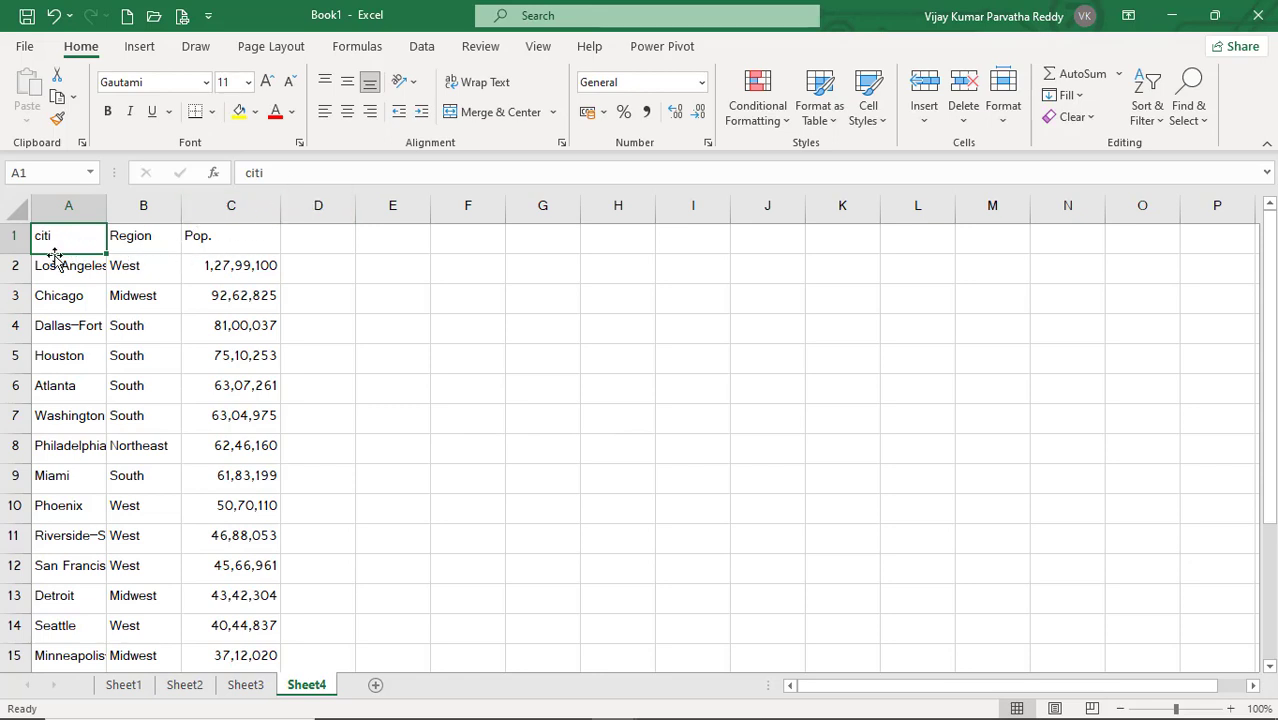
{"action": "left_click_drag", "start_coordinate": [43, 235], "coordinate": [246, 592]}
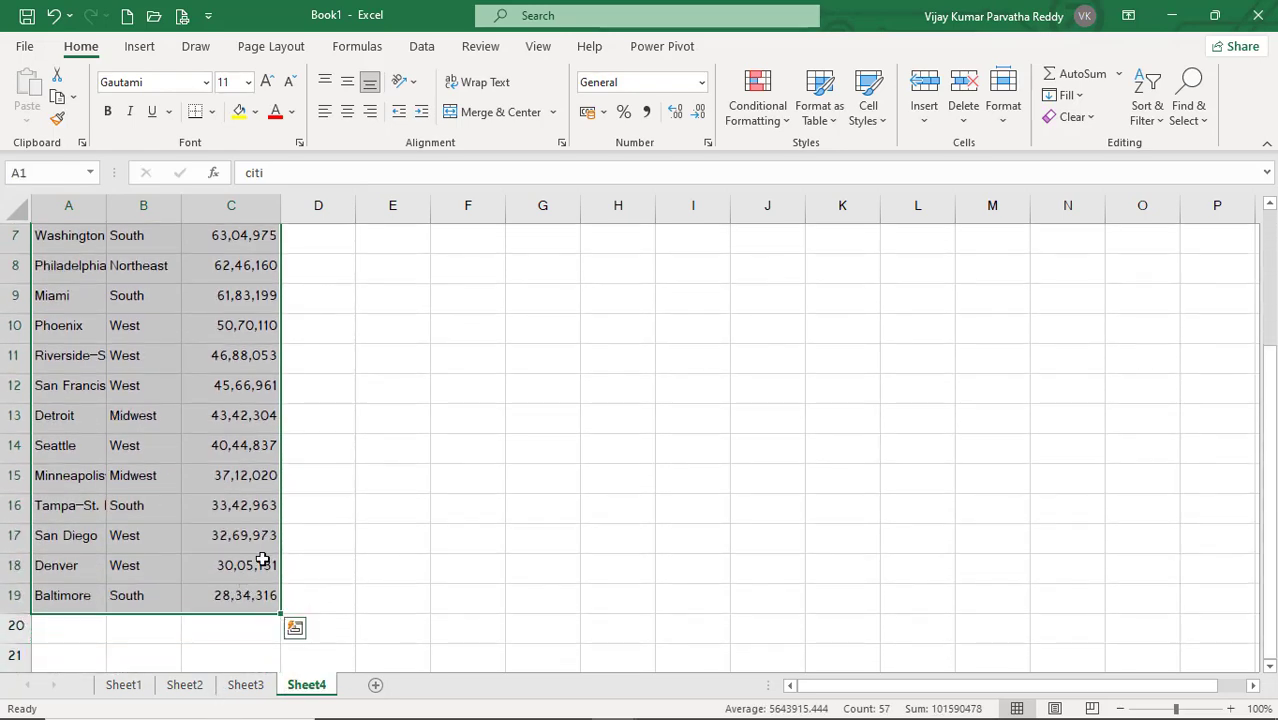
{"action": "left_click", "coordinate": [139, 46]}
{"action": "left_click", "coordinate": [609, 119]}
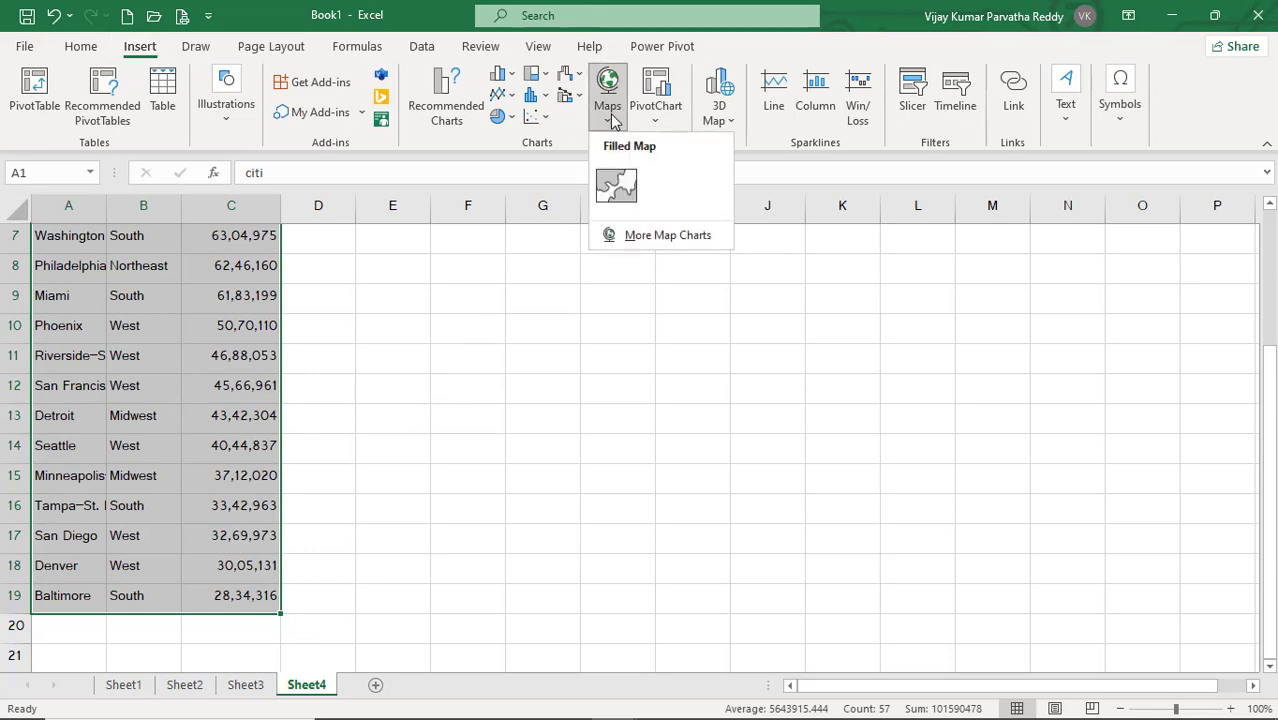
{"action": "left_click", "coordinate": [618, 185]}
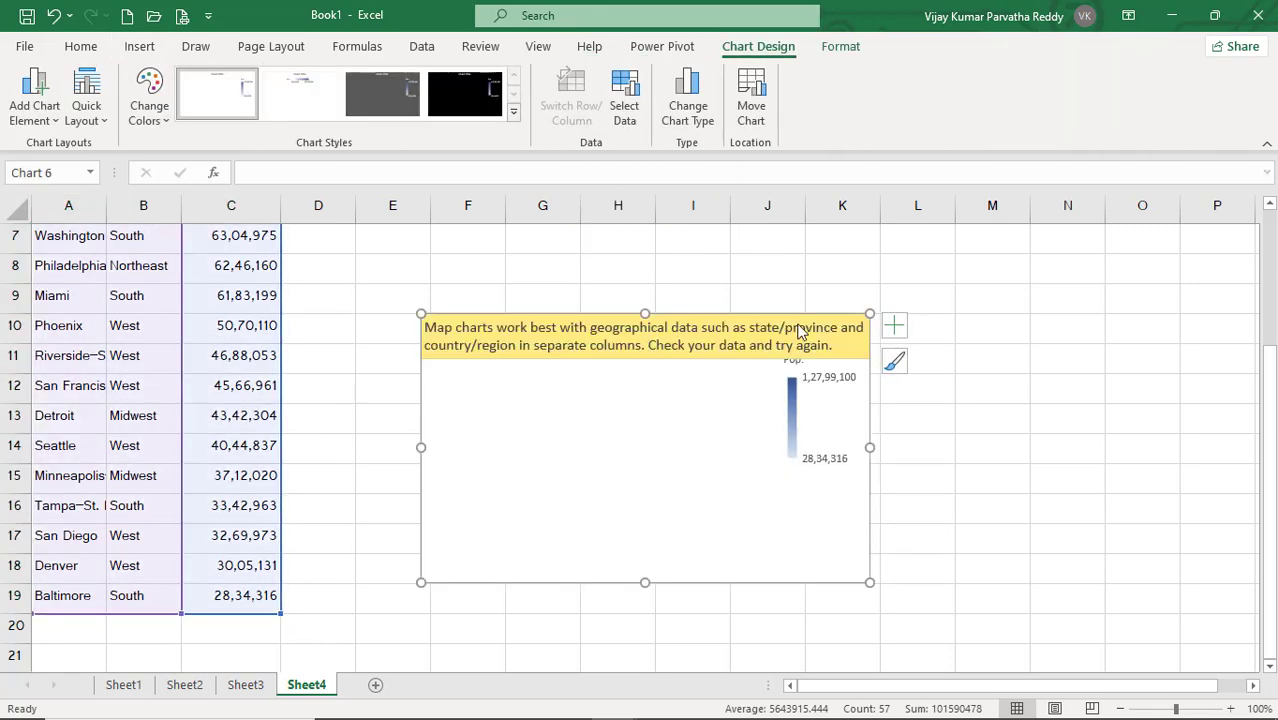
{"action": "key", "text": "Delete"}
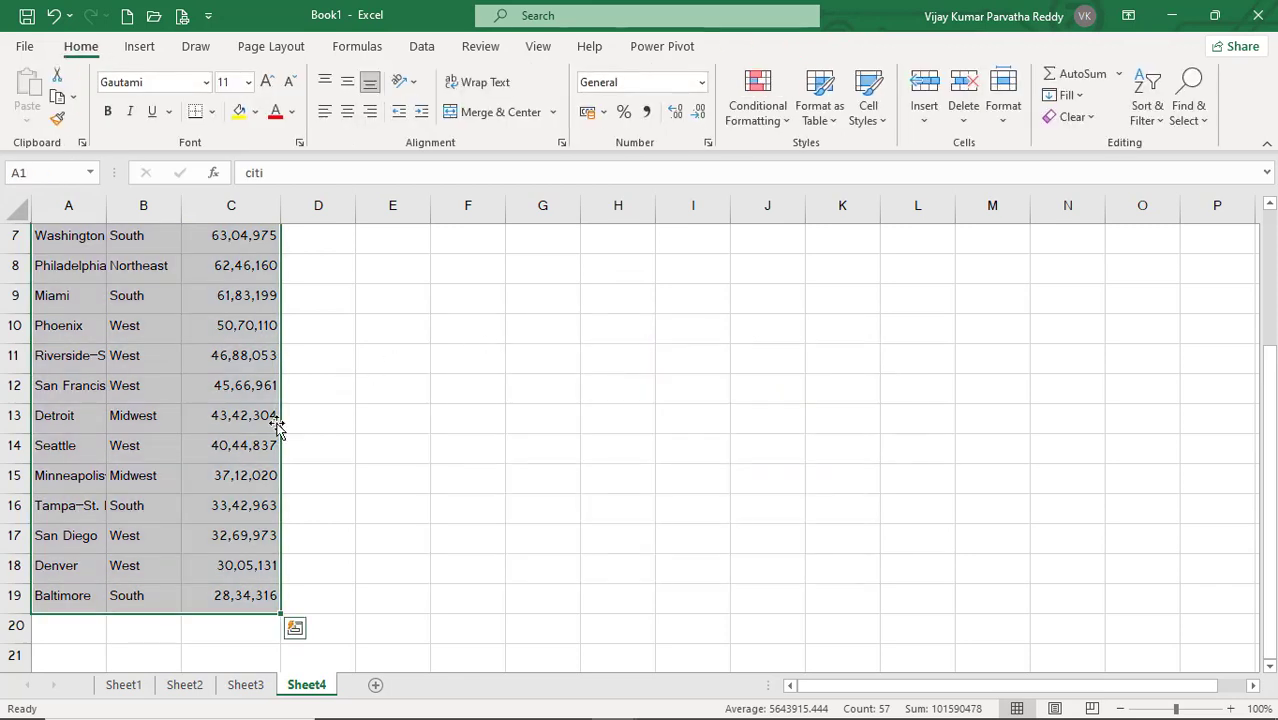
Change the header in cell A1 to "state".
{"action": "scroll", "coordinate": [195, 453], "scroll_direction": "up", "scroll_amount": 2}
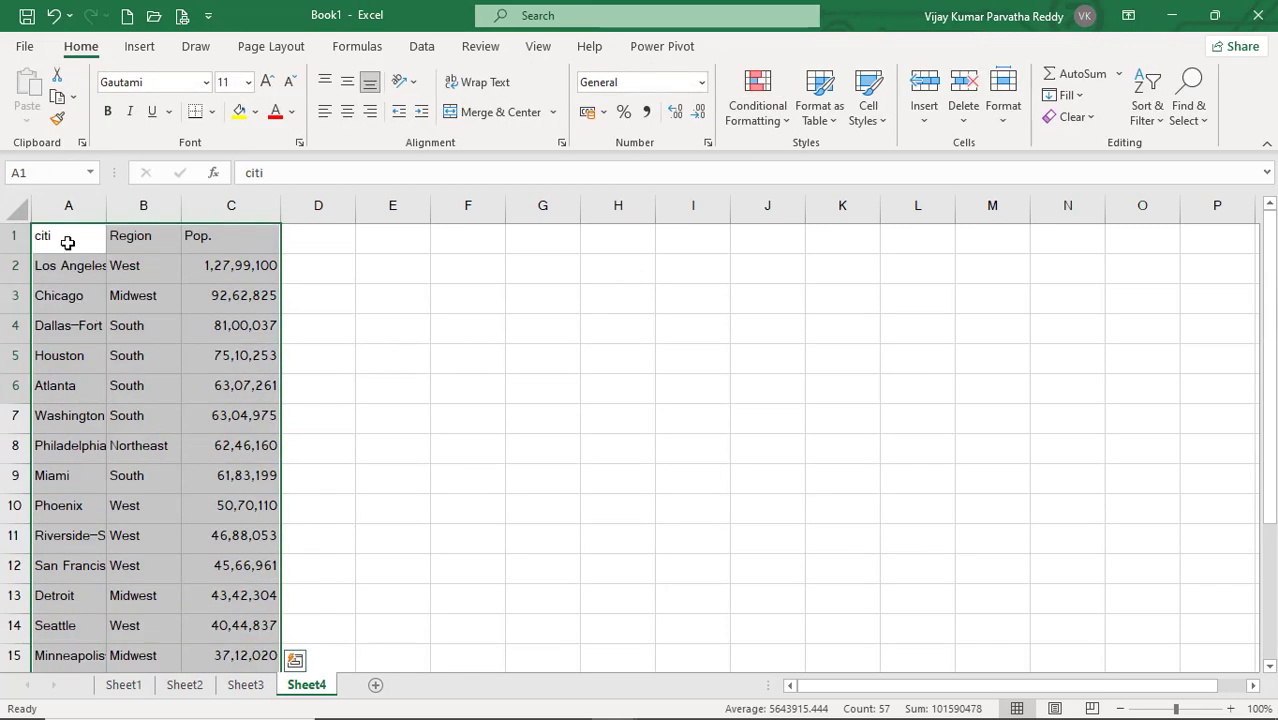
{"action": "left_click", "coordinate": [66, 242]}
{"action": "type", "text": "state"}
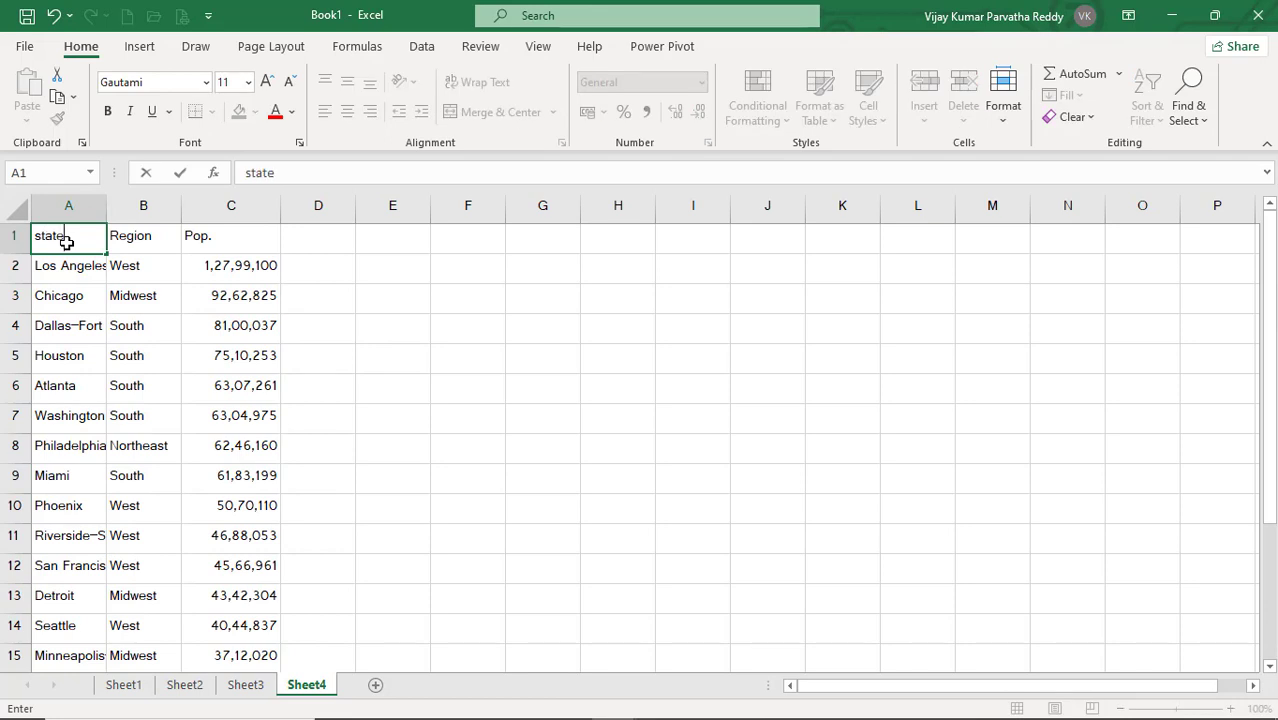
{"action": "key", "text": "Return"}
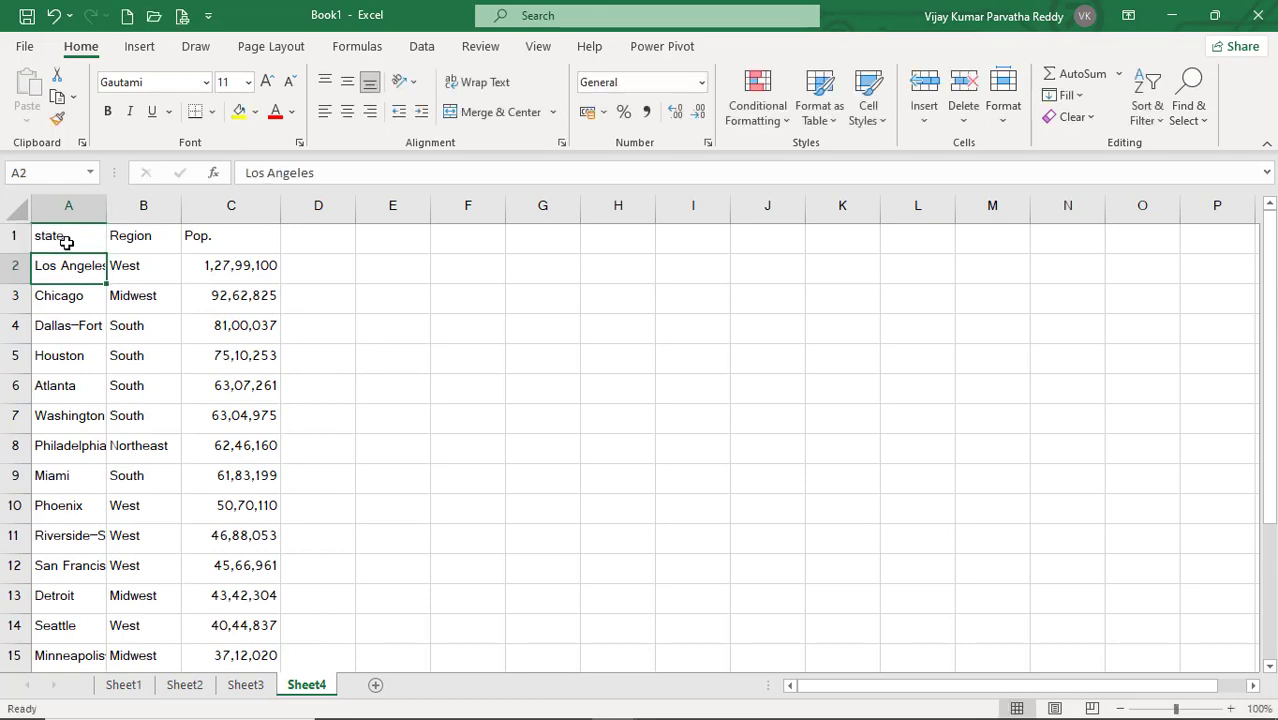
Try a Filled Map chart from A1:C19 again using the "state" header, enlarge it slightly, and delete it.
{"action": "left_click_drag", "start_coordinate": [71, 232], "coordinate": [222, 595]}
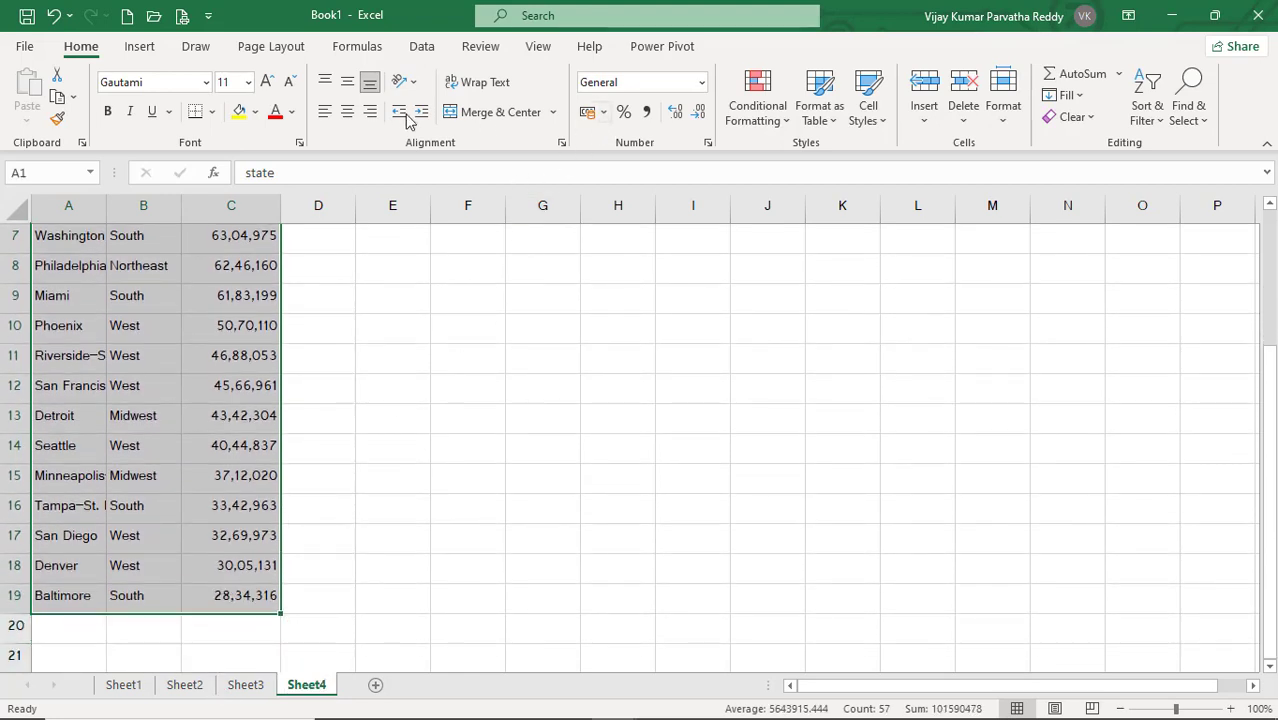
{"action": "left_click", "coordinate": [139, 47]}
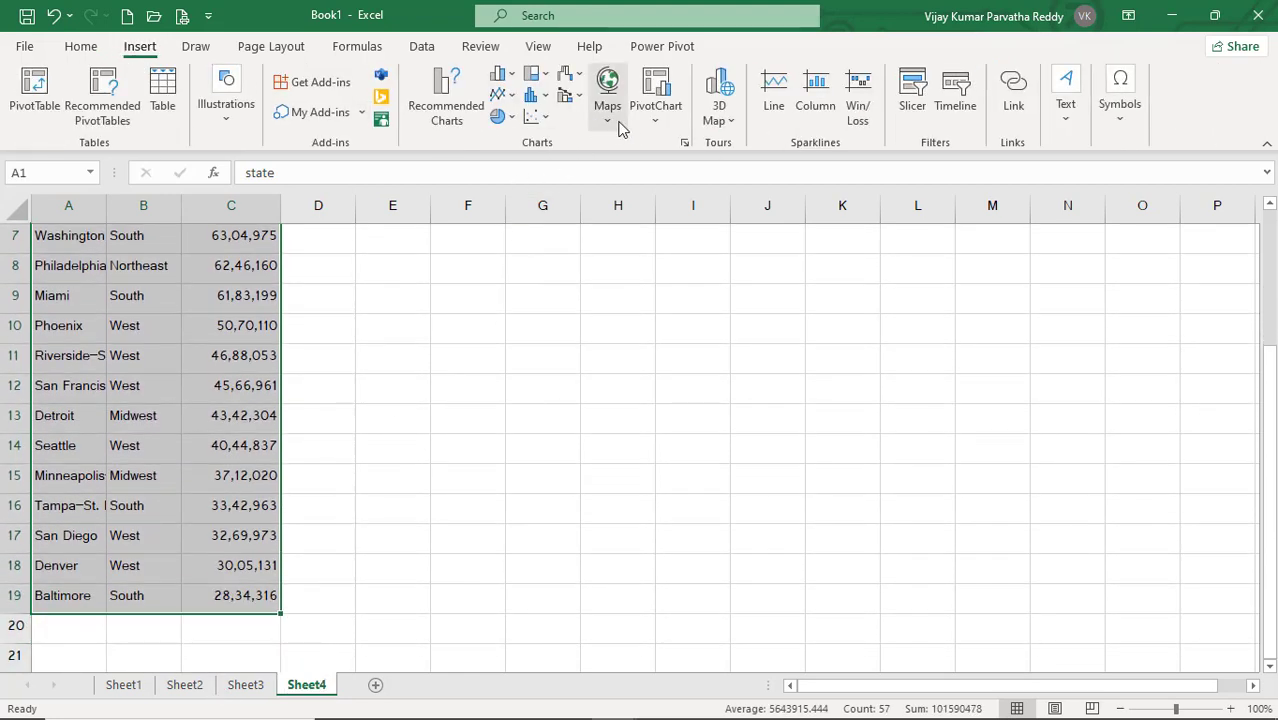
{"action": "left_click", "coordinate": [618, 122]}
{"action": "left_click", "coordinate": [616, 185]}
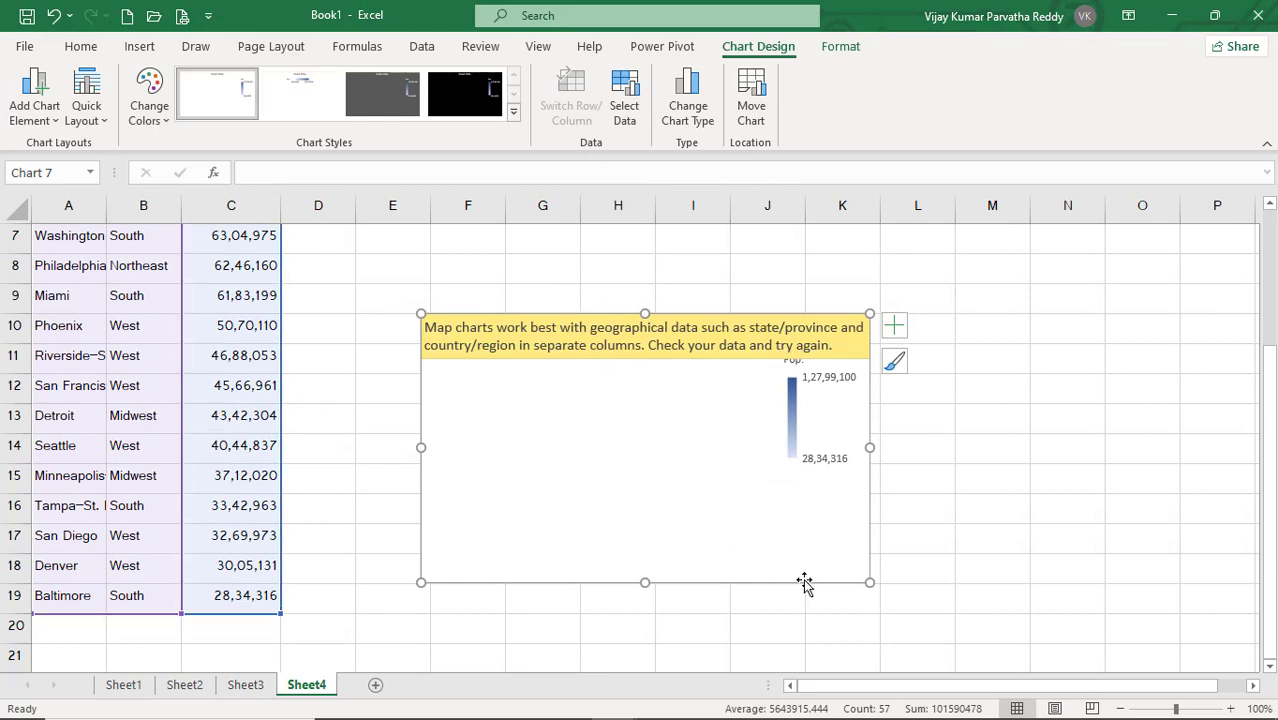
{"action": "left_click_drag", "start_coordinate": [866, 582], "coordinate": [900, 605]}
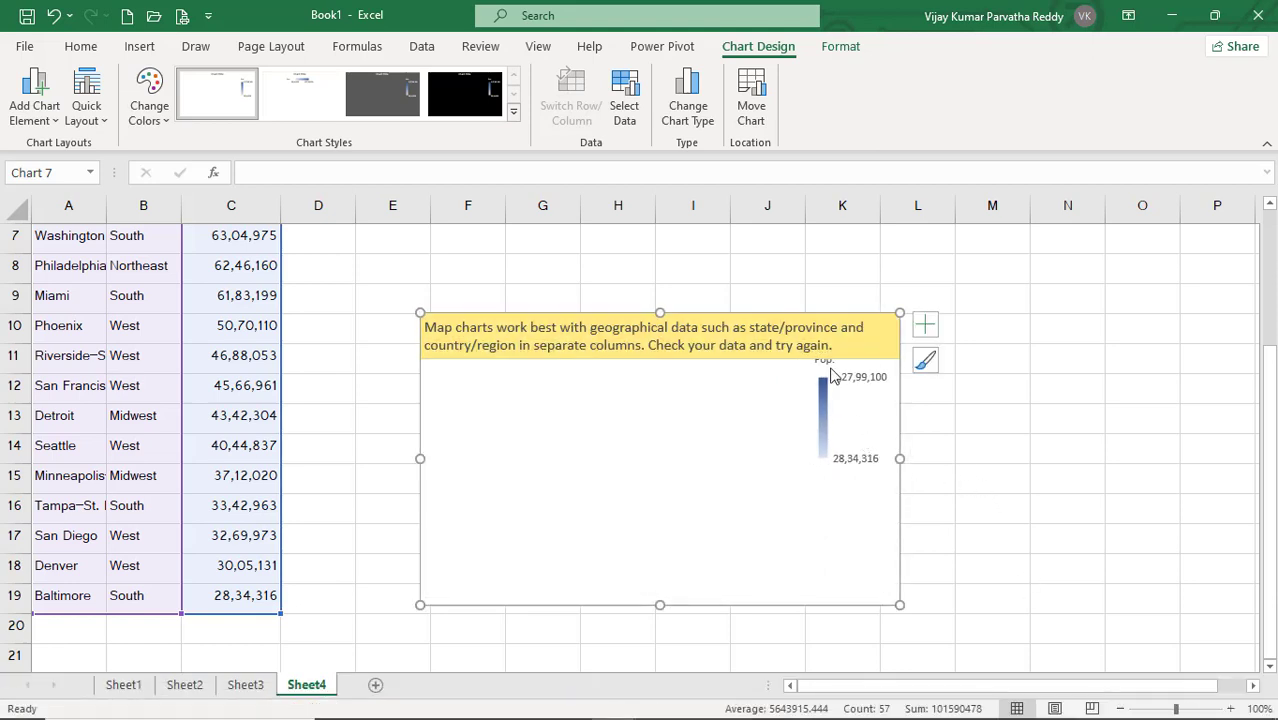
{"action": "key", "text": "Delete"}
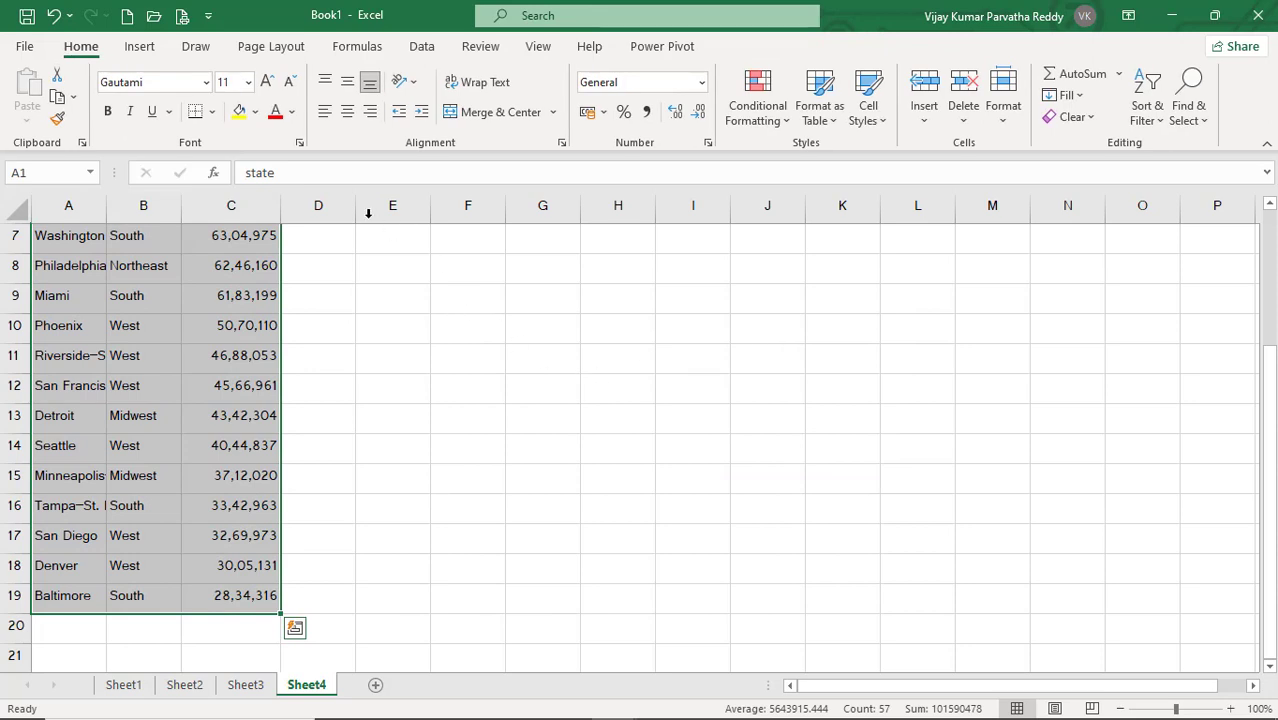
Open 3D Maps with only the empty cell F4 selected on Sheet4.
{"action": "scroll", "coordinate": [319, 347], "scroll_direction": "up", "scroll_amount": 2}
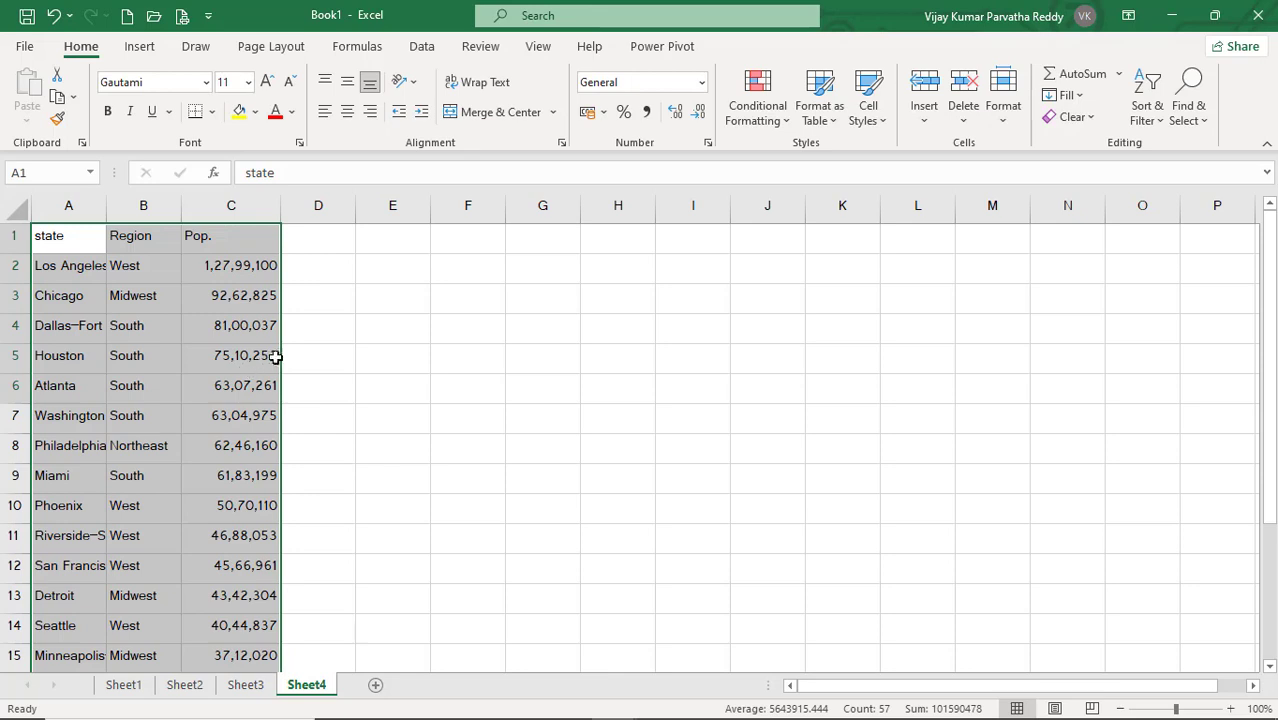
{"action": "left_click", "coordinate": [475, 328]}
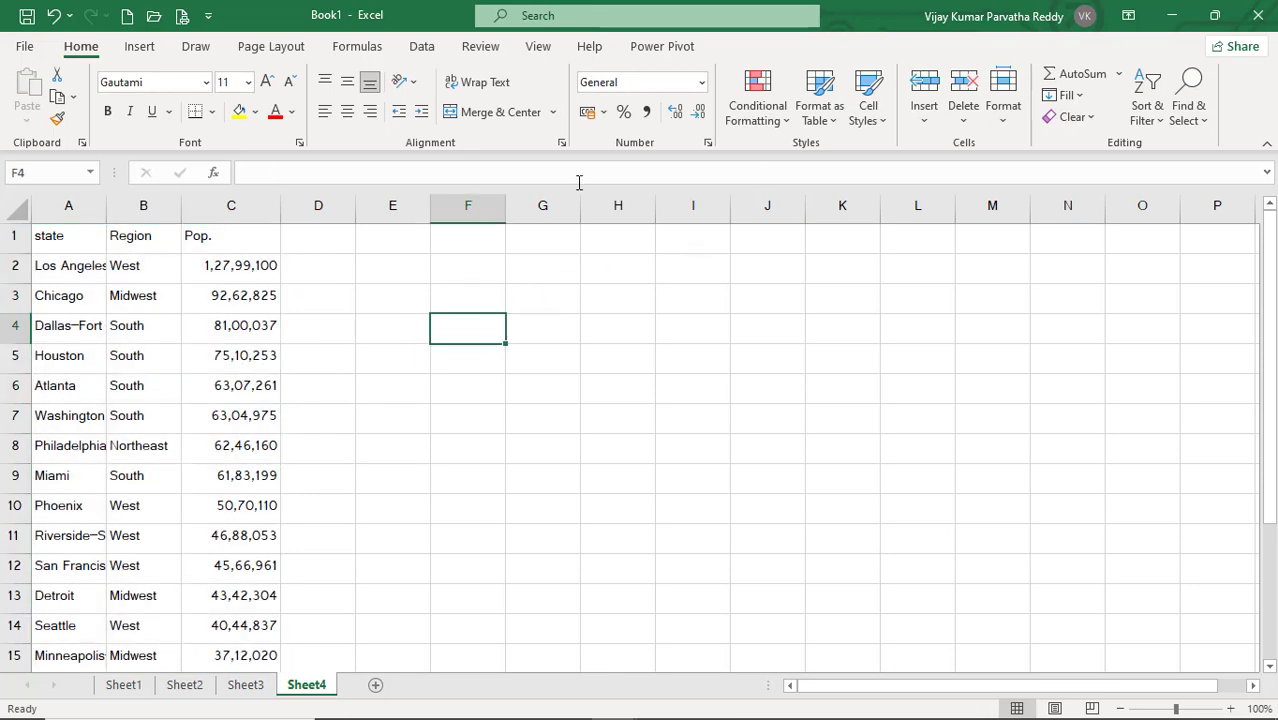
{"action": "left_click", "coordinate": [141, 50]}
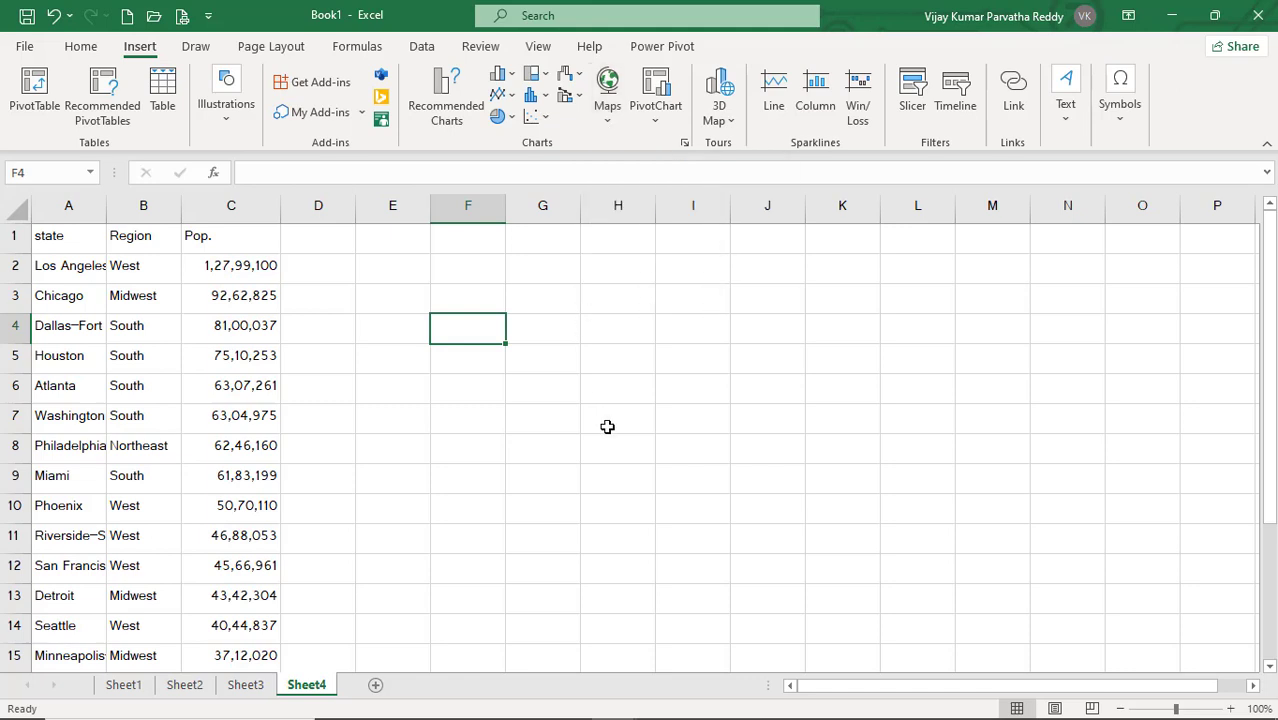
{"action": "left_click", "coordinate": [731, 122]}
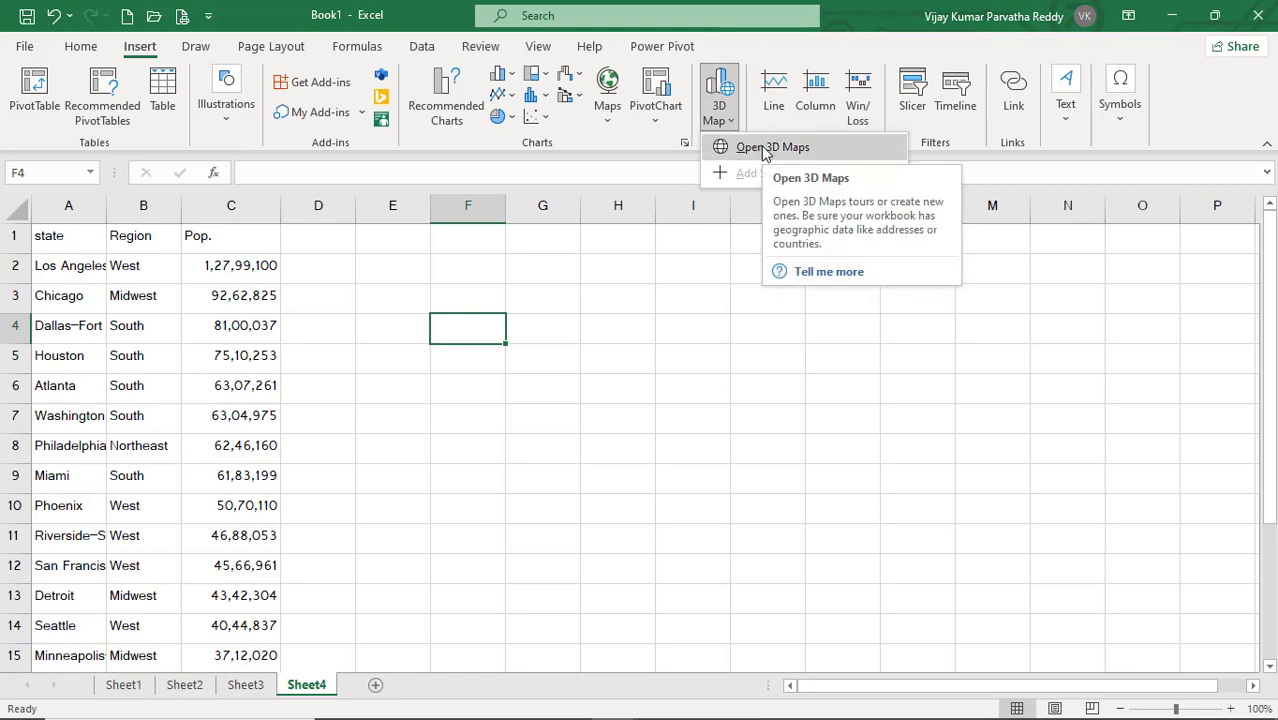
{"action": "left_click", "coordinate": [765, 150]}
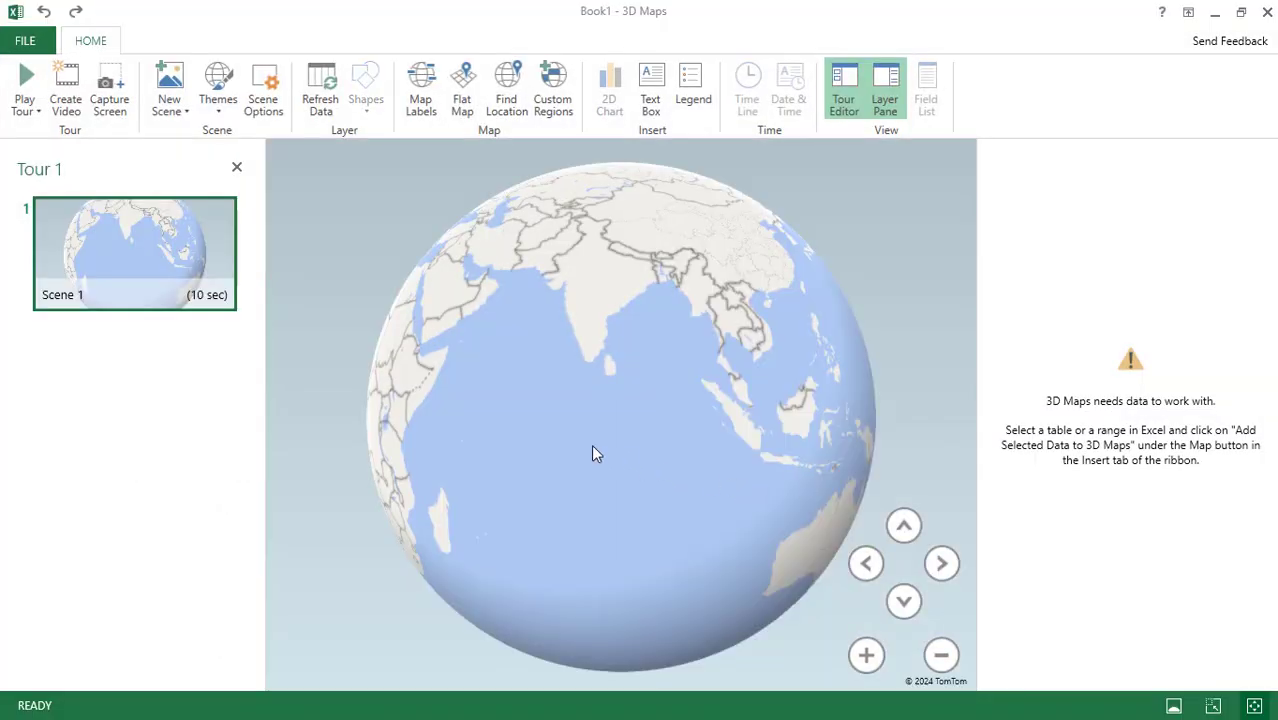
Rotate the globe to the Americas and refresh the map data before closing 3D Maps.
{"action": "left_click_drag", "start_coordinate": [713, 445], "coordinate": [785, 448]}
{"action": "left_click_drag", "start_coordinate": [464, 446], "coordinate": [681, 466]}
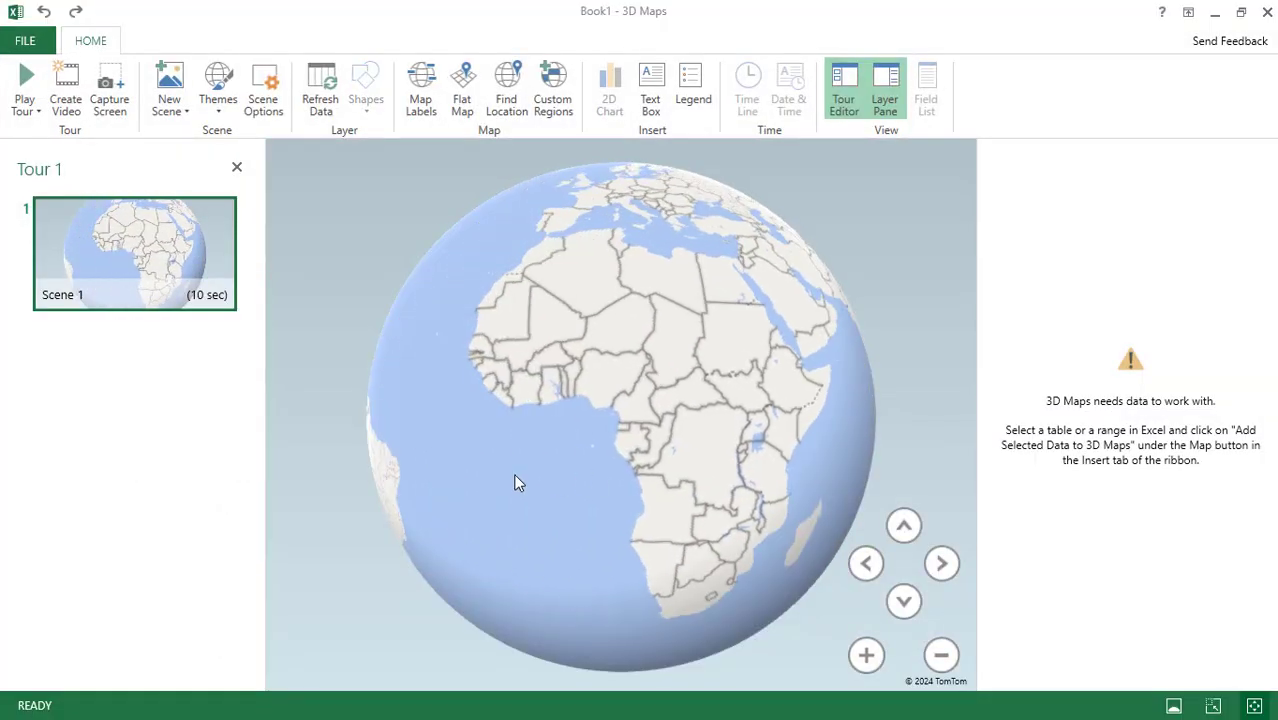
{"action": "left_click_drag", "start_coordinate": [516, 474], "coordinate": [677, 461]}
{"action": "left_click_drag", "start_coordinate": [502, 463], "coordinate": [616, 471]}
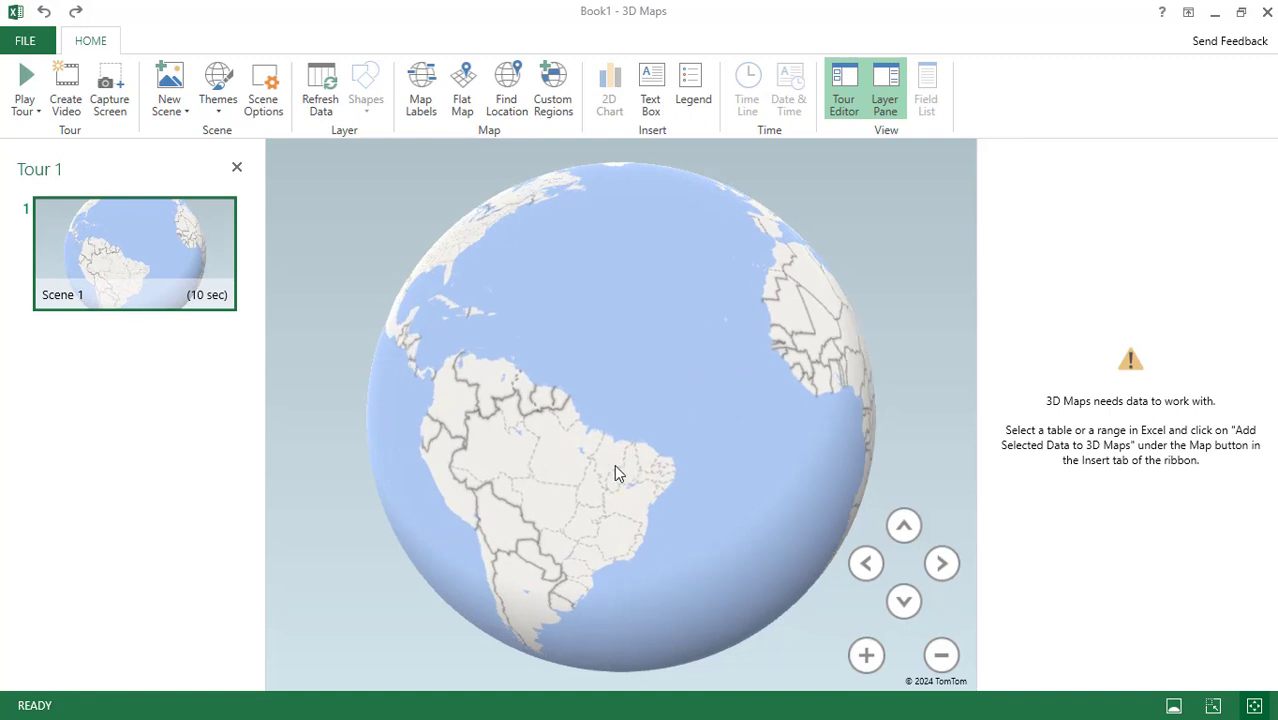
{"action": "left_click_drag", "start_coordinate": [495, 471], "coordinate": [584, 486]}
{"action": "left_click_drag", "start_coordinate": [607, 431], "coordinate": [670, 482]}
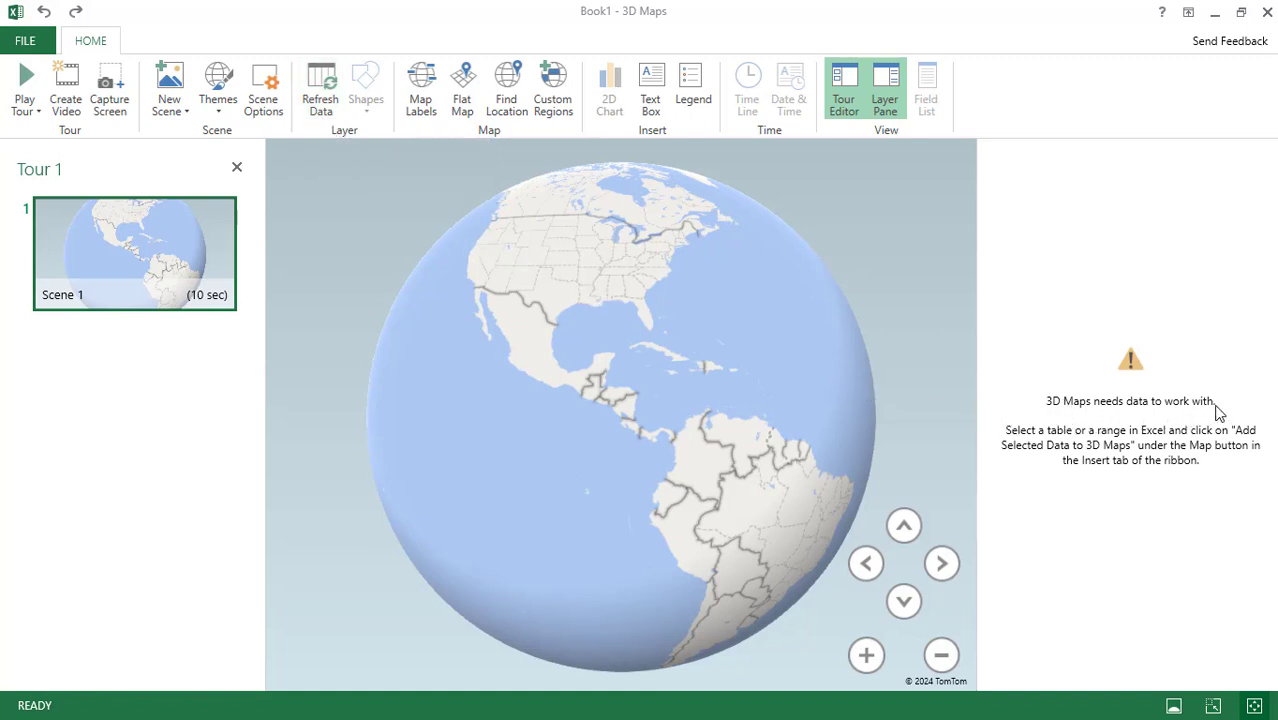
{"action": "left_click", "coordinate": [322, 100]}
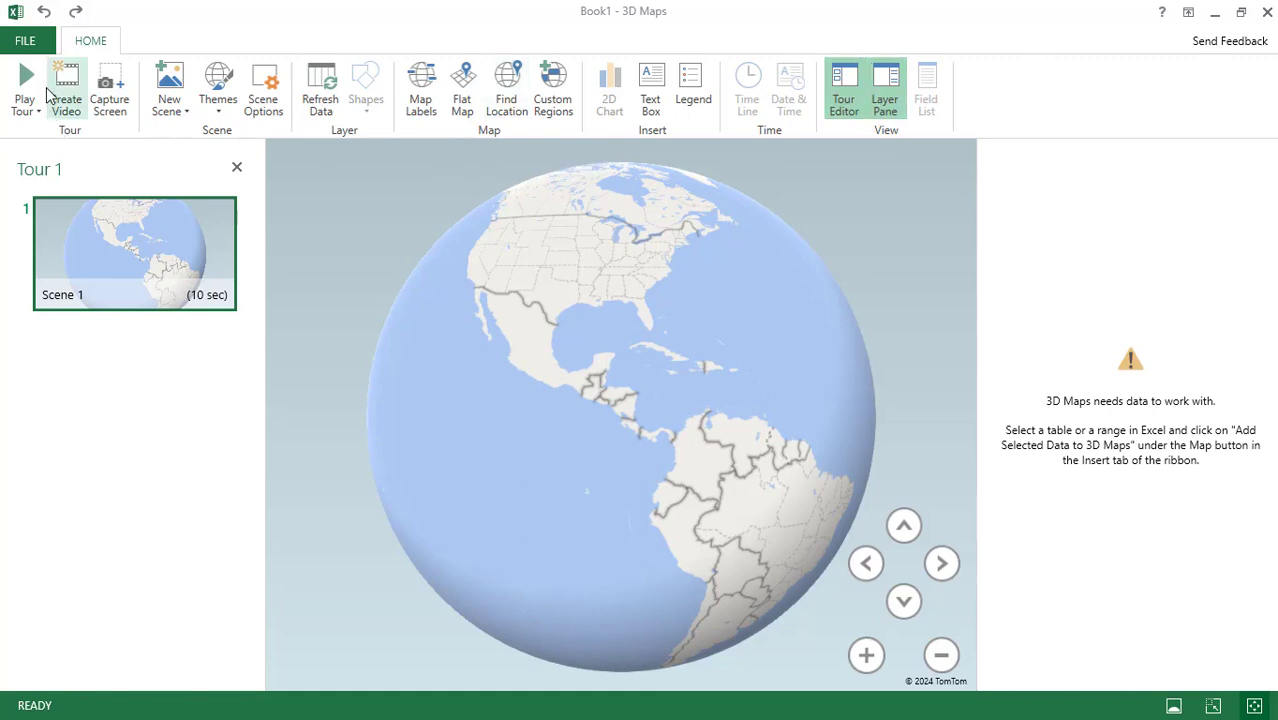
{"action": "left_click", "coordinate": [1267, 12]}
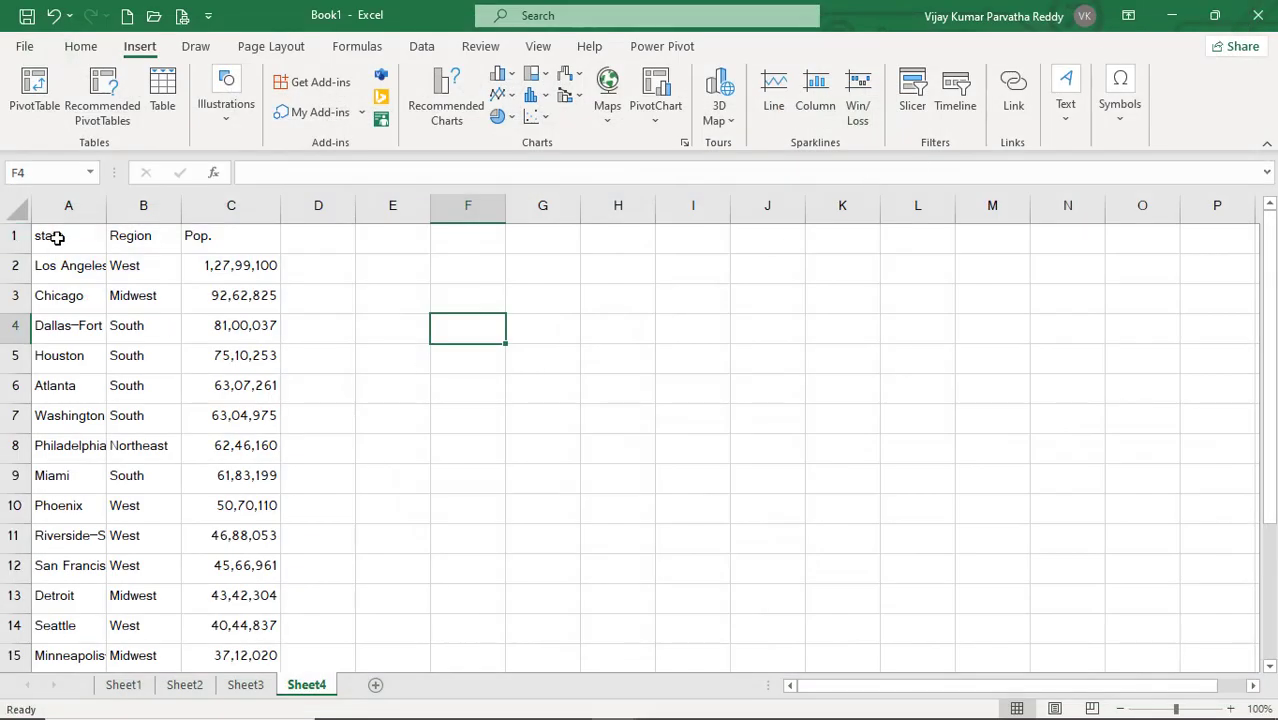
Select A1:C19, reopen the existing Tour 1 in 3D Maps to check it for data, and close it.
{"action": "left_click_drag", "start_coordinate": [57, 236], "coordinate": [262, 502]}
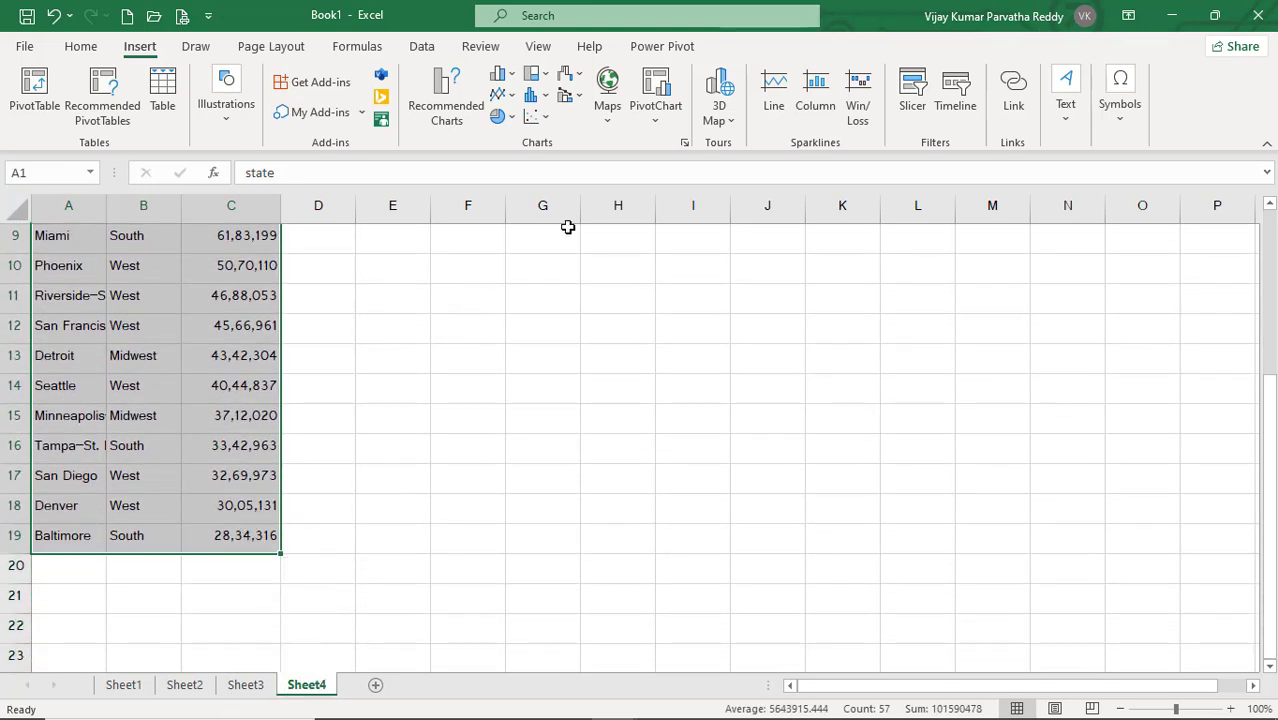
{"action": "left_click", "coordinate": [719, 112]}
{"action": "left_click", "coordinate": [744, 151]}
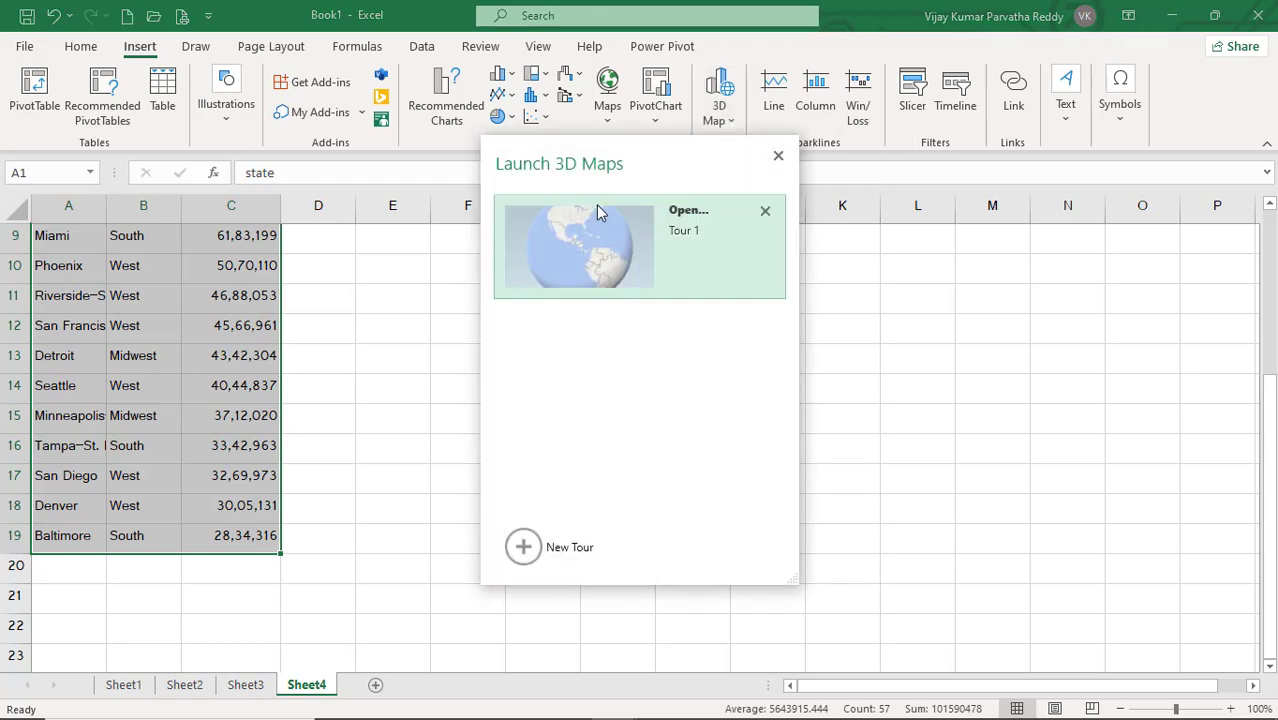
{"action": "left_click", "coordinate": [620, 245]}
{"action": "left_click", "coordinate": [621, 256]}
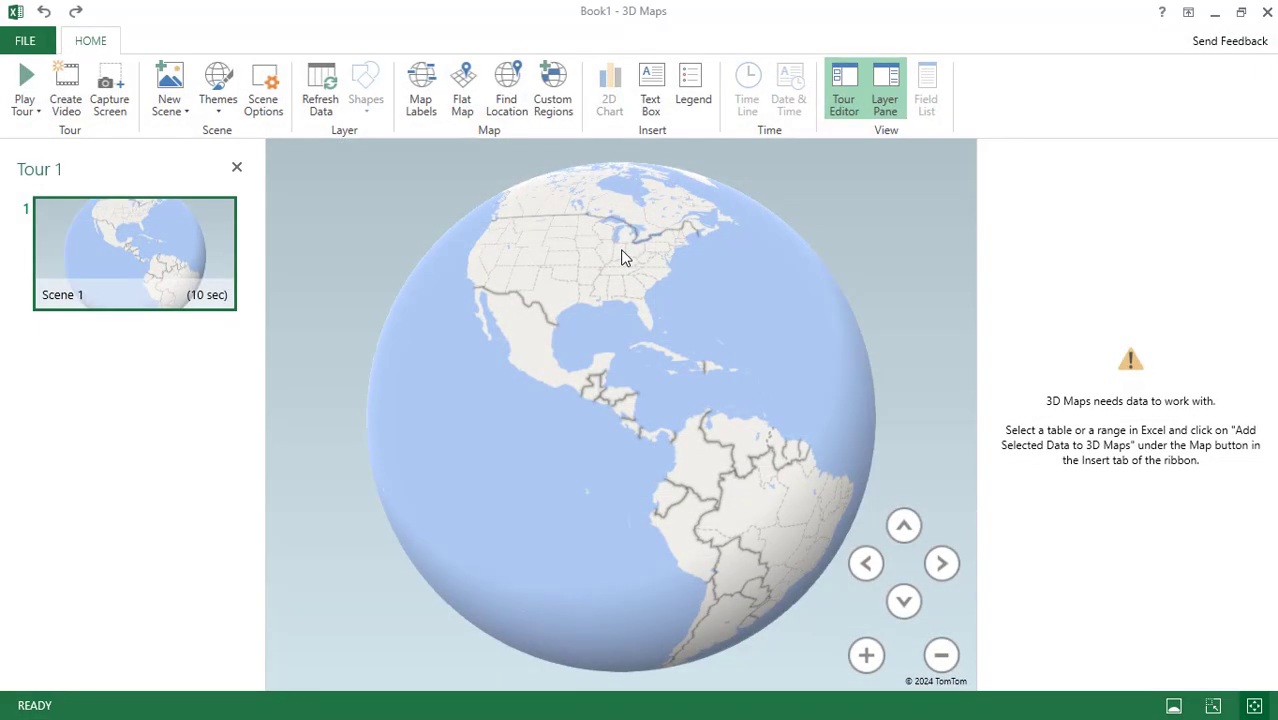
{"action": "left_click", "coordinate": [1265, 12]}
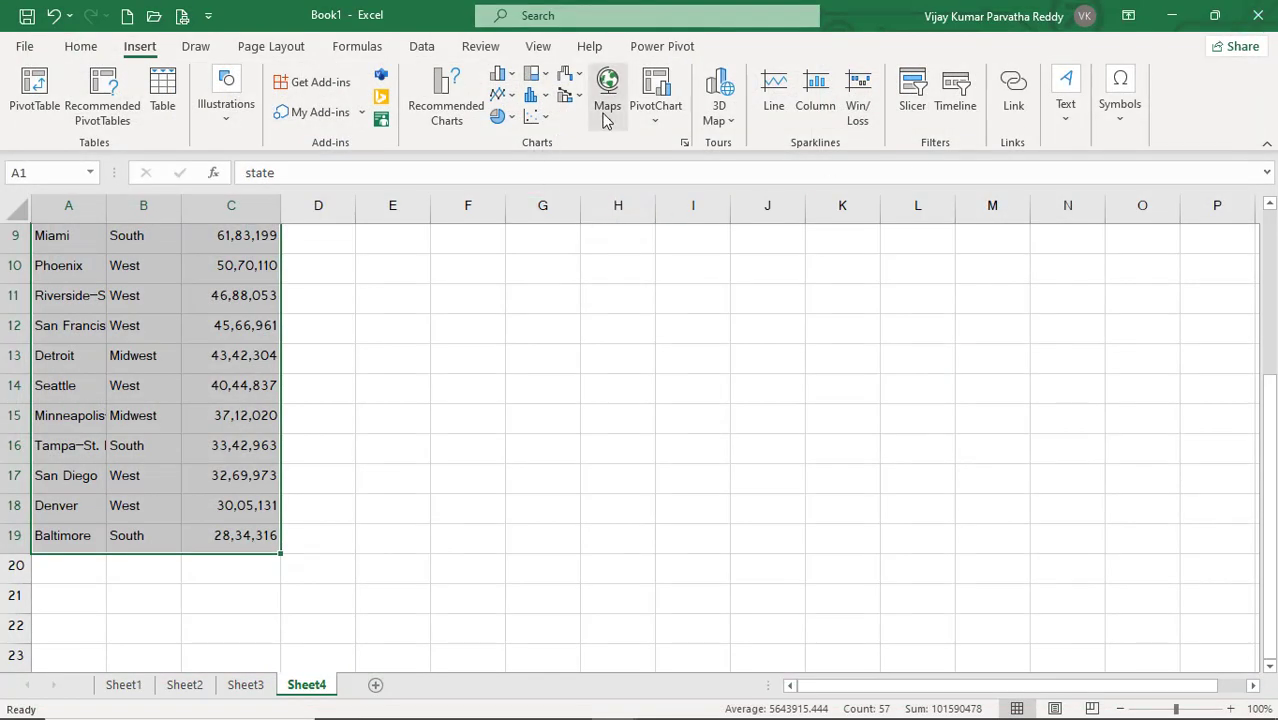
Create a new 3D Maps tour from the selected range A1:C19.
{"action": "left_click", "coordinate": [721, 120]}
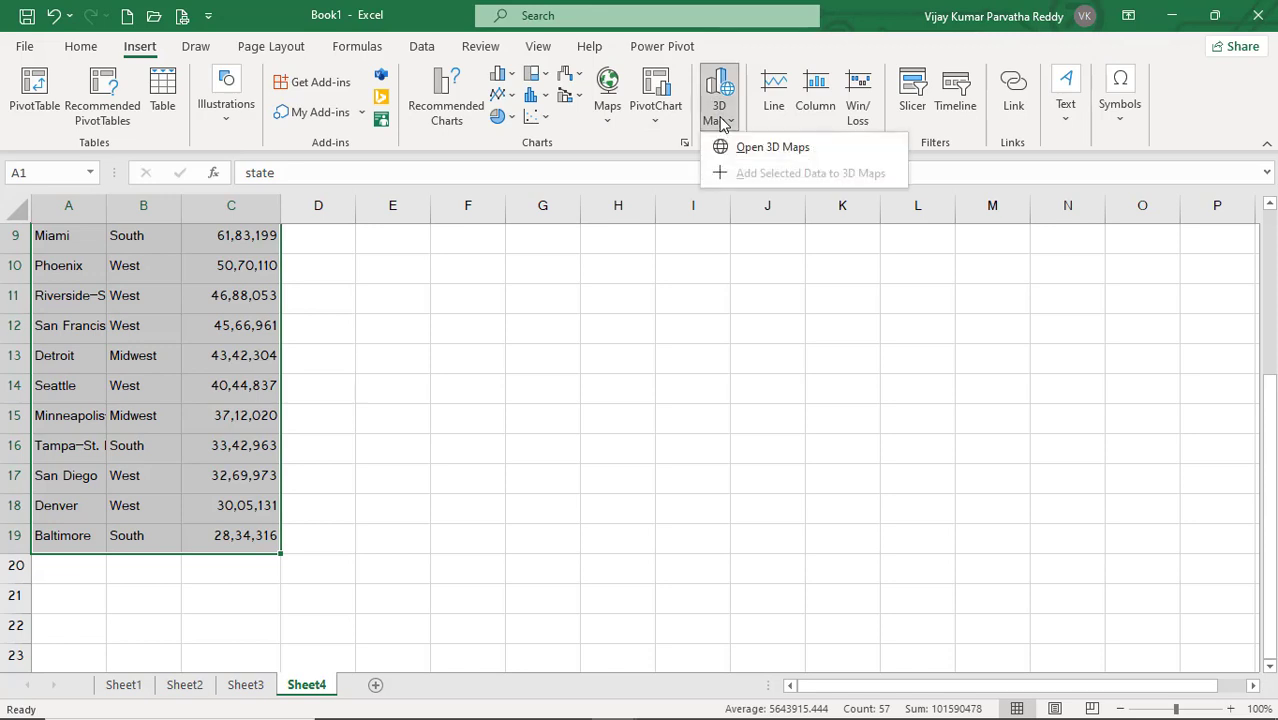
{"action": "left_click", "coordinate": [752, 150]}
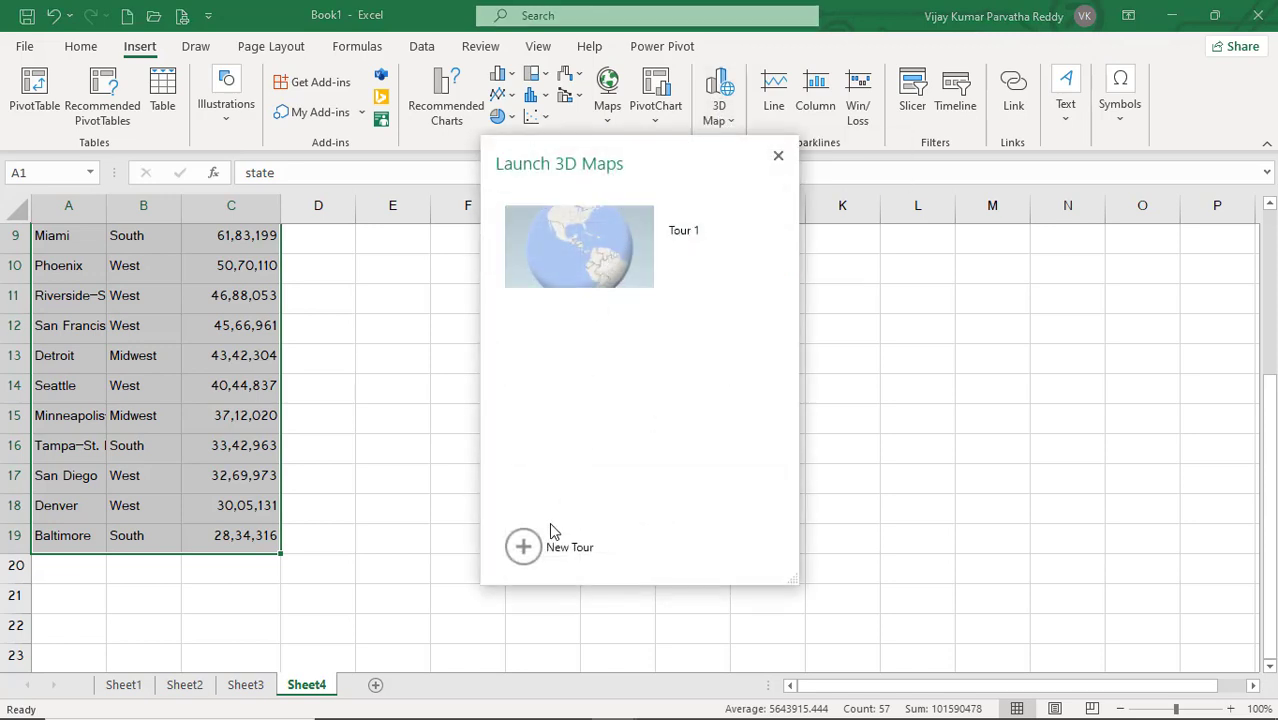
{"action": "left_click", "coordinate": [523, 545]}
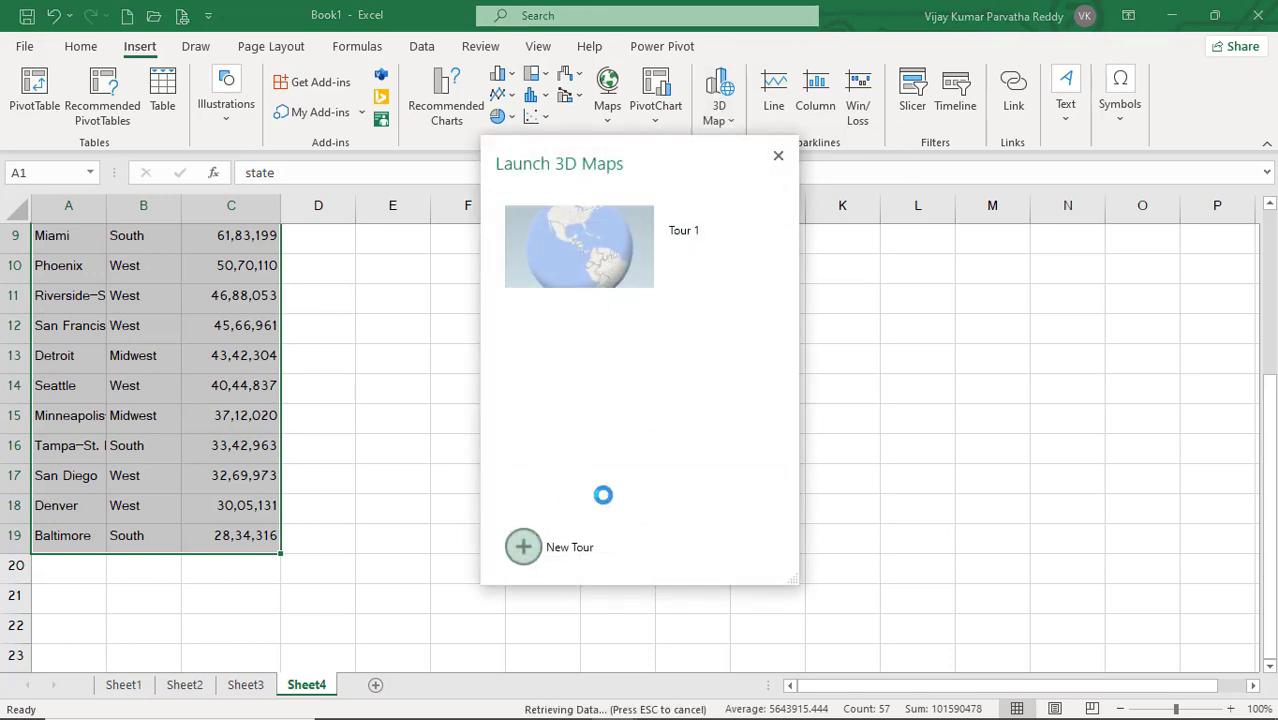
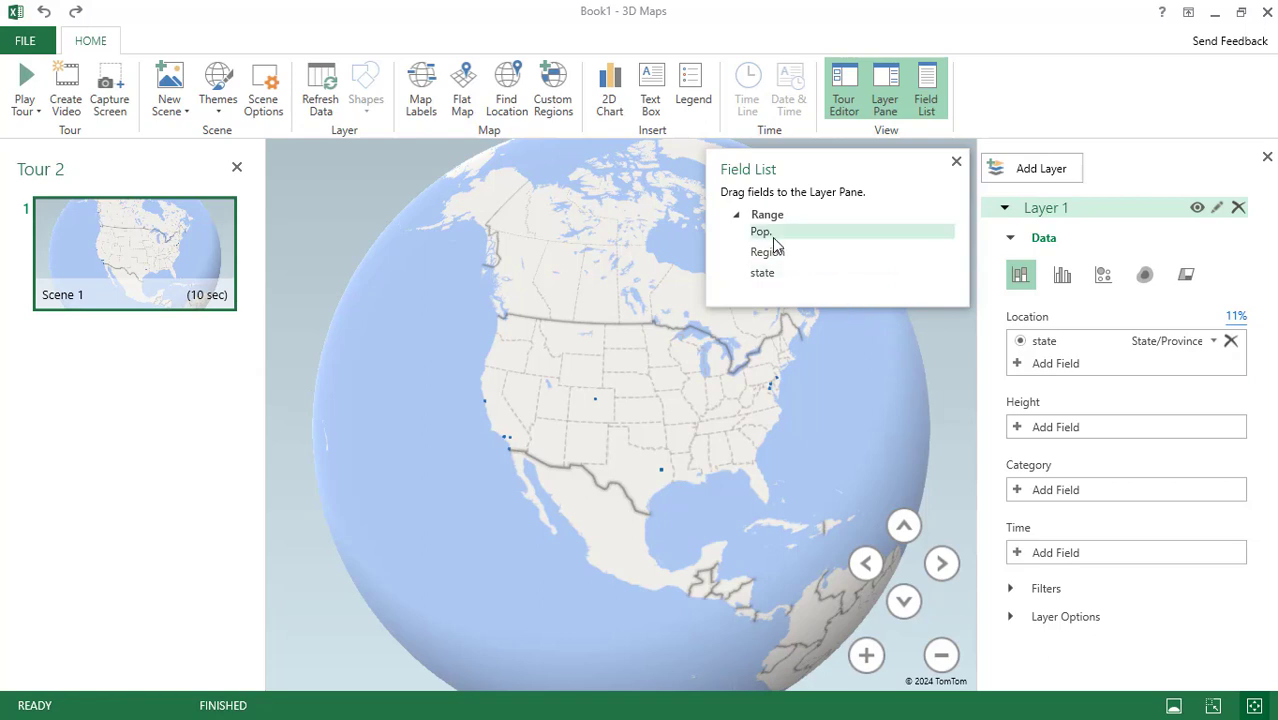
Assign the Pop. field to the height and the Region field to the category of Layer 1.
{"action": "left_click_drag", "start_coordinate": [777, 238], "coordinate": [1053, 430]}
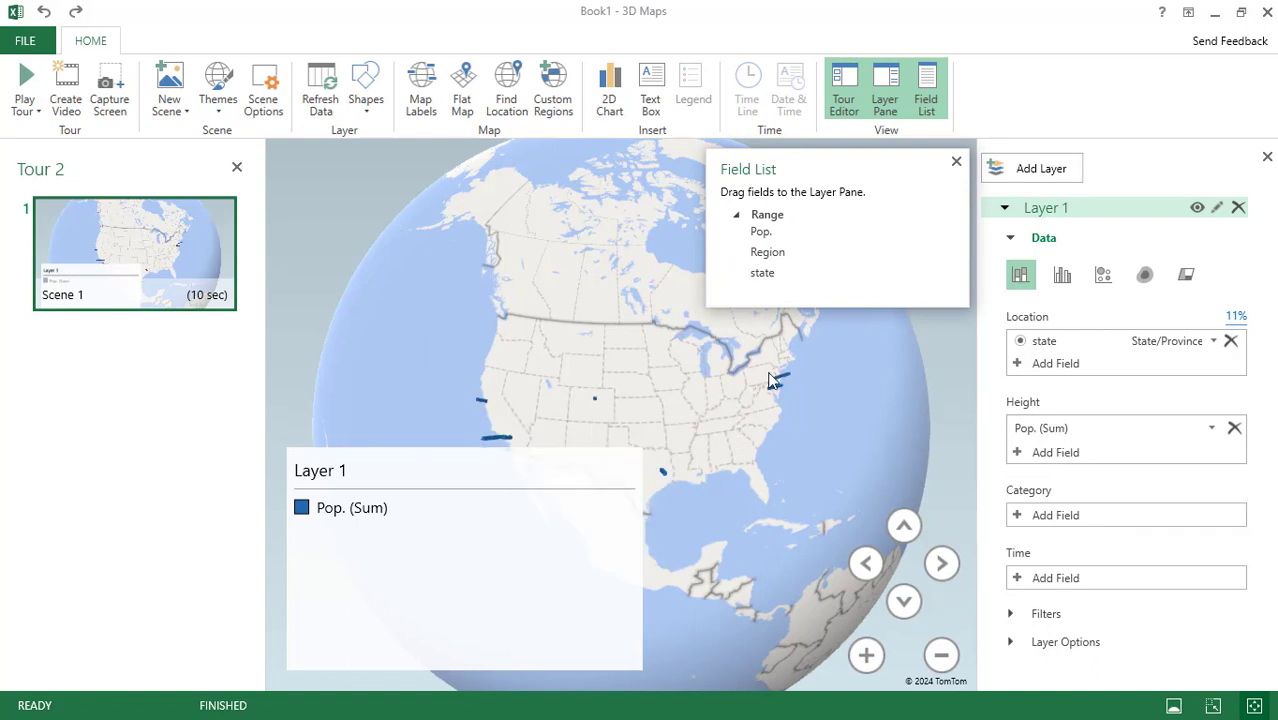
{"action": "left_click_drag", "start_coordinate": [783, 255], "coordinate": [1058, 515]}
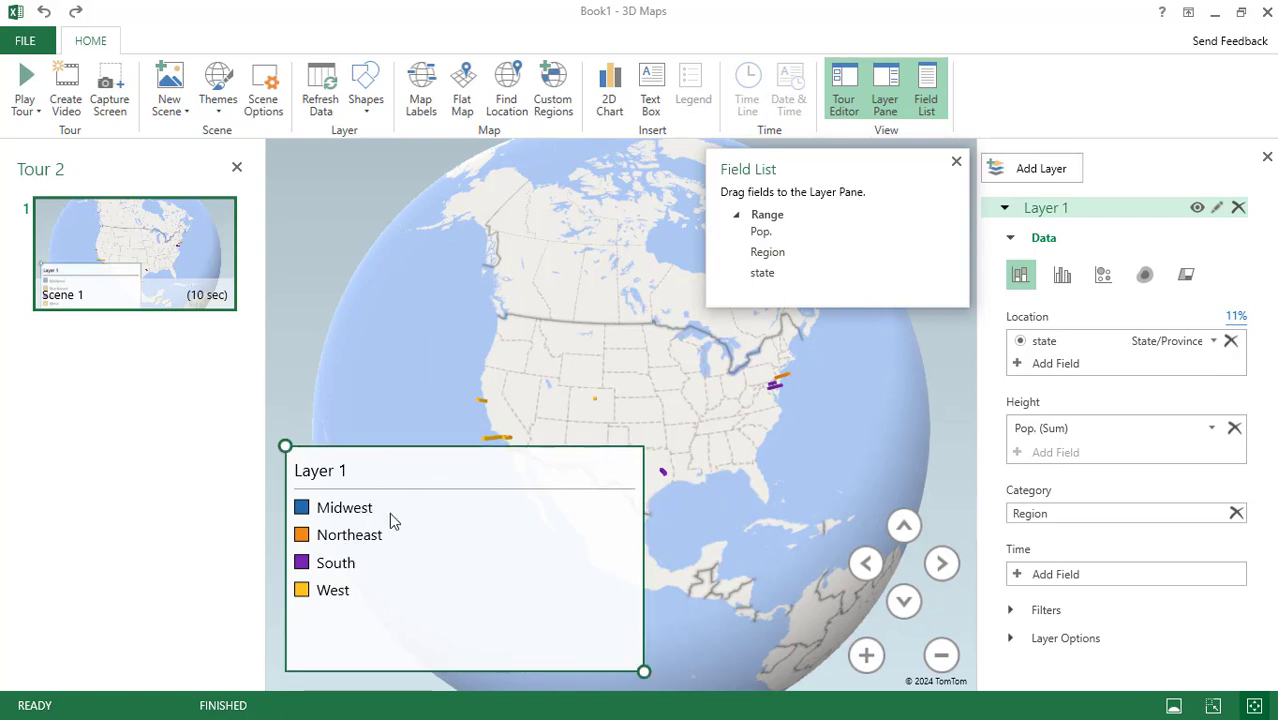
{"action": "scroll", "coordinate": [692, 428], "scroll_direction": "down", "scroll_amount": 2}
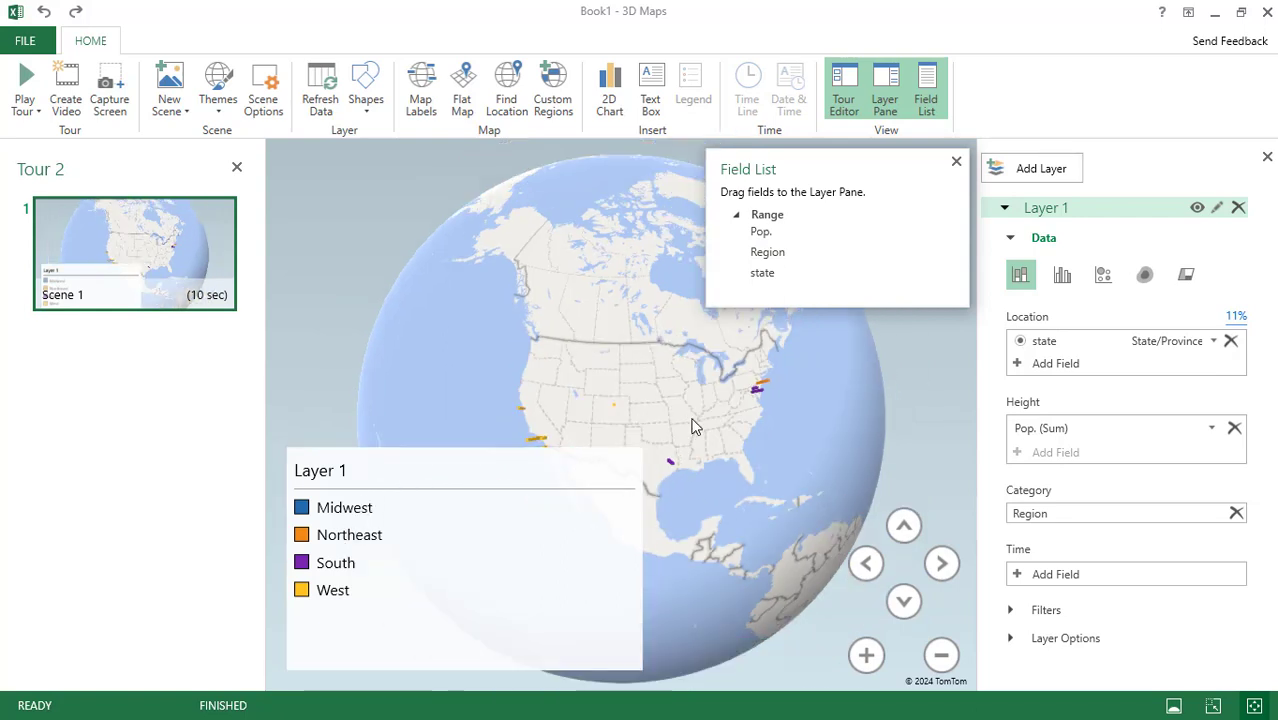
{"action": "left_click_drag", "start_coordinate": [806, 440], "coordinate": [741, 380]}
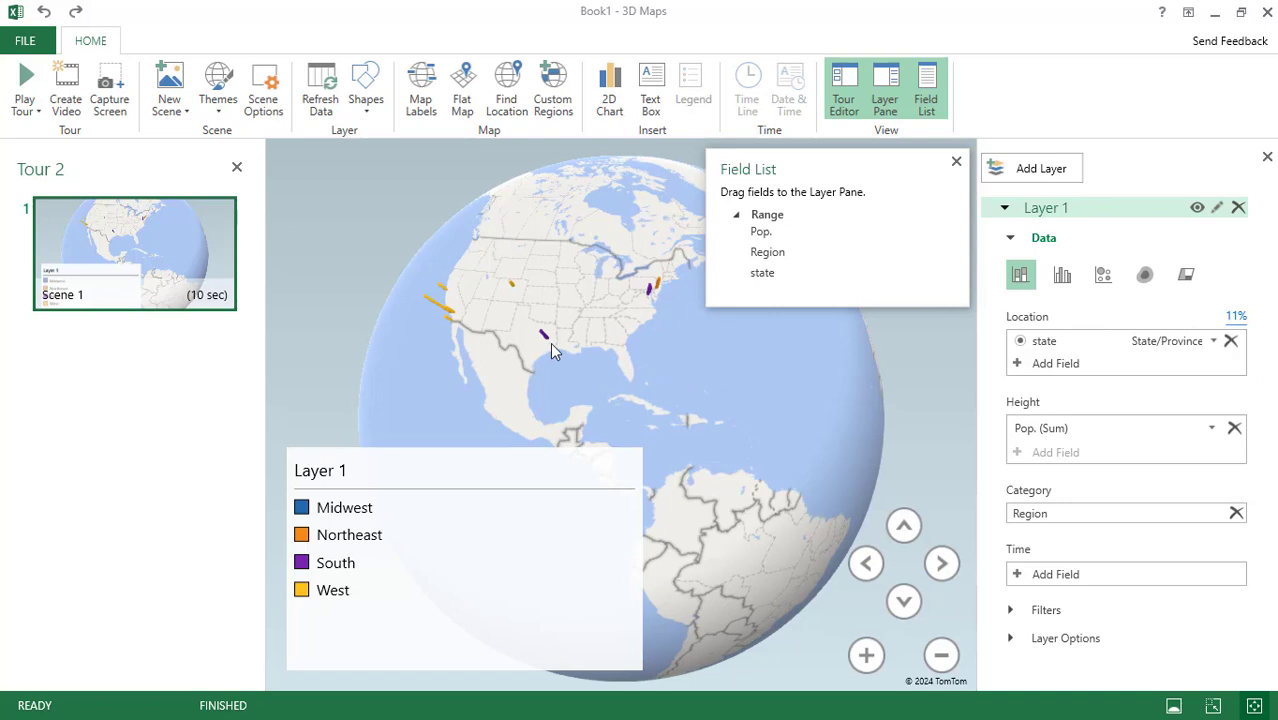
Inspect the regional population columns across North America on the globe from several angles, and close 3D Maps.
{"action": "mouse_move", "coordinate": [543, 341]}
{"action": "mouse_move", "coordinate": [660, 289]}
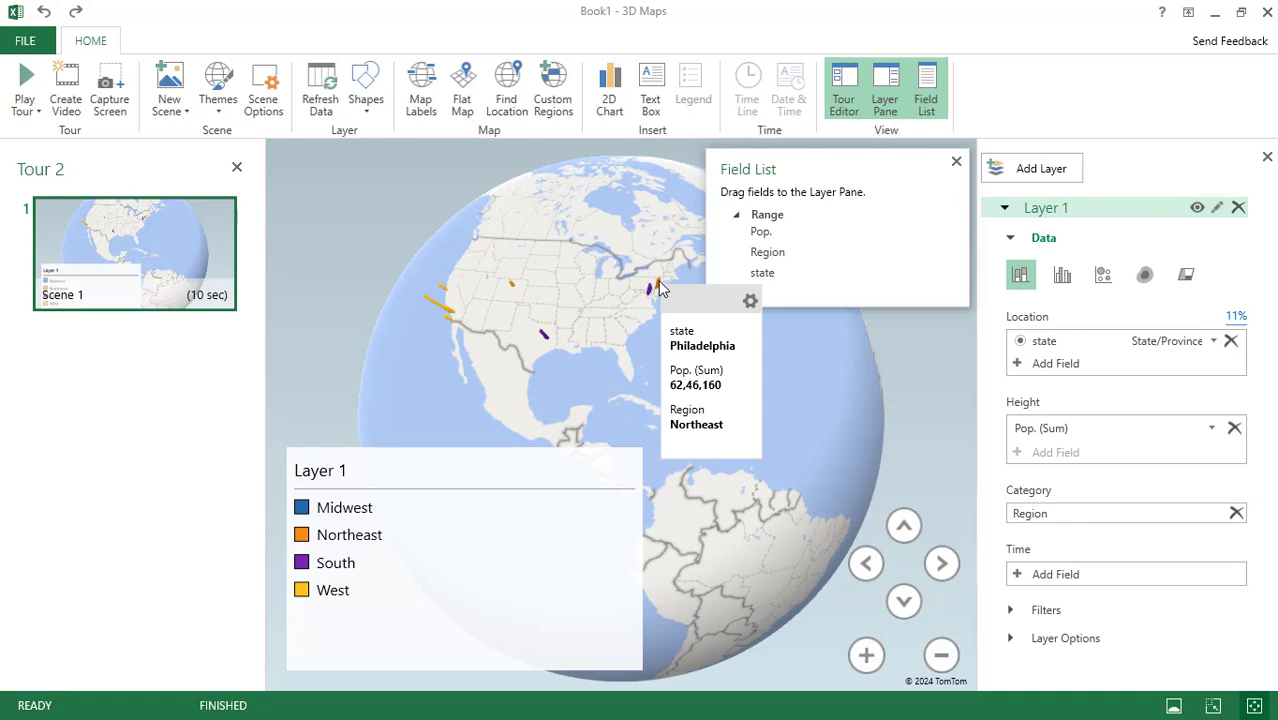
{"action": "left_click_drag", "start_coordinate": [726, 444], "coordinate": [843, 449]}
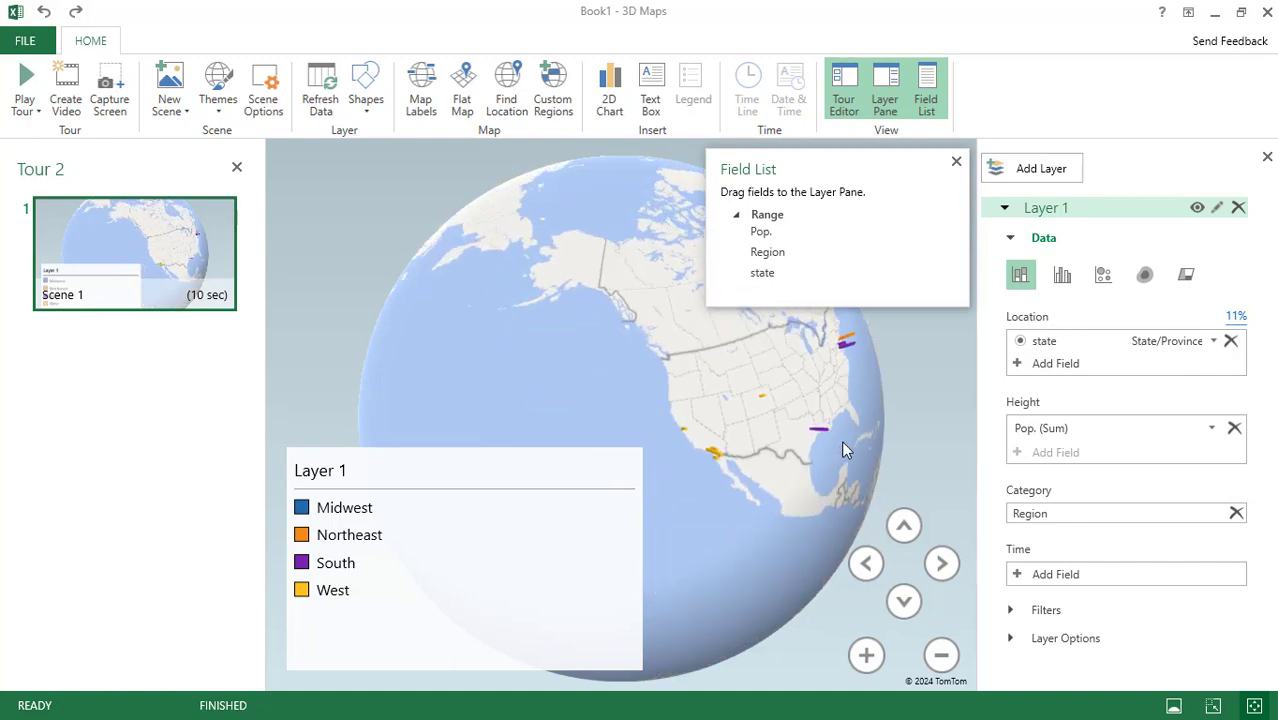
{"action": "left_click_drag", "start_coordinate": [590, 389], "coordinate": [666, 405]}
{"action": "left_click_drag", "start_coordinate": [724, 435], "coordinate": [446, 263]}
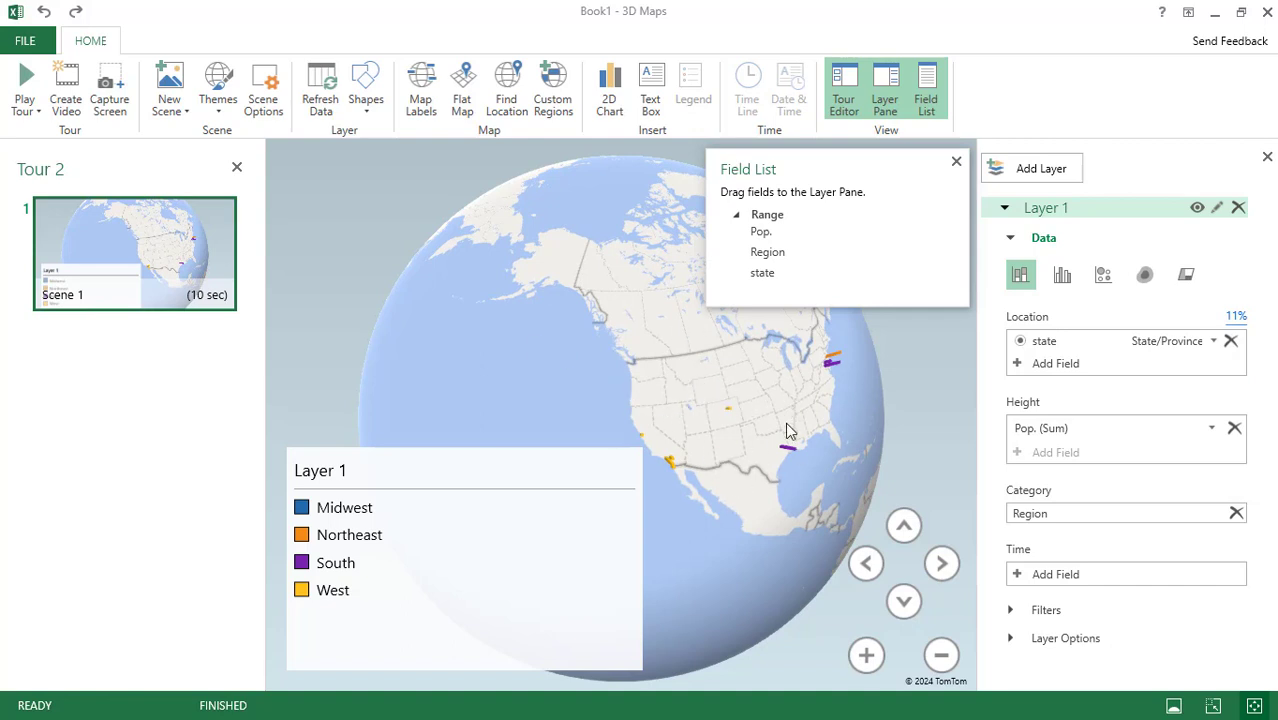
{"action": "left_click_drag", "start_coordinate": [701, 415], "coordinate": [673, 385]}
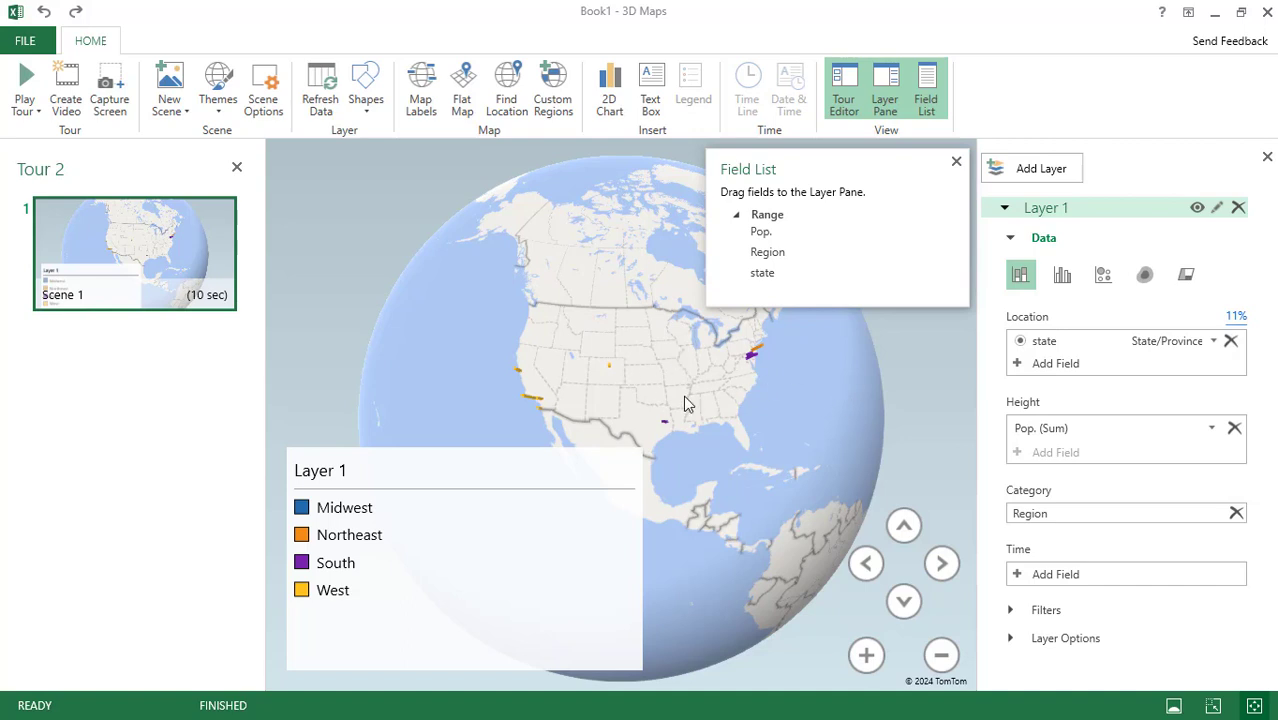
{"action": "left_click", "coordinate": [1266, 13]}
{"action": "left_click", "coordinate": [563, 393]}
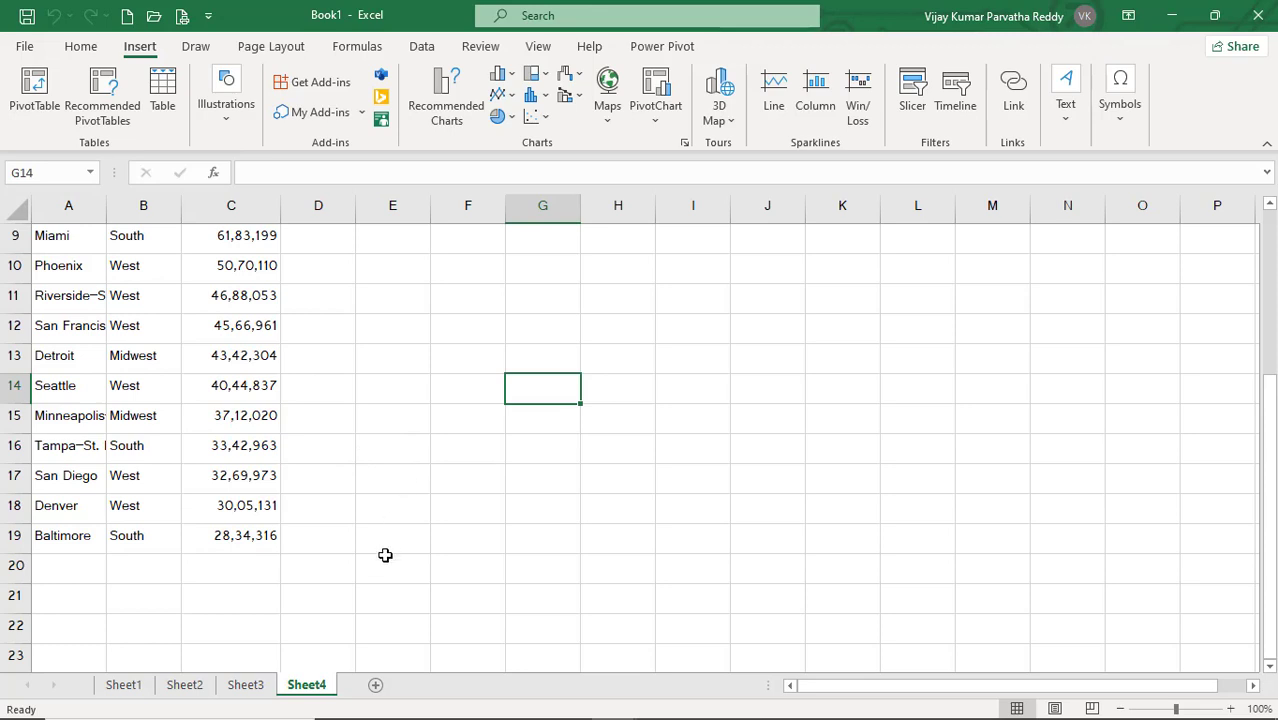
Go to Sheet1 of the population workbook, and switch to the SalesReport1 workbook.
{"action": "left_click", "coordinate": [123, 685]}
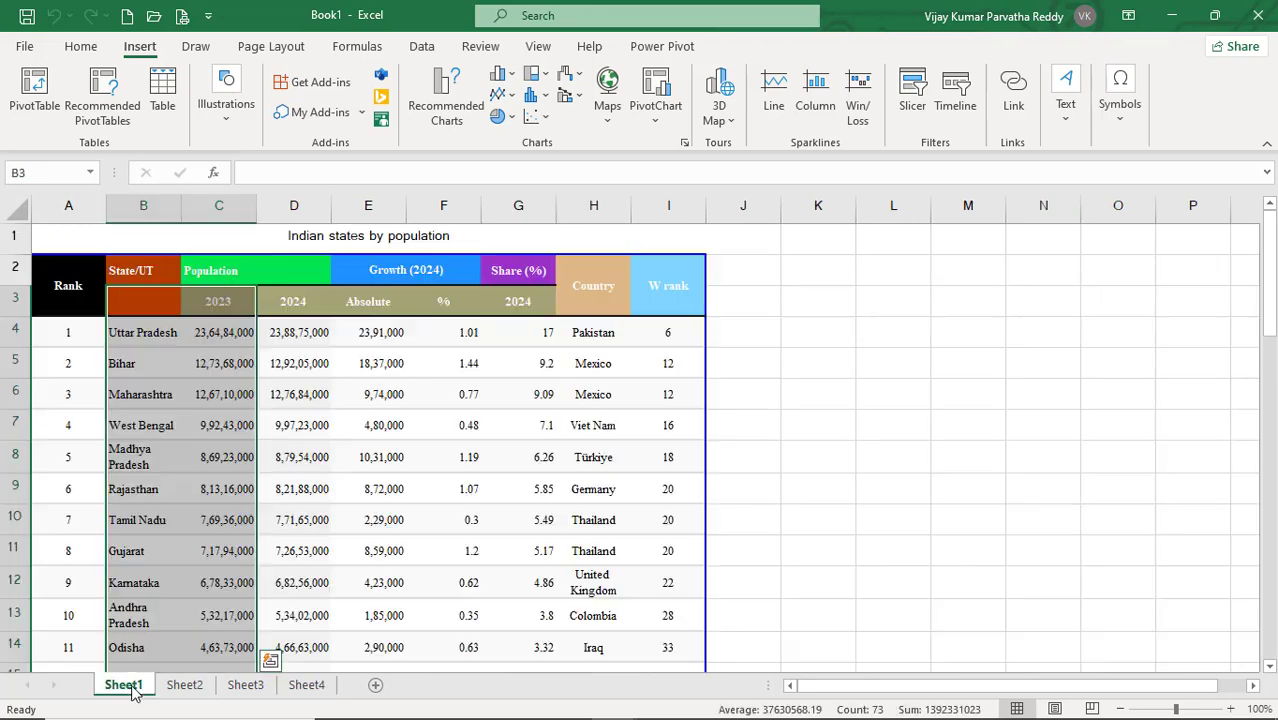
{"action": "left_click", "coordinate": [416, 560]}
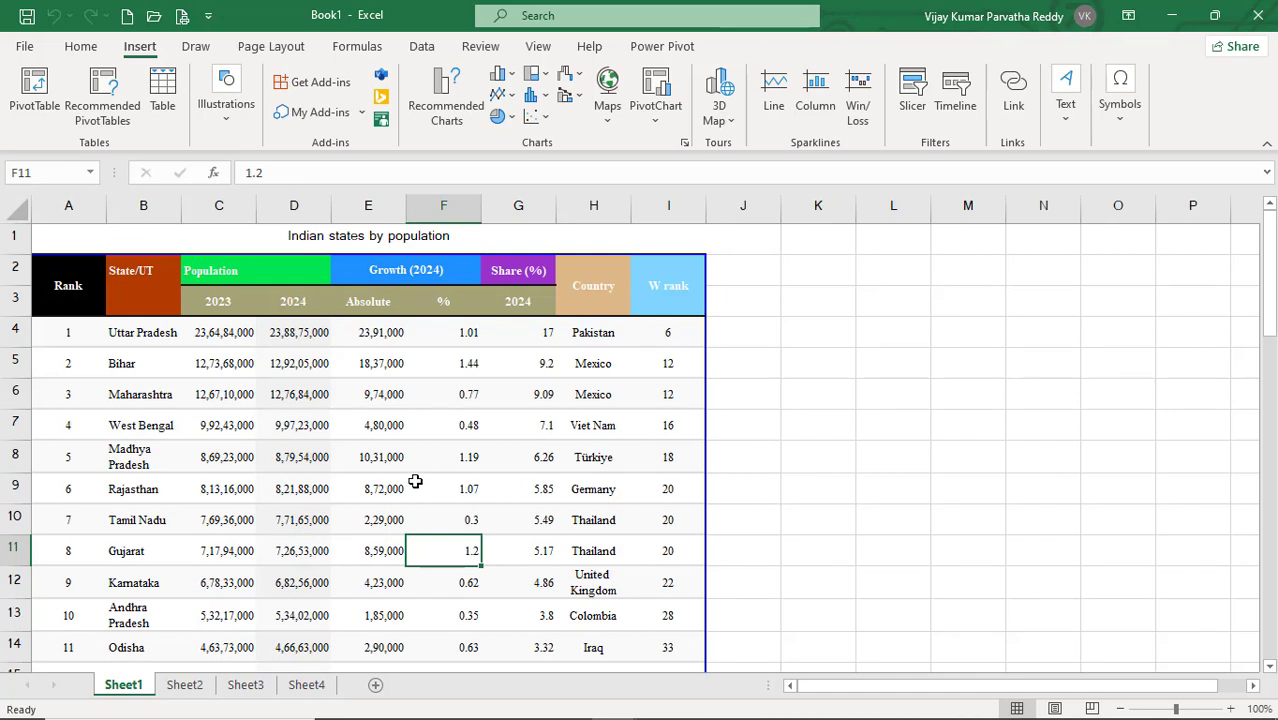
{"action": "key", "text": "alt+Tab"}
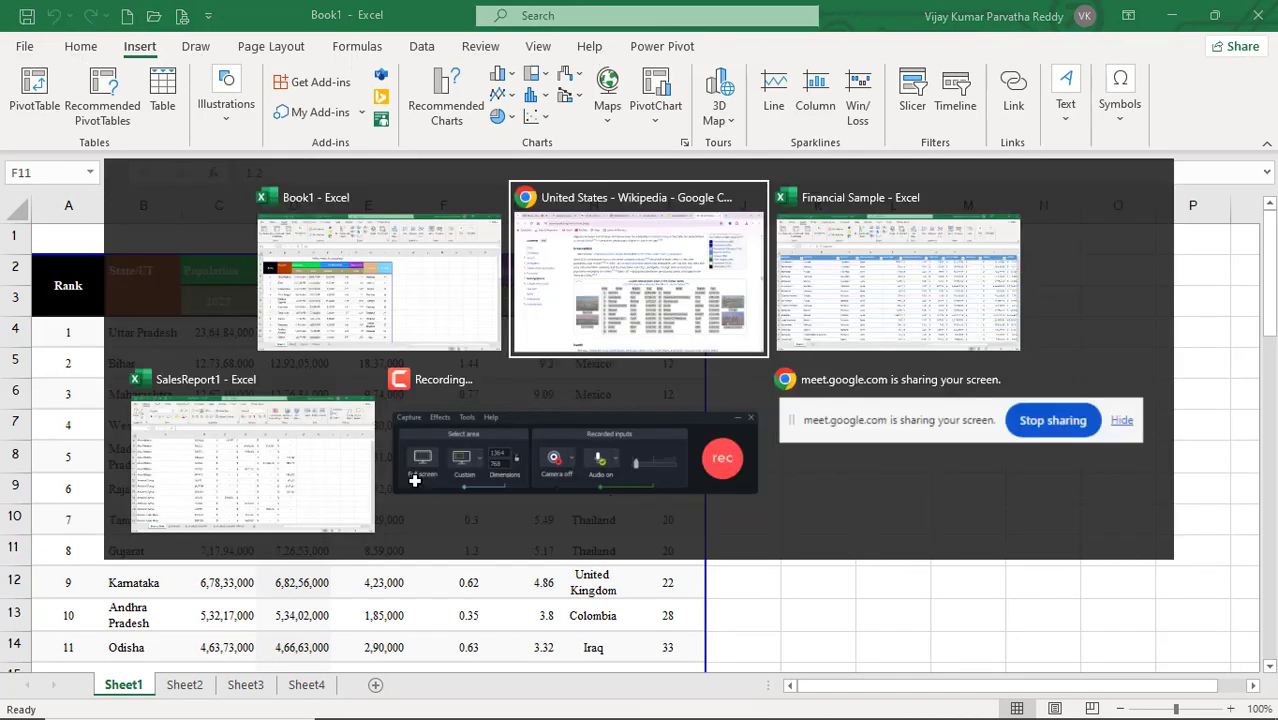
{"action": "key", "text": "Tab"}
{"action": "key", "text": "Tab"}
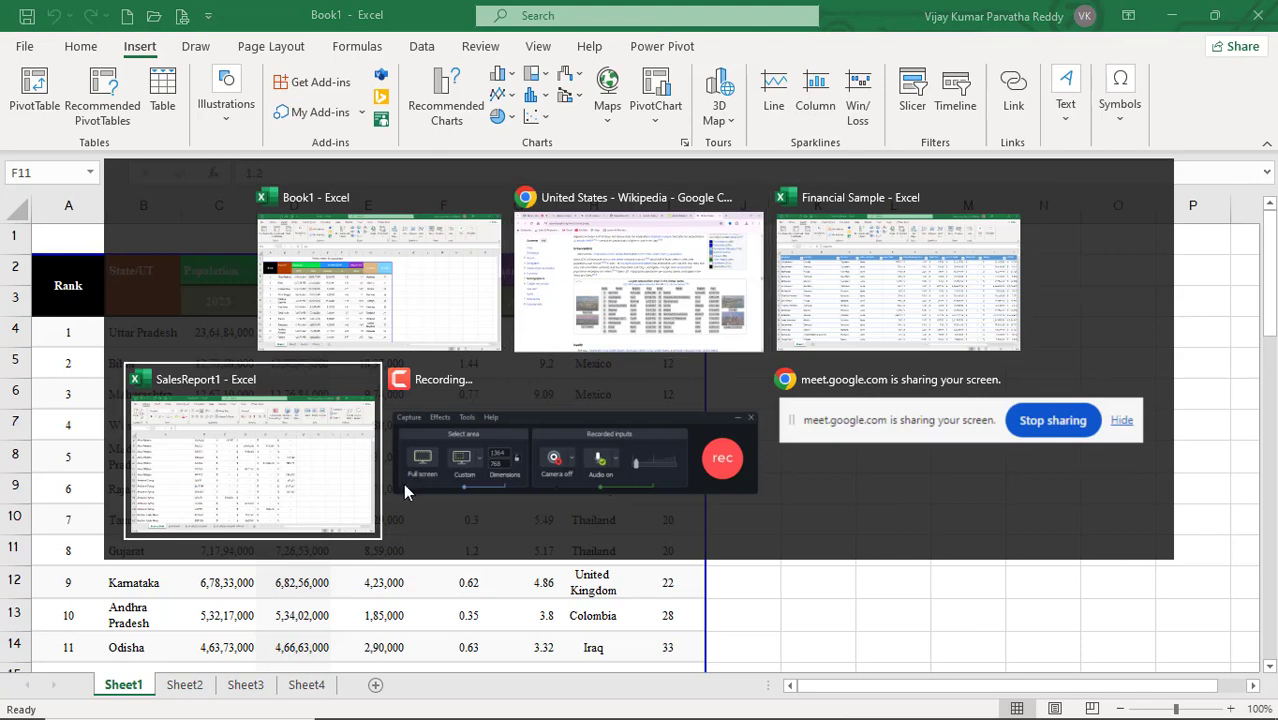
{"action": "left_click", "coordinate": [329, 484]}
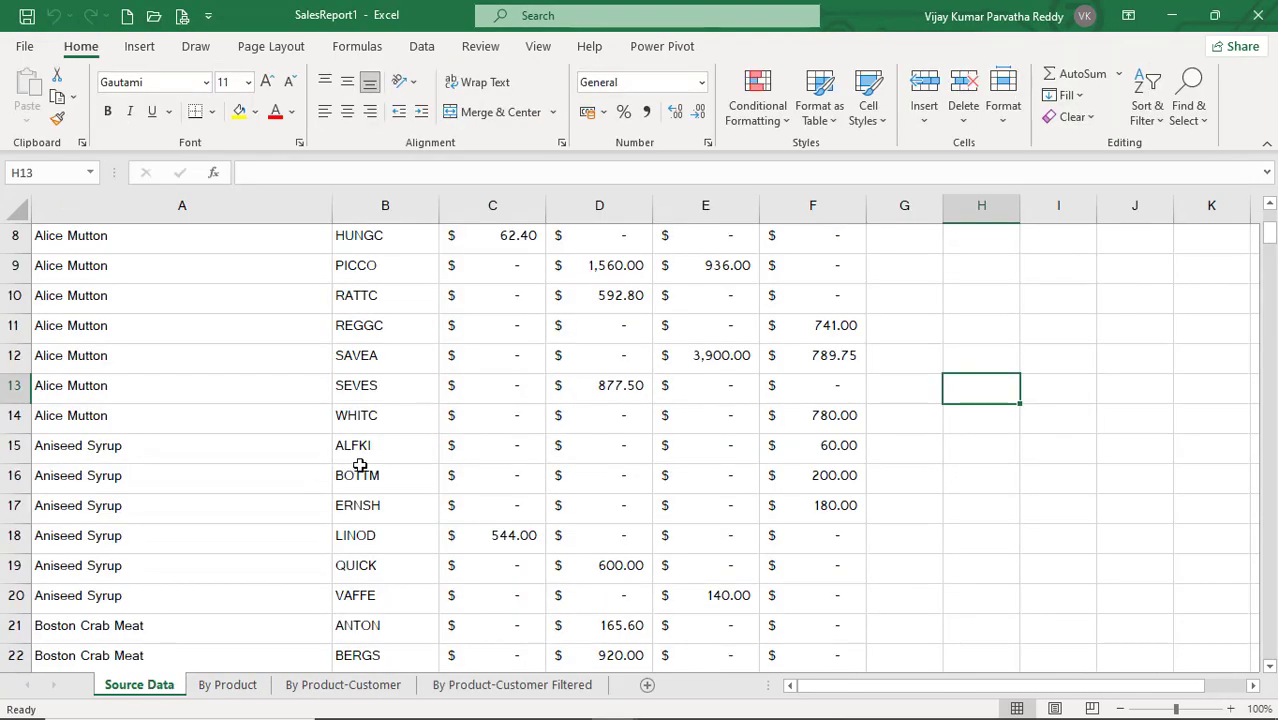
Review the PivotTables on the By Product and By Product-Customer sheets down to their grand totals.
{"action": "left_click", "coordinate": [359, 472]}
{"action": "left_click", "coordinate": [230, 685]}
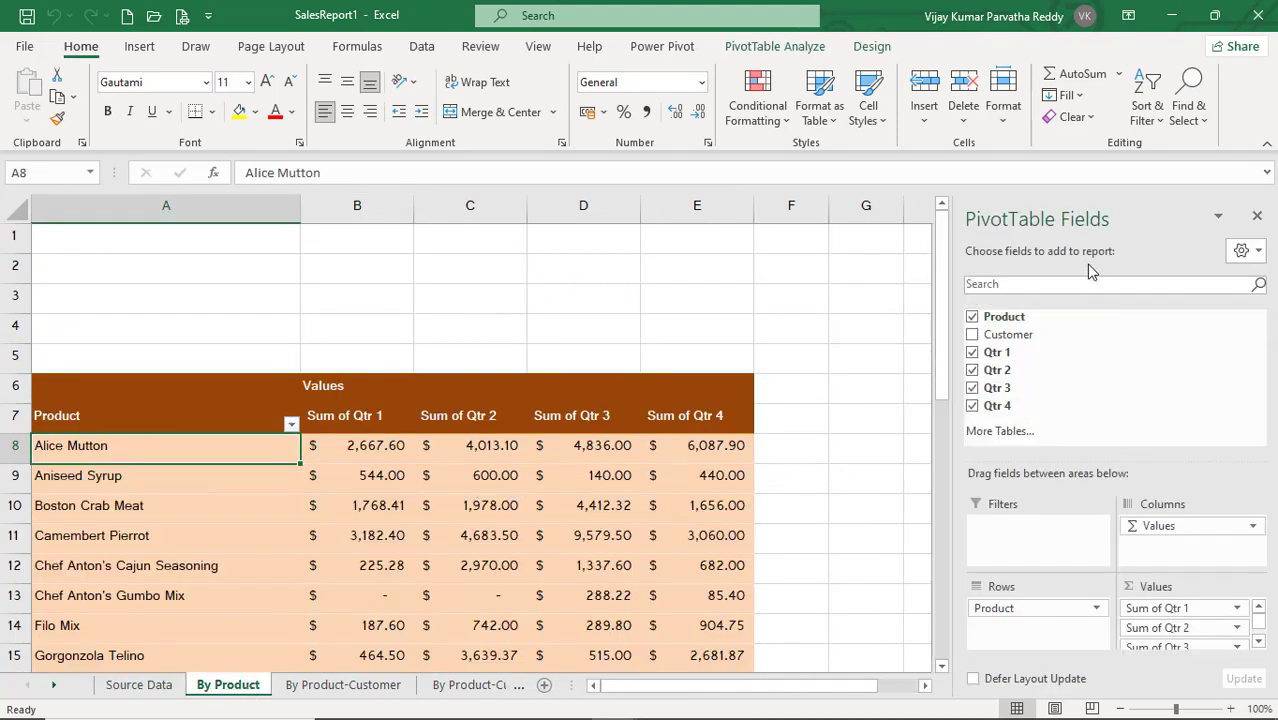
{"action": "left_click_drag", "start_coordinate": [948, 372], "coordinate": [946, 630]}
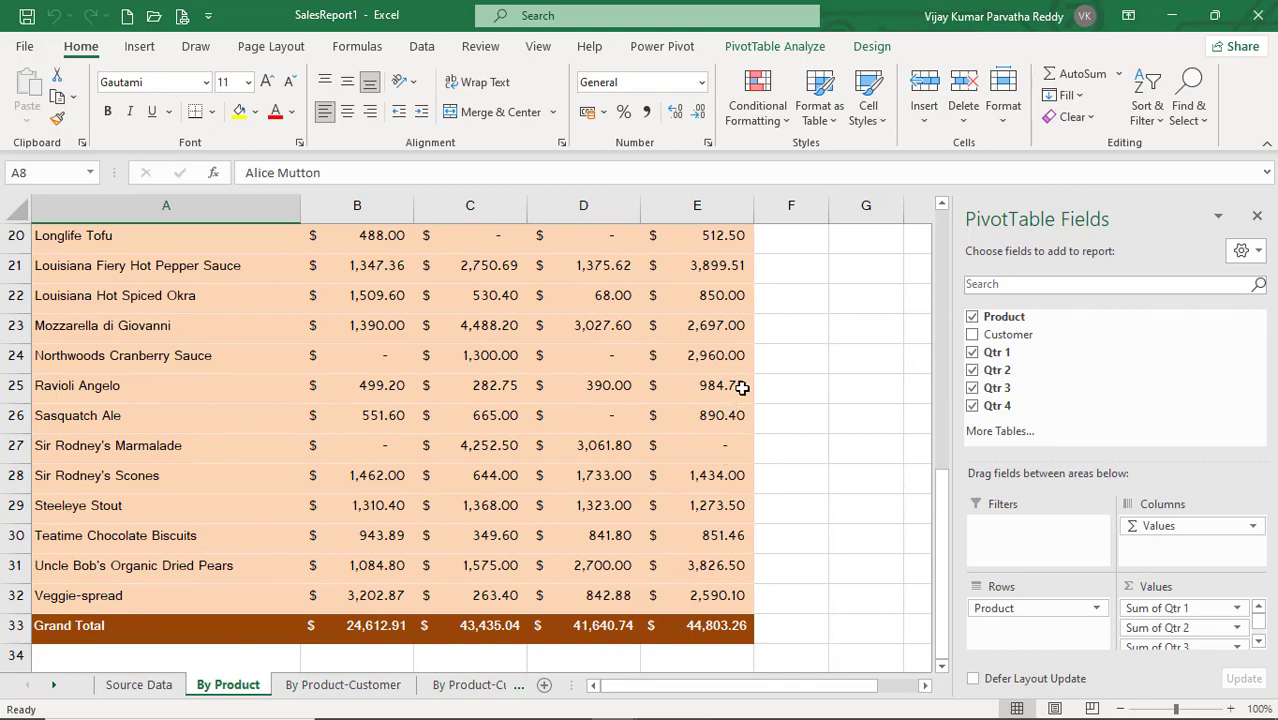
{"action": "scroll", "coordinate": [736, 384], "scroll_direction": "up", "scroll_amount": 6}
{"action": "scroll", "coordinate": [738, 387], "scroll_direction": "down", "scroll_amount": 7}
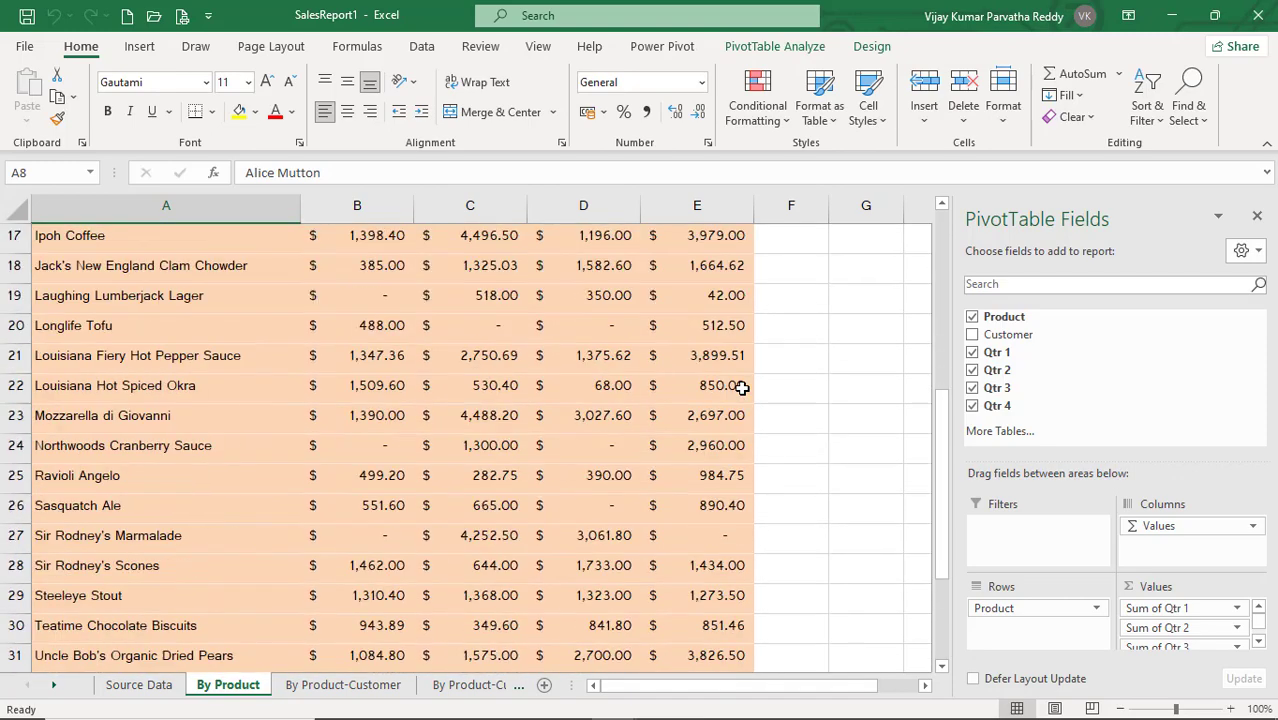
{"action": "left_click", "coordinate": [366, 690]}
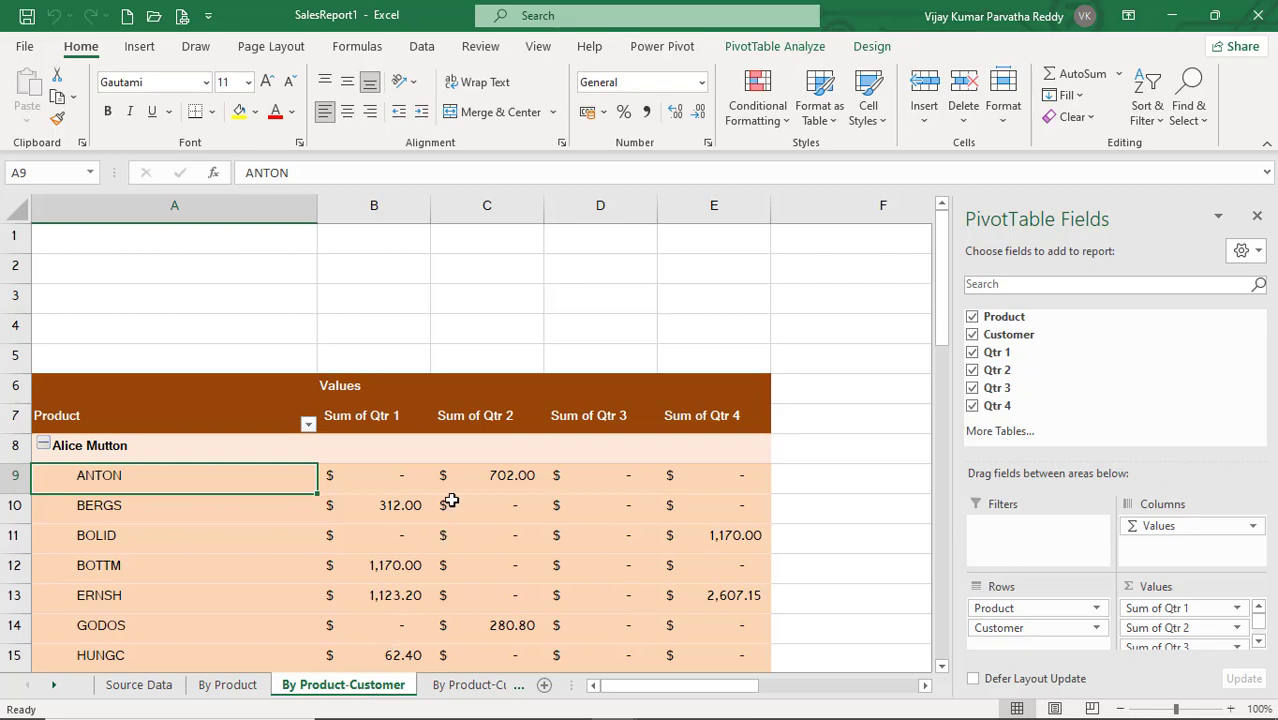
{"action": "scroll", "coordinate": [451, 500], "scroll_direction": "down", "scroll_amount": 5}
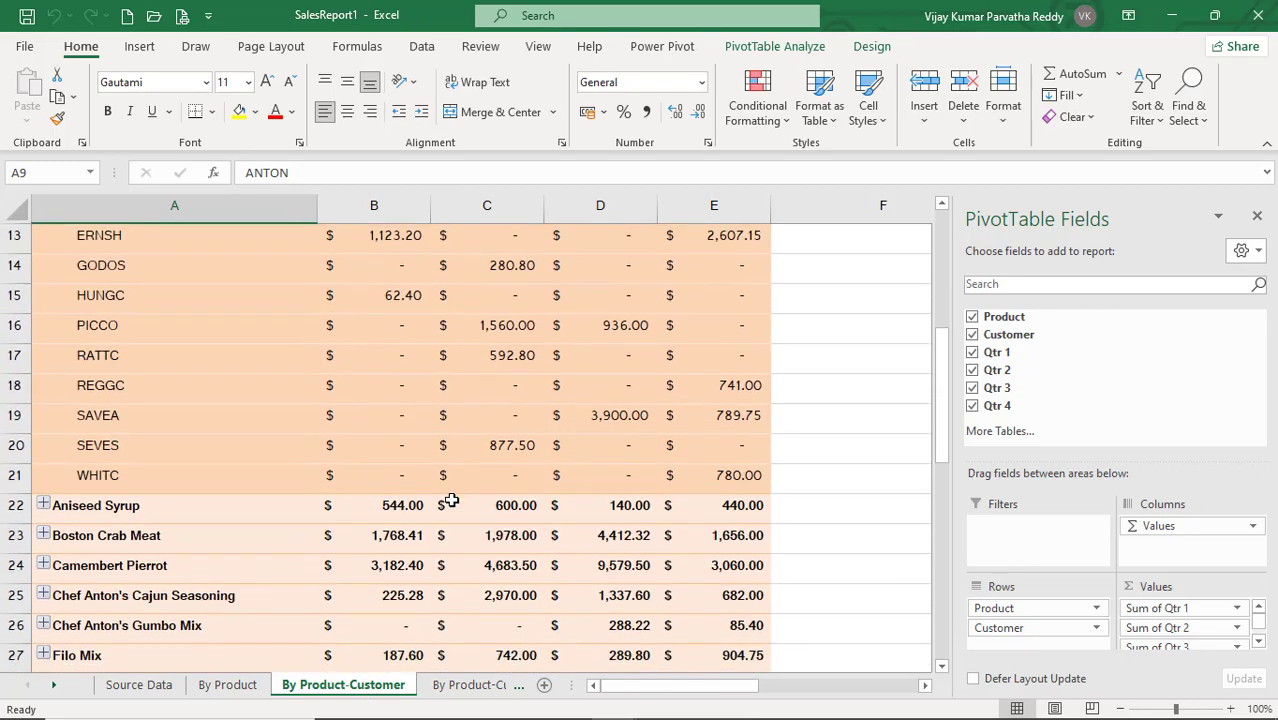
{"action": "scroll", "coordinate": [451, 500], "scroll_direction": "down", "scroll_amount": 8}
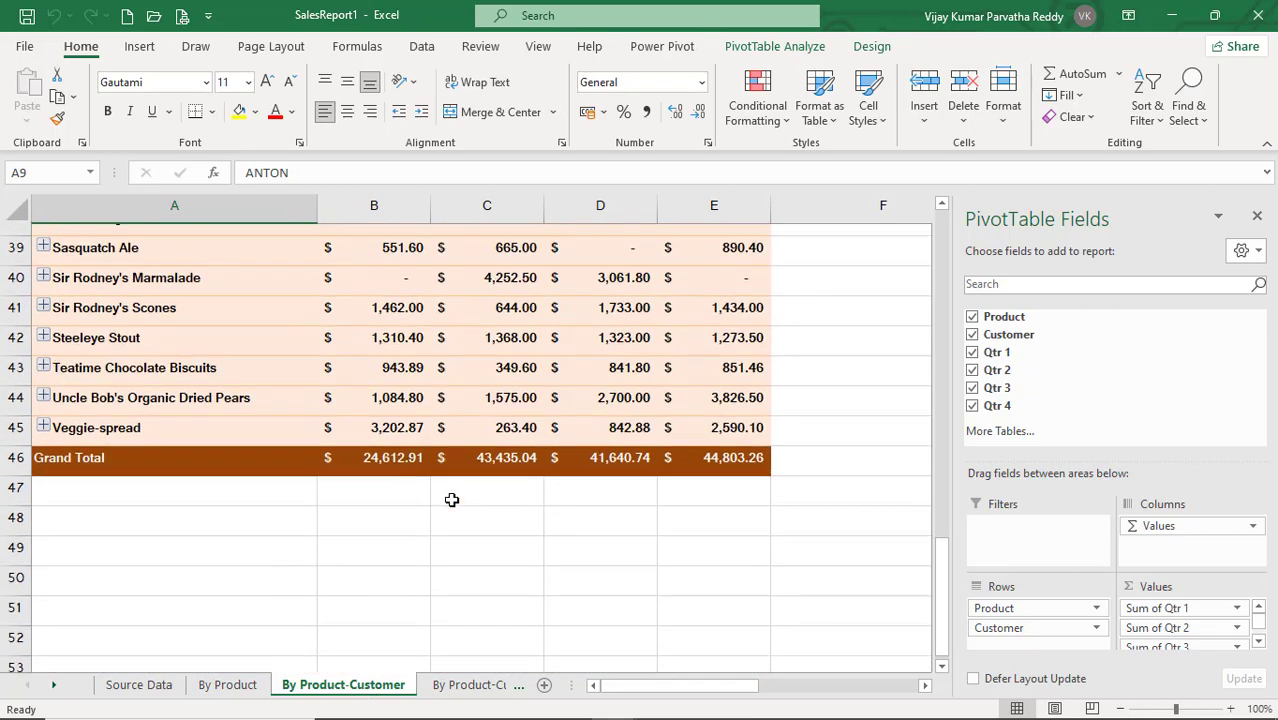
Open the By Product-Customer Filtered sheet and look through its PivotTable.
{"action": "left_click", "coordinate": [466, 686]}
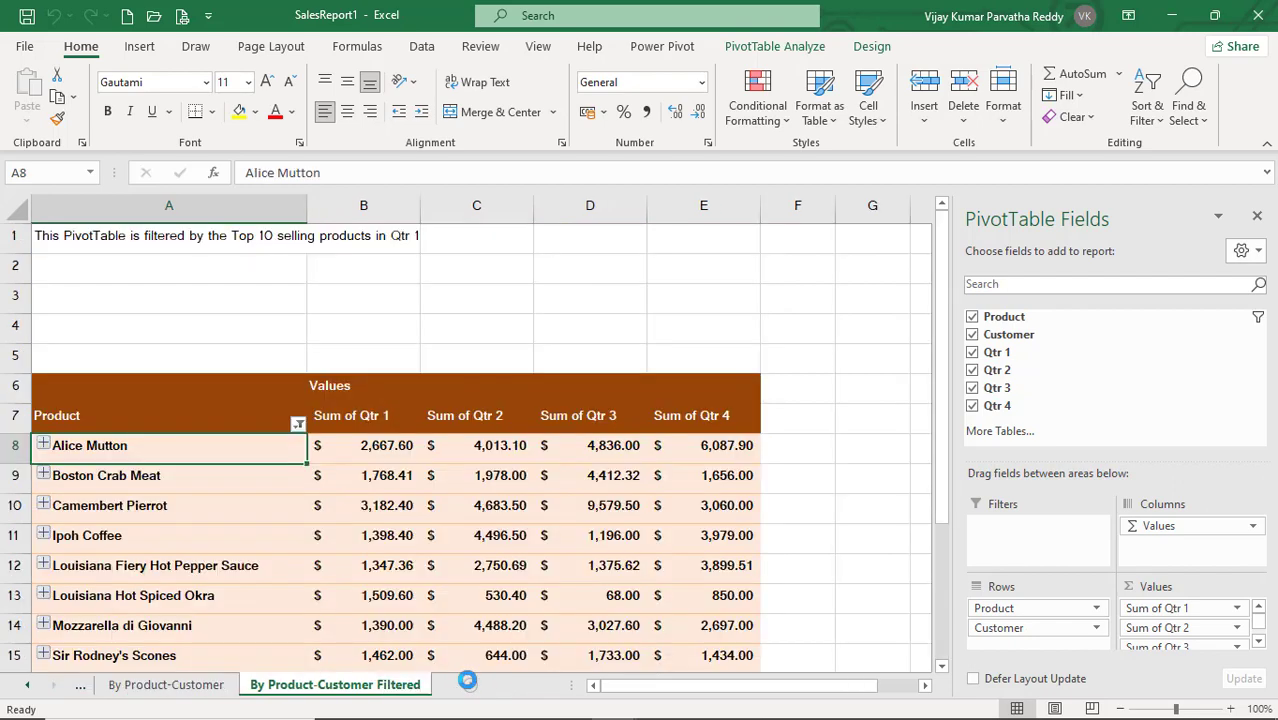
{"action": "scroll", "coordinate": [500, 525], "scroll_direction": "down", "scroll_amount": 3}
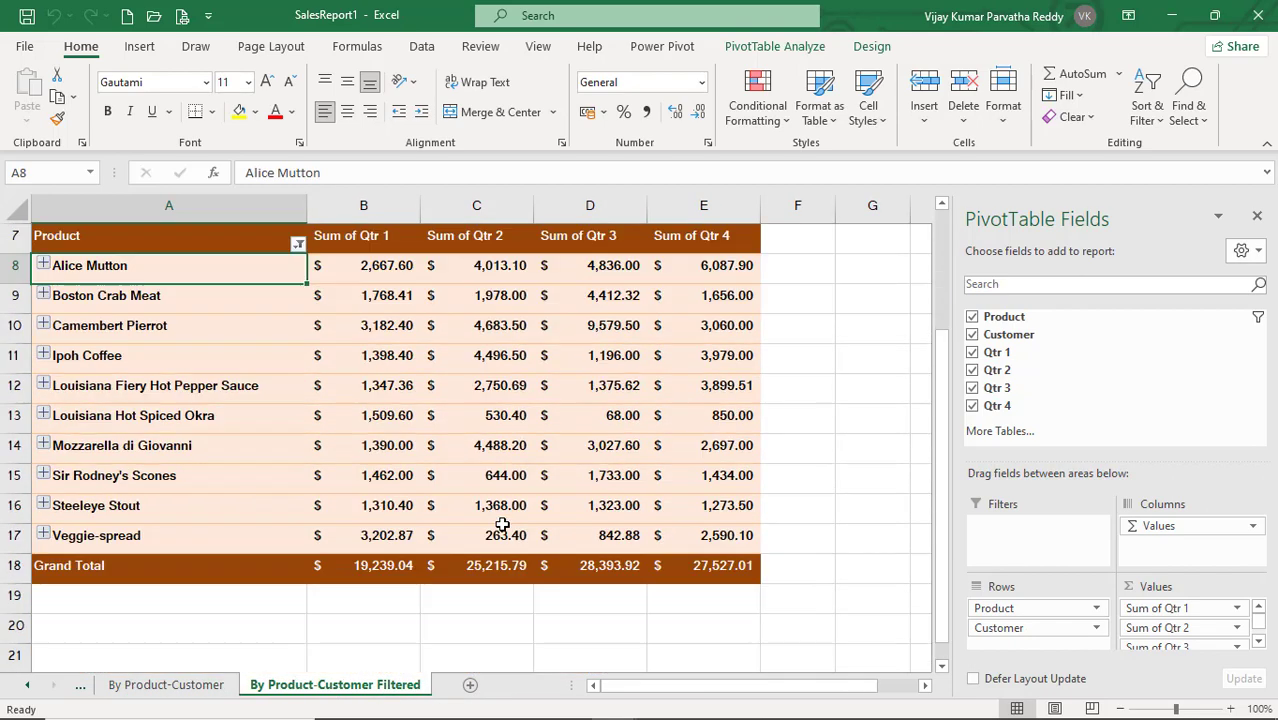
{"action": "scroll", "coordinate": [511, 543], "scroll_direction": "down", "scroll_amount": 2}
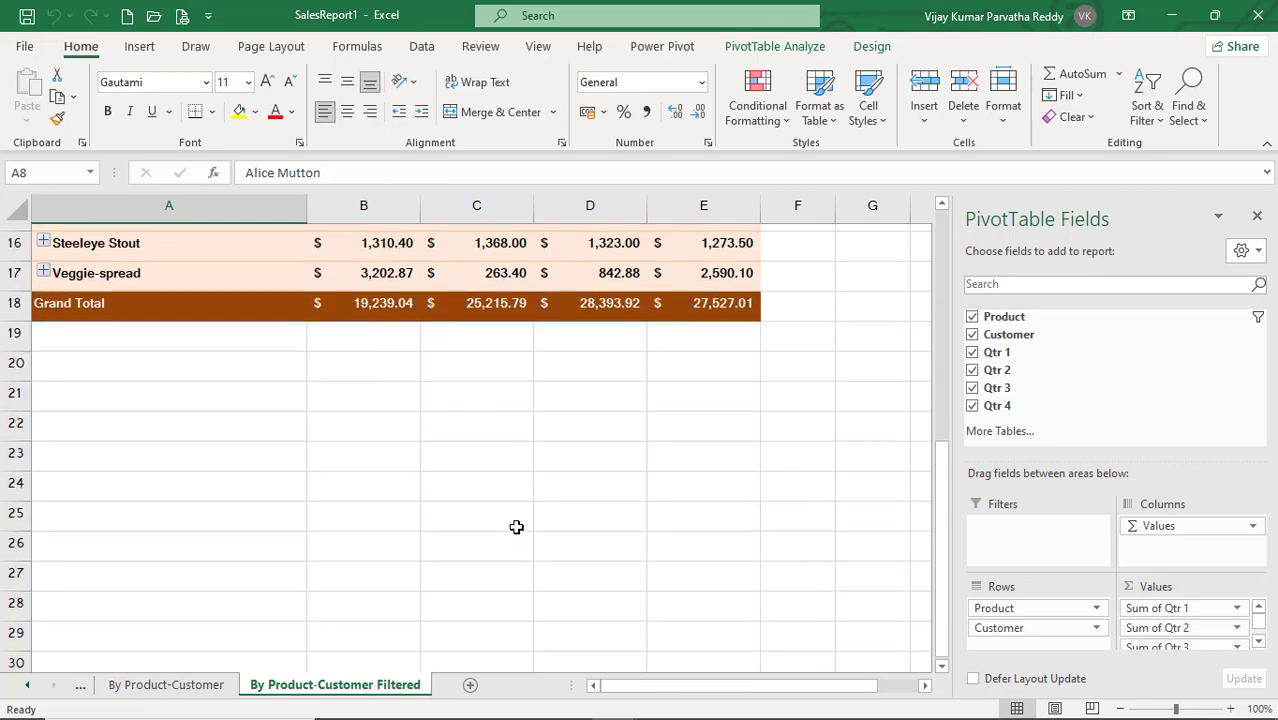
{"action": "left_click", "coordinate": [518, 386]}
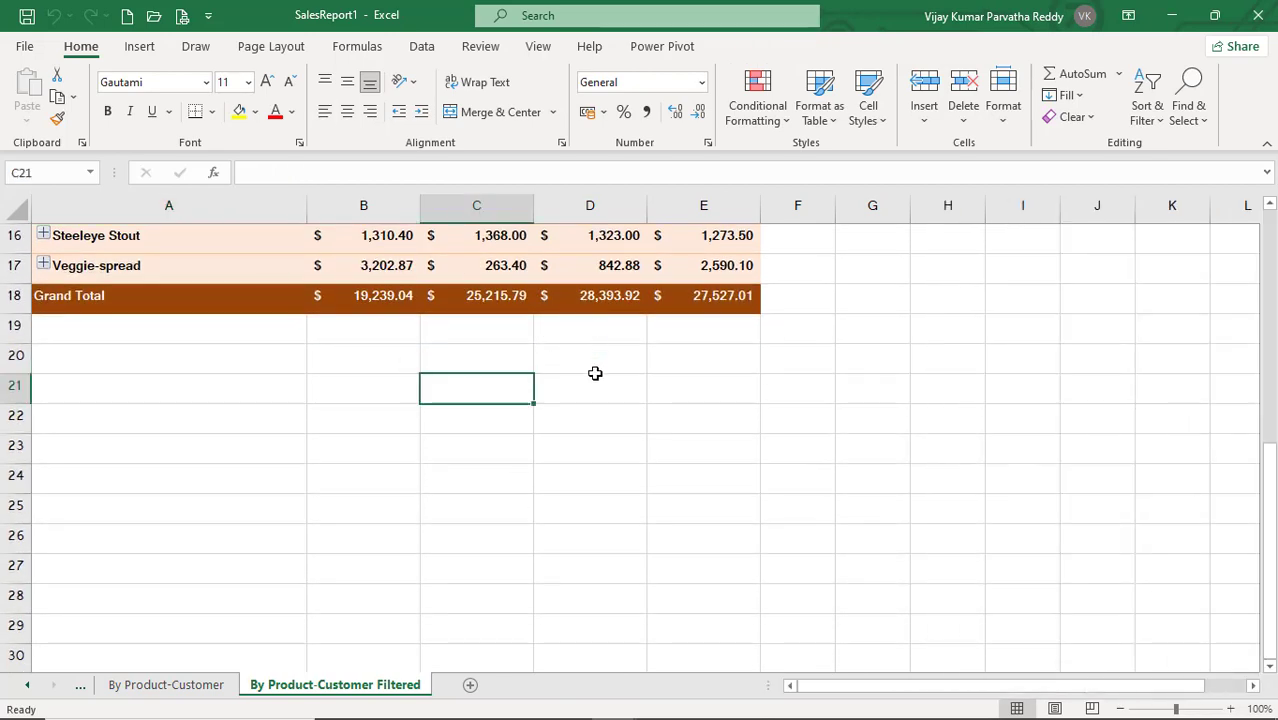
{"action": "scroll", "coordinate": [595, 373], "scroll_direction": "up", "scroll_amount": 5}
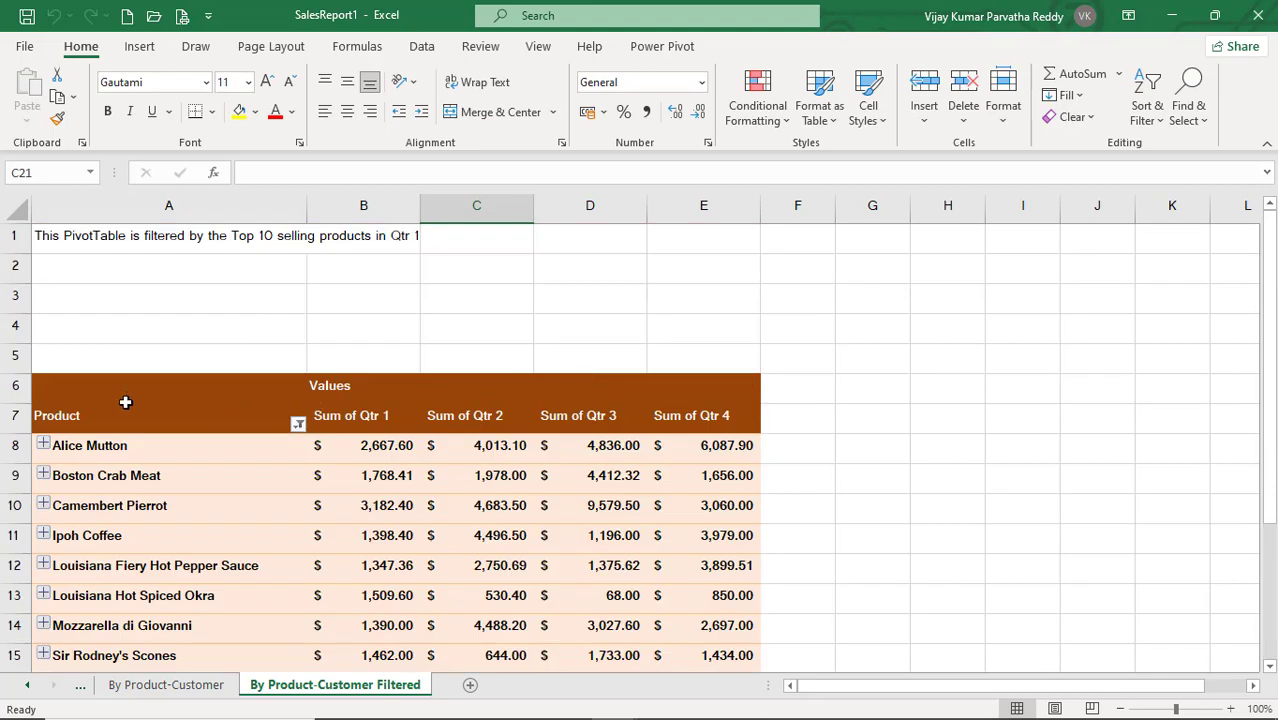
Insert a clustered column PivotChart from the filtered PivotTable range A6:E18, and delete the chart.
{"action": "left_click_drag", "start_coordinate": [125, 402], "coordinate": [719, 600]}
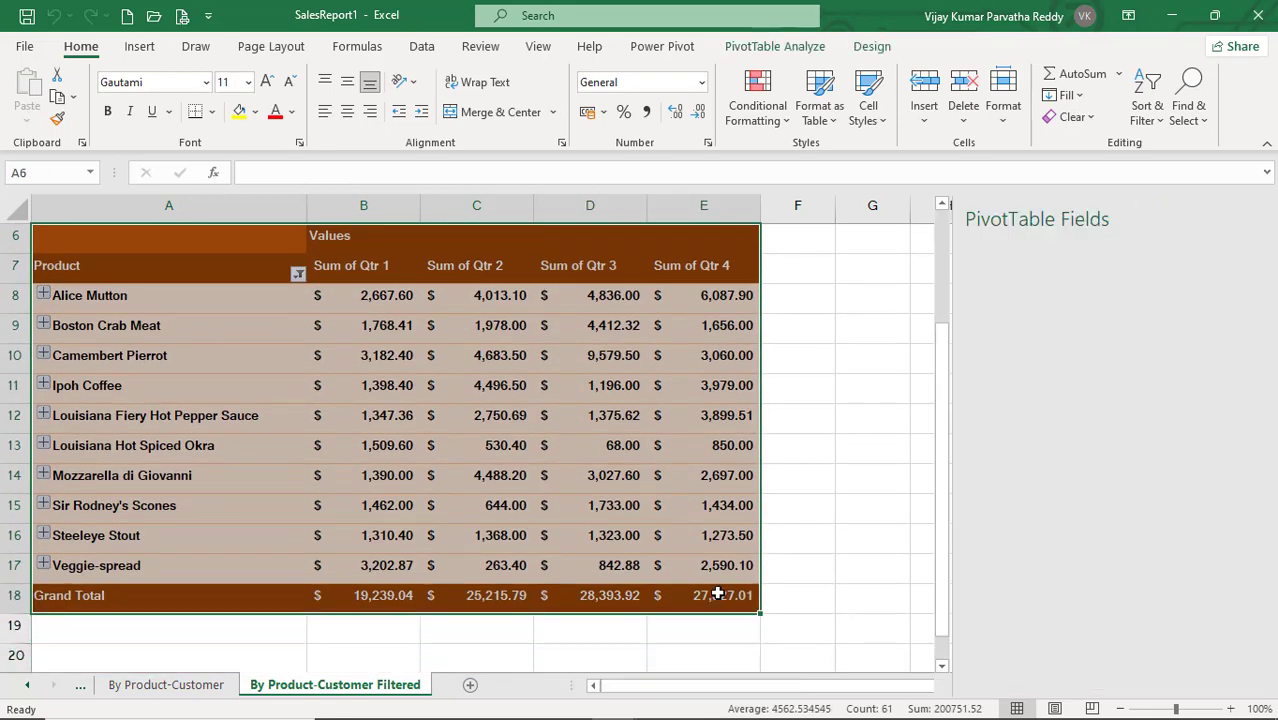
{"action": "mouse_move", "coordinate": [437, 400]}
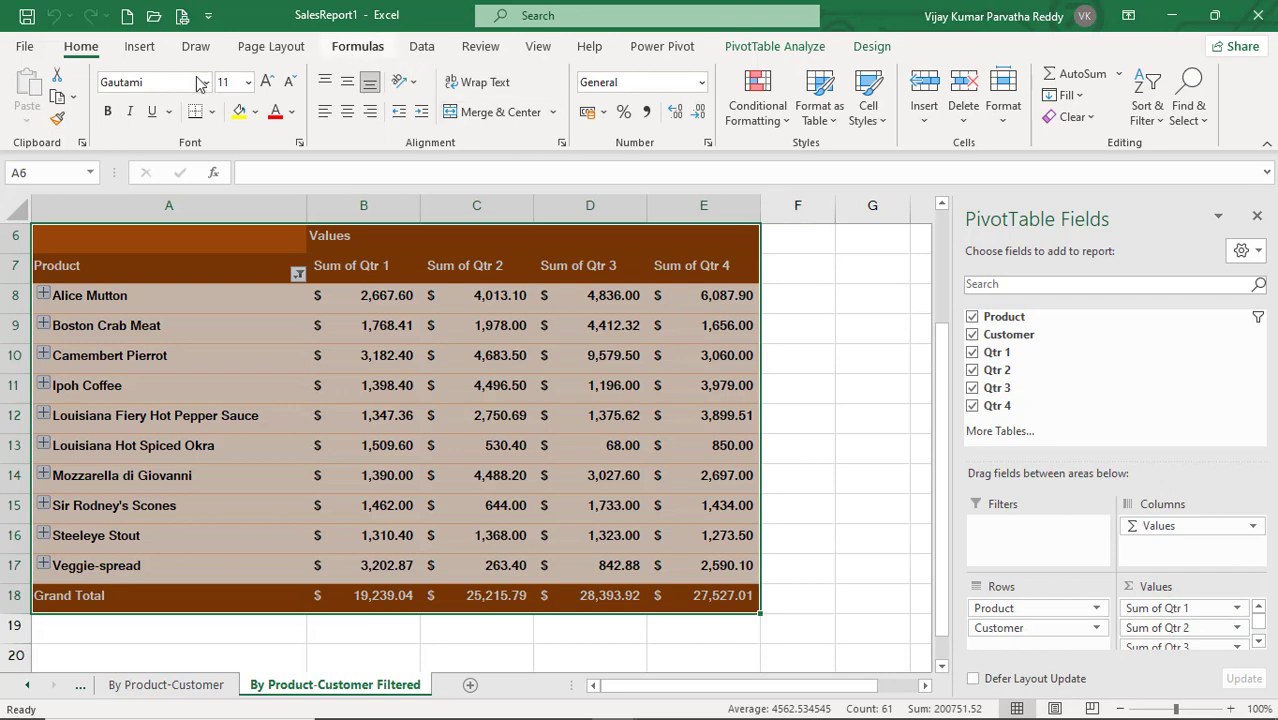
{"action": "left_click", "coordinate": [139, 47]}
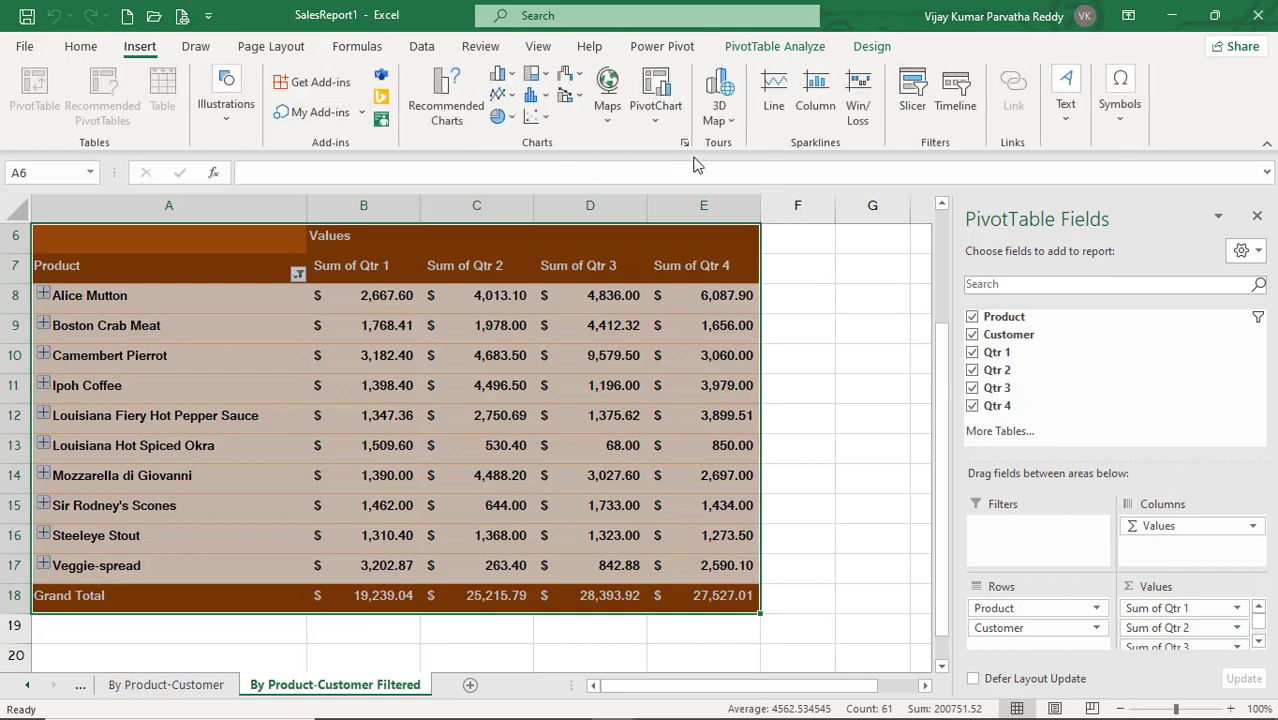
{"action": "left_click", "coordinate": [667, 107]}
{"action": "left_click", "coordinate": [689, 154]}
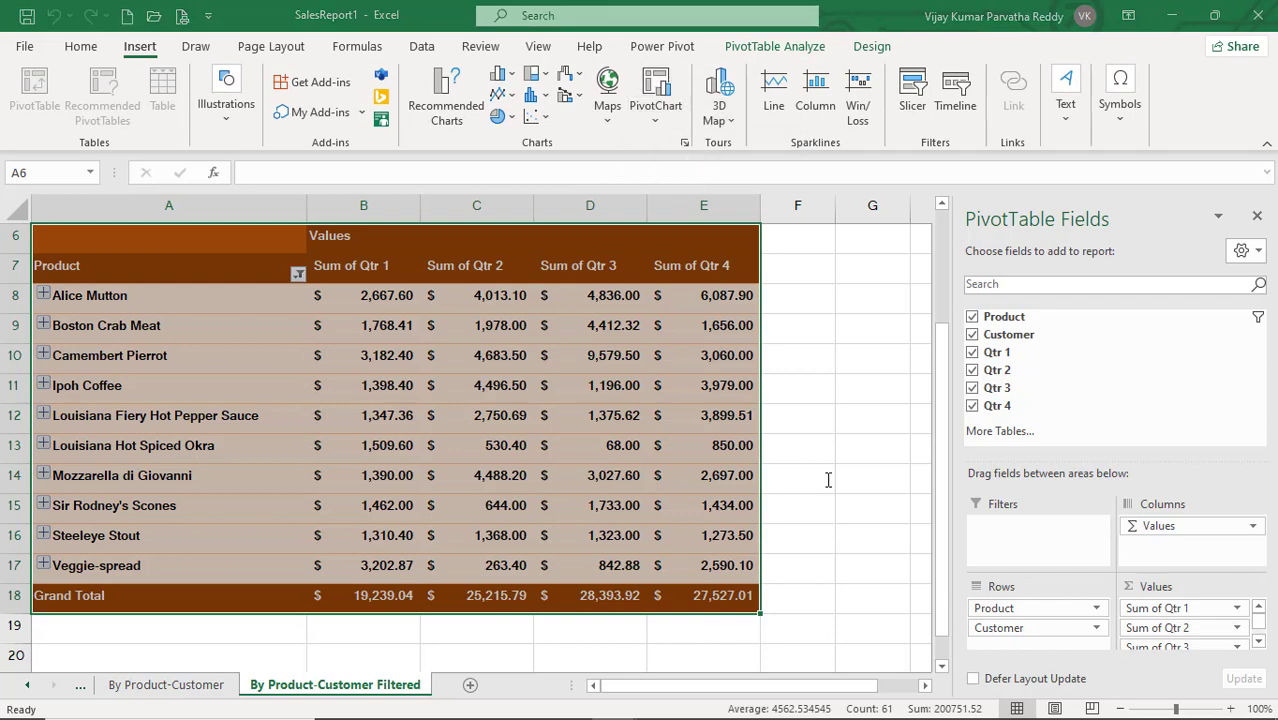
{"action": "mouse_move", "coordinate": [622, 249]}
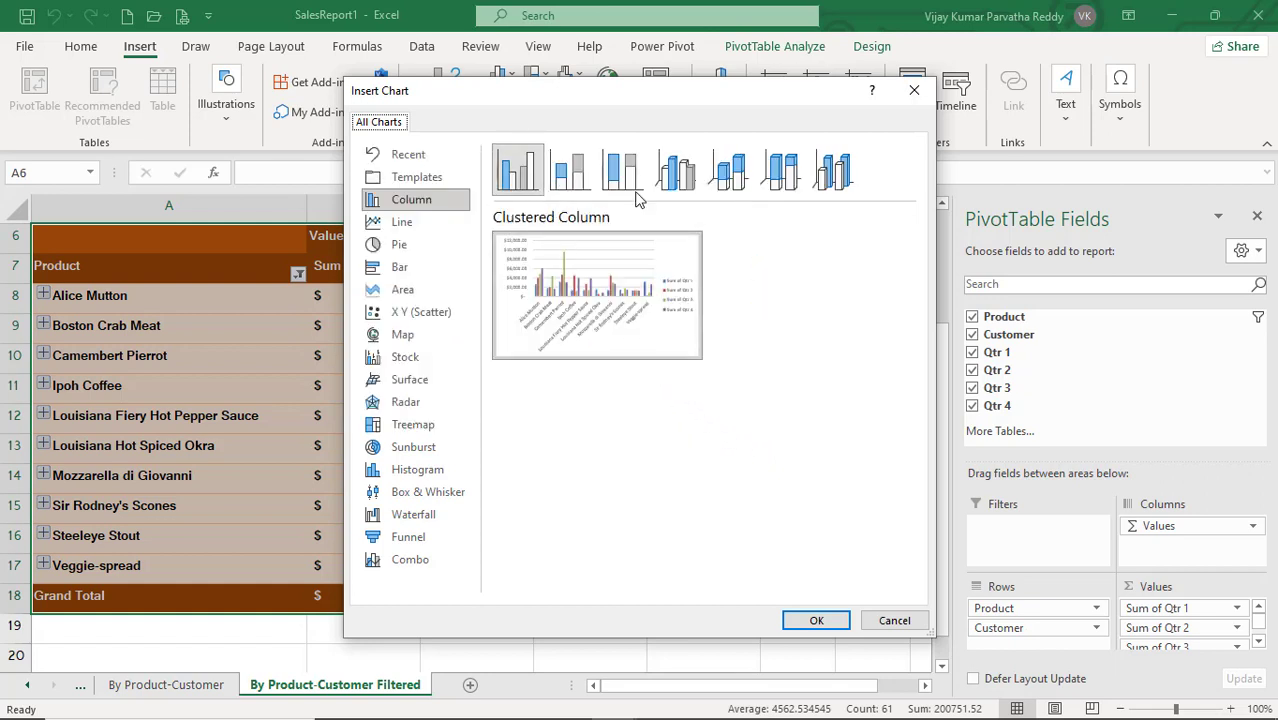
{"action": "left_click", "coordinate": [815, 622]}
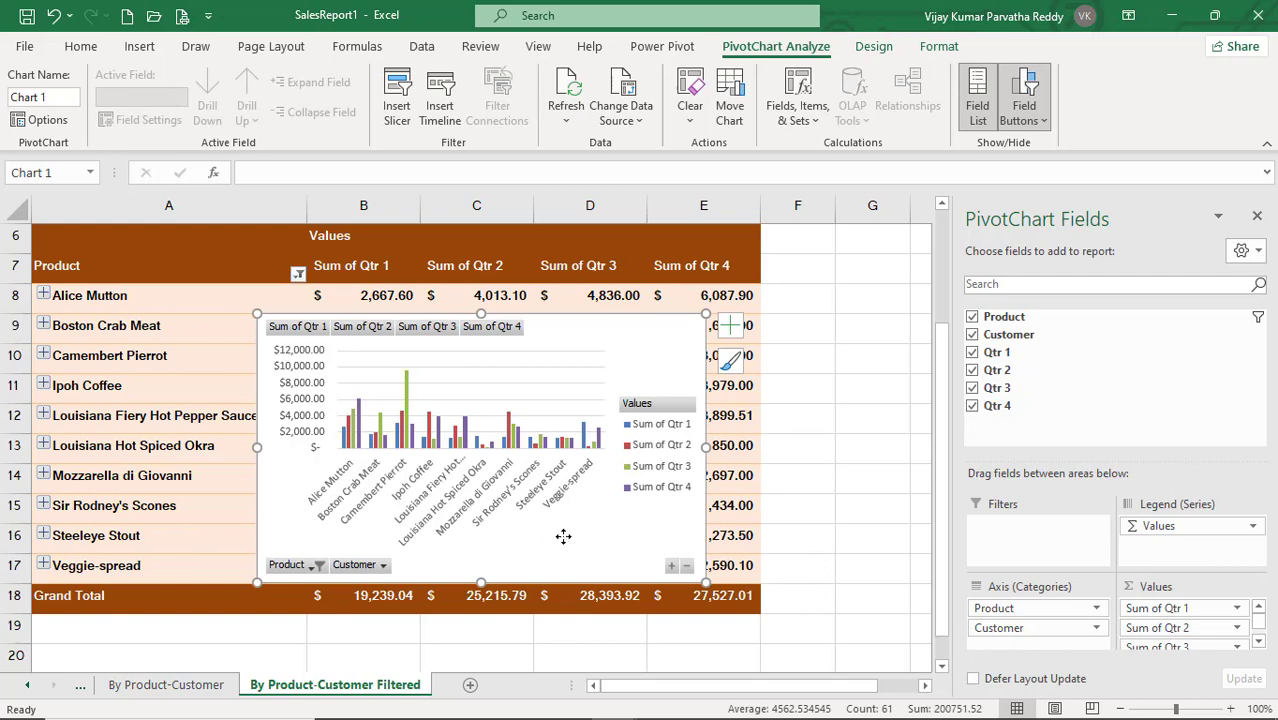
{"action": "key", "text": "Delete"}
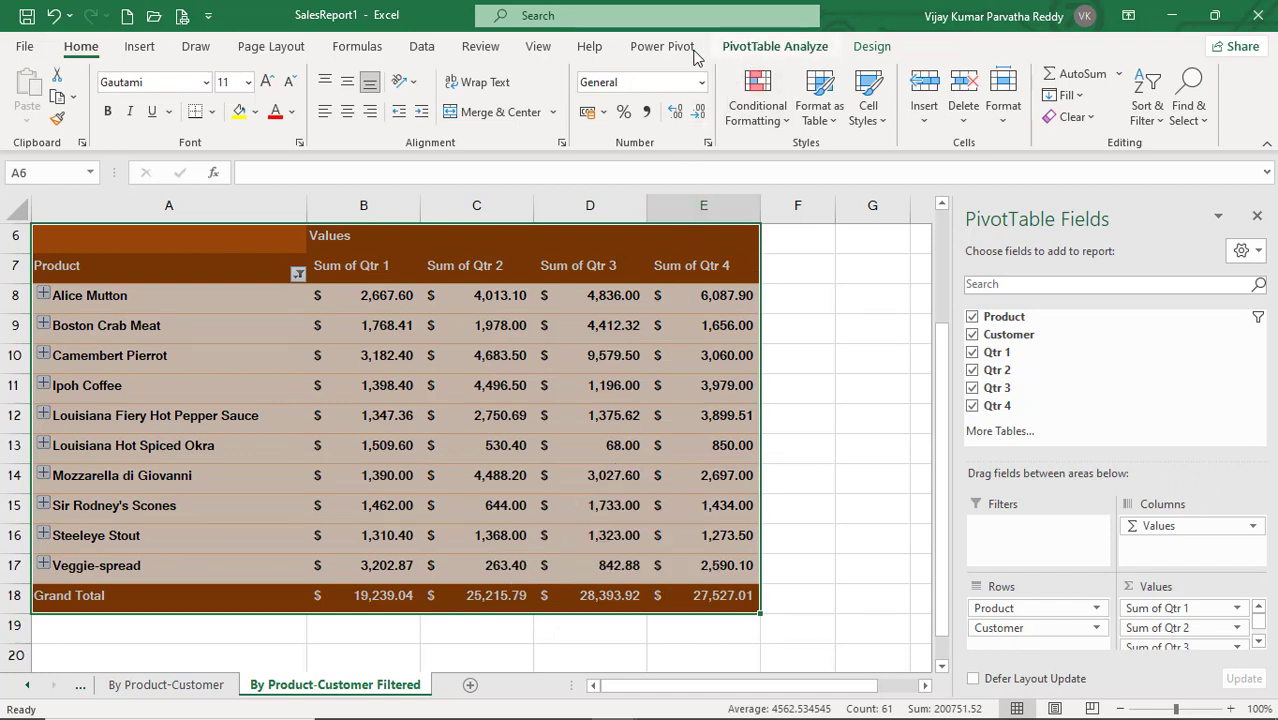
Insert a line sparkline in cell F8 for Alice Mutton, using the quarterly data range B8:E8.
{"action": "left_click", "coordinate": [140, 50]}
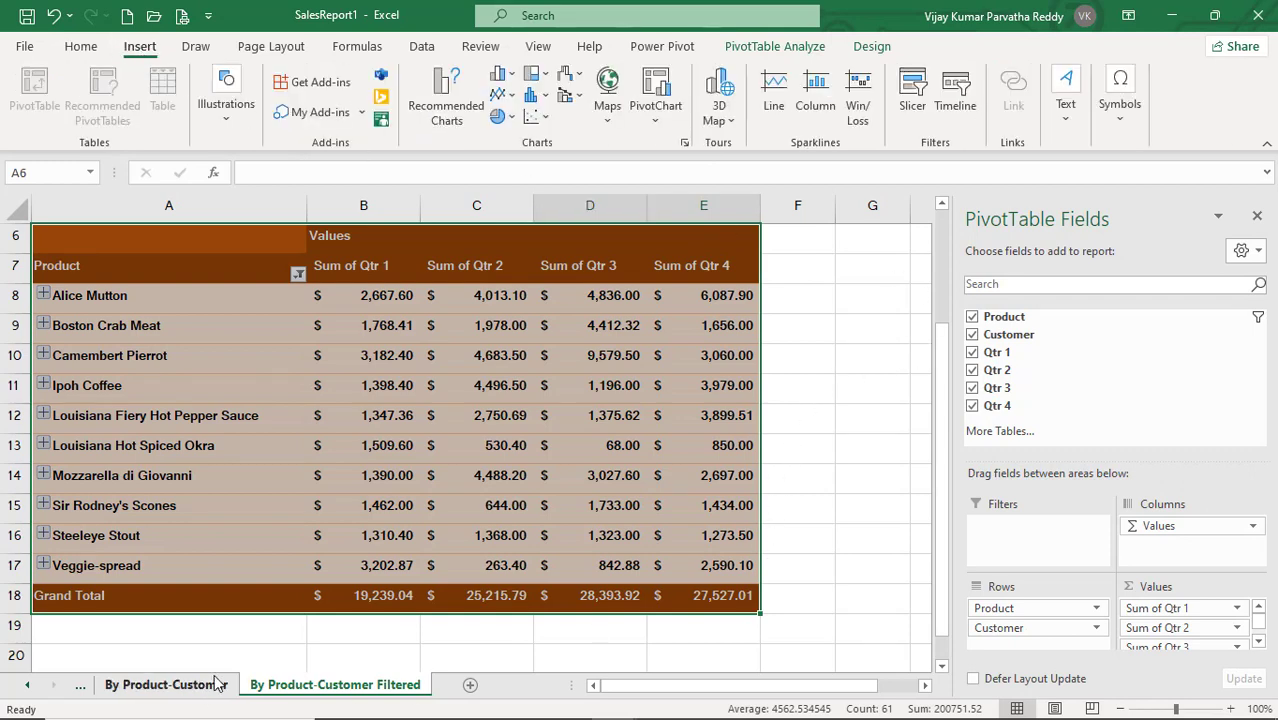
{"action": "left_click", "coordinate": [787, 305]}
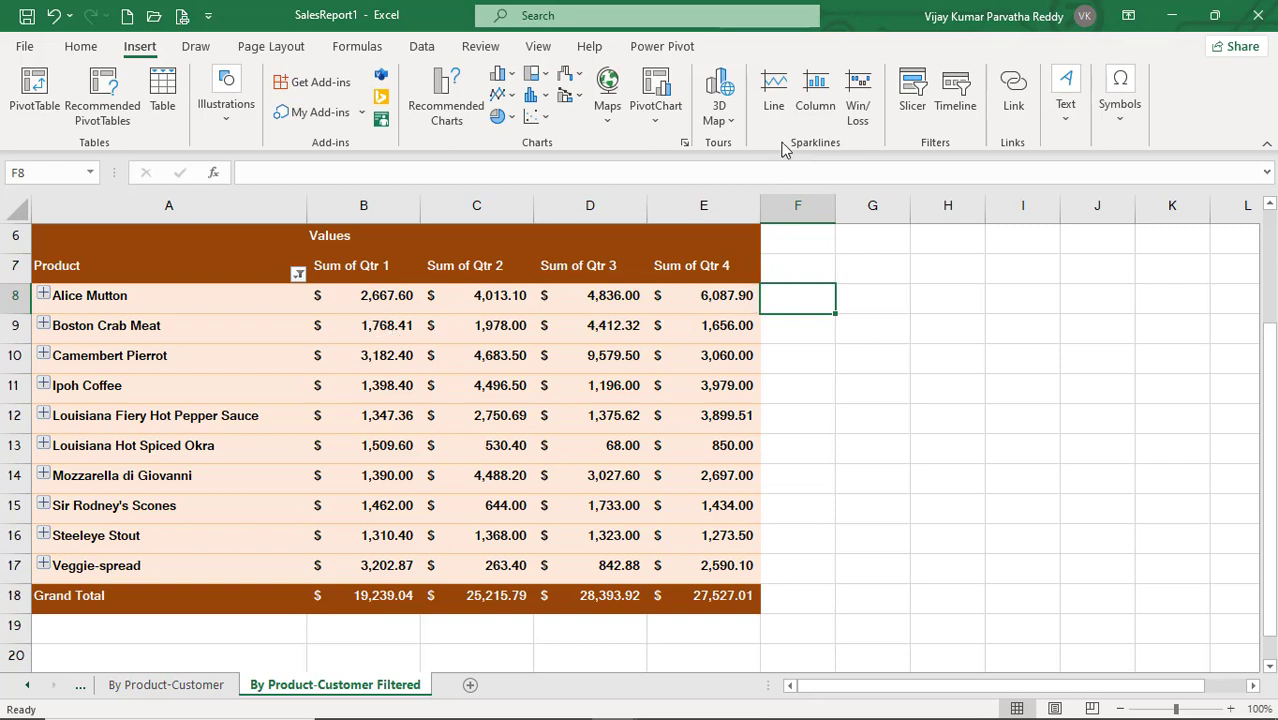
{"action": "left_click", "coordinate": [774, 104]}
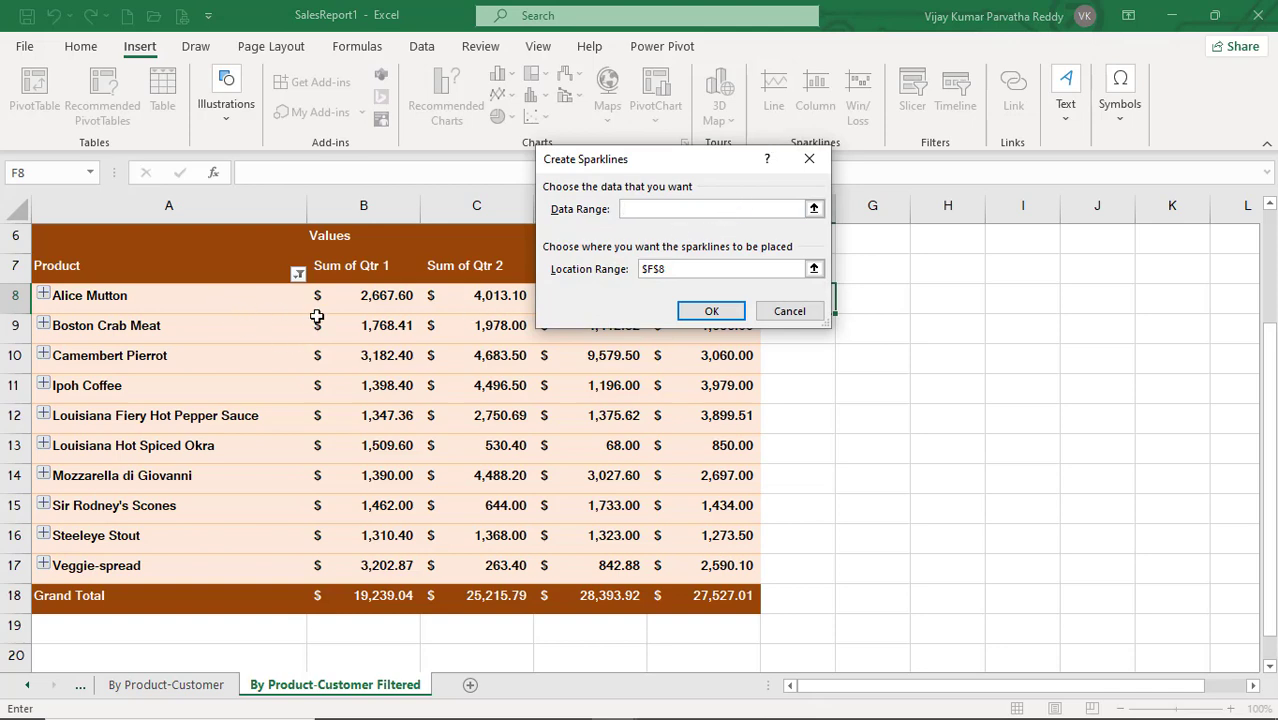
{"action": "left_click_drag", "start_coordinate": [312, 302], "coordinate": [722, 312]}
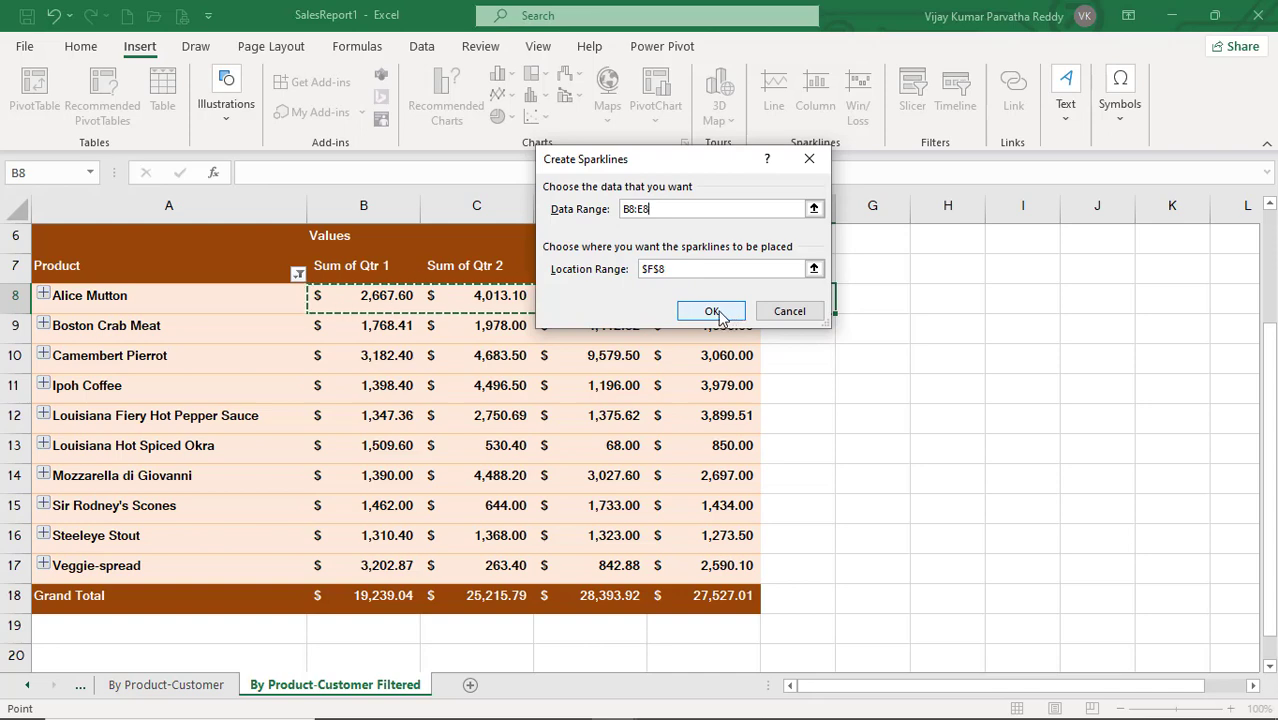
{"action": "left_click", "coordinate": [724, 312]}
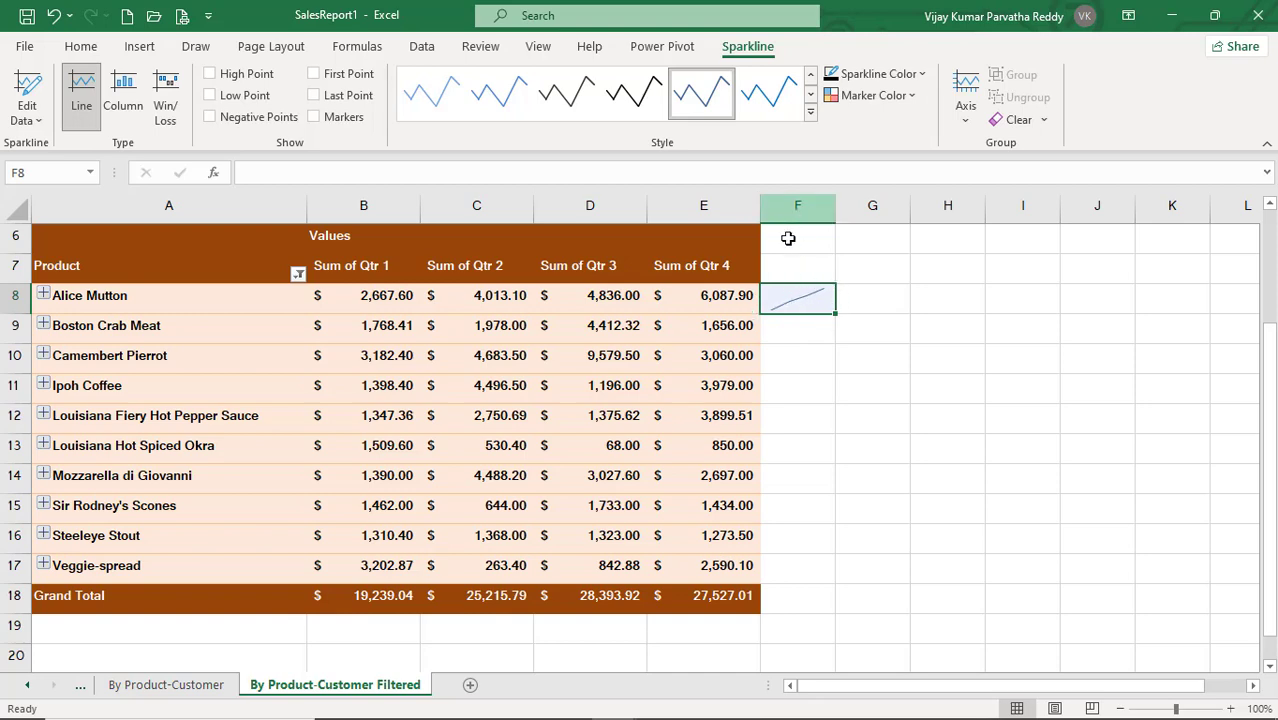
Try to insert a line sparkline for Boston Crab Meat with the quarterly cells B9:E9 selected as data range.
{"action": "left_click", "coordinate": [708, 336]}
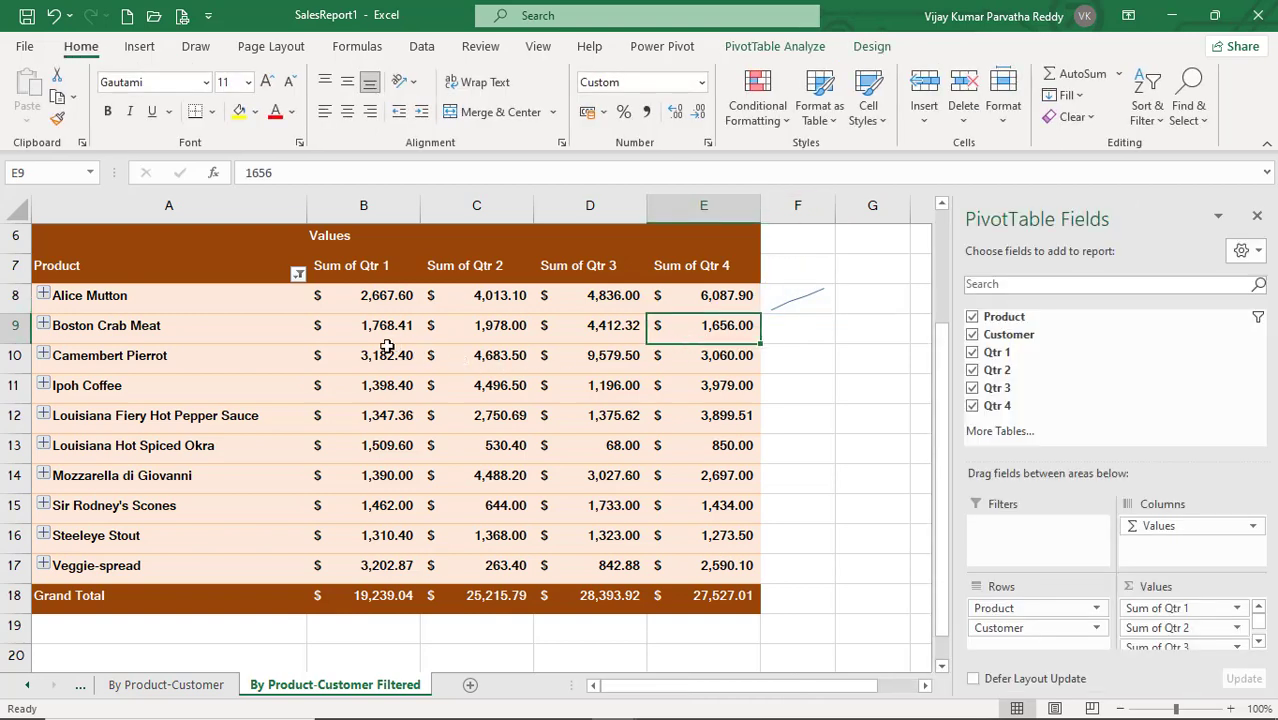
{"action": "left_click", "coordinate": [798, 330]}
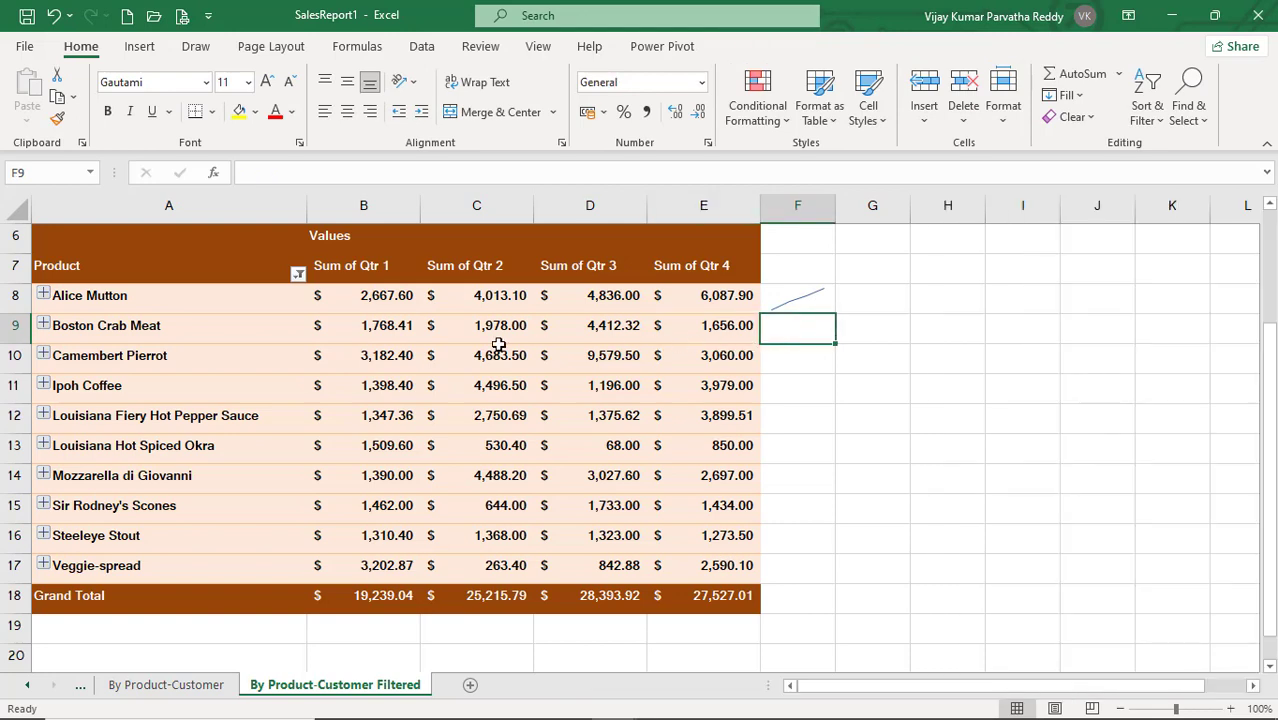
{"action": "left_click_drag", "start_coordinate": [365, 330], "coordinate": [738, 326]}
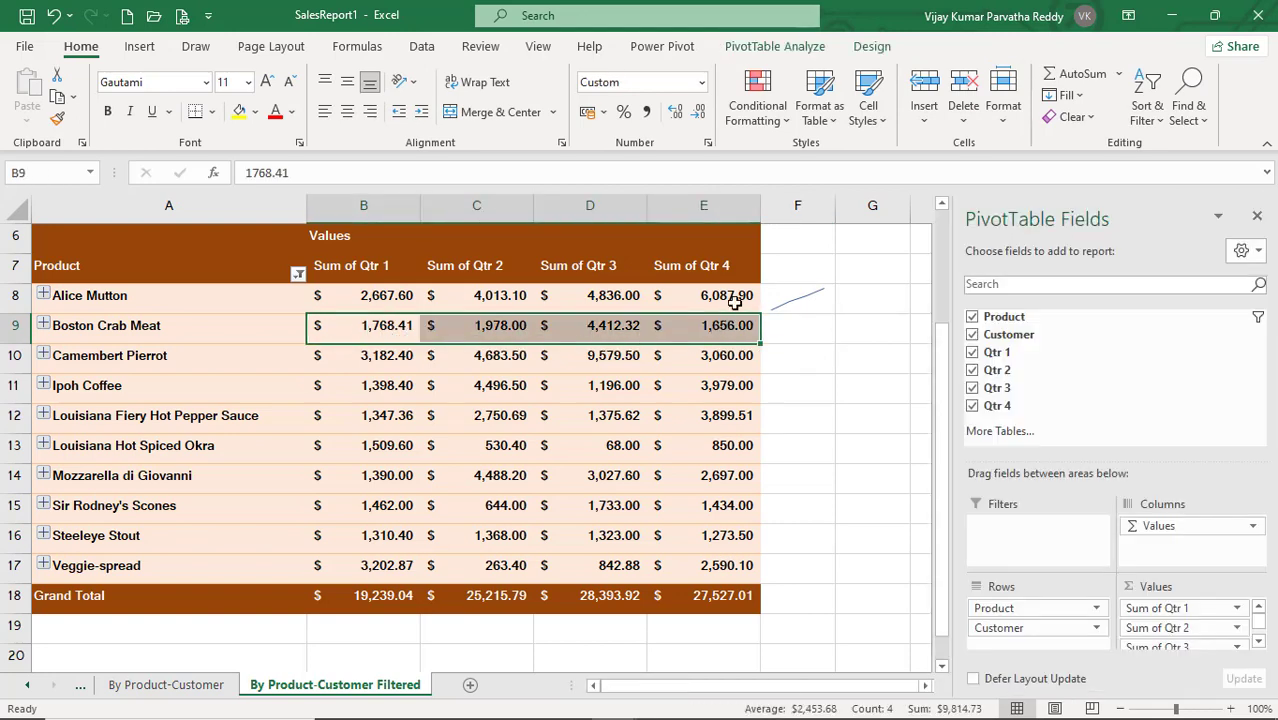
{"action": "left_click", "coordinate": [140, 47]}
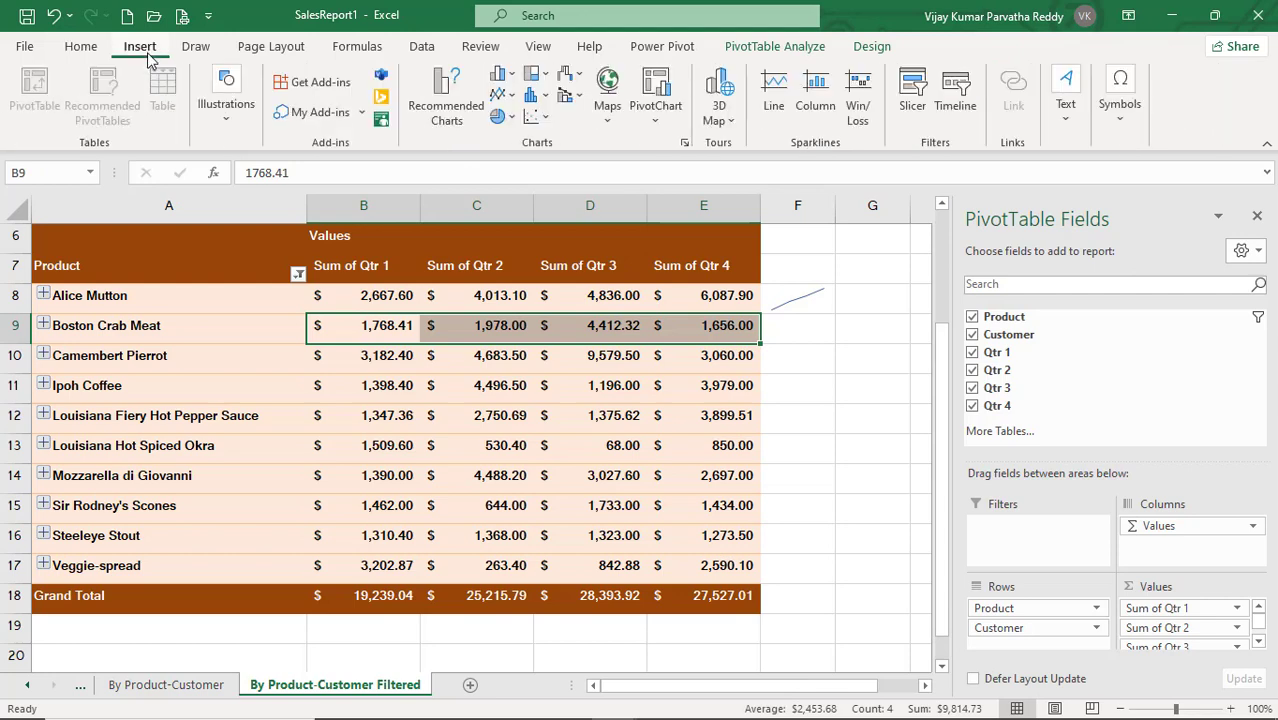
{"action": "left_click", "coordinate": [786, 116]}
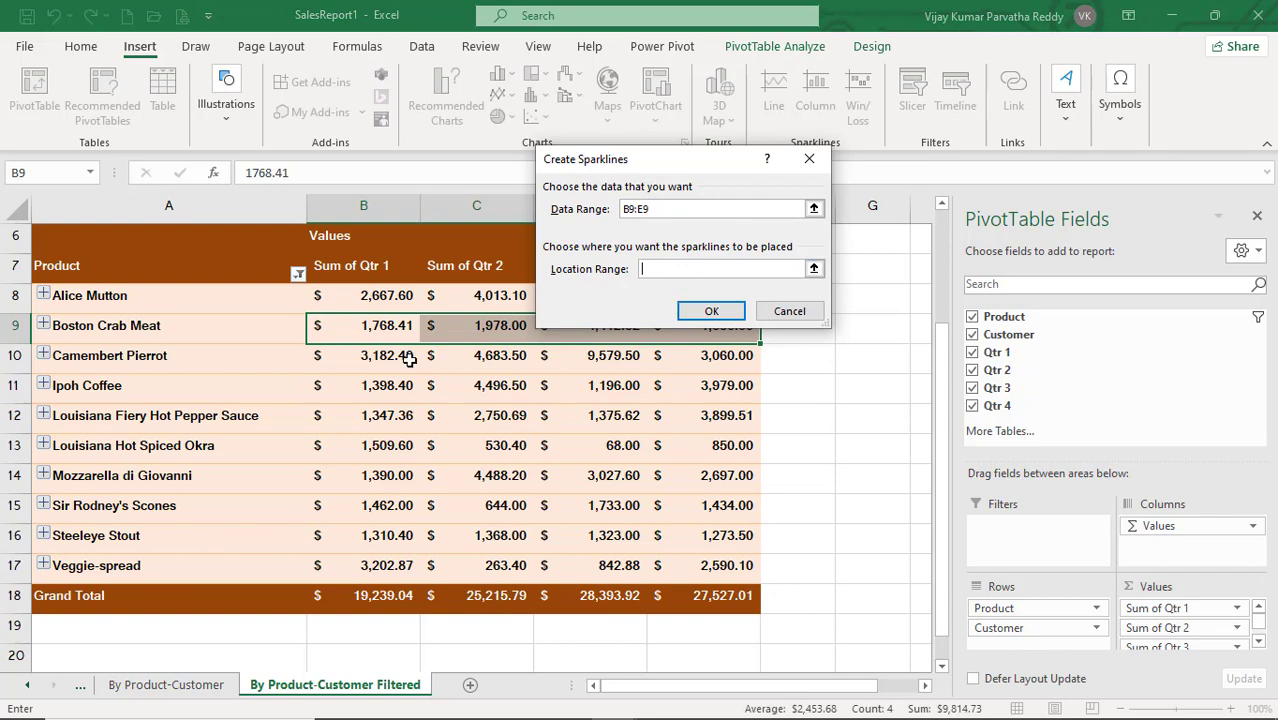
{"action": "left_click_drag", "start_coordinate": [314, 325], "coordinate": [705, 333]}
{"action": "left_click", "coordinate": [738, 310]}
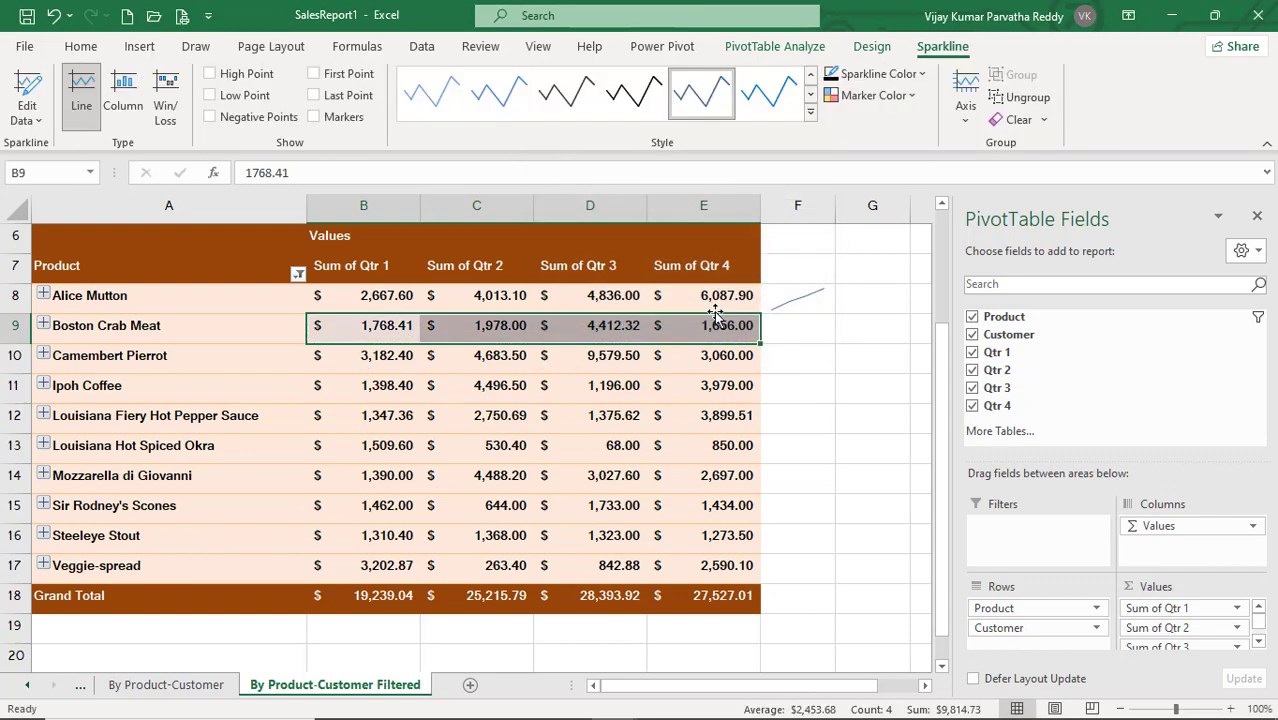
Insert a line sparkline in cell F9 for Boston Crab Meat, using the quarterly data range B9:E9.
{"action": "left_click", "coordinate": [799, 335]}
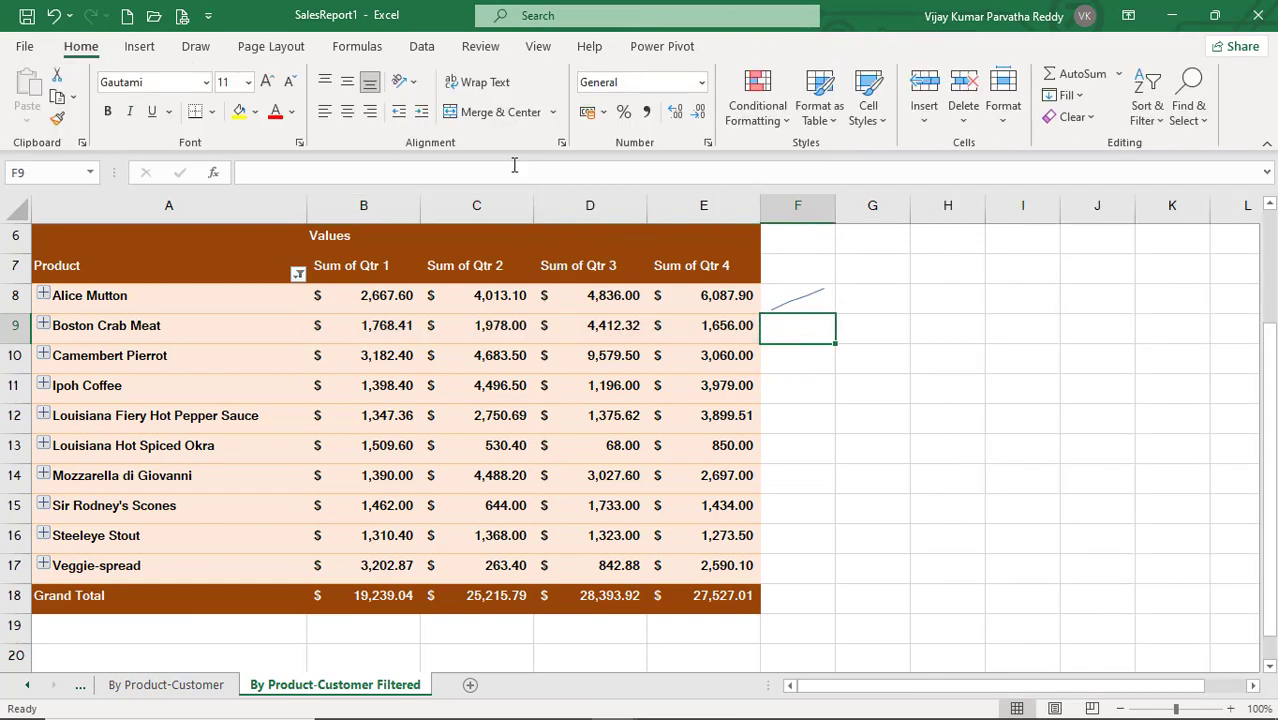
{"action": "left_click", "coordinate": [139, 47]}
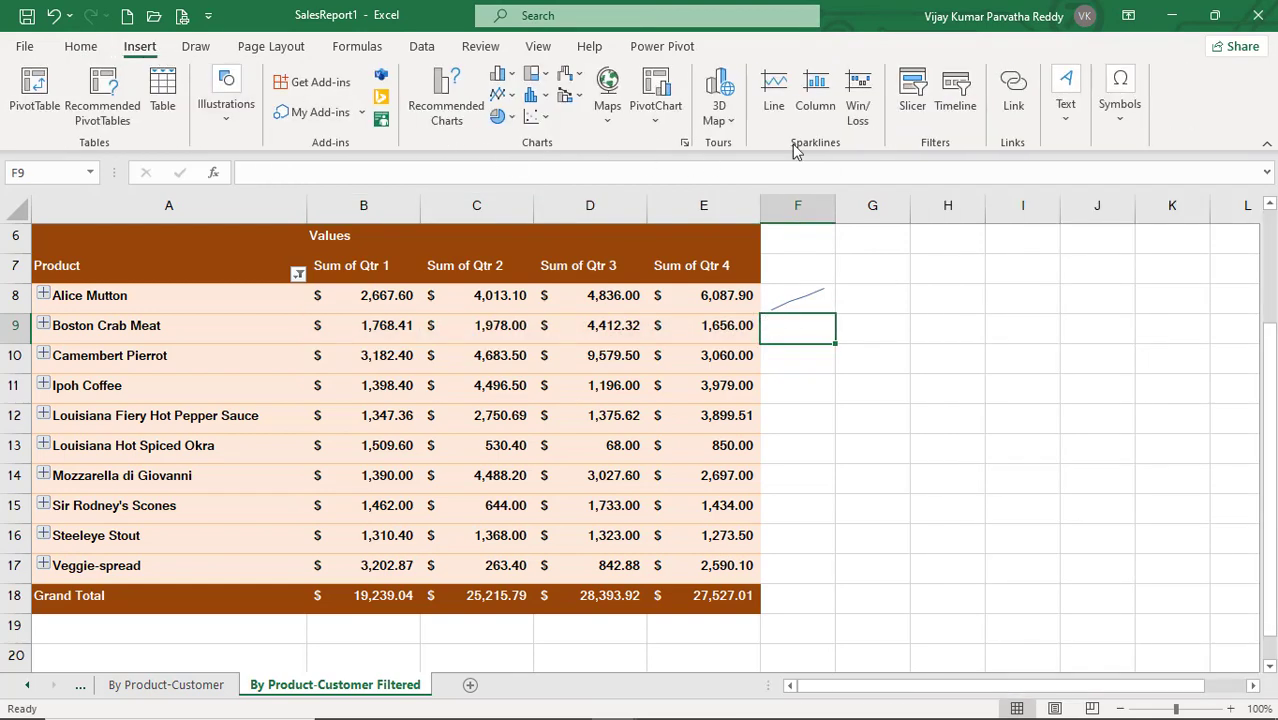
{"action": "left_click", "coordinate": [777, 95]}
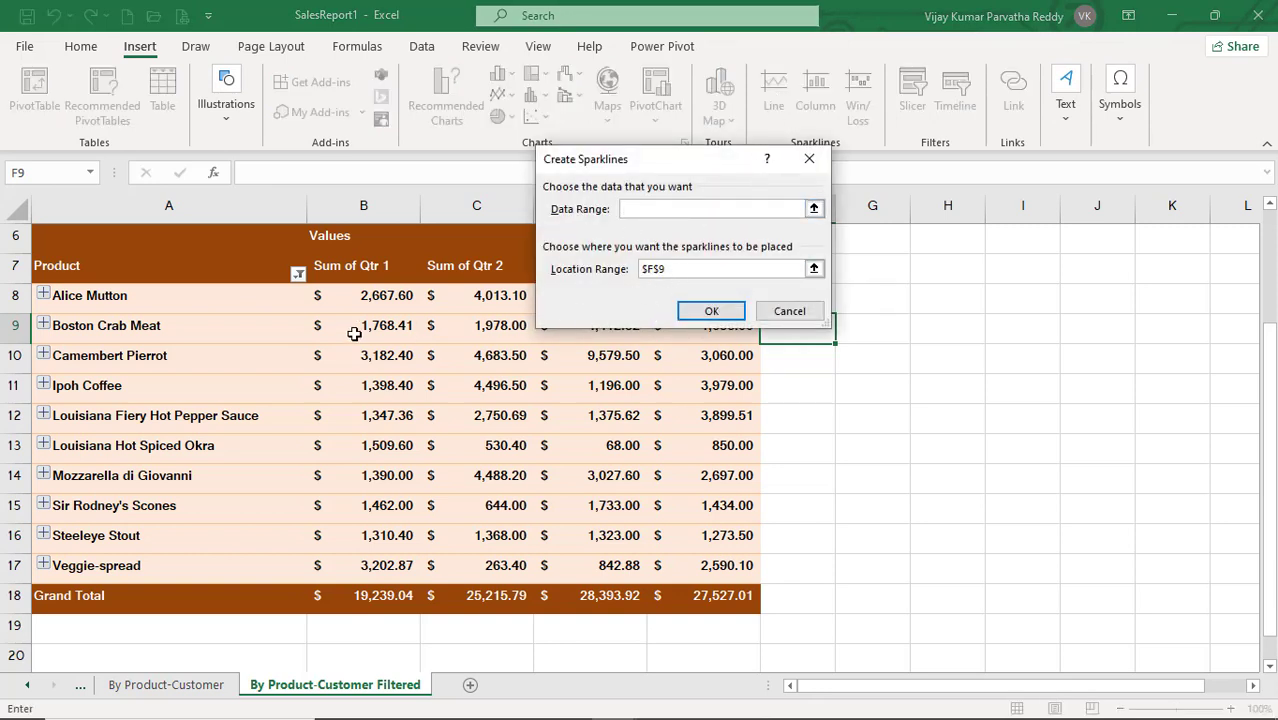
{"action": "left_click_drag", "start_coordinate": [322, 328], "coordinate": [731, 328]}
{"action": "left_click", "coordinate": [727, 312]}
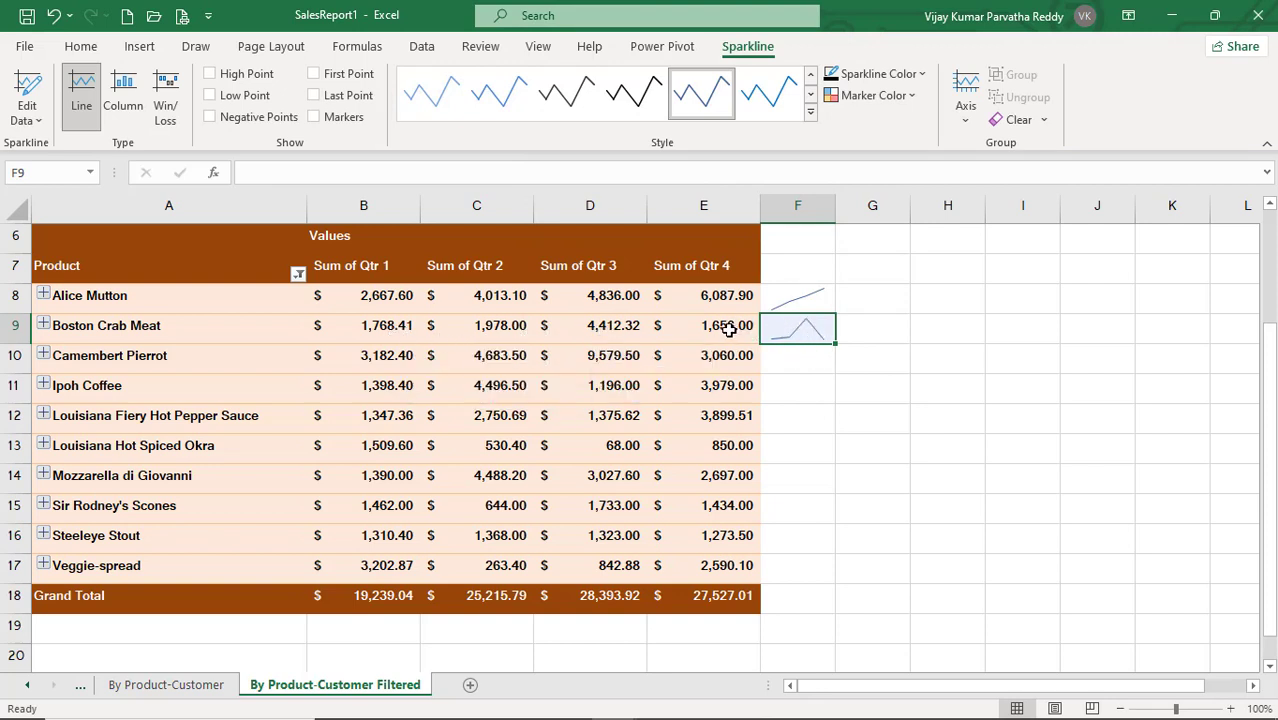
{"action": "mouse_move", "coordinate": [729, 330]}
Insert a column sparkline in cell F10 for Camembert Pierrot, using the quarterly data range B10:E10.
{"action": "left_click", "coordinate": [810, 371]}
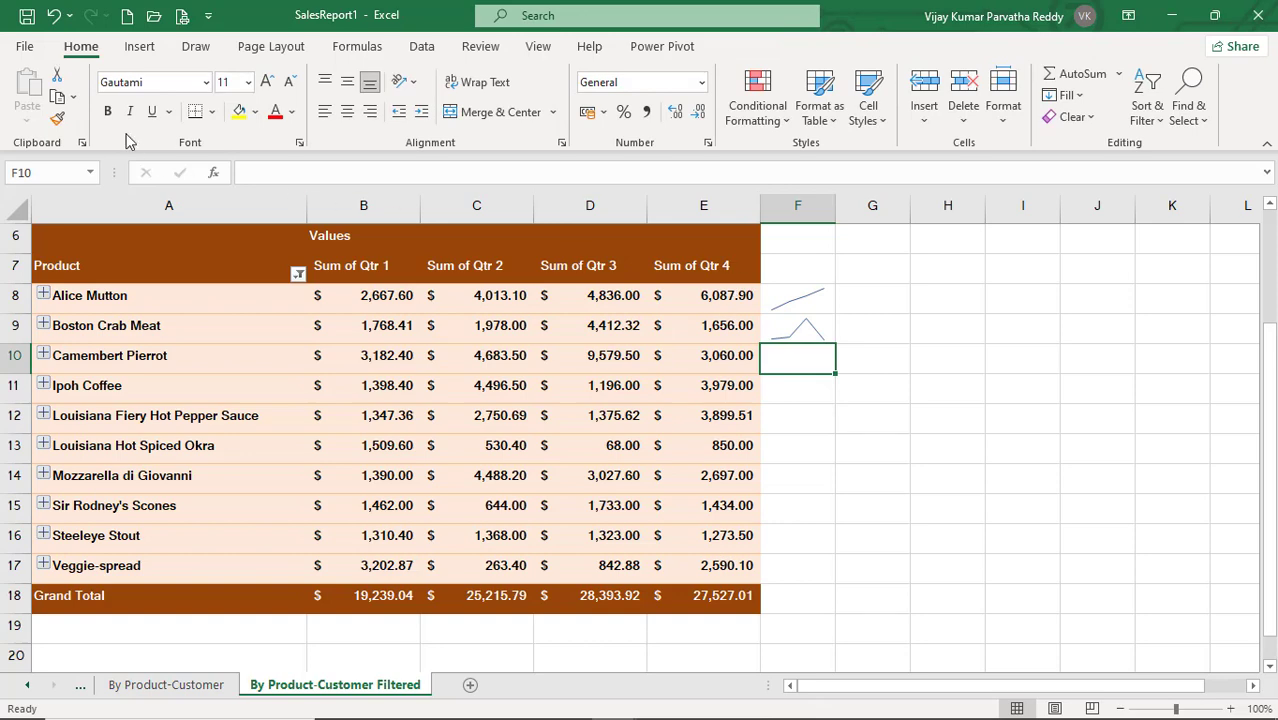
{"action": "left_click", "coordinate": [140, 47]}
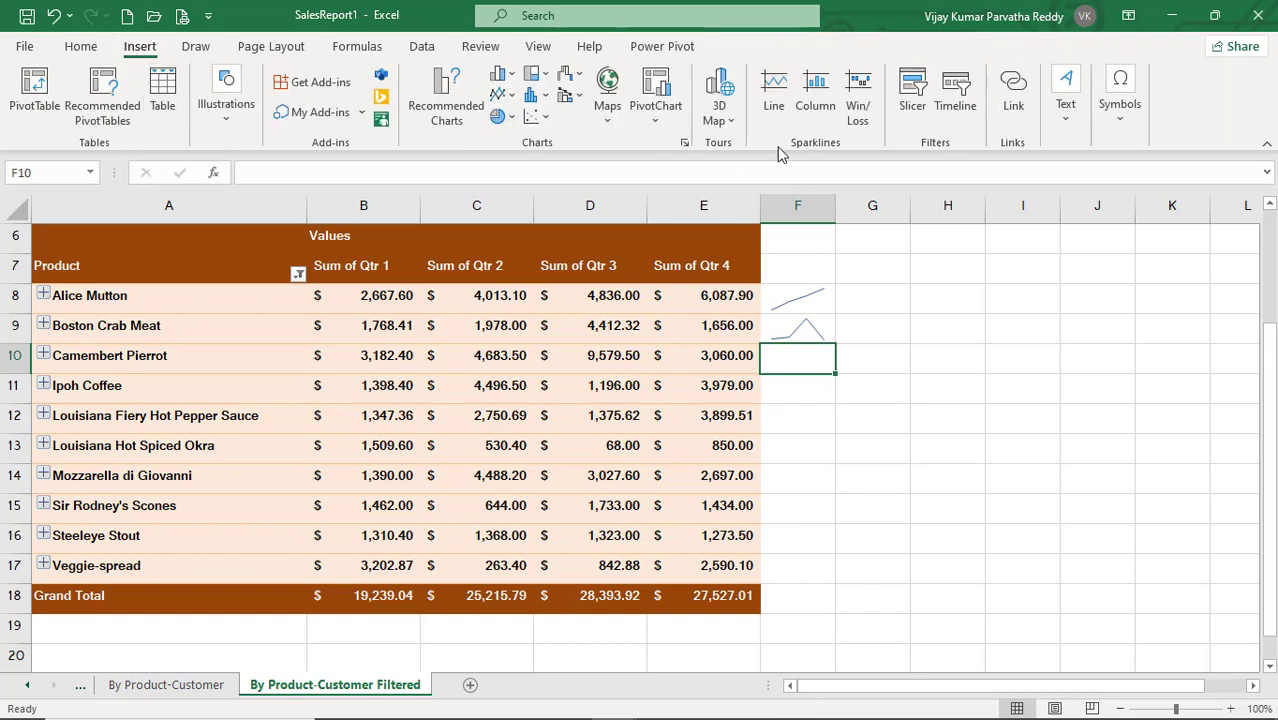
{"action": "left_click", "coordinate": [824, 107]}
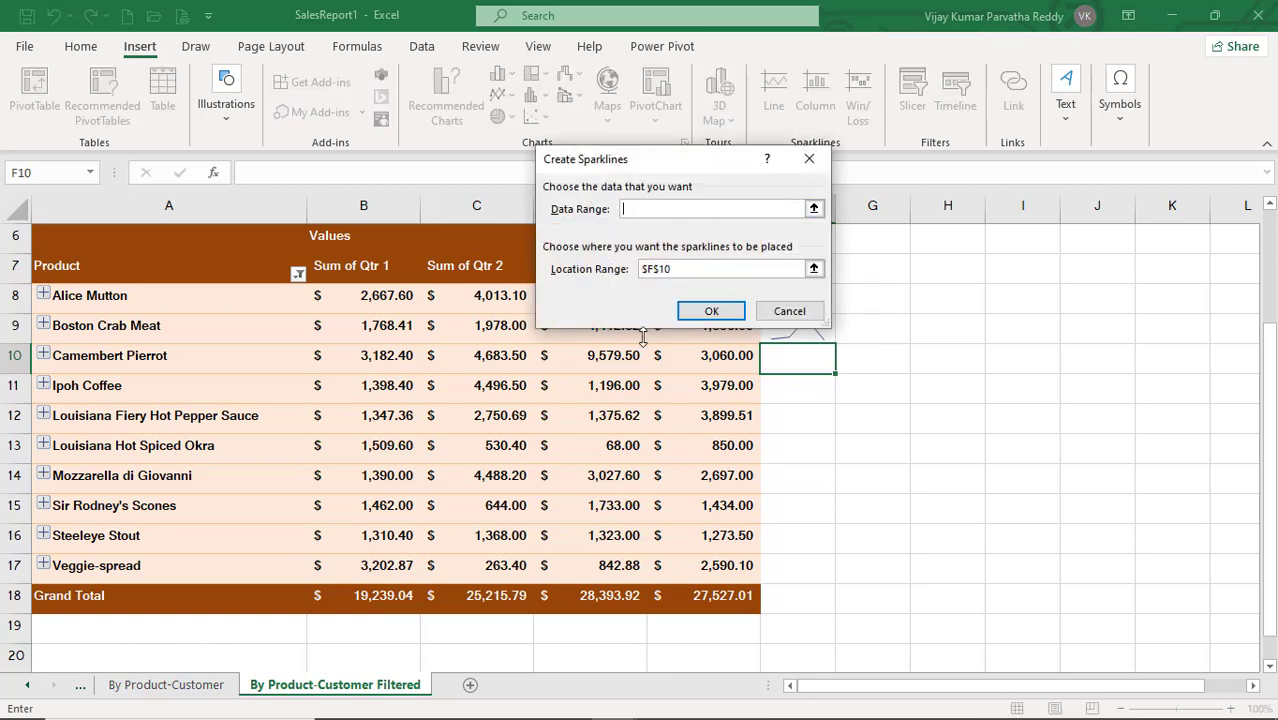
{"action": "left_click_drag", "start_coordinate": [316, 356], "coordinate": [714, 362]}
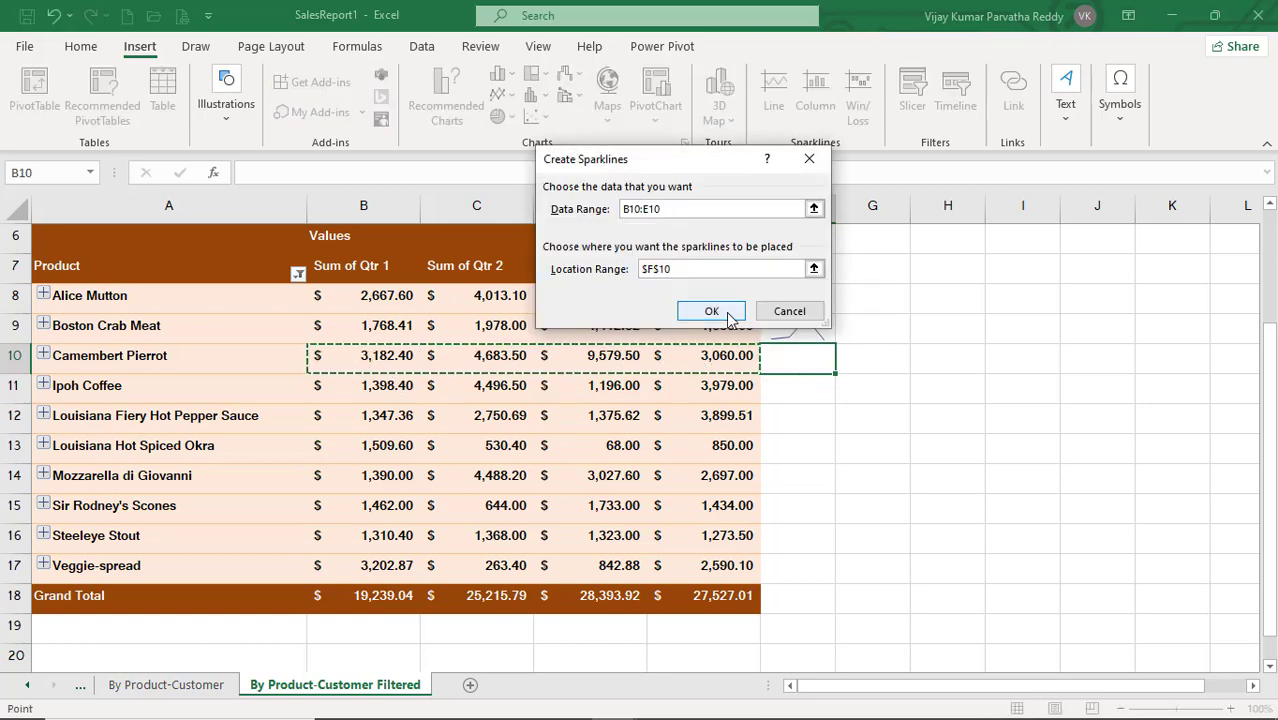
{"action": "left_click", "coordinate": [711, 312]}
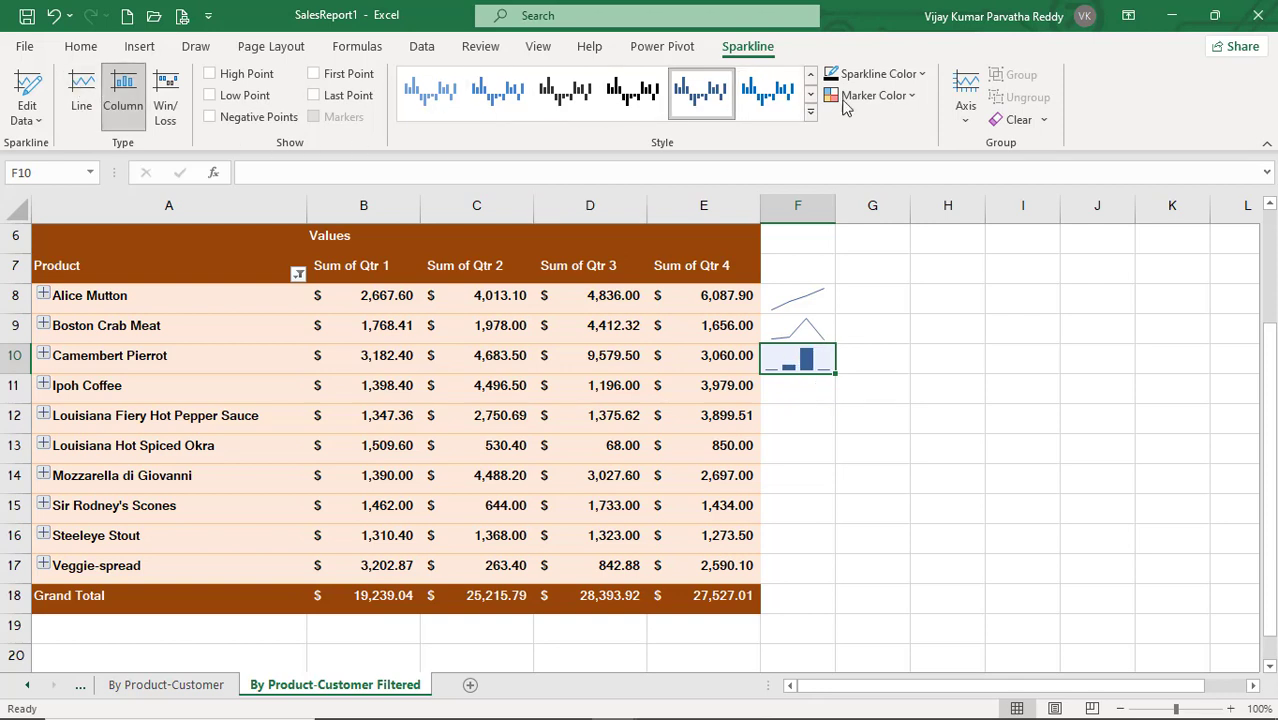
{"action": "left_click", "coordinate": [797, 400]}
{"action": "left_click", "coordinate": [807, 300]}
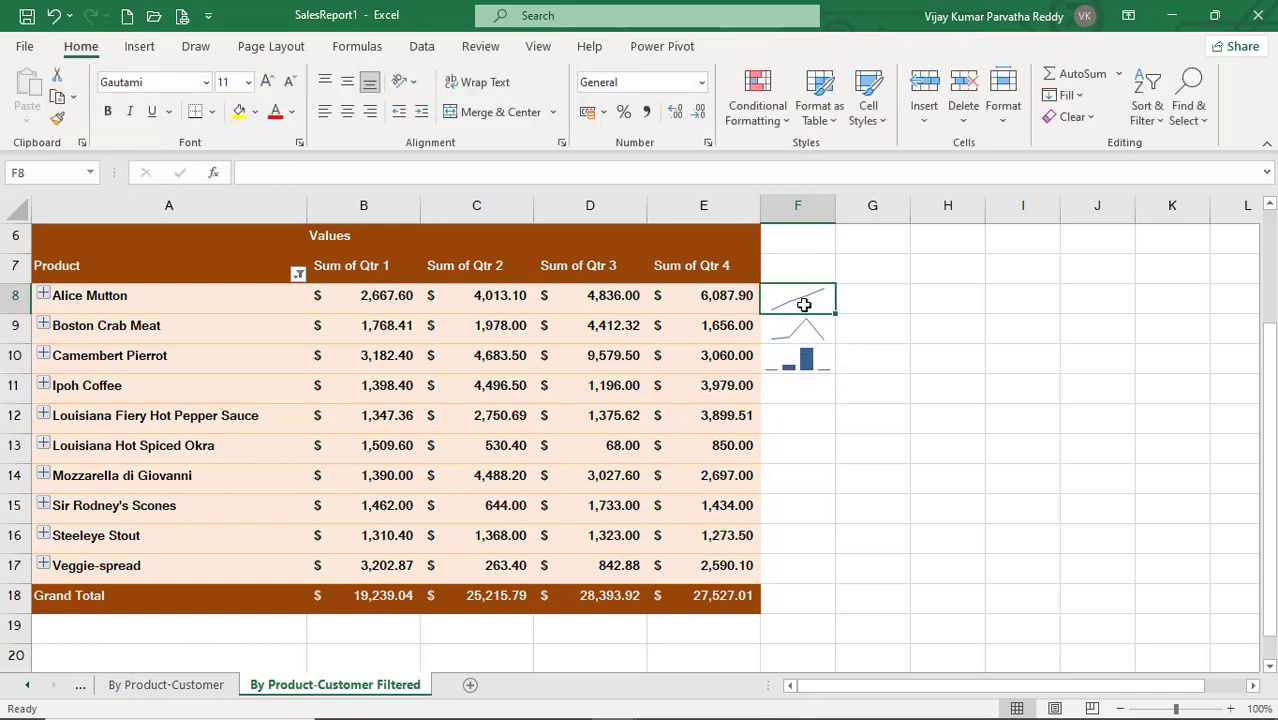
{"action": "left_click", "coordinate": [801, 365]}
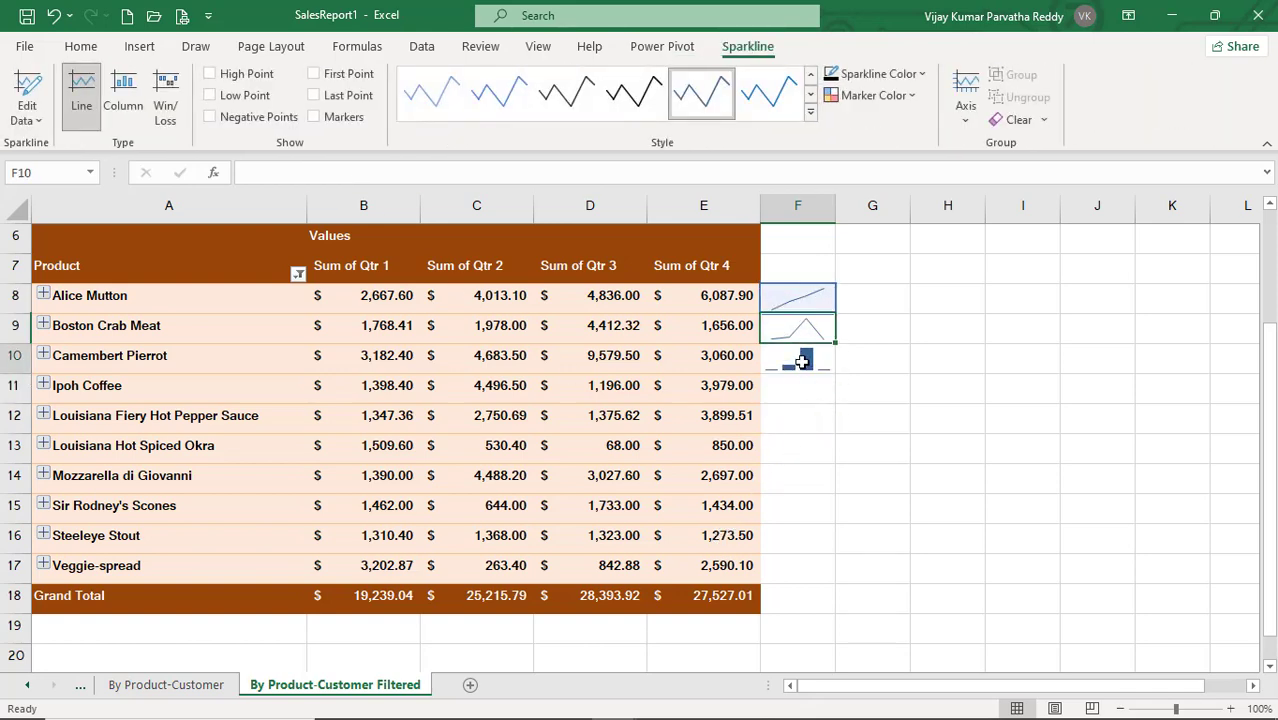
{"action": "left_click", "coordinate": [805, 339]}
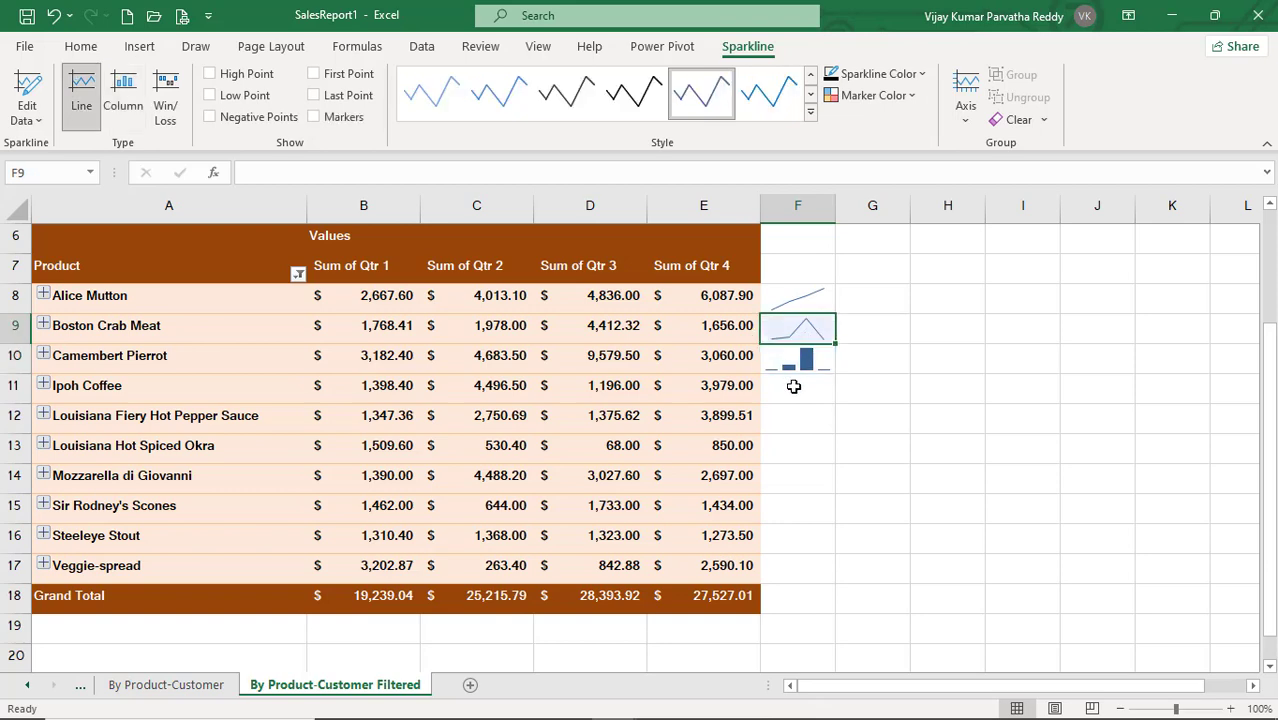
Start a slicer from empty cell F11 and check the available workbook connections and Data Model tables.
{"action": "left_click", "coordinate": [795, 389]}
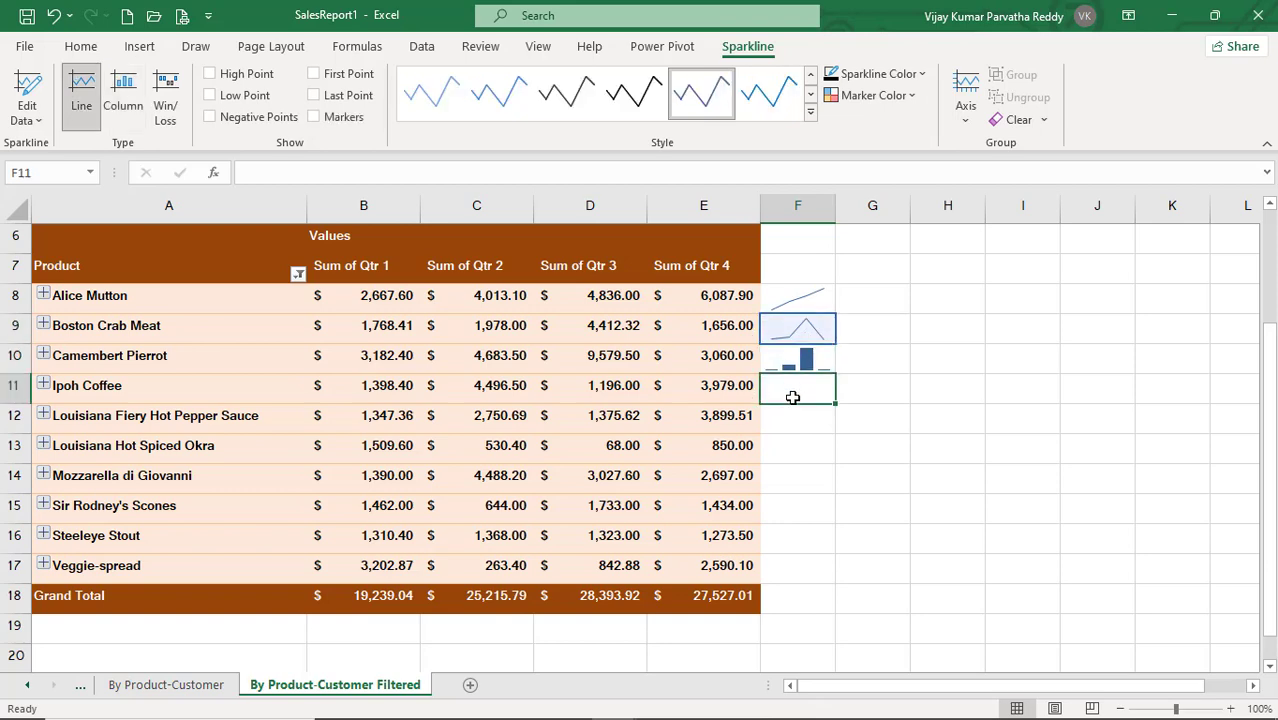
{"action": "left_click", "coordinate": [140, 47]}
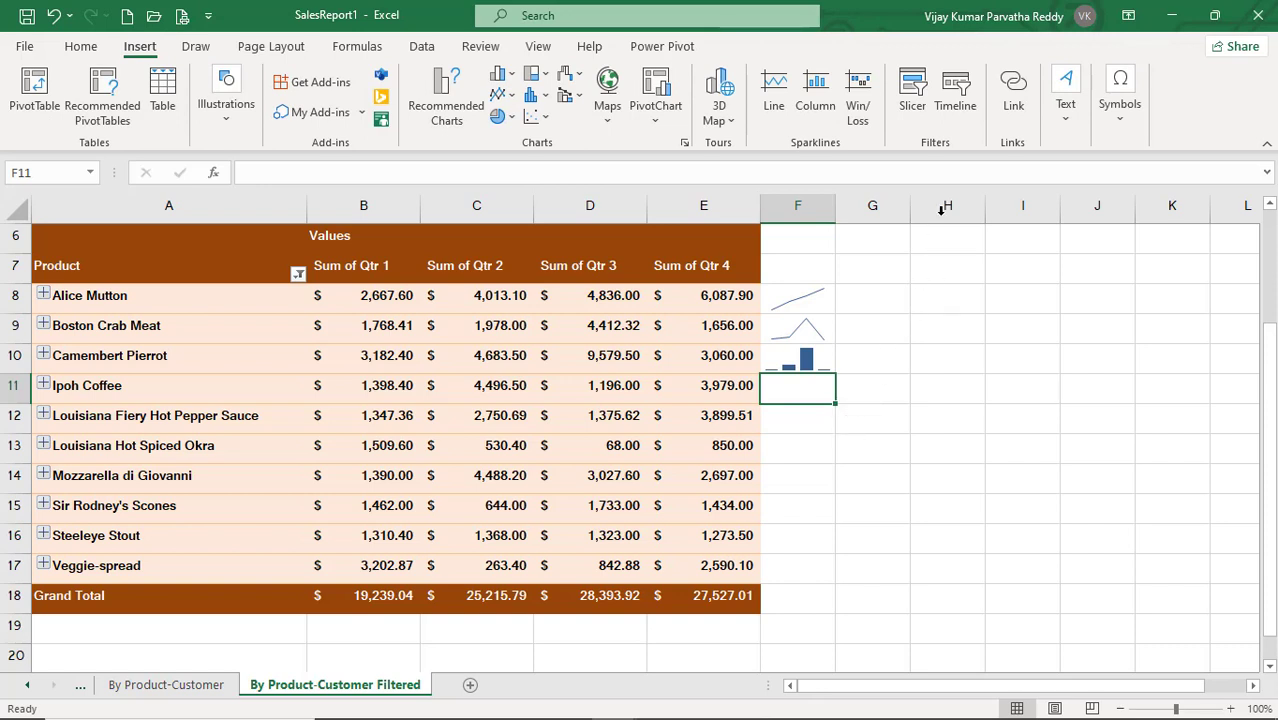
{"action": "left_click", "coordinate": [913, 112]}
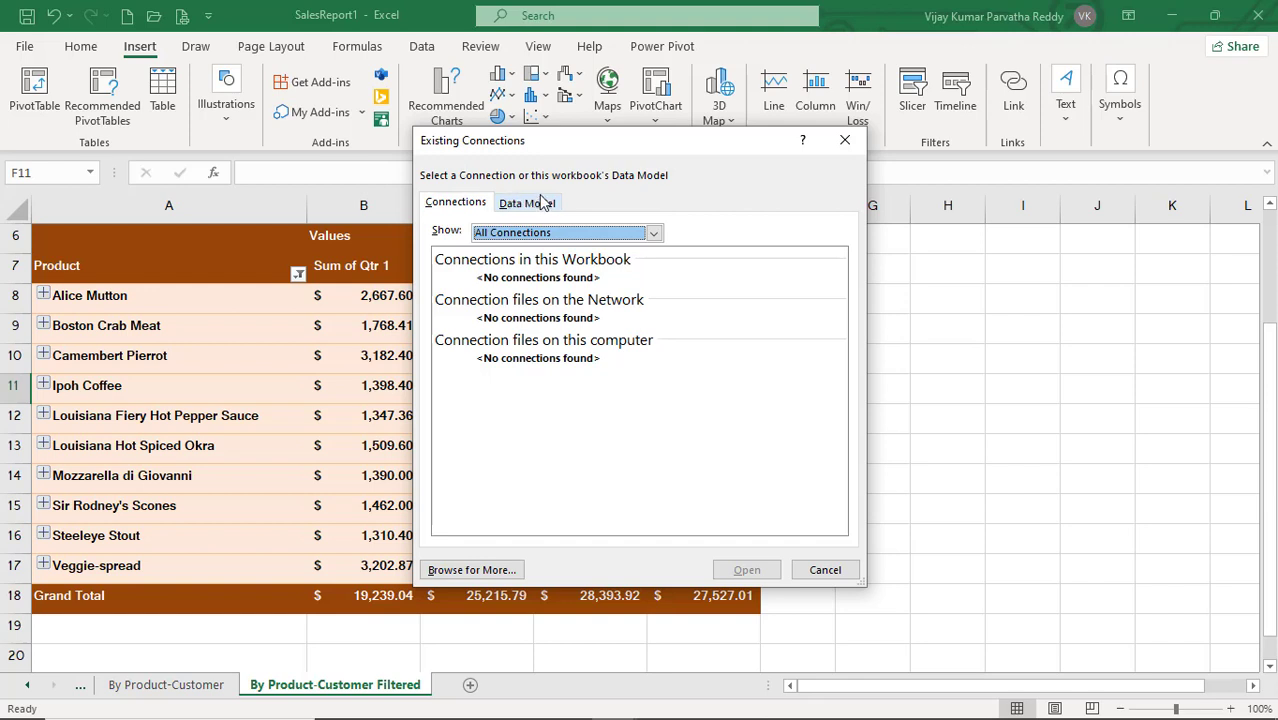
{"action": "left_click", "coordinate": [654, 237]}
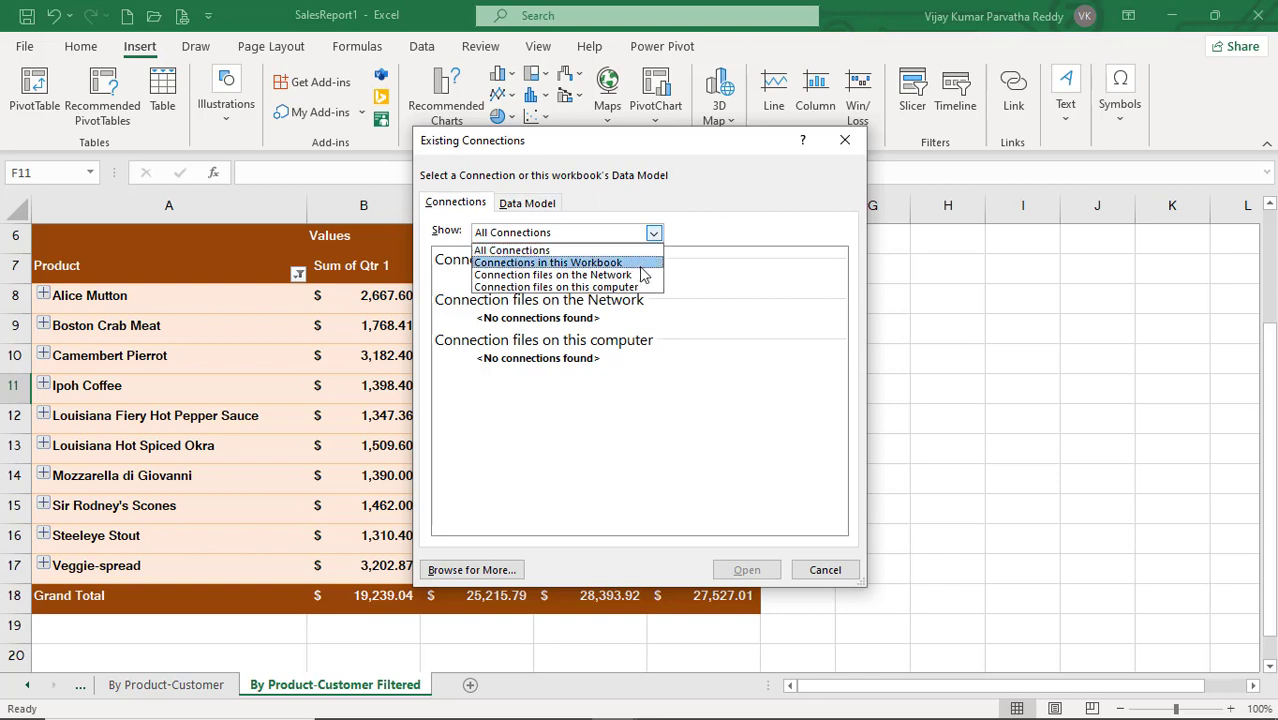
{"action": "left_click", "coordinate": [641, 266]}
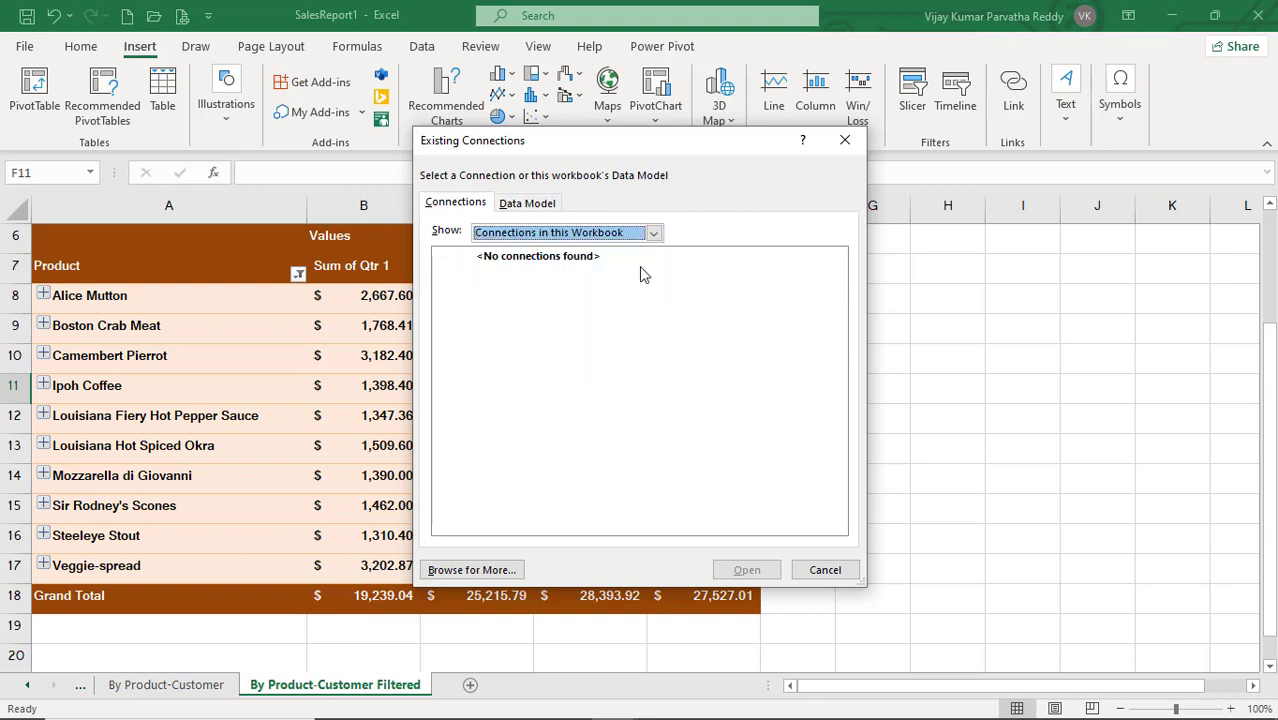
{"action": "left_click", "coordinate": [528, 204]}
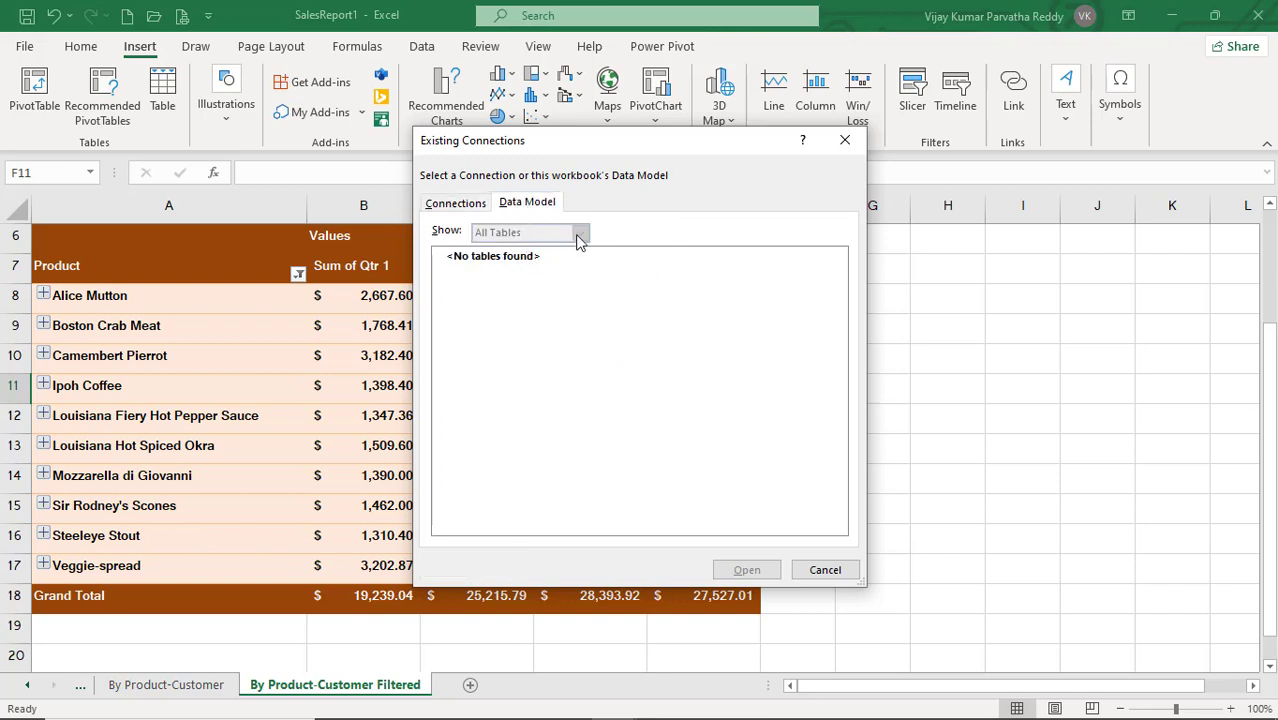
{"action": "left_click", "coordinate": [458, 205]}
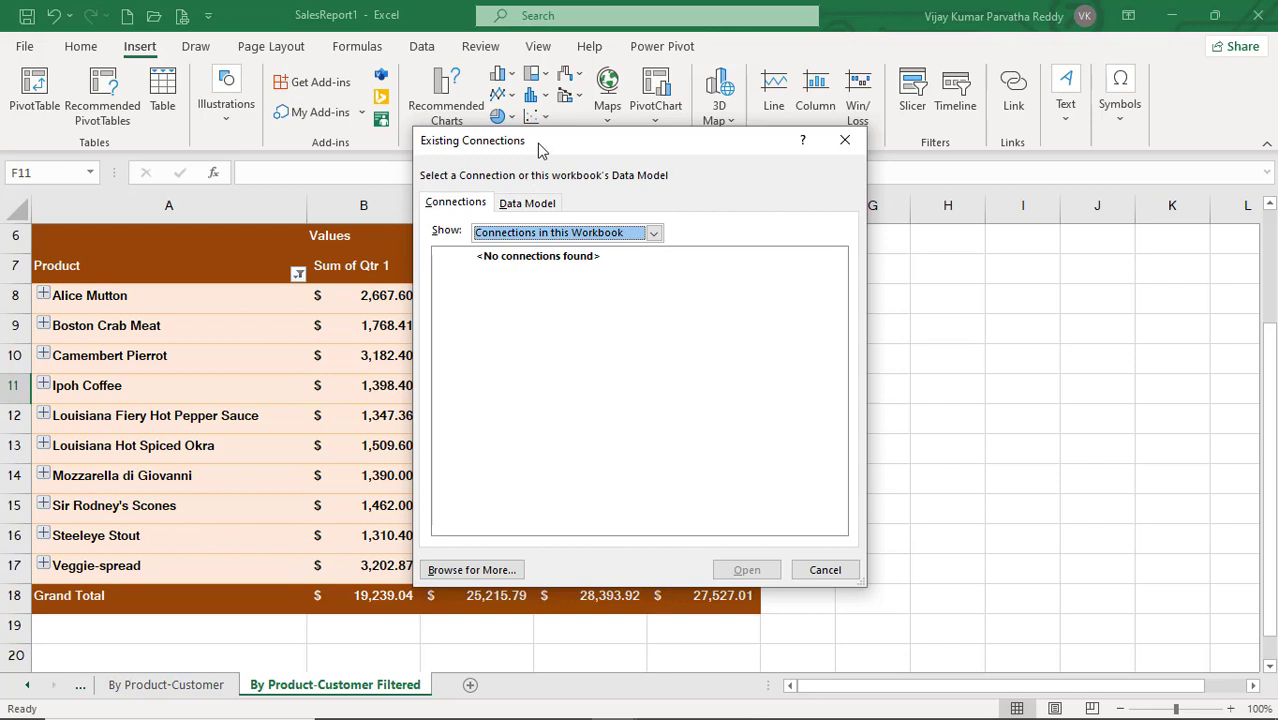
{"action": "left_click_drag", "start_coordinate": [537, 143], "coordinate": [934, 183]}
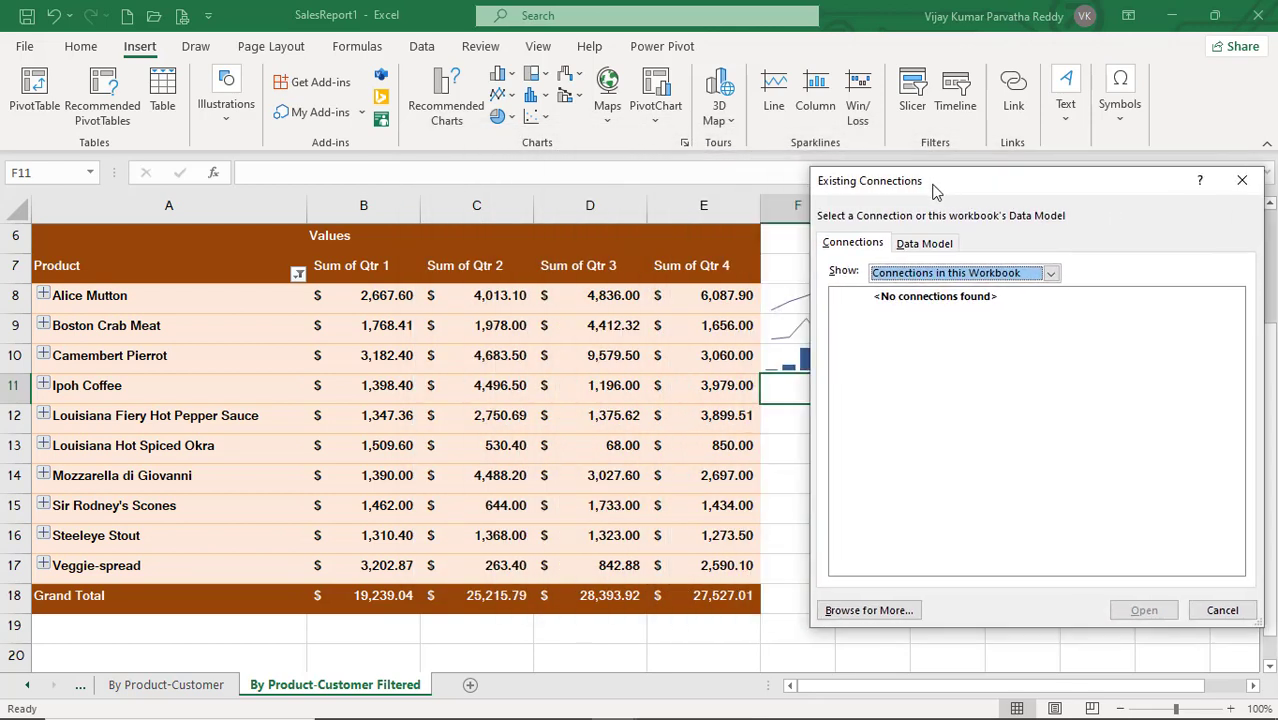
Browse to Connect to New Data Source, look through the data source kinds such as Microsoft SQL Server, and cancel the connection wizard.
{"action": "left_click", "coordinate": [902, 612]}
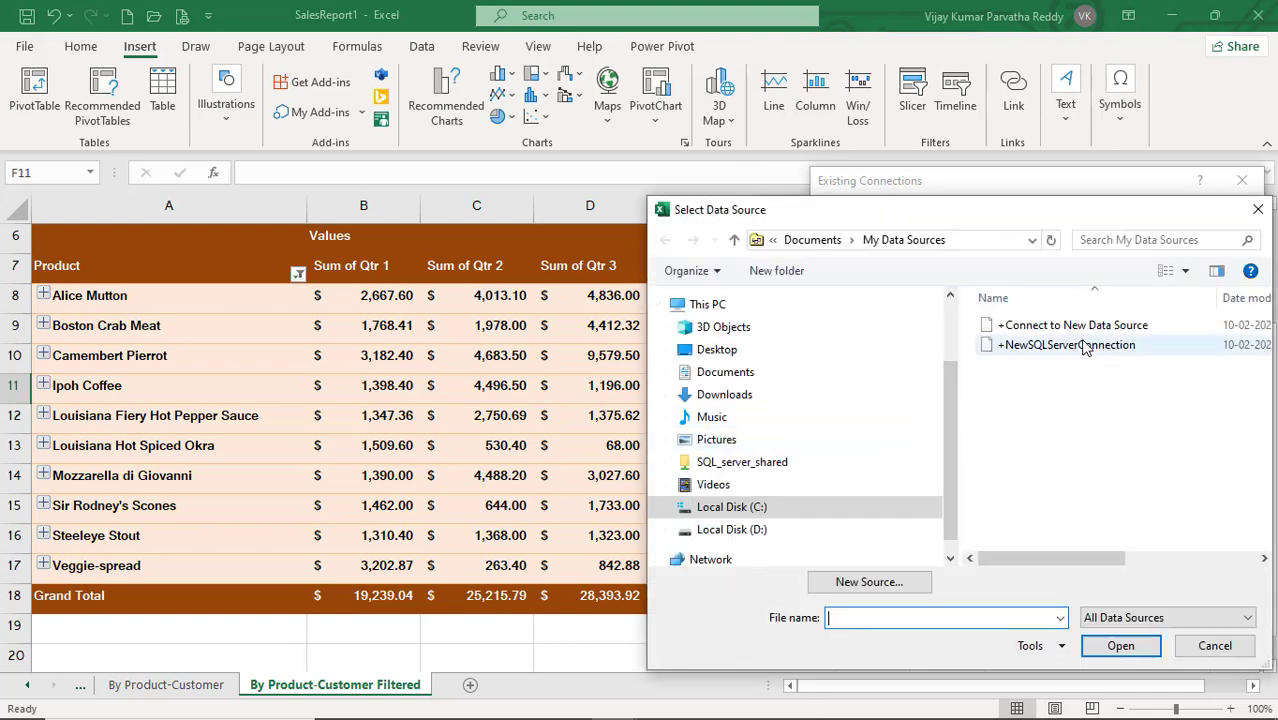
{"action": "double_click", "coordinate": [1088, 326]}
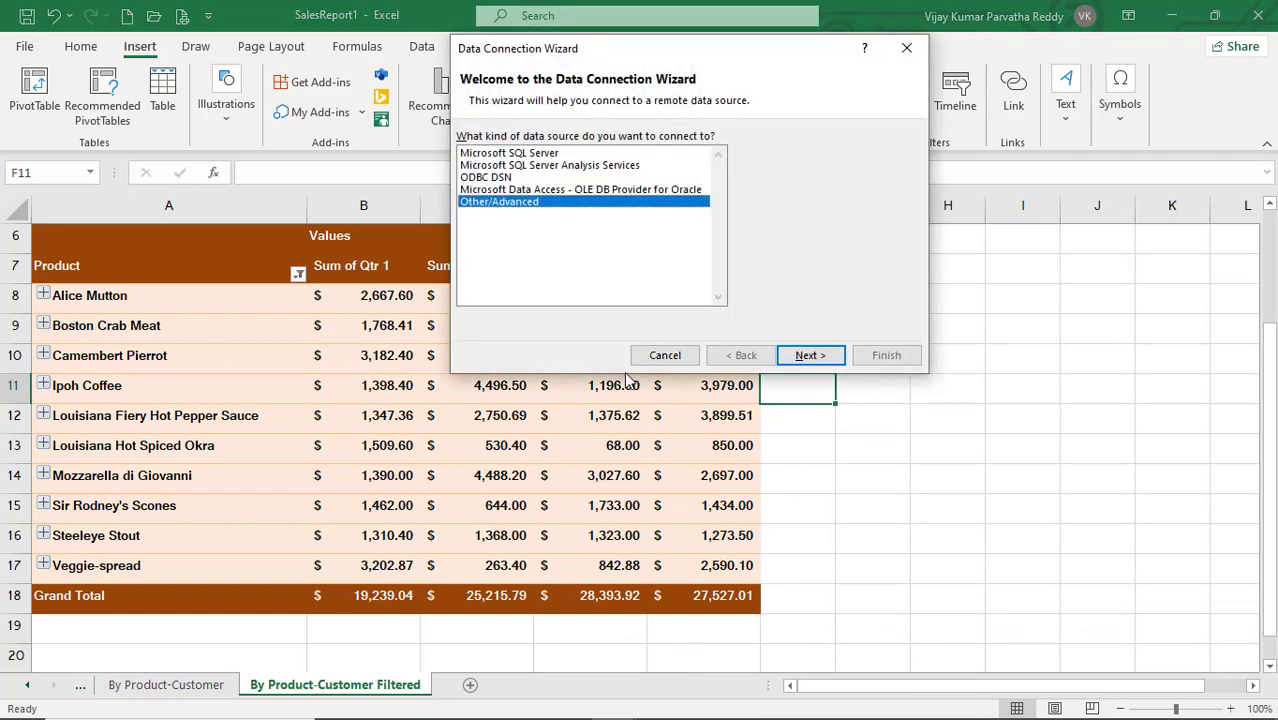
{"action": "left_click", "coordinate": [546, 155]}
{"action": "left_click", "coordinate": [560, 167]}
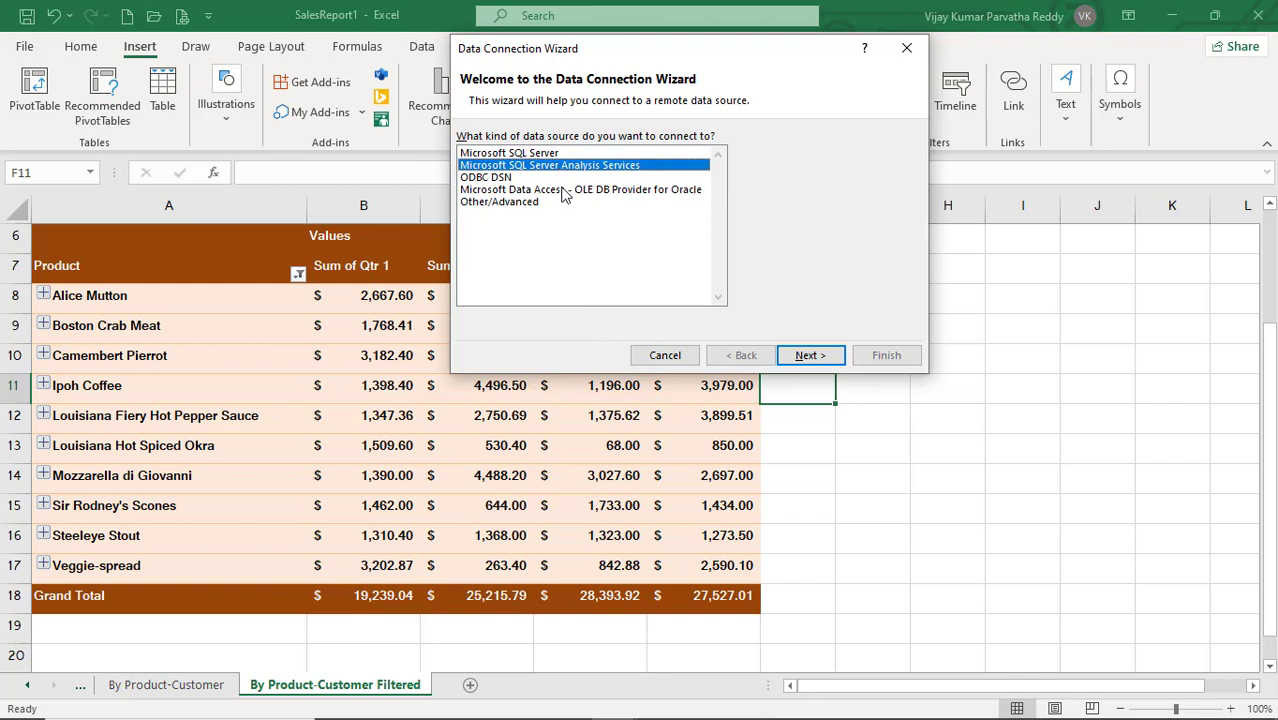
{"action": "left_click", "coordinate": [563, 191]}
{"action": "left_click", "coordinate": [550, 155]}
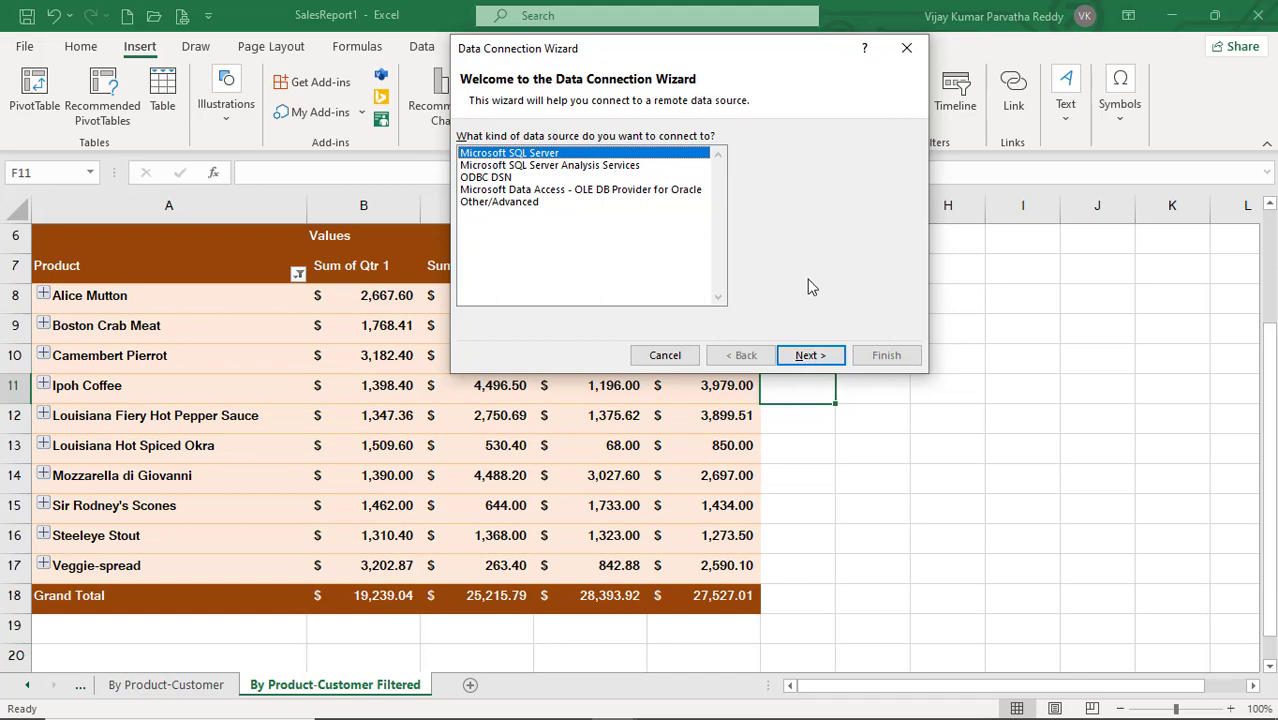
{"action": "left_click", "coordinate": [682, 357]}
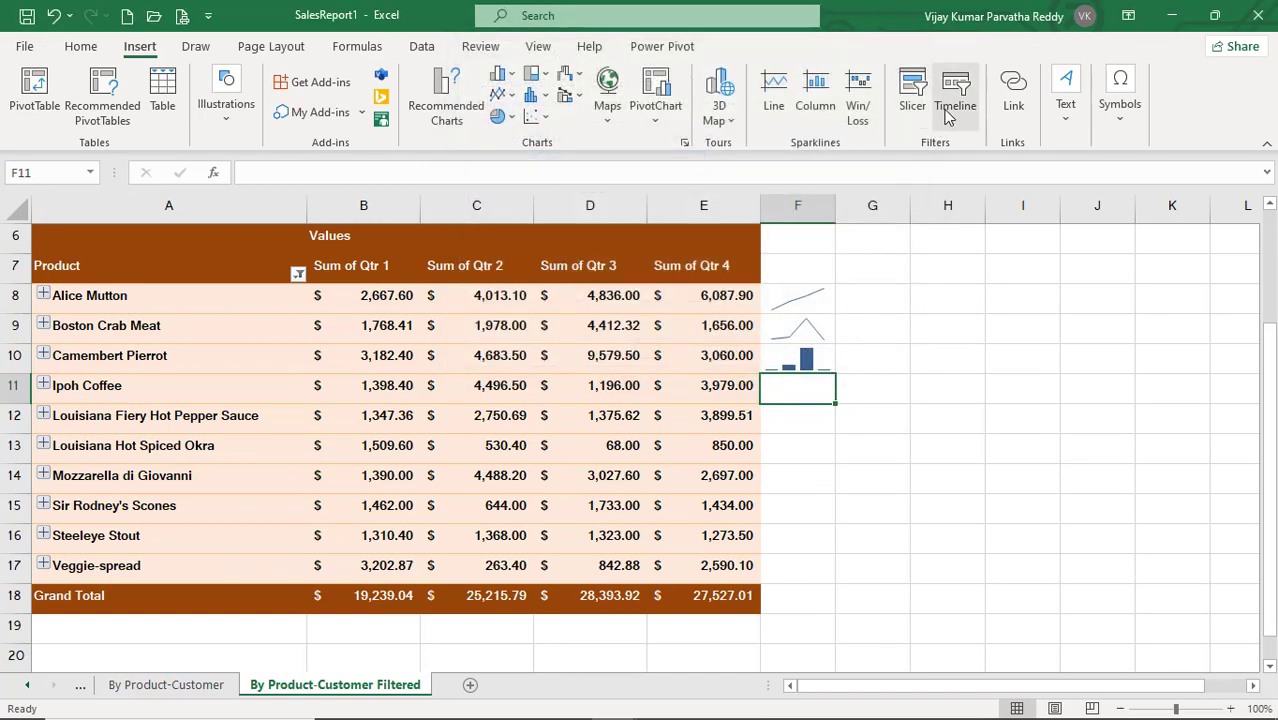
Insert slicers for the Product and Customer fields of the PivotTable in A6:E18.
{"action": "left_click_drag", "start_coordinate": [86, 244], "coordinate": [691, 589]}
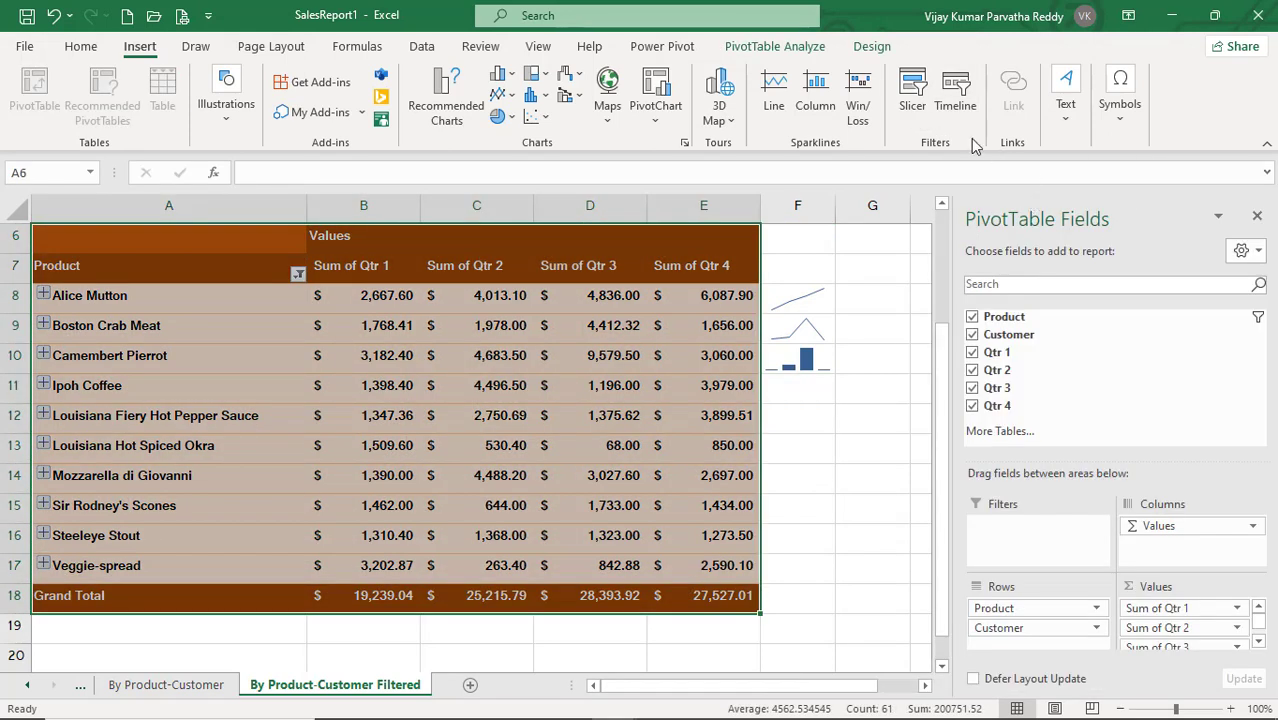
{"action": "left_click", "coordinate": [914, 100]}
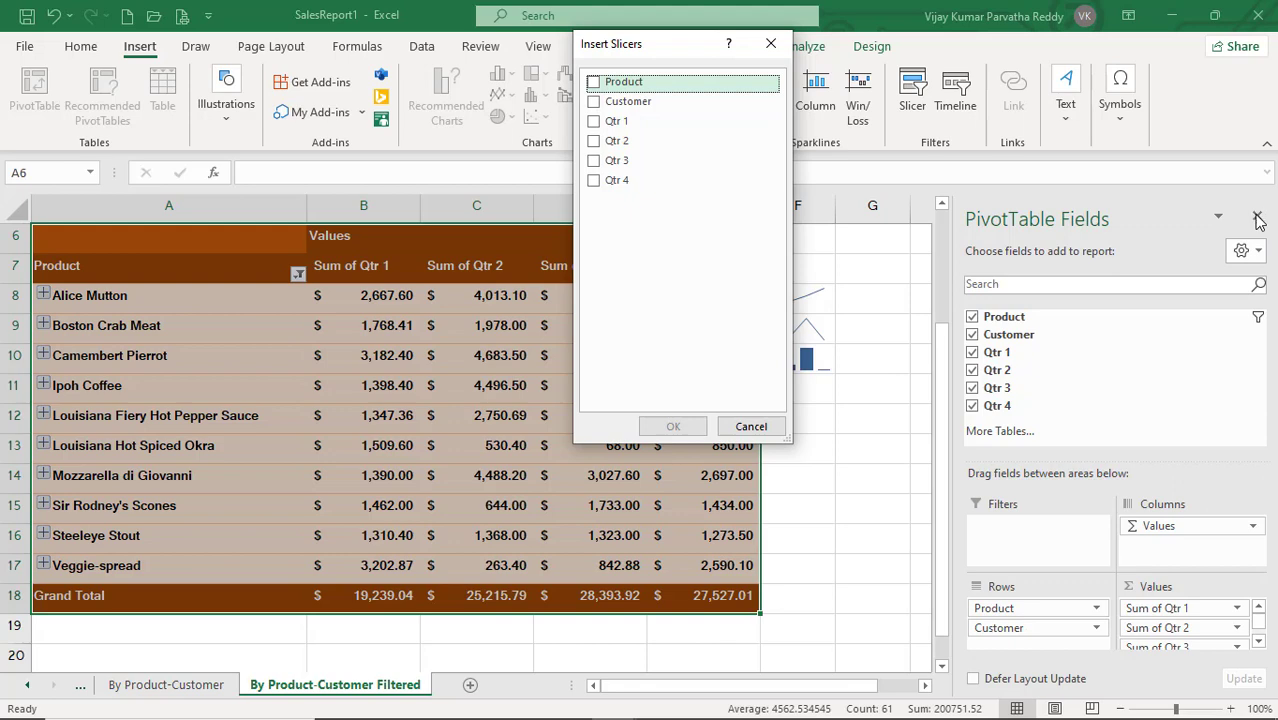
{"action": "left_click", "coordinate": [595, 84]}
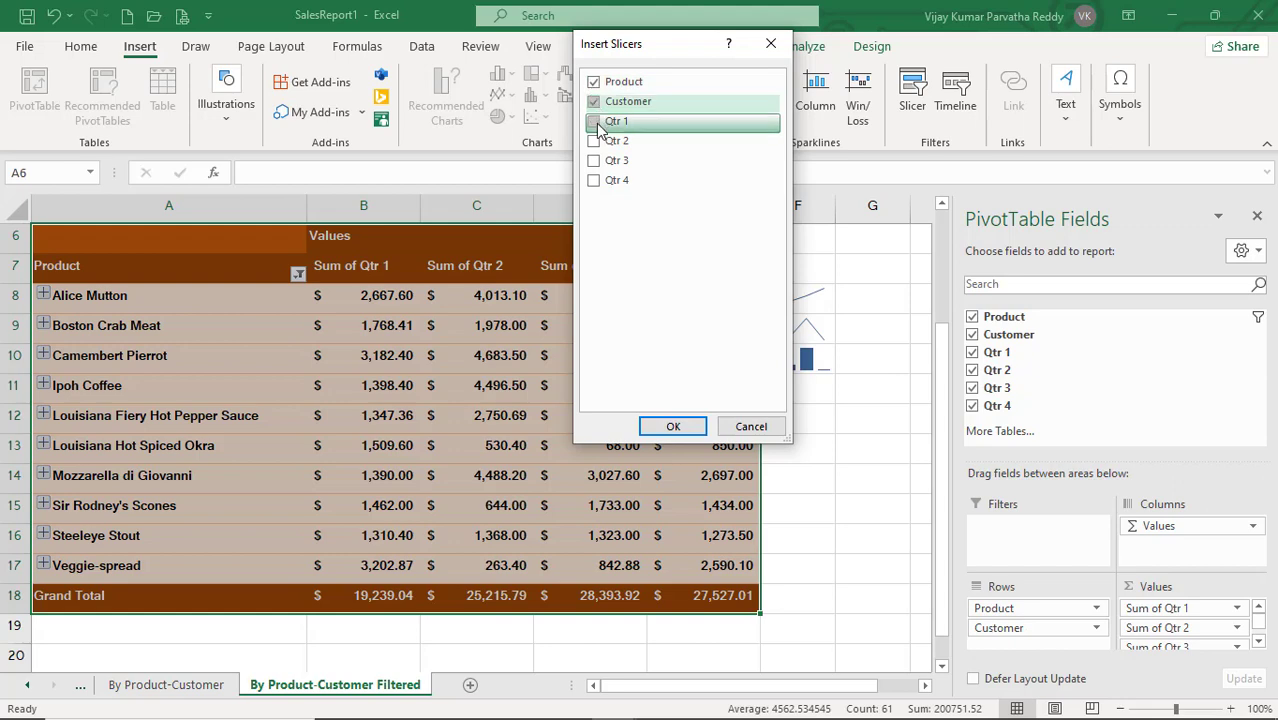
{"action": "left_click", "coordinate": [673, 427]}
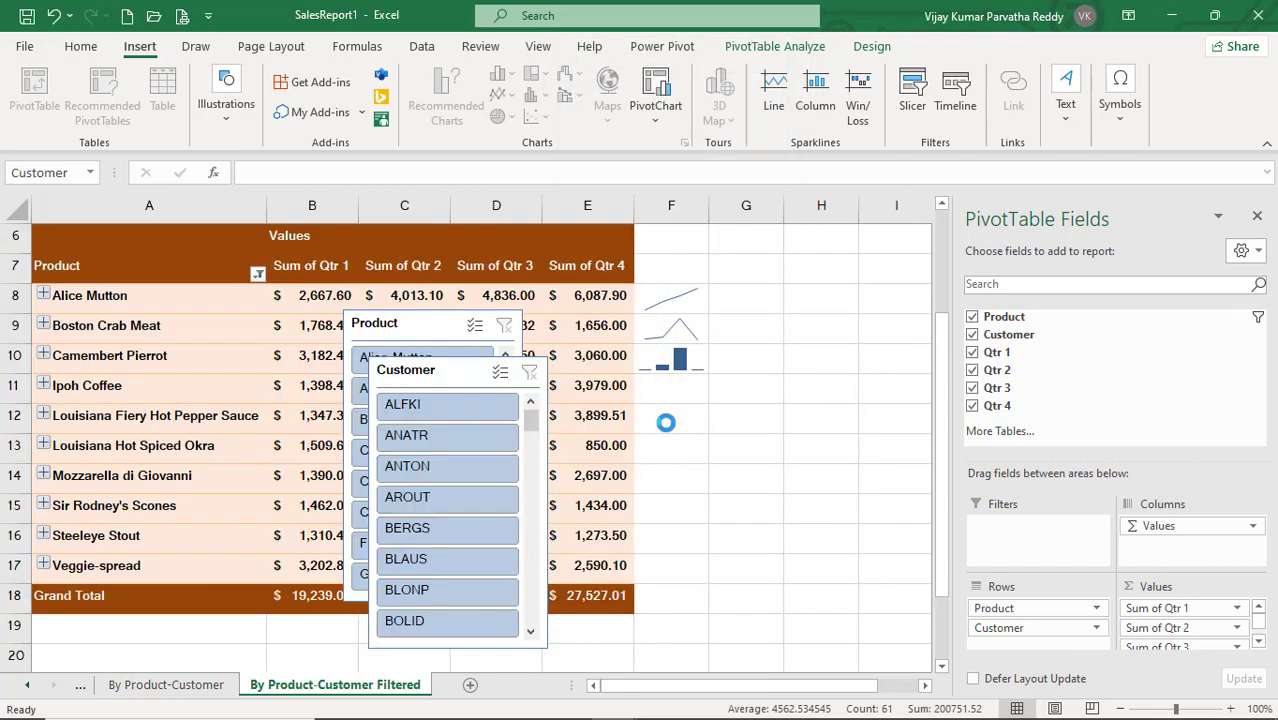
Move the Customer and Product slicers side by side into the empty columns clear of the PivotTable and sparklines.
{"action": "left_click_drag", "start_coordinate": [448, 371], "coordinate": [1061, 280]}
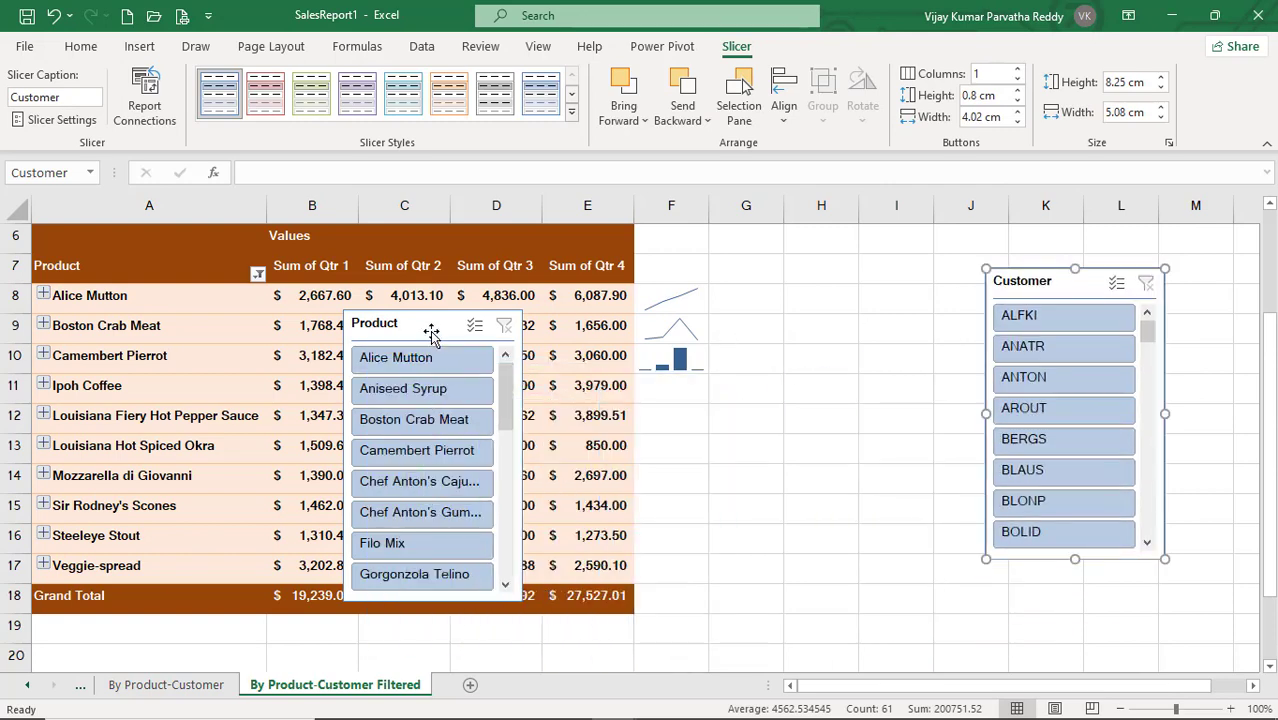
{"action": "left_click_drag", "start_coordinate": [429, 317], "coordinate": [867, 274]}
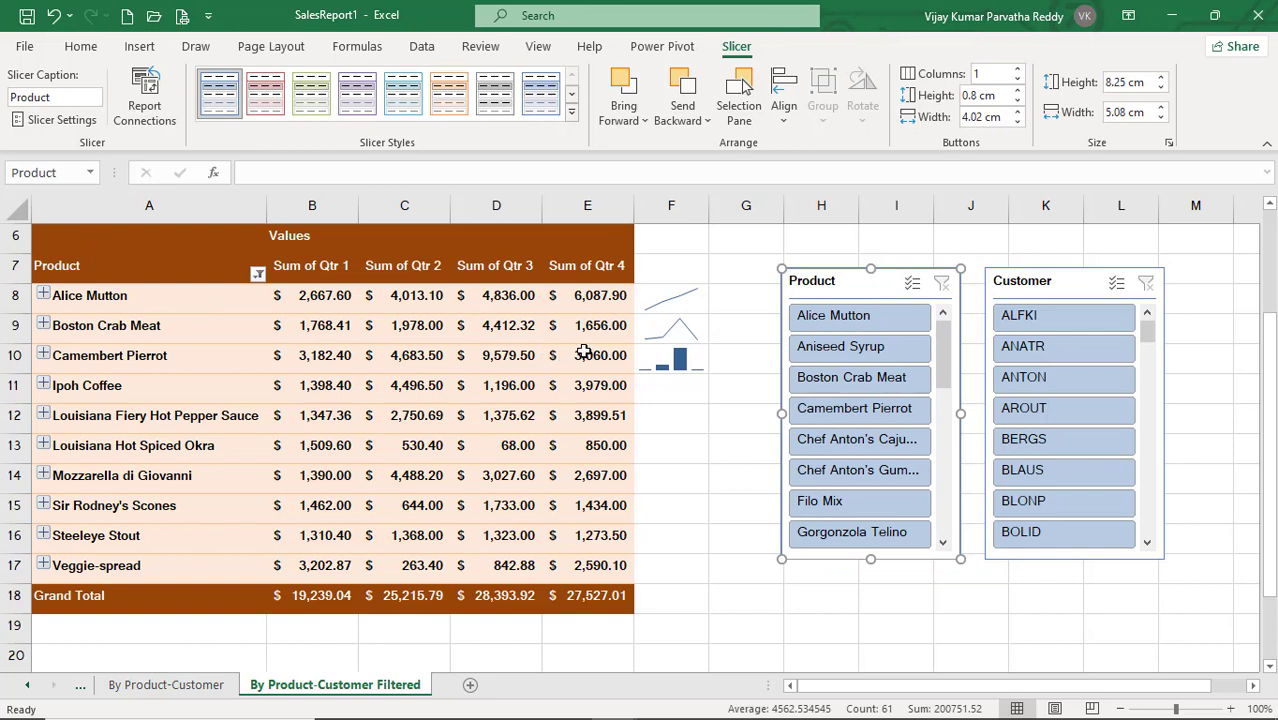
Filter Product by Alice Mutton, Aniseed Syrup and Boston Crab Meat in turn, adding Camembert Pierrot and Chef Anton's Cajun Seasoning to the last selection.
{"action": "left_click", "coordinate": [858, 318]}
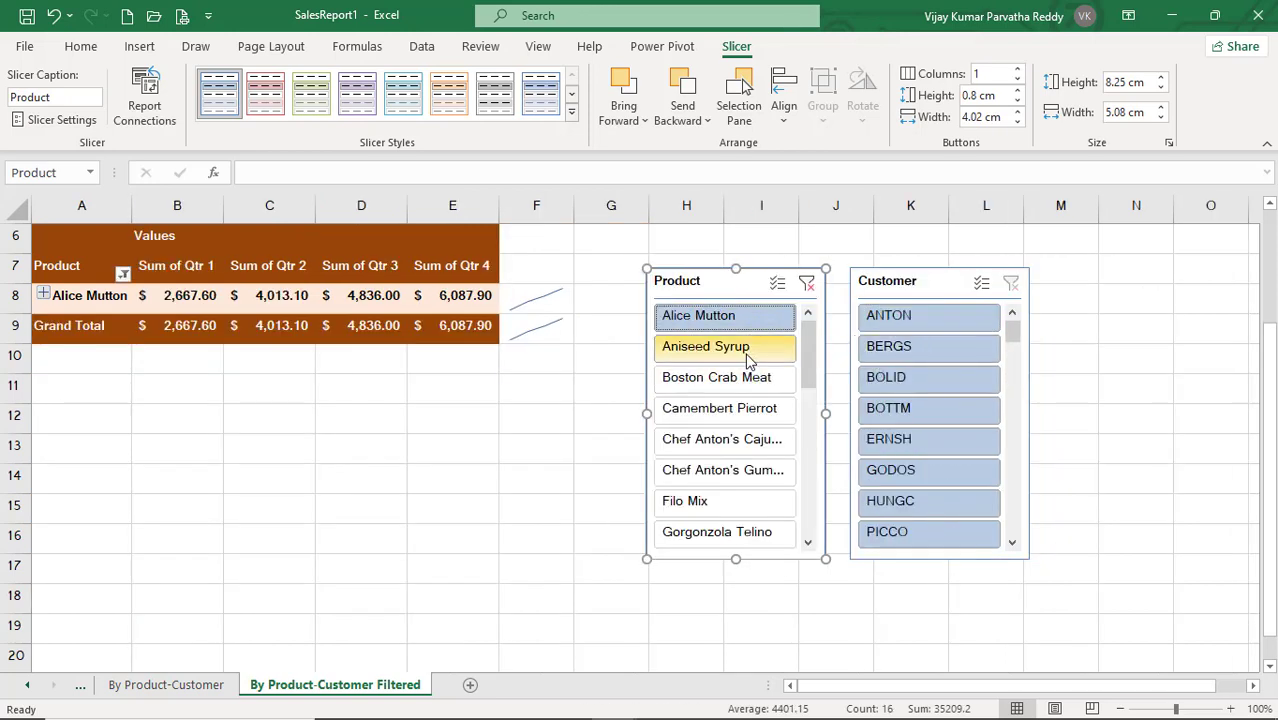
{"action": "left_click", "coordinate": [722, 350]}
{"action": "left_click", "coordinate": [733, 389]}
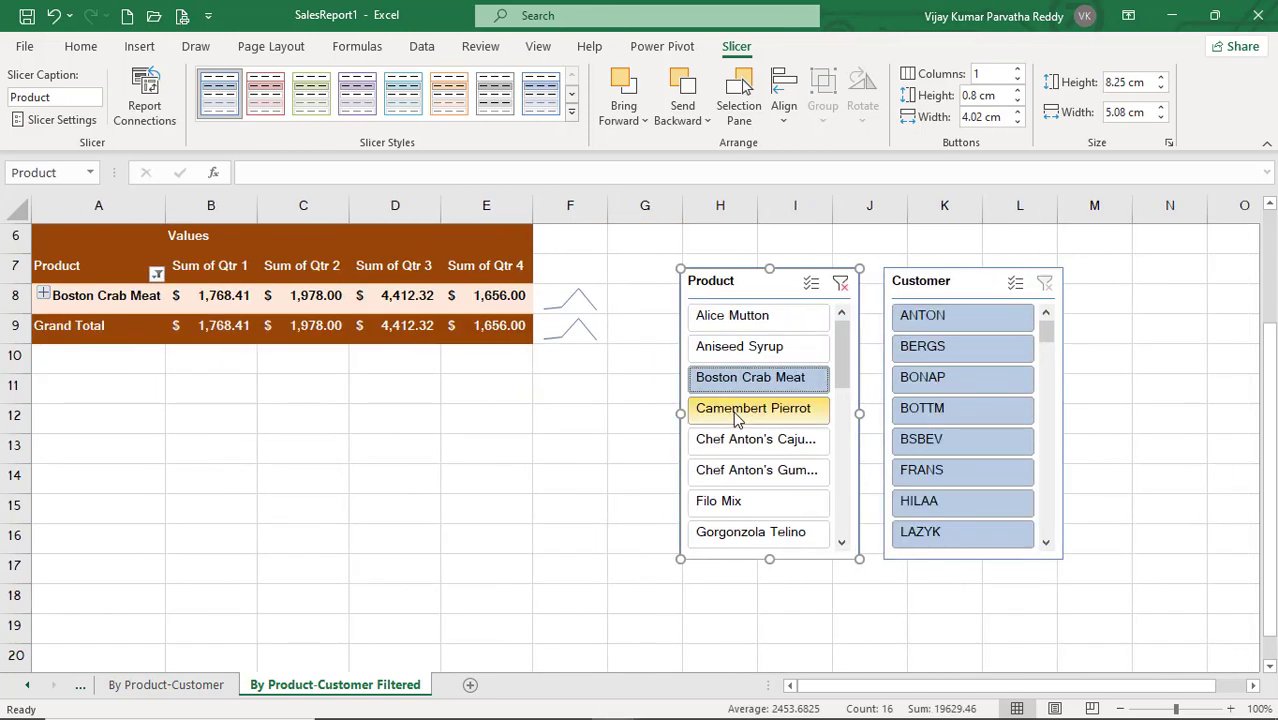
{"action": "left_click", "coordinate": [737, 420], "text": "ctrl"}
{"action": "left_click", "coordinate": [737, 440], "text": "ctrl"}
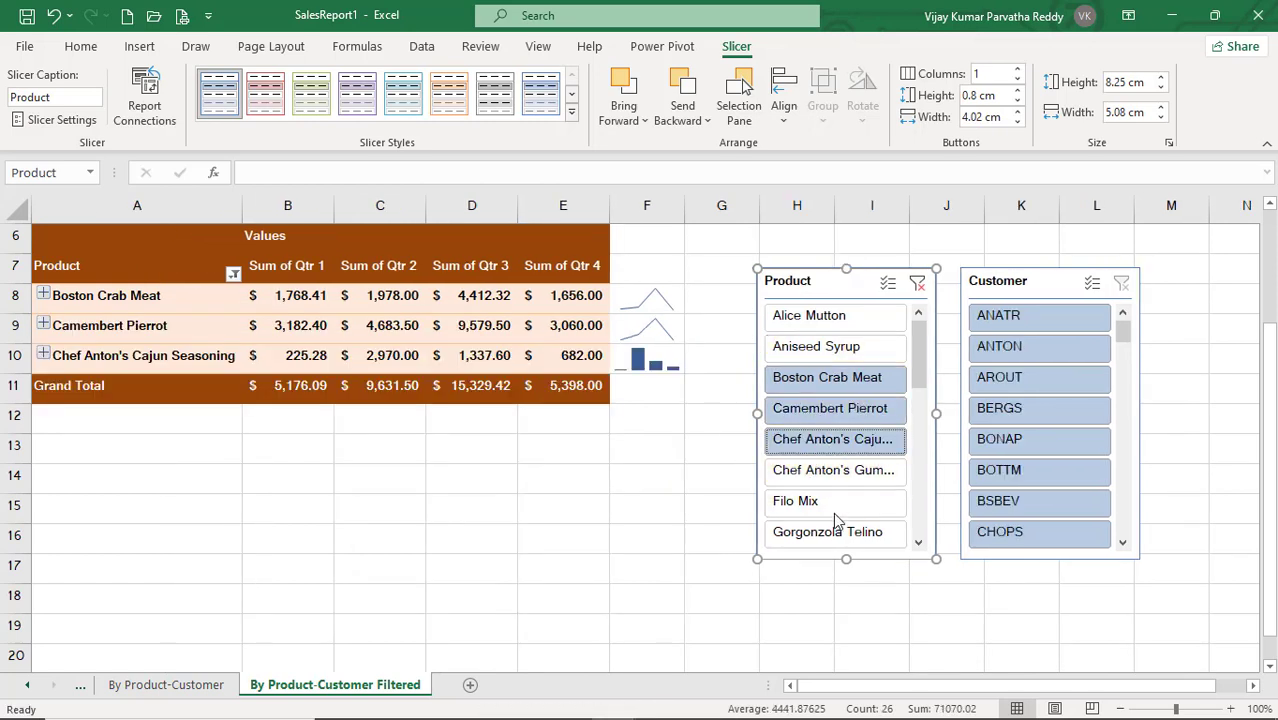
Filter Product to Aniseed Syrup, and step through customers BOTTM, LINOD, VAFFE and ERNSH before returning to BOTTM.
{"action": "left_click", "coordinate": [835, 347]}
{"action": "left_click", "coordinate": [941, 357]}
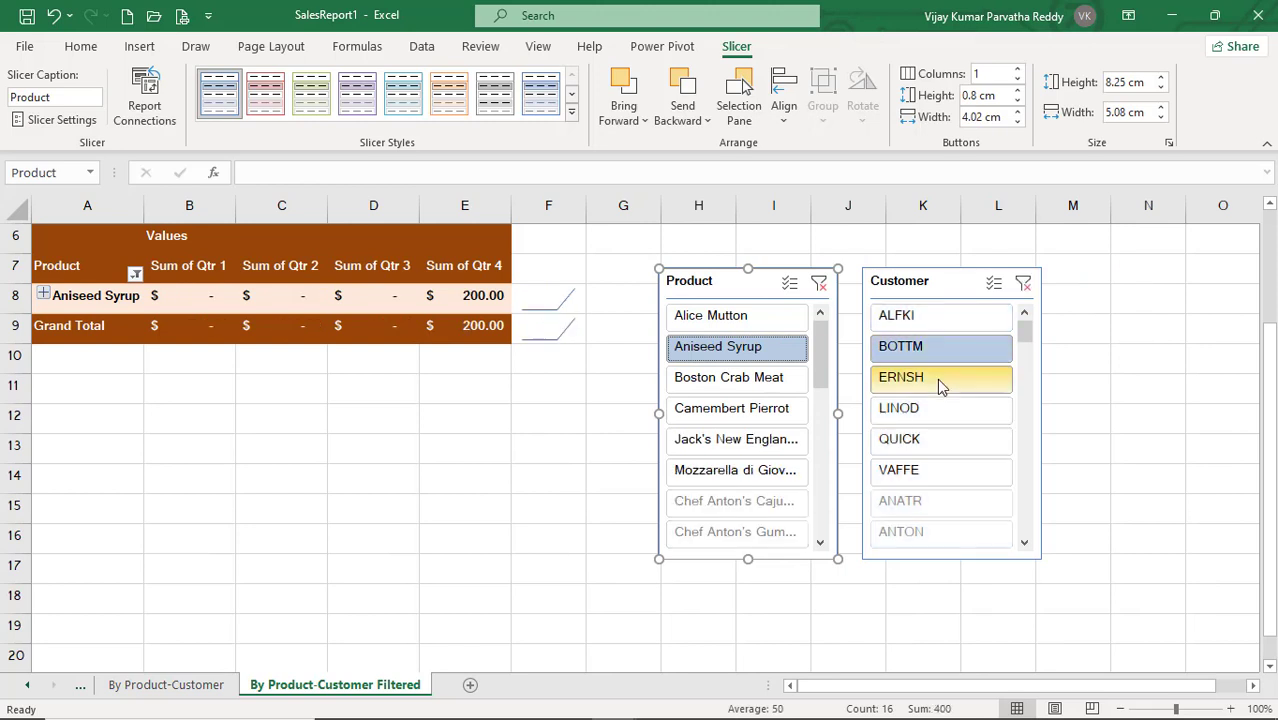
{"action": "left_click", "coordinate": [935, 412]}
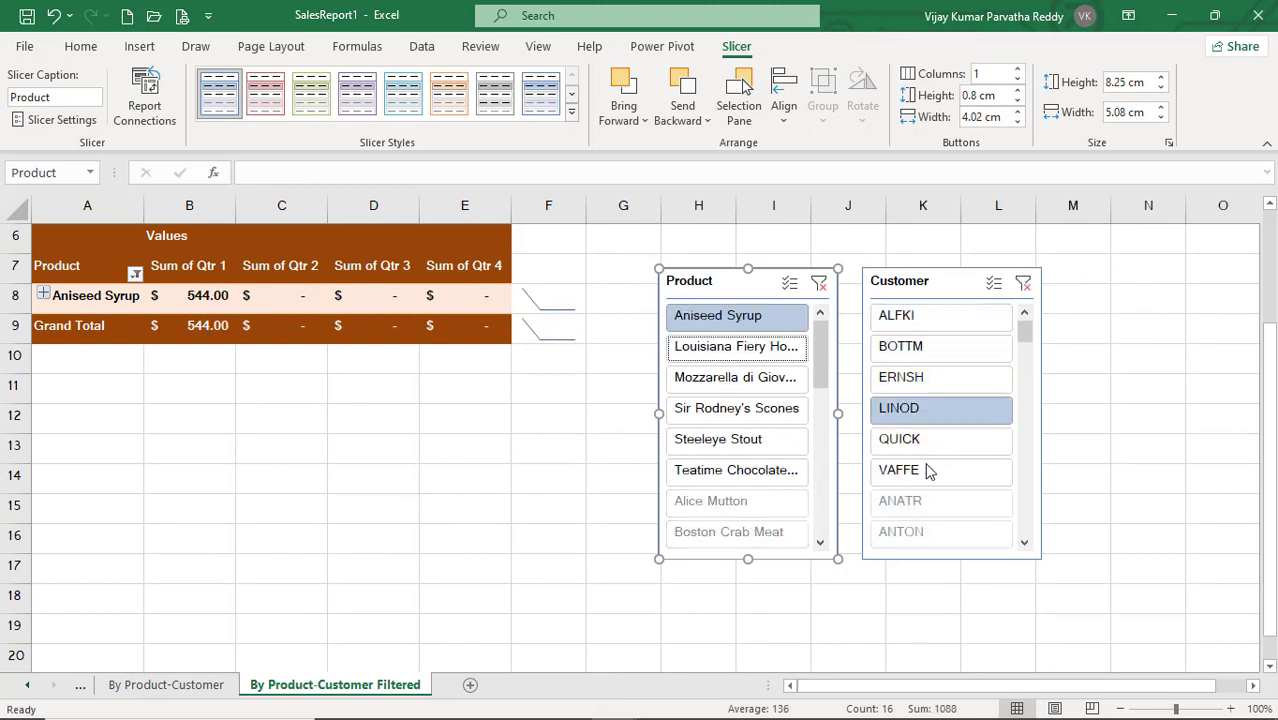
{"action": "left_click", "coordinate": [927, 469]}
{"action": "left_click", "coordinate": [941, 375]}
{"action": "left_click", "coordinate": [938, 345]}
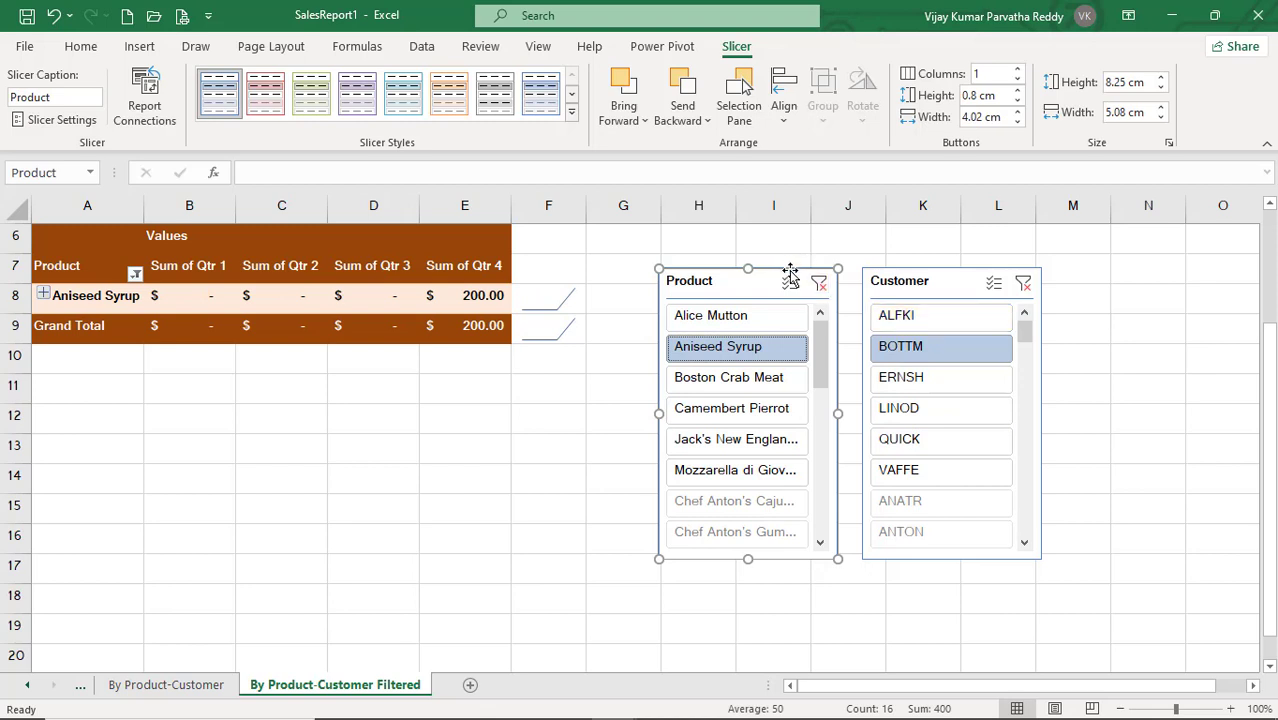
Delete the Product and Customer slicers from the By Product-Customer Filtered sheet.
{"action": "key", "text": "Delete"}
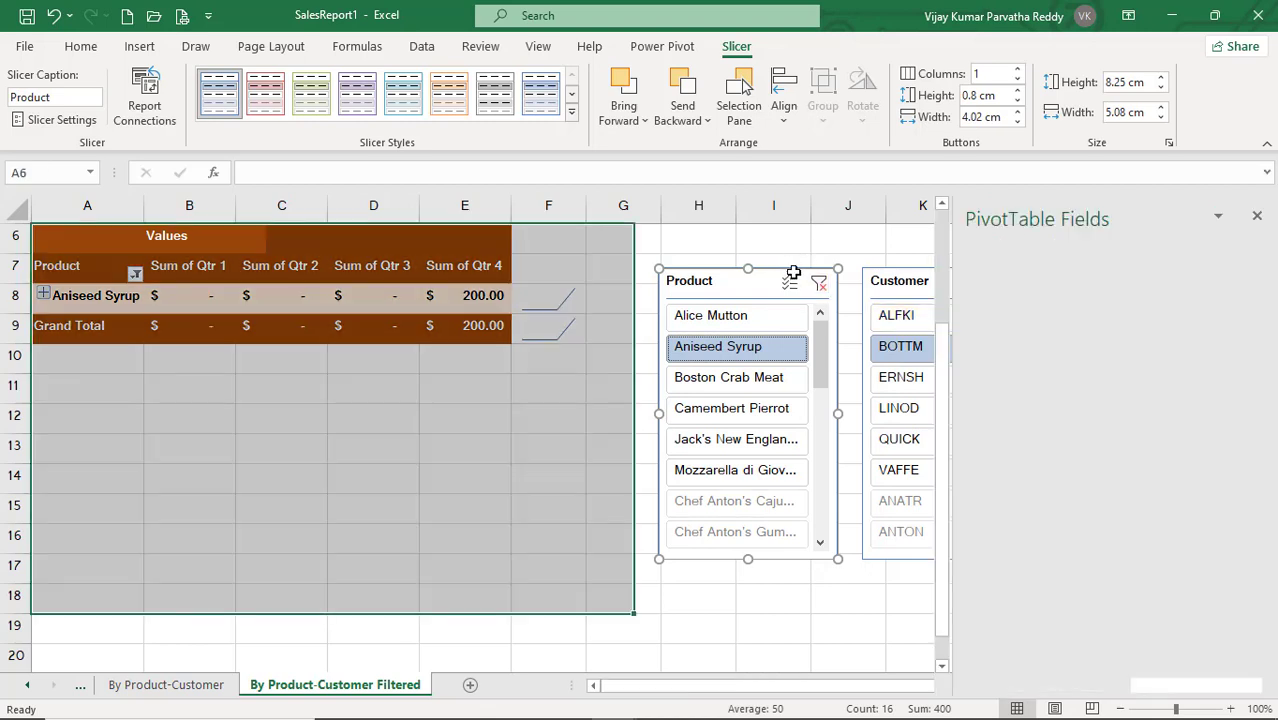
{"action": "left_click", "coordinate": [887, 270]}
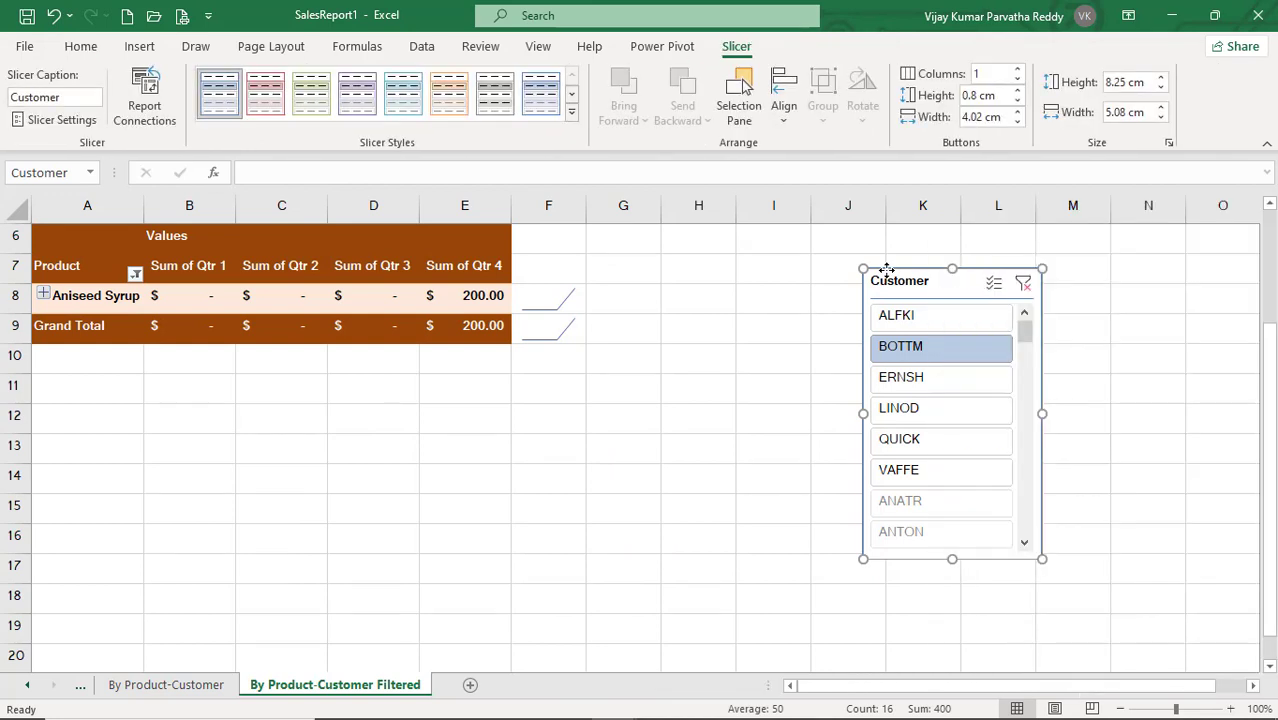
{"action": "key", "text": "Delete"}
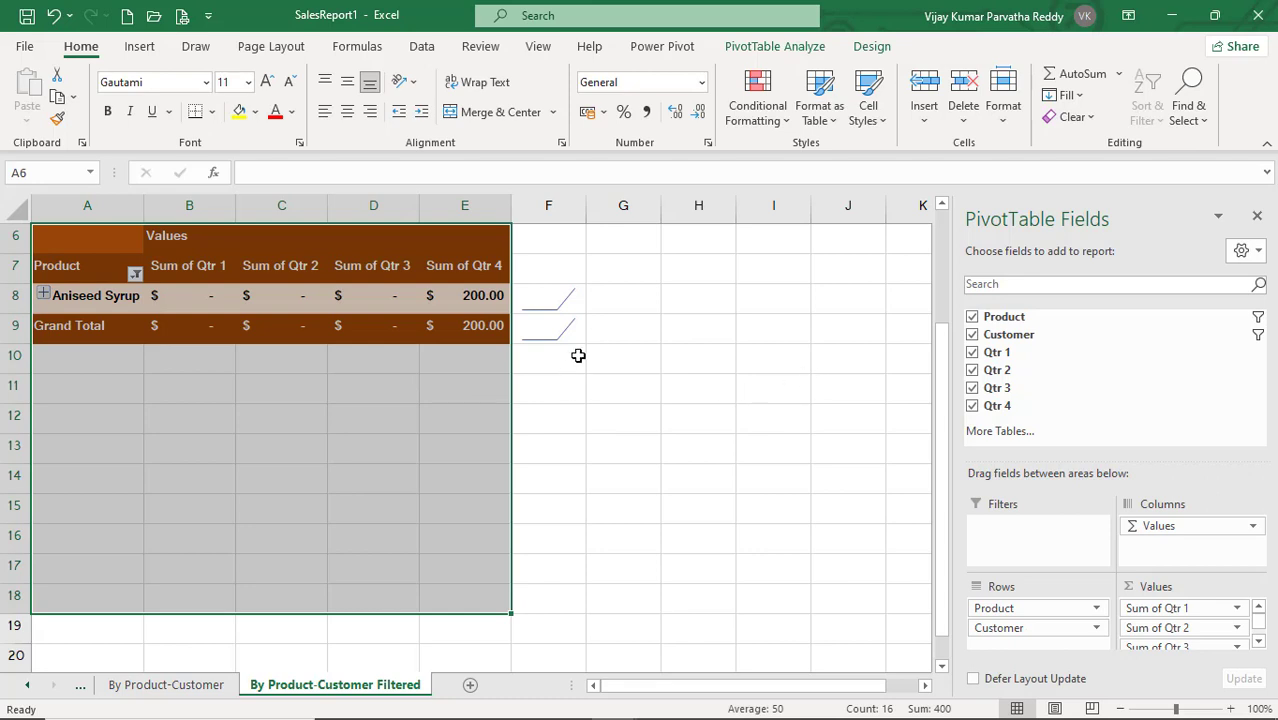
On the By Product-Customer sheet, close the PivotTable field list, check the connections offered for a timeline from empty cell F45, and cancel.
{"action": "left_click", "coordinate": [178, 686]}
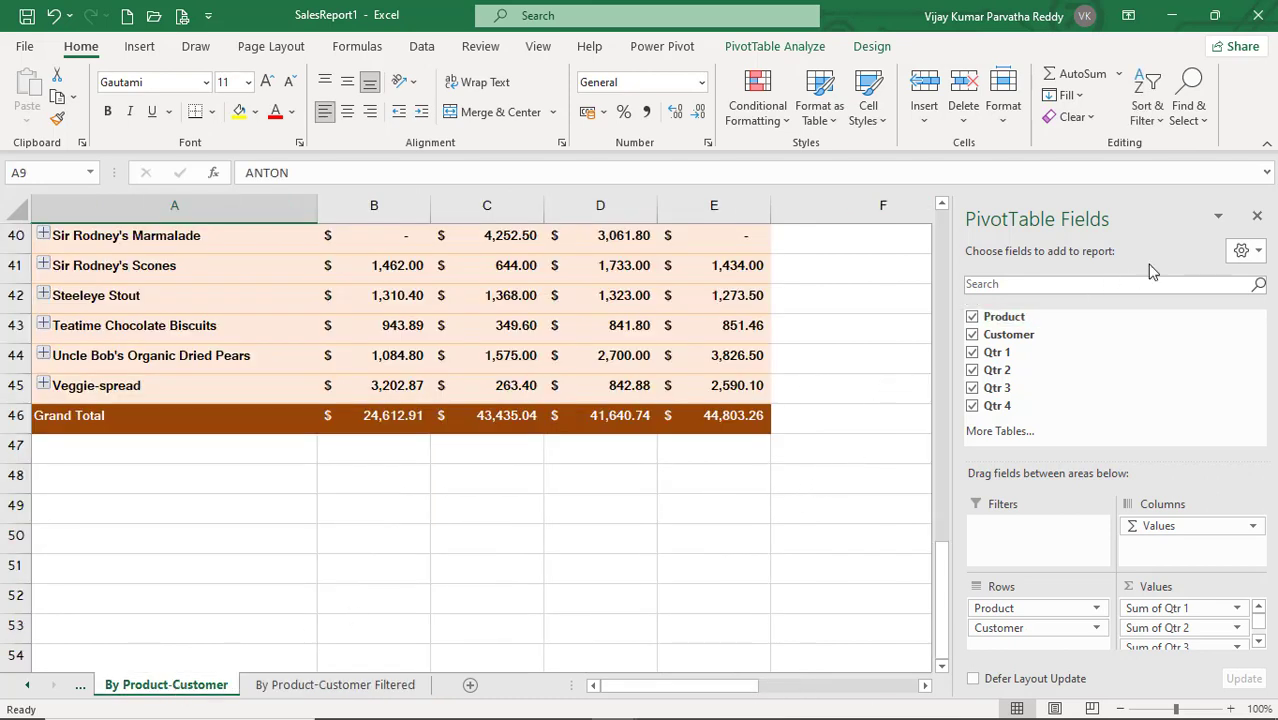
{"action": "left_click", "coordinate": [1257, 219]}
{"action": "left_click", "coordinate": [861, 391]}
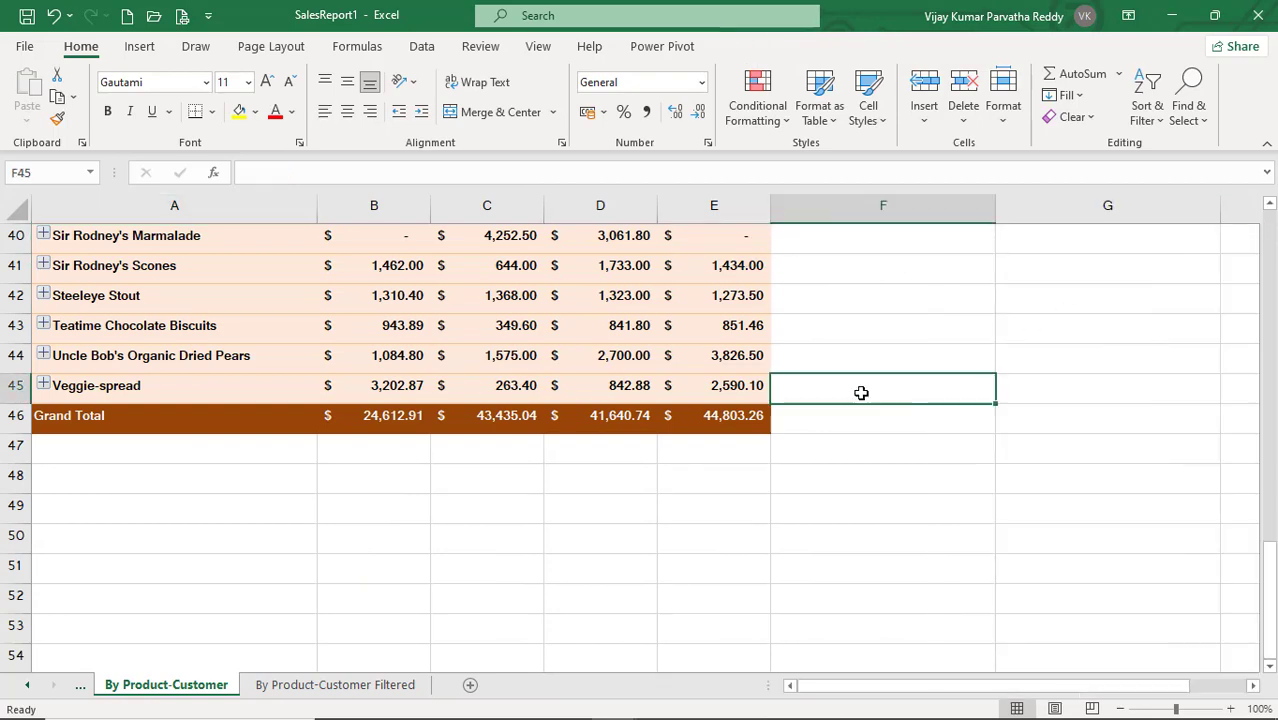
{"action": "scroll", "coordinate": [859, 391], "scroll_direction": "up", "scroll_amount": 10}
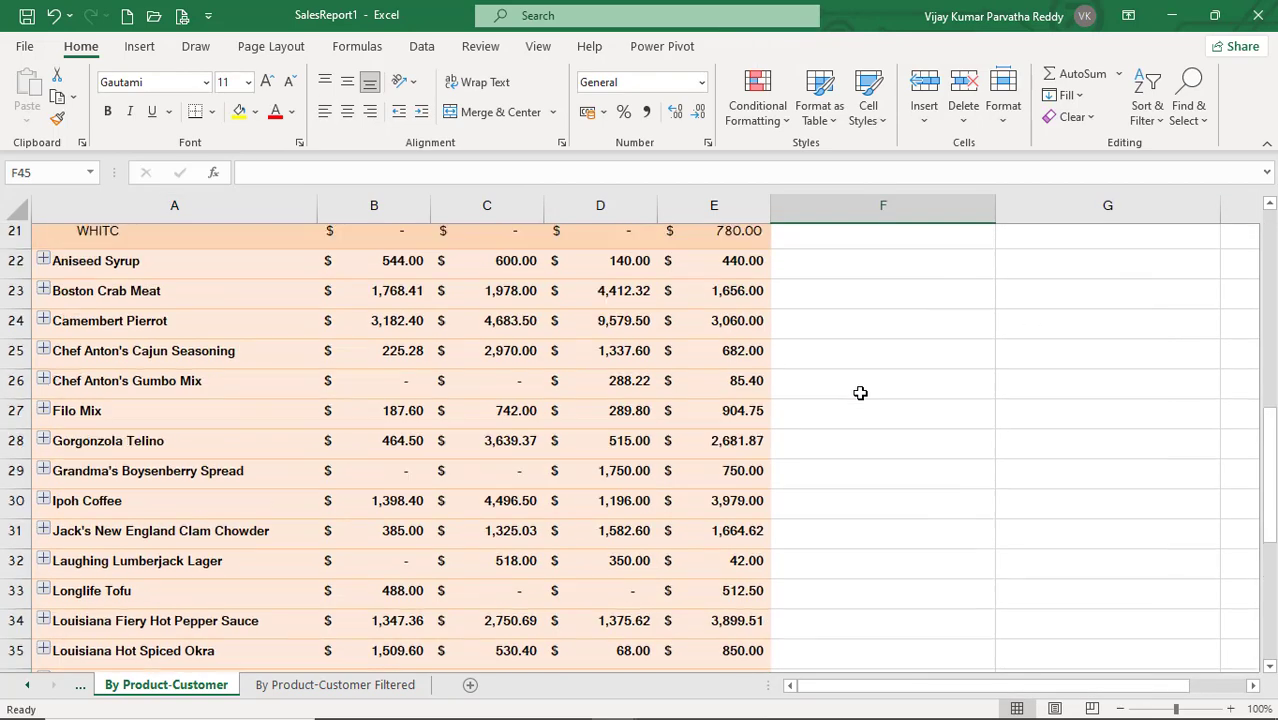
{"action": "scroll", "coordinate": [869, 371], "scroll_direction": "up", "scroll_amount": 3}
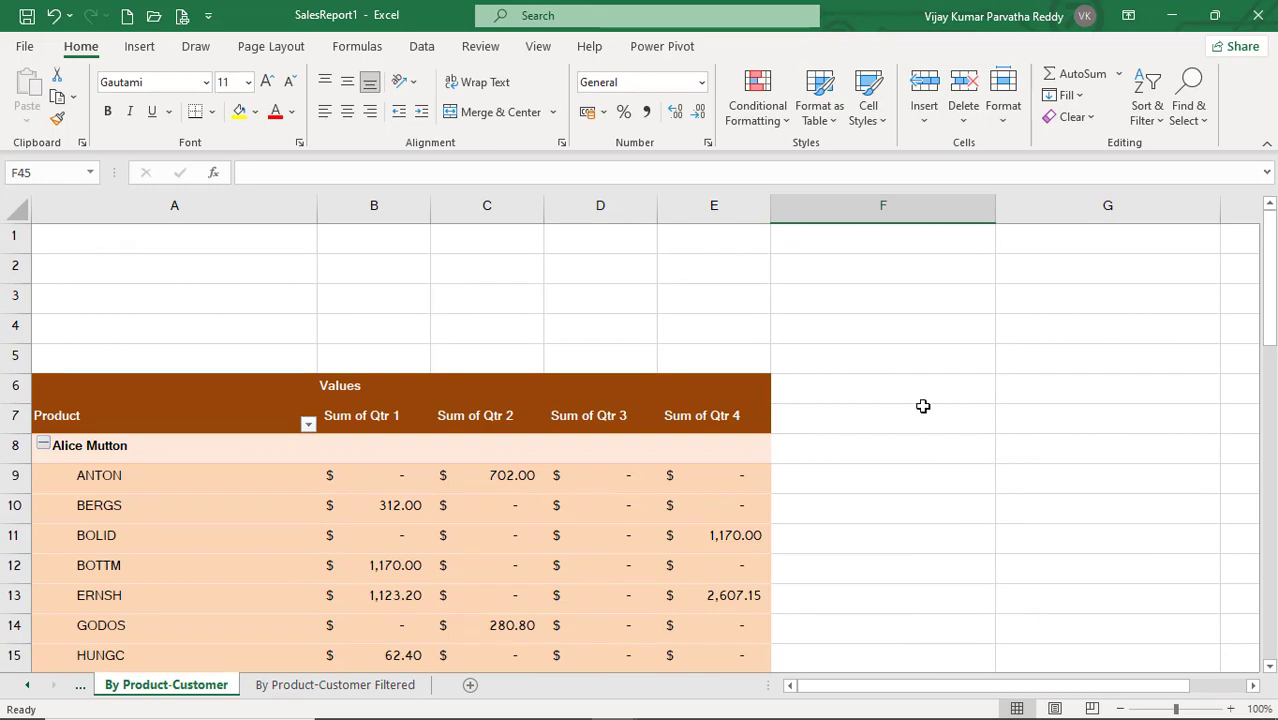
{"action": "left_click", "coordinate": [141, 50]}
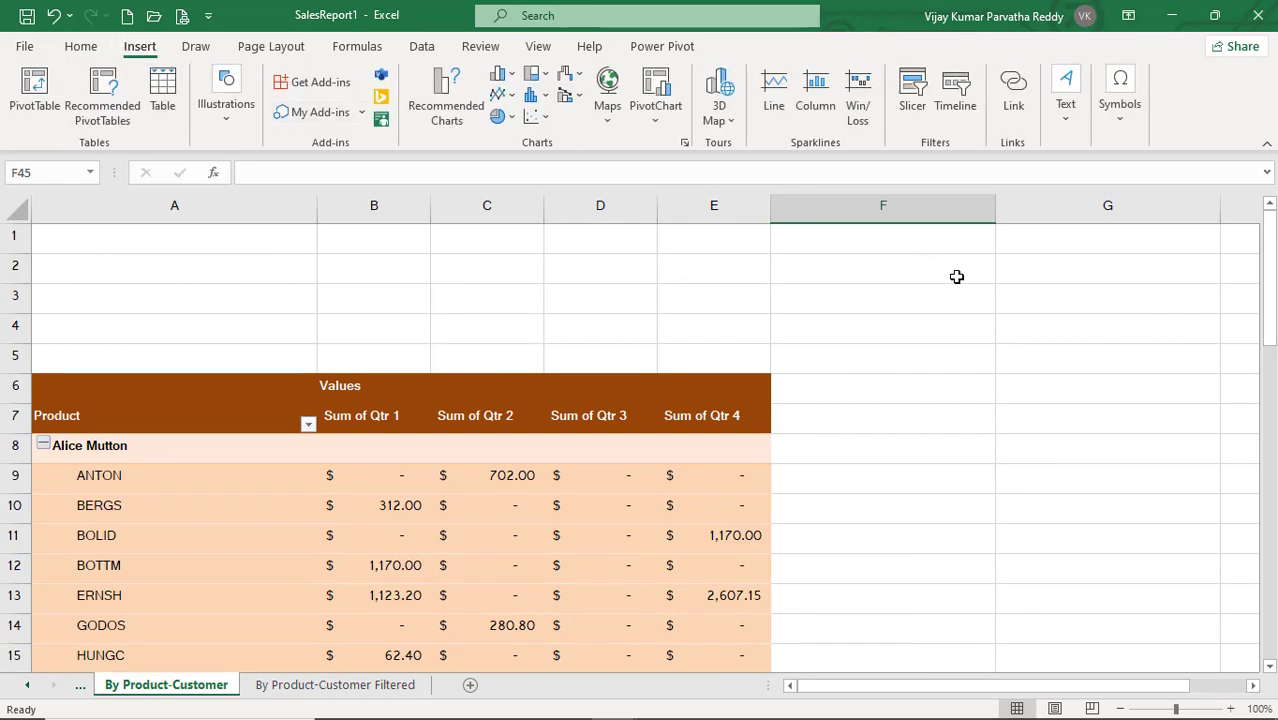
{"action": "left_click", "coordinate": [956, 112]}
{"action": "left_click", "coordinate": [825, 570]}
Return to the By Product-Customer Filtered sheet and switch to the Financial Sample workbook.
{"action": "left_click", "coordinate": [318, 686]}
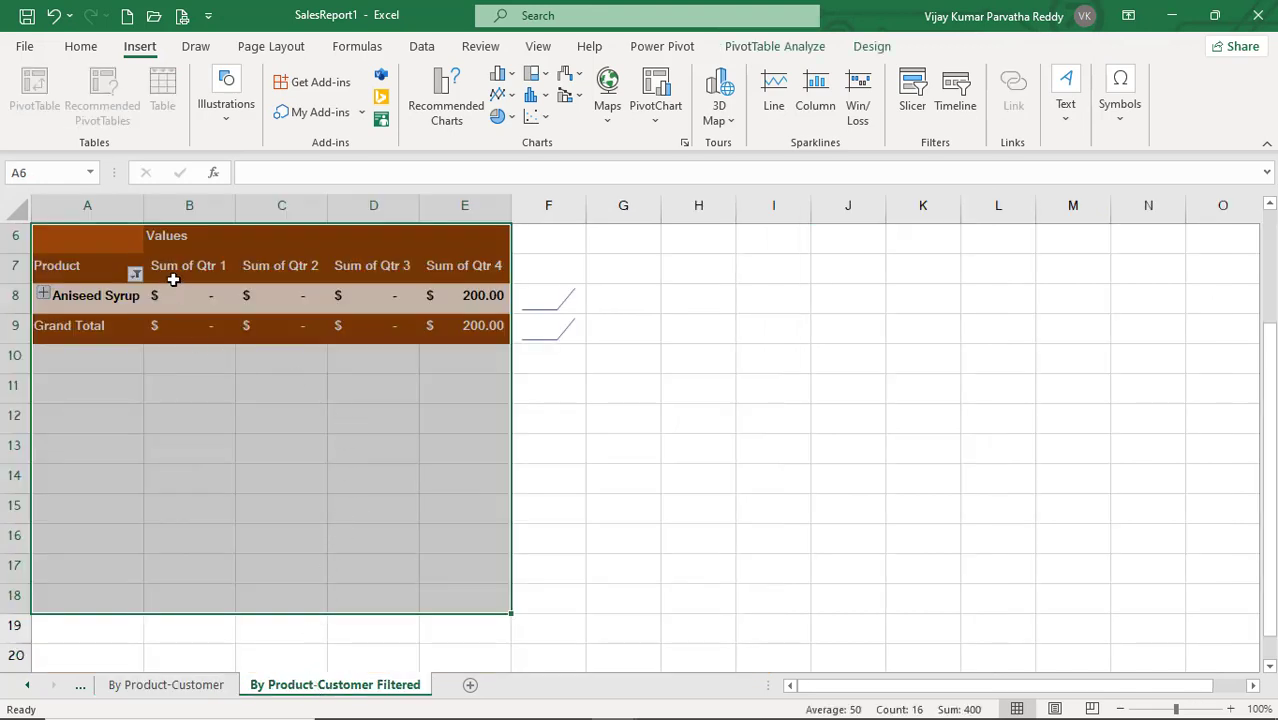
{"action": "left_click", "coordinate": [26, 686]}
{"action": "left_click", "coordinate": [27, 686]}
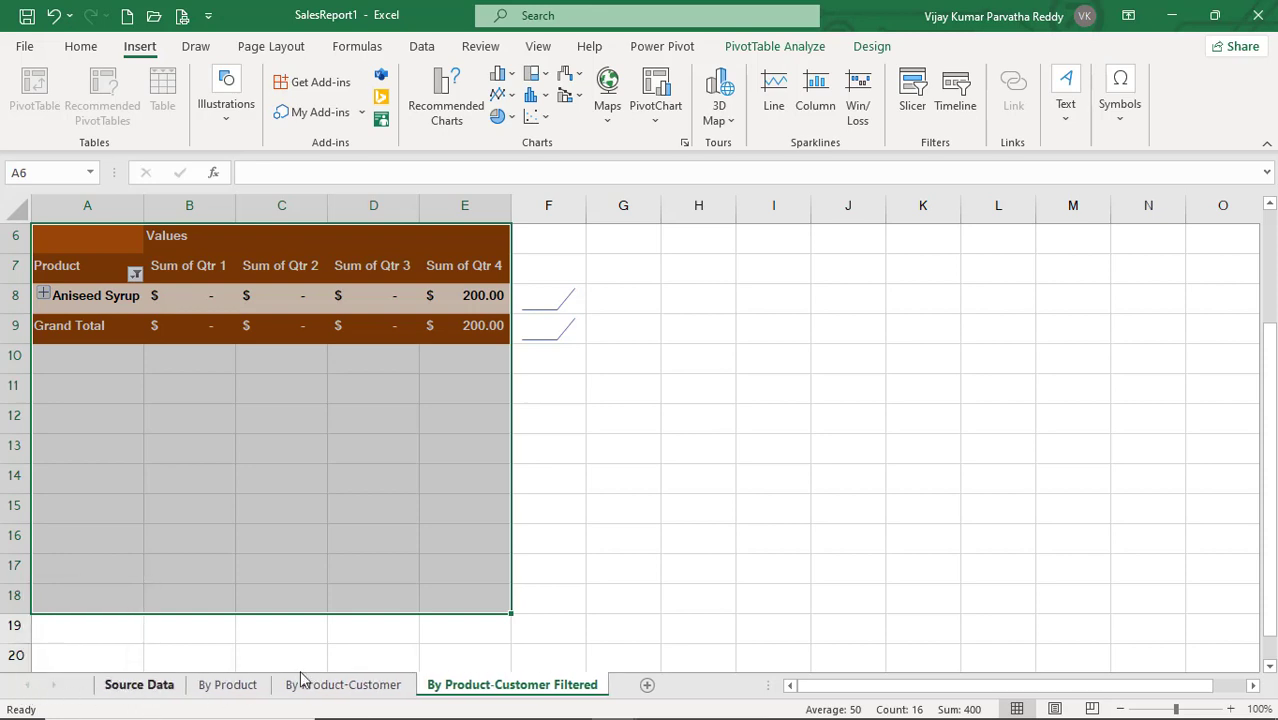
{"action": "key", "text": "alt+Tab"}
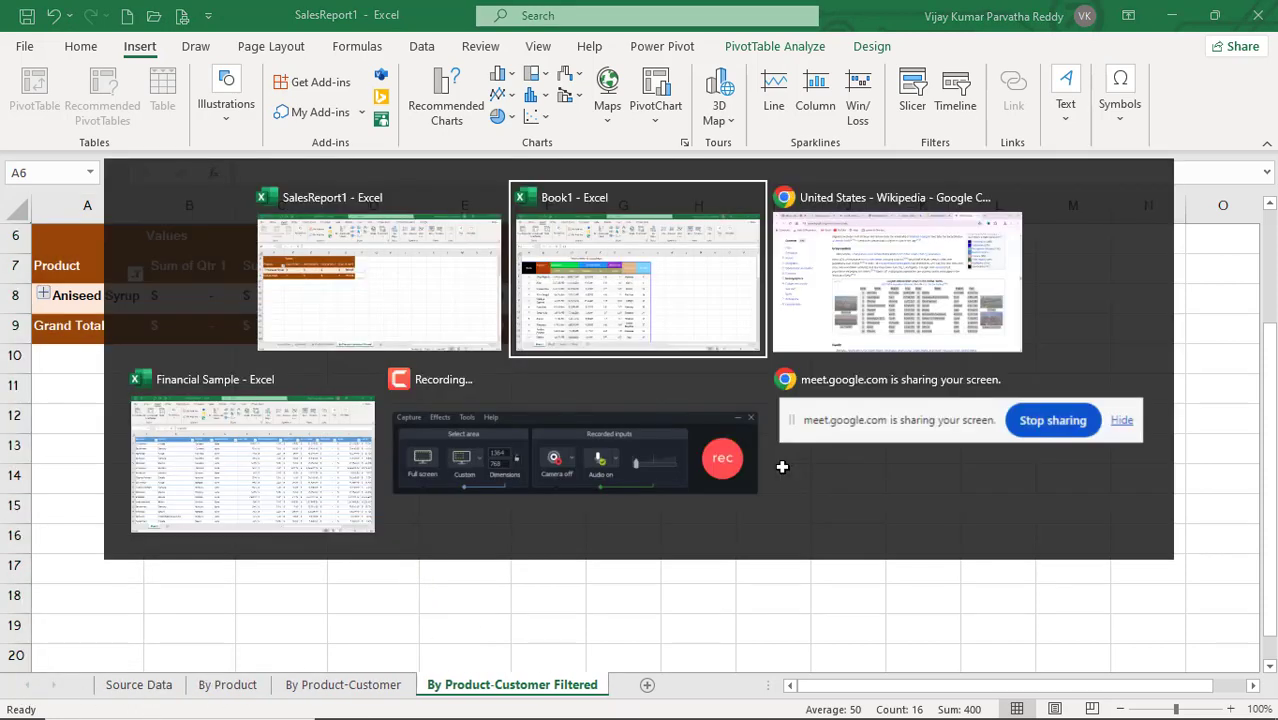
{"action": "key", "text": "alt+Tab"}
{"action": "key", "text": "alt+Tab"}
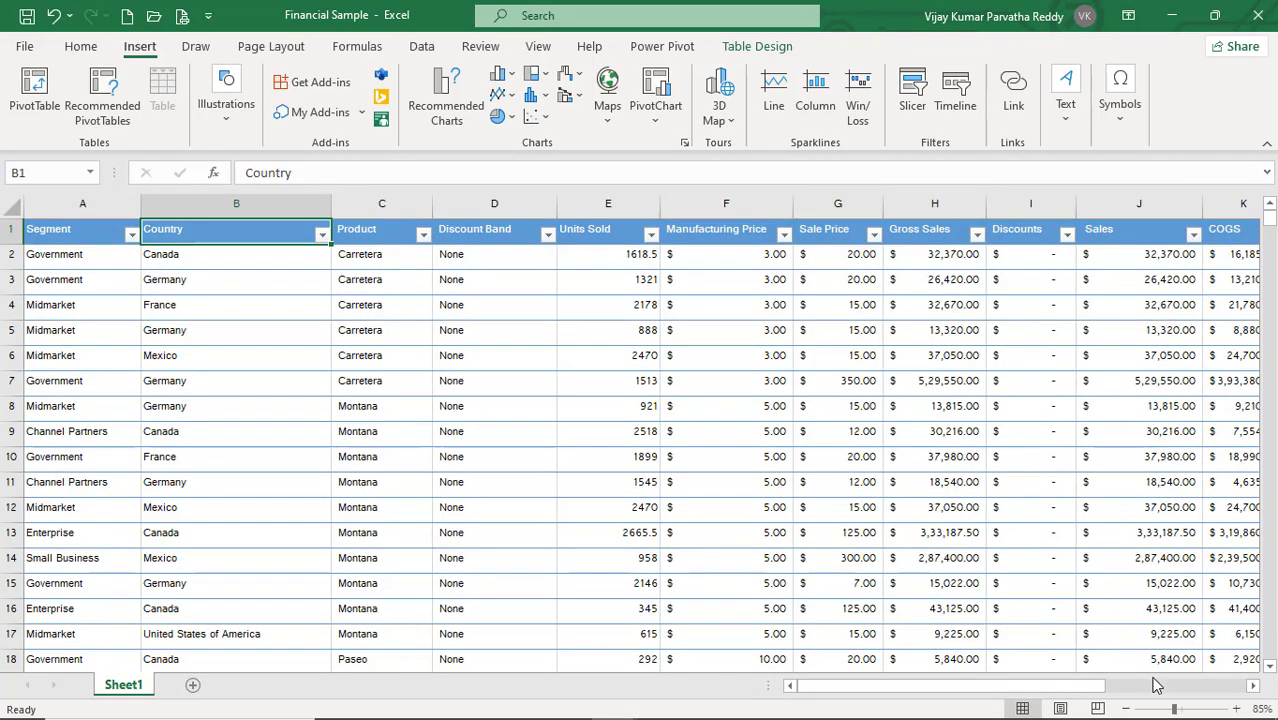
Examine the remaining columns of the Financial Sample table through Date, Month Number, Month Name and Year.
{"action": "left_click", "coordinate": [1255, 690]}
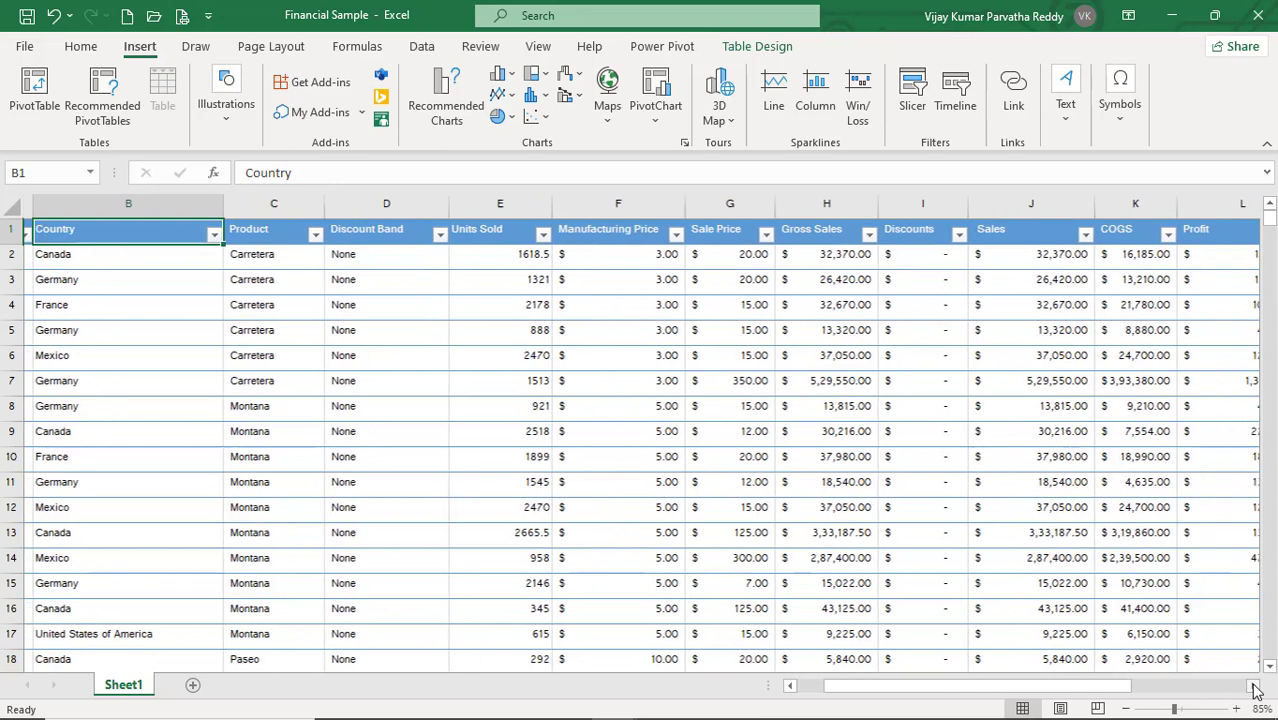
{"action": "left_click", "coordinate": [1255, 690]}
{"action": "left_click", "coordinate": [1255, 690]}
{"action": "left_click", "coordinate": [1255, 690]}
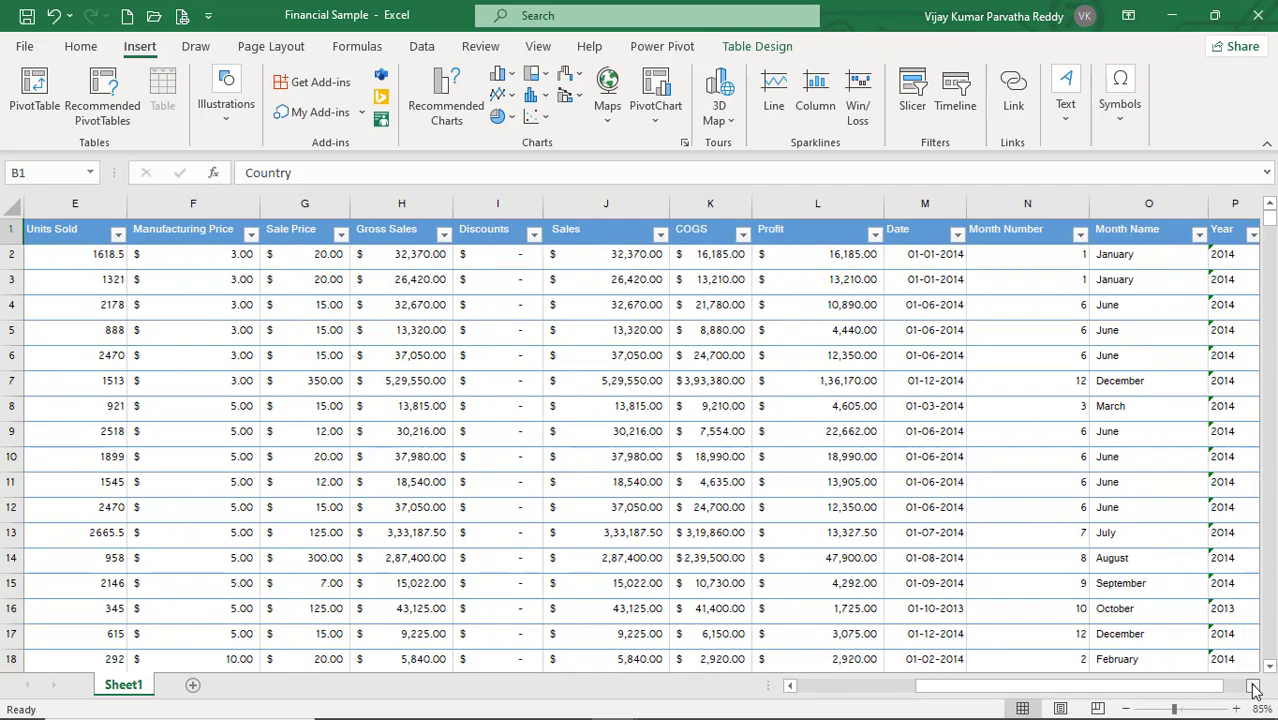
{"action": "left_click", "coordinate": [1255, 690]}
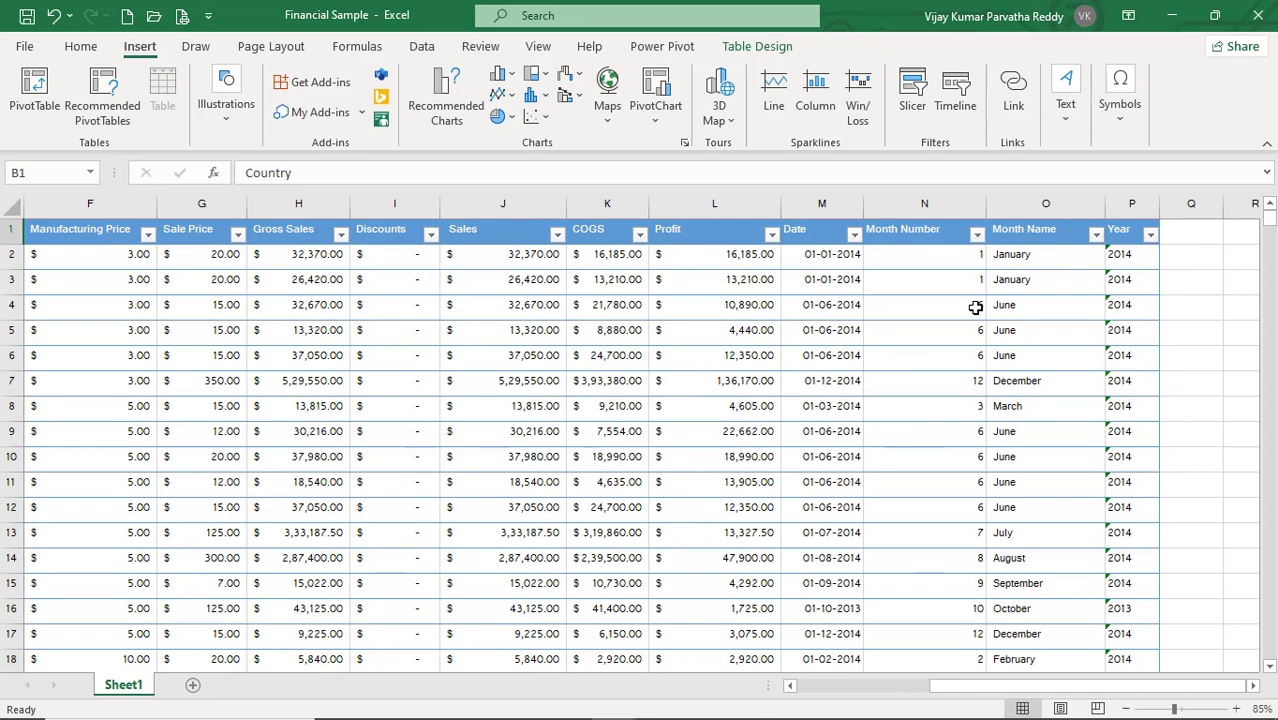
{"action": "left_click", "coordinate": [1253, 688]}
{"action": "left_click", "coordinate": [1253, 688]}
{"action": "left_click", "coordinate": [1253, 688]}
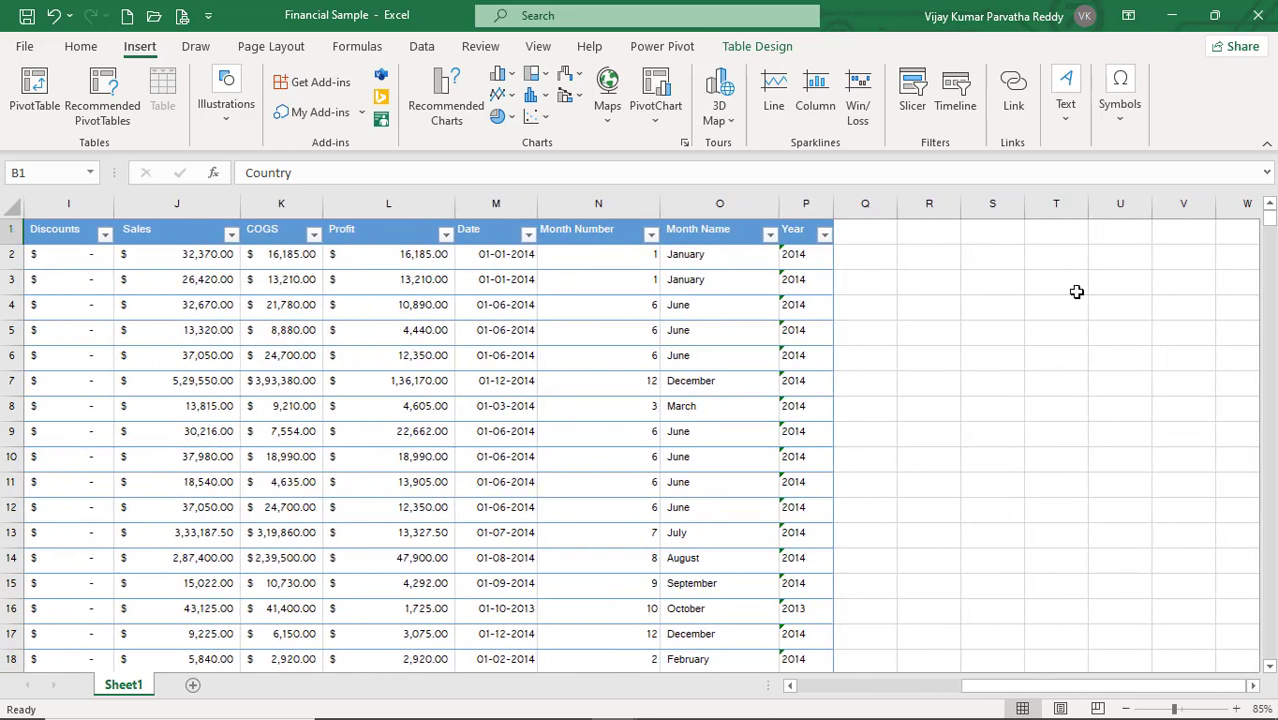
Try to insert a timeline from the table and from the Date to Year columns M:P, checking the connections and Data Model tables before cancelling.
{"action": "left_click", "coordinate": [955, 95]}
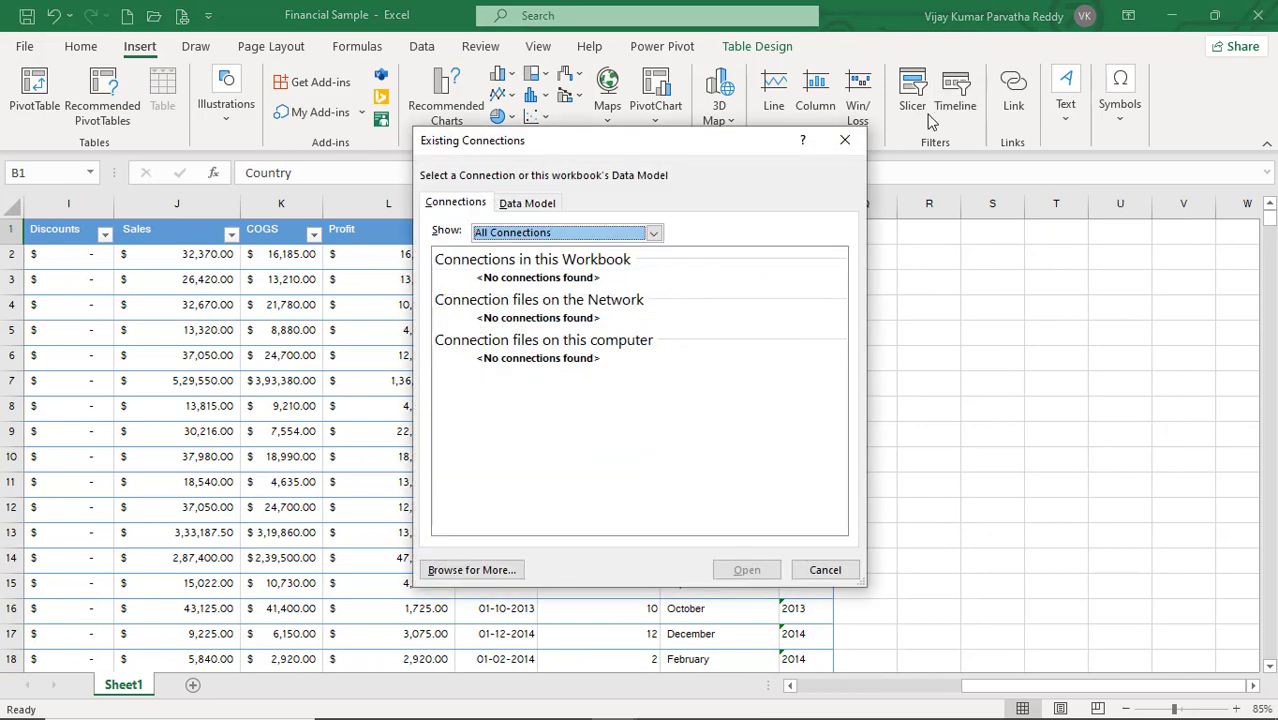
{"action": "left_click", "coordinate": [824, 569]}
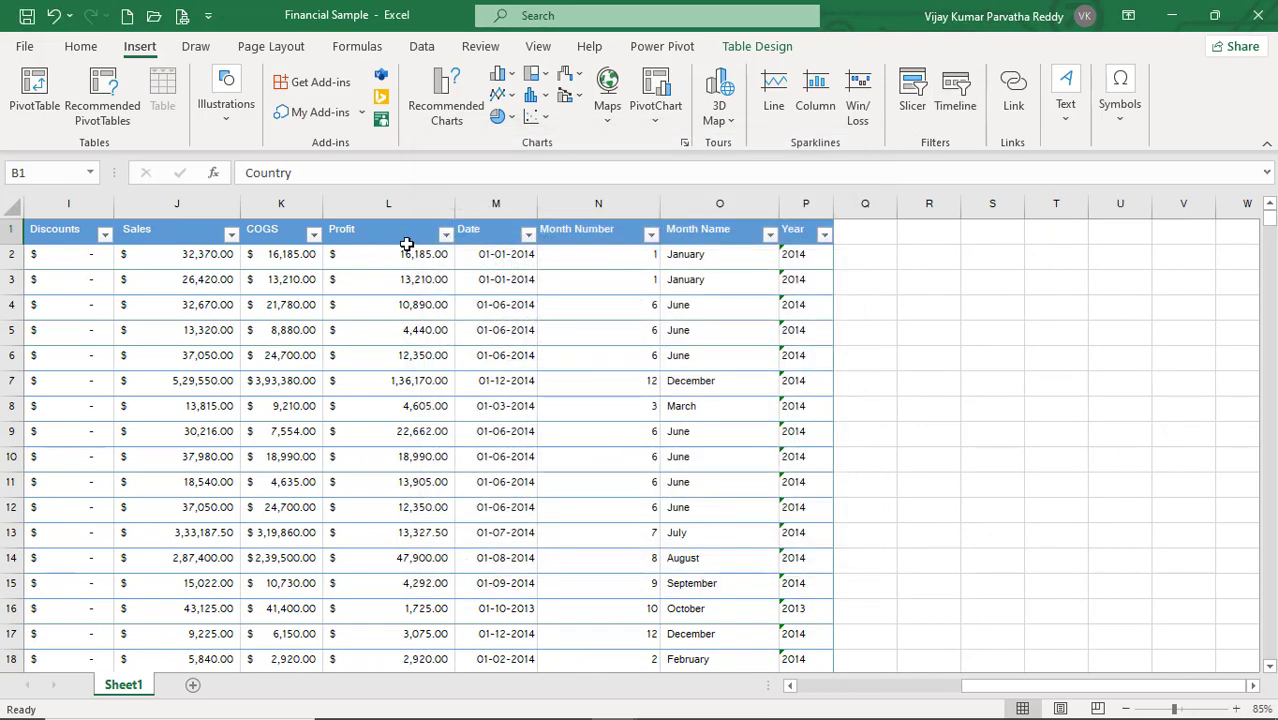
{"action": "left_click_drag", "start_coordinate": [469, 228], "coordinate": [585, 330]}
{"action": "left_click_drag", "start_coordinate": [514, 201], "coordinate": [780, 230]}
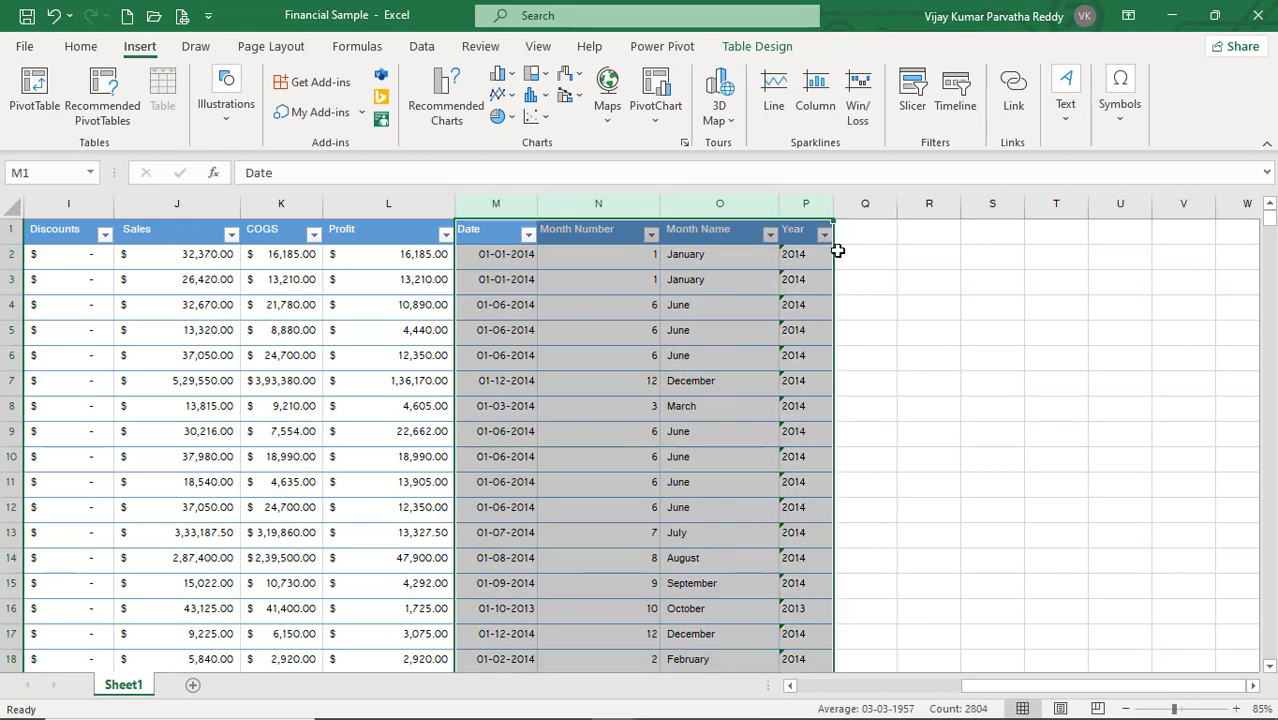
{"action": "left_click", "coordinate": [960, 112]}
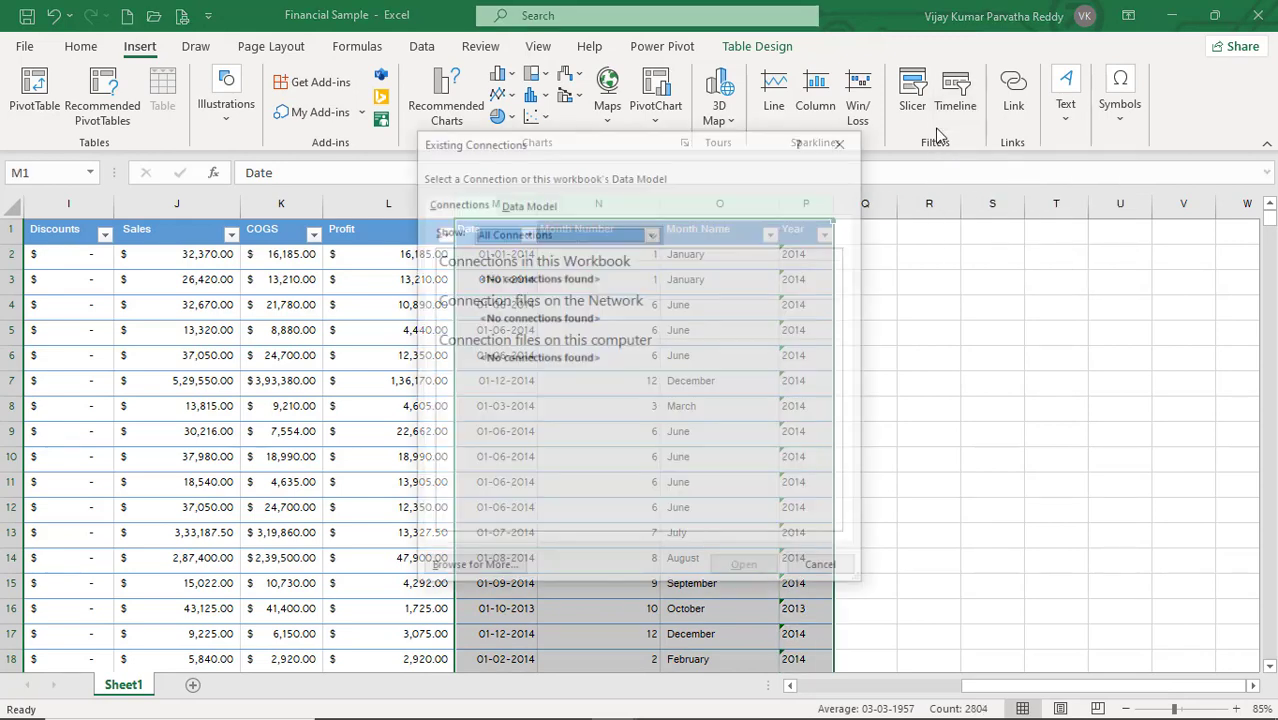
{"action": "left_click", "coordinate": [524, 203]}
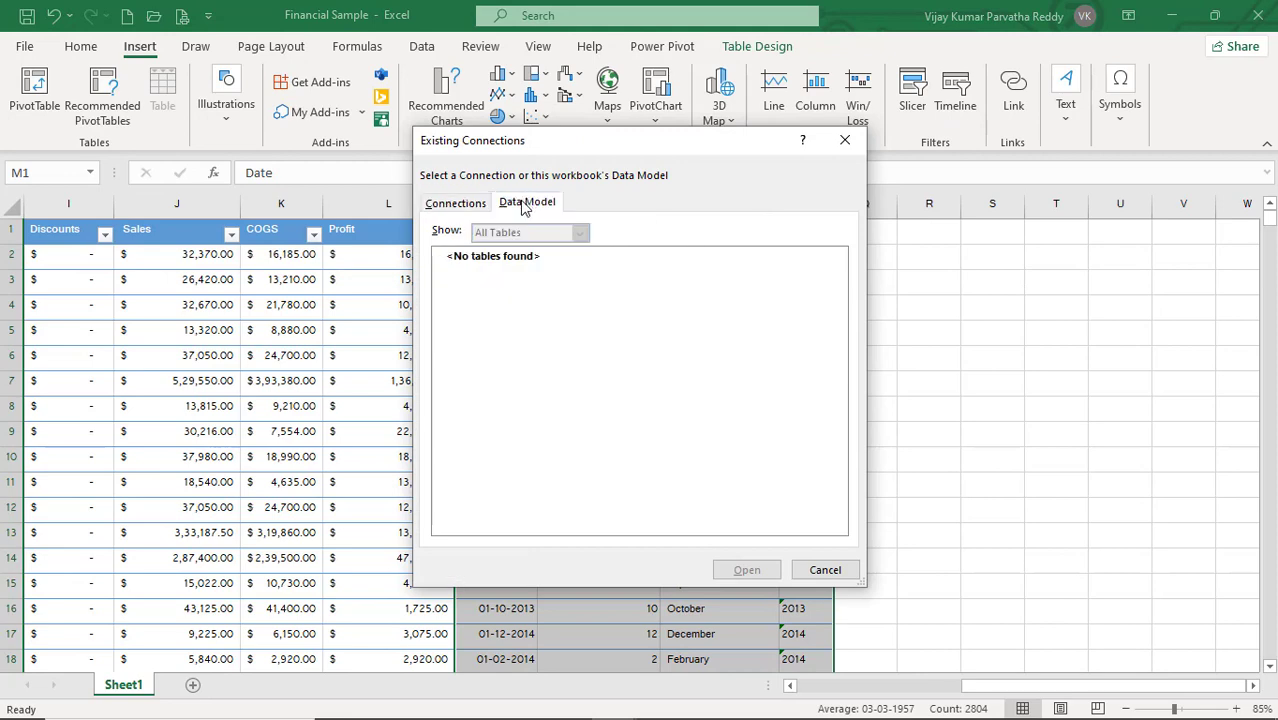
{"action": "left_click", "coordinate": [468, 206]}
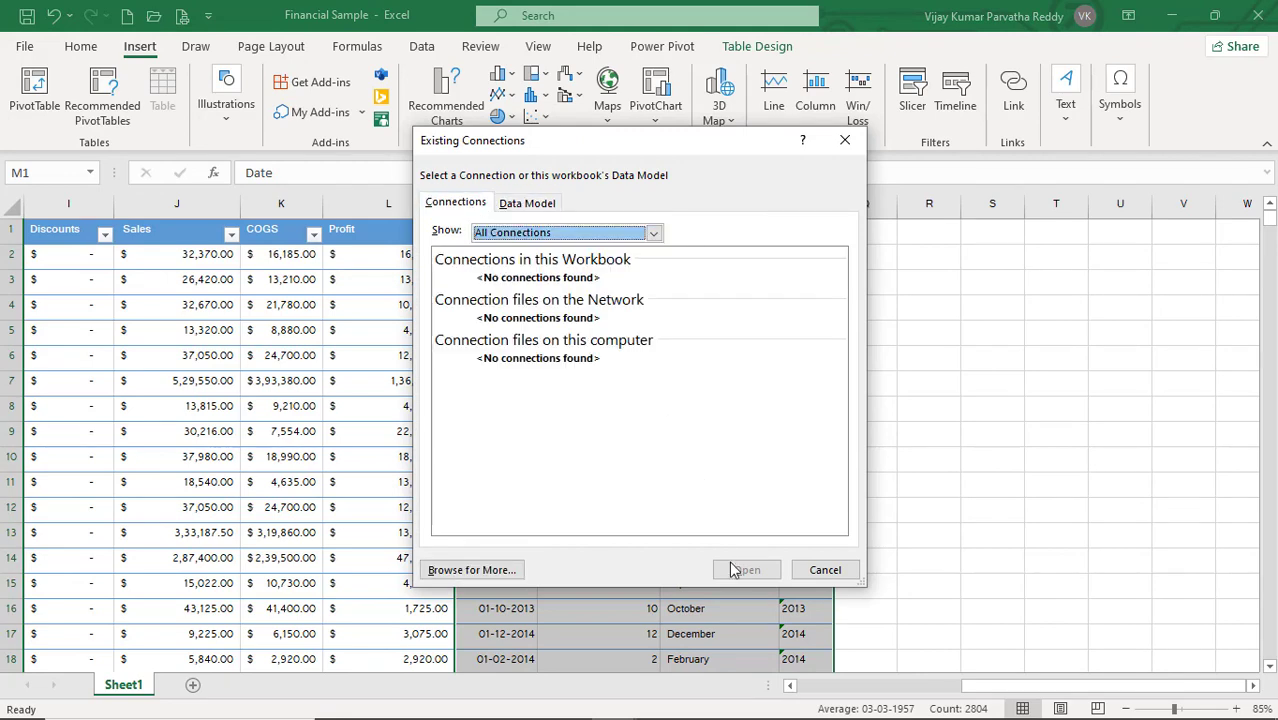
{"action": "left_click", "coordinate": [823, 571]}
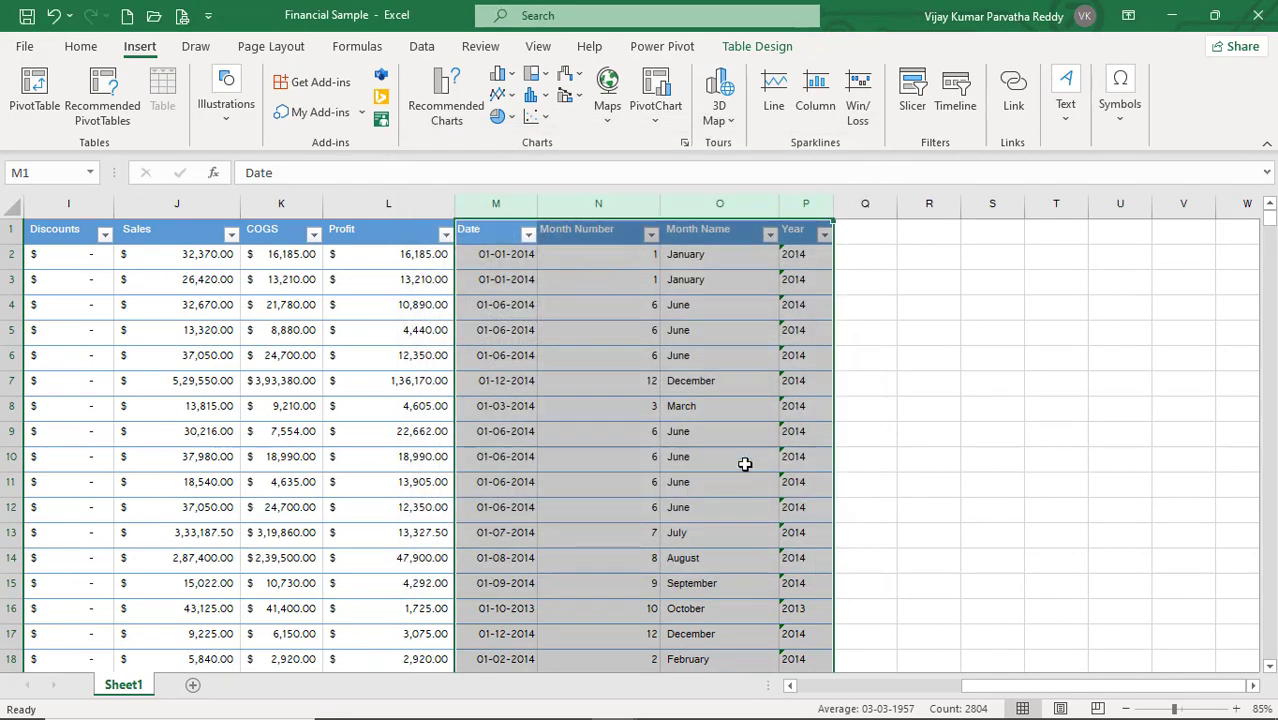
Try to insert a timeline from the entire sheet, checking the connections and Data Model tables before cancelling.
{"action": "left_click", "coordinate": [312, 332]}
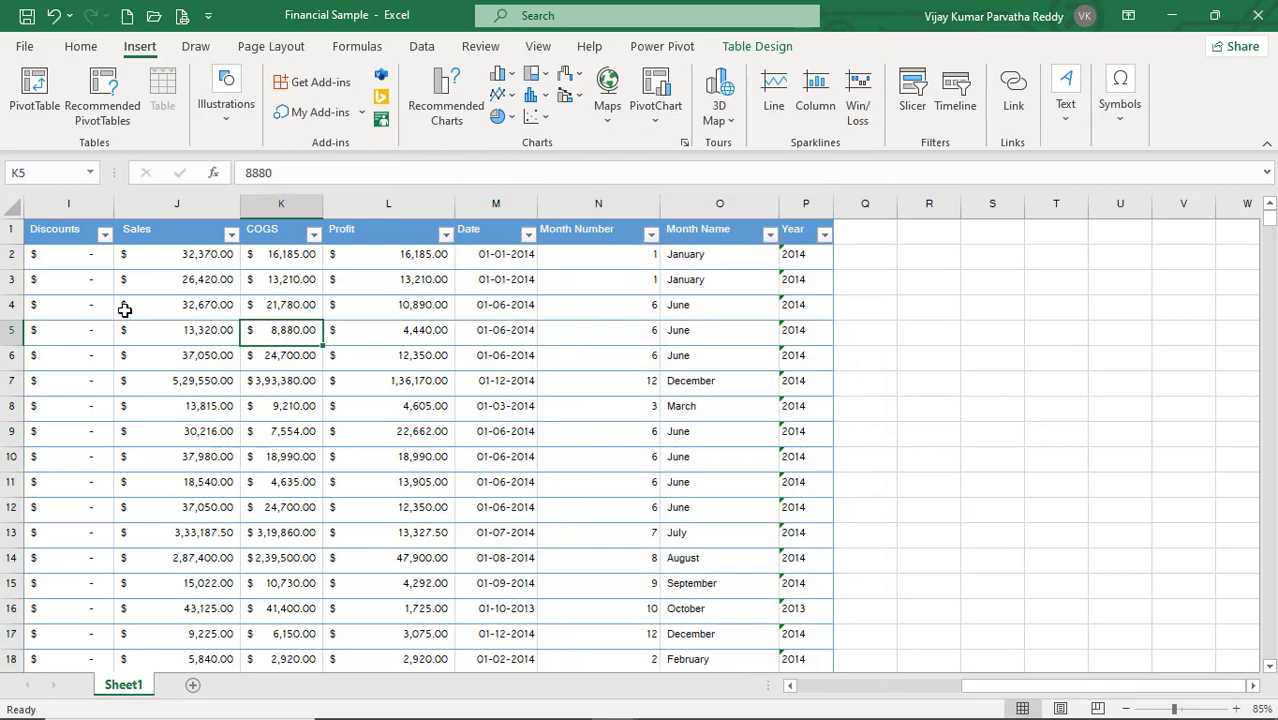
{"action": "left_click", "coordinate": [12, 205]}
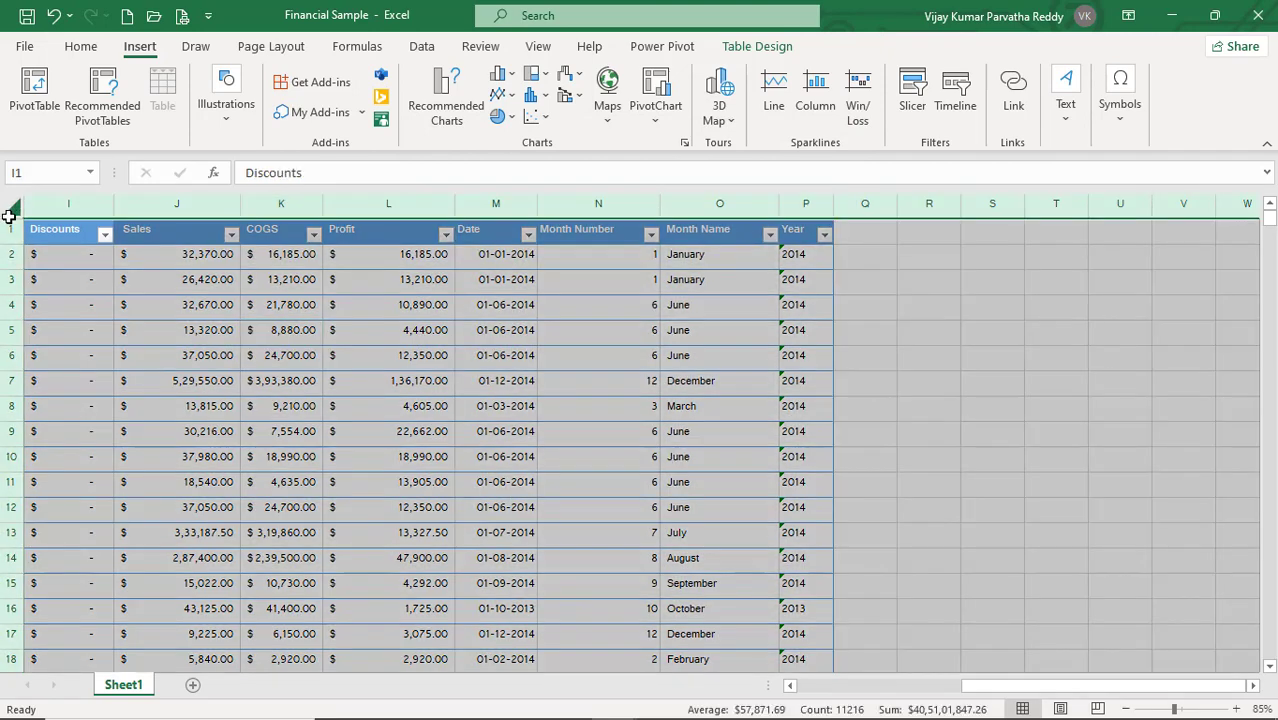
{"action": "left_click", "coordinate": [952, 121]}
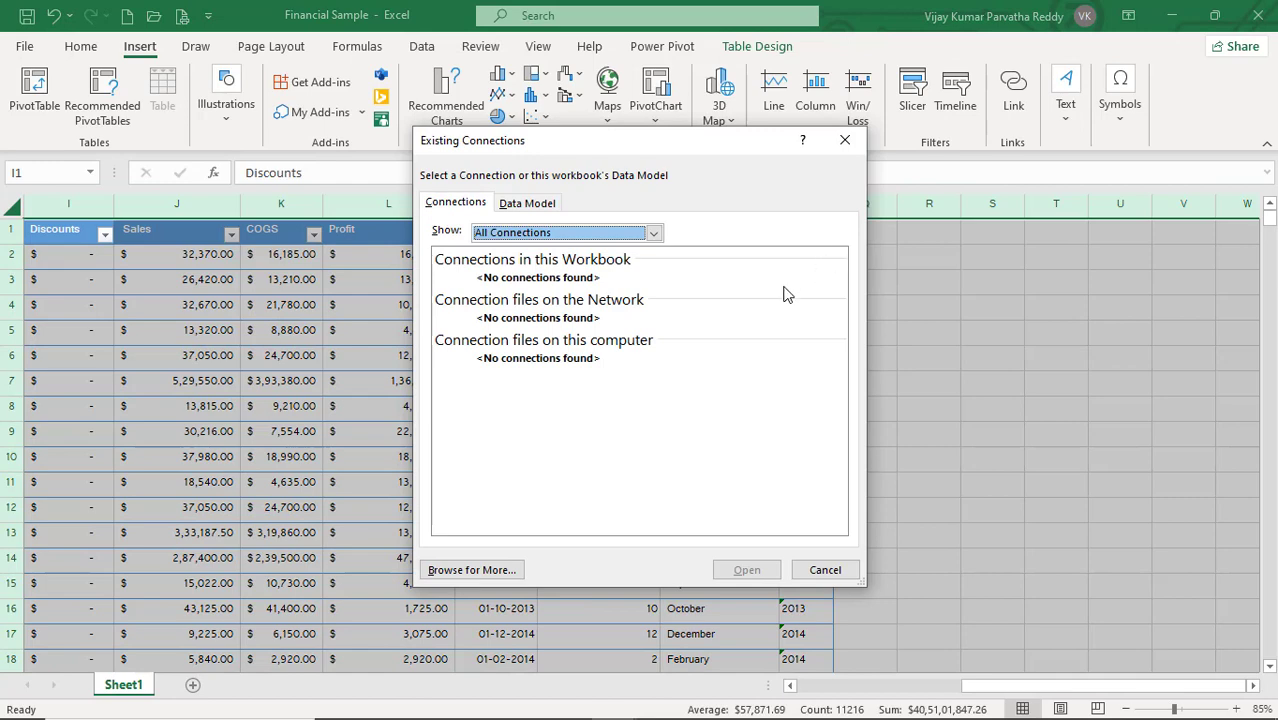
{"action": "left_click", "coordinate": [530, 205]}
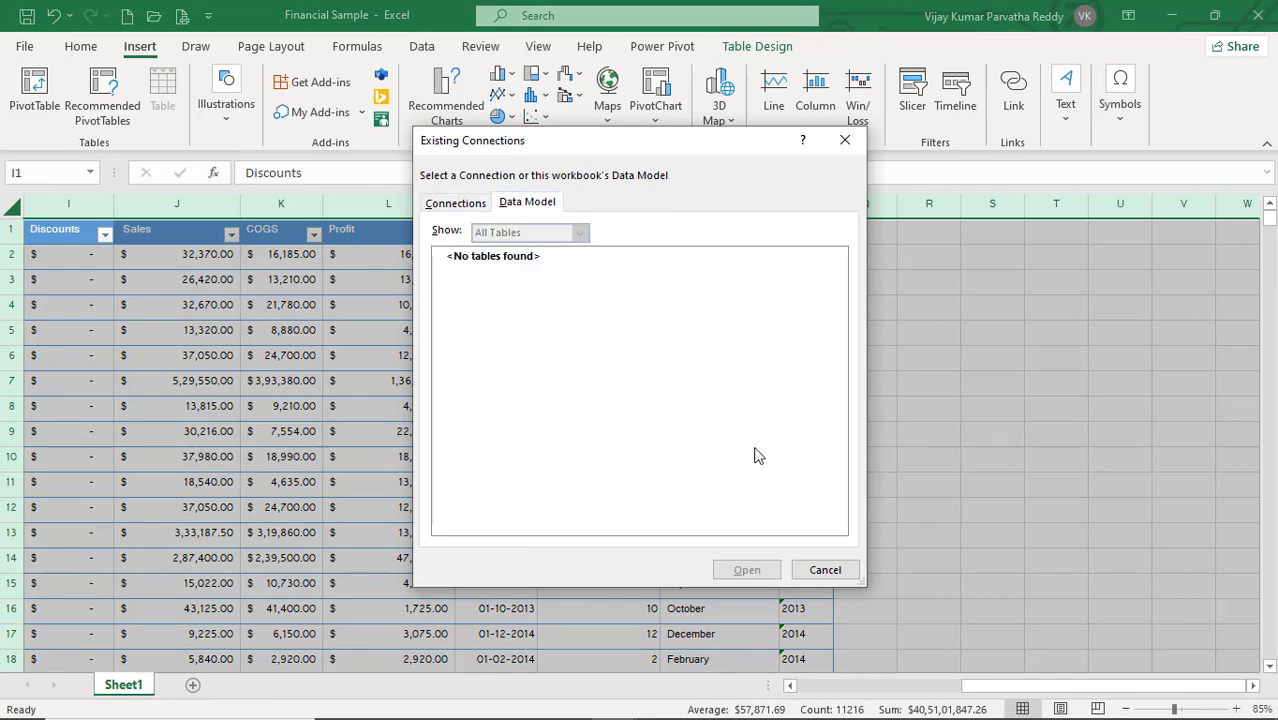
{"action": "left_click", "coordinate": [820, 568]}
{"action": "left_click", "coordinate": [712, 540]}
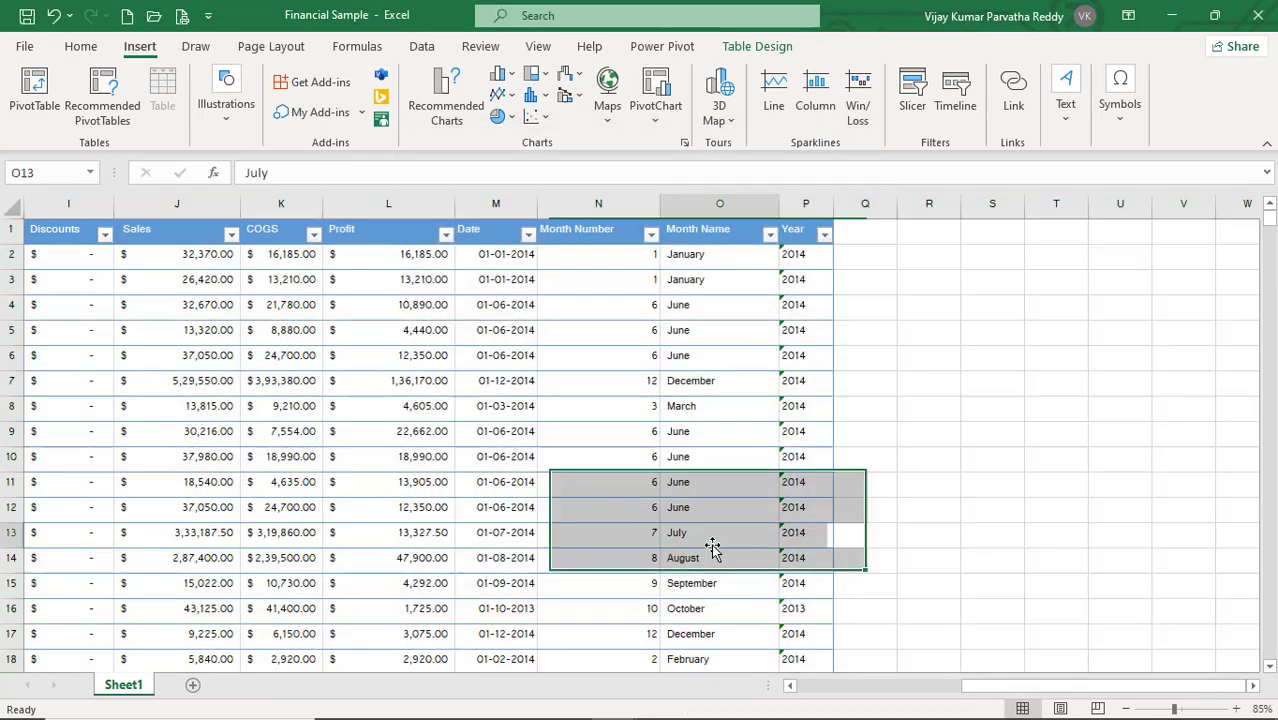
Try to insert a timeline from the Date column and from the Month Name column, cancelling the connection selection each time.
{"action": "left_click", "coordinate": [504, 211]}
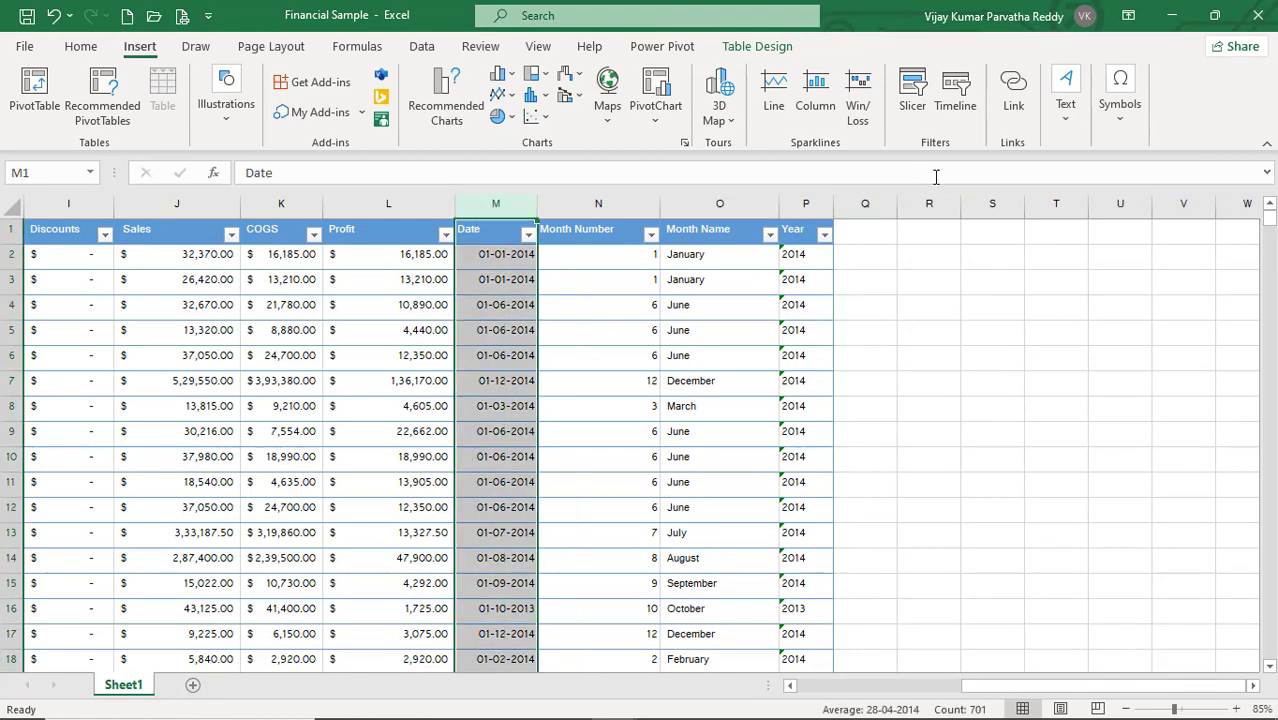
{"action": "left_click", "coordinate": [958, 108]}
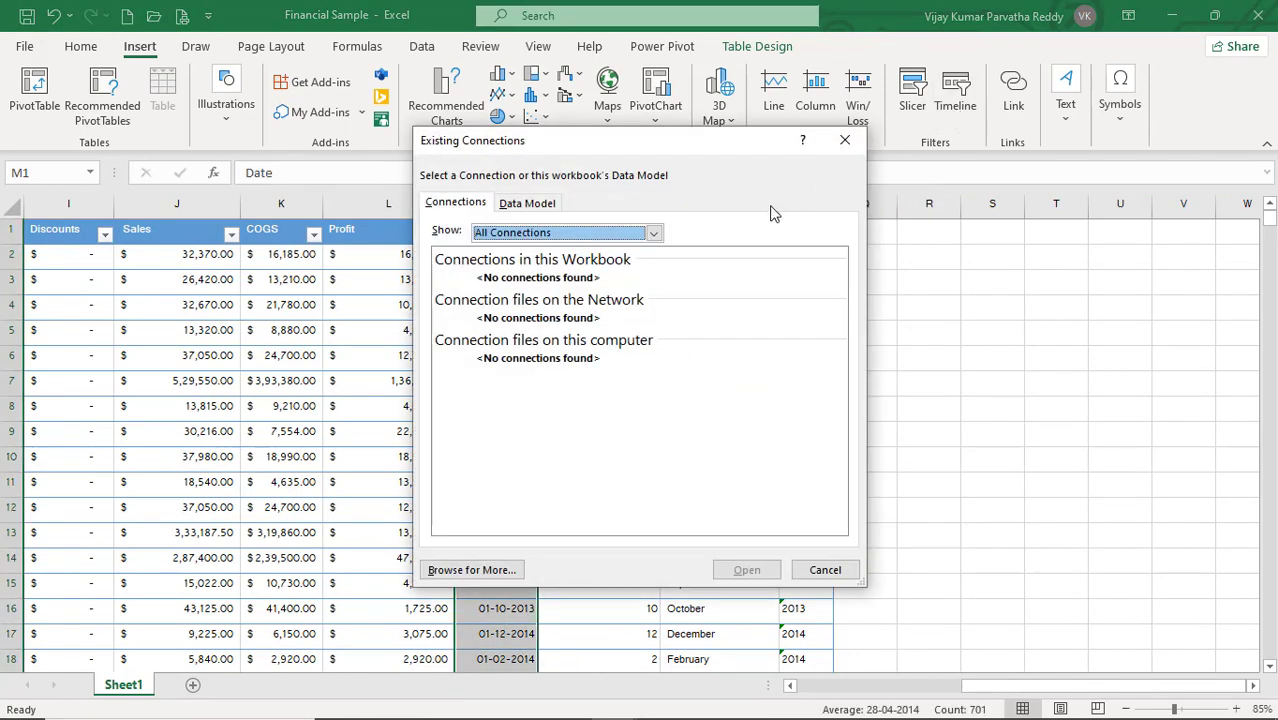
{"action": "left_click", "coordinate": [823, 571]}
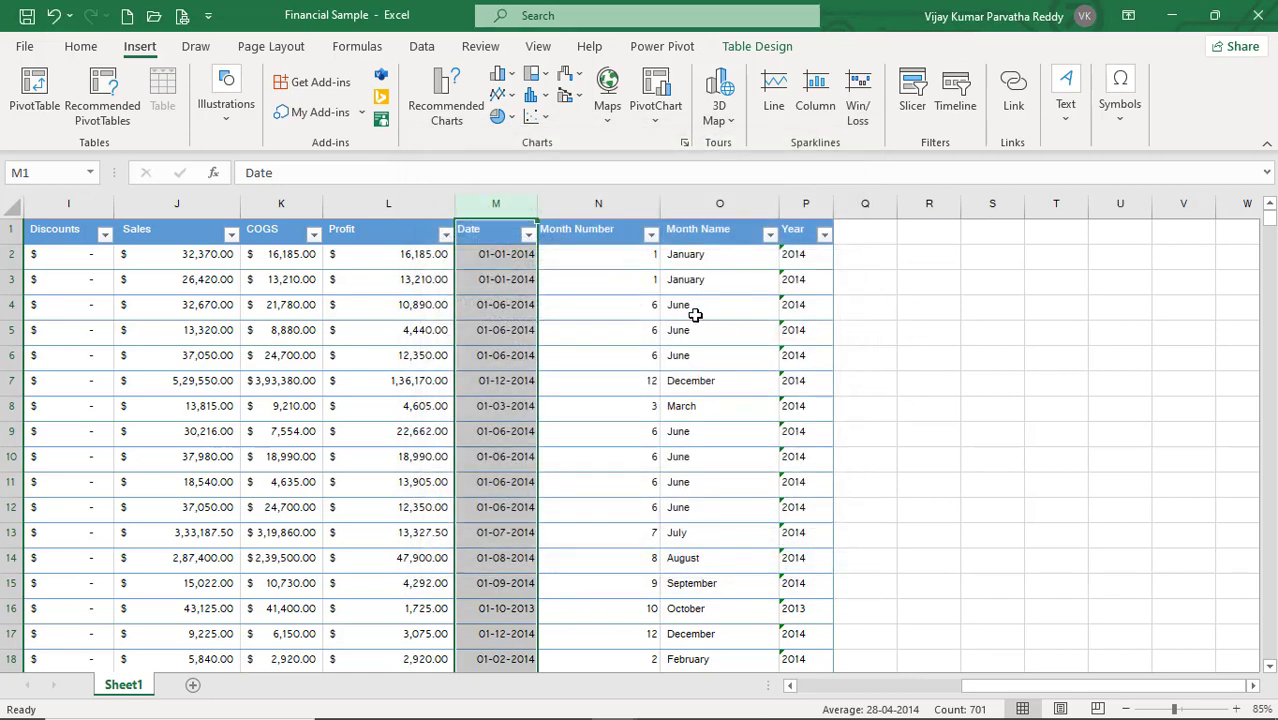
{"action": "left_click", "coordinate": [698, 207]}
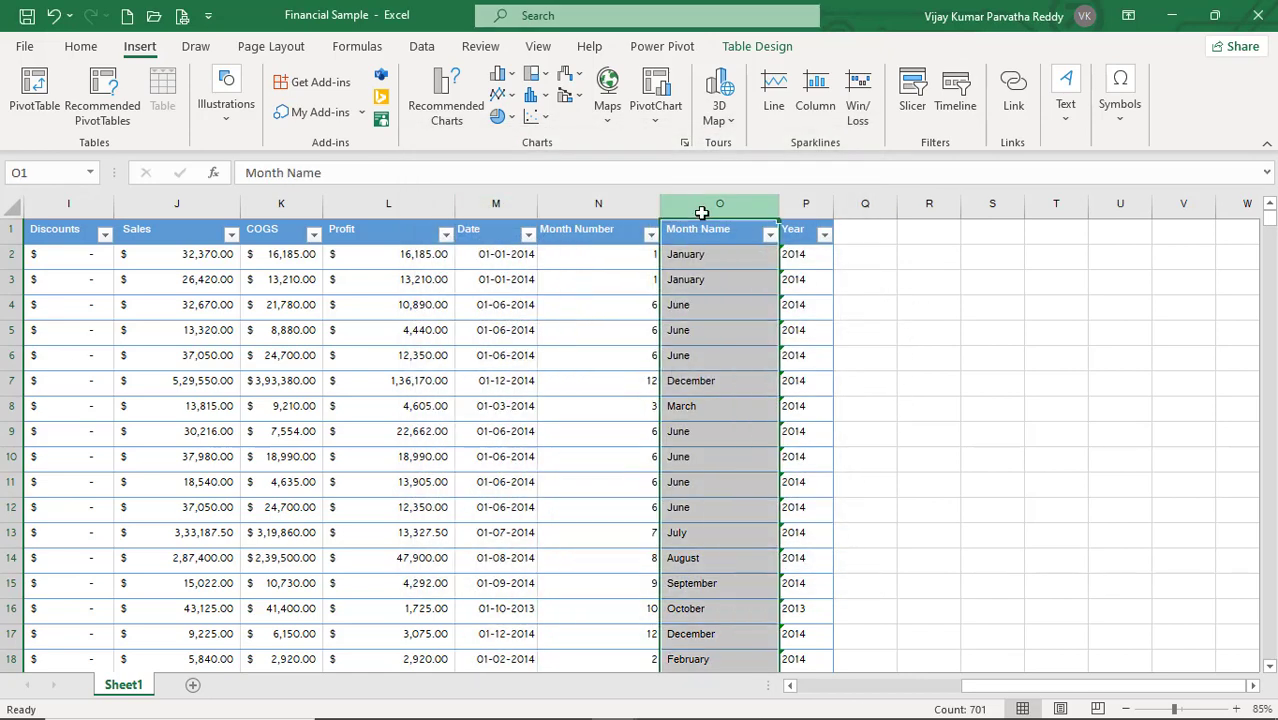
{"action": "left_click", "coordinate": [958, 108]}
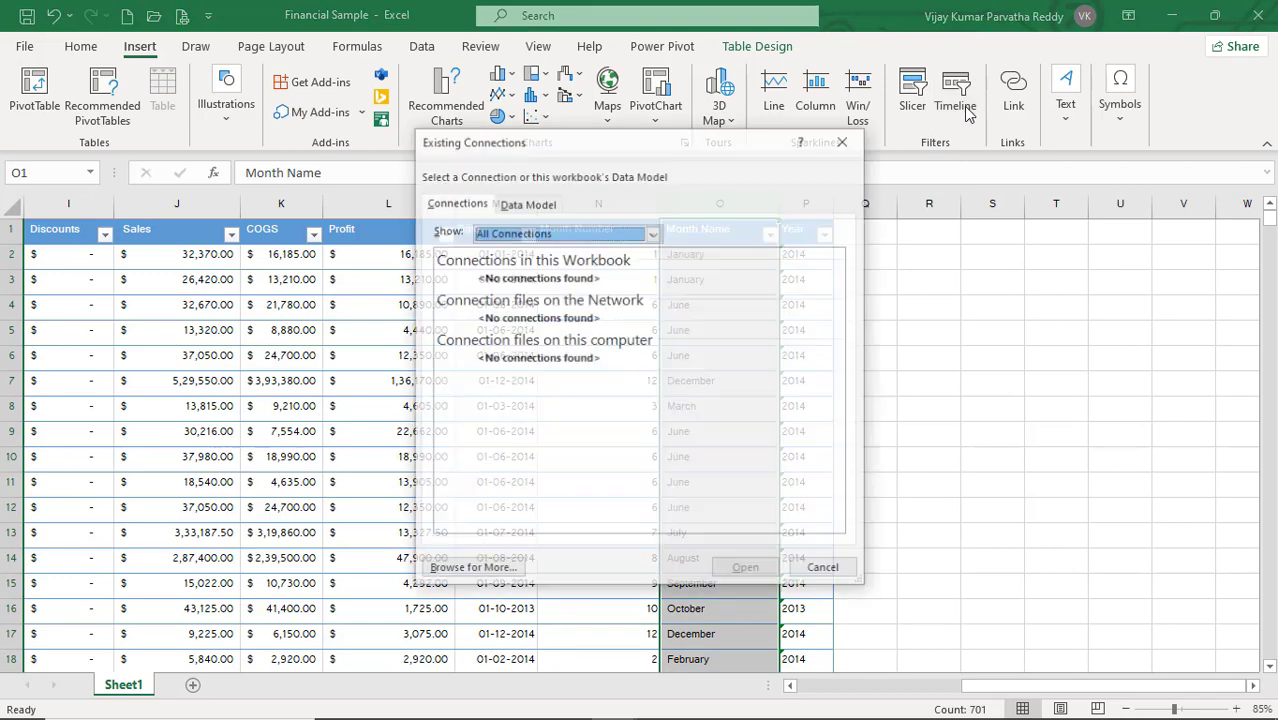
{"action": "left_click", "coordinate": [533, 204]}
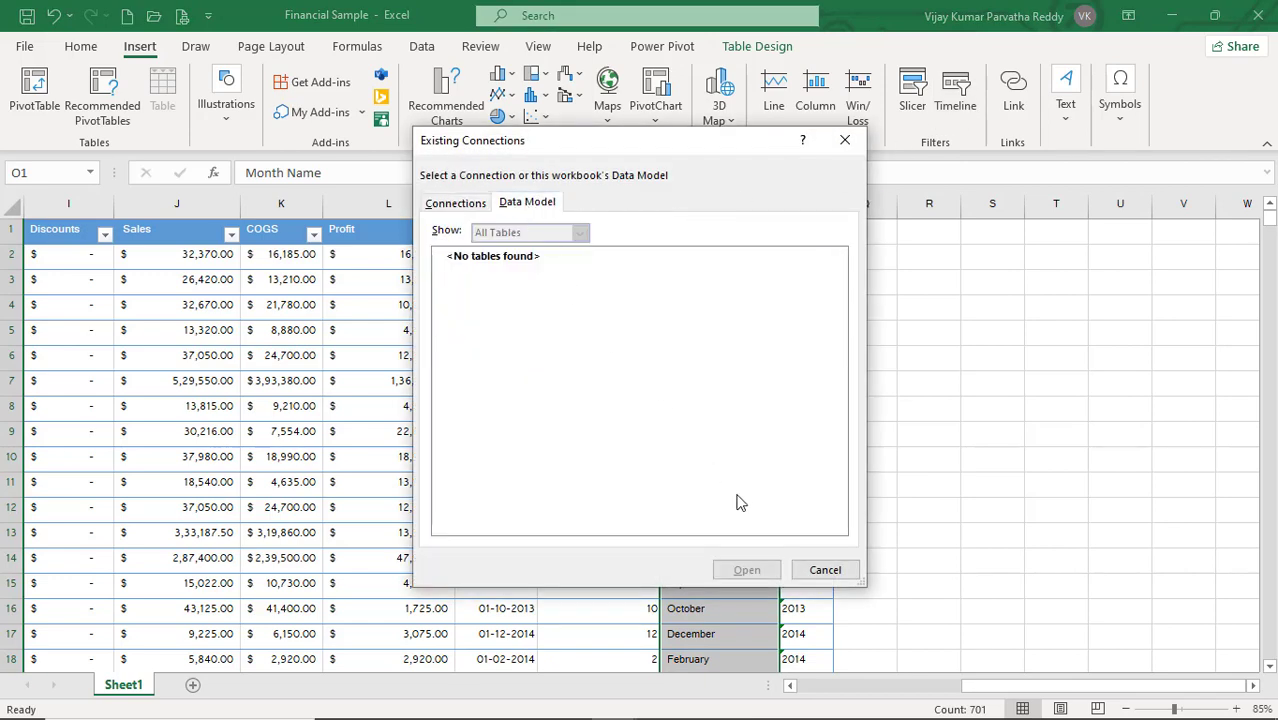
{"action": "left_click", "coordinate": [826, 572]}
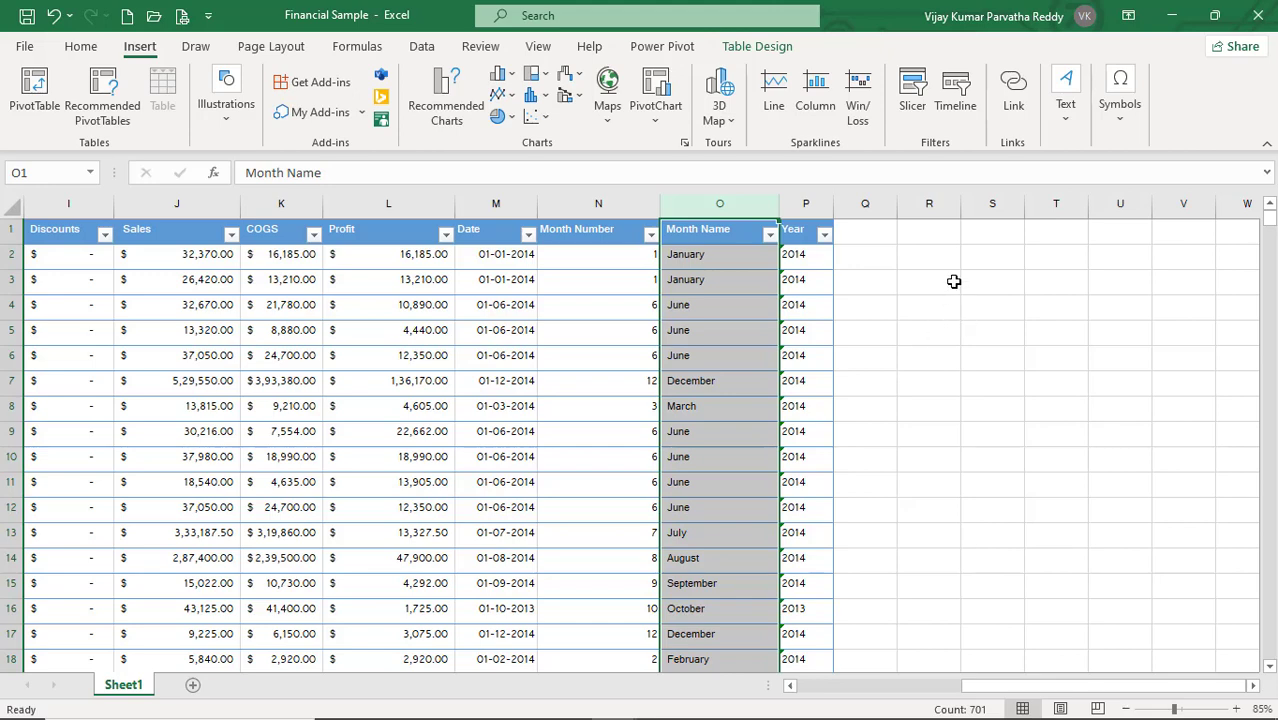
Insert slicers for Month Name and Year and place them side by side in the empty area beside the table.
{"action": "left_click", "coordinate": [915, 112]}
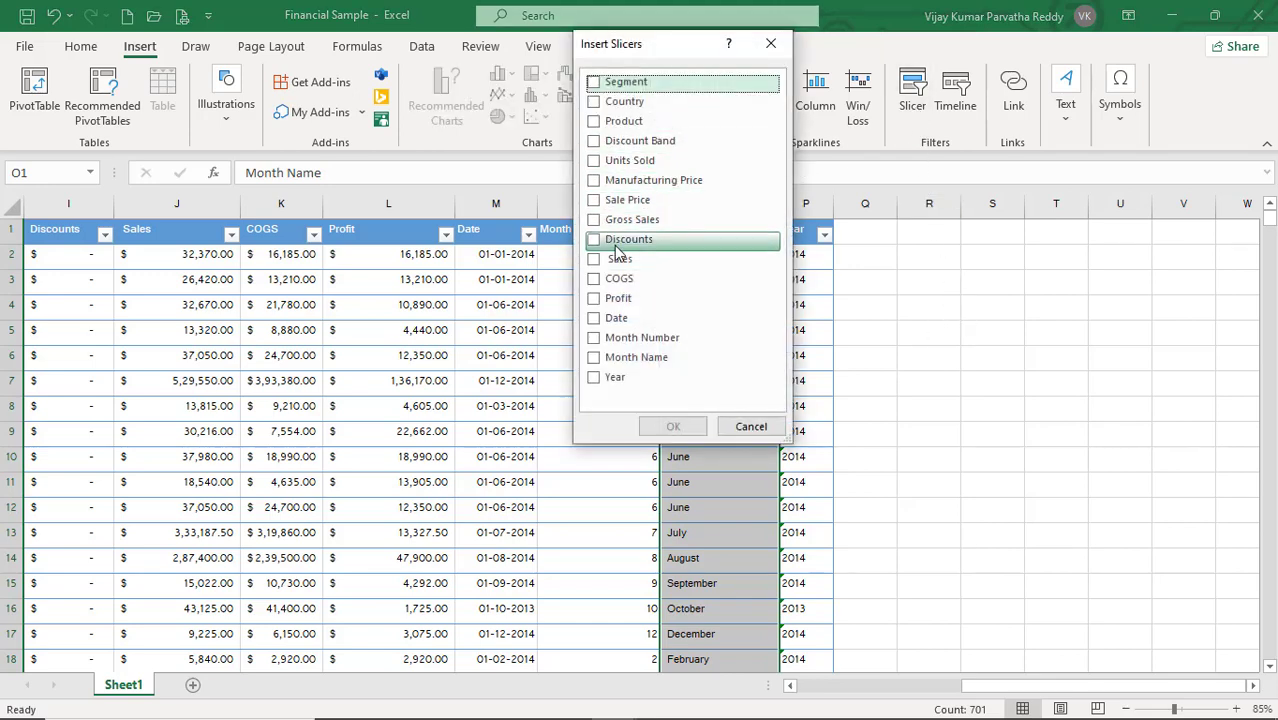
{"action": "left_click", "coordinate": [594, 357]}
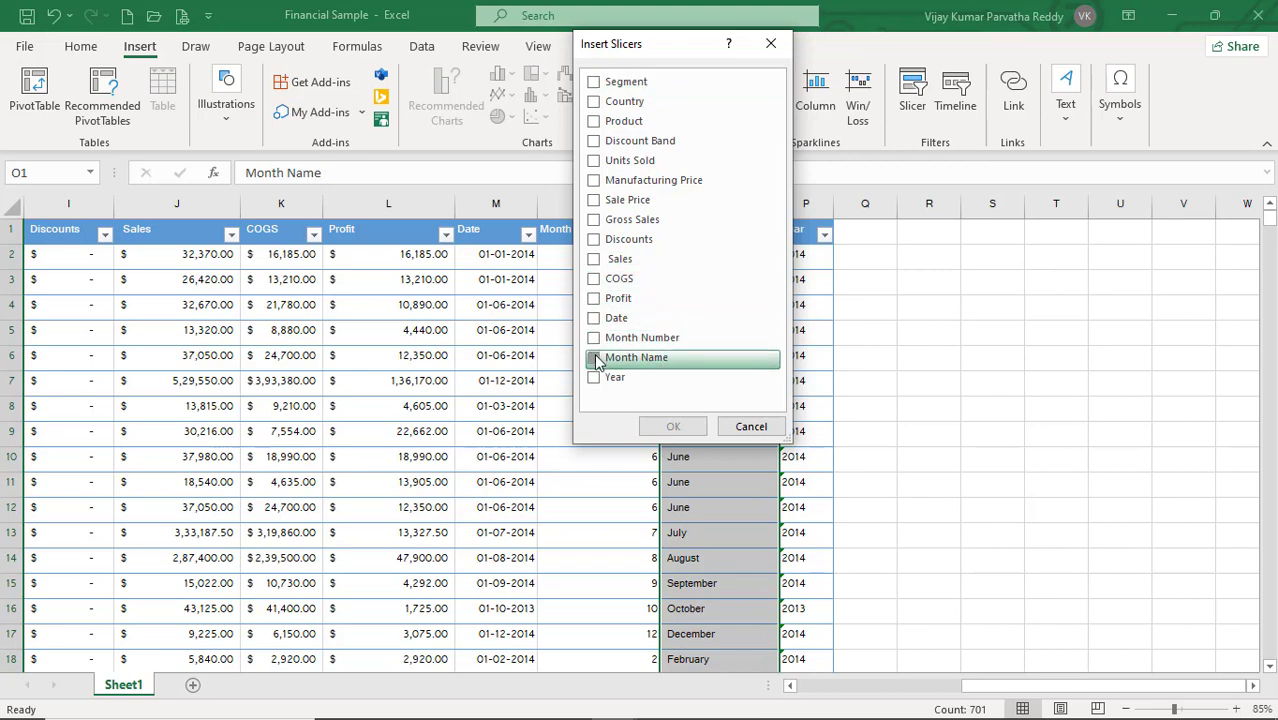
{"action": "left_click", "coordinate": [594, 377]}
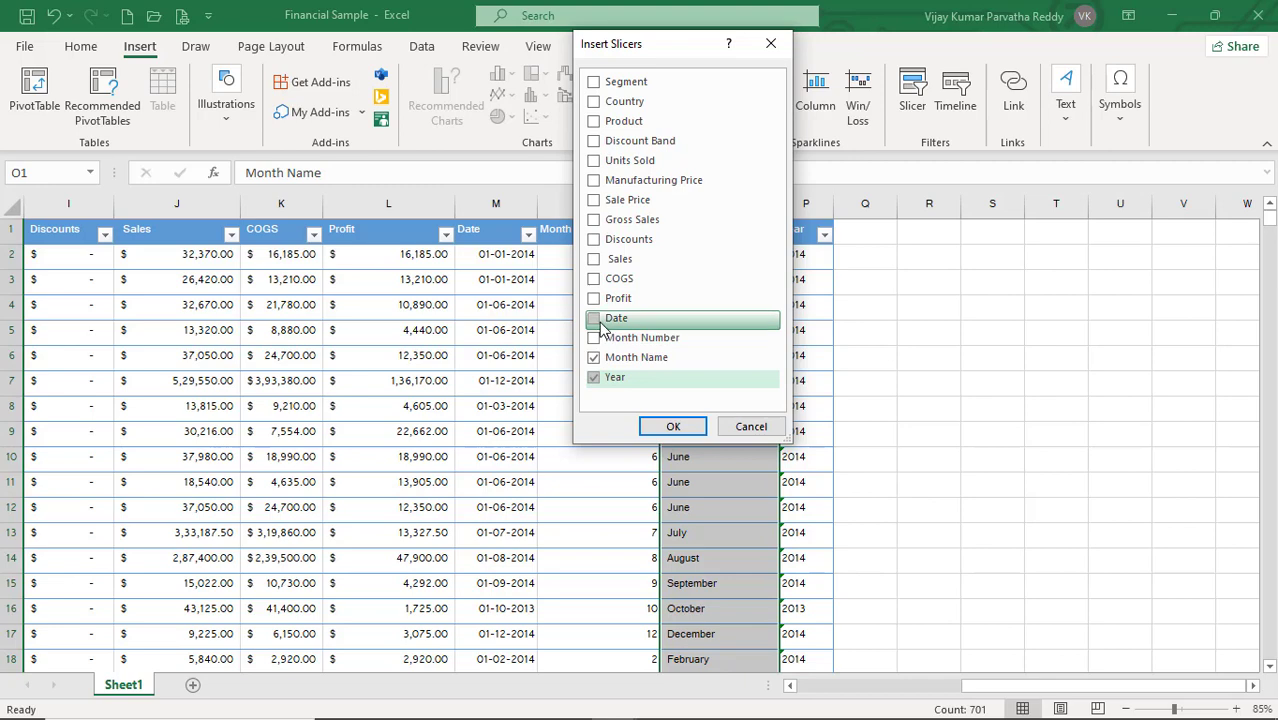
{"action": "left_click", "coordinate": [673, 426]}
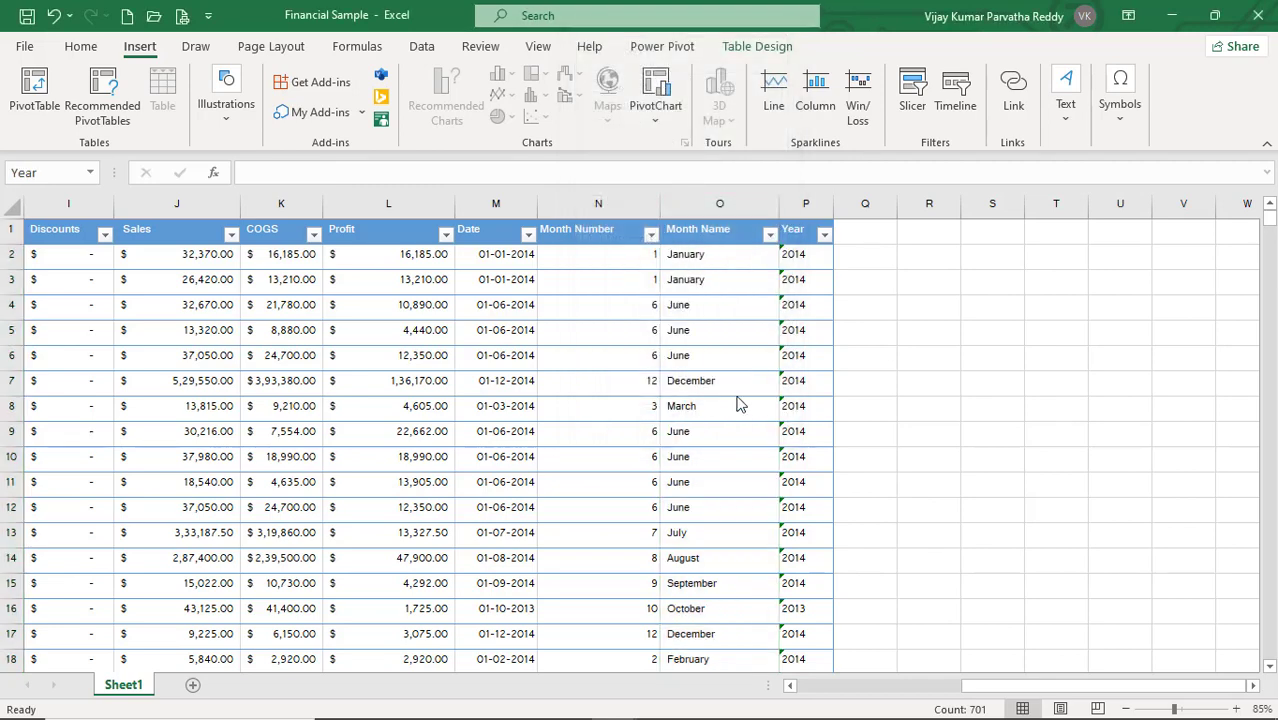
{"action": "left_click_drag", "start_coordinate": [647, 380], "coordinate": [1095, 278]}
{"action": "left_click_drag", "start_coordinate": [611, 338], "coordinate": [927, 265]}
Filter the table with the slicers, trying January and 2013 before settling on February and 2014.
{"action": "left_click", "coordinate": [929, 304]}
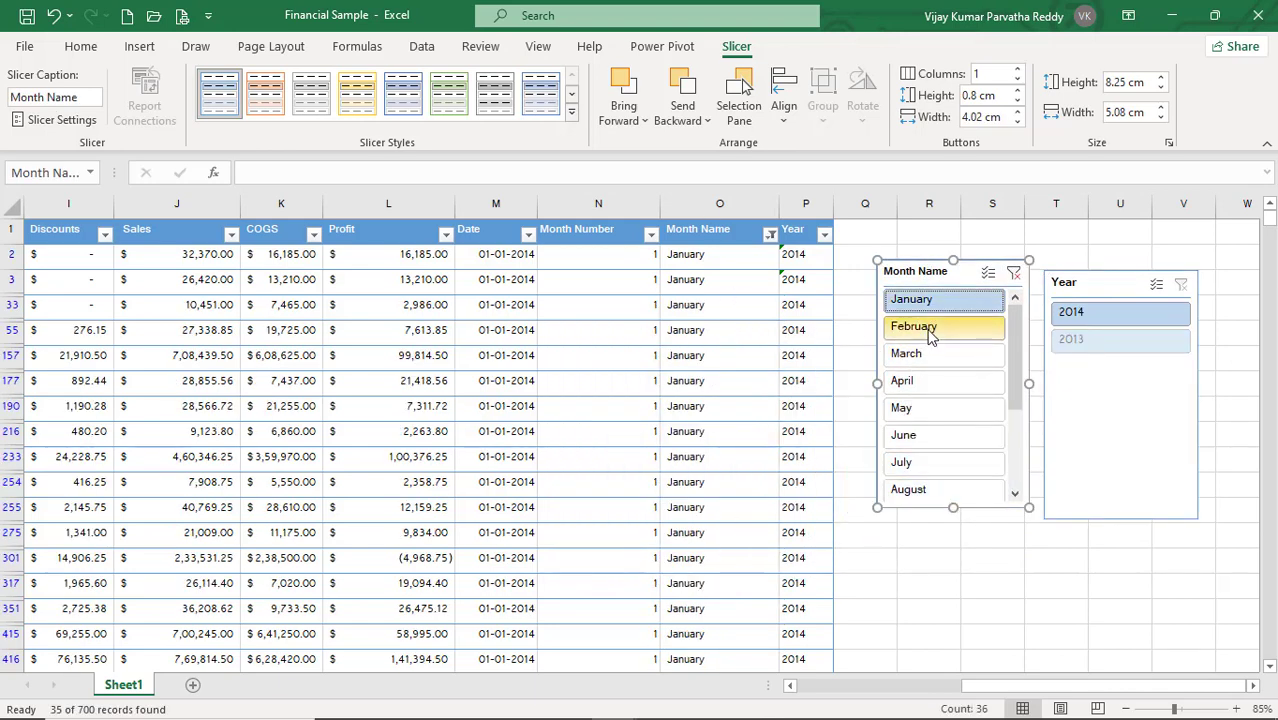
{"action": "left_click", "coordinate": [903, 334]}
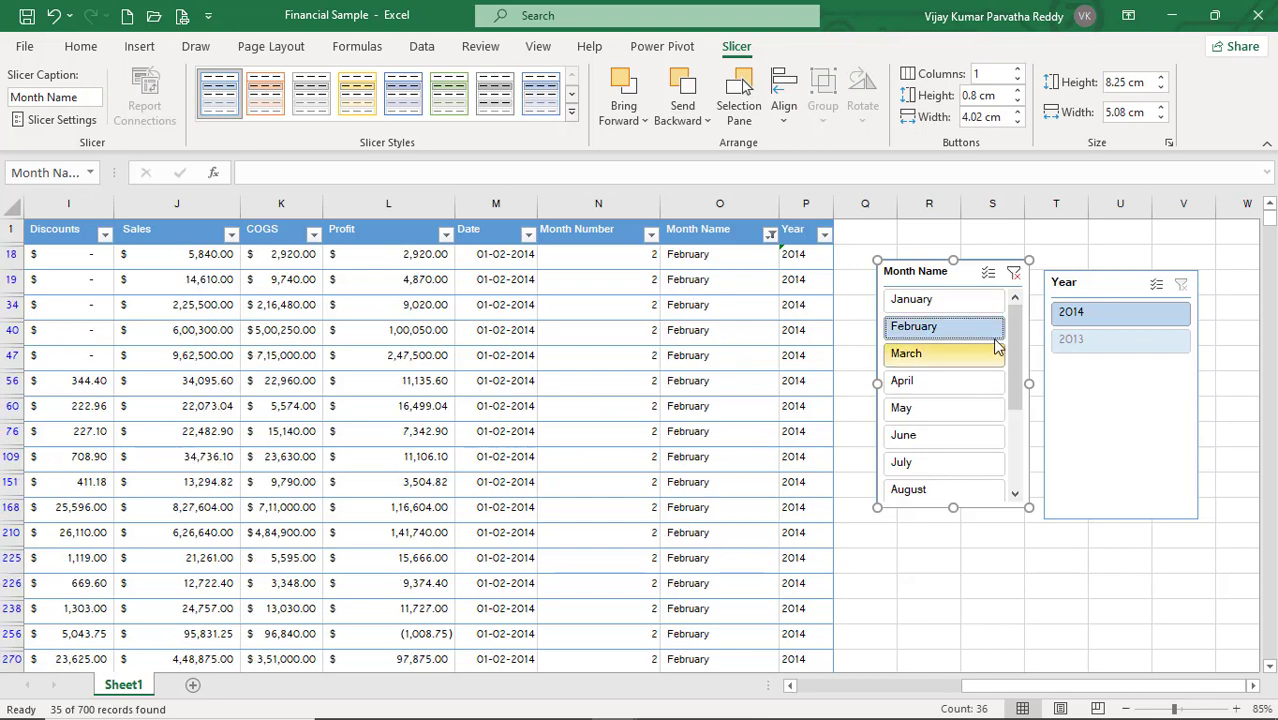
{"action": "left_click", "coordinate": [1087, 342]}
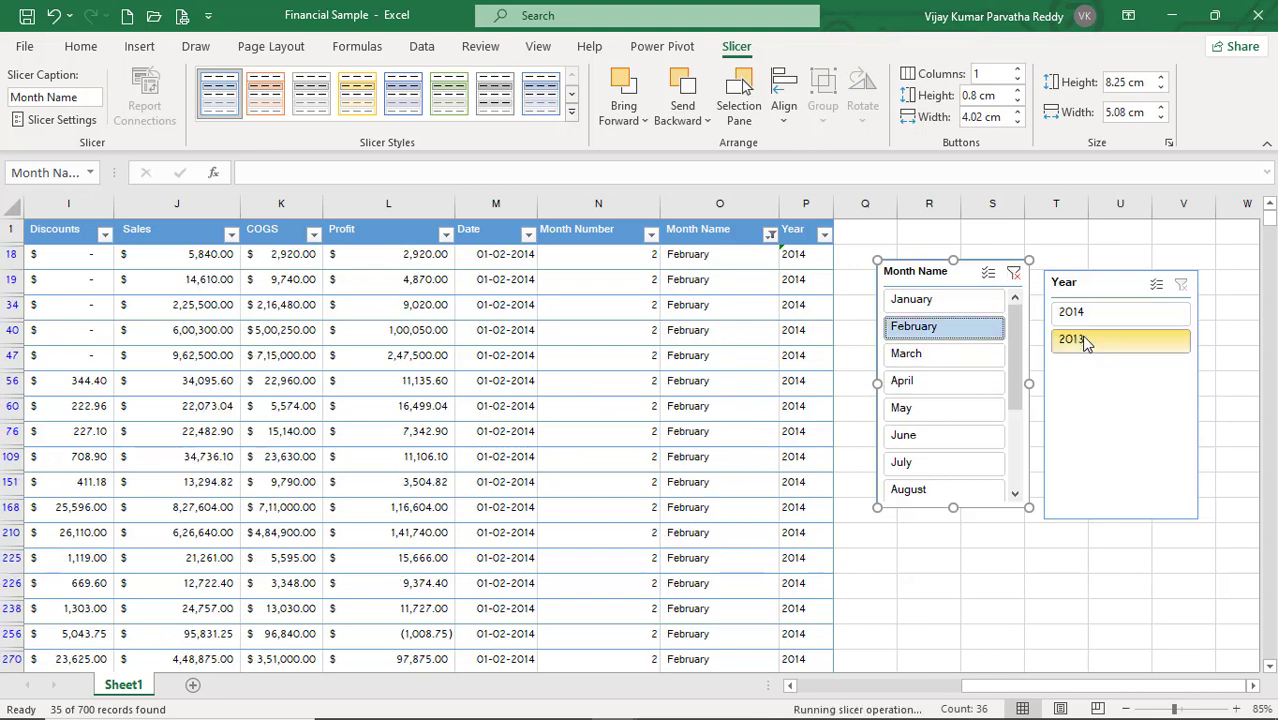
{"action": "left_click", "coordinate": [1089, 316]}
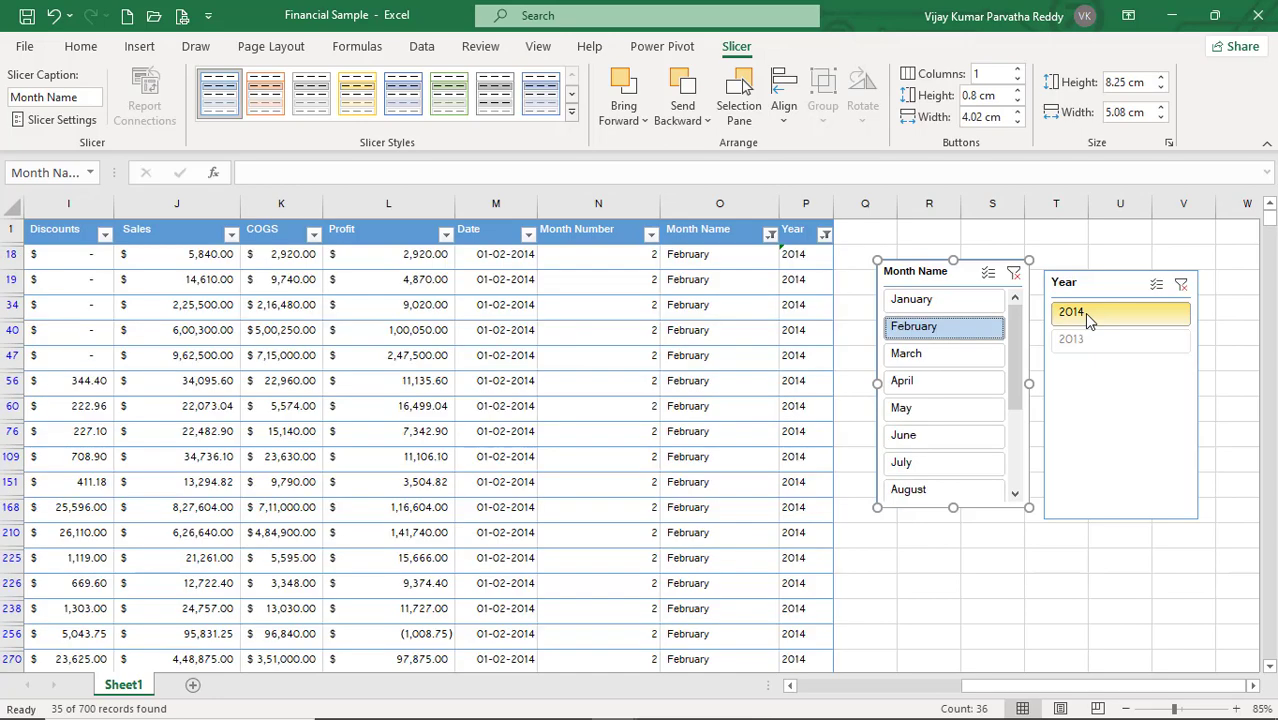
Delete the Year slicer and the Month Name slicer from the sheet.
{"action": "left_click", "coordinate": [1163, 276]}
{"action": "key", "text": "Delete"}
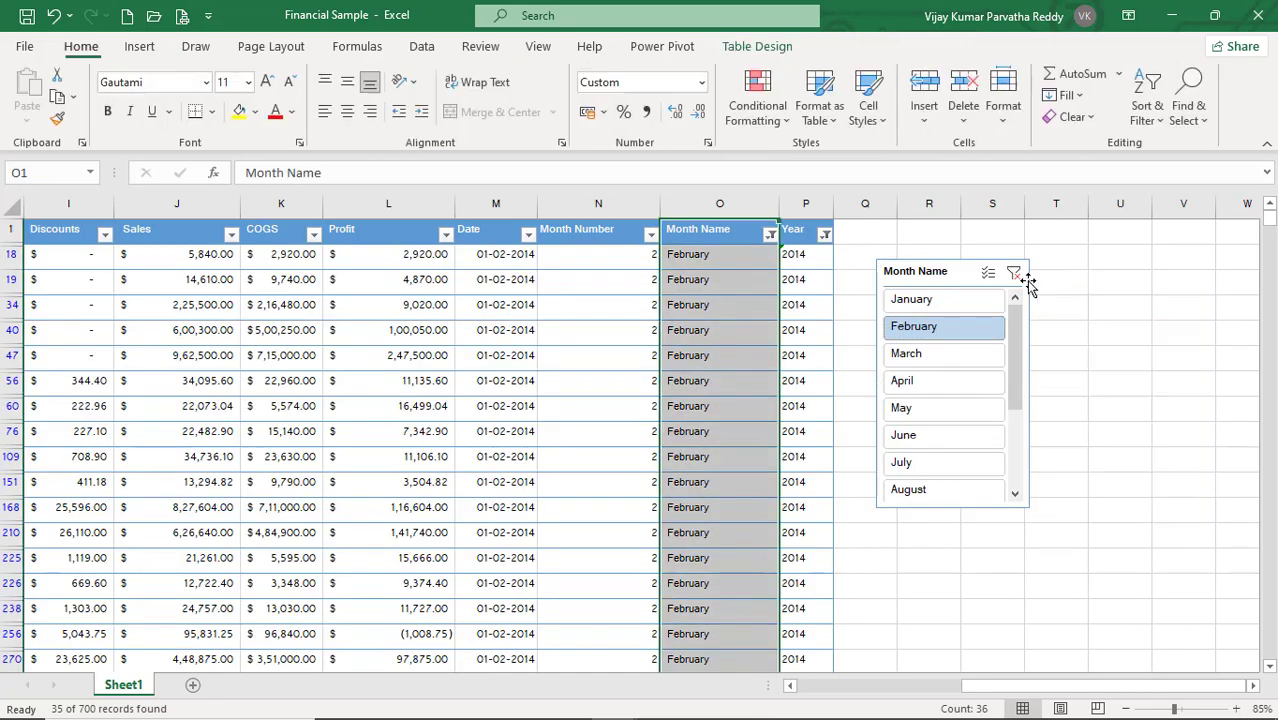
{"action": "left_click", "coordinate": [997, 263]}
{"action": "key", "text": "Delete"}
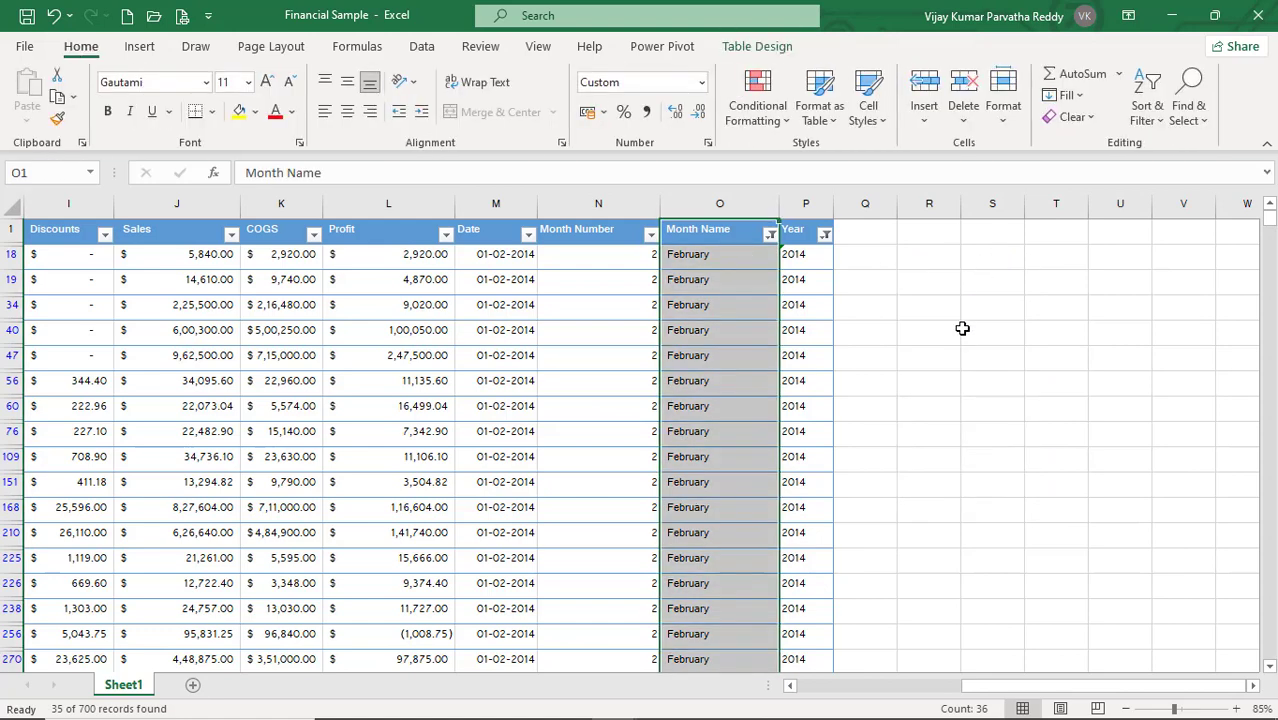
Look through the link, text and symbol insertion options without inserting anything.
{"action": "left_click", "coordinate": [141, 47]}
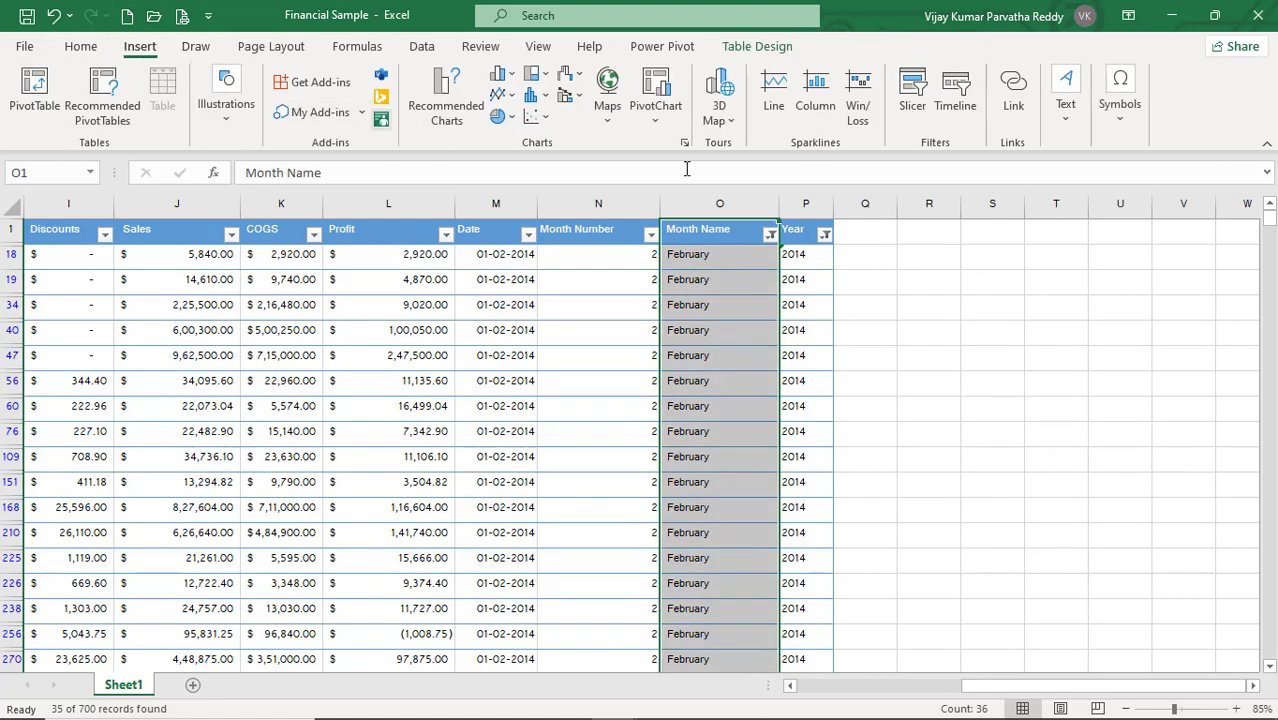
{"action": "left_click", "coordinate": [930, 350]}
{"action": "left_click", "coordinate": [902, 457]}
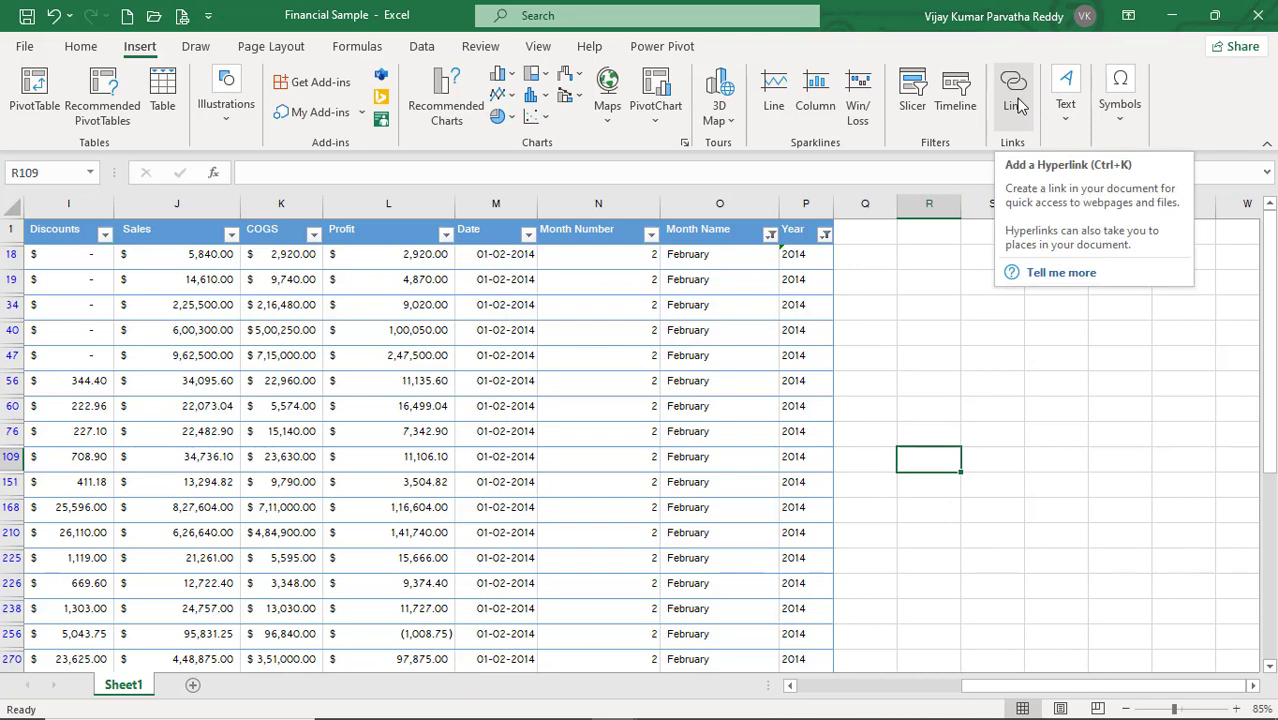
{"action": "left_click", "coordinate": [1066, 118]}
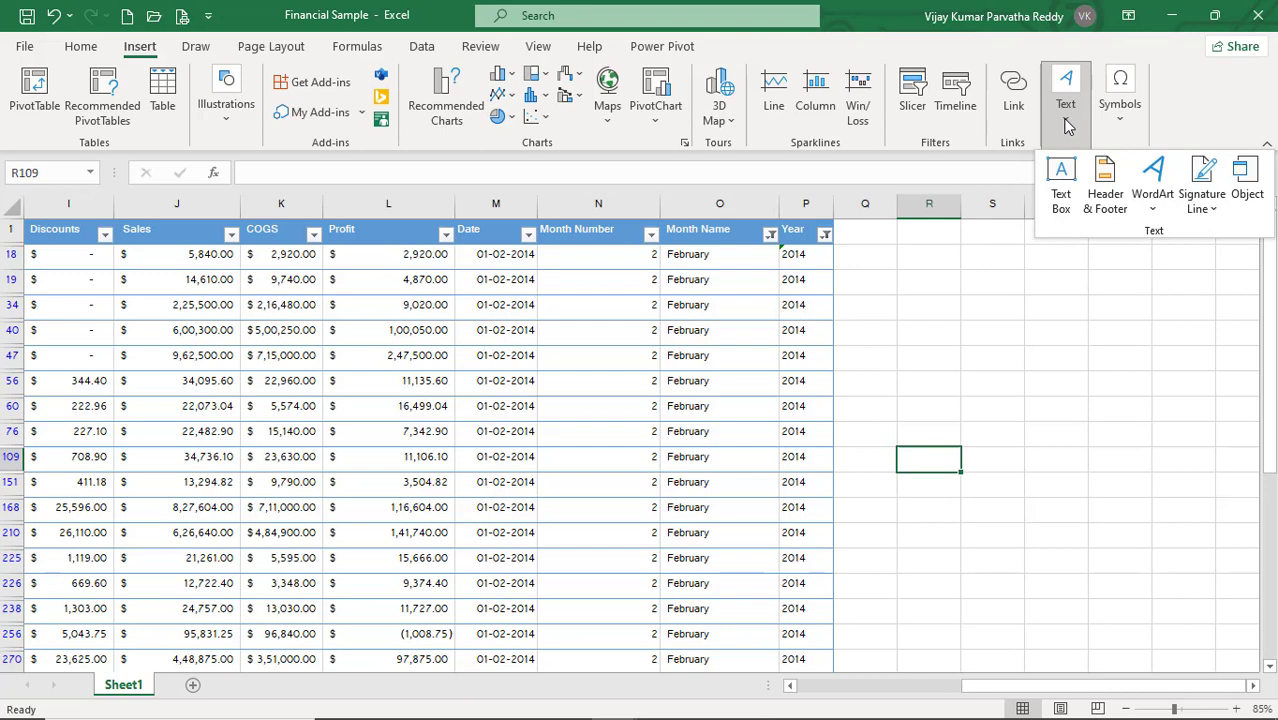
{"action": "left_click", "coordinate": [1120, 118]}
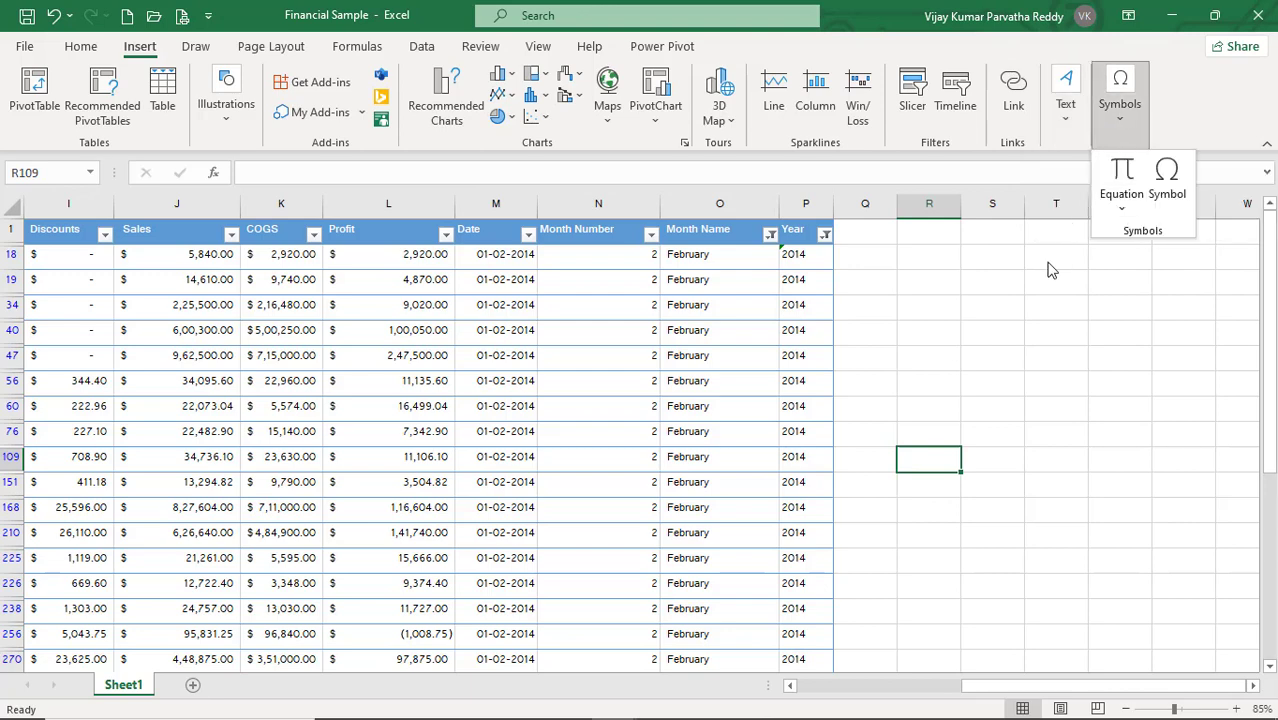
{"action": "left_click", "coordinate": [975, 338]}
Insert a hyperlink in cell R40 to the existing file AdventureWorks Sales.xlsx in the Data_sets folder.
{"action": "left_click", "coordinate": [920, 340]}
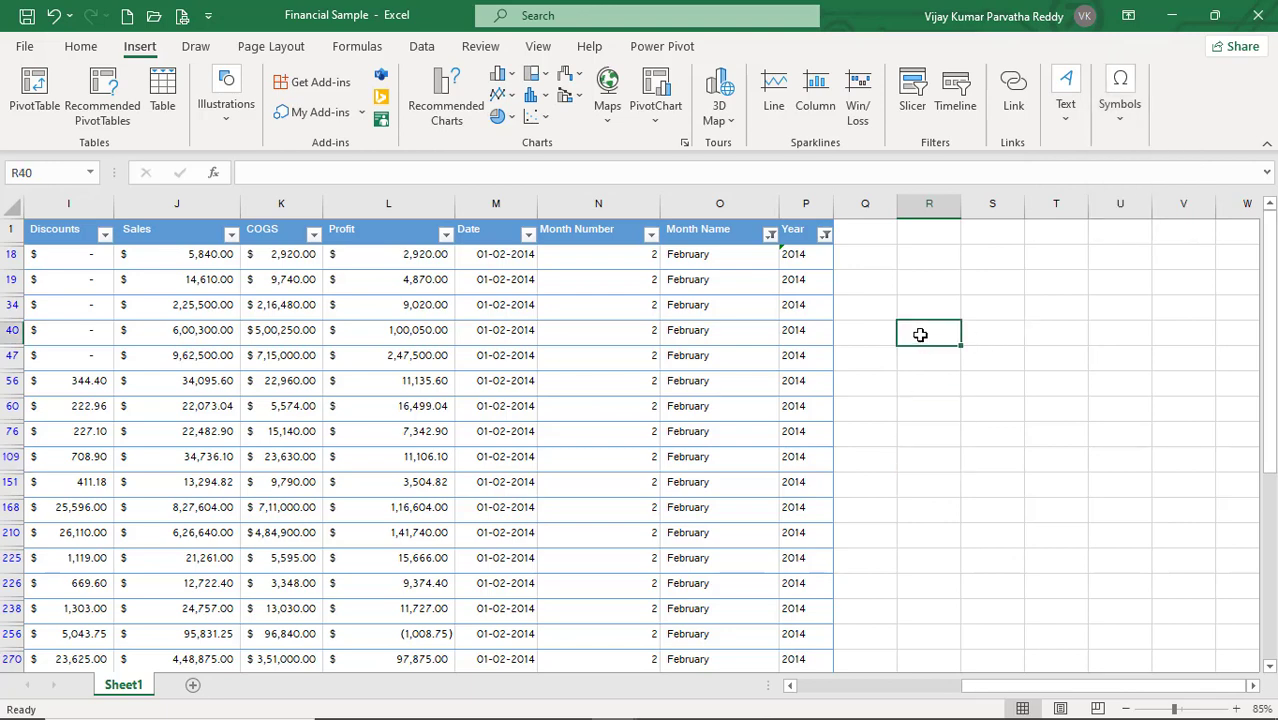
{"action": "left_click", "coordinate": [1015, 105]}
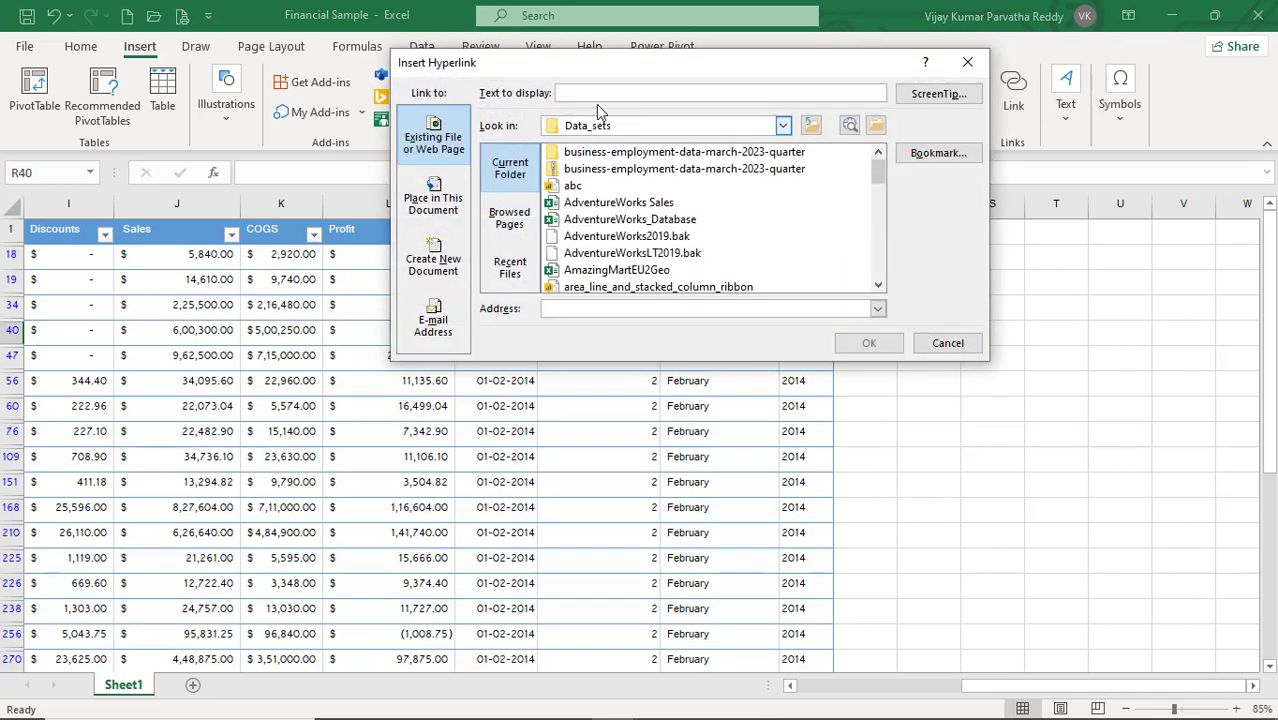
{"action": "left_click", "coordinate": [620, 203]}
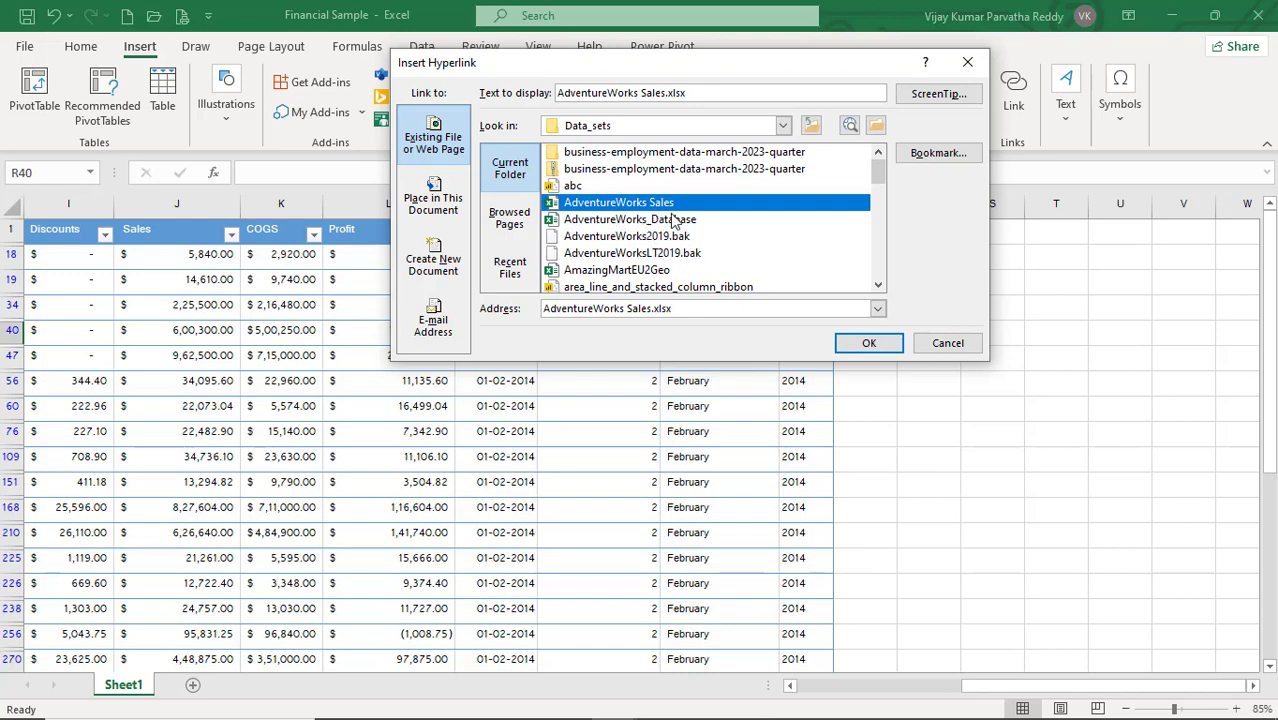
{"action": "left_click", "coordinate": [866, 346]}
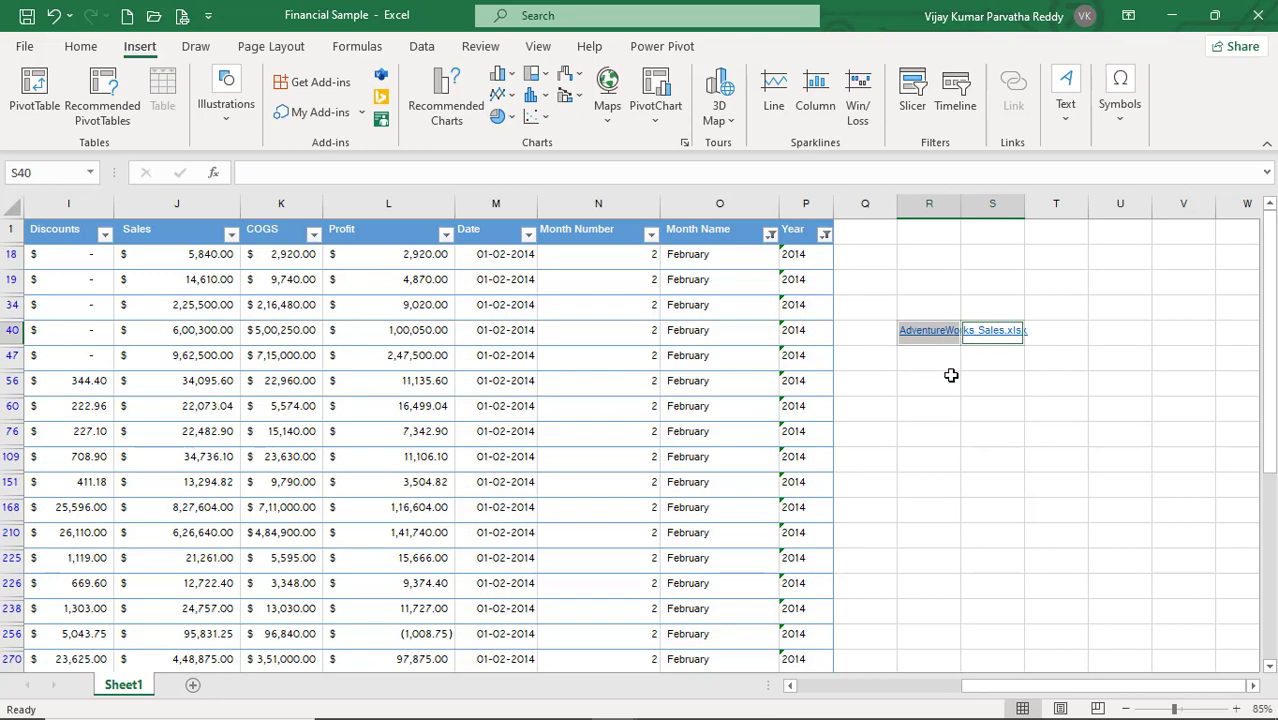
{"action": "left_click", "coordinate": [963, 437]}
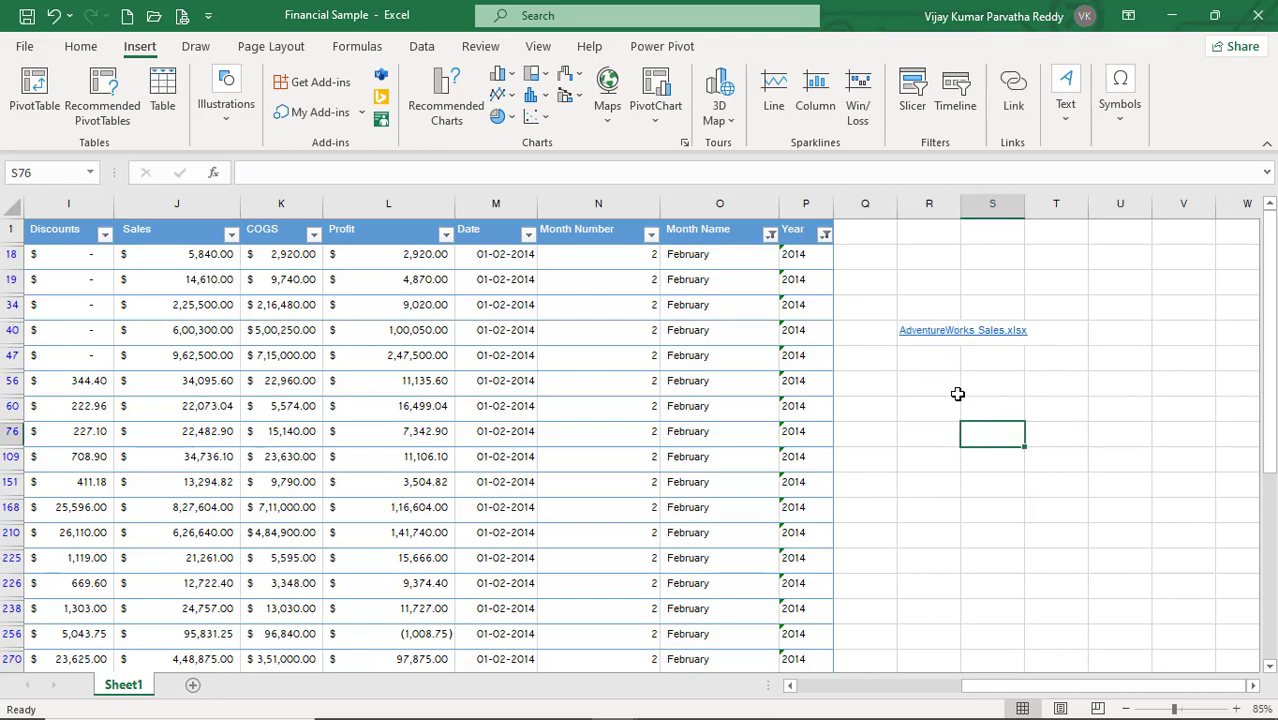
Follow the AdventureWorks Sales.xlsx hyperlink to open its workbook, and close that workbook to return to Financial Sample.
{"action": "left_click", "coordinate": [940, 334]}
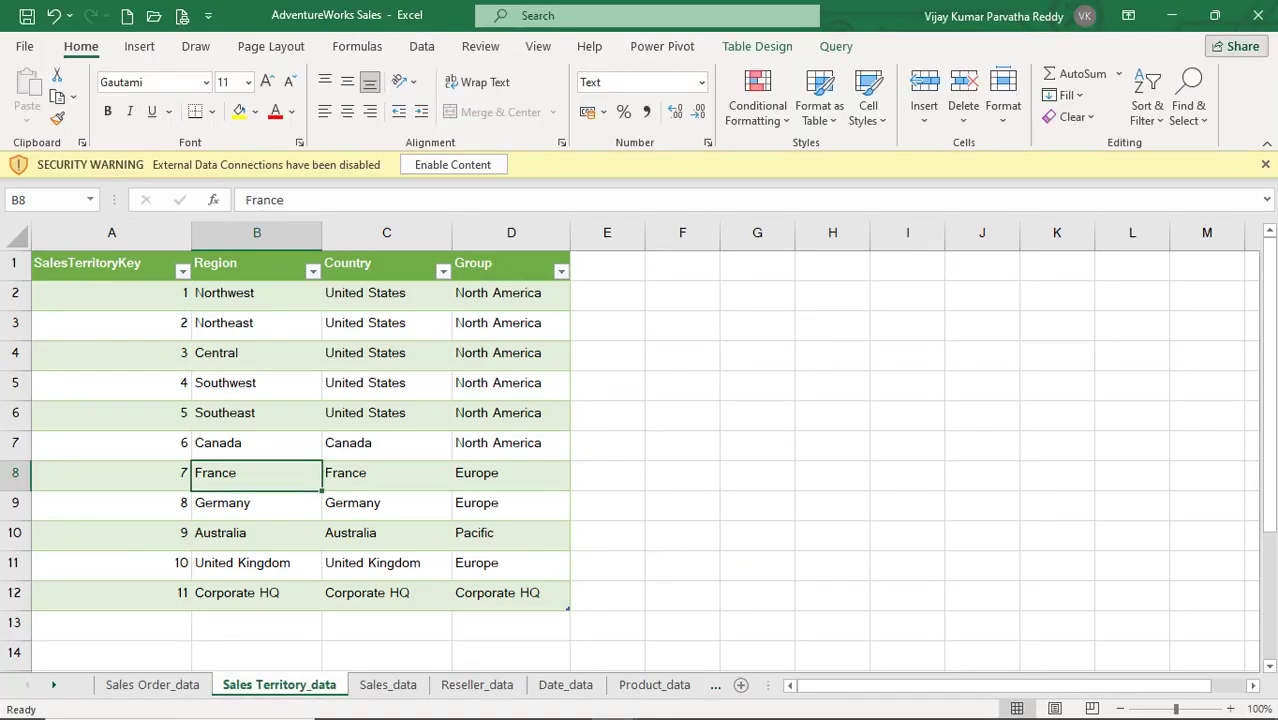
{"action": "left_click", "coordinate": [1258, 15]}
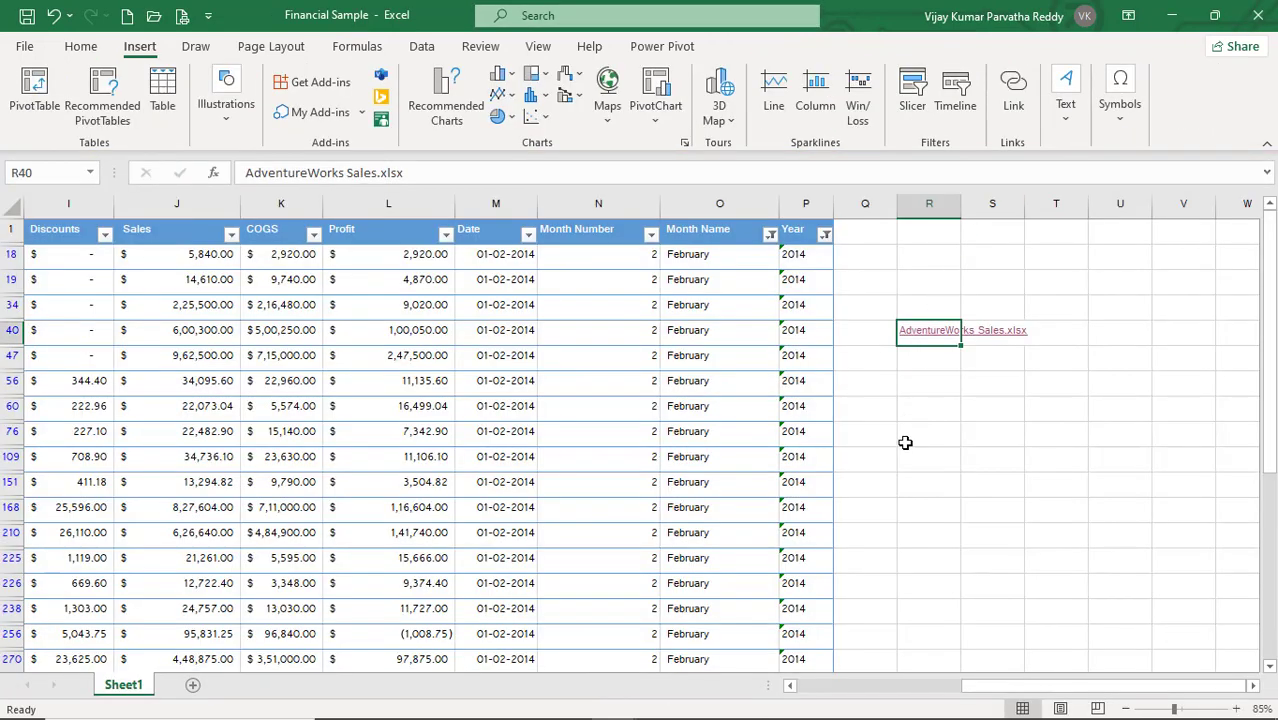
{"action": "left_click", "coordinate": [904, 440]}
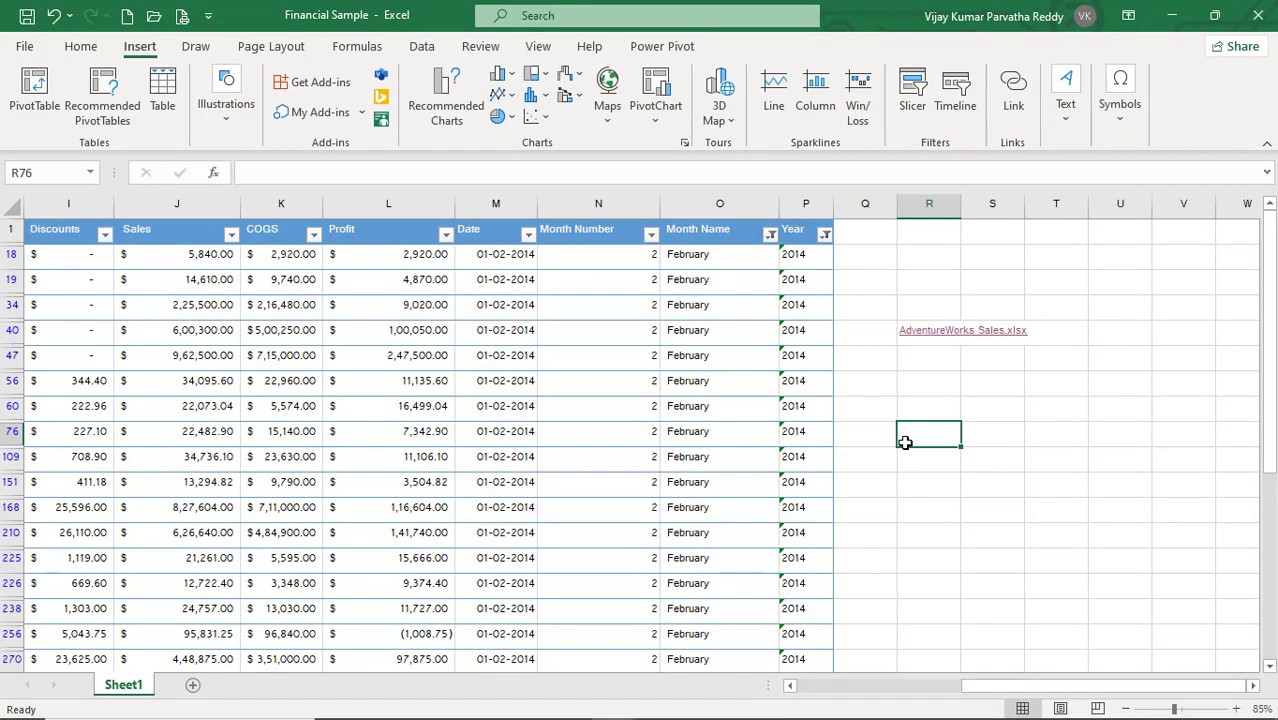
{"action": "left_click", "coordinate": [266, 48]}
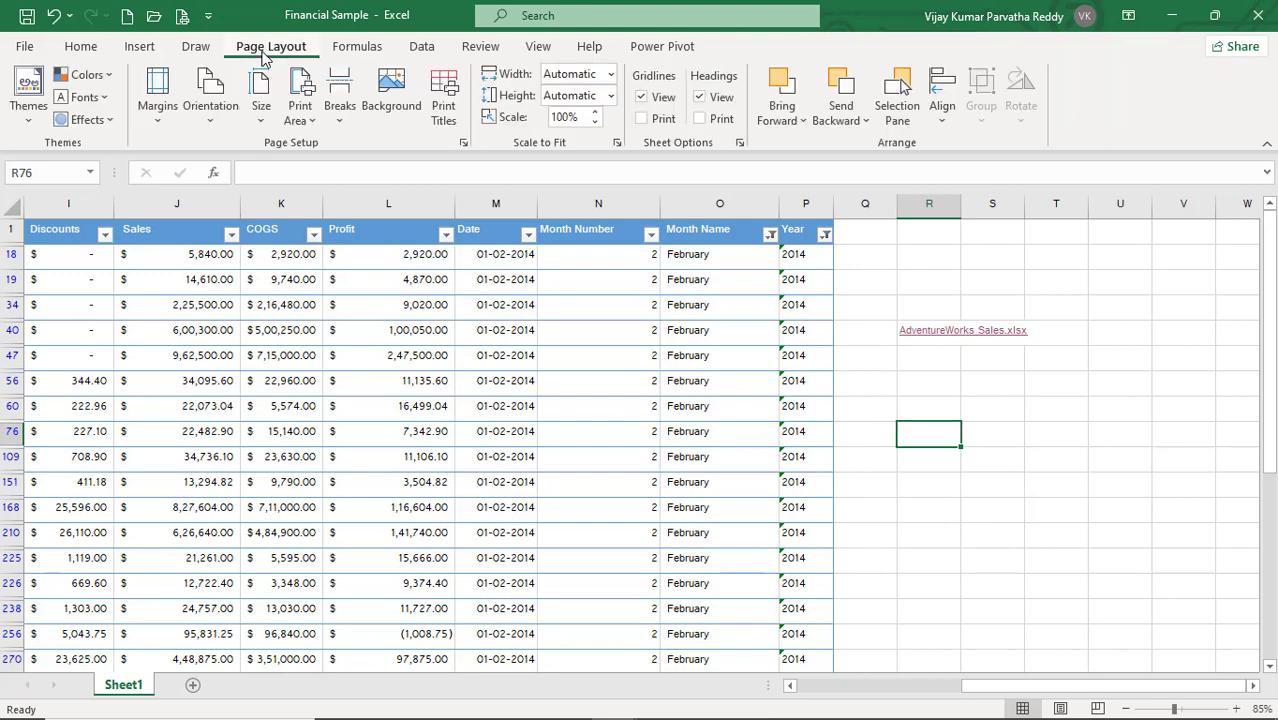
{"action": "left_click", "coordinate": [206, 50]}
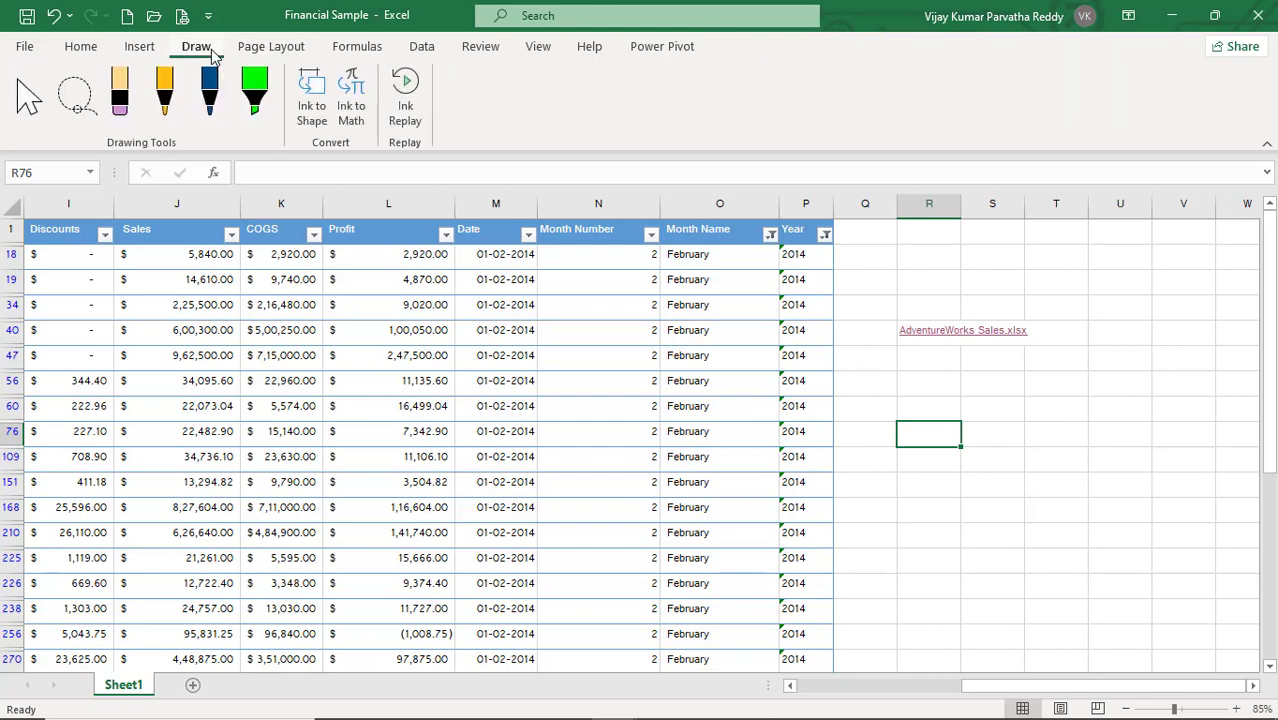
{"action": "left_click", "coordinate": [270, 47]}
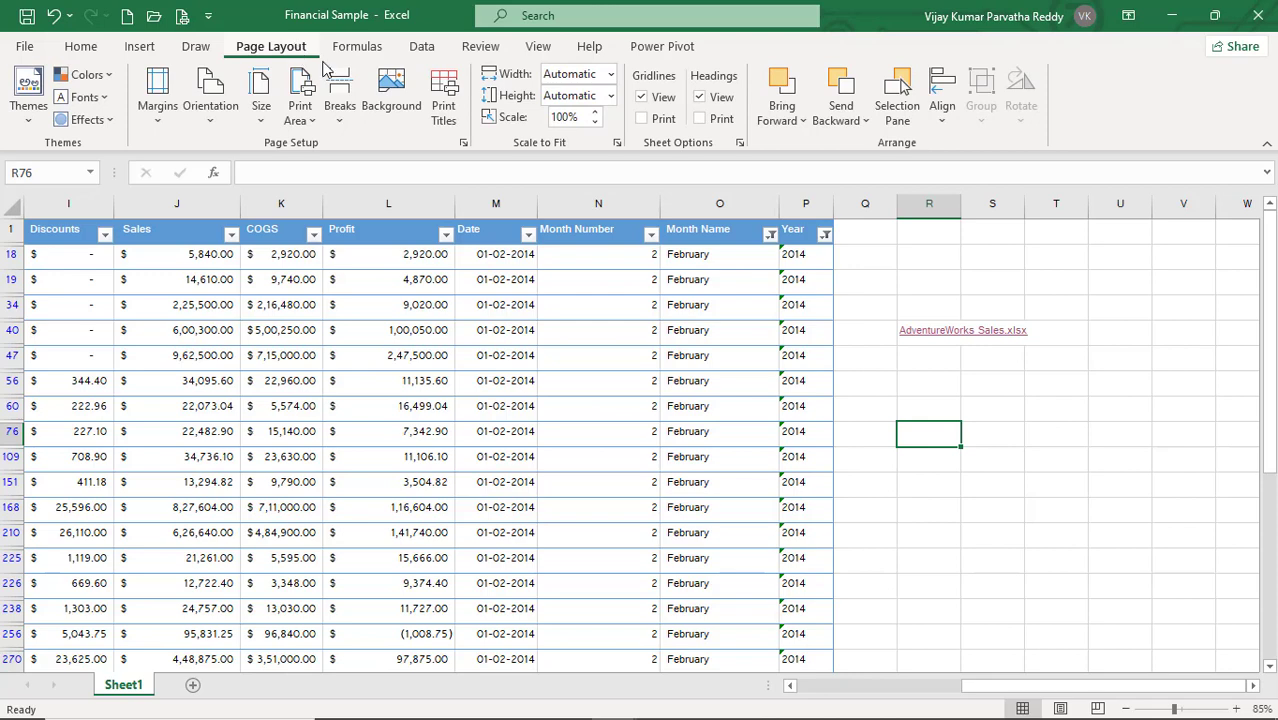
{"action": "left_click", "coordinate": [918, 488]}
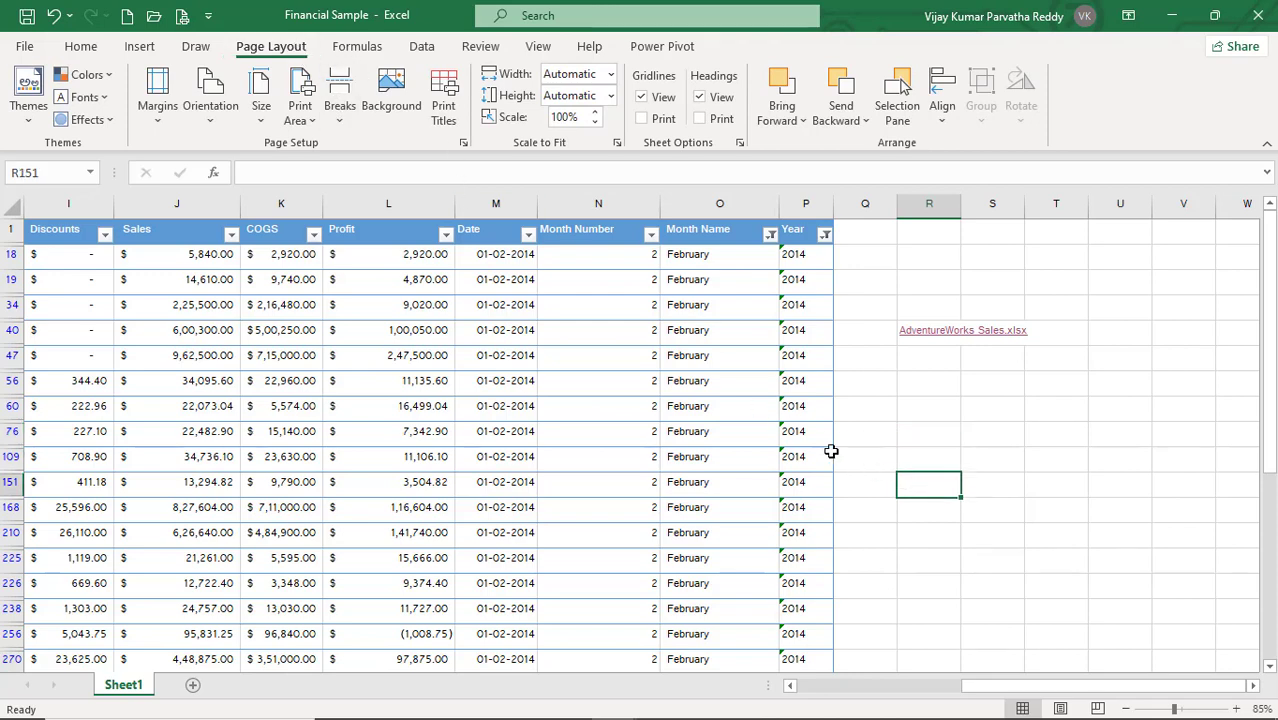